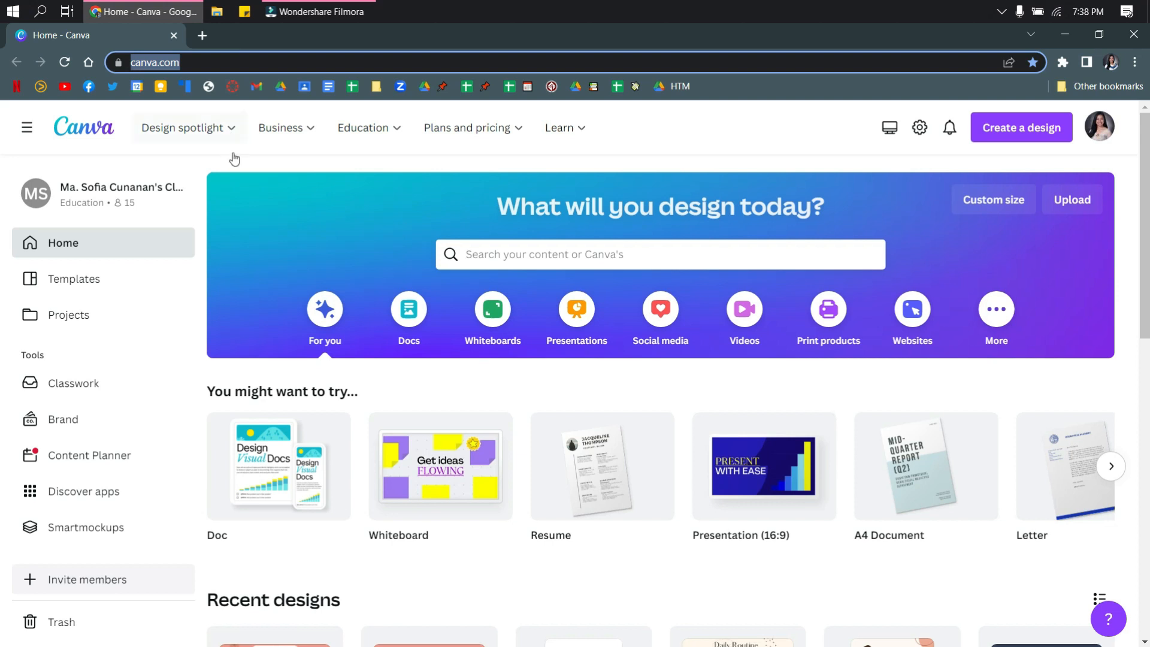
left_click(668, 130)
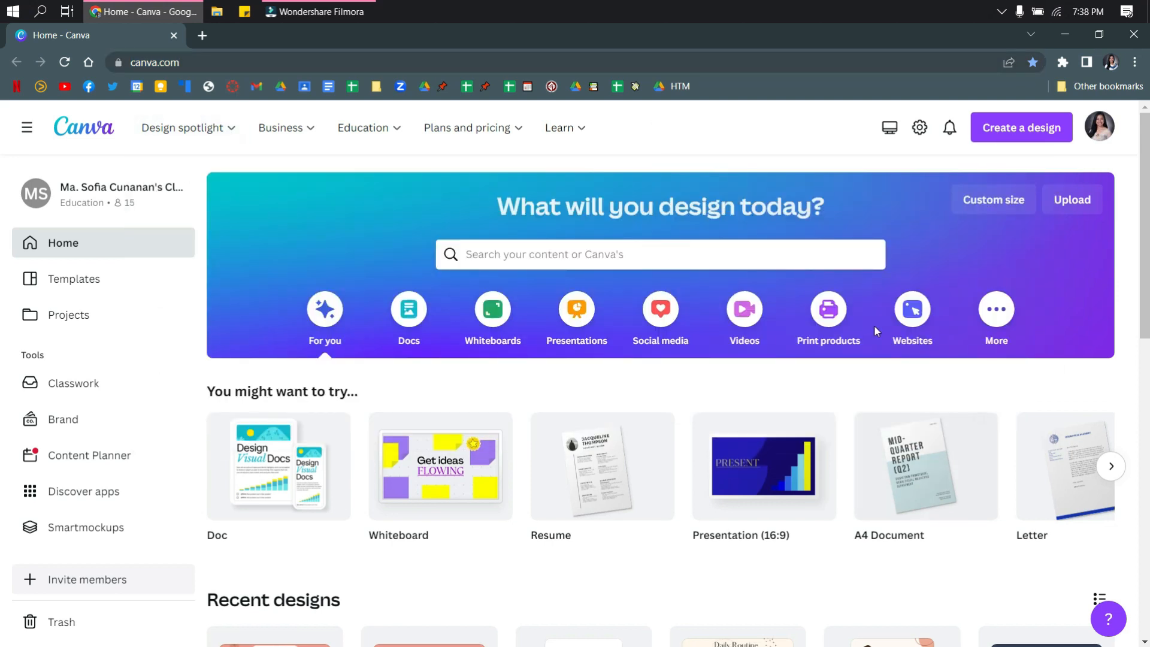
scroll(393, 376, "down", 4)
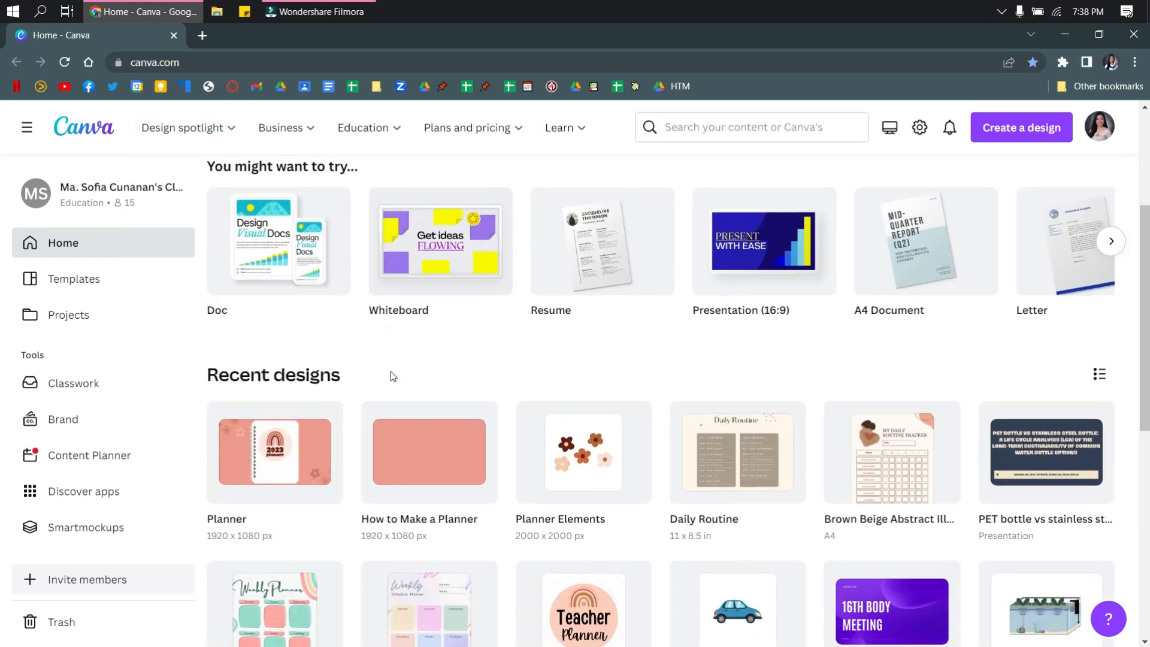
scroll(392, 376, "up", 4)
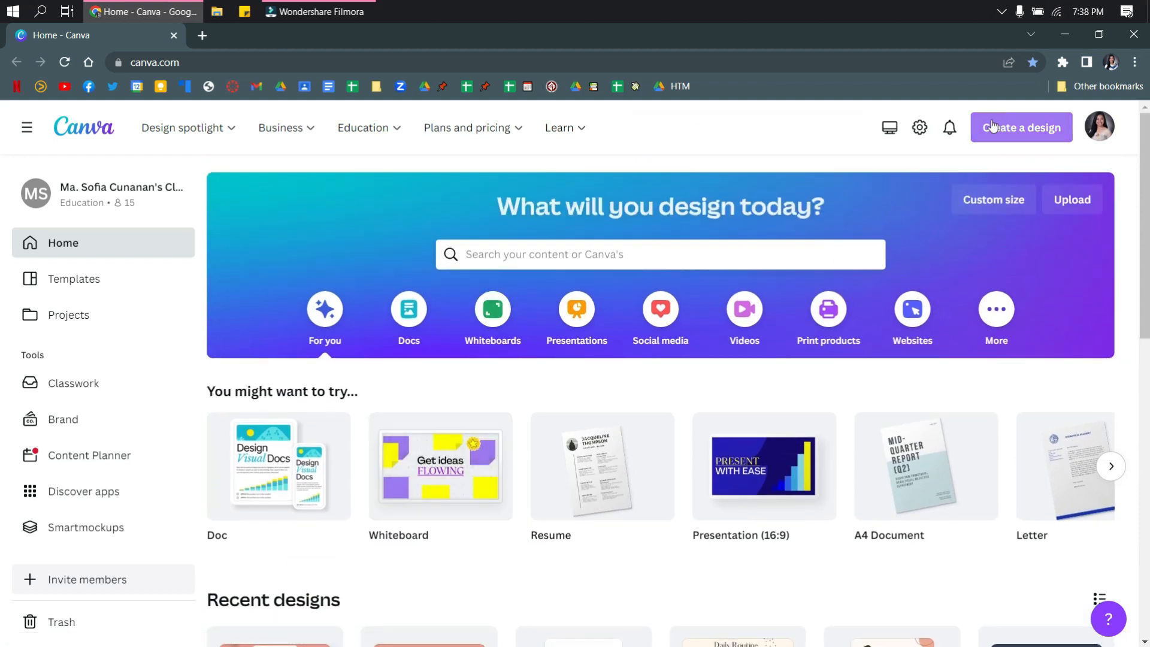
Create a blank custom-size design of 1920 × 1080 px and decline opening it in the desktop app
left_click(1048, 128)
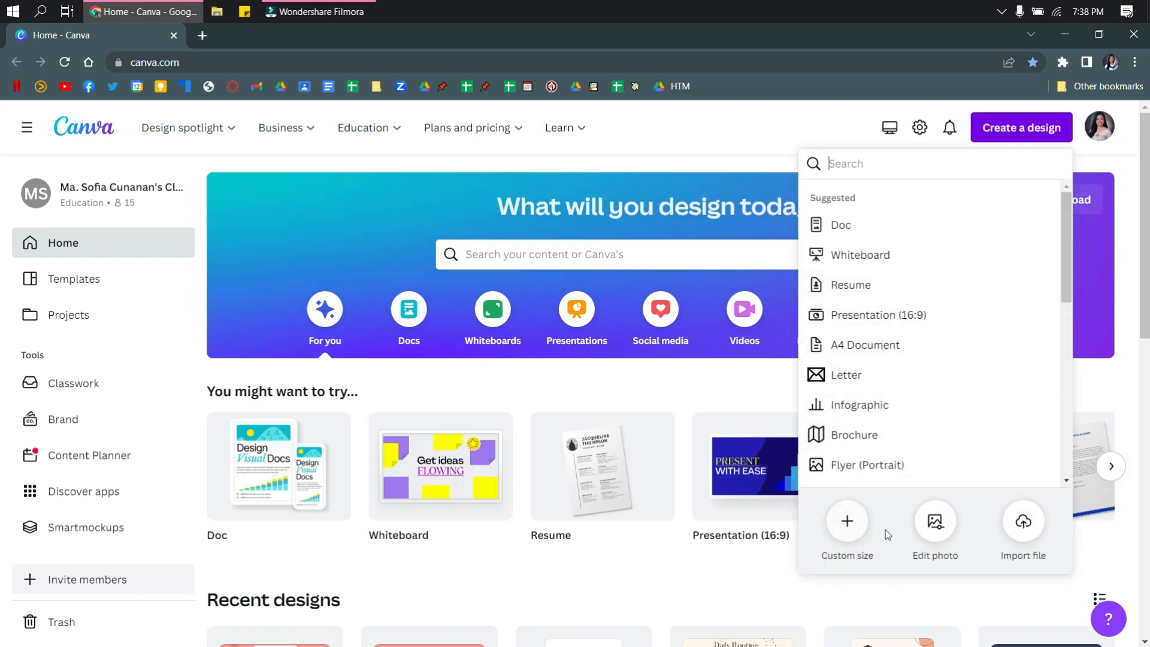
left_click(847, 542)
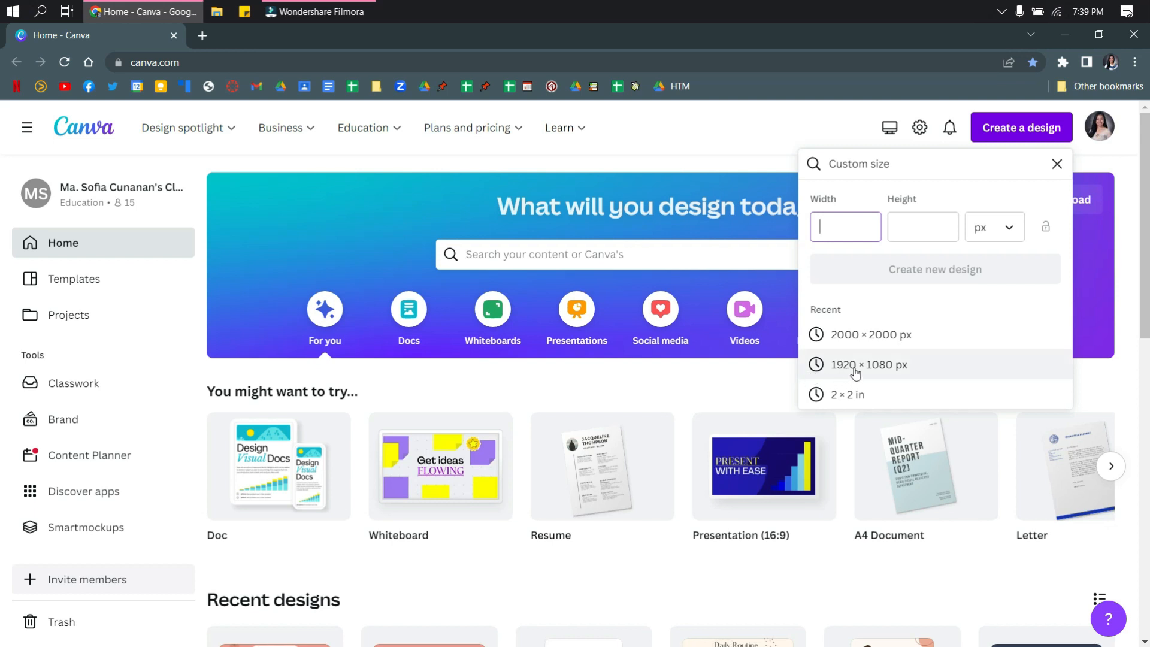
left_click(888, 366)
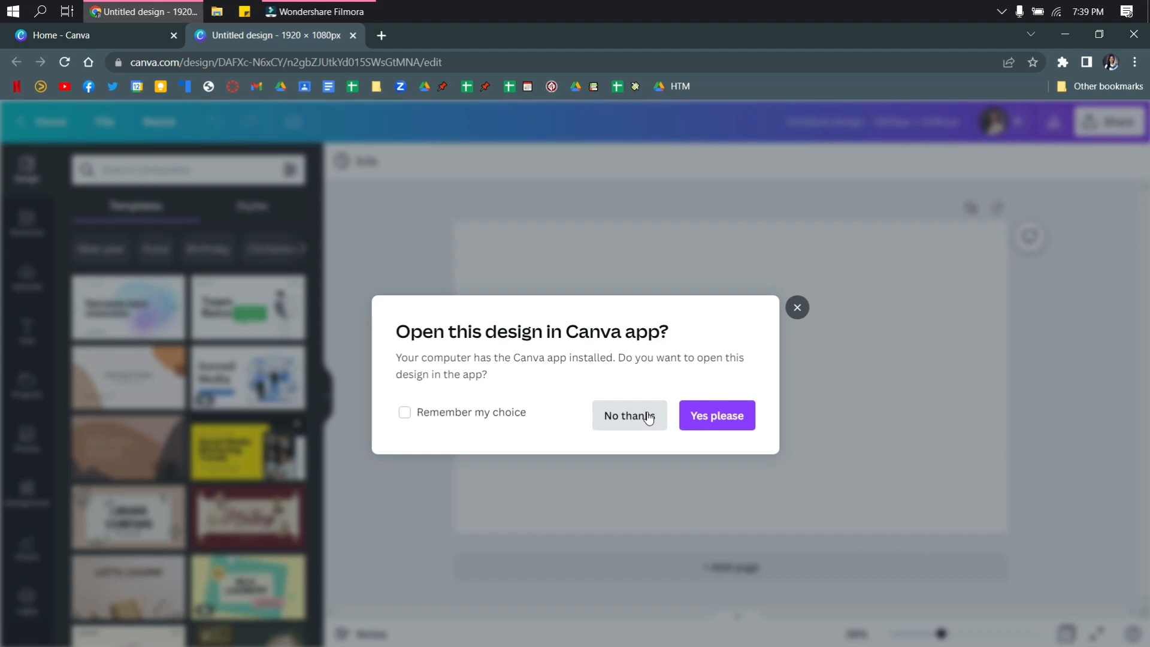
left_click(648, 418)
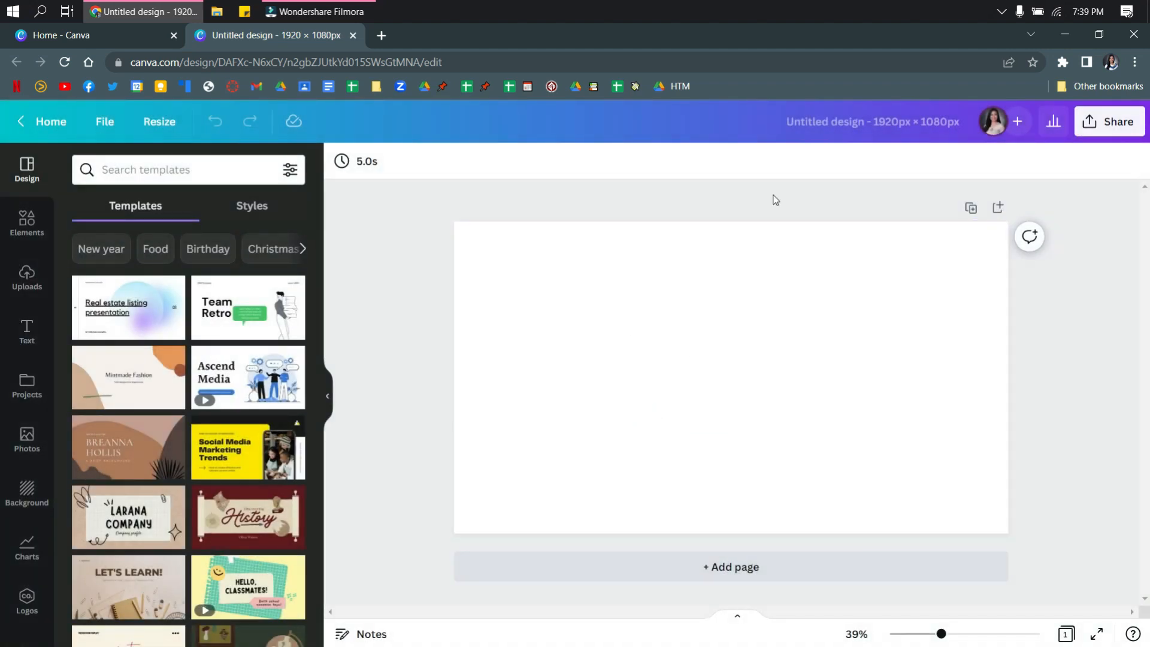
Rename the untitled design to "Planner"
left_click(834, 127)
key("BackSpace")
type("Planner")
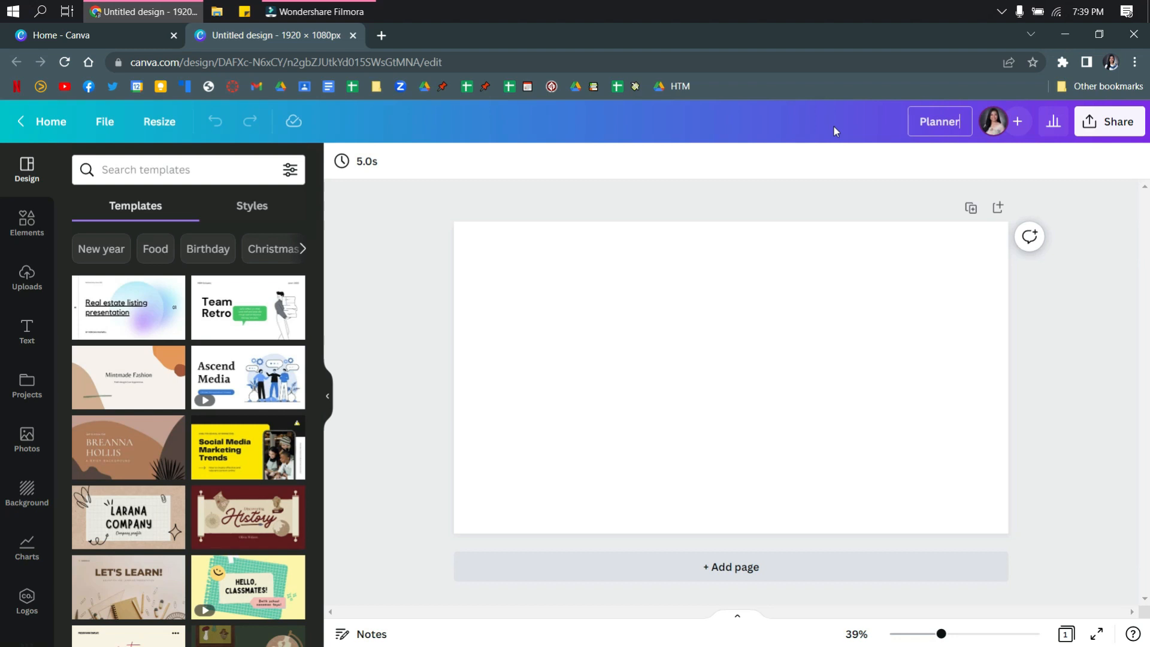
key("Return")
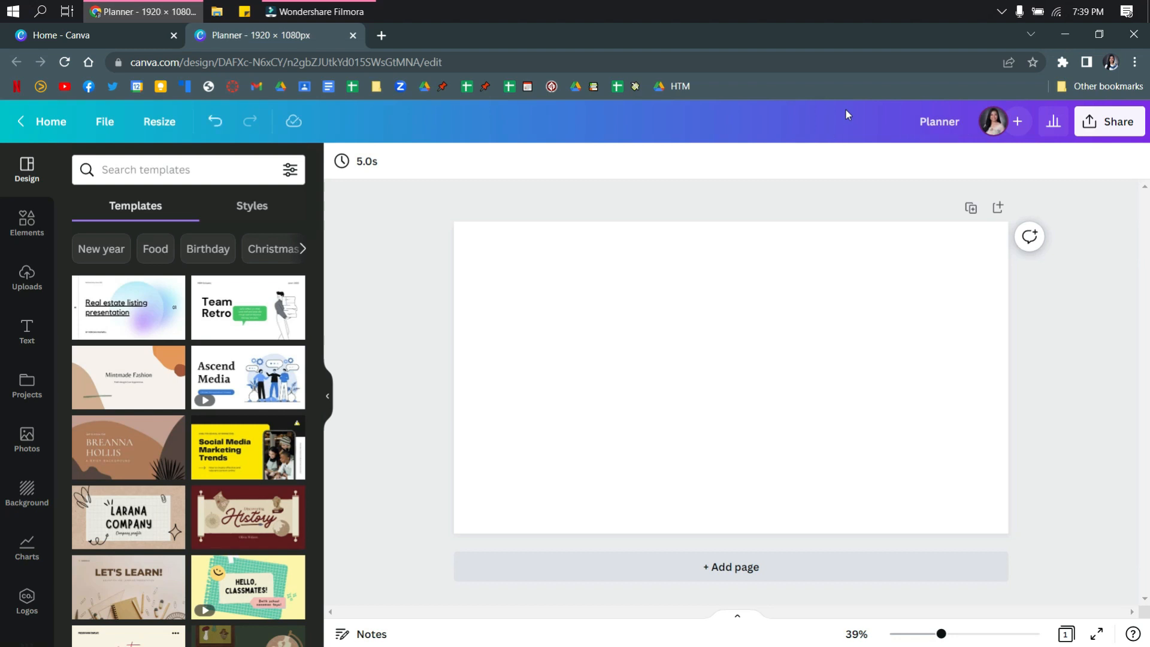
Open the Planner Elements design from the recent designs and dismiss the offer to open it in the desktop app
left_click(113, 34)
scroll(369, 308, "down", 4)
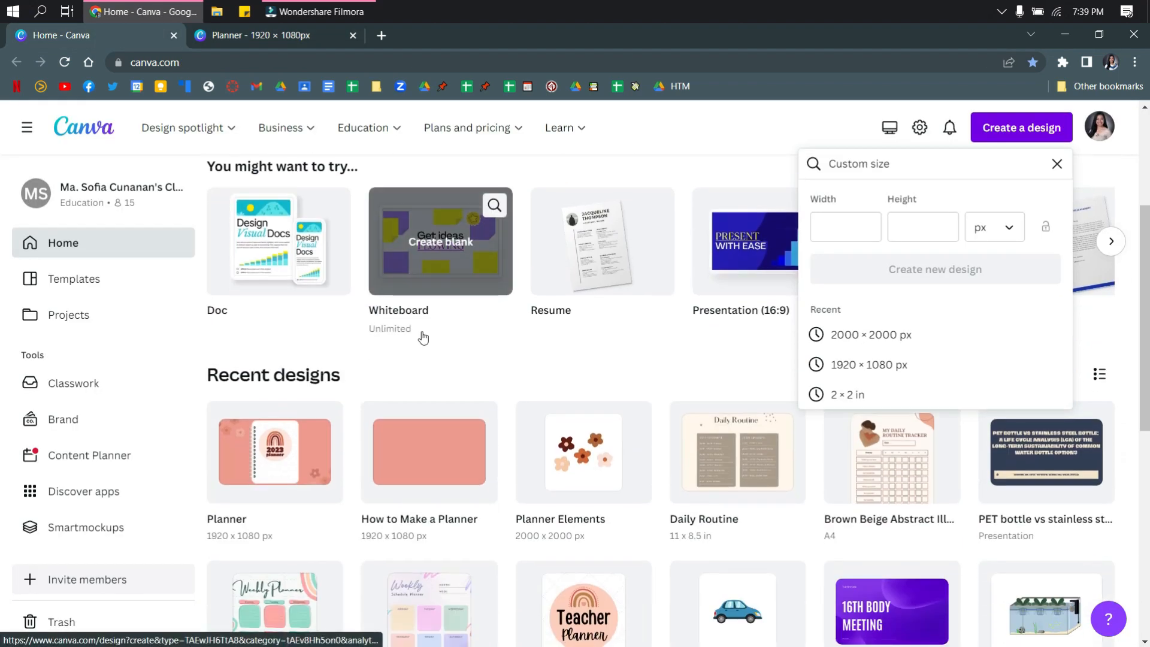
left_click(581, 447)
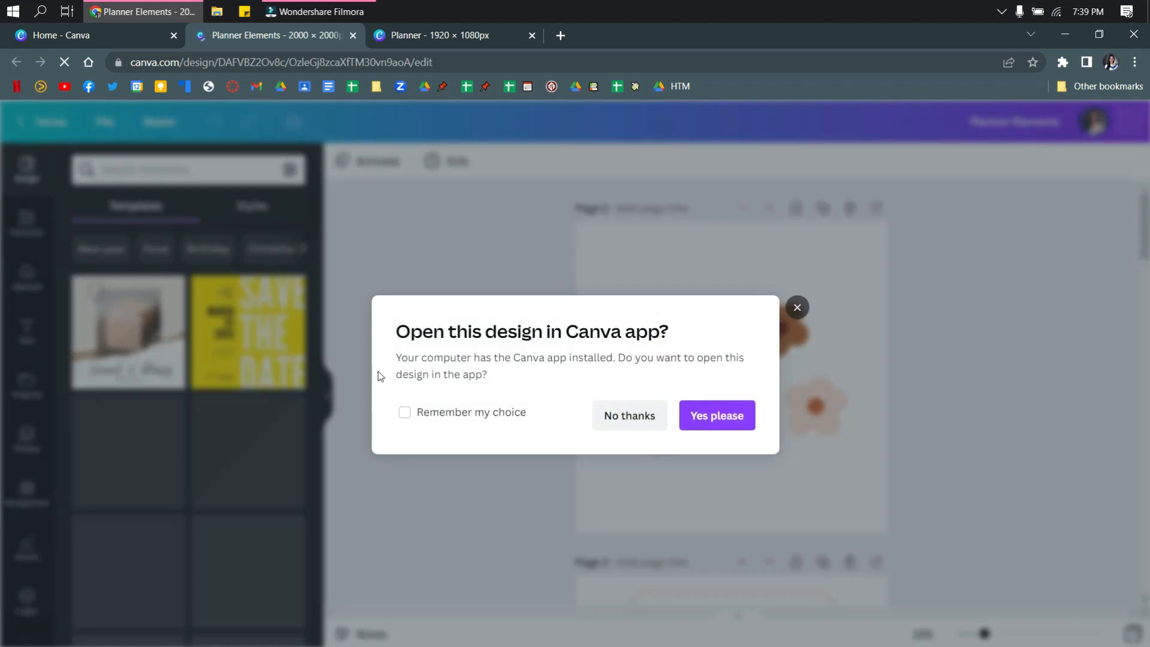
left_click(797, 309)
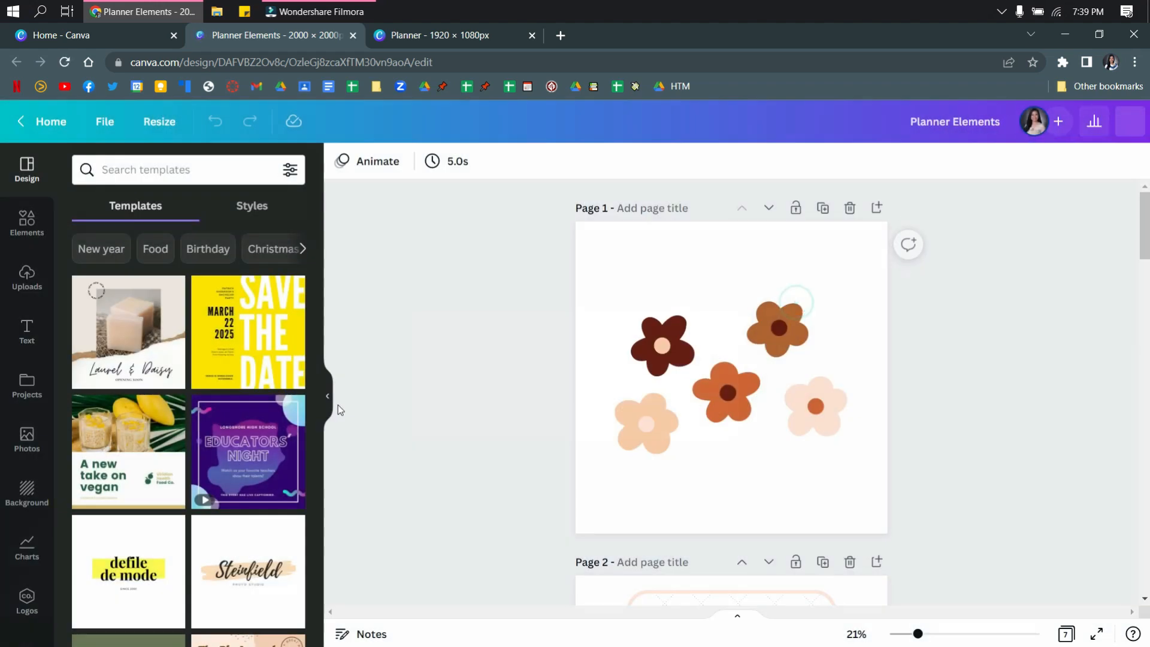
Look through the pages of the Planner Elements design, from the flowers to the rounded notebook page
left_click(327, 392)
scroll(595, 354, "down", 18)
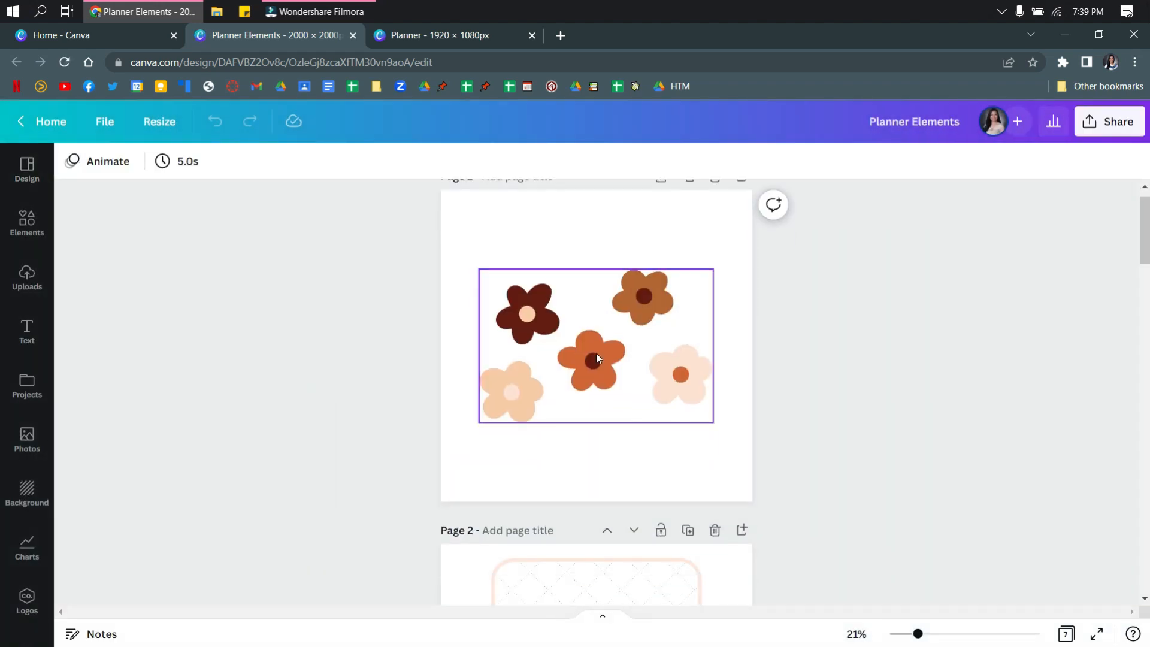
scroll(597, 359, "down", 7)
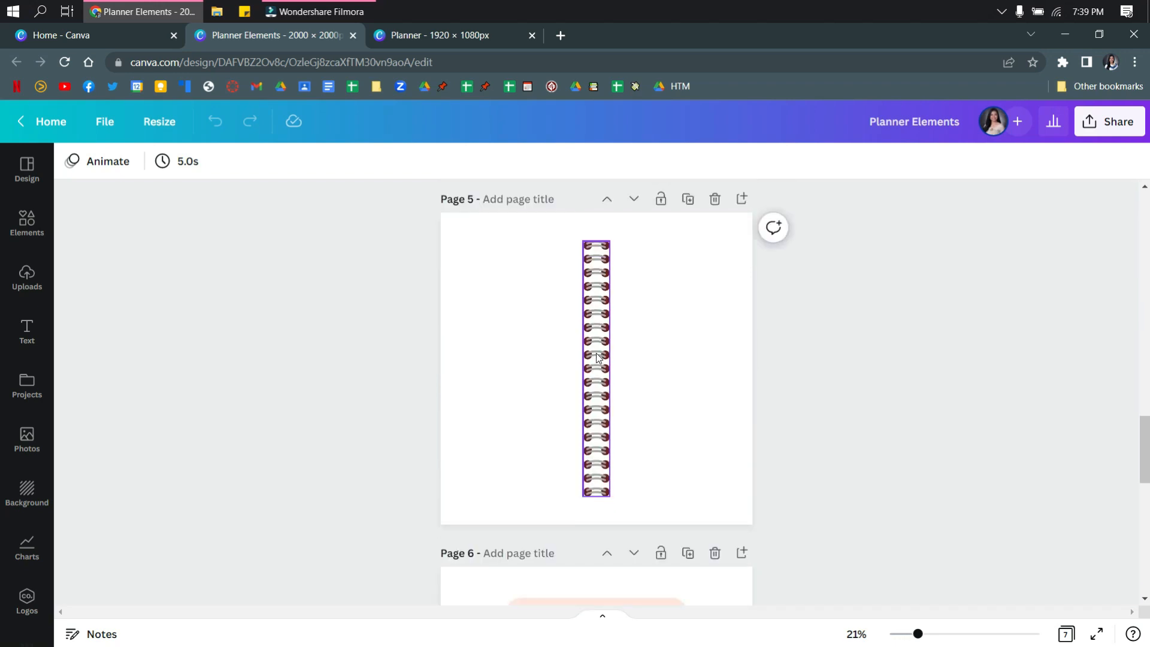
scroll(597, 358, "down", 2)
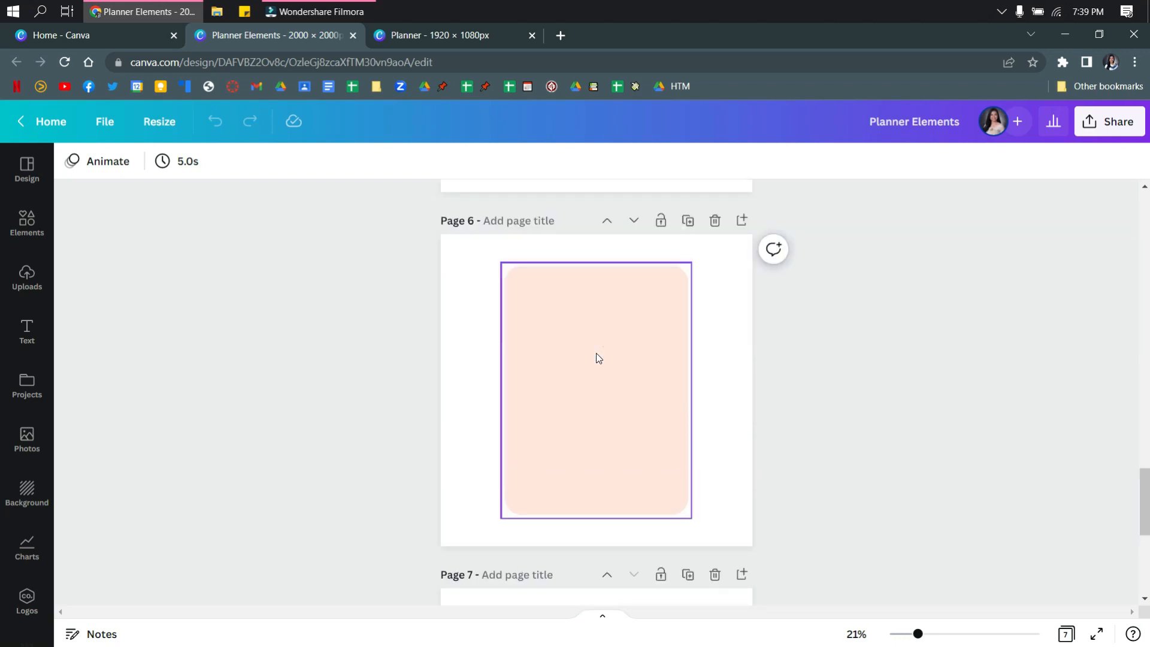
scroll(597, 358, "up", 20)
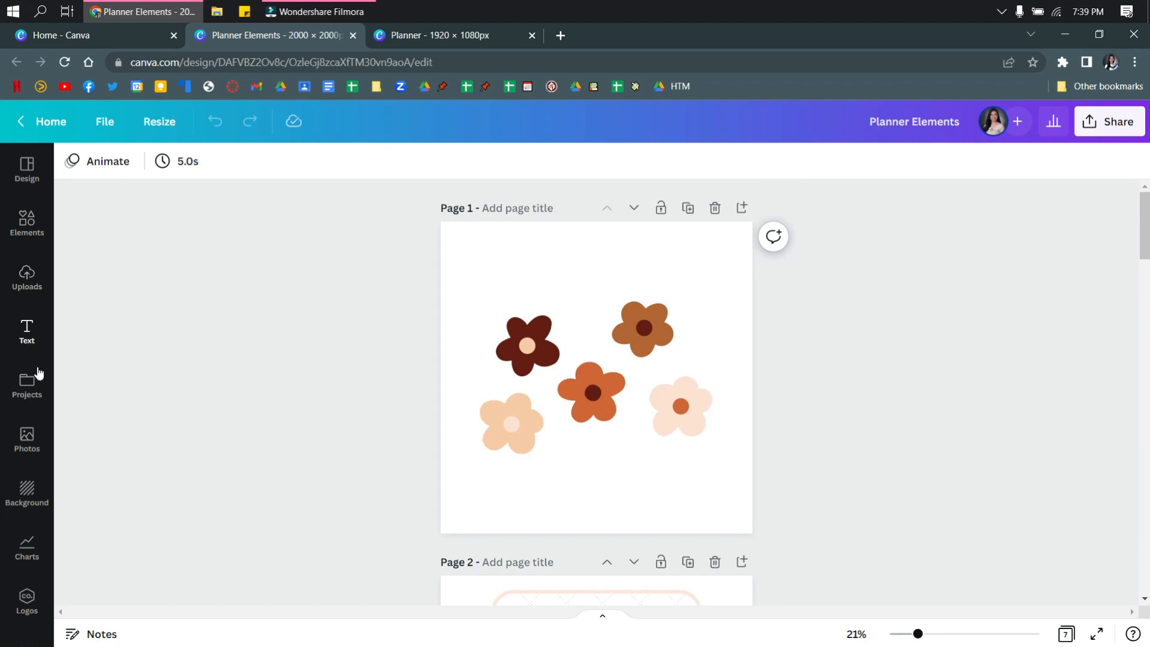
Browse the suggested graphics in the elements library for flowers and other planner decorations
left_click(27, 222)
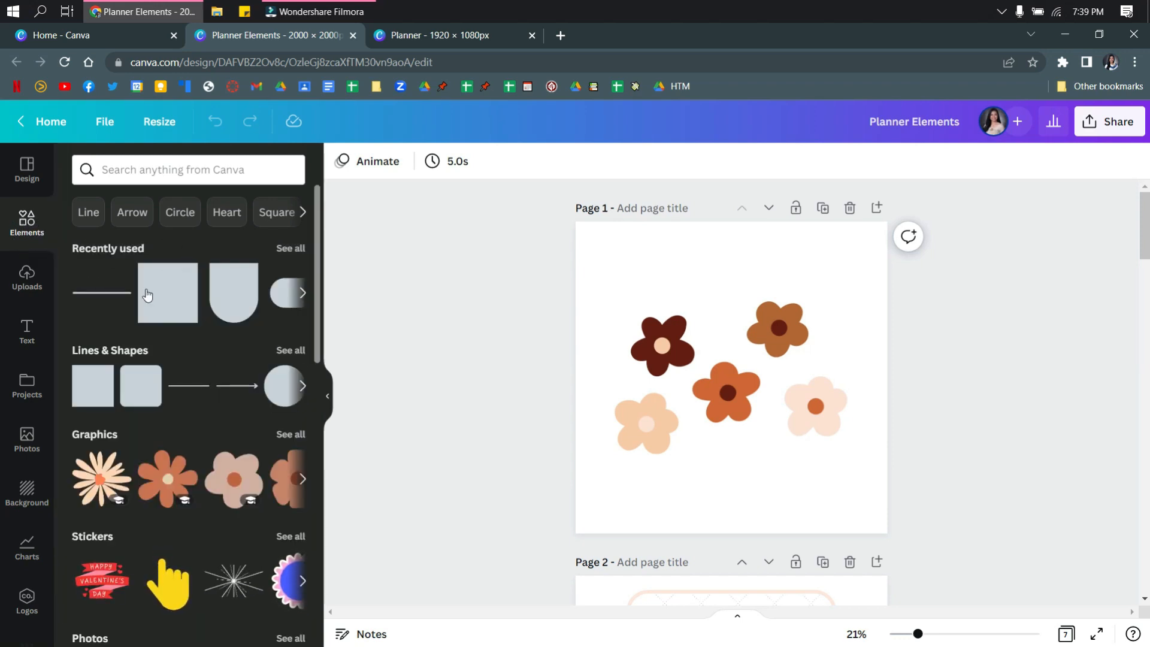
left_click(302, 479)
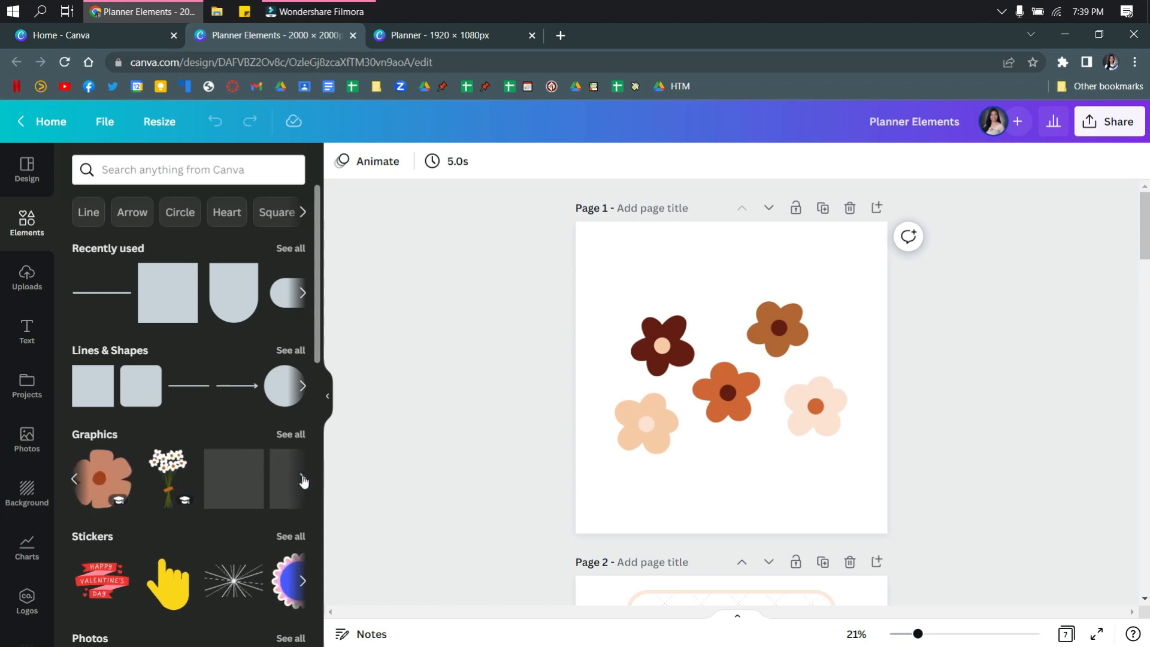
left_click(72, 479)
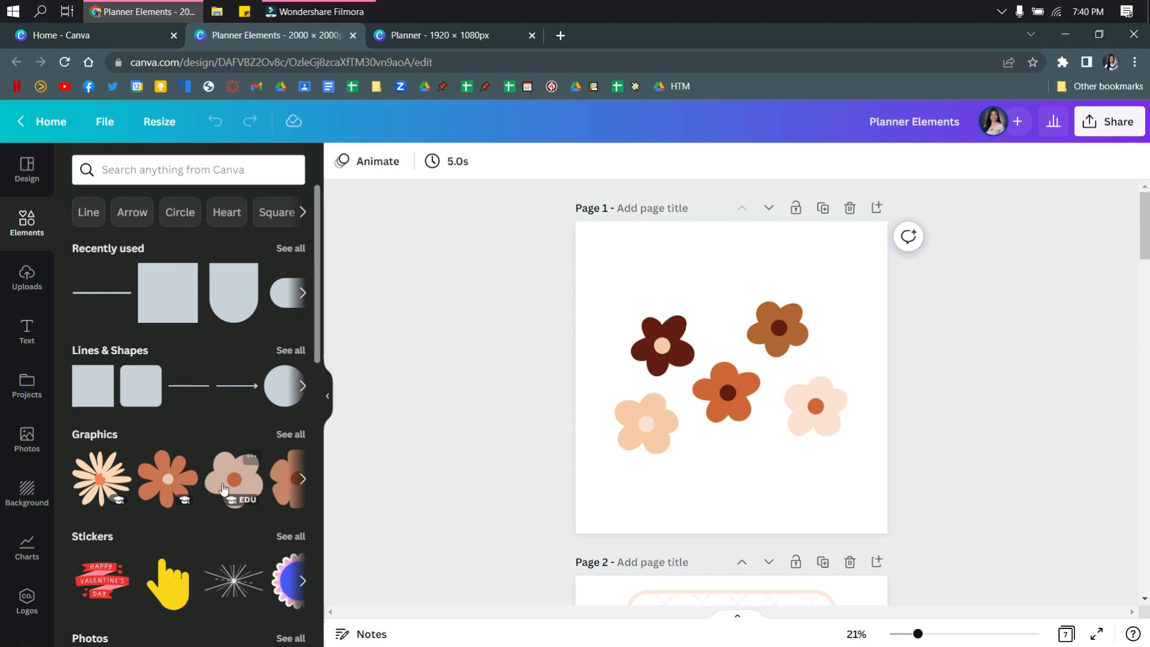
left_click(299, 478)
left_click(75, 479)
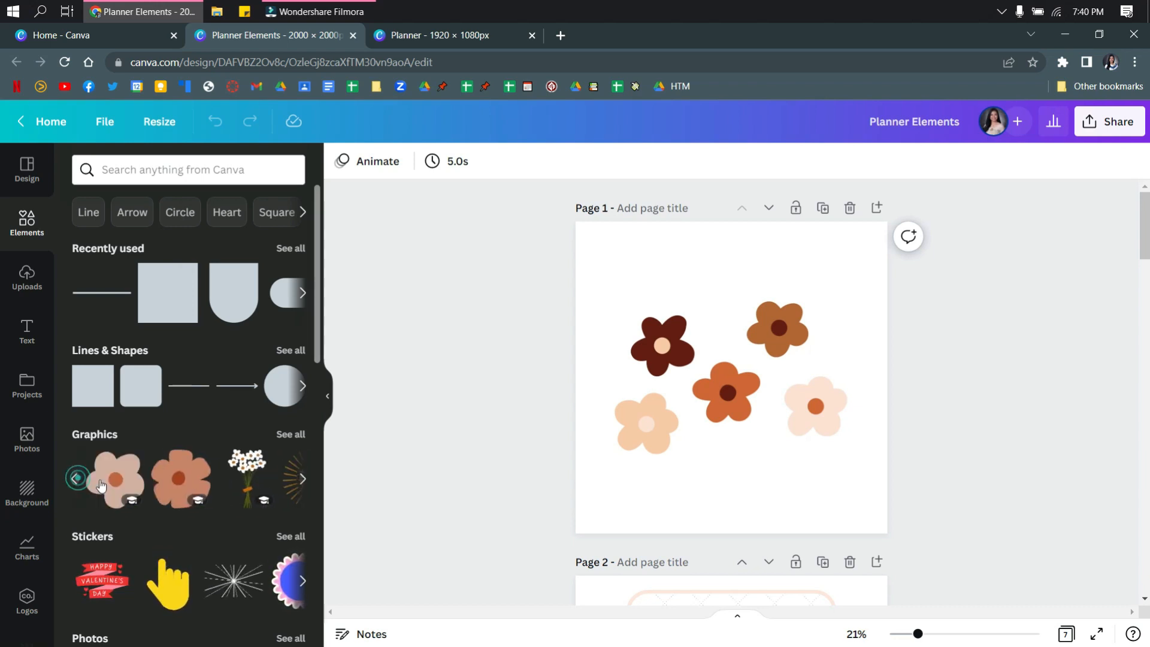
left_click(303, 478)
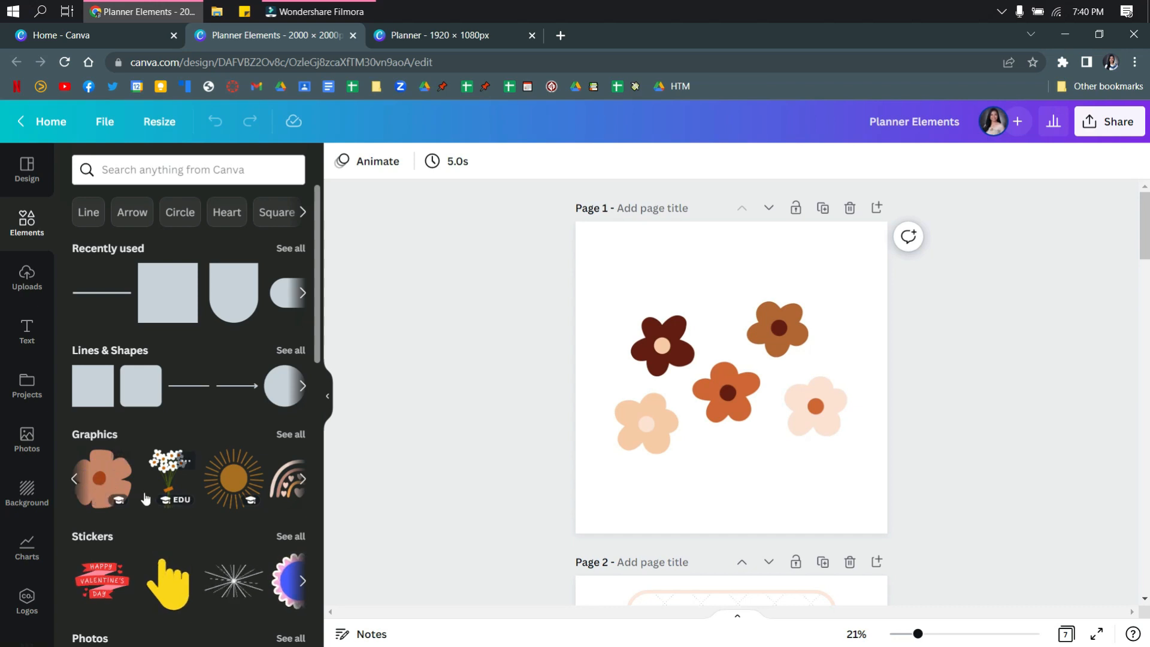
Search the elements library for "flowers"
left_click(207, 170)
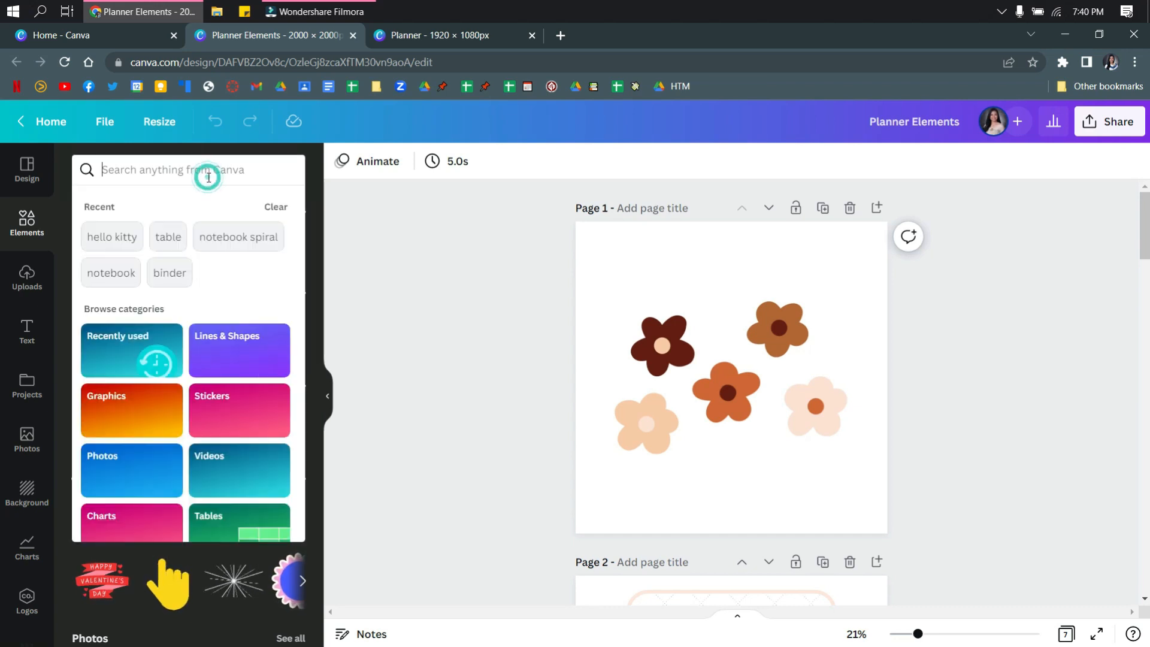
type("flowers")
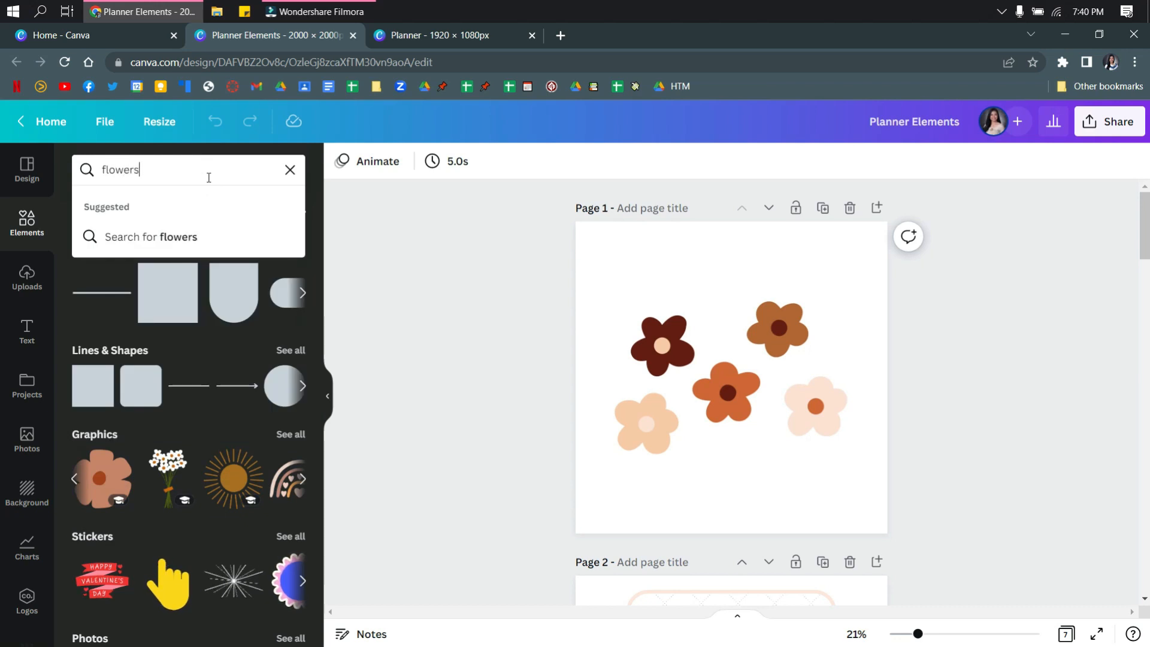
key("Return")
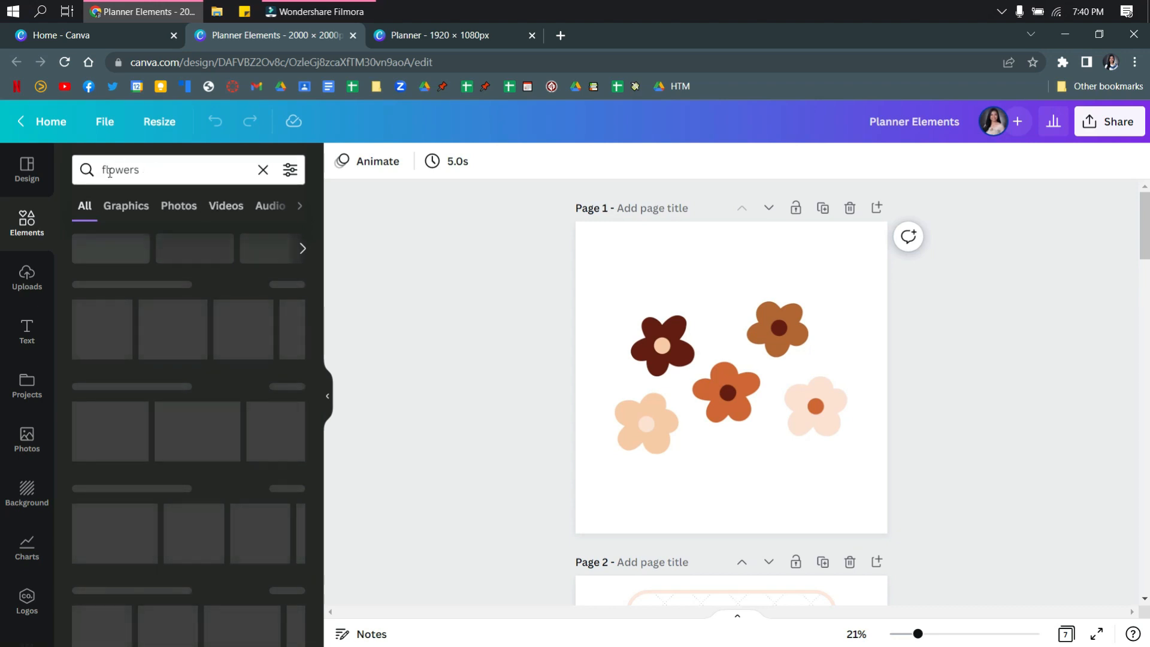
scroll(225, 303, "down", 3)
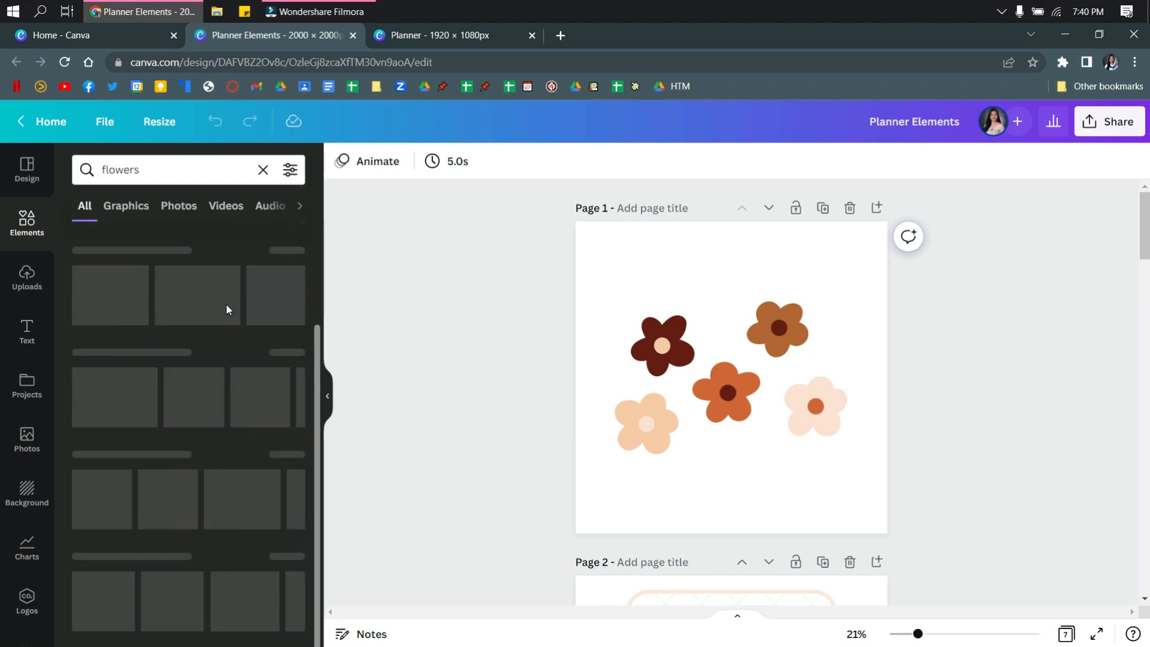
scroll(225, 303, "up", 2)
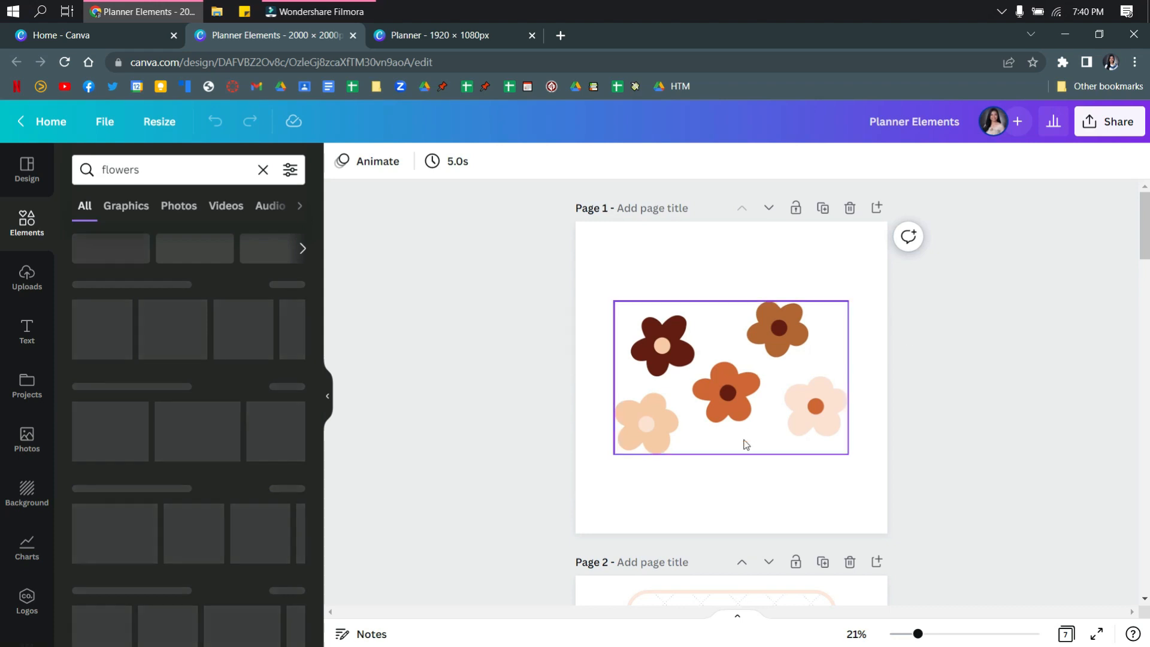
Run the "flowers" element search again and clear the search term
left_click(177, 157)
key("Return")
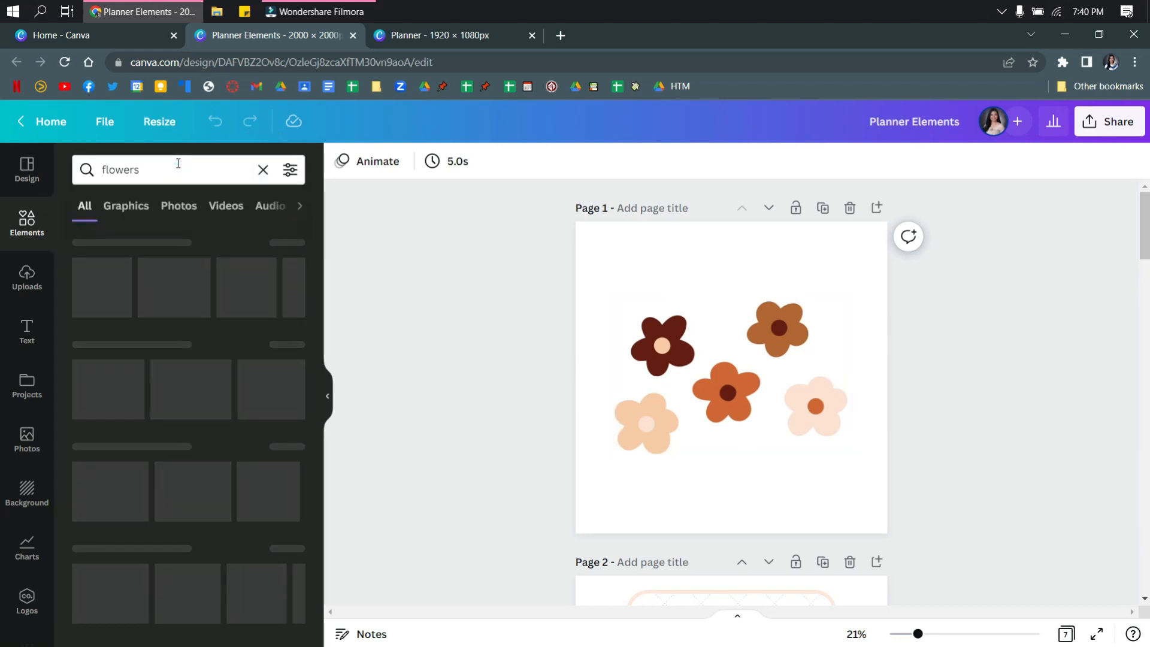
left_click(262, 170)
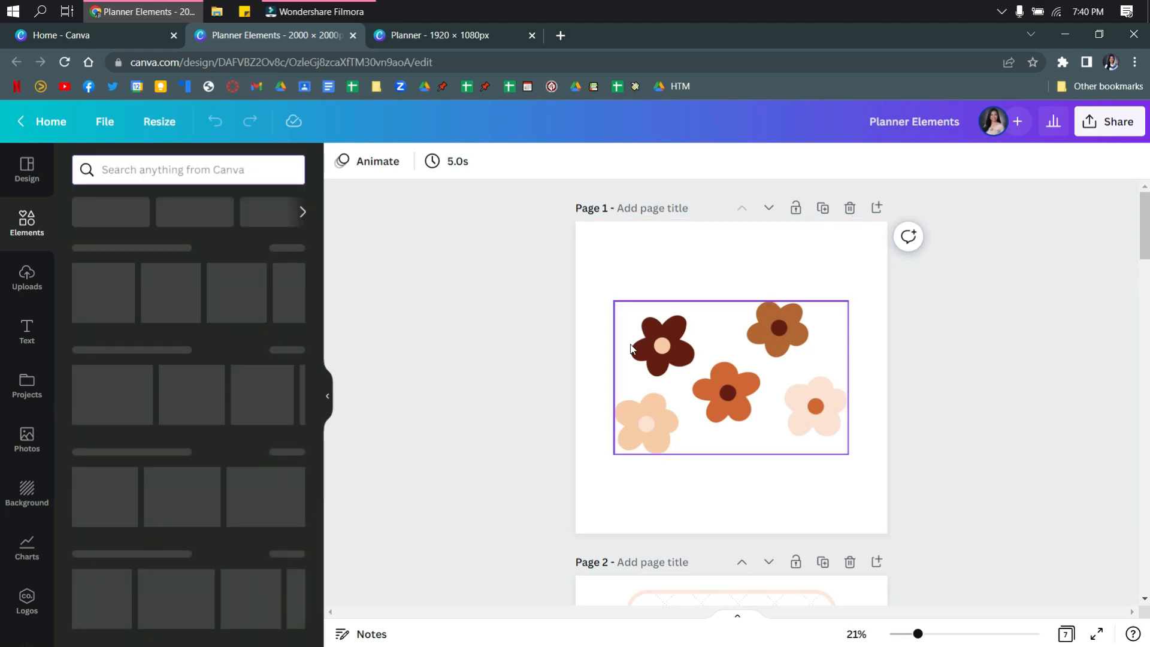
Review the elements on pages 1 to 3 and enter "rainbow" as the element search term
scroll(632, 349, "down", 3)
scroll(662, 342, "down", 3)
scroll(661, 353, "up", 4)
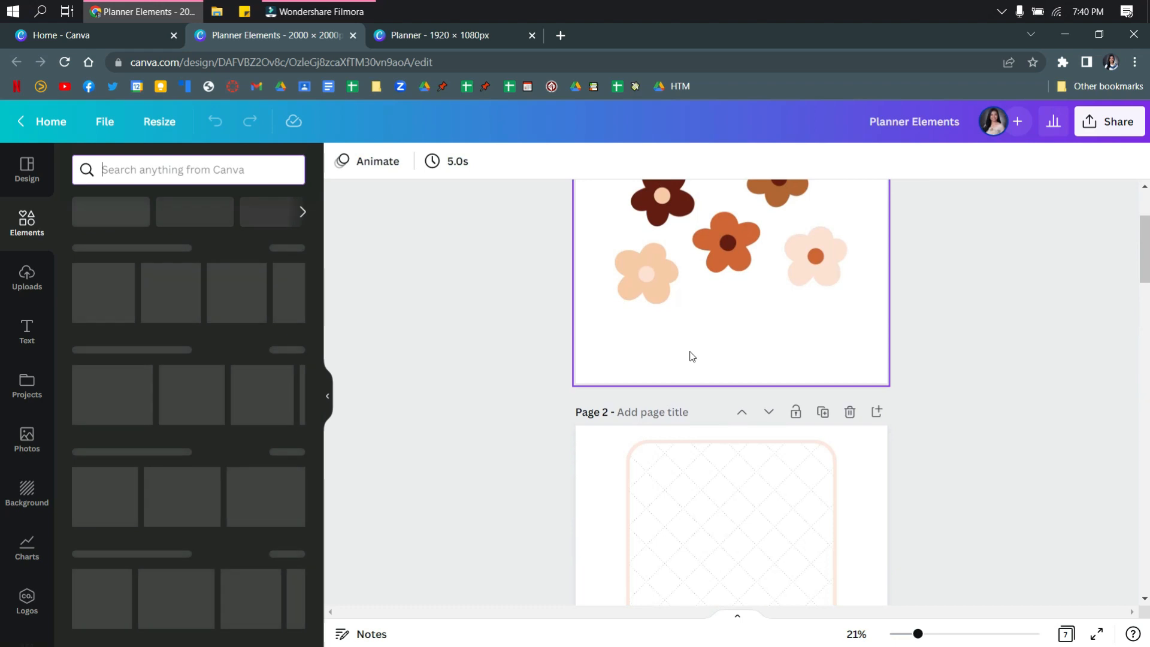
scroll(692, 359, "down", 2)
scroll(691, 359, "down", 2)
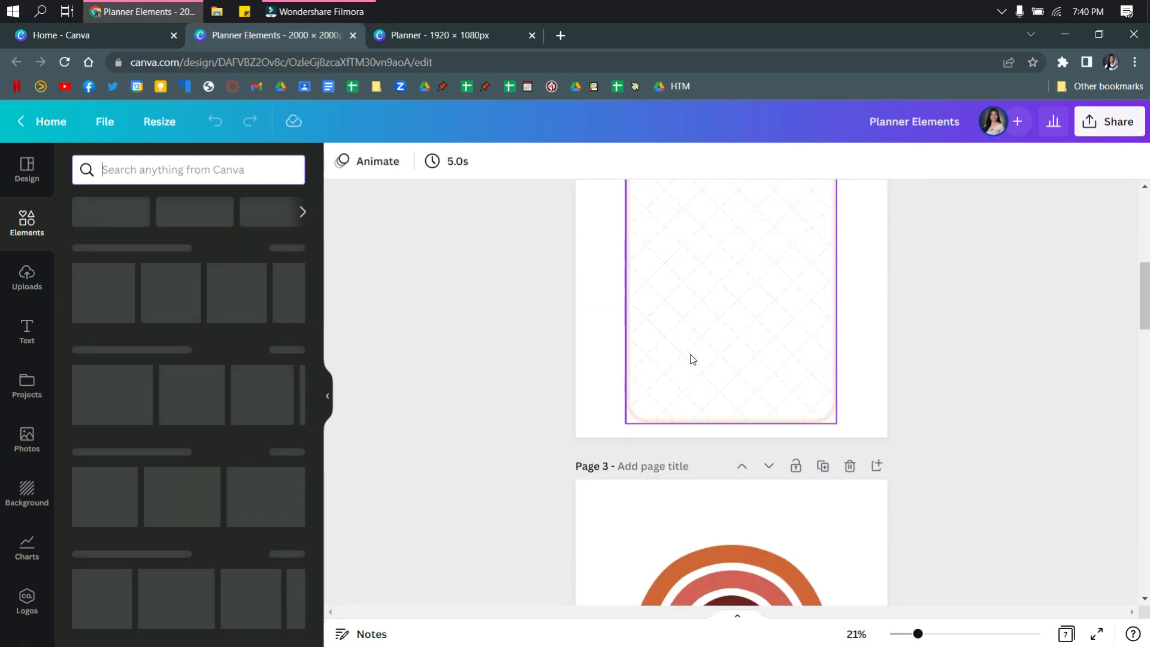
scroll(692, 359, "down", 4)
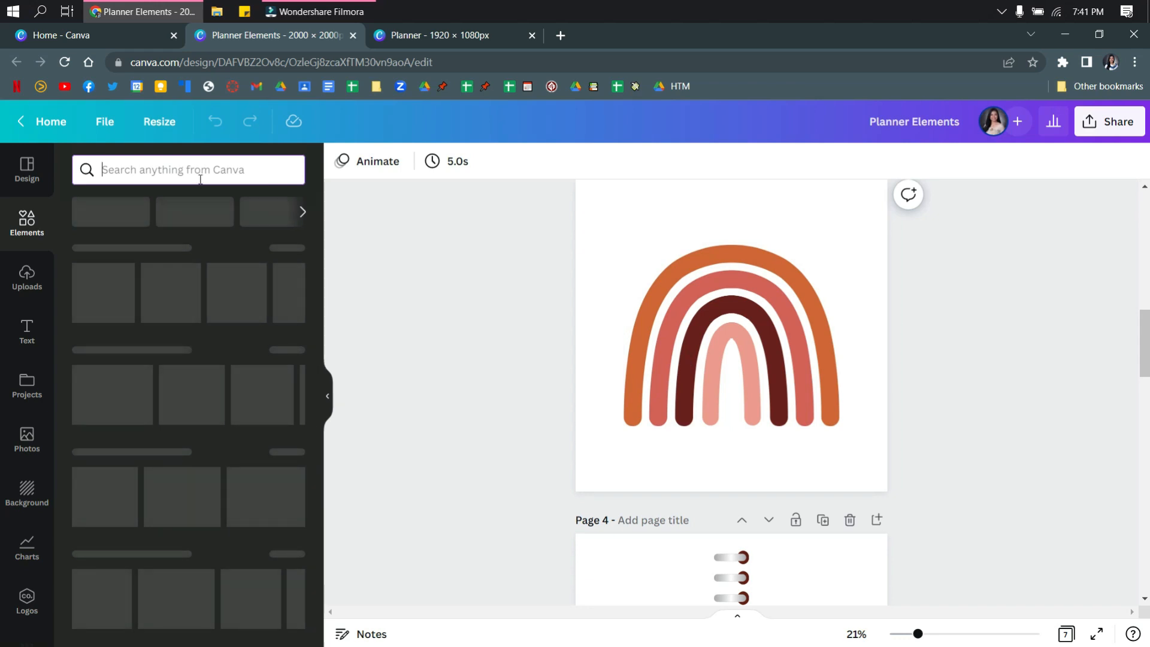
type("rainbow")
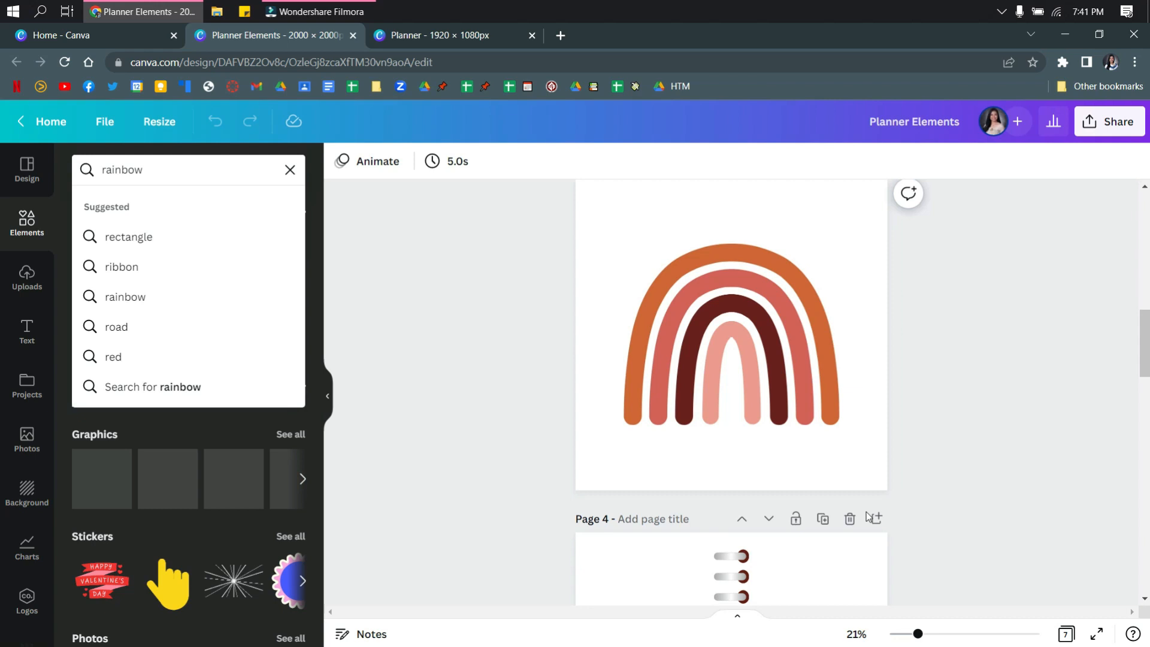
Replace the "rainbow" element search with the recent search "notebook spiral" and browse its graphics results
scroll(765, 470, "down", 3)
scroll(730, 389, "down", 2)
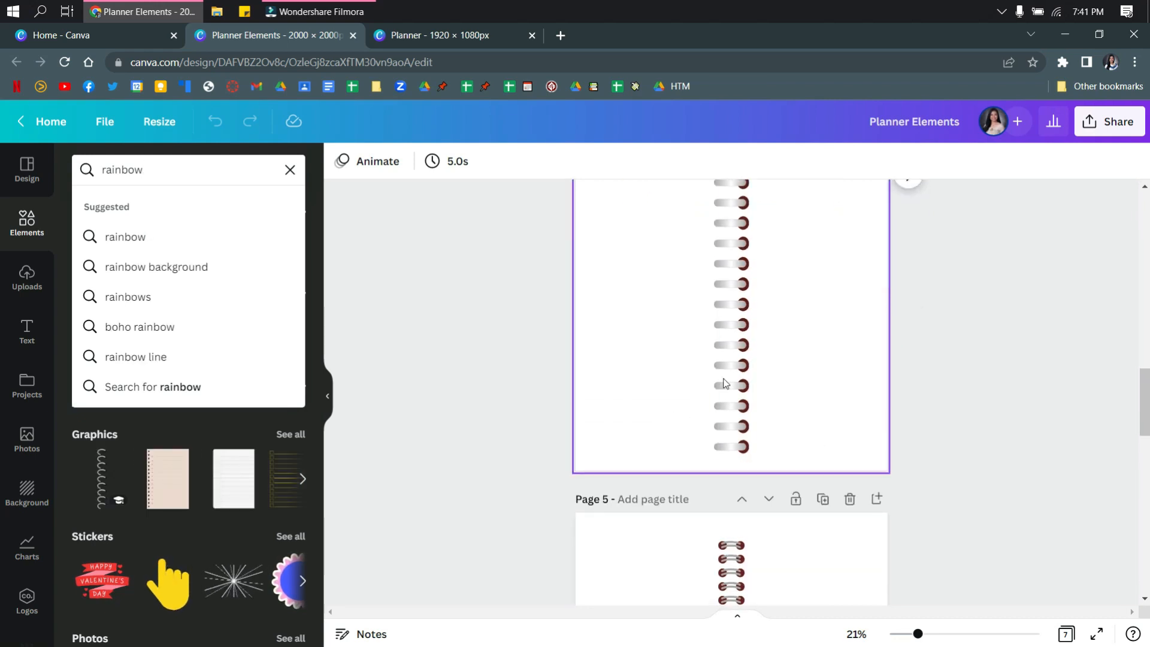
scroll(730, 362, "up", 1)
left_click(192, 161)
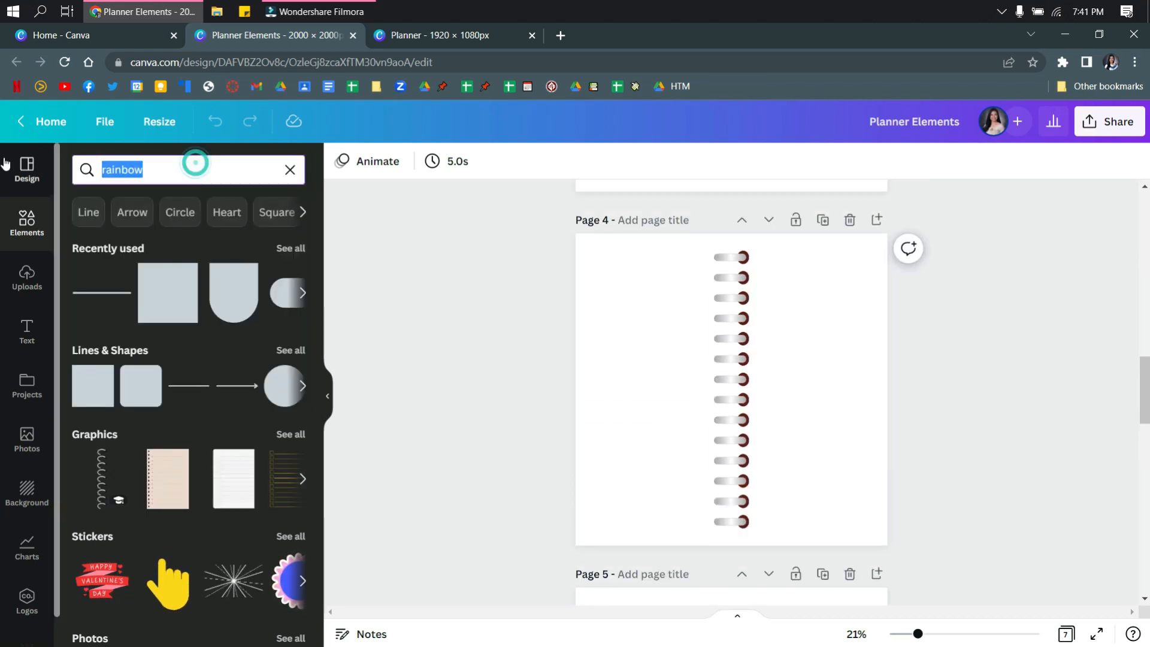
key("BackSpace")
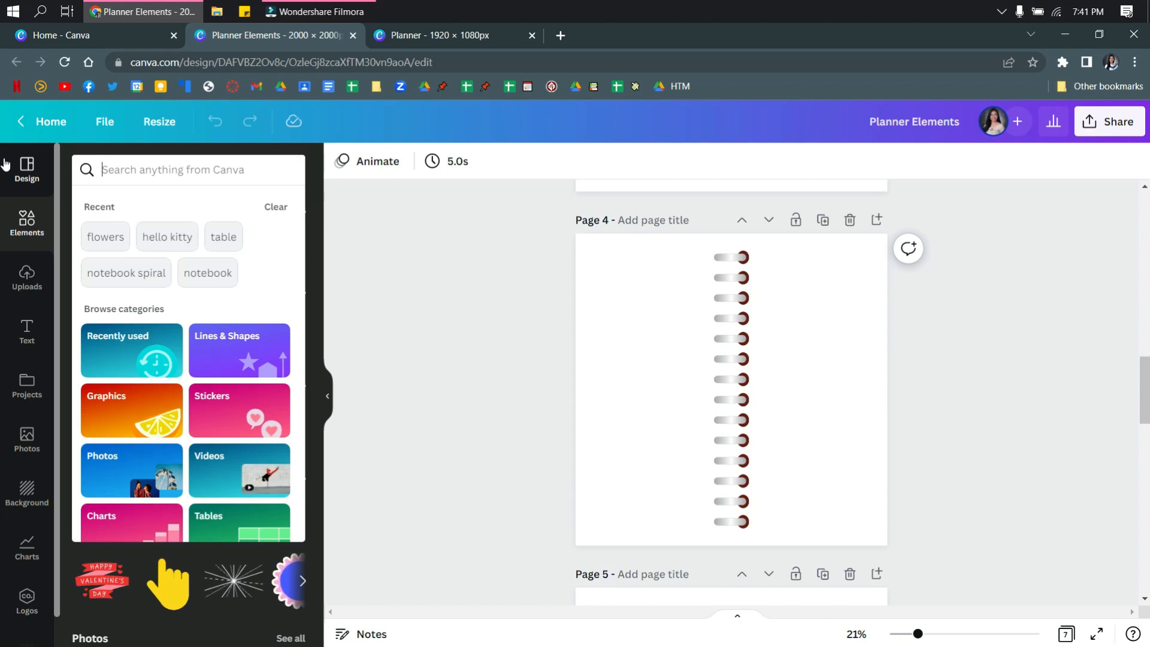
left_click(118, 273)
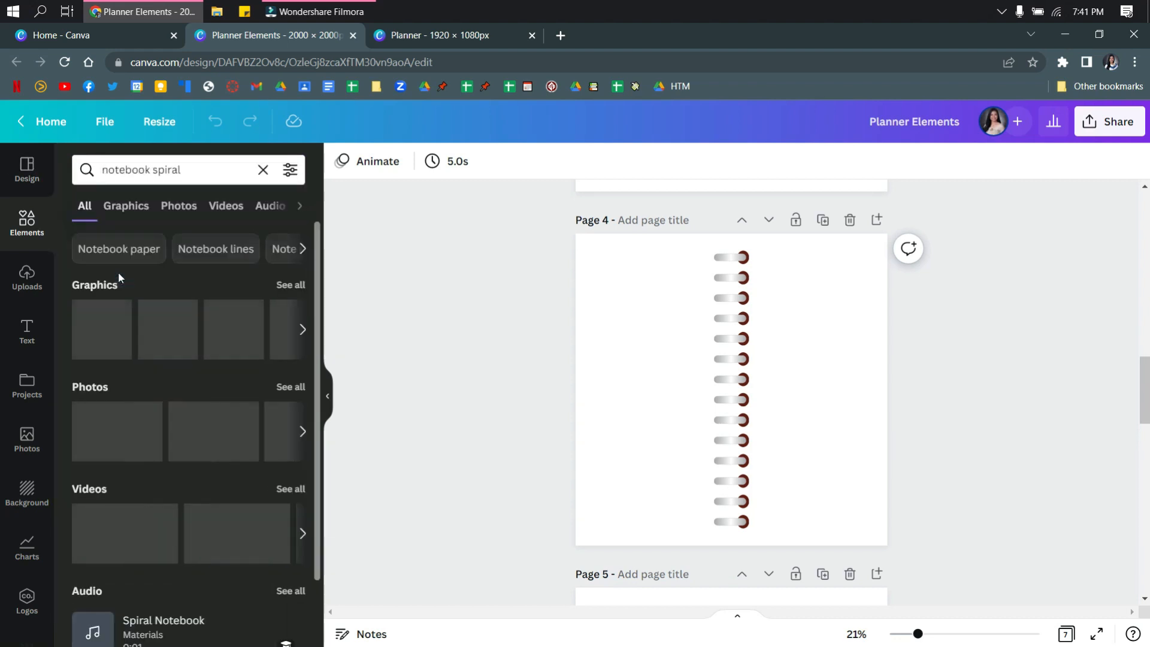
left_click(301, 331)
left_click(301, 331)
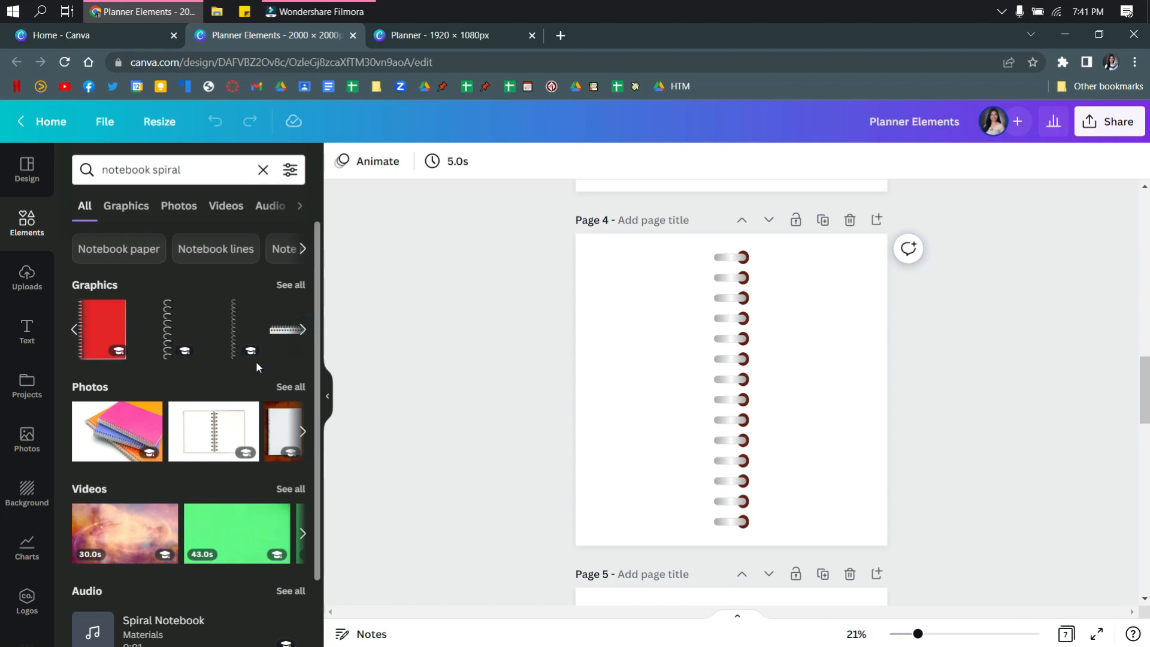
Compare the single-page spiral on page 4 with the two-sided binder rings on page 5
scroll(259, 362, "down", 2)
scroll(258, 362, "up", 2)
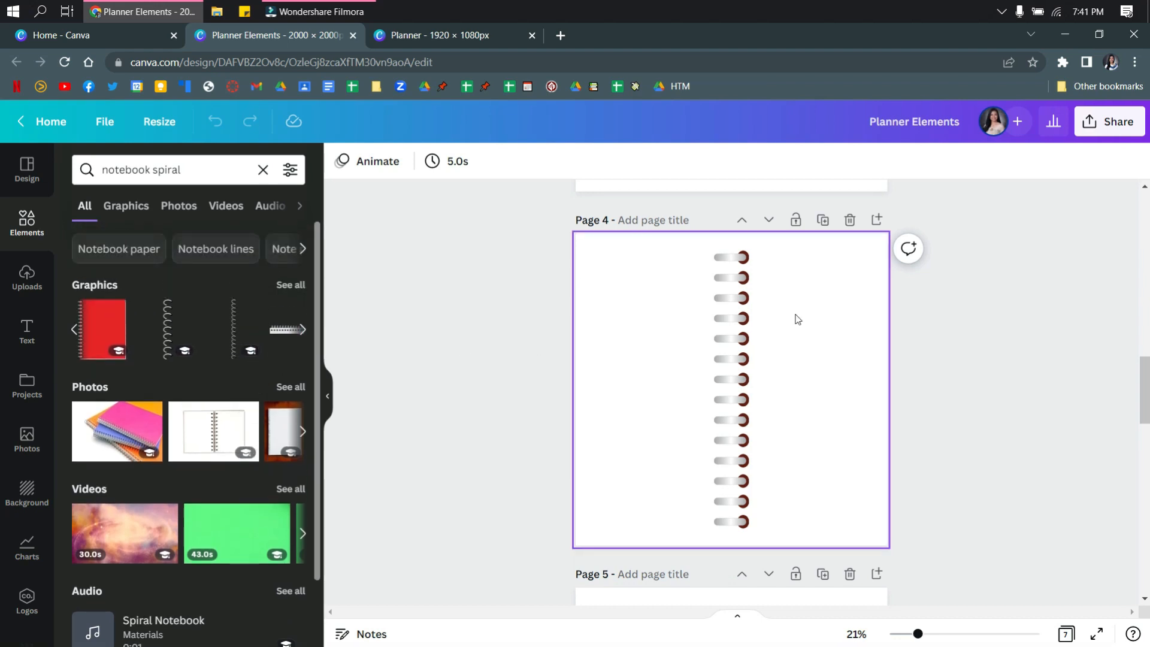
scroll(710, 343, "up", 5)
scroll(709, 343, "down", 5)
scroll(729, 398, "down", 5)
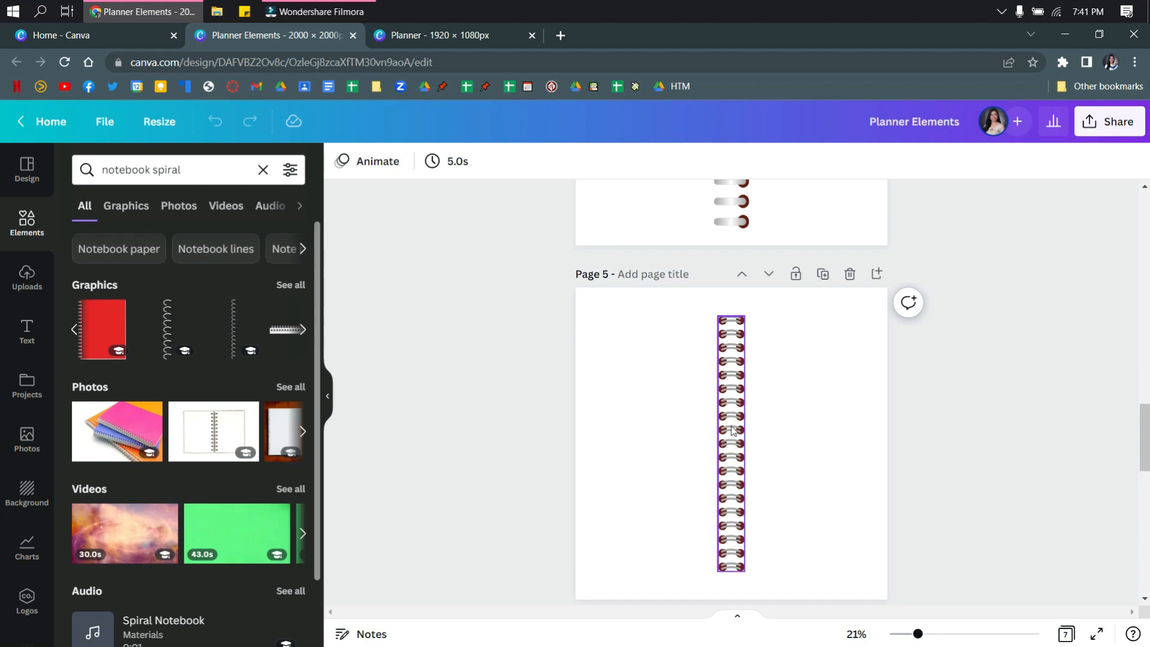
scroll(731, 429, "down", 2)
scroll(721, 450, "up", 3)
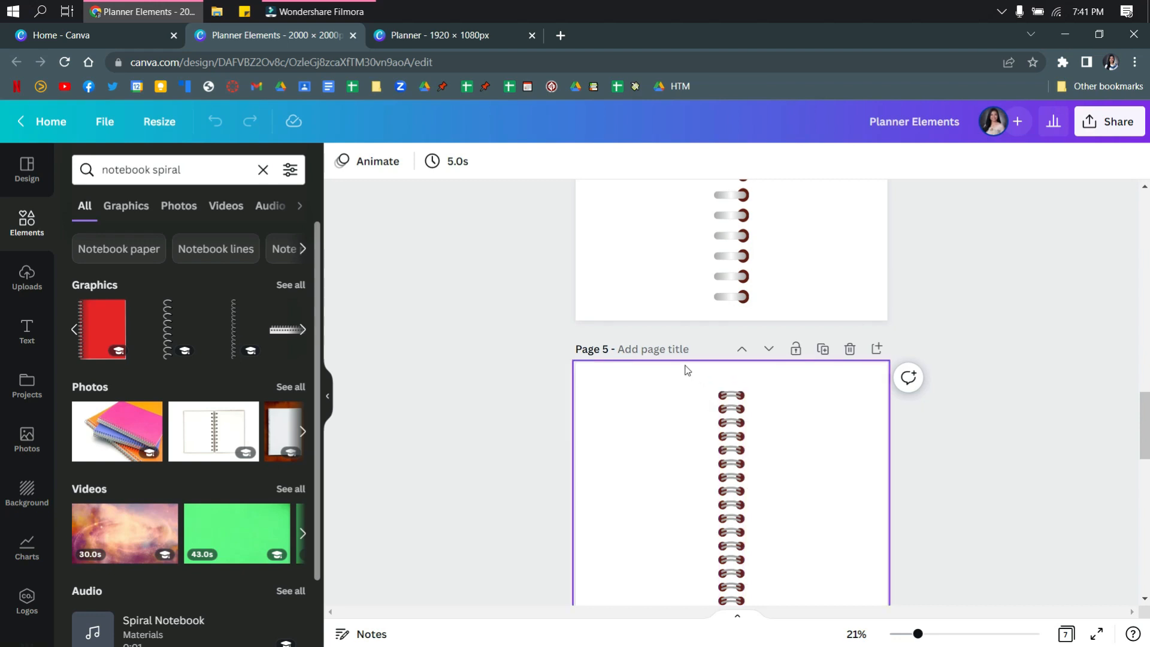
scroll(684, 370, "down", 3)
scroll(684, 370, "up", 6)
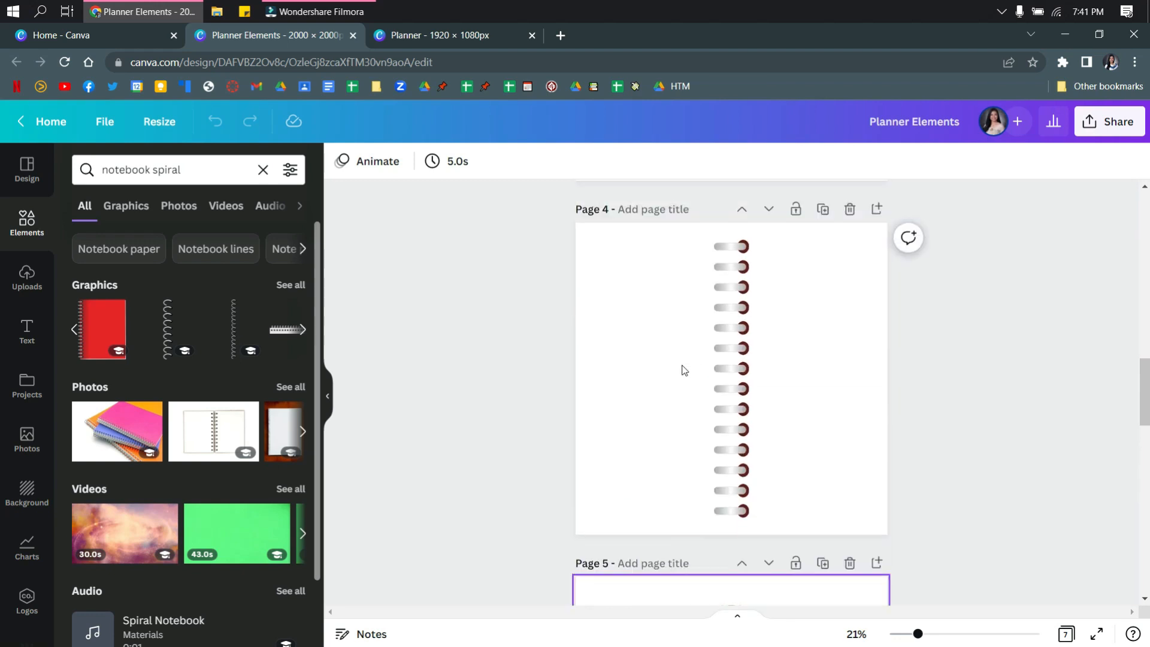
left_click_drag(683, 300, 811, 470)
scroll(811, 472, "down", 5)
left_click_drag(682, 364, 767, 538)
left_click(648, 424)
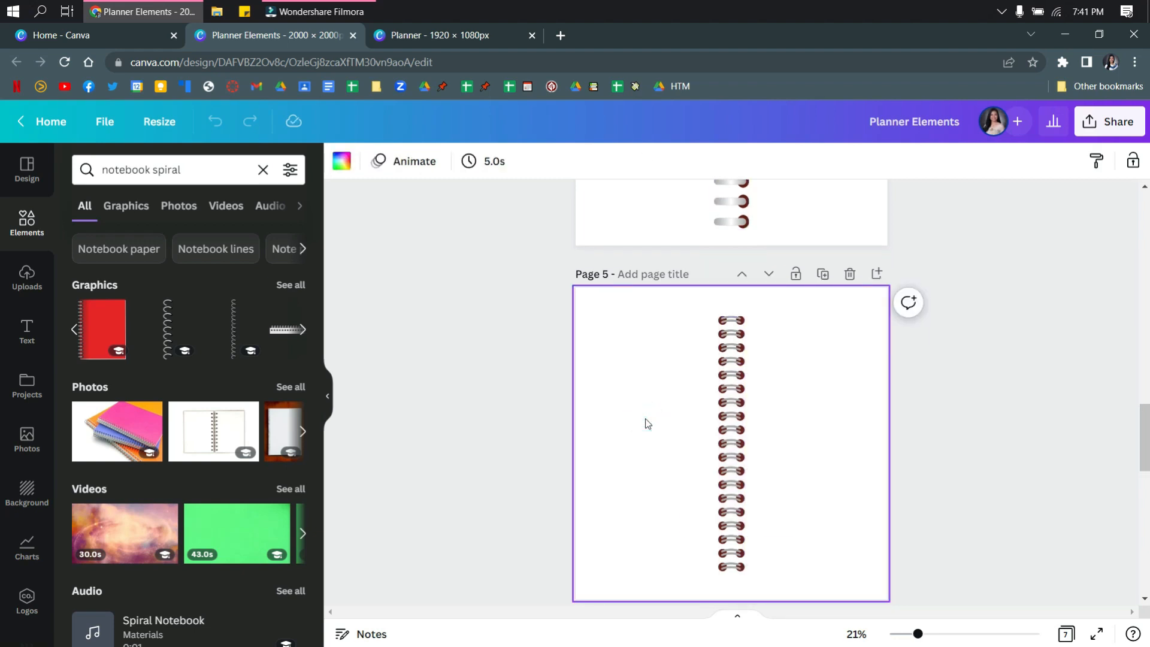
Show all graphics found for "notebook spiral" and browse them for spiral bindings matching the prepared elements
scroll(120, 321, "right", 3)
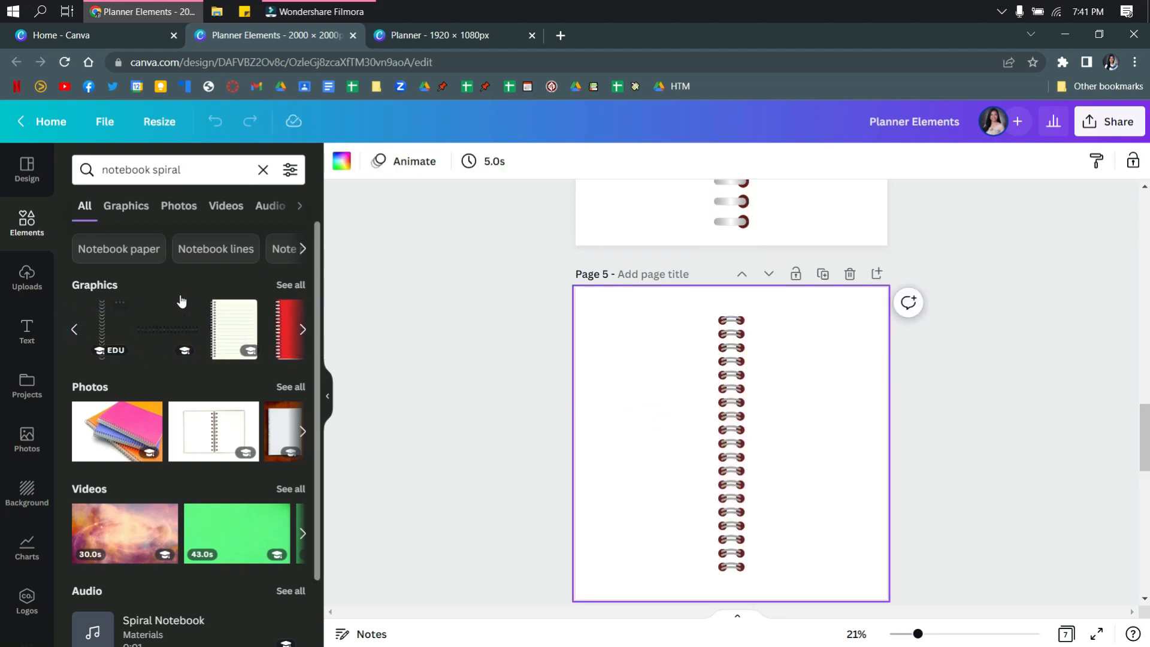
left_click(287, 292)
scroll(172, 441, "down", 2)
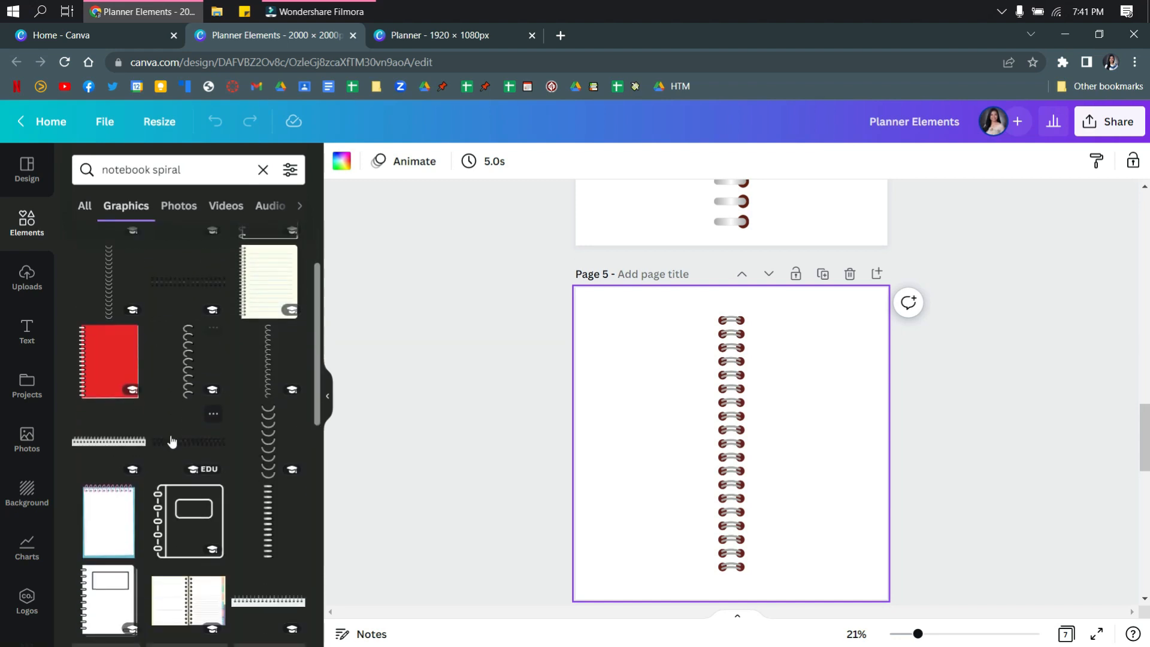
scroll(172, 442, "down", 2)
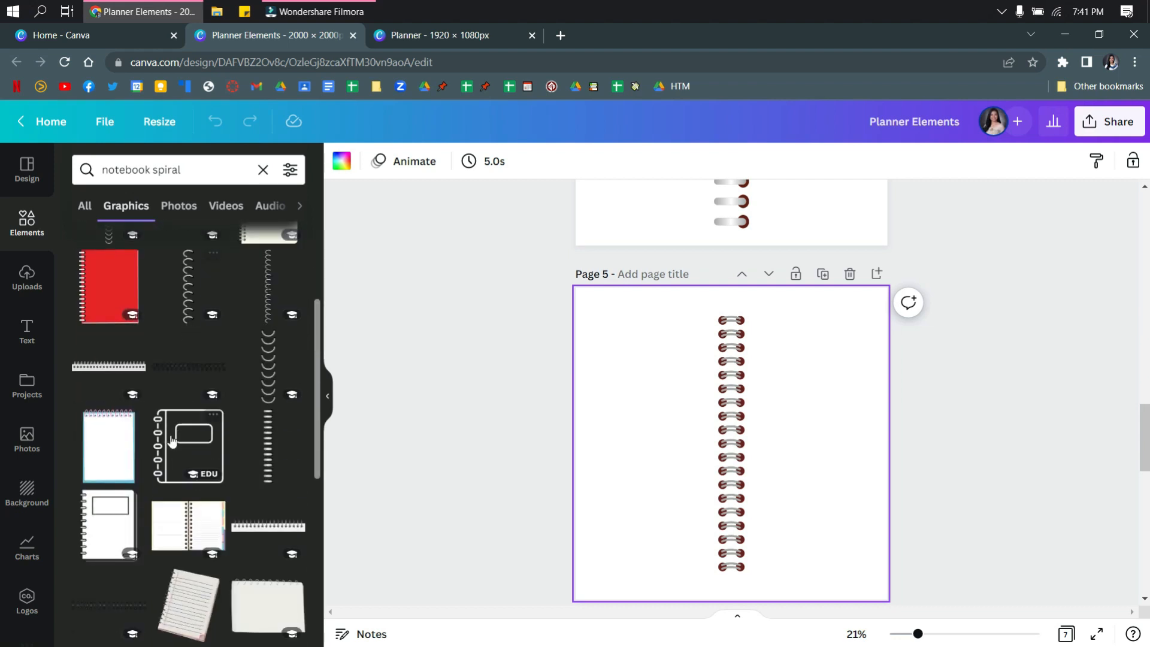
scroll(172, 441, "up", 3)
scroll(171, 441, "down", 5)
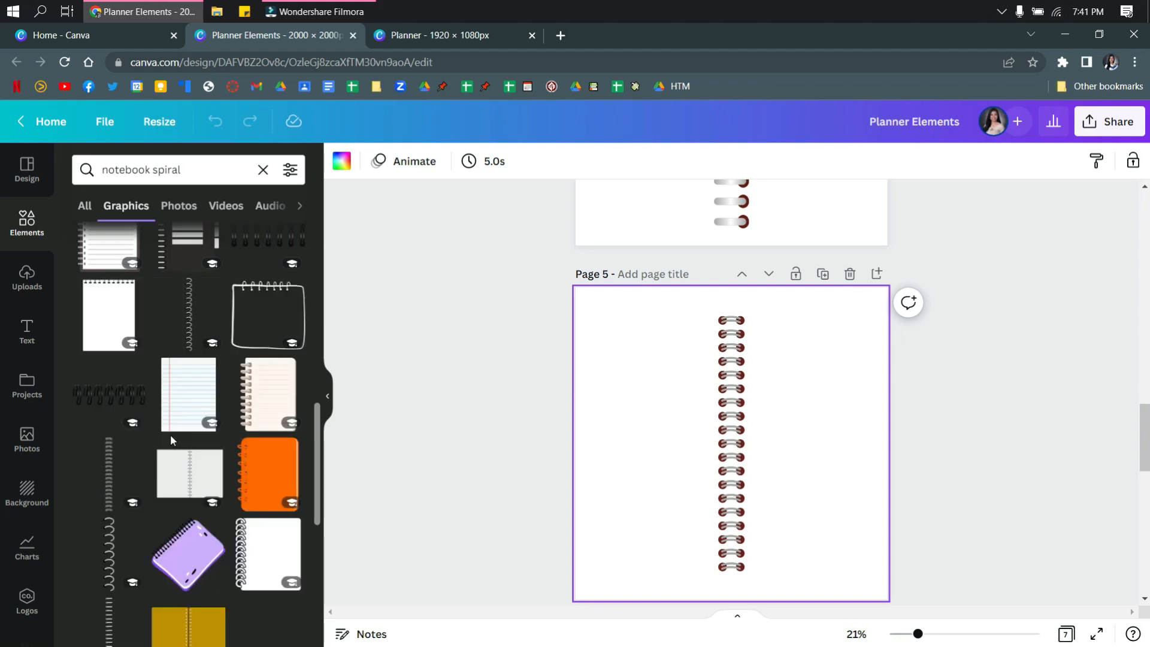
scroll(172, 440, "down", 4)
scroll(712, 367, "down", 6)
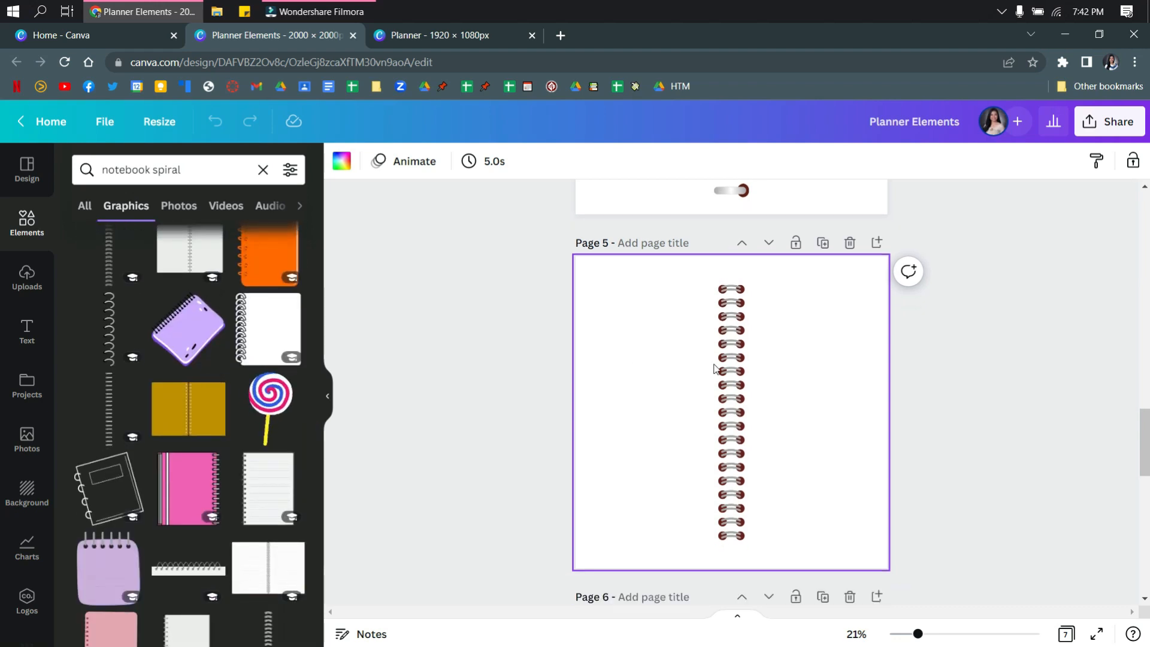
Add a rounded square from the Lines & Shapes collection to page 6
left_click(714, 367)
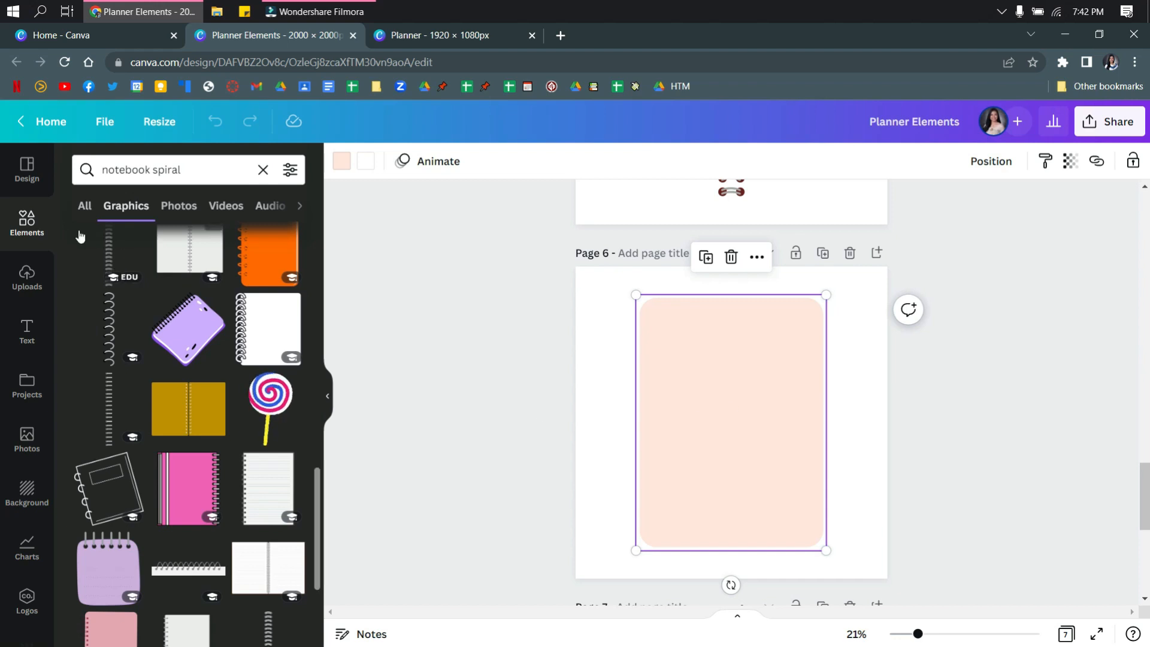
left_click(24, 224)
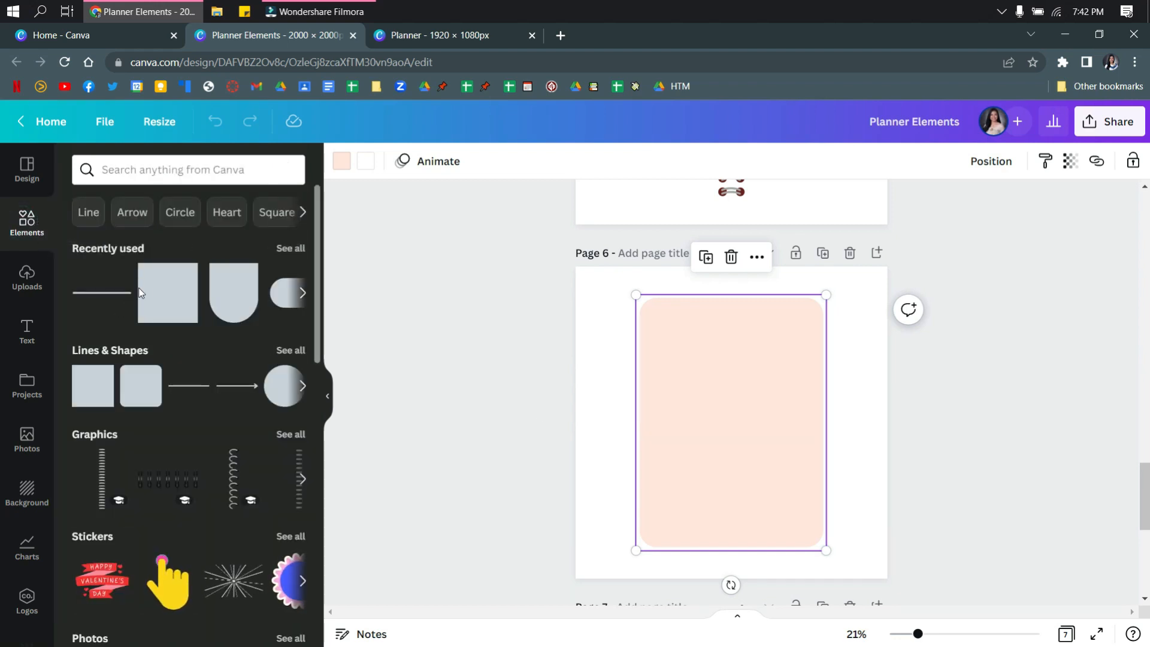
left_click(283, 351)
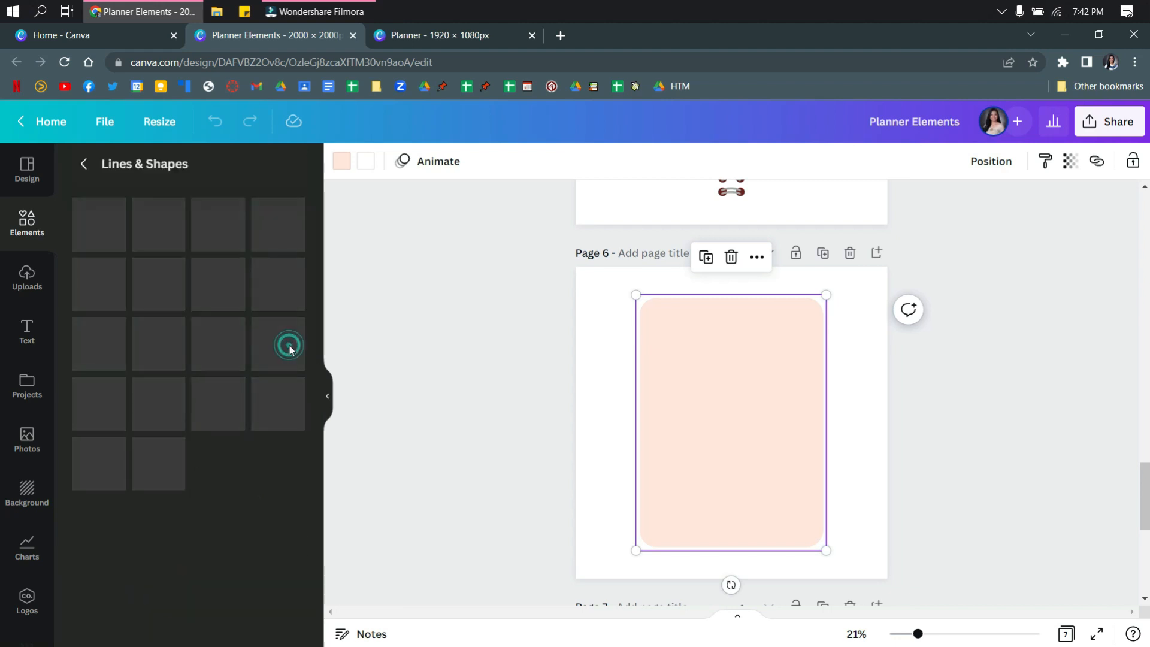
scroll(197, 389, "down", 3)
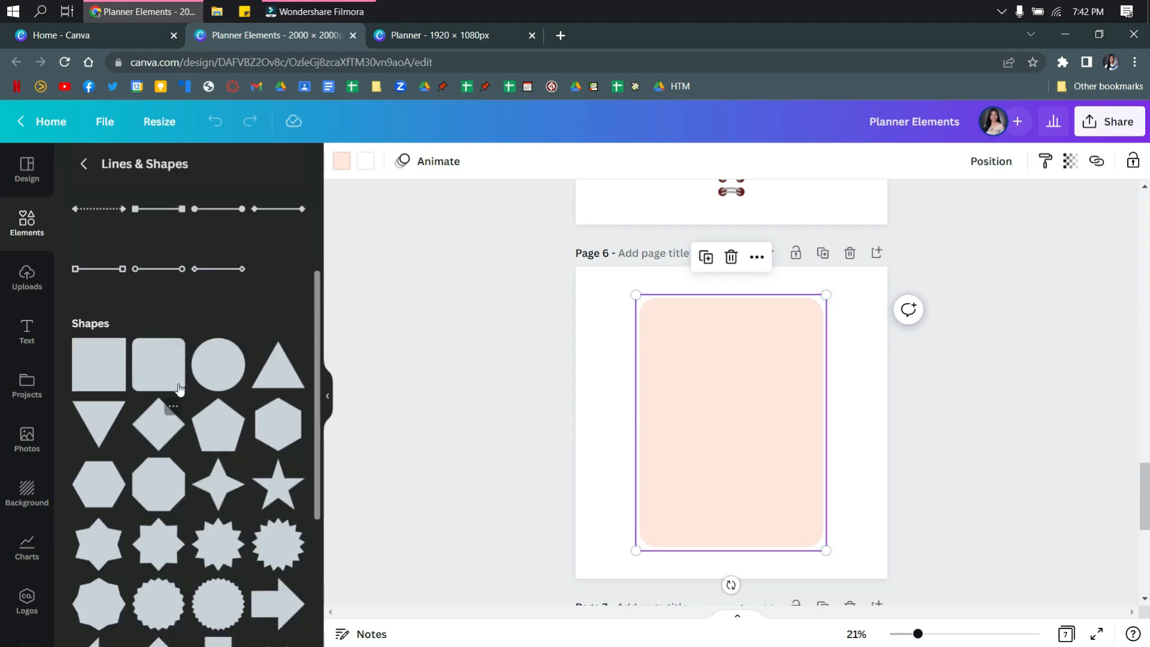
left_click(157, 363)
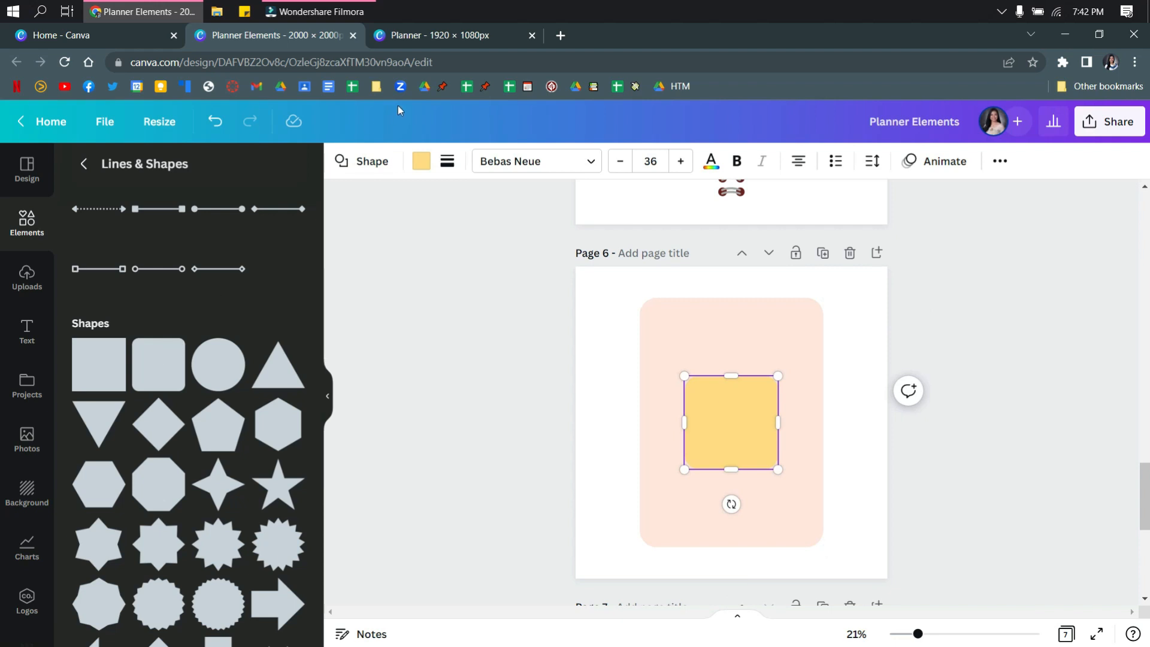
Recolour the rounded square to the light peach document colour and enlarge it to cover the pink panel on page 6
left_click(420, 162)
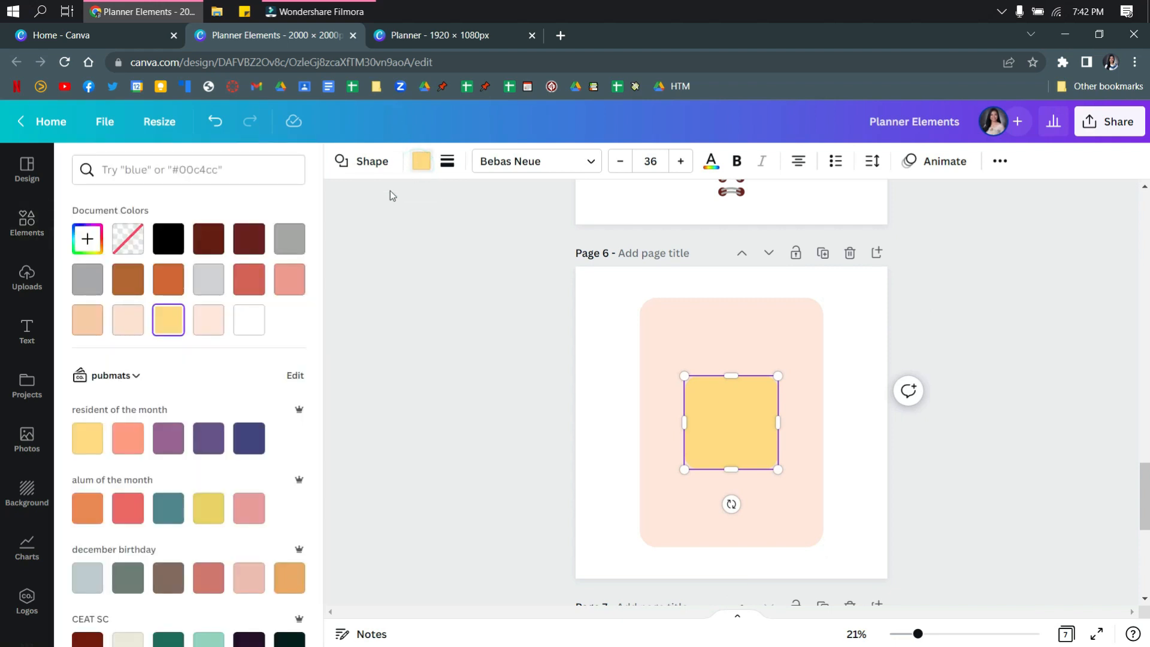
left_click(136, 328)
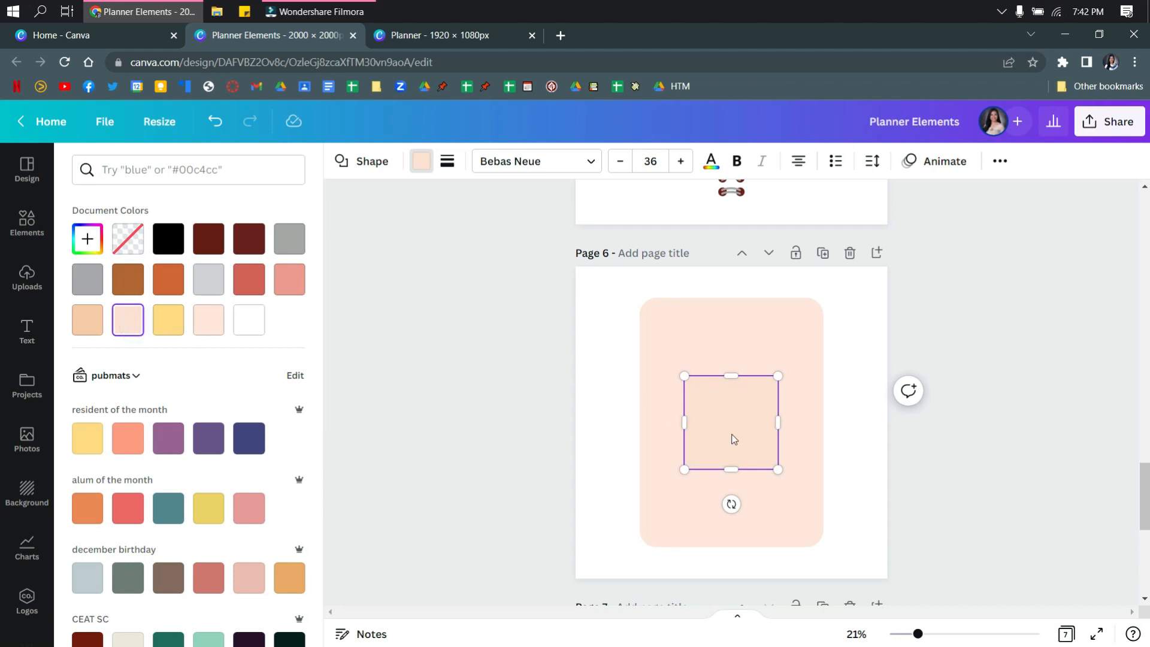
left_click_drag(727, 406, 678, 328)
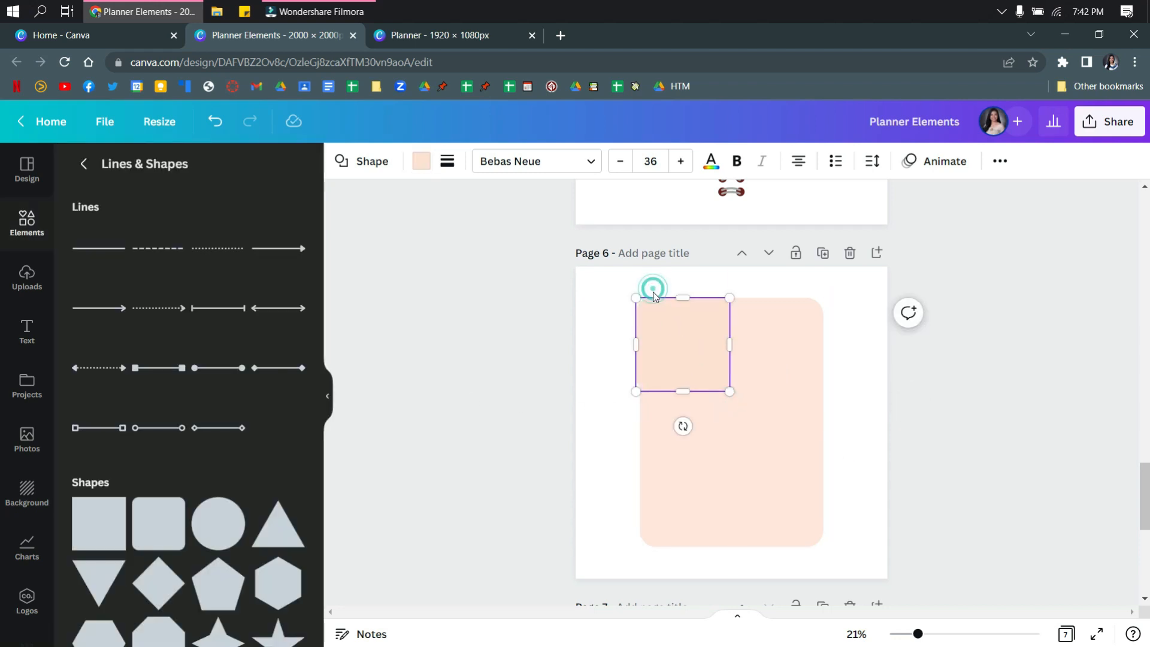
left_click_drag(729, 391, 824, 542)
left_click(885, 479)
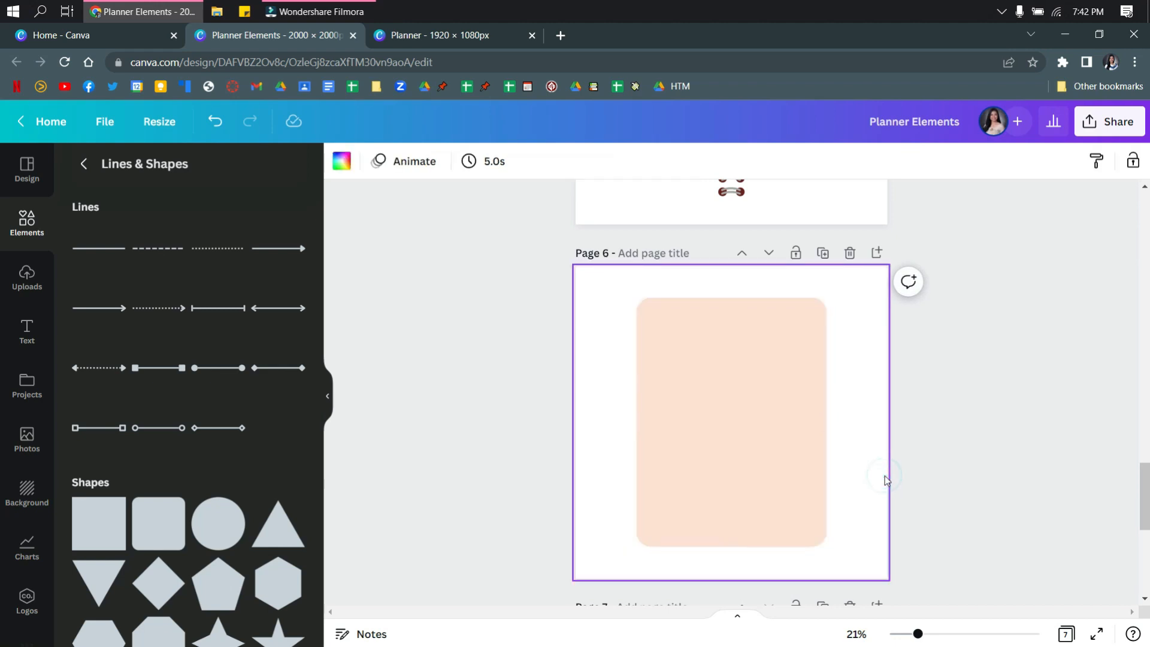
left_click(786, 438)
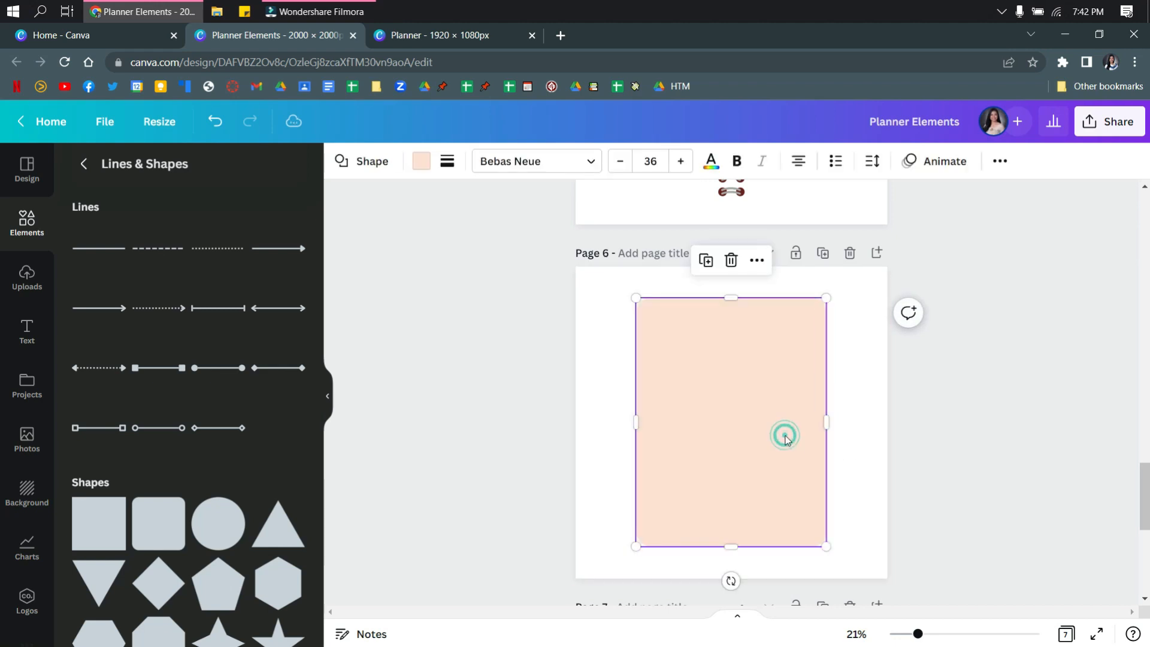
key("Escape")
Sample the orange swatch #CF6636 from the palette image on page 7 with the eyedropper as the page's background colour
scroll(786, 440, "down", 5)
left_click(636, 484)
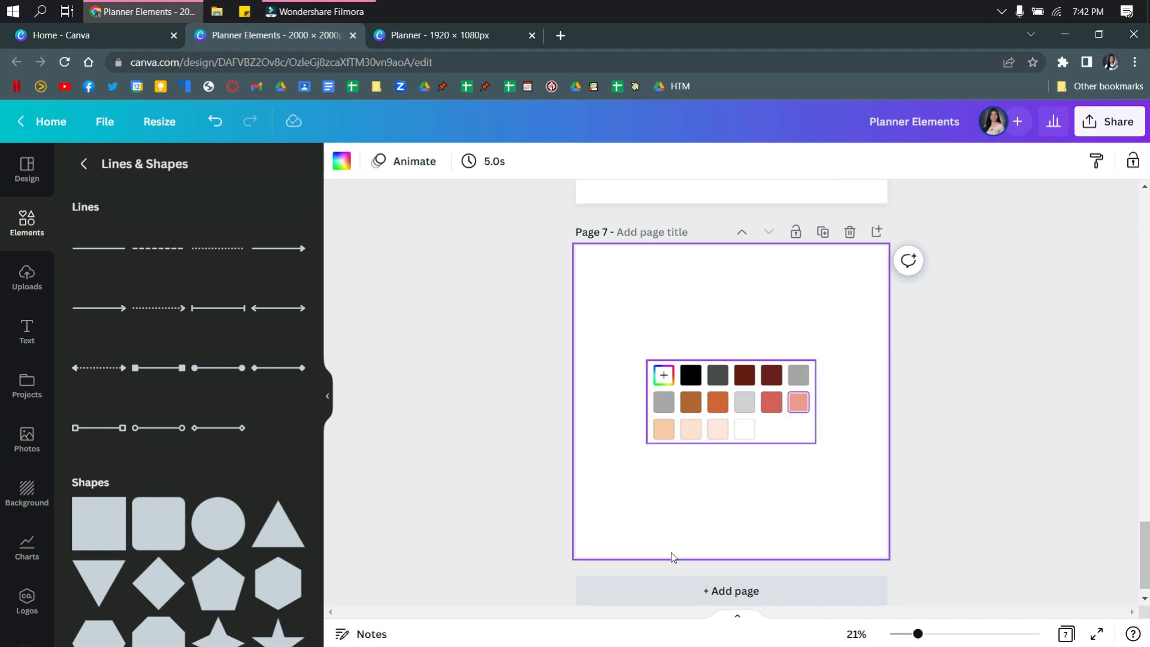
left_click(329, 399)
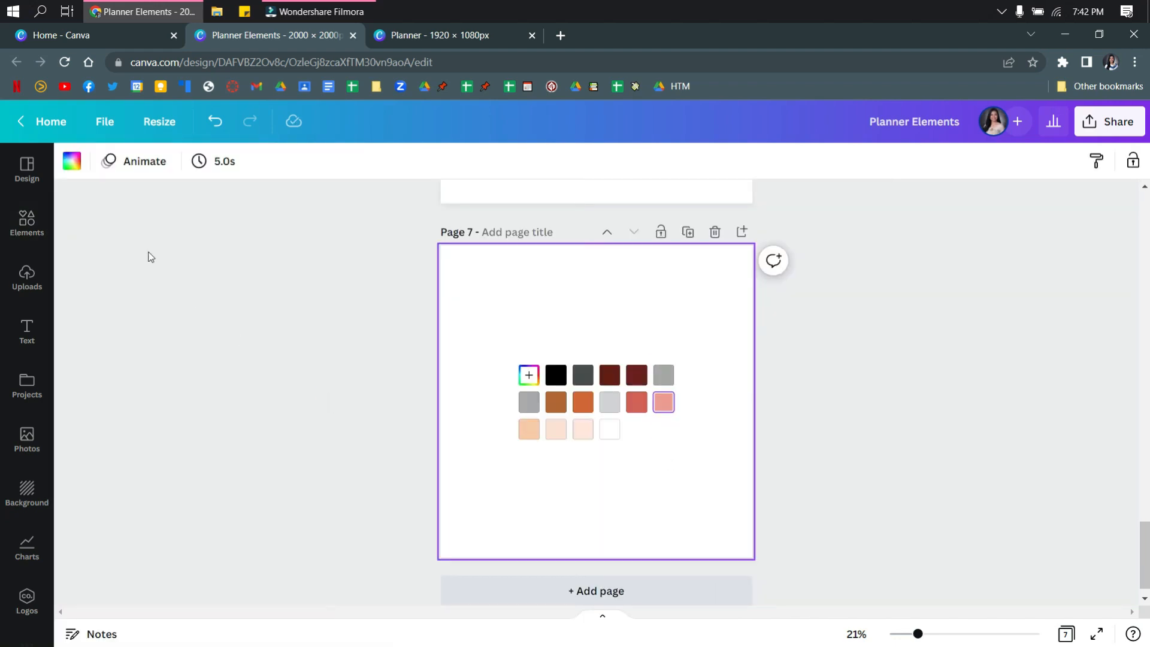
left_click(72, 160)
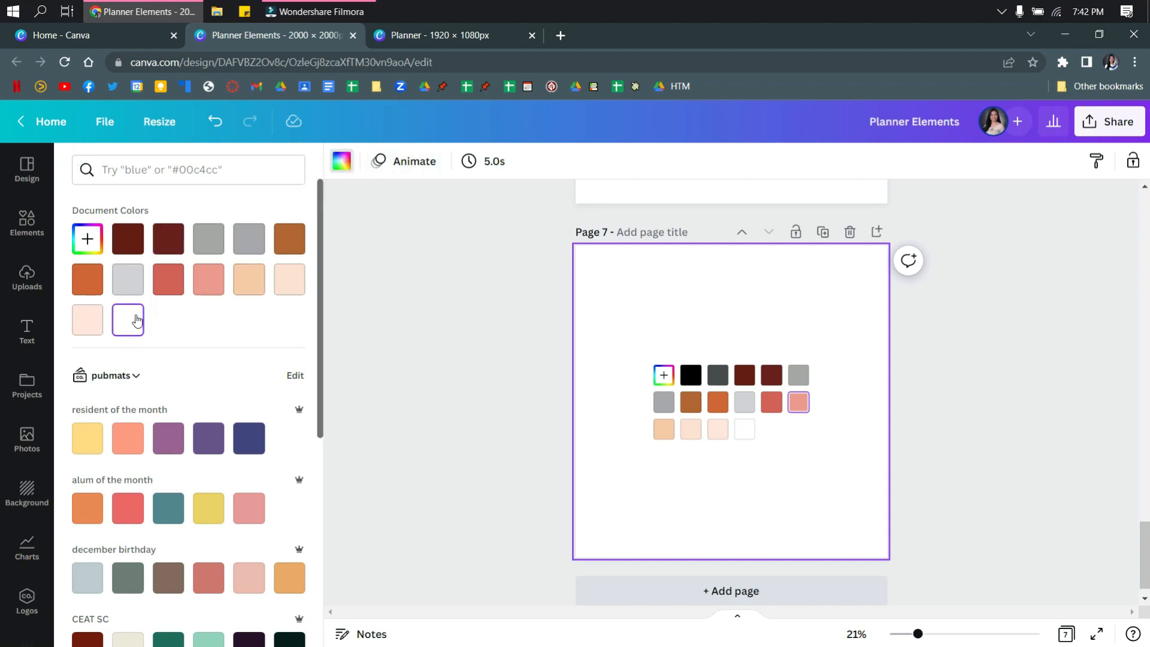
left_click(93, 251)
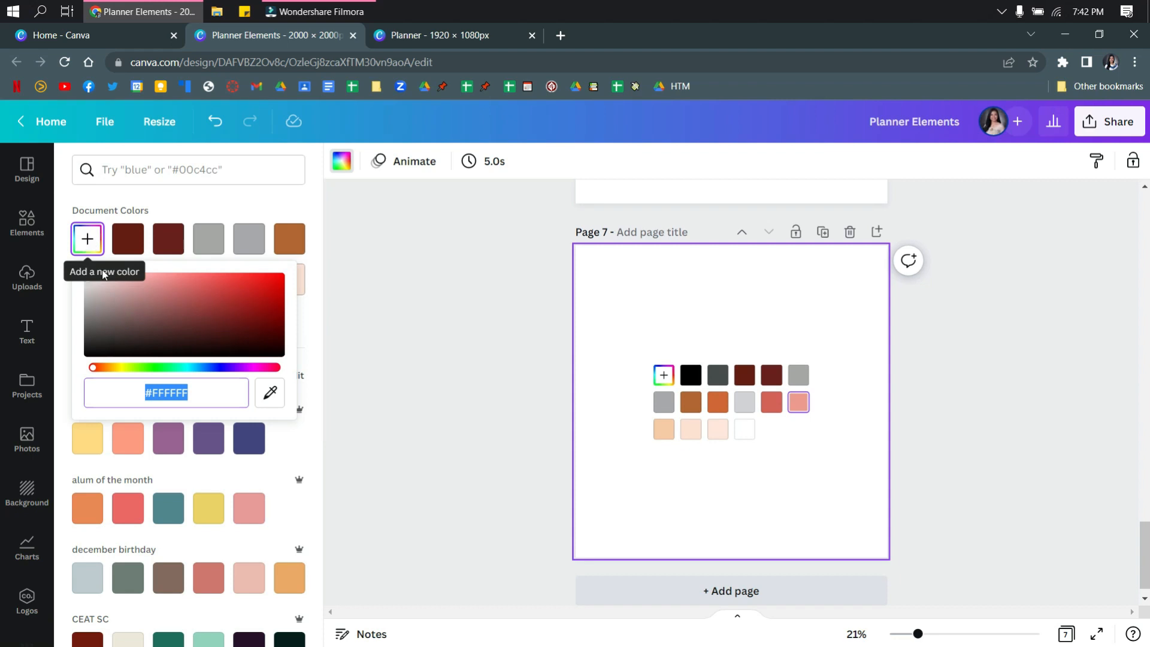
left_click(269, 394)
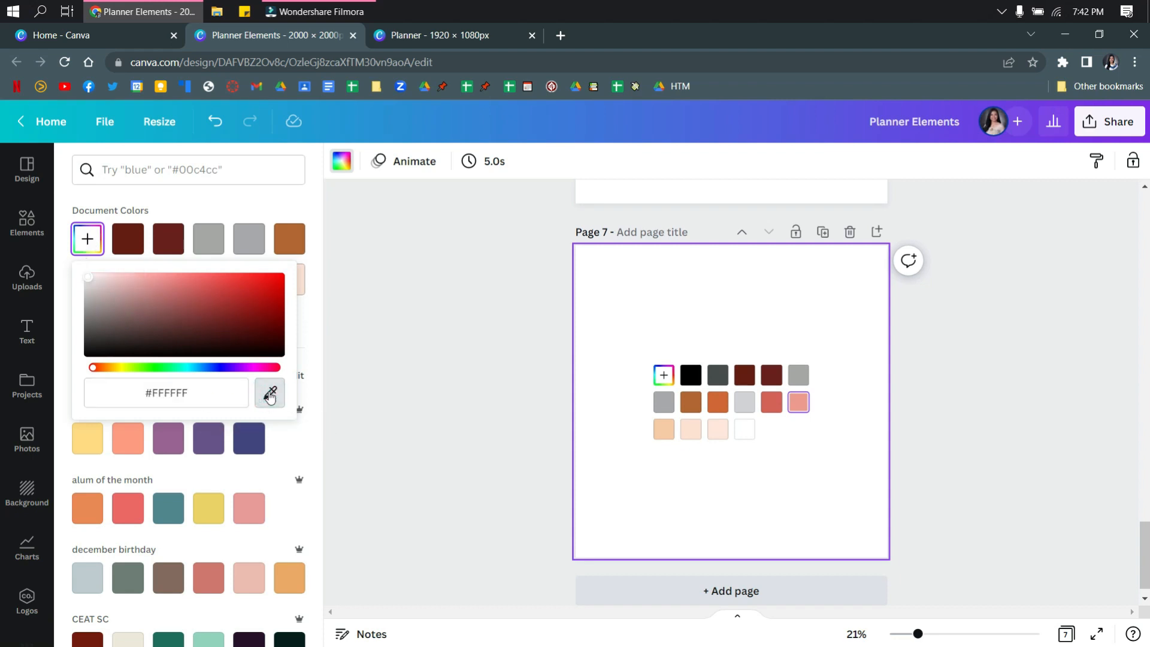
left_click(271, 395)
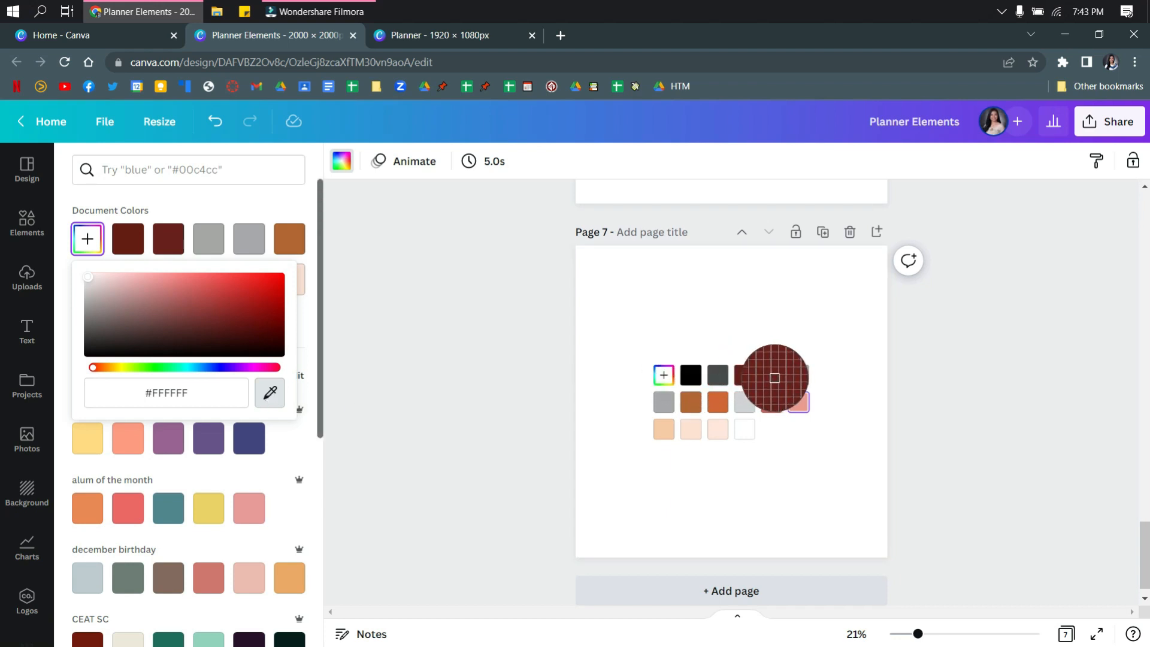
left_click(723, 406)
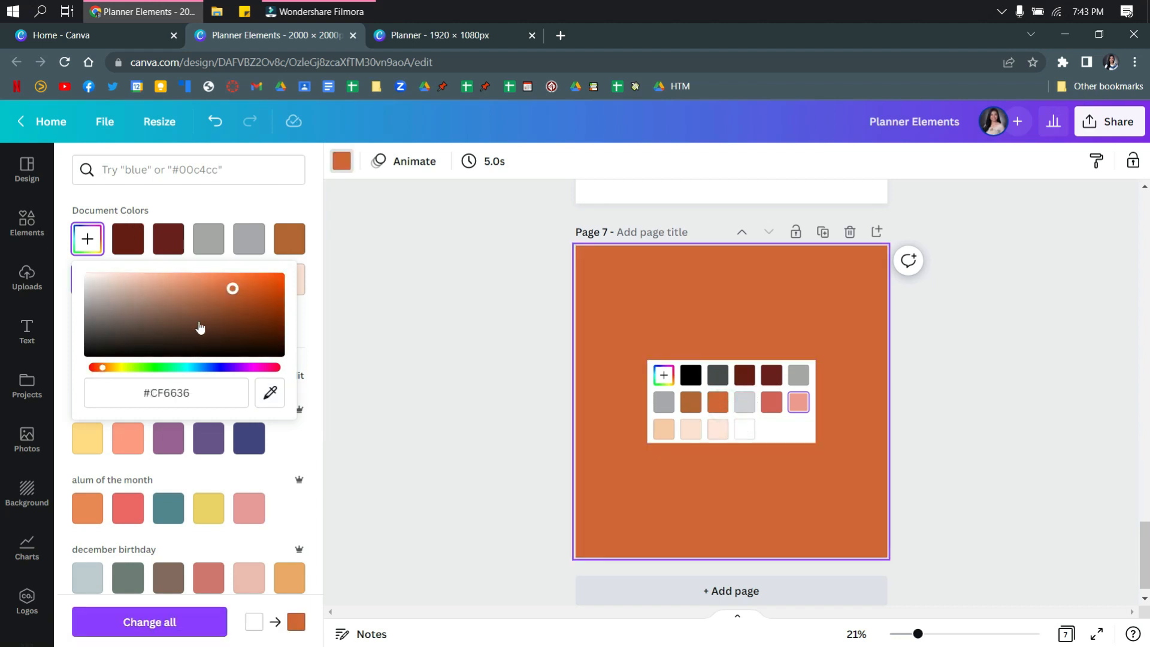
left_click(199, 387)
left_click(127, 398)
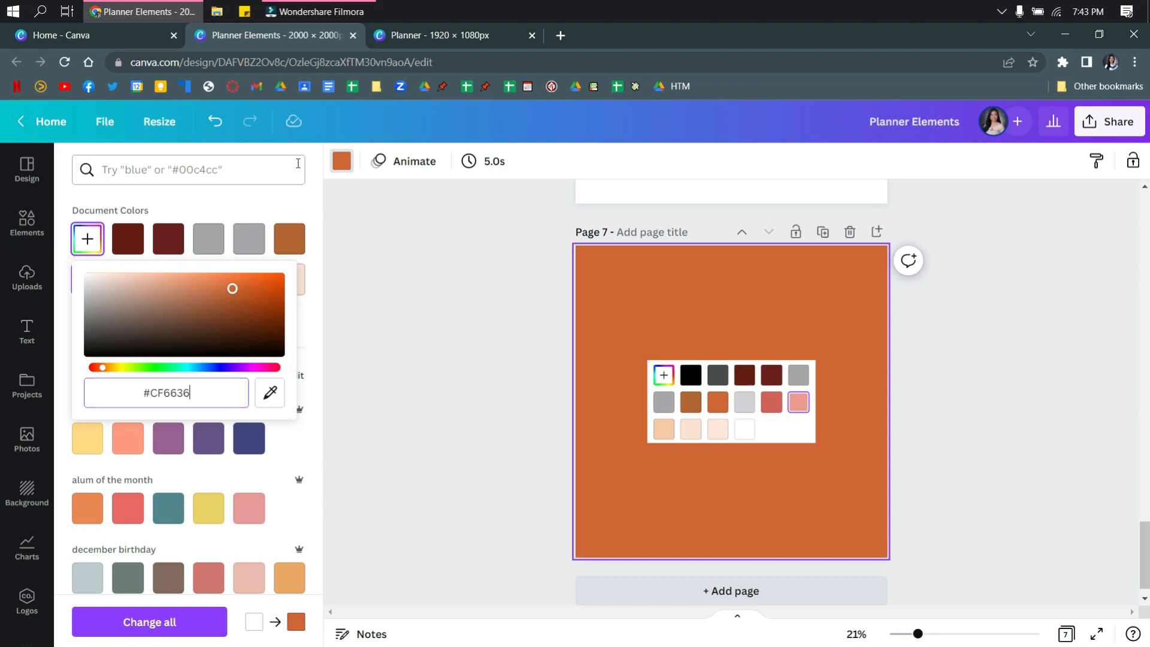
Close the colour picker and undo the background colour change on page 7
left_click(390, 234)
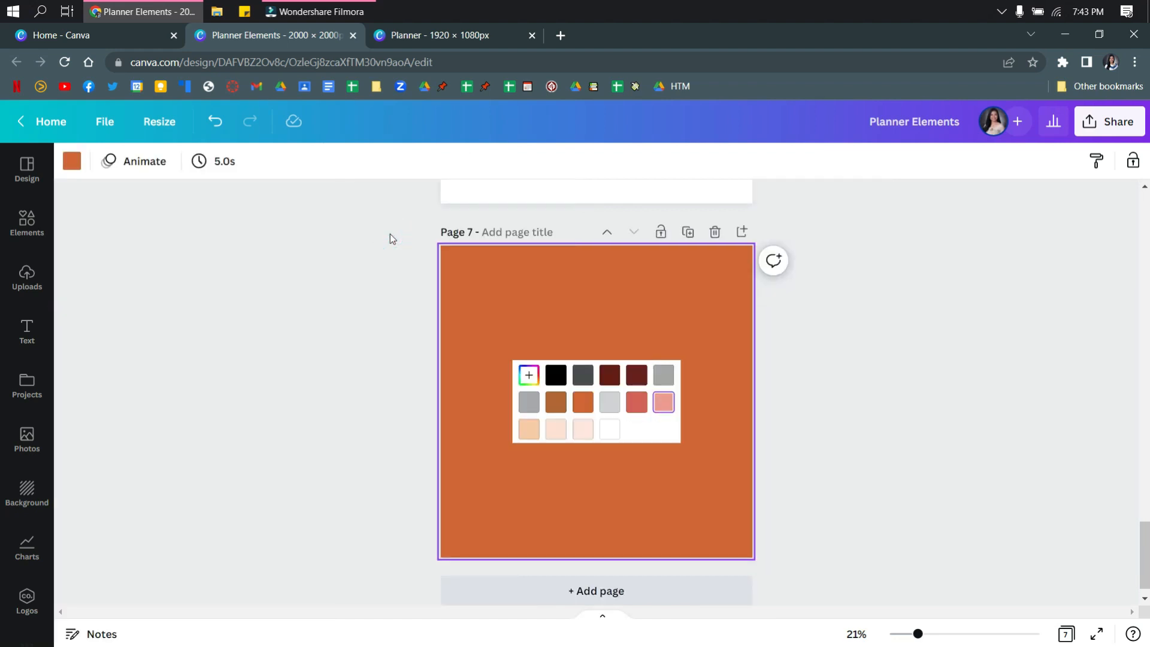
key("ctrl+z")
left_click(309, 292)
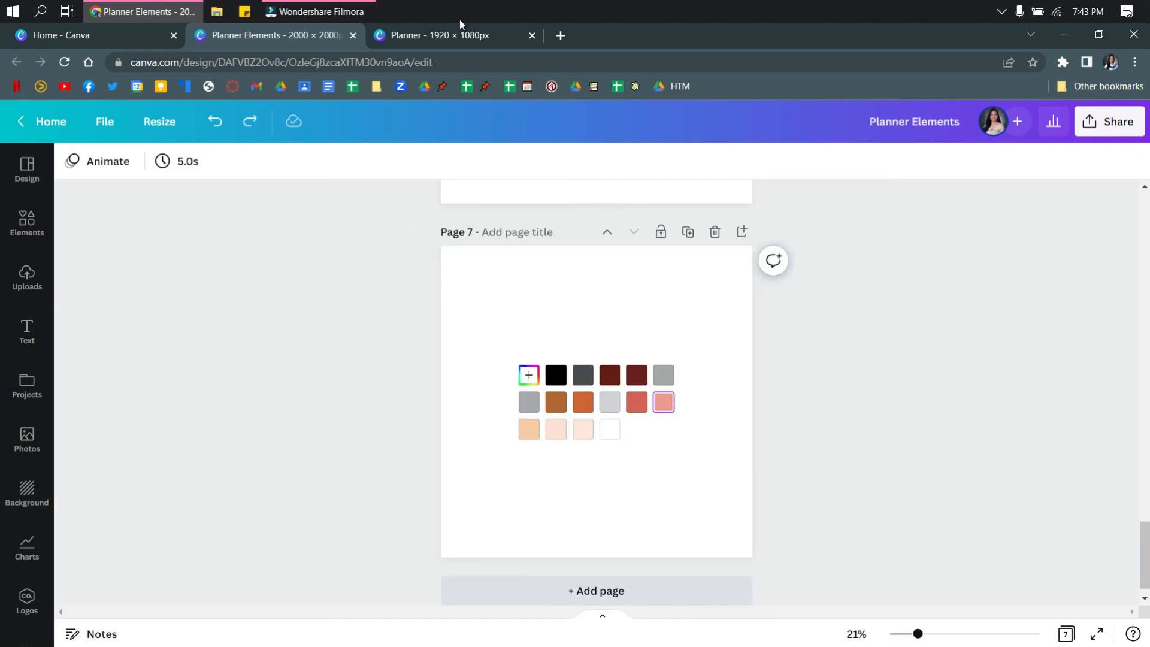
Switch to the blank Planner design and examine the background colour options available for its page
scroll(505, 252, "up", 10)
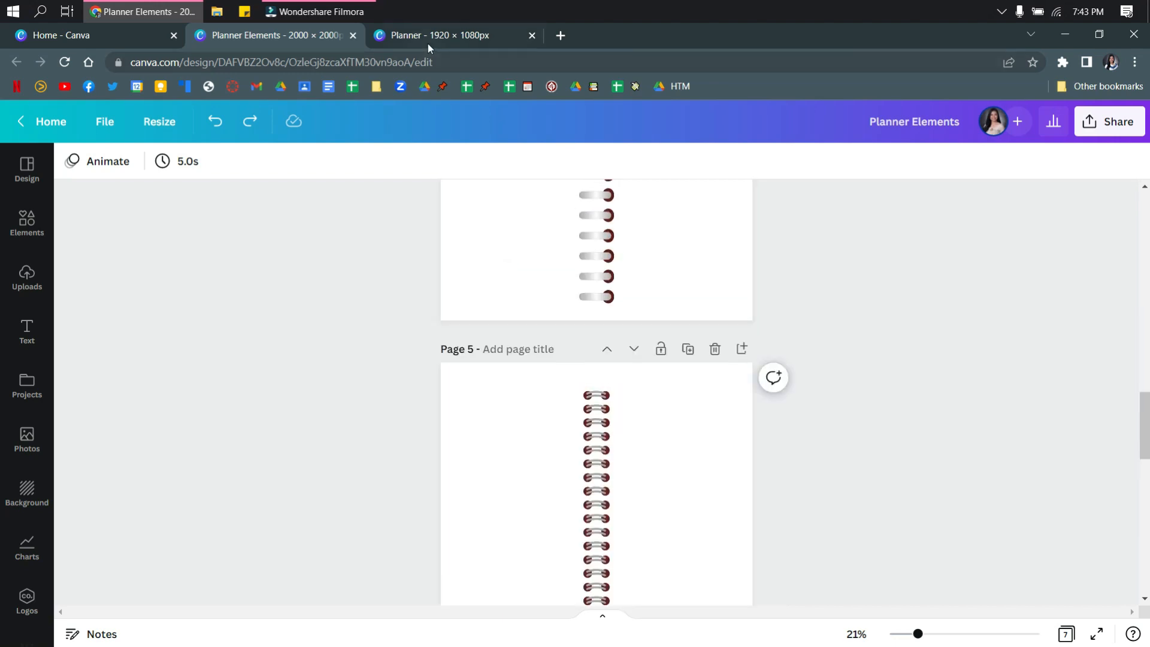
left_click(428, 42)
left_click(330, 398)
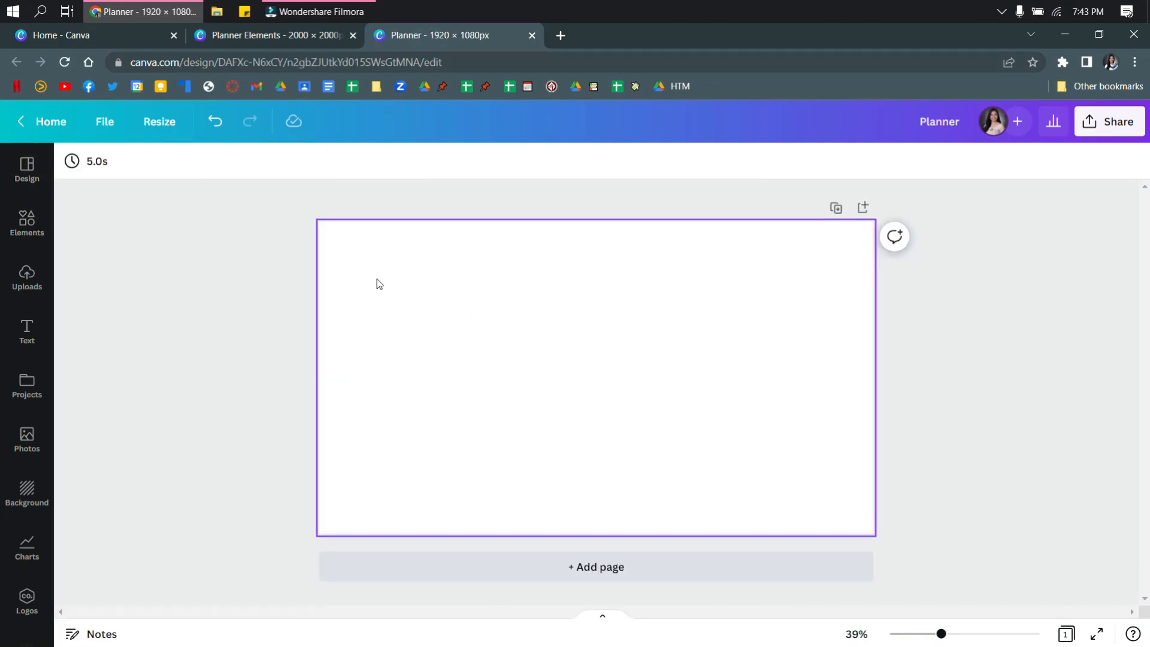
left_click(441, 287)
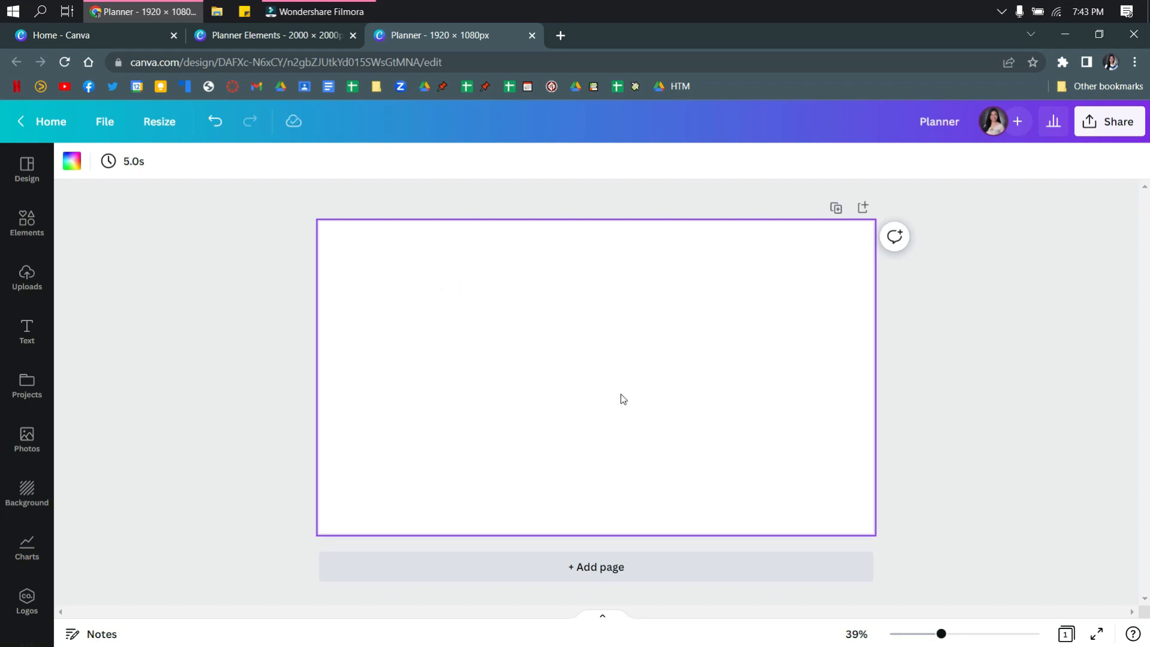
left_click(282, 34)
left_click(435, 38)
left_click(66, 161)
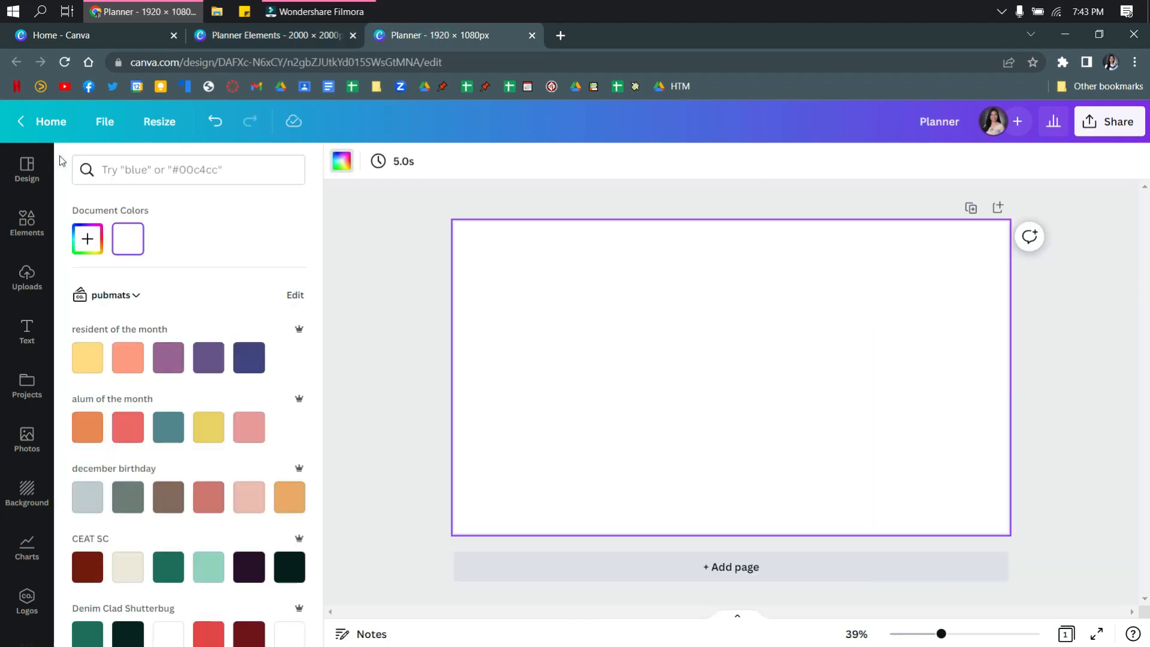
scroll(258, 408, "down", 4)
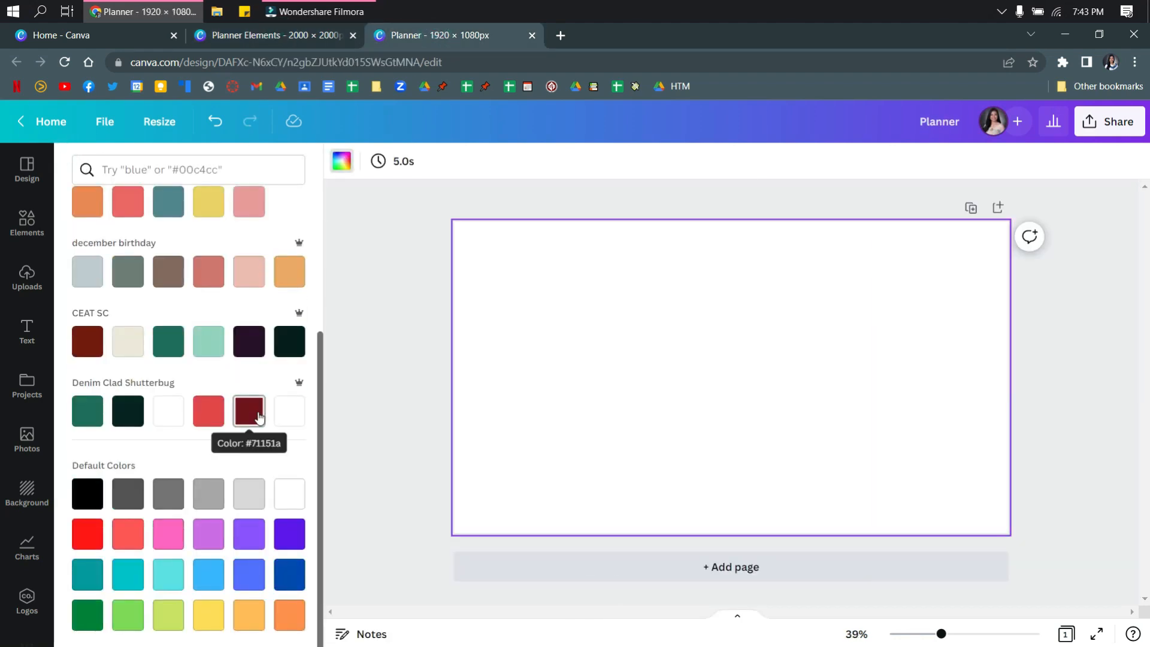
scroll(258, 417, "up", 4)
scroll(257, 411, "down", 2)
scroll(257, 411, "up", 2)
Copy the colour palette image from page 7 of the Planner Elements design into the Planner design and centre it on the page
left_click(312, 37)
scroll(570, 372, "down", 10)
left_click(570, 378)
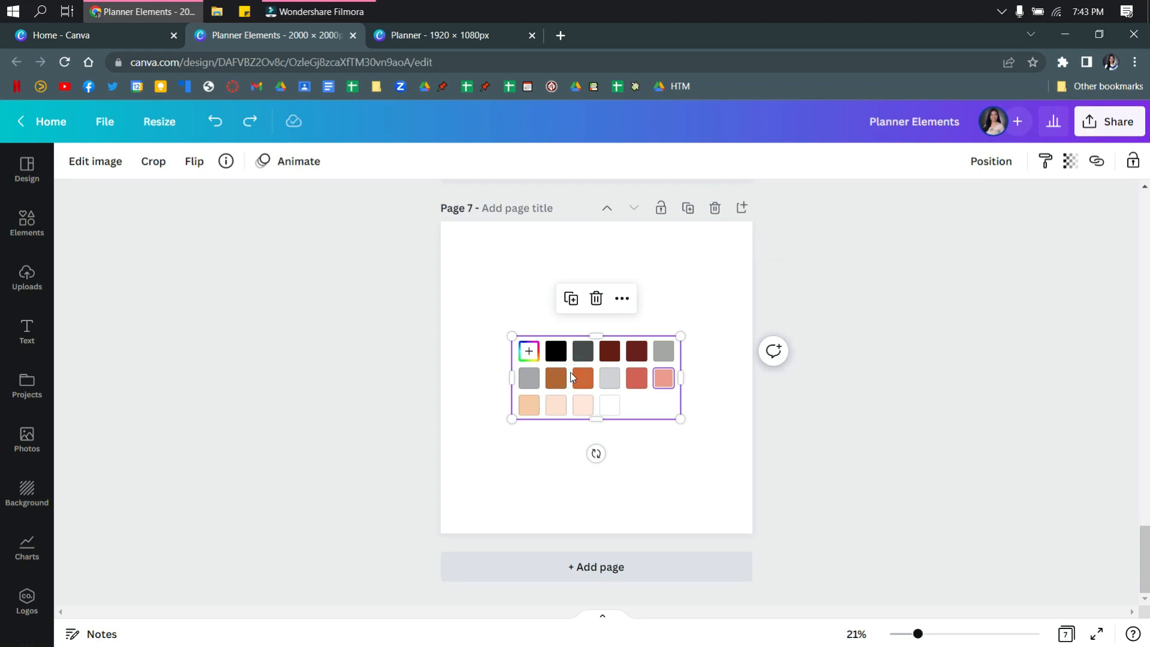
left_click(495, 39)
key("ctrl+v")
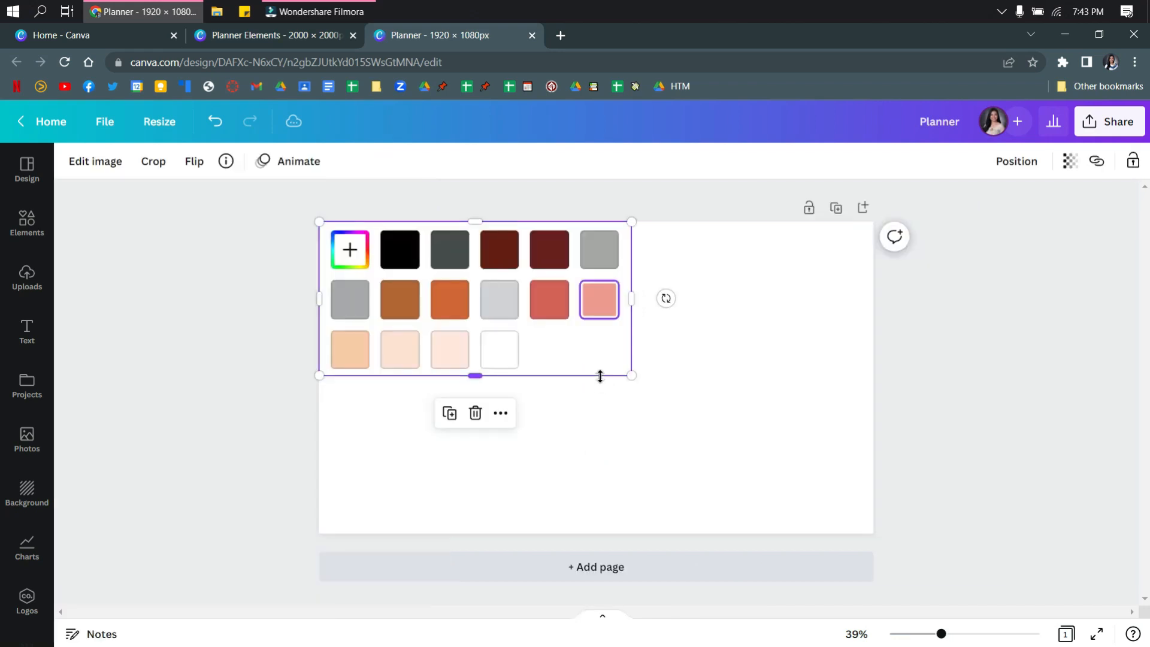
left_click_drag(521, 324, 643, 392)
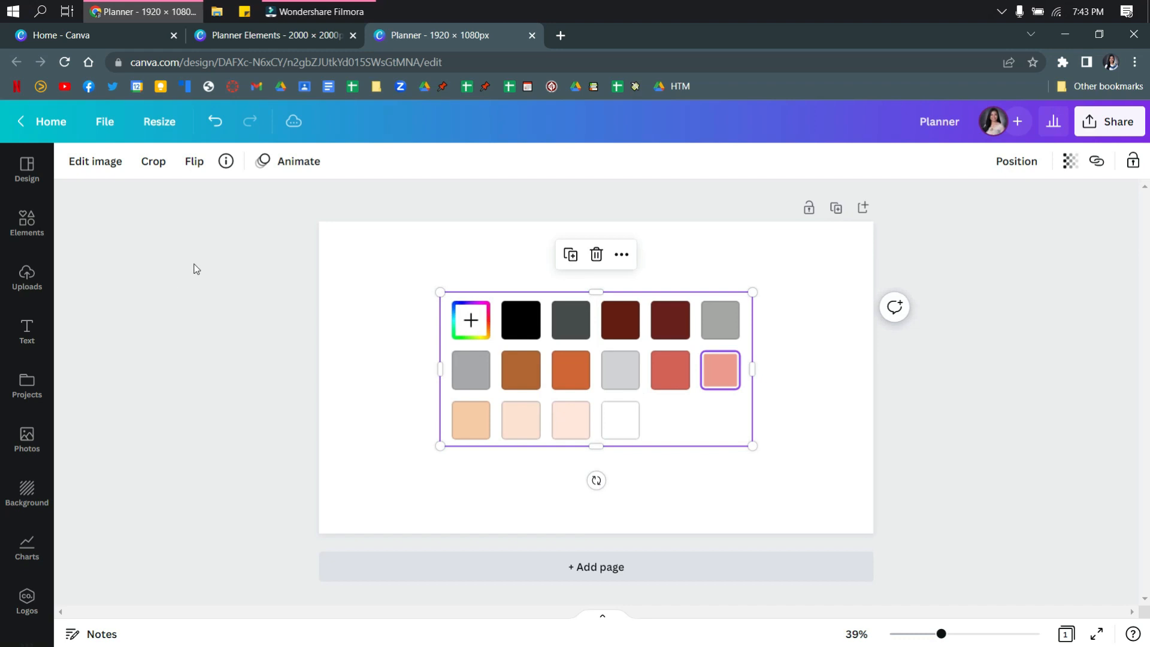
Sample the light peach swatch #FCE2D5 from the palette image with the eyedropper as the page's background colour
left_click(410, 342)
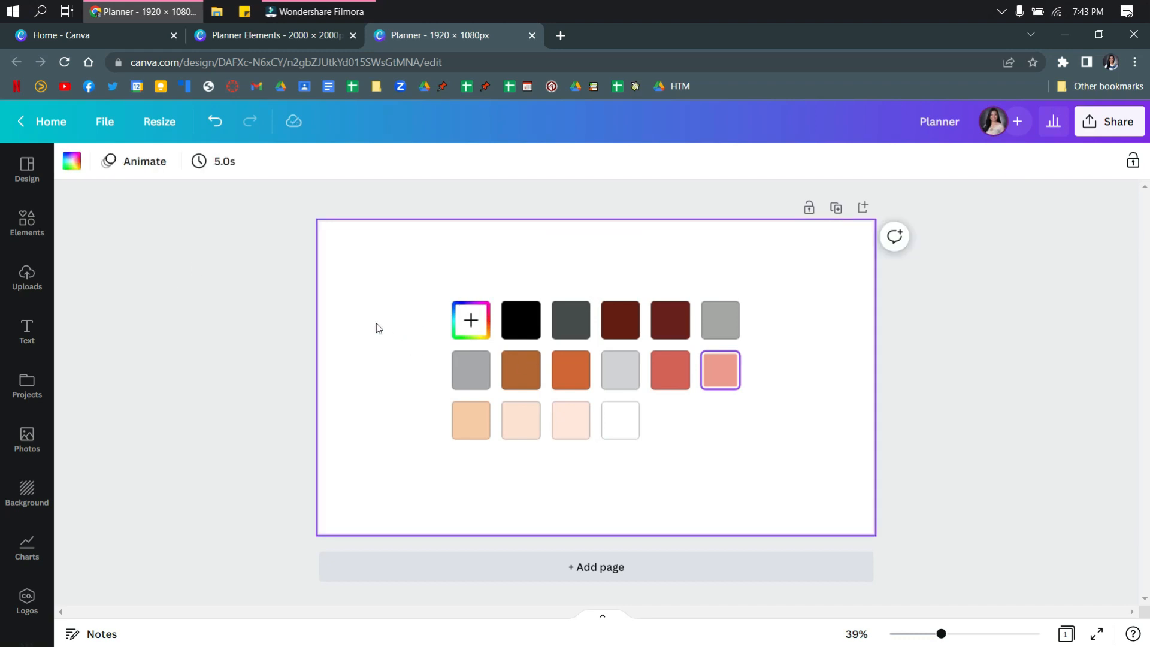
left_click(72, 166)
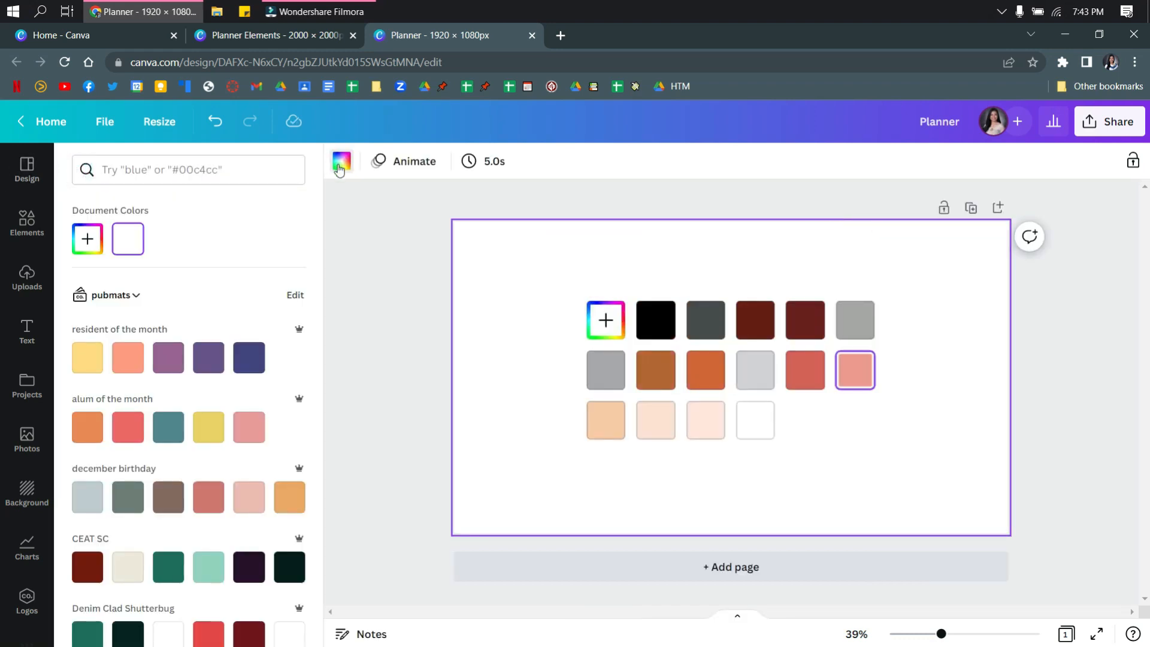
scroll(251, 407, "down", 4)
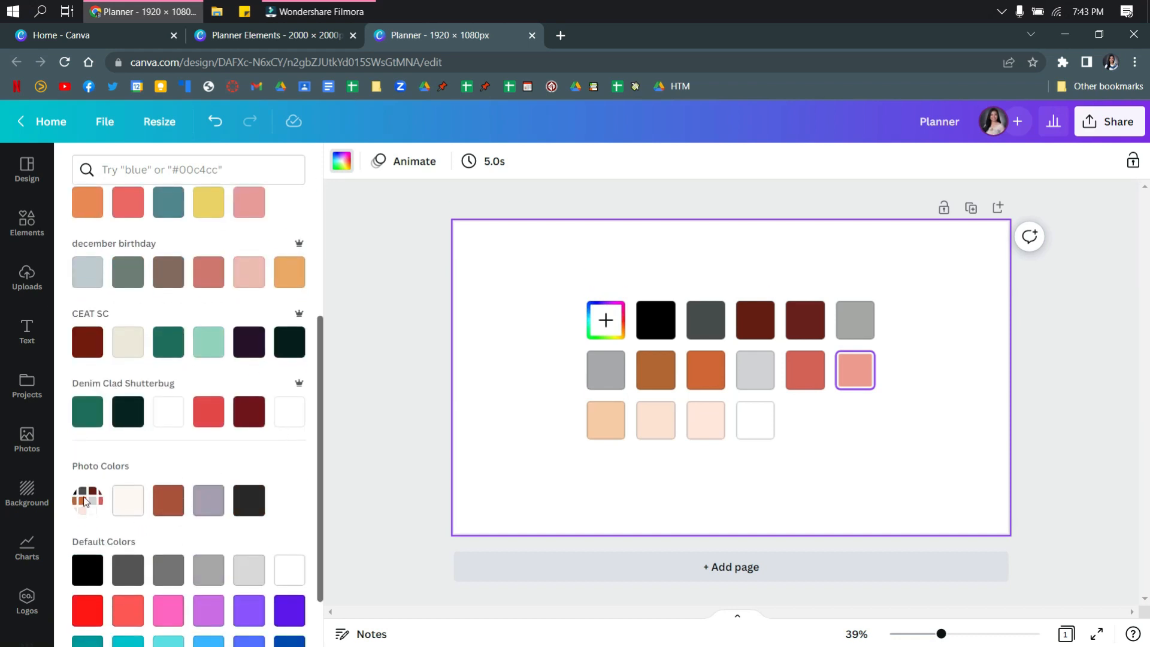
scroll(94, 501, "up", 4)
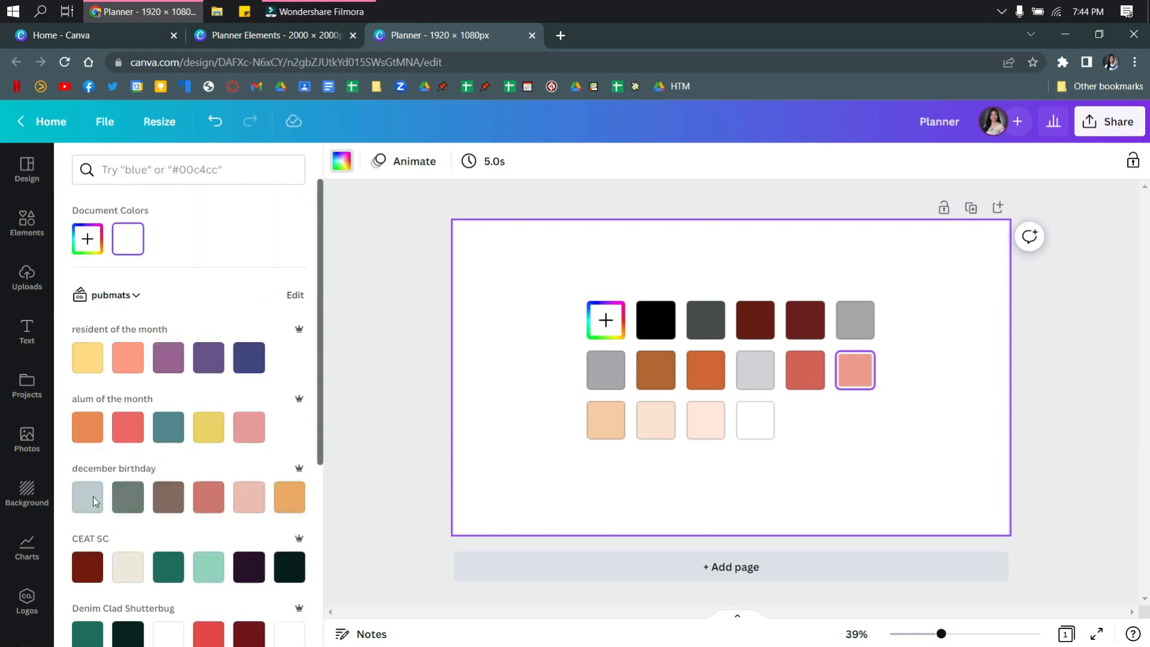
left_click(90, 241)
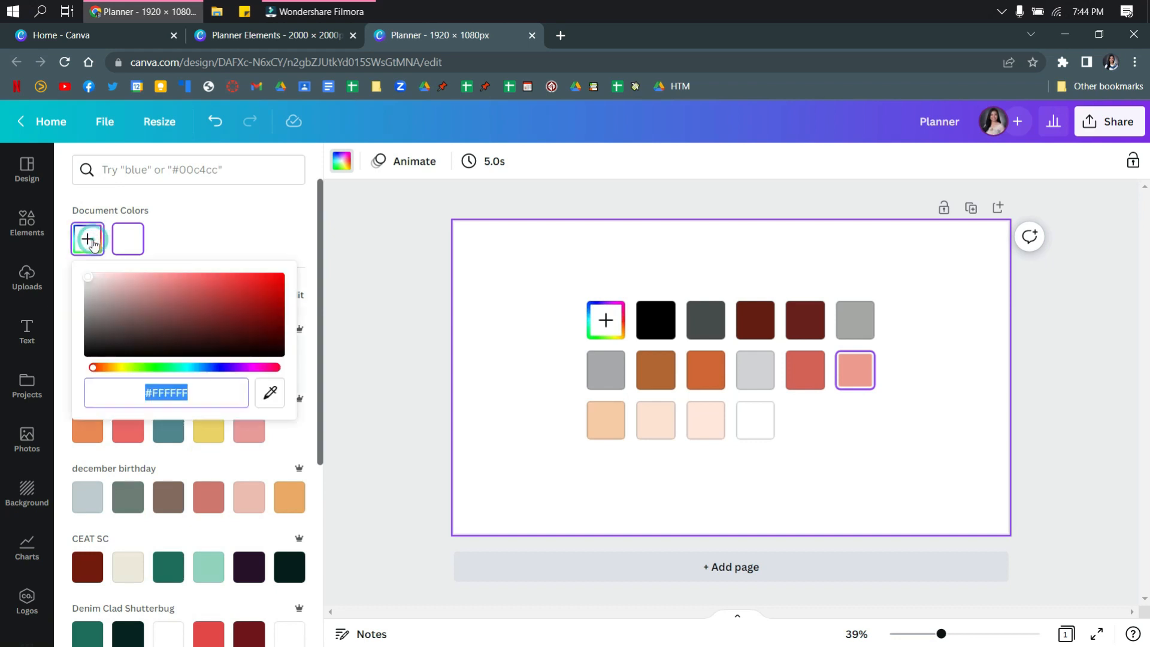
left_click(271, 392)
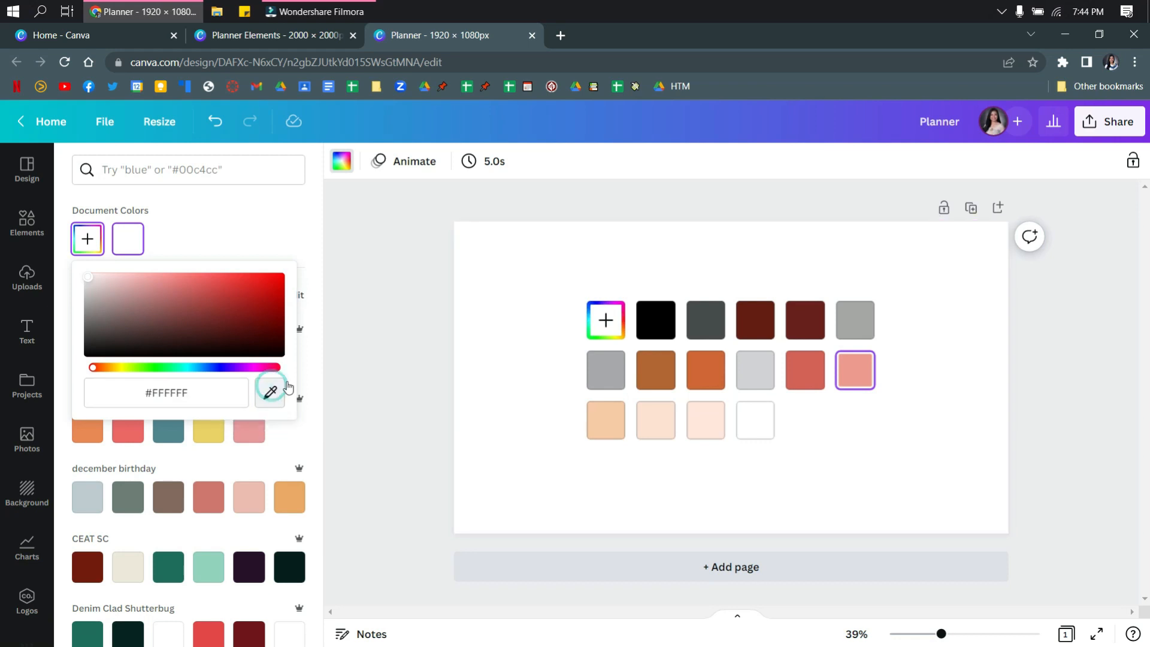
left_click(663, 421)
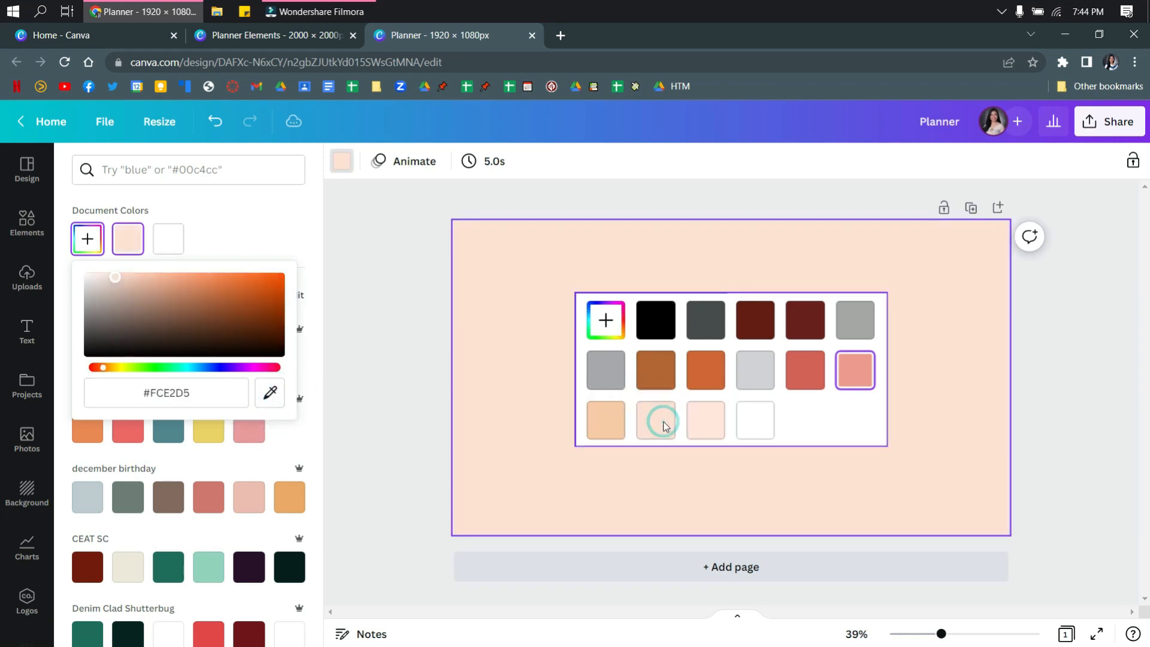
Shrink the palette image to less than half its size and move it to the page's upper-left corner
left_click(743, 342)
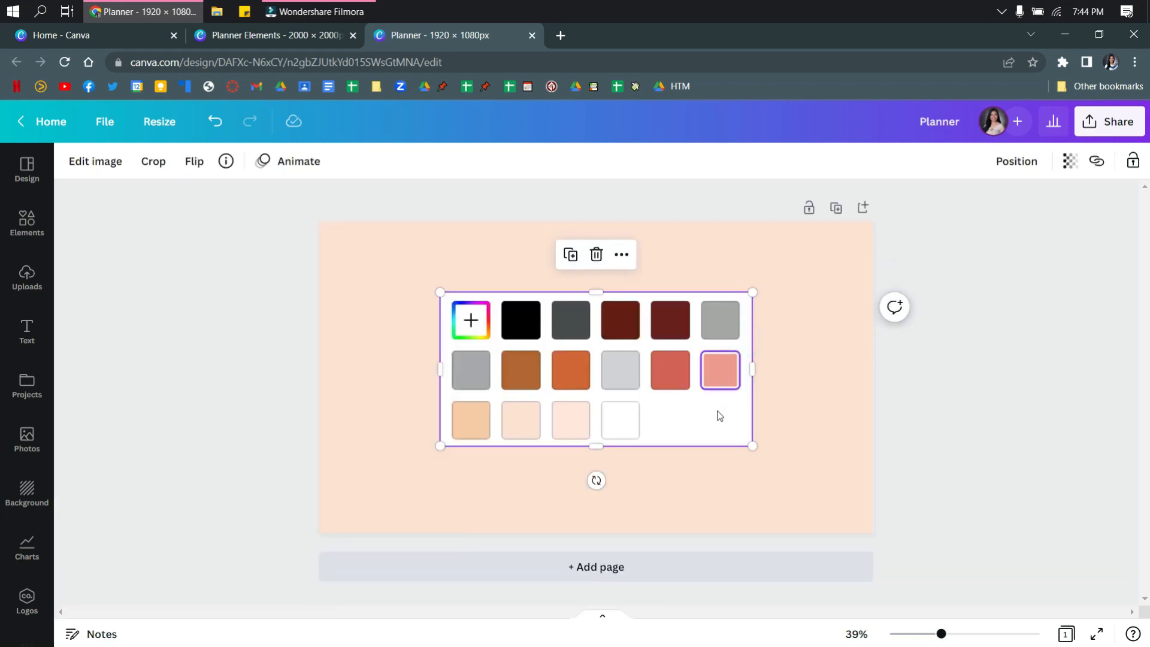
left_click_drag(750, 443, 570, 356)
left_click_drag(506, 312, 417, 279)
Set the page's background to the salmon pink swatch #EC9A8E by sampling it from the palette image with the eyedropper
left_click(537, 342)
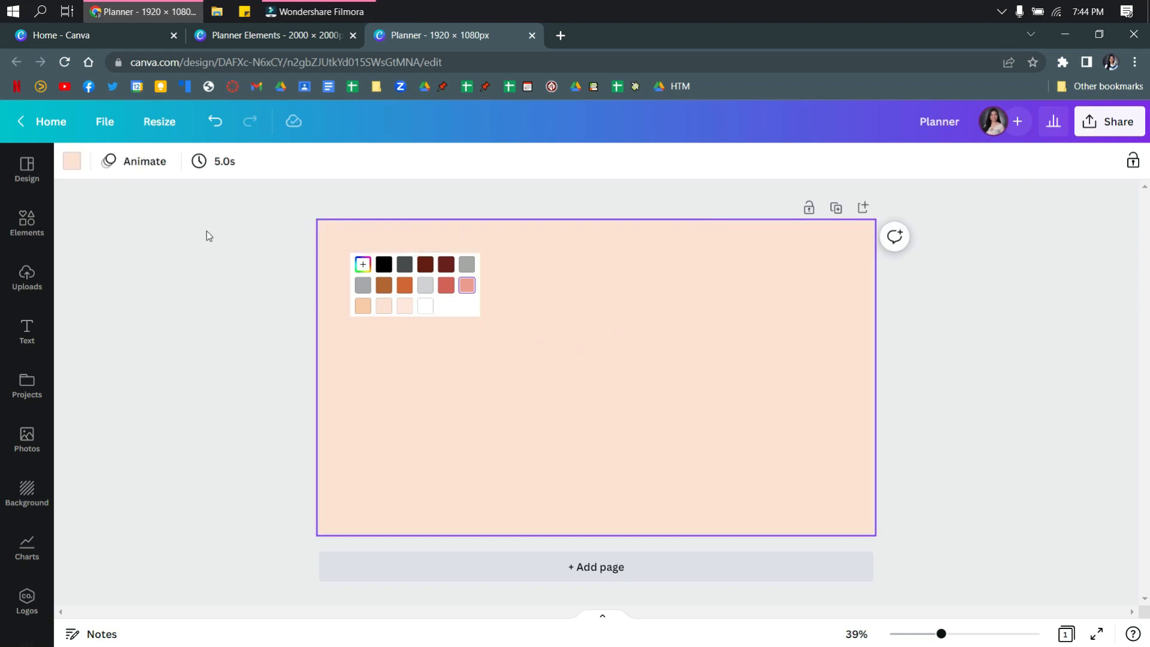
left_click(66, 160)
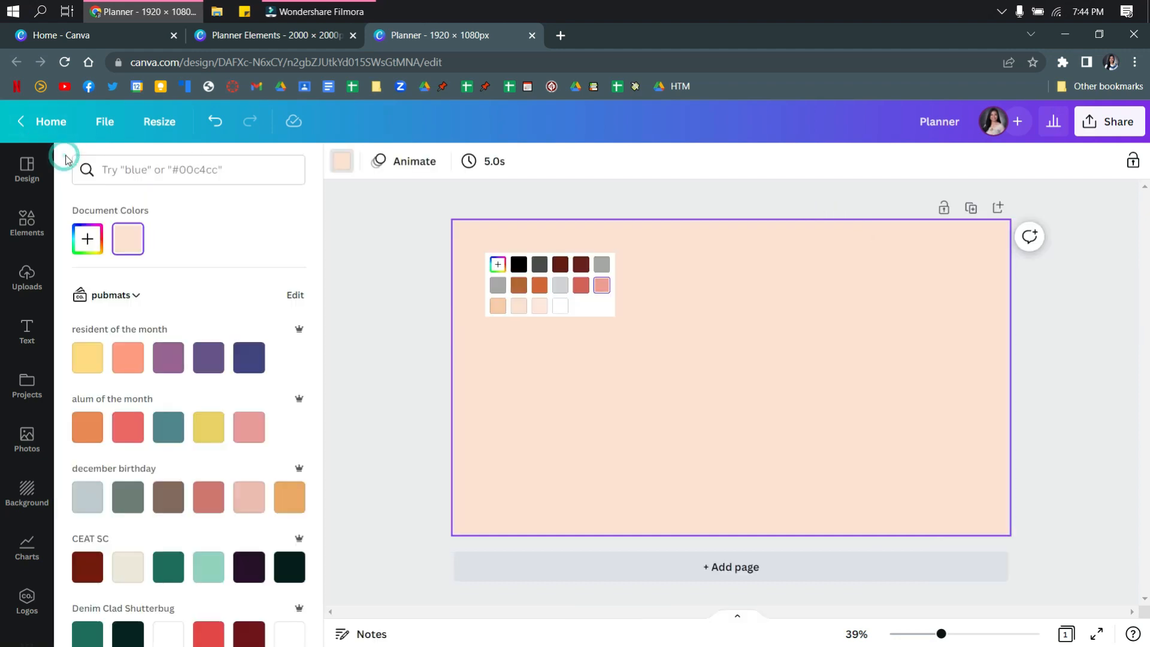
left_click(88, 239)
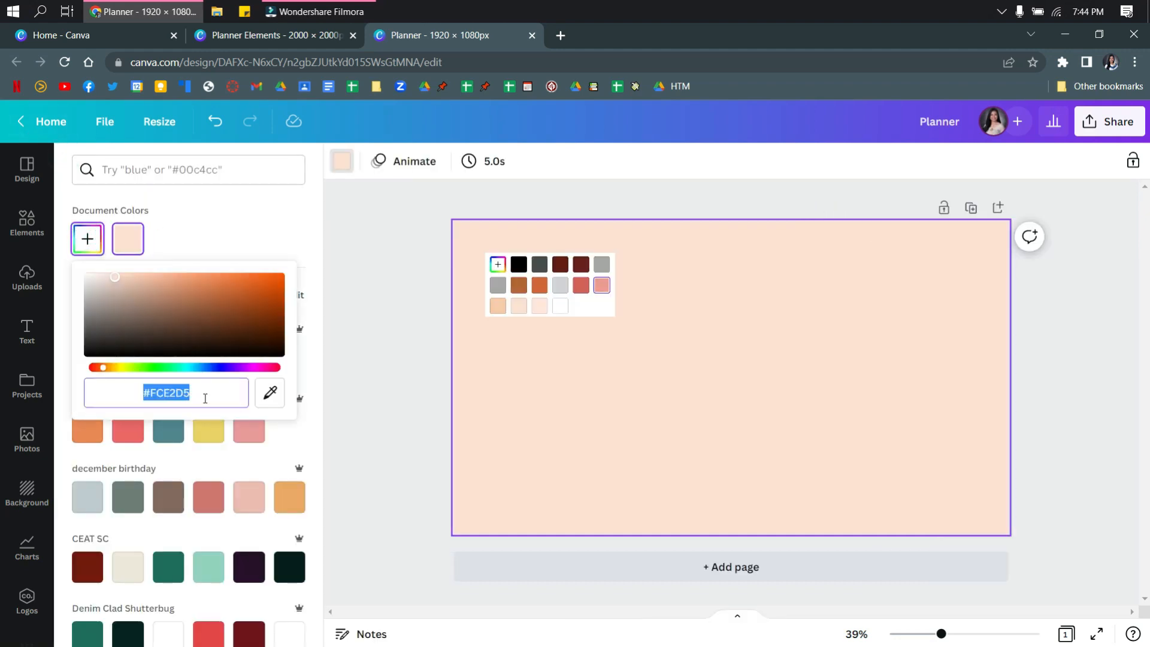
left_click(268, 393)
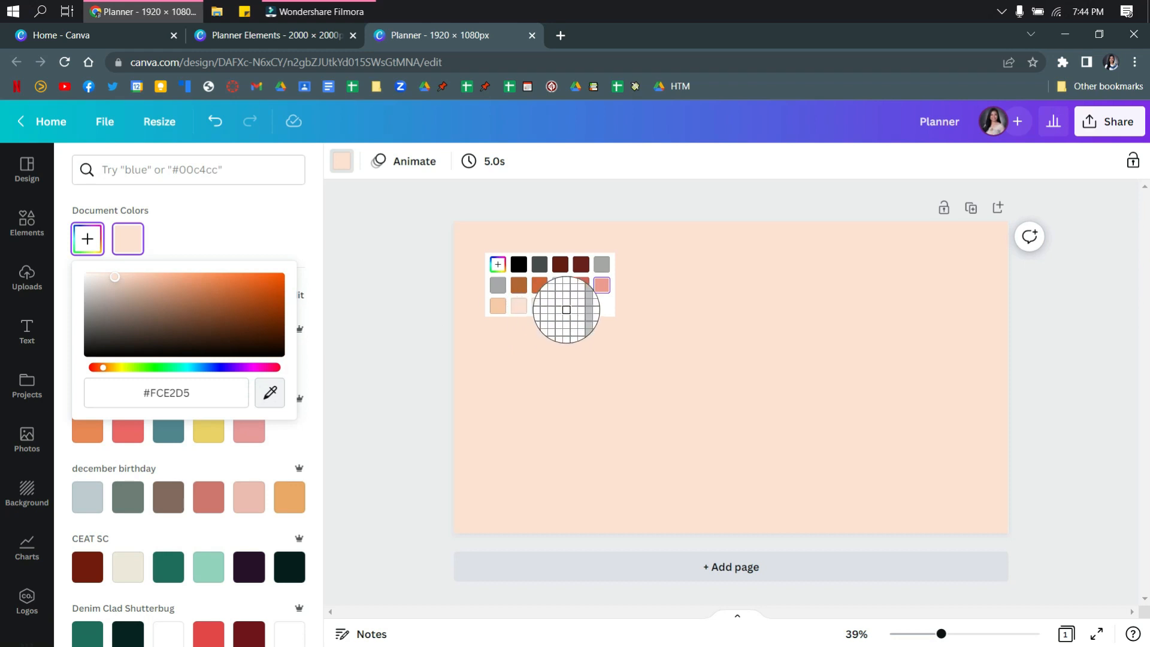
left_click(601, 286)
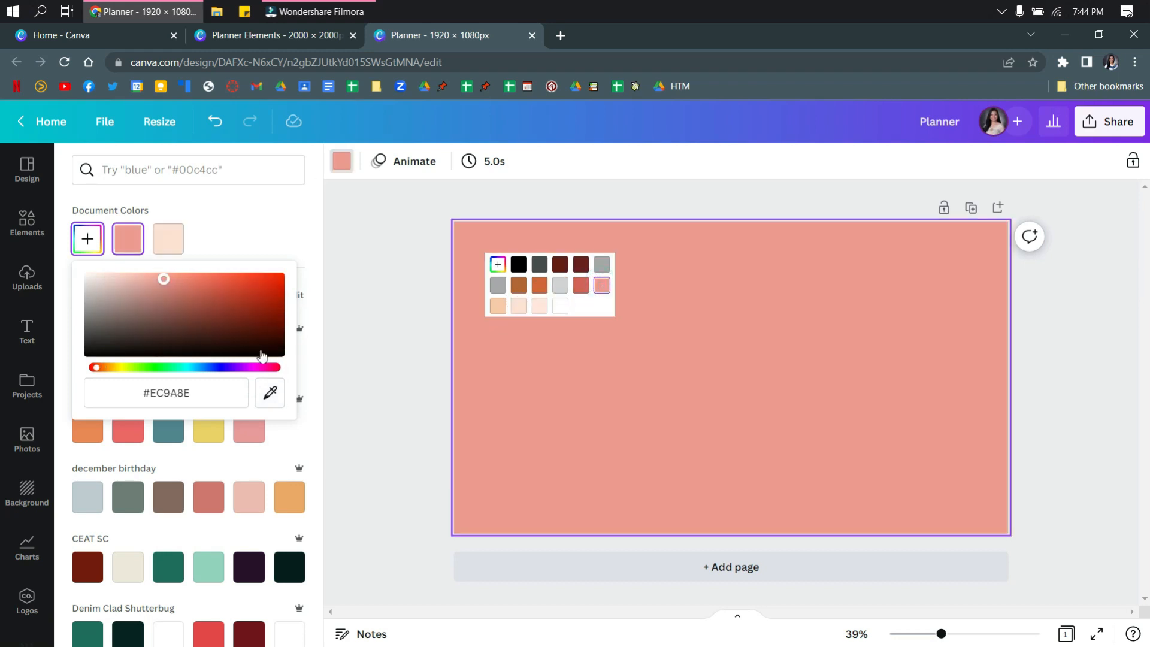
left_click(393, 295)
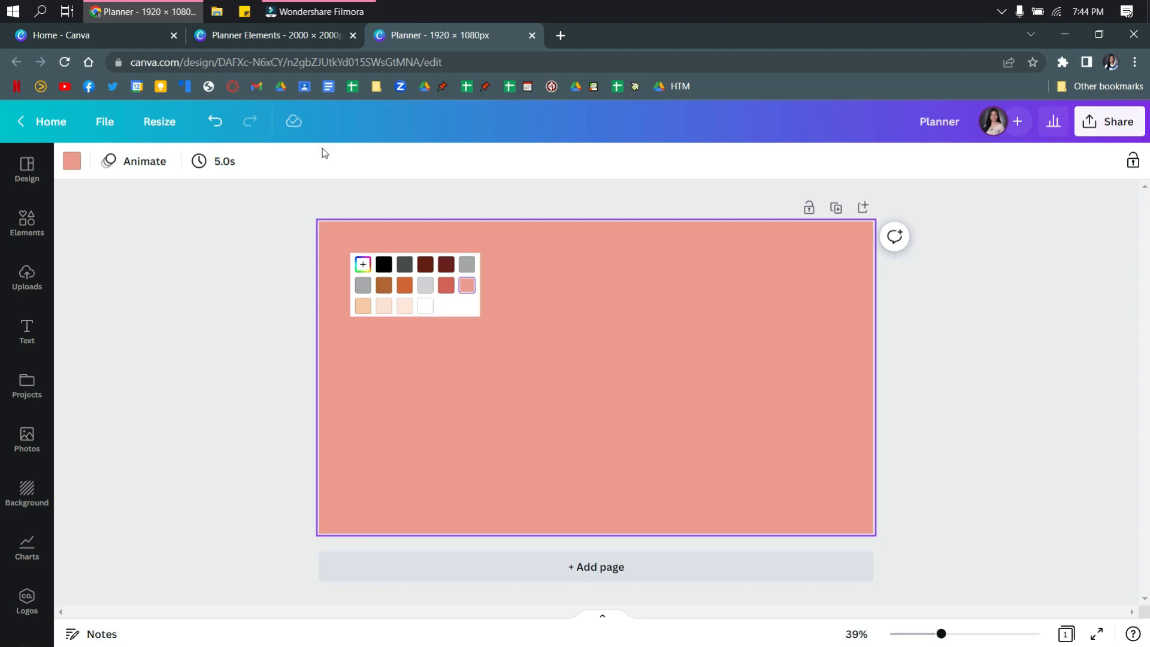
Copy the white rounded panel with the diamond pattern from page 2 of the Planner Elements design
left_click(285, 37)
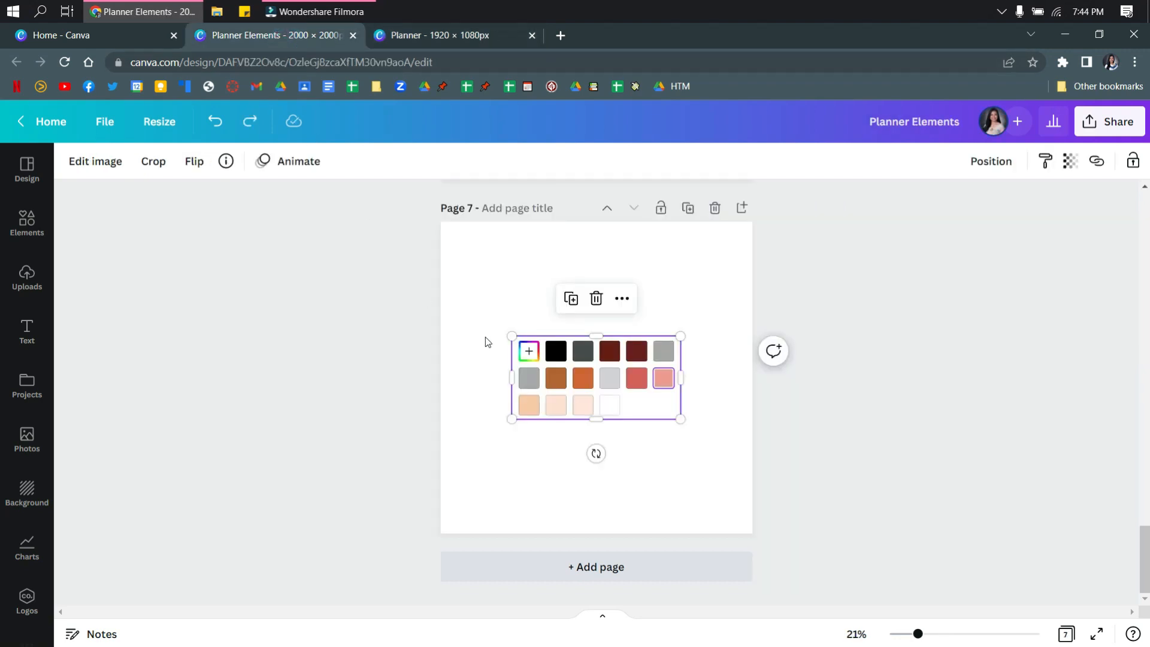
scroll(485, 336, "up", 5)
scroll(568, 355, "up", 15)
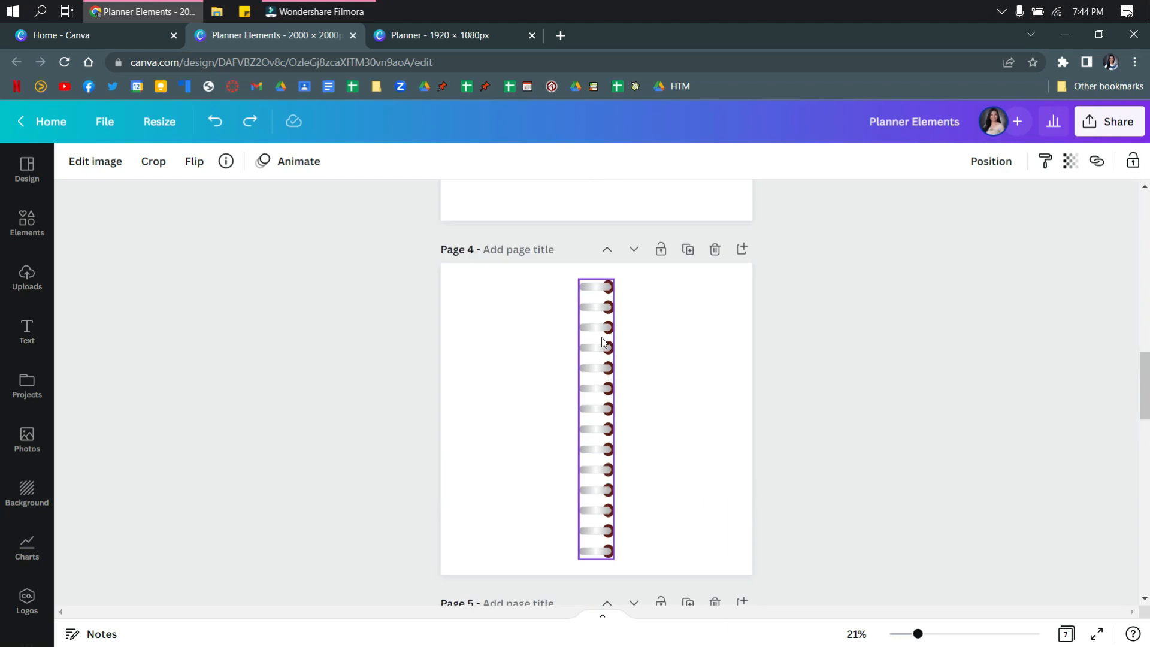
scroll(604, 342, "up", 1)
left_click(603, 342)
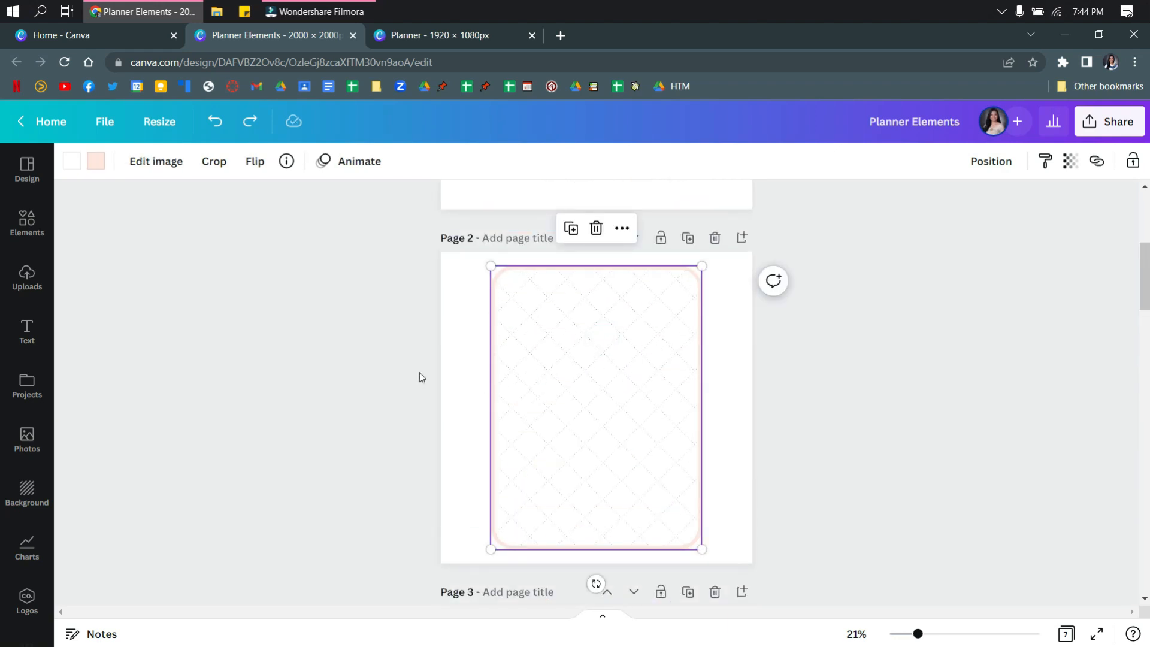
left_click(26, 223)
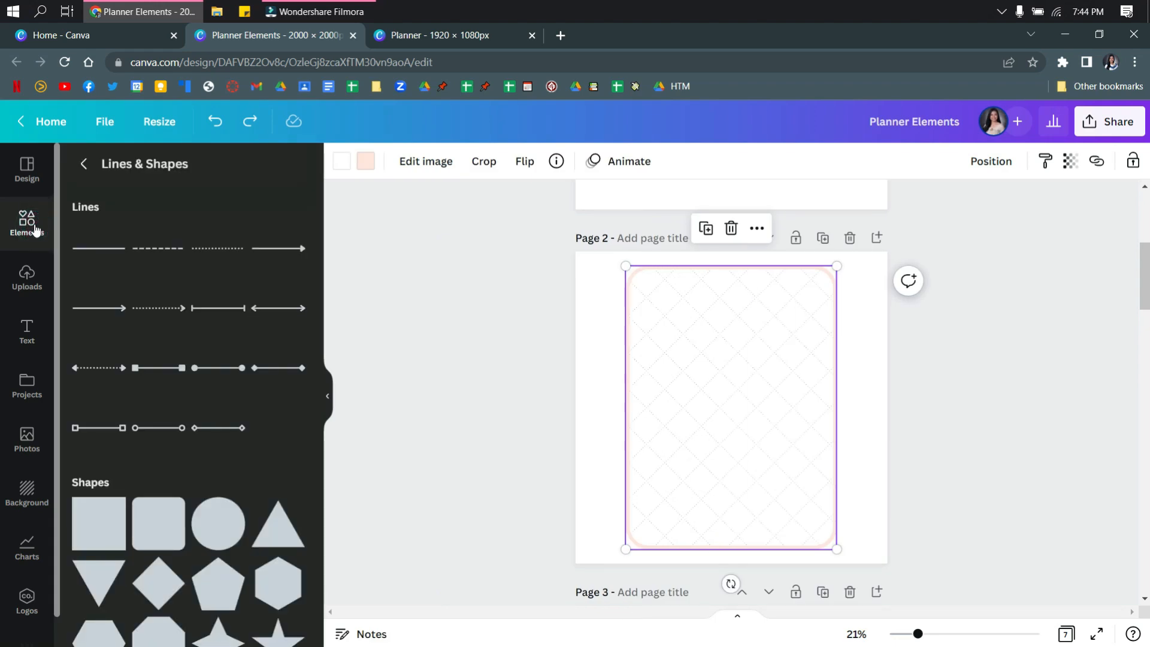
left_click(82, 165)
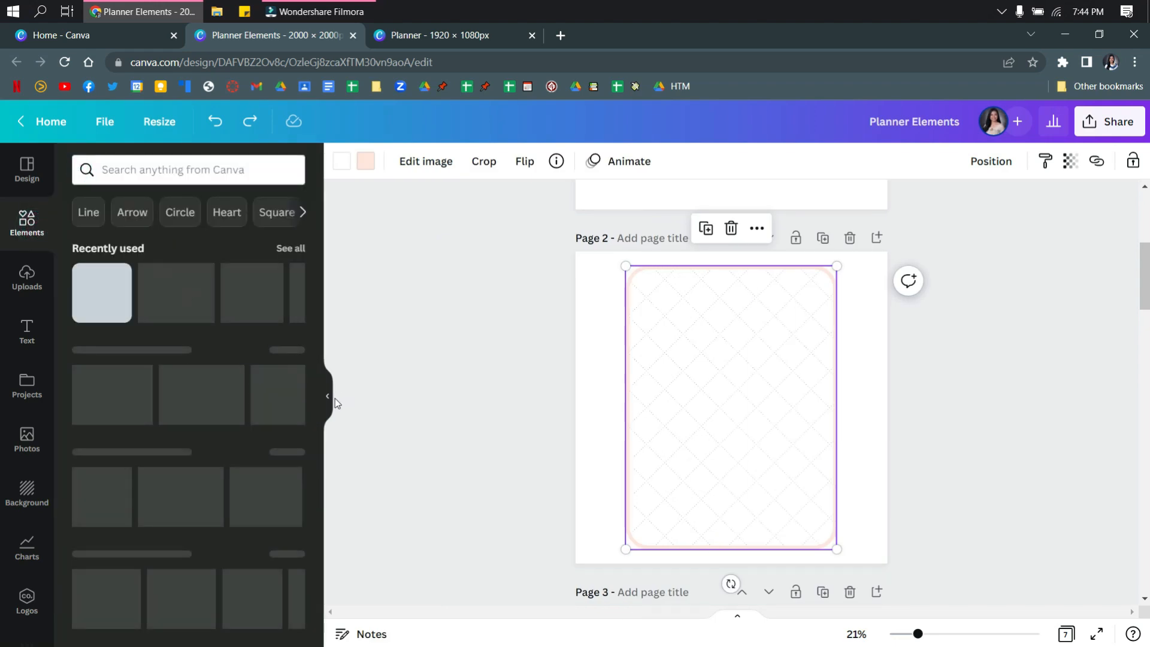
left_click(327, 397)
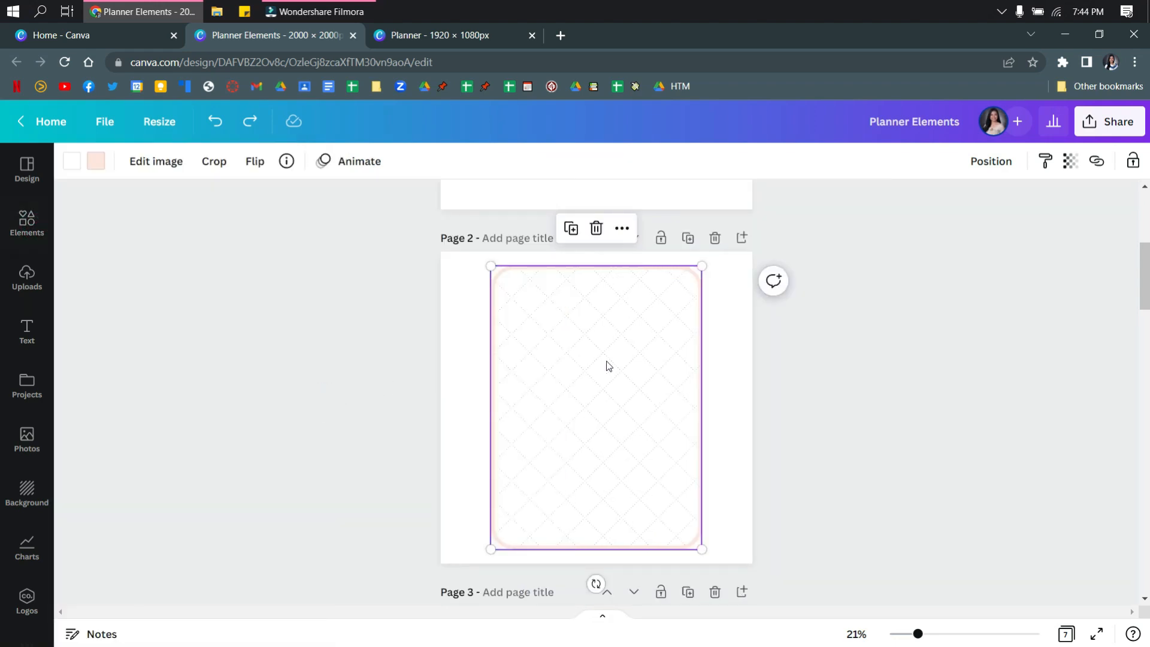
Paste the patterned panel onto the Planner page, shrink it slightly to leave a margin and centre it on the page
left_click(440, 34)
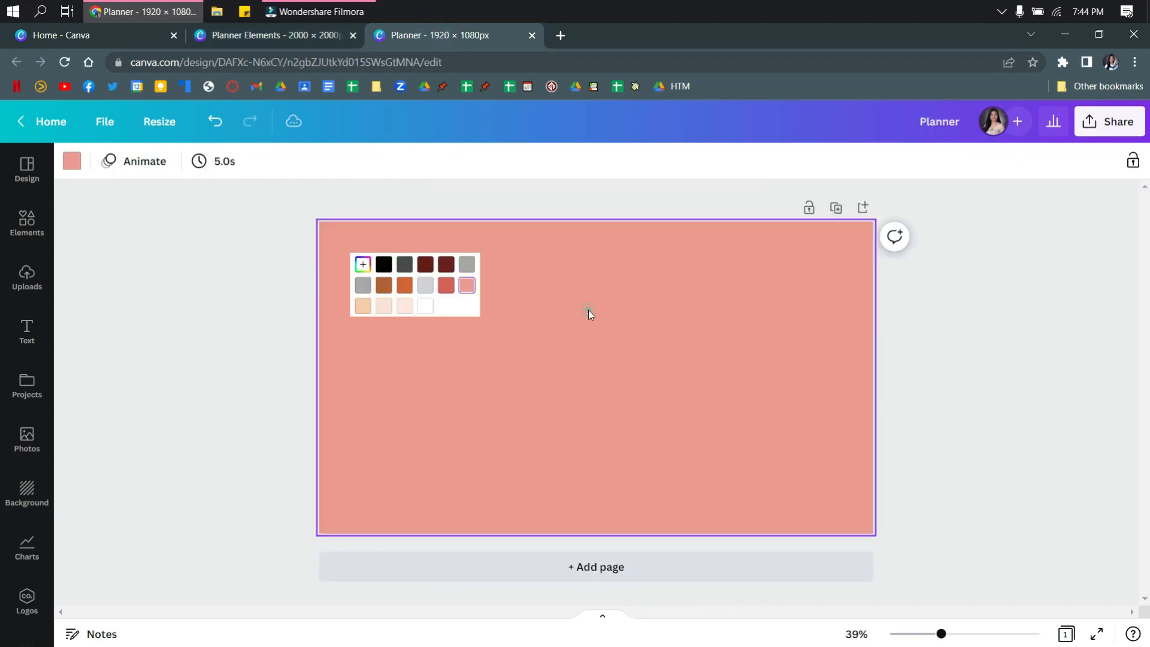
key("ctrl+v")
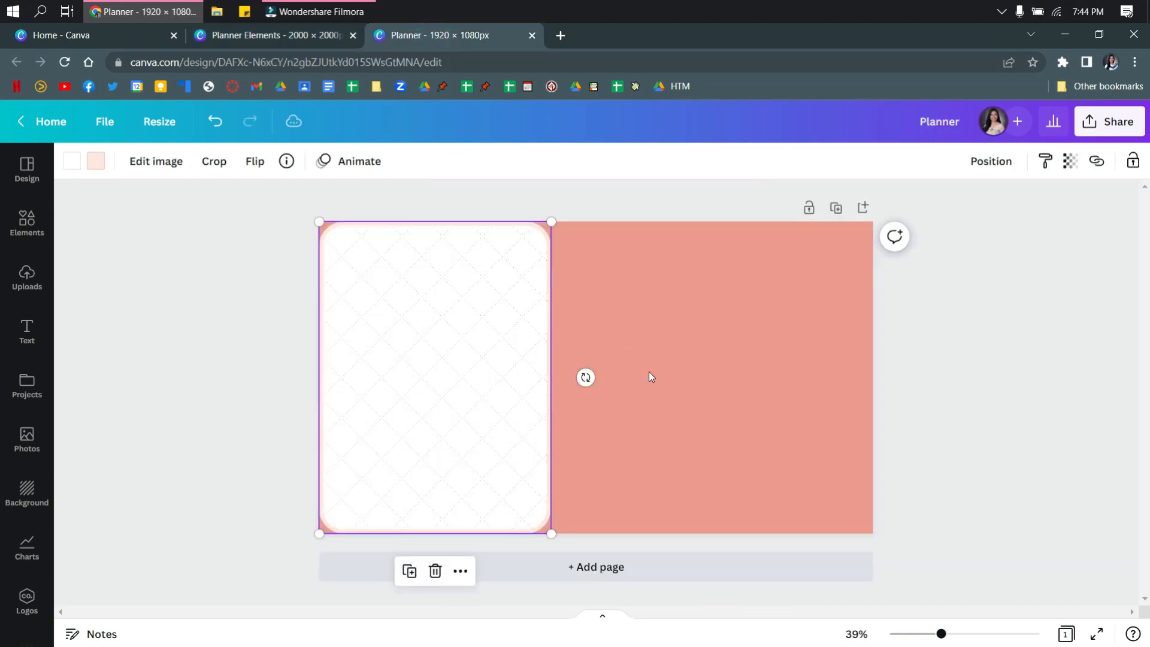
left_click_drag(451, 359, 605, 360)
left_click_drag(710, 225, 695, 244)
left_click_drag(580, 333, 587, 320)
left_click(757, 354)
left_click(638, 383)
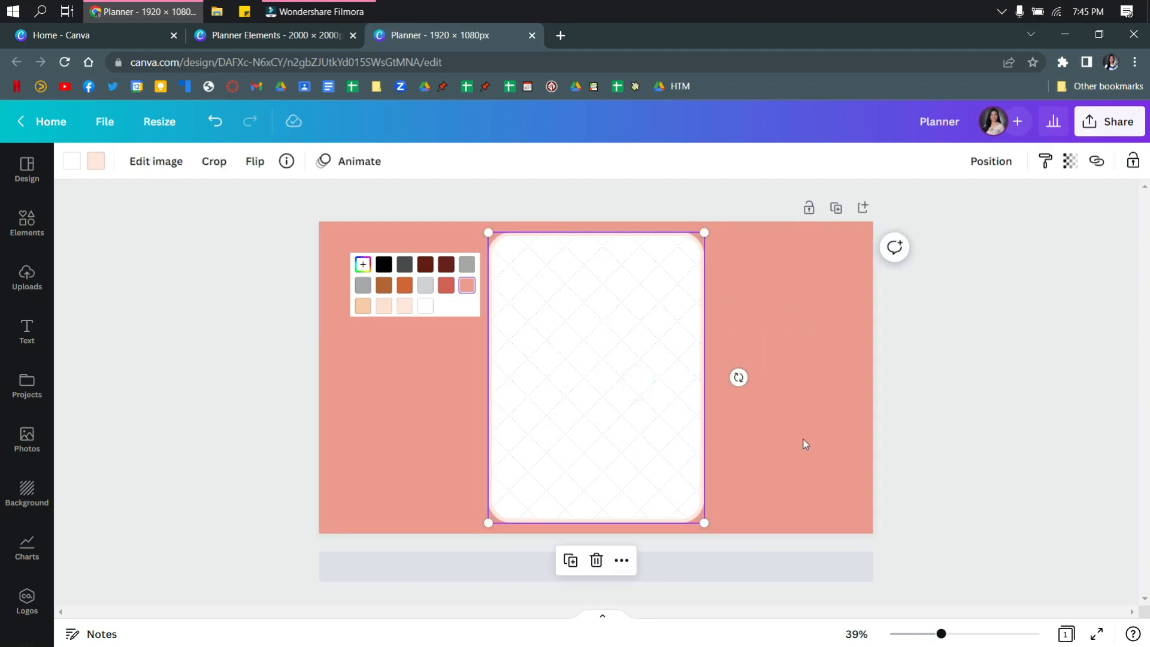
left_click(810, 307)
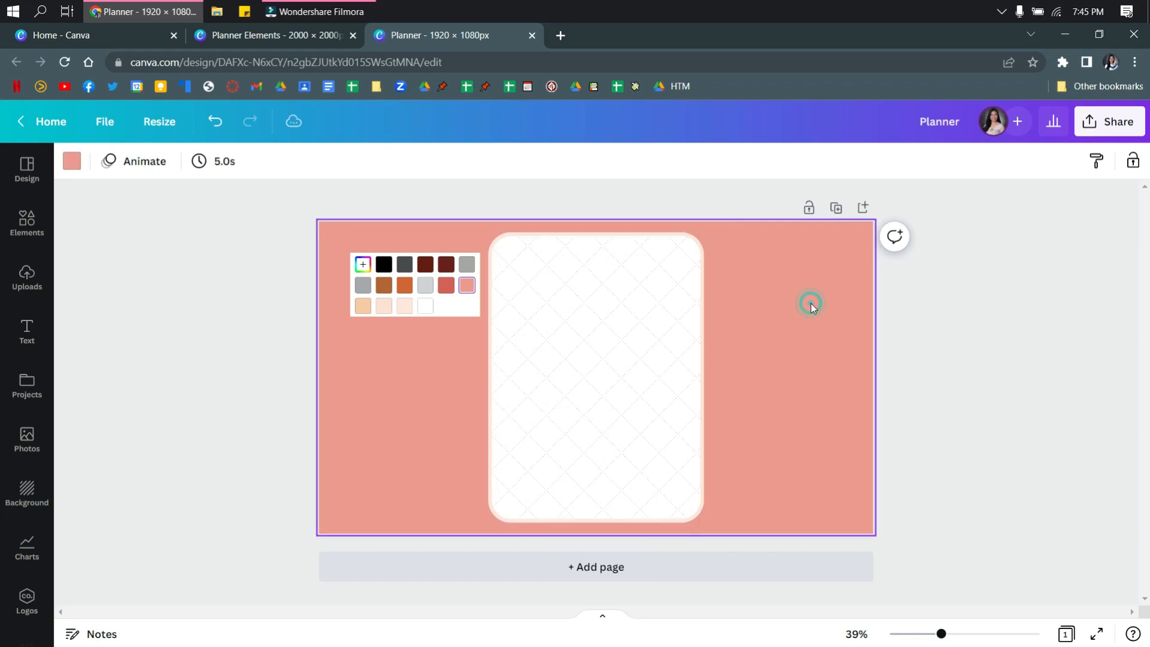
Copy the vertical spiral binding graphic from page 4 of the Planner Elements design
left_click(273, 36)
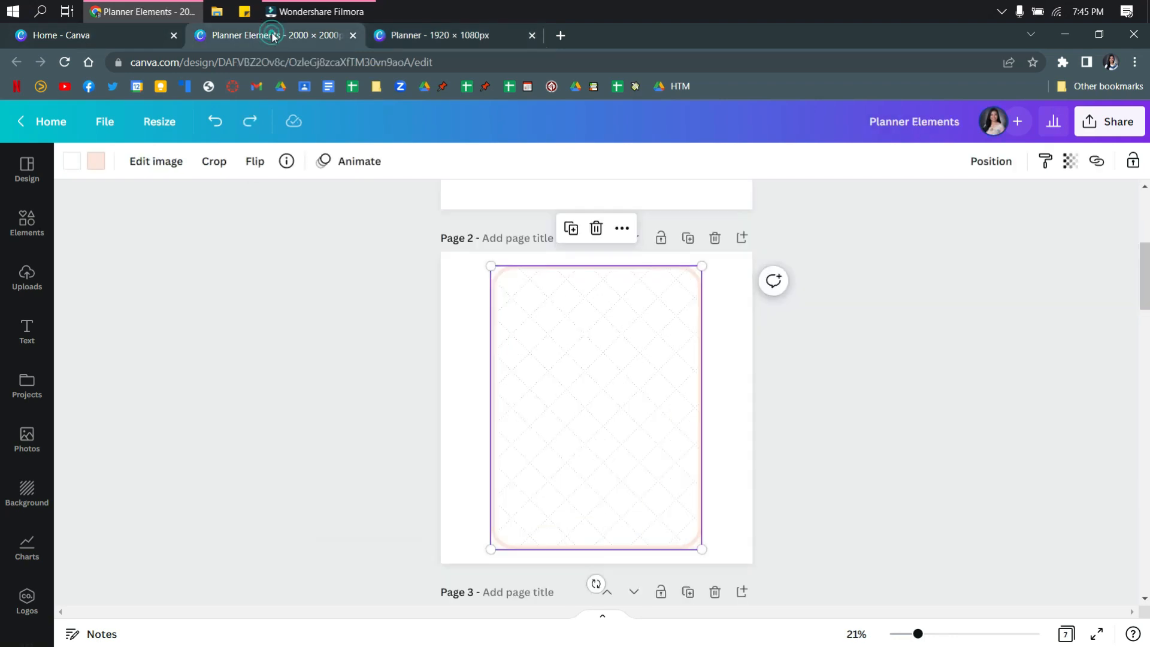
scroll(491, 314, "up", 5)
scroll(521, 340, "down", 15)
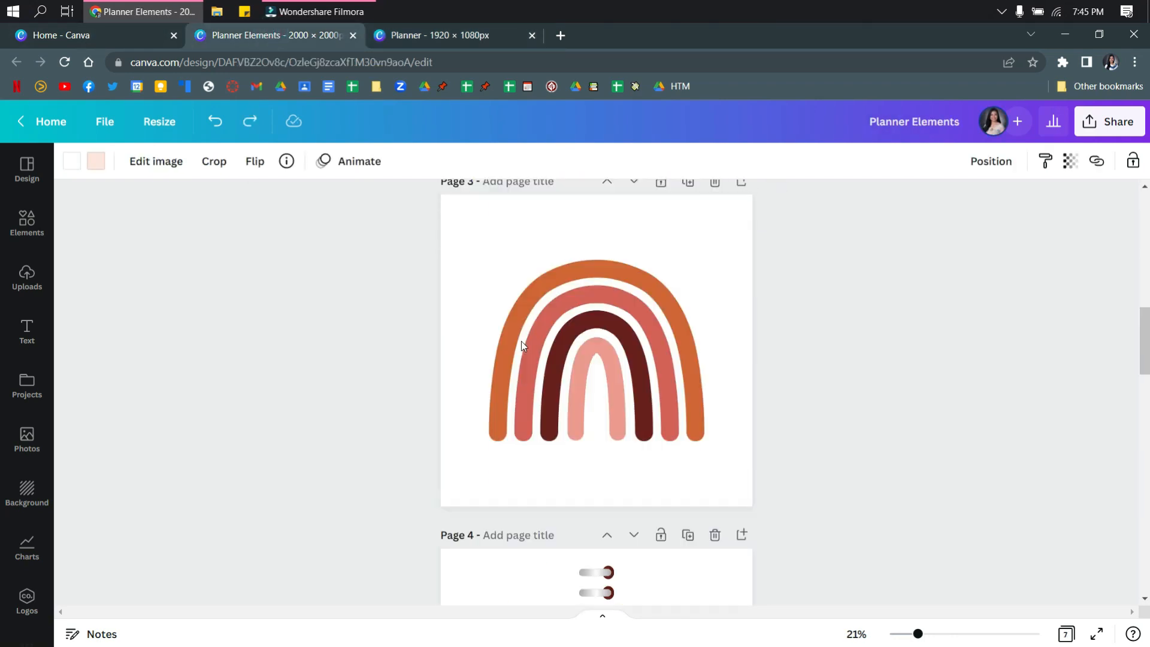
left_click(610, 334)
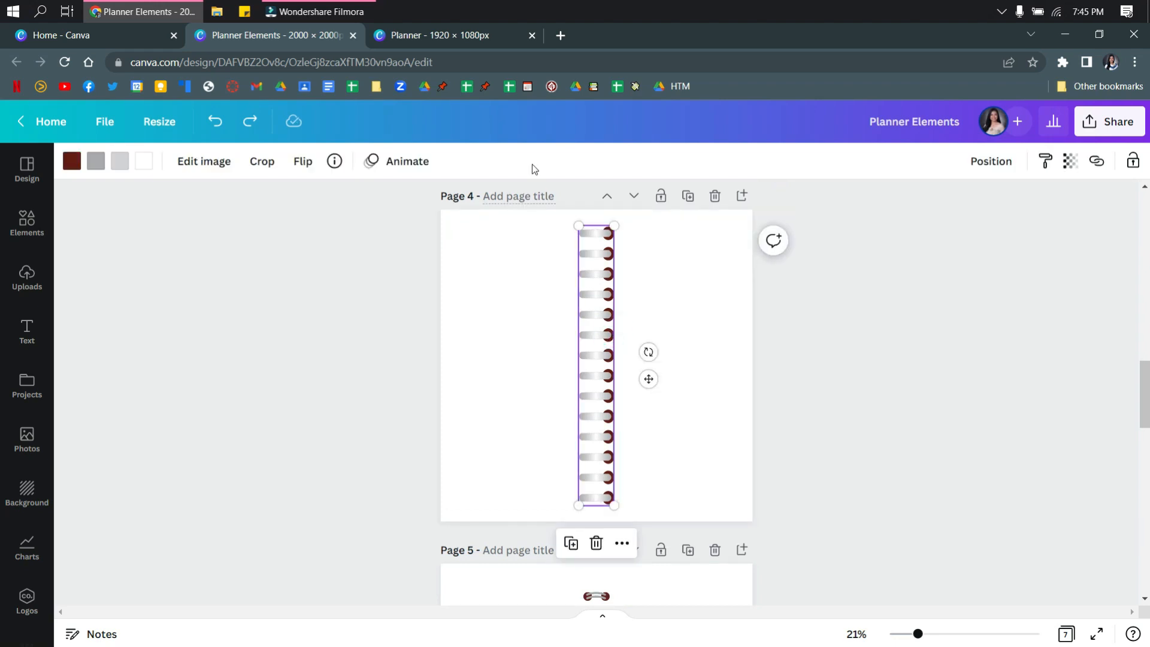
Paste the spiral binding onto the Planner page, move it to the panel's left edge and shrink it below the panel's height
left_click(479, 41)
left_click(573, 375)
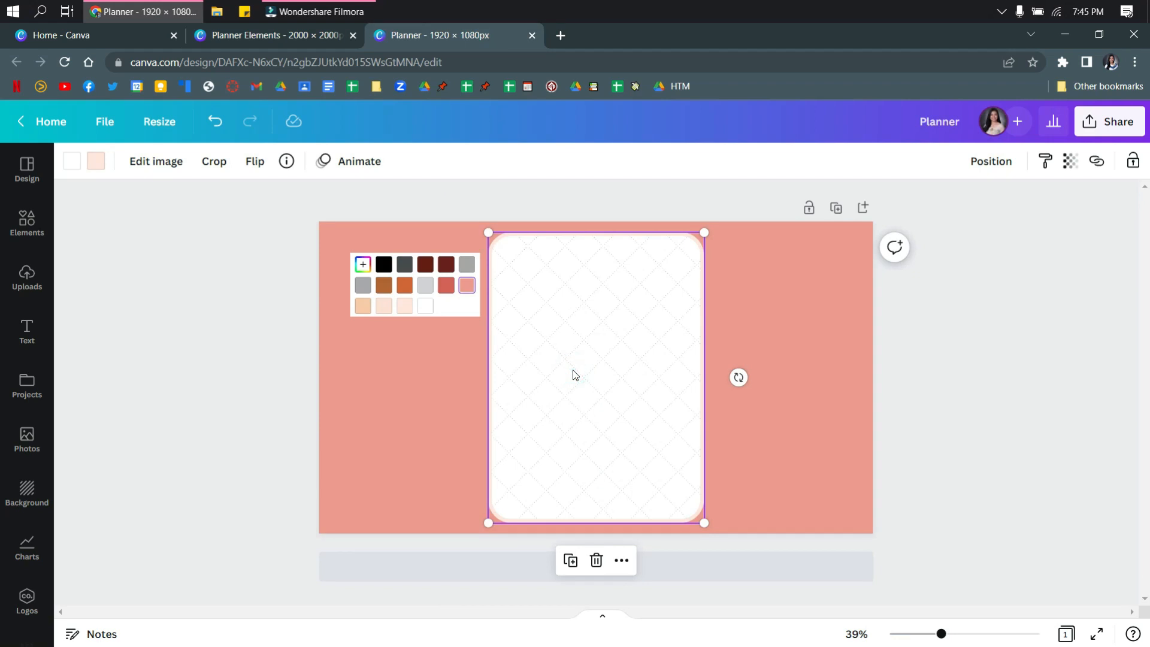
key("ctrl+v")
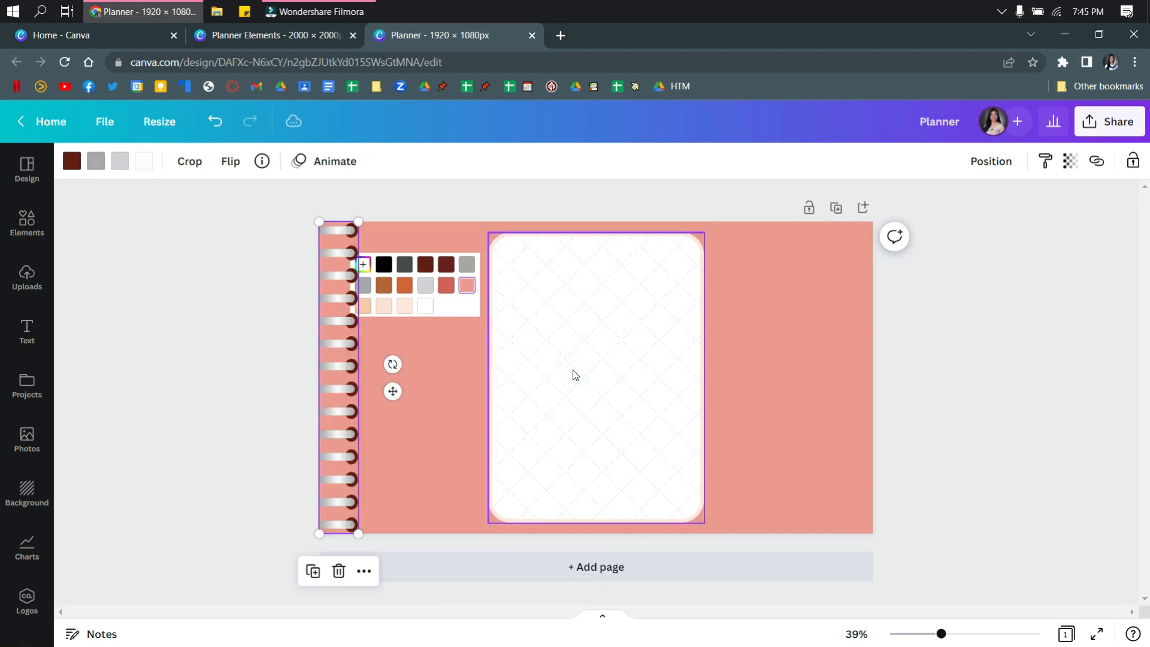
left_click_drag(332, 414, 481, 441)
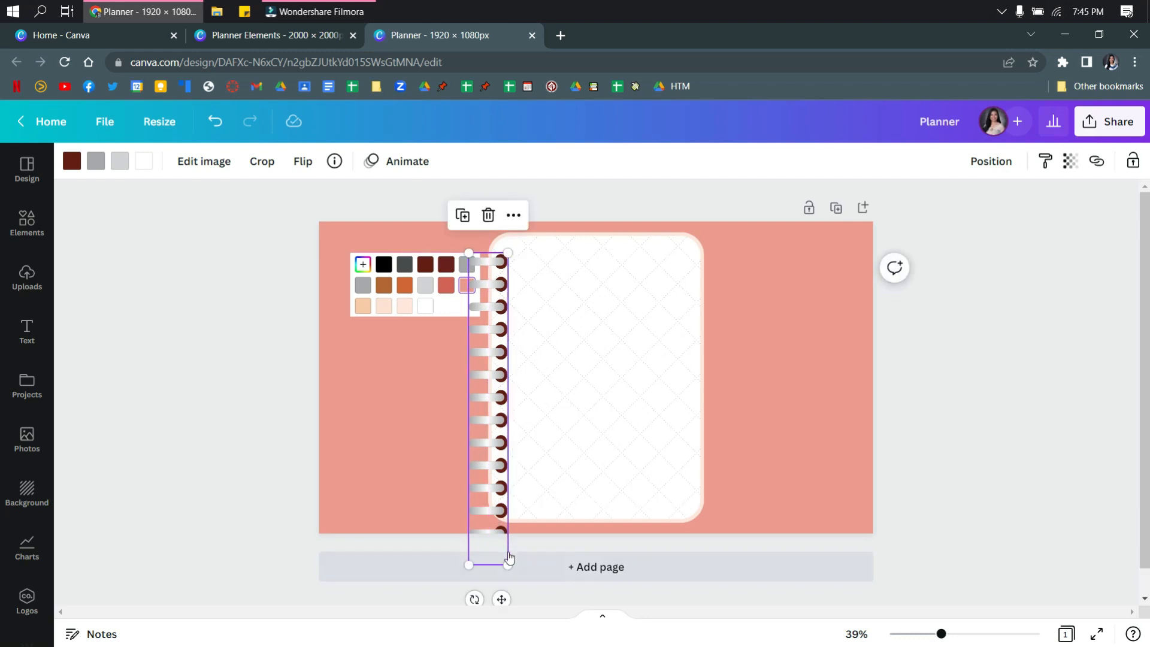
left_click_drag(507, 565, 491, 499)
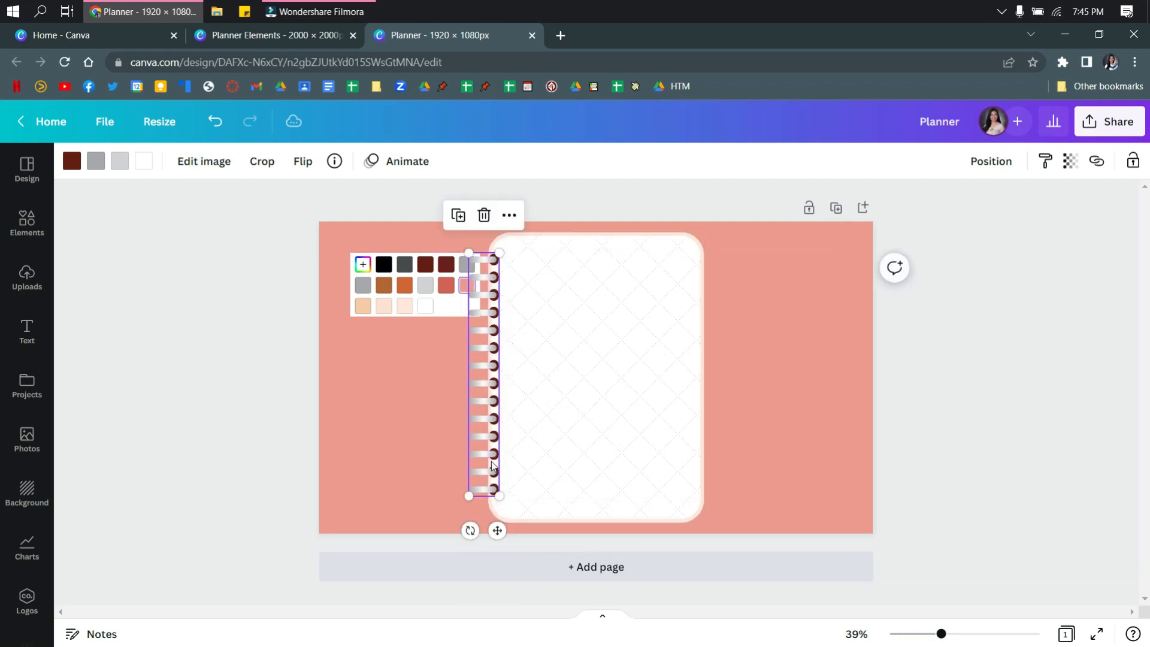
Nudge the spiral binding right and down until its holes sit inside the panel's left edge, vertically centred
left_click_drag(485, 460, 491, 458)
key("Right")
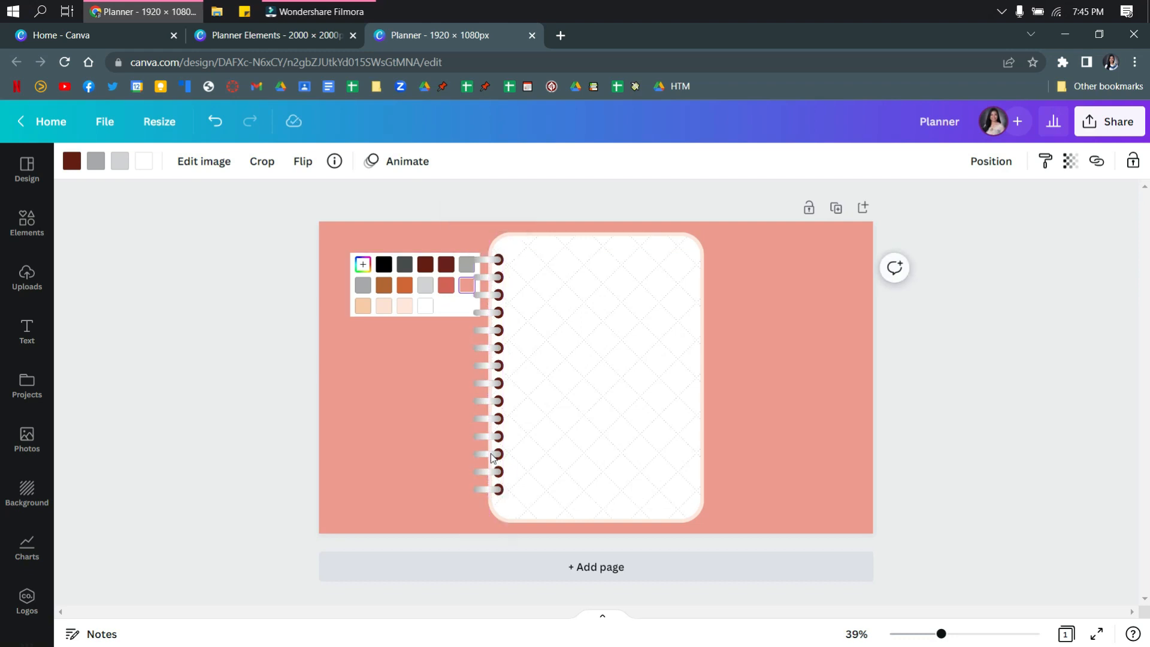
key("Right")
key("Down")
key("Down")
key("Right")
key("Right")
key("Down")
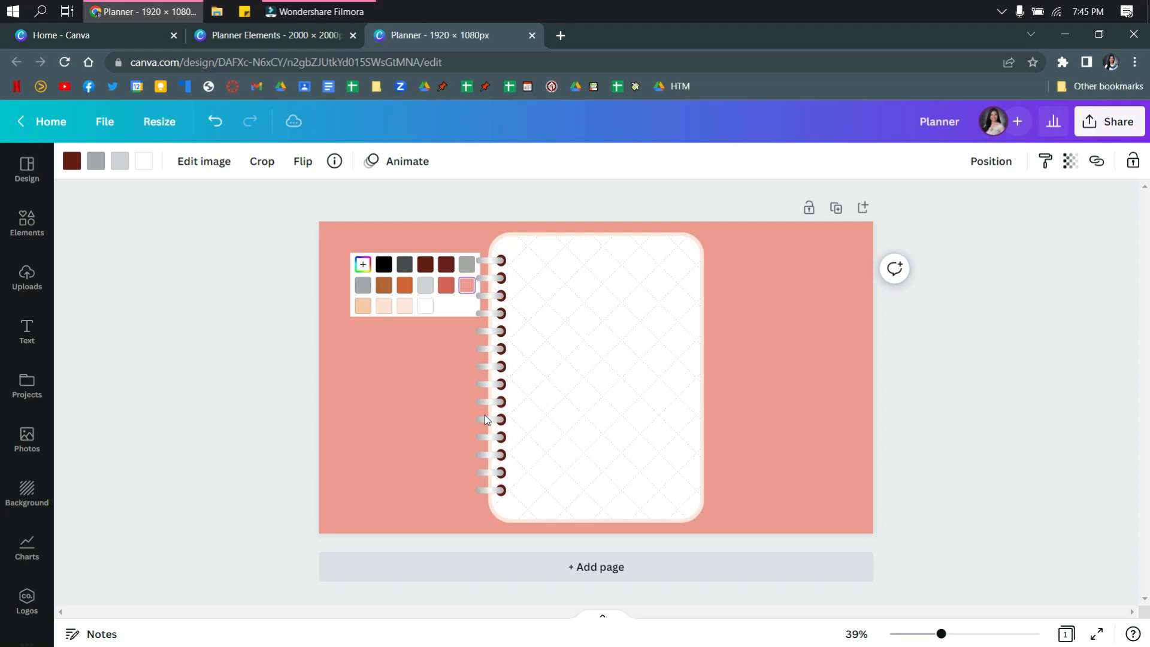
left_click(181, 407)
left_click(450, 256)
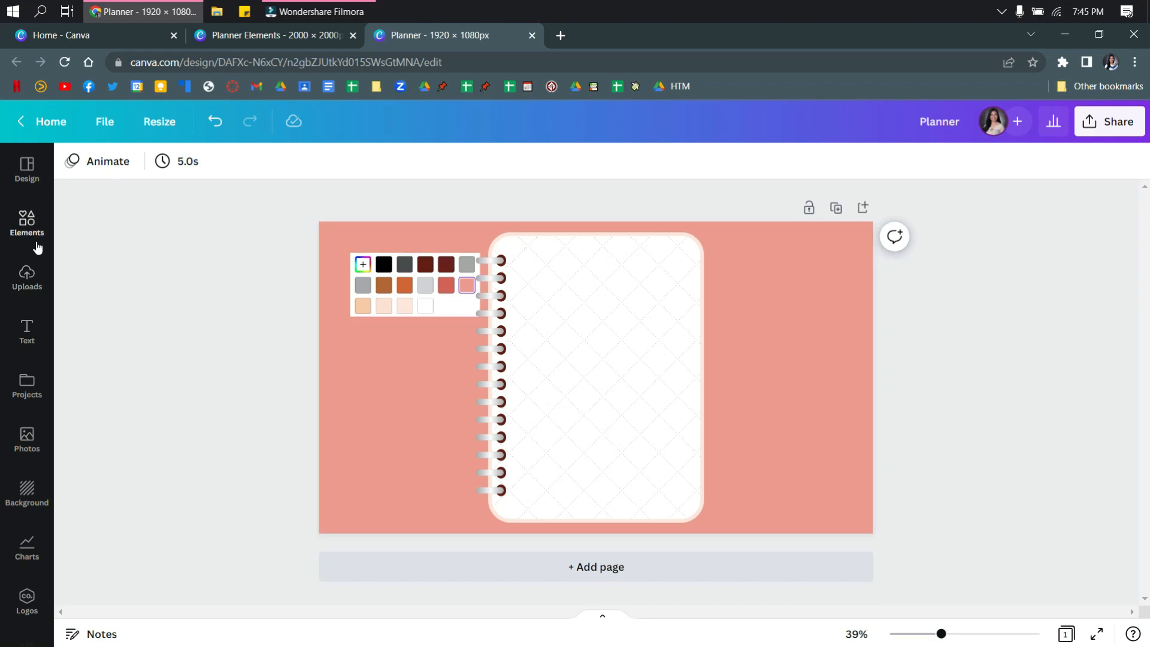
Add a circle shape from the basic shapes to the Planner page
left_click(29, 223)
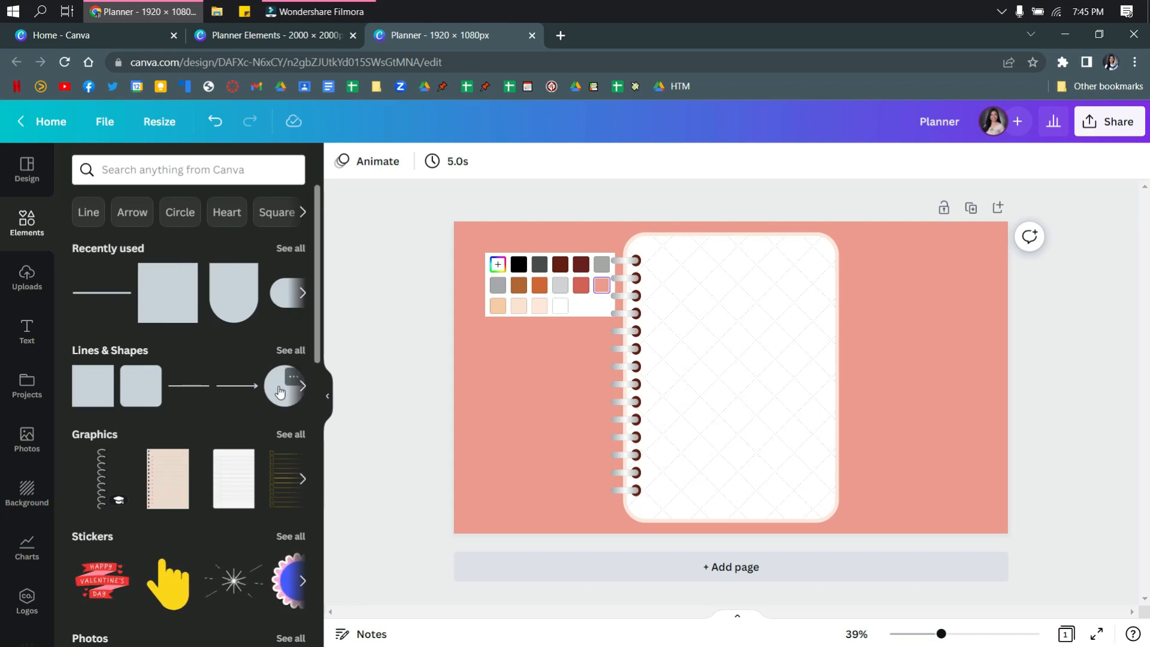
left_click(278, 394)
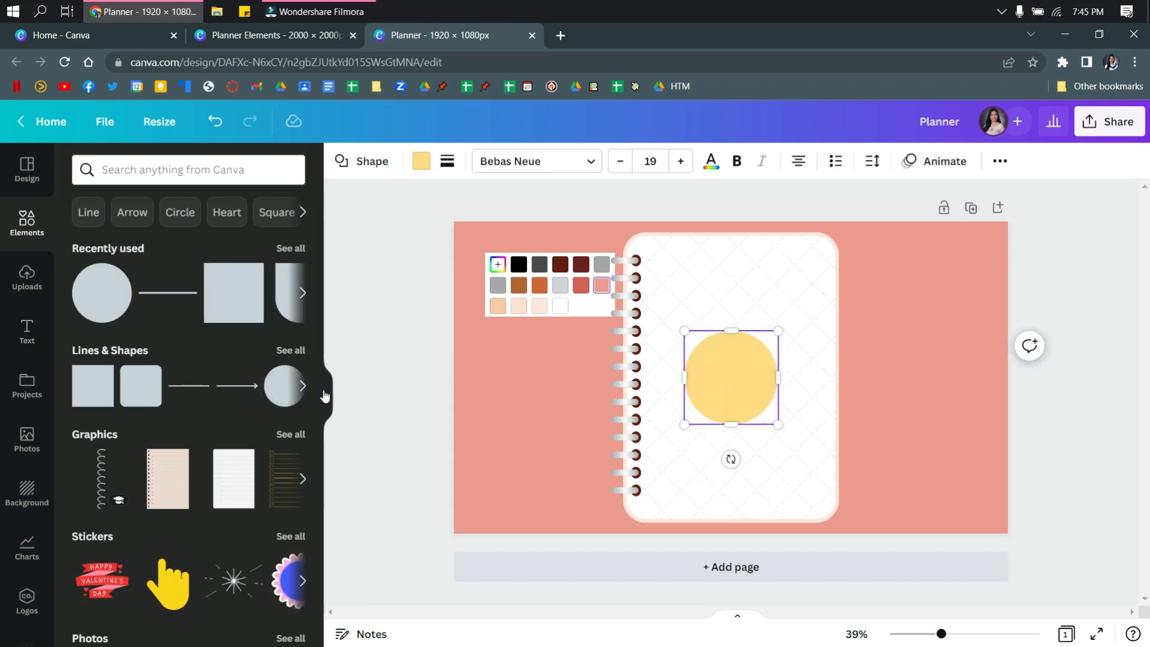
left_click(327, 395)
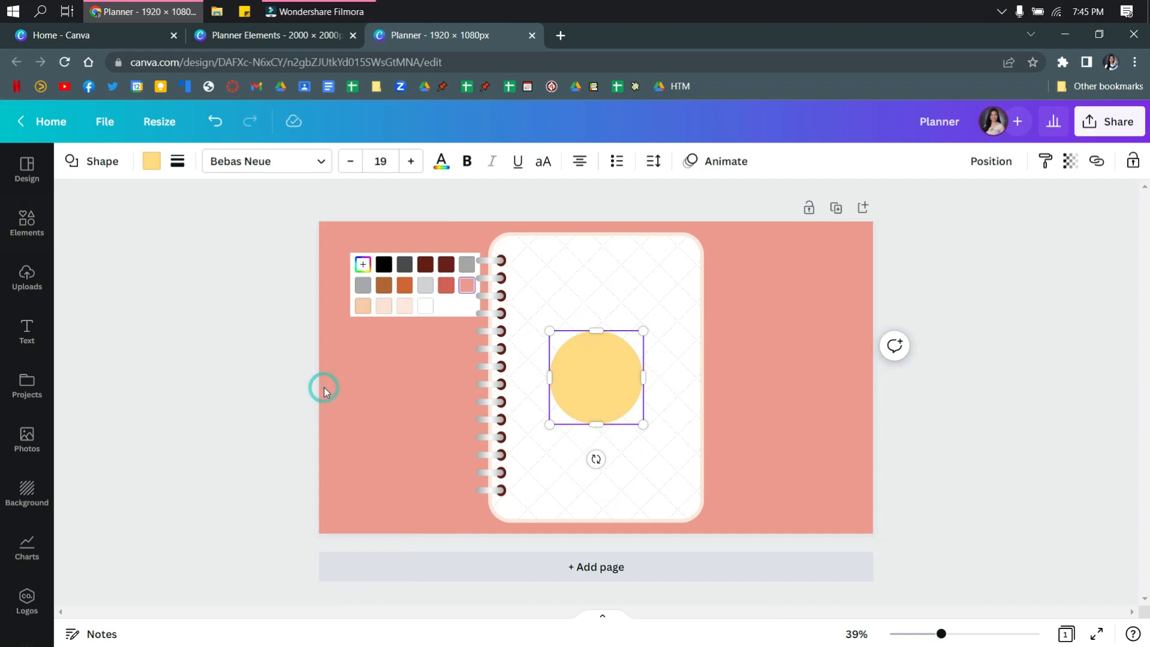
Recolour the circle pale peach by sampling the matching swatch in the palette image with the eyedropper
left_click(151, 169)
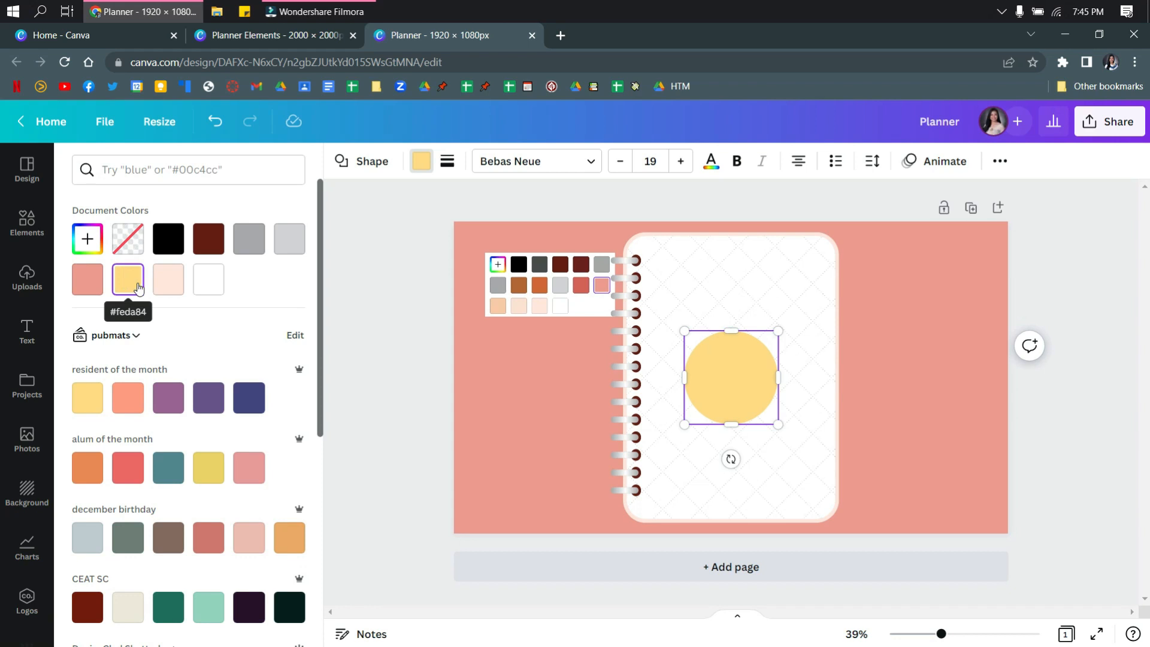
left_click(169, 291)
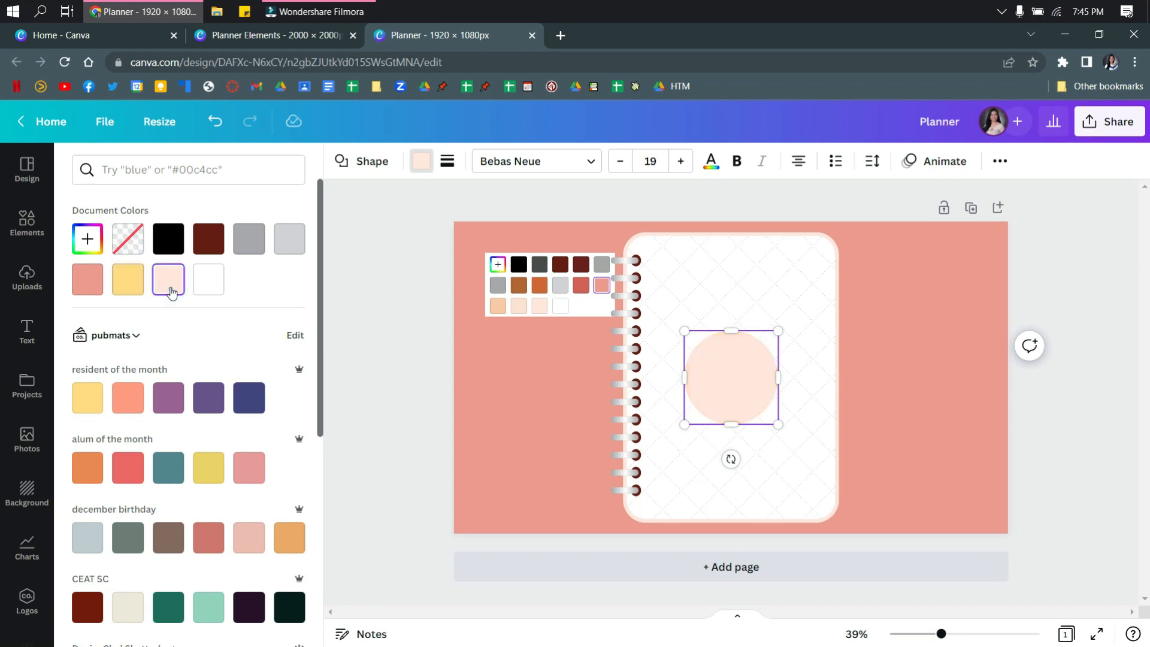
left_click(95, 244)
left_click(265, 395)
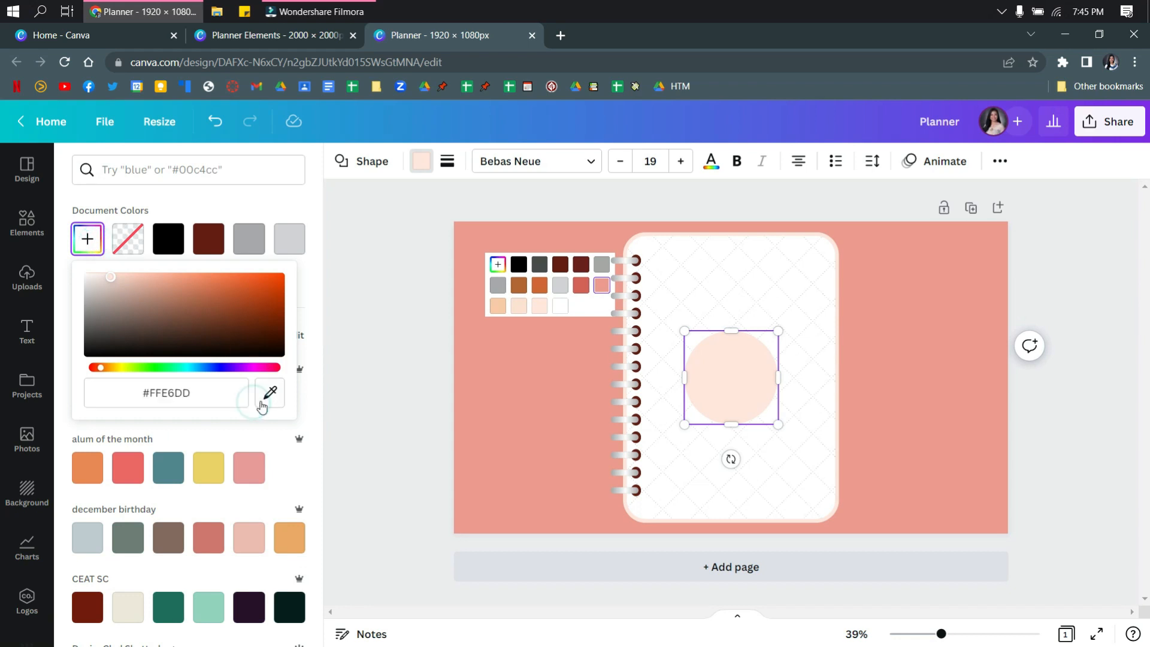
left_click(541, 309)
left_click(767, 419)
Enlarge the peach circle to about two-thirds of the panel's width and position it in the panel's upper half
left_click(557, 381)
left_click_drag(643, 424, 601, 323)
key("Left")
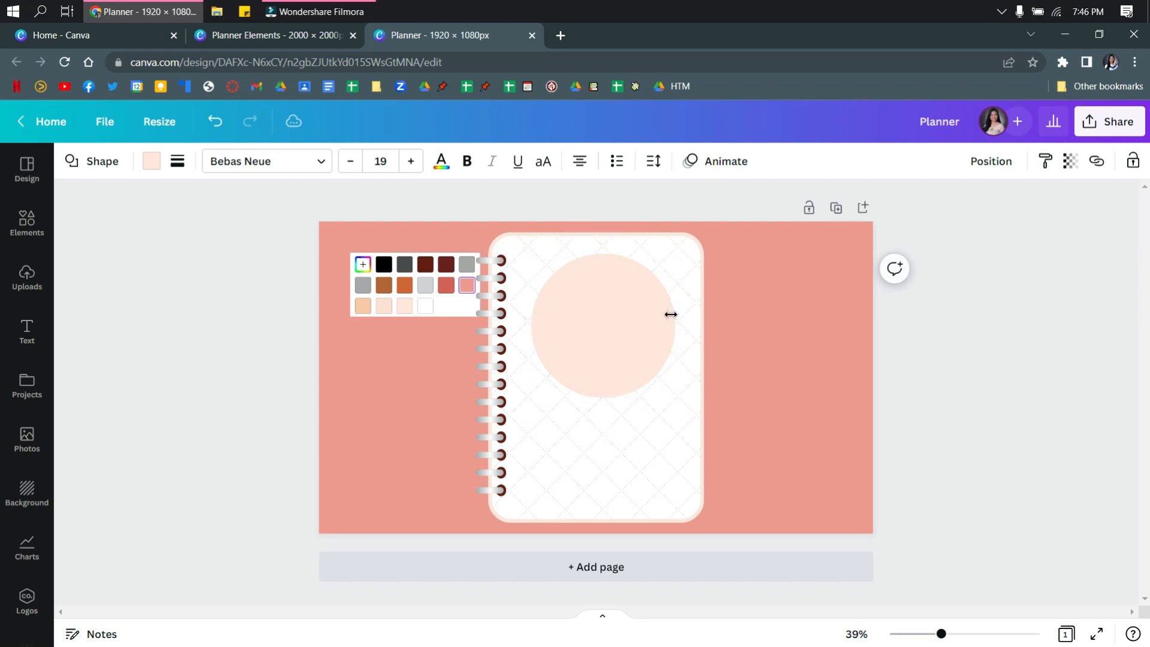
left_click(646, 329)
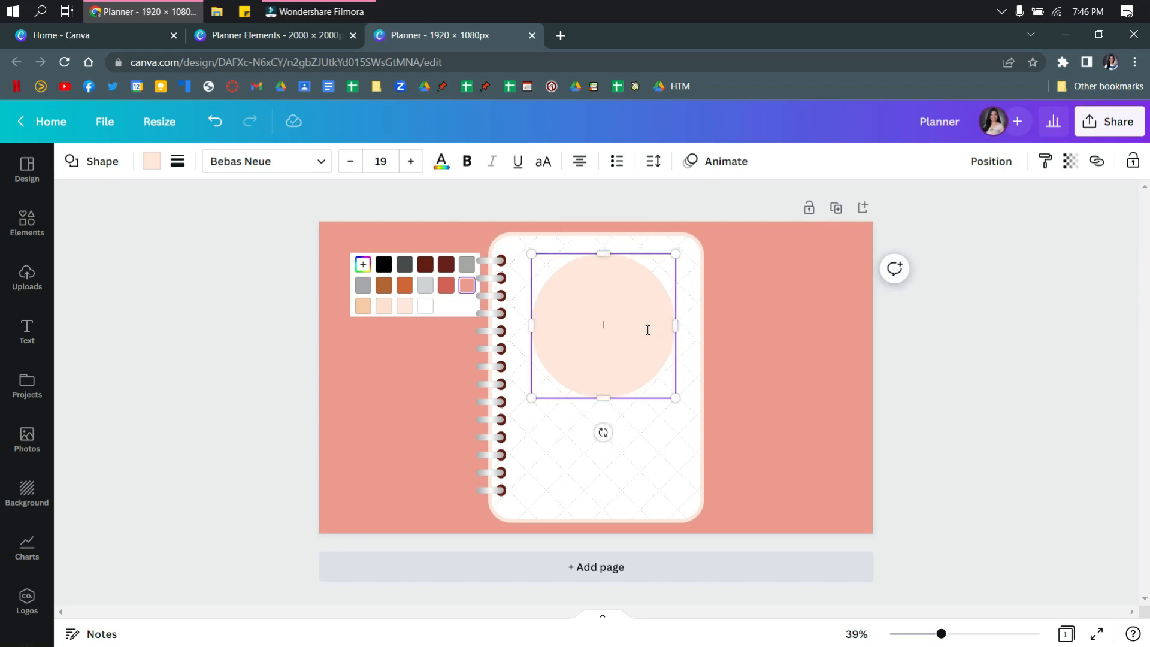
left_click(760, 383)
left_click(609, 355)
key("Left")
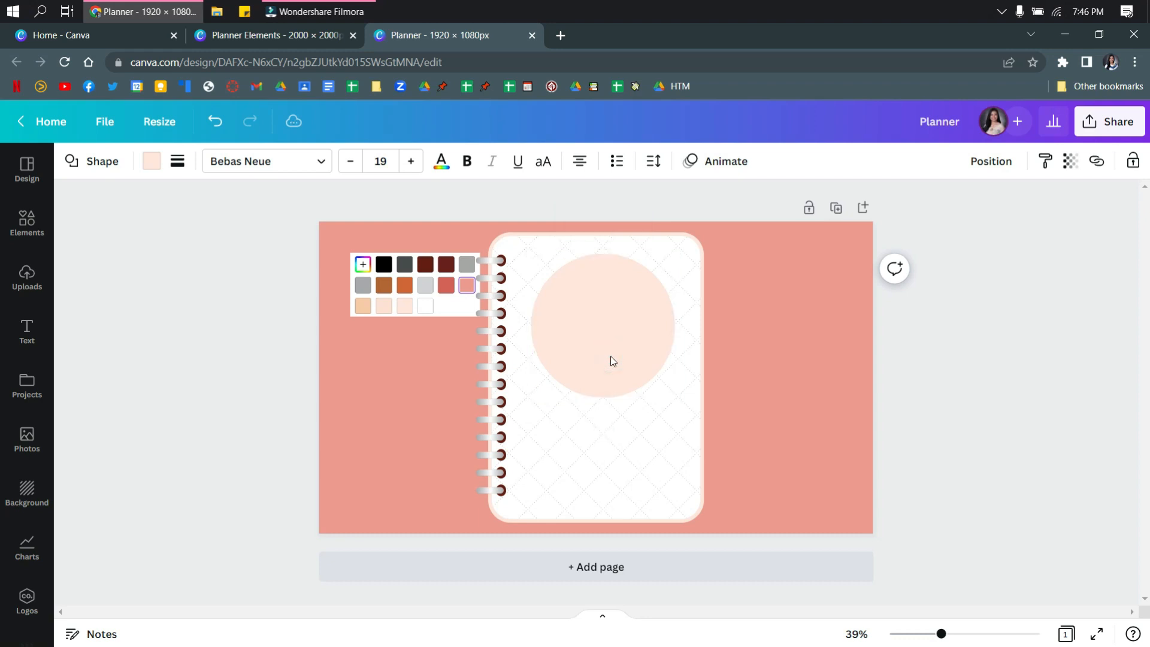
Copy the boho rainbow graphic from page 3 of the Planner Elements design
left_click(279, 37)
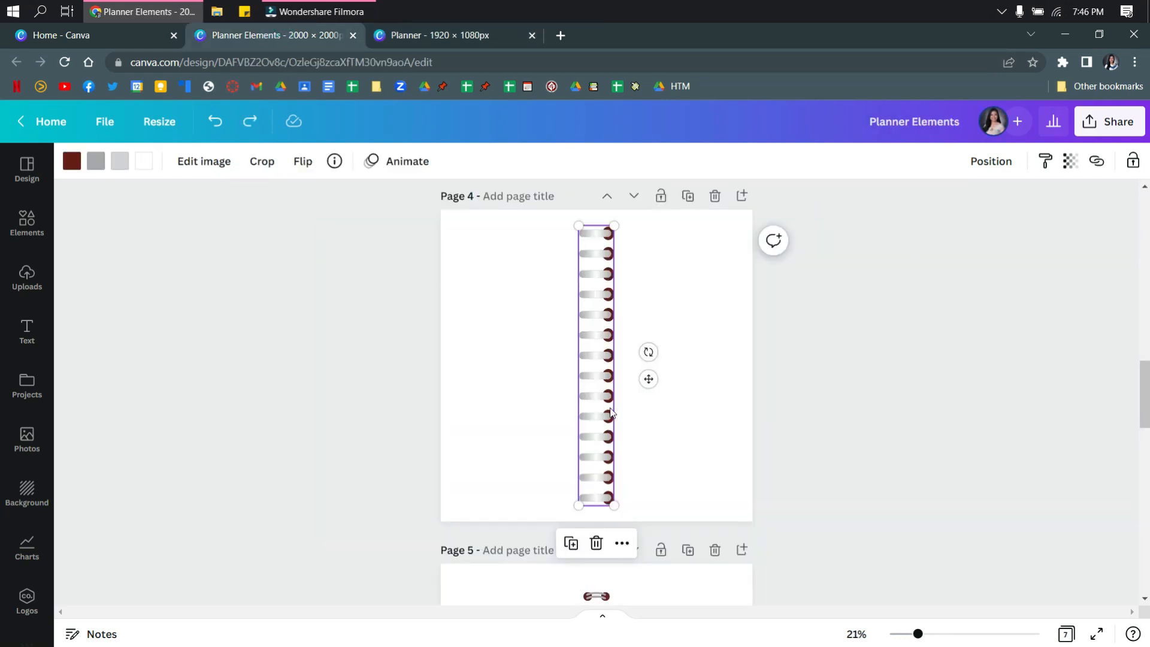
scroll(611, 412, "down", 1)
scroll(611, 412, "up", 8)
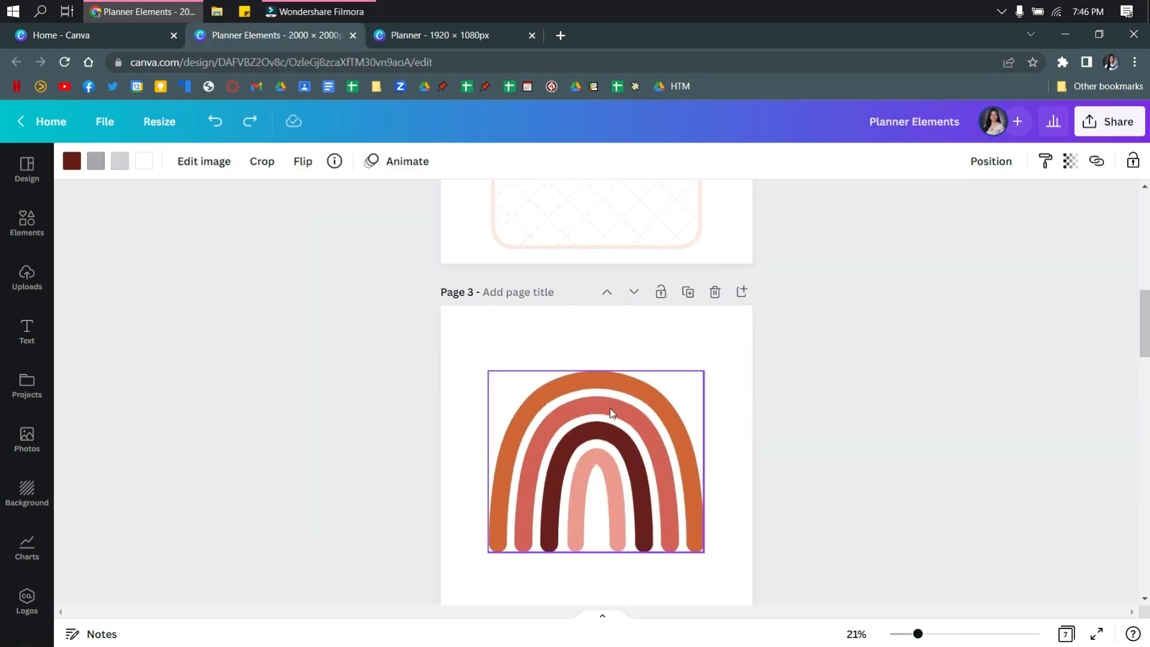
left_click(608, 424)
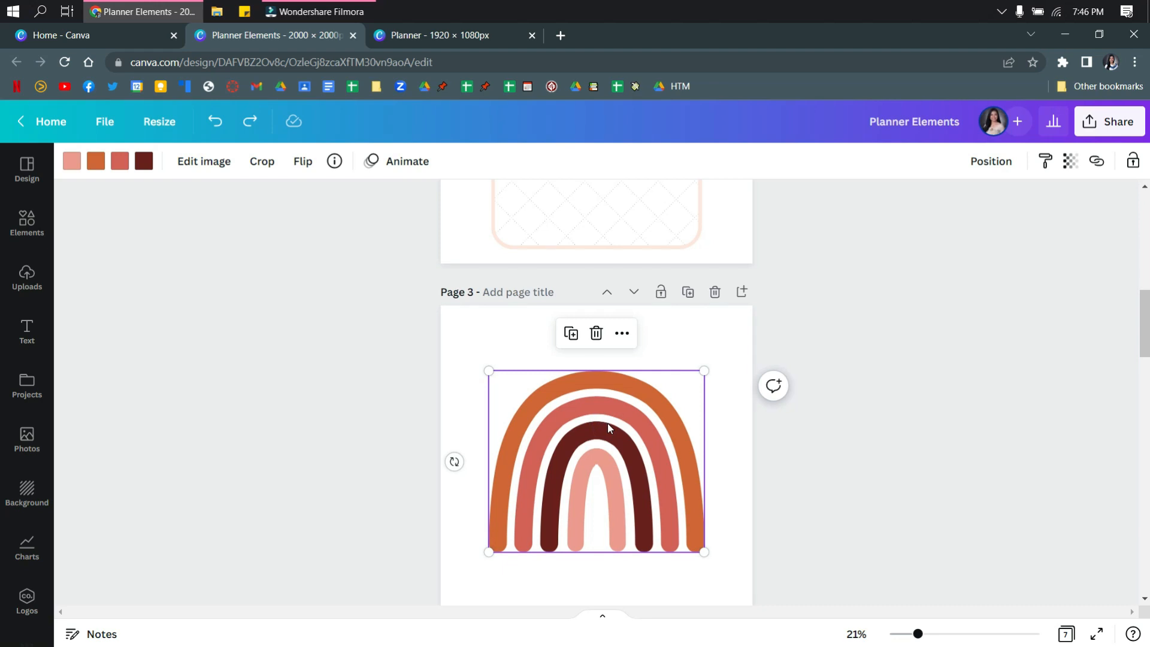
Paste the rainbow onto the Planner page, shrink it to about half the circle's width and centre it in the circle's upper part
left_click(461, 38)
left_click(595, 314)
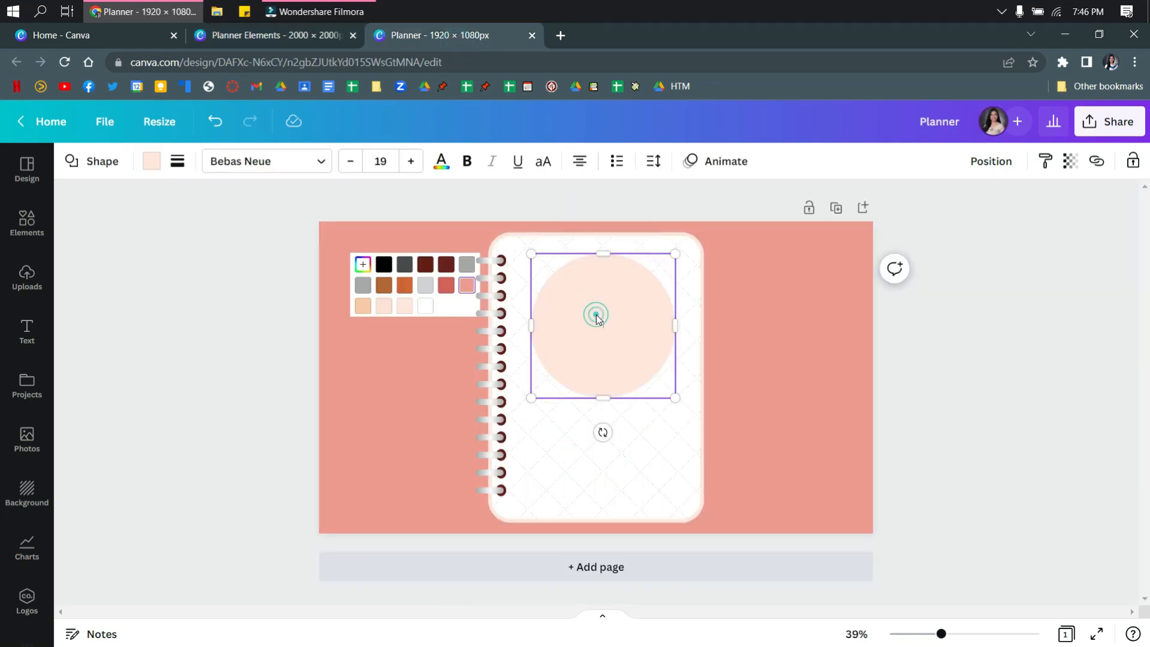
left_click(622, 484)
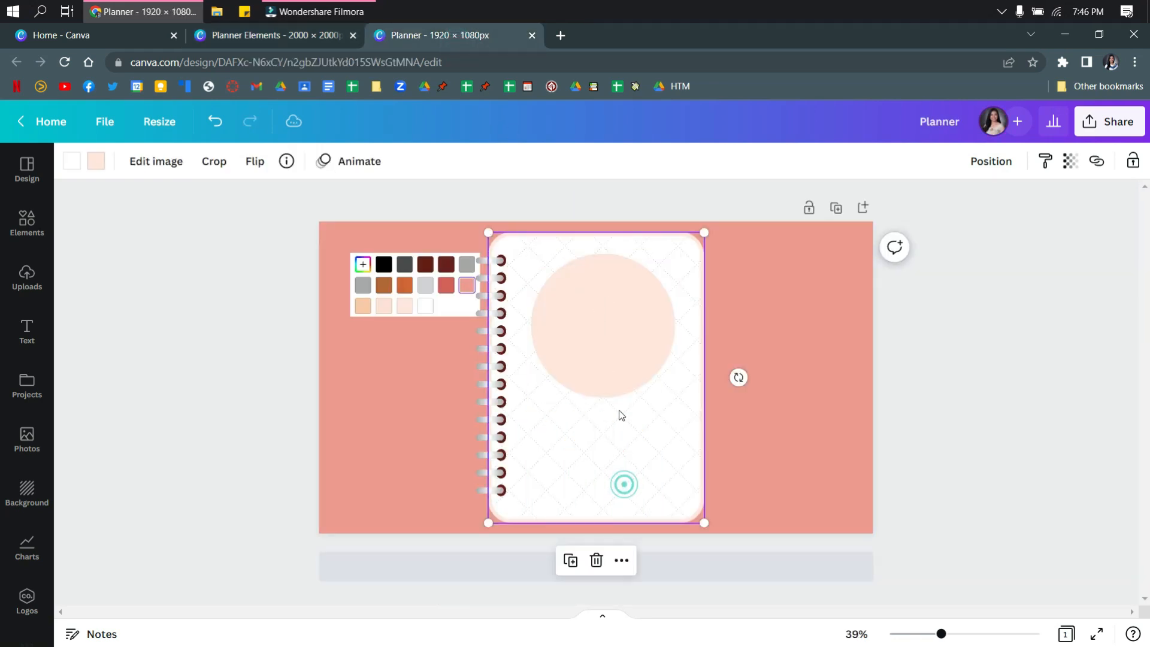
left_click(846, 445)
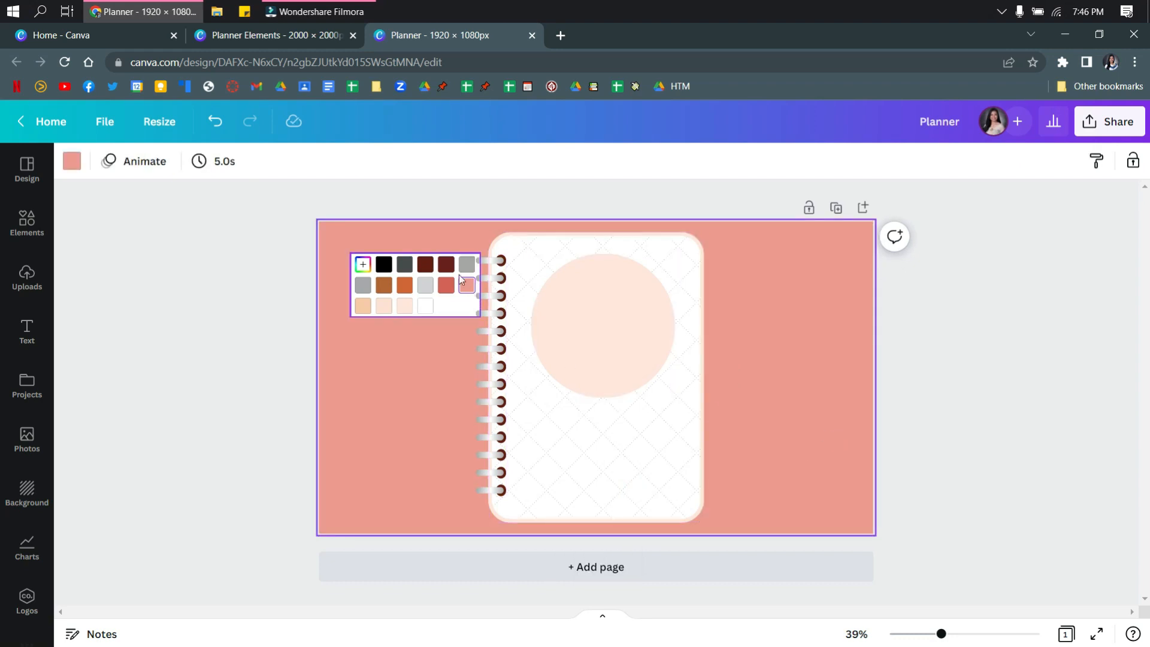
key("ctrl+v")
left_click_drag(320, 535, 612, 292)
left_click(755, 389)
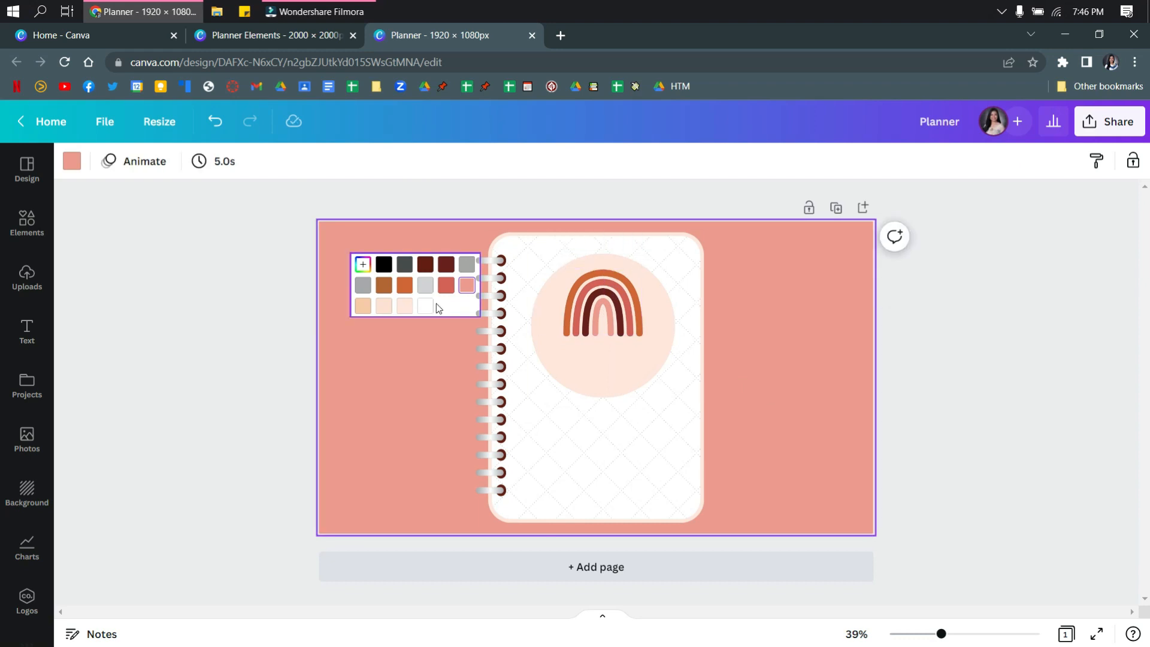
Add a new plain text box to the Planner page
left_click(26, 329)
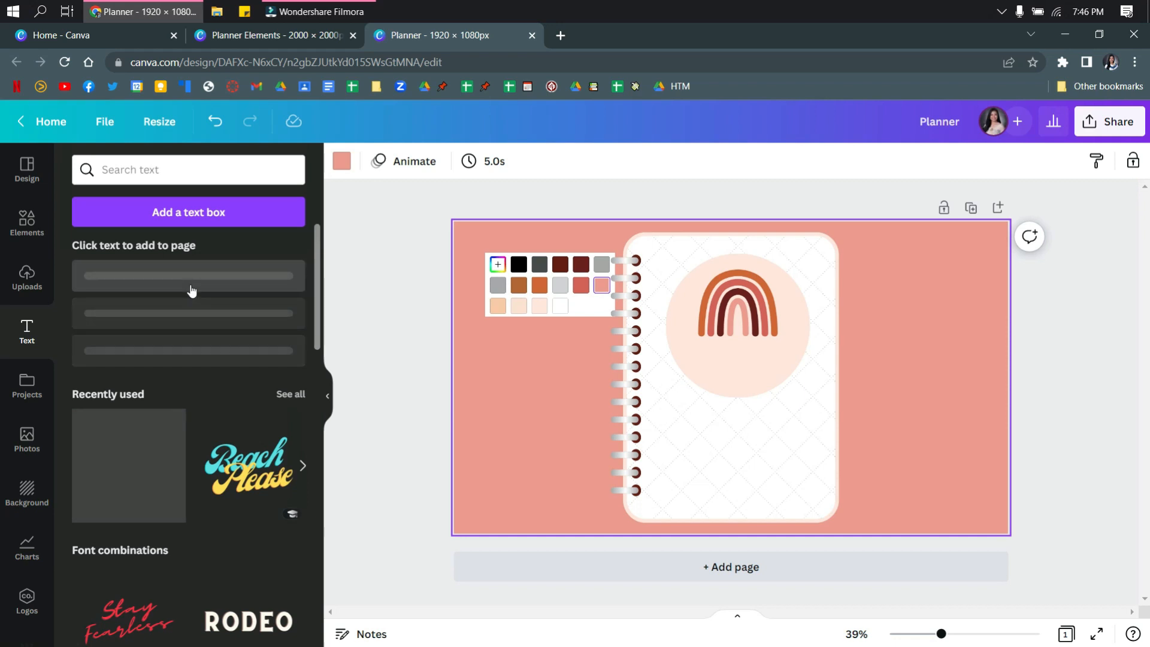
scroll(318, 330, "down", 2)
scroll(318, 329, "up", 3)
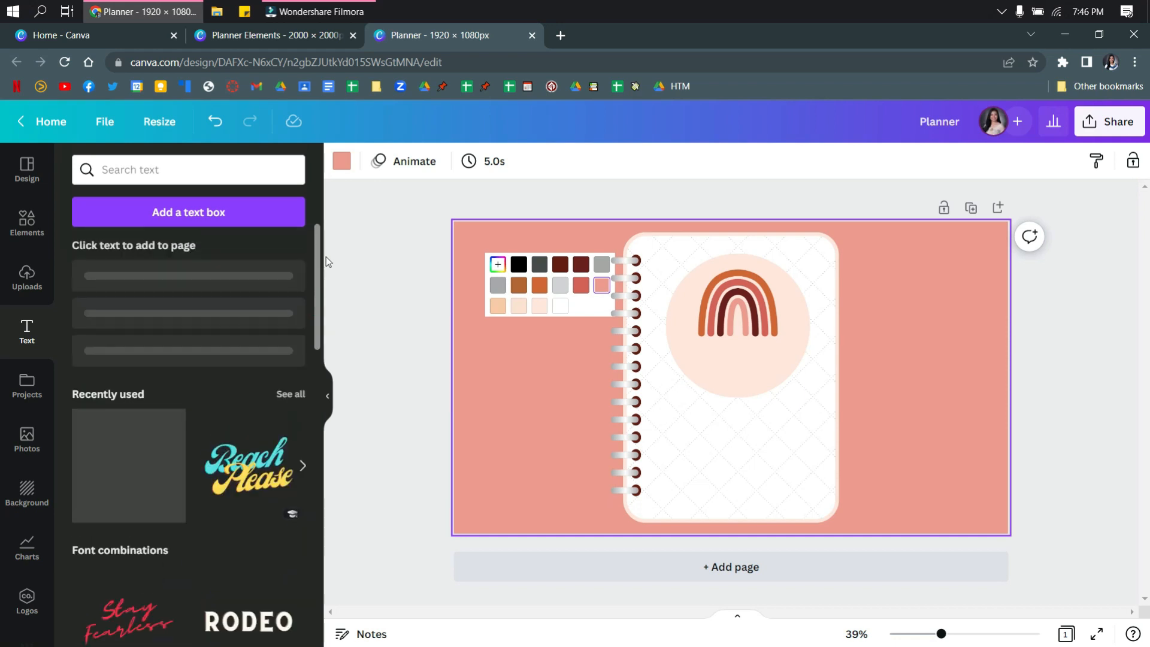
left_click(206, 213)
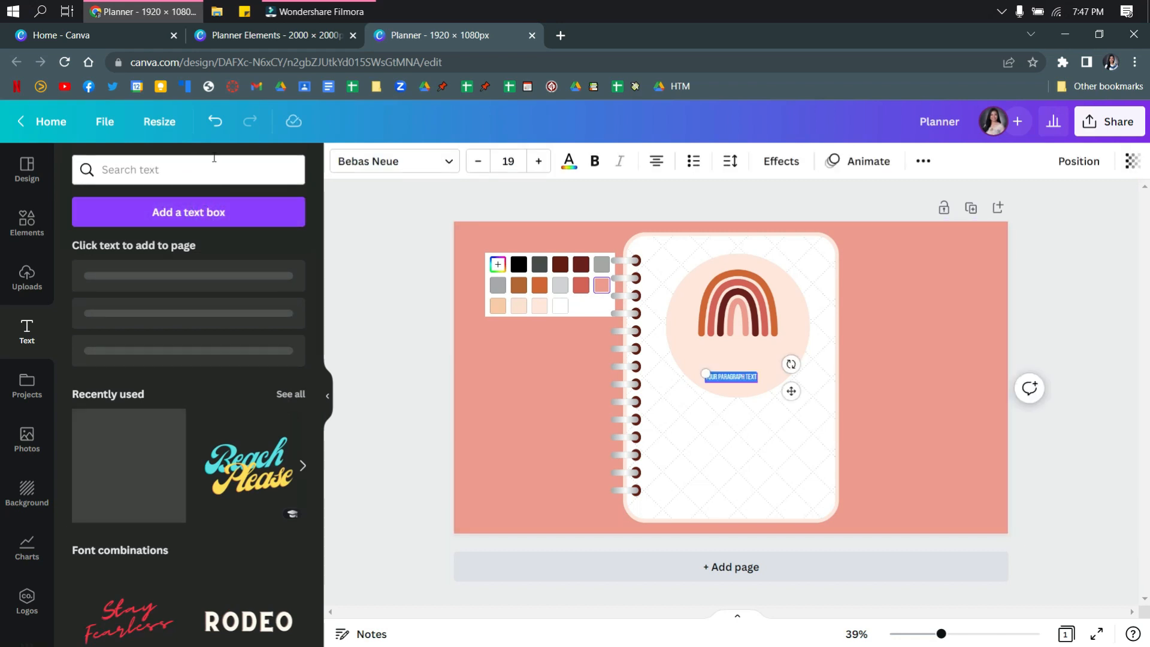
Search the fonts for "lemonade display" and apply Lemonade Display to the new text box
left_click(409, 171)
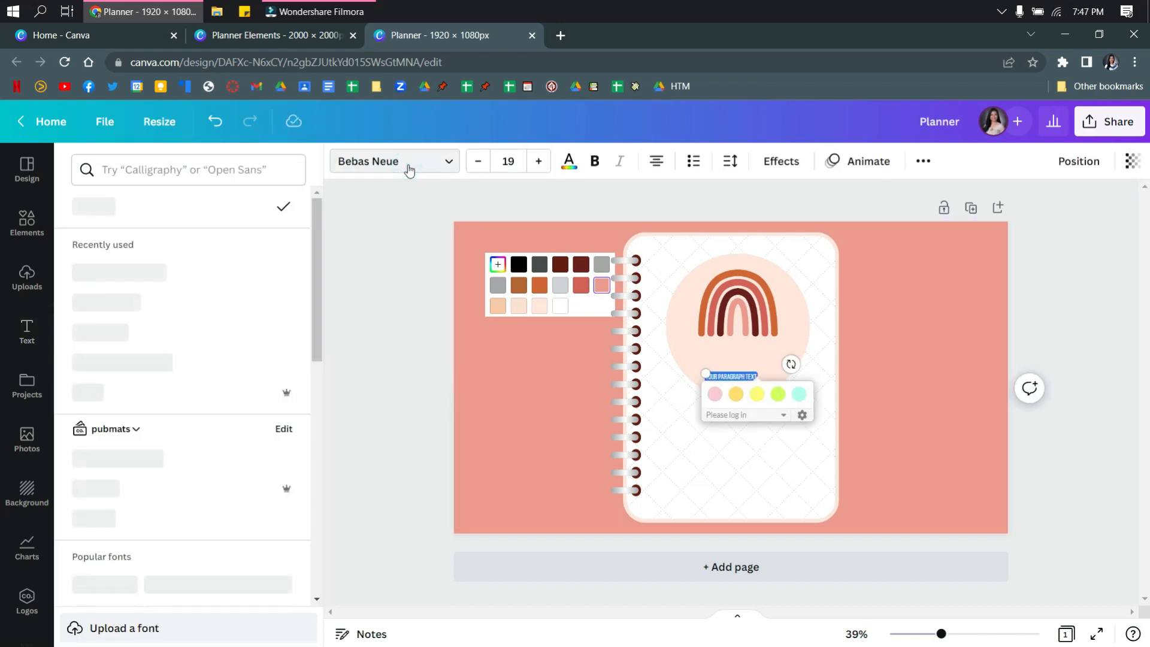
left_click(218, 167)
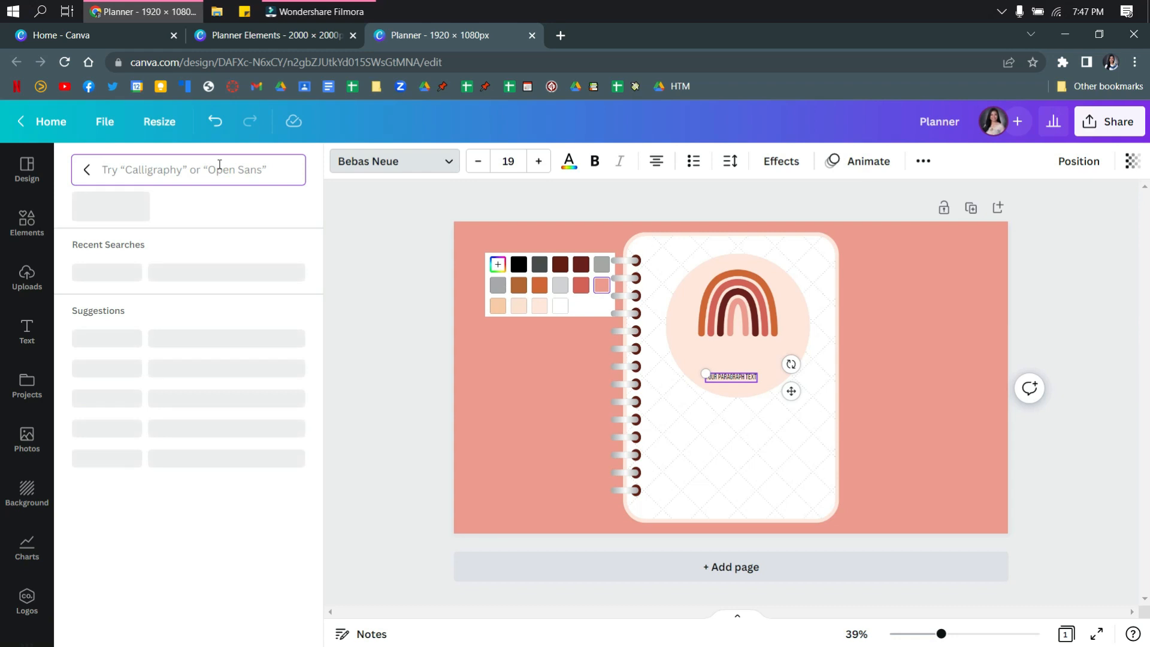
type("lemo")
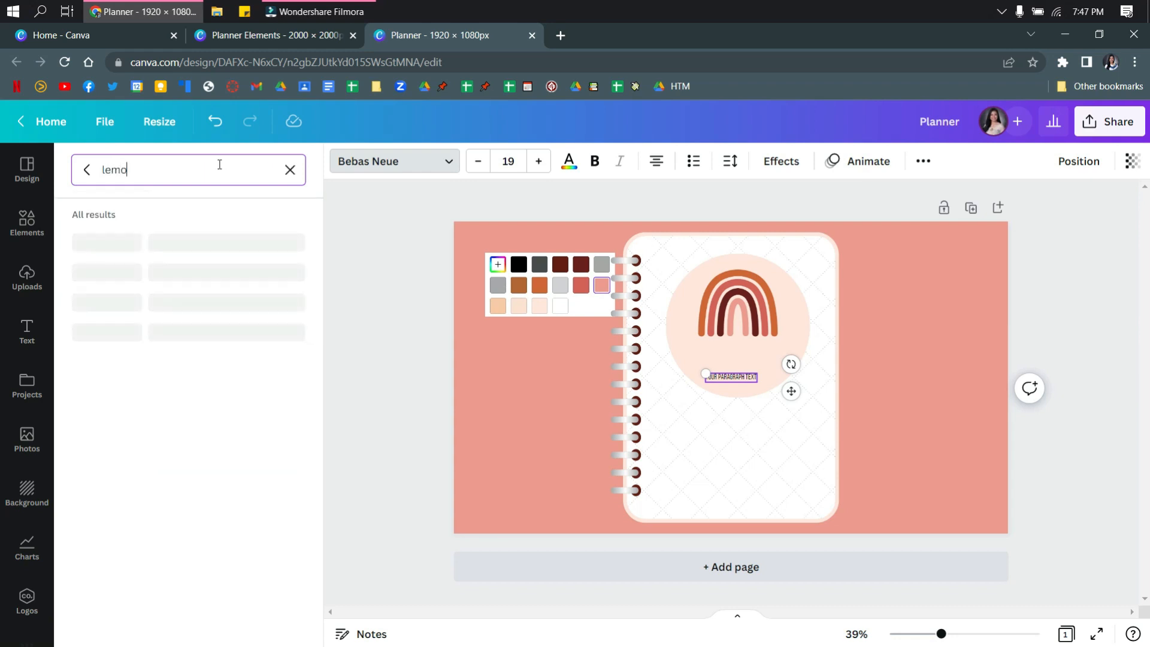
type("nade displauyy")
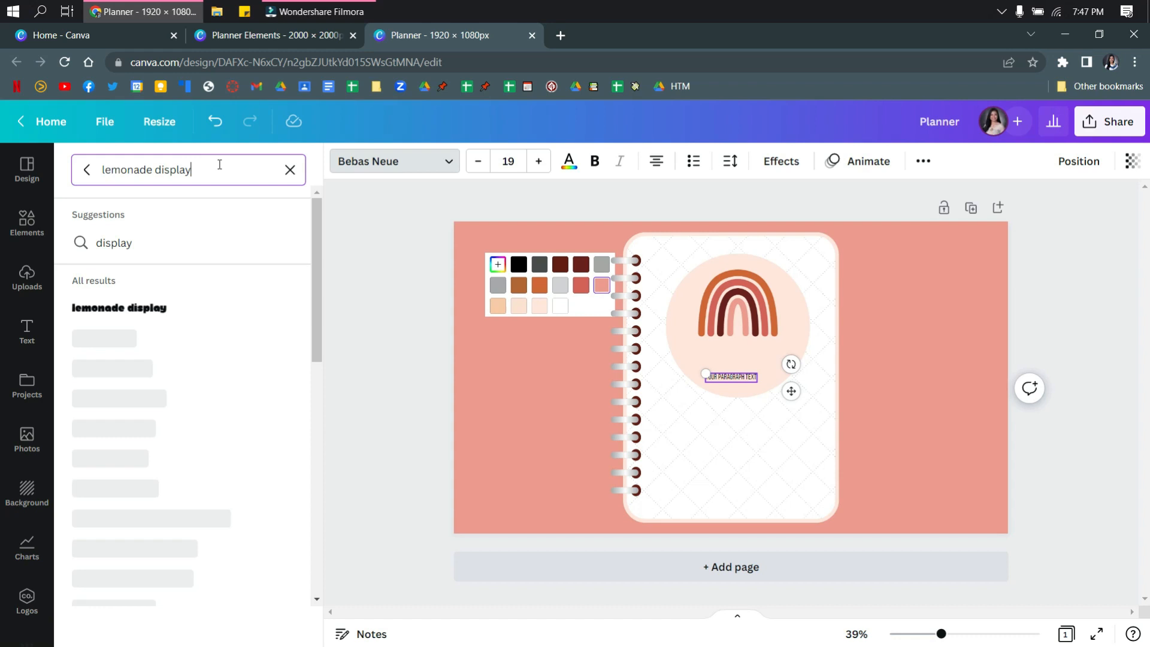
left_click(137, 321)
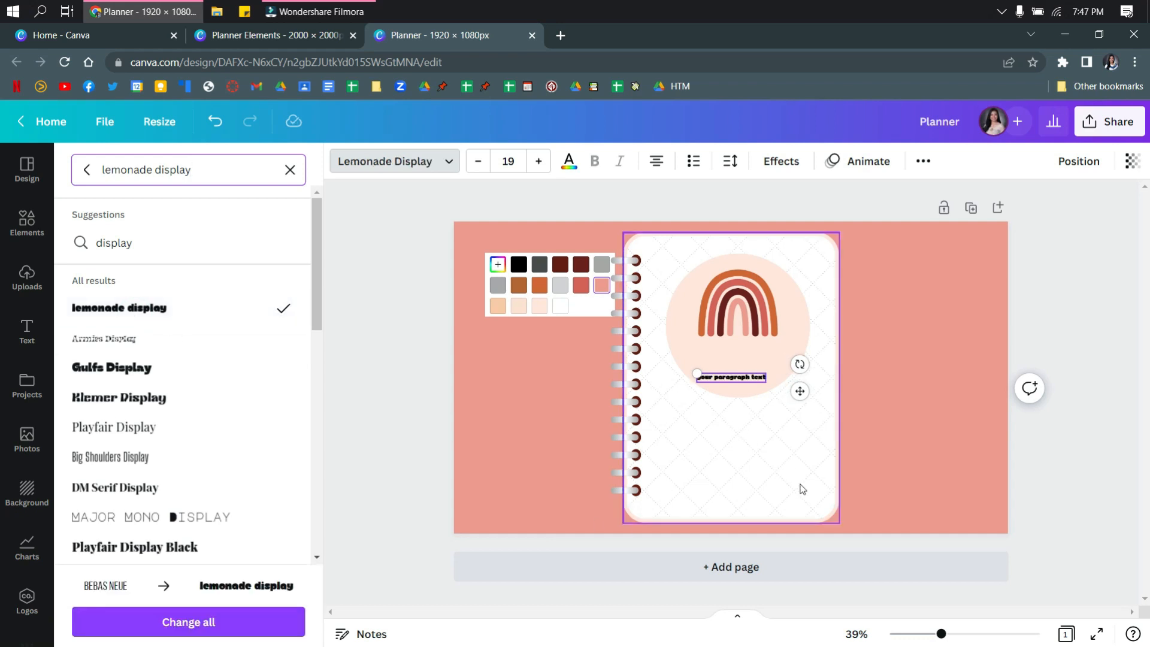
Enlarge the new text box to about font size 58 and replace its placeholder text with "2023"
left_click_drag(693, 372, 558, 315)
left_click_drag(799, 382, 885, 390)
triple_click(764, 377)
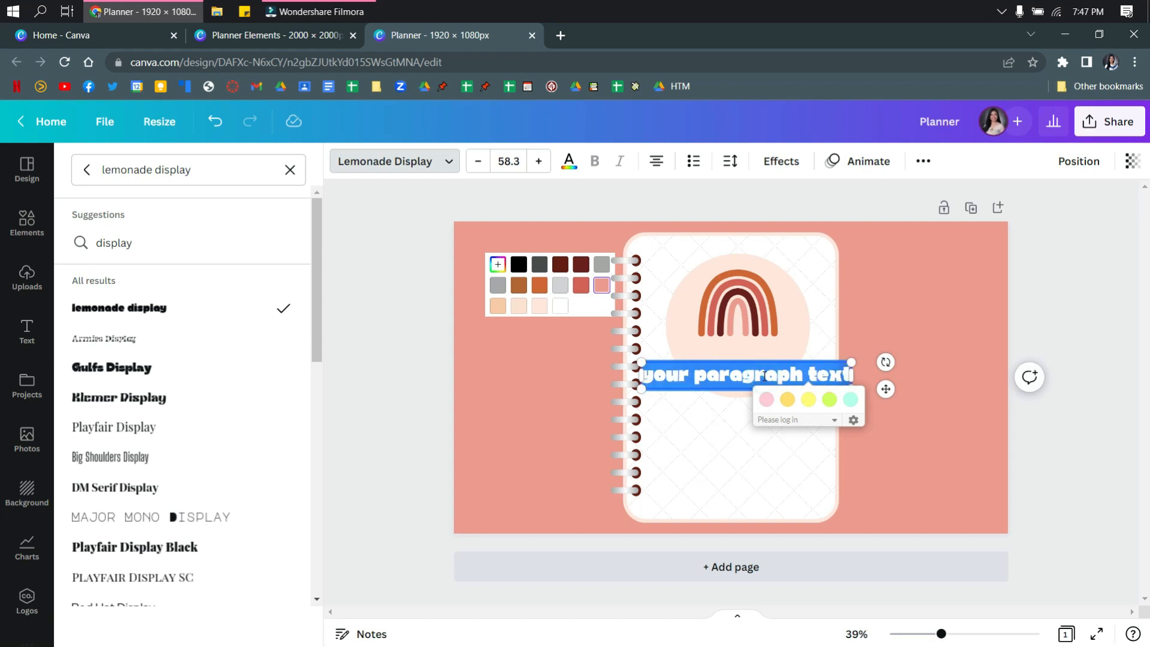
type("2023")
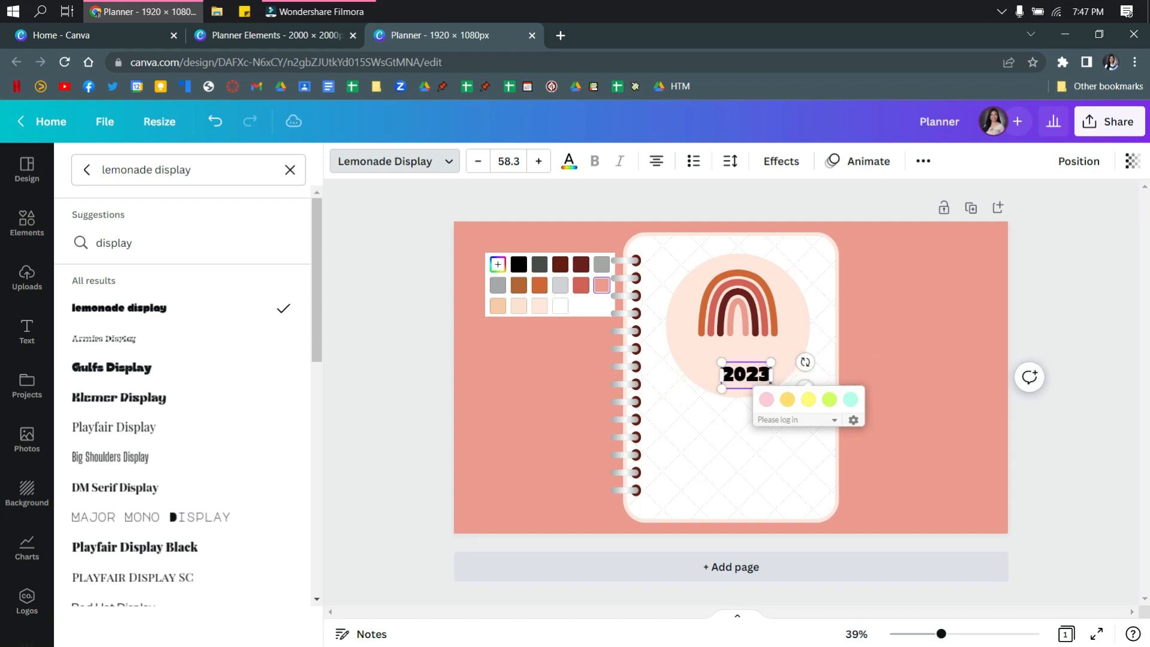
Enlarge the 2023 text to about font size 86 and centre it in the circle just beneath the rainbow
left_click_drag(772, 362, 741, 356)
left_click(765, 393)
left_click(767, 382)
left_click(790, 361)
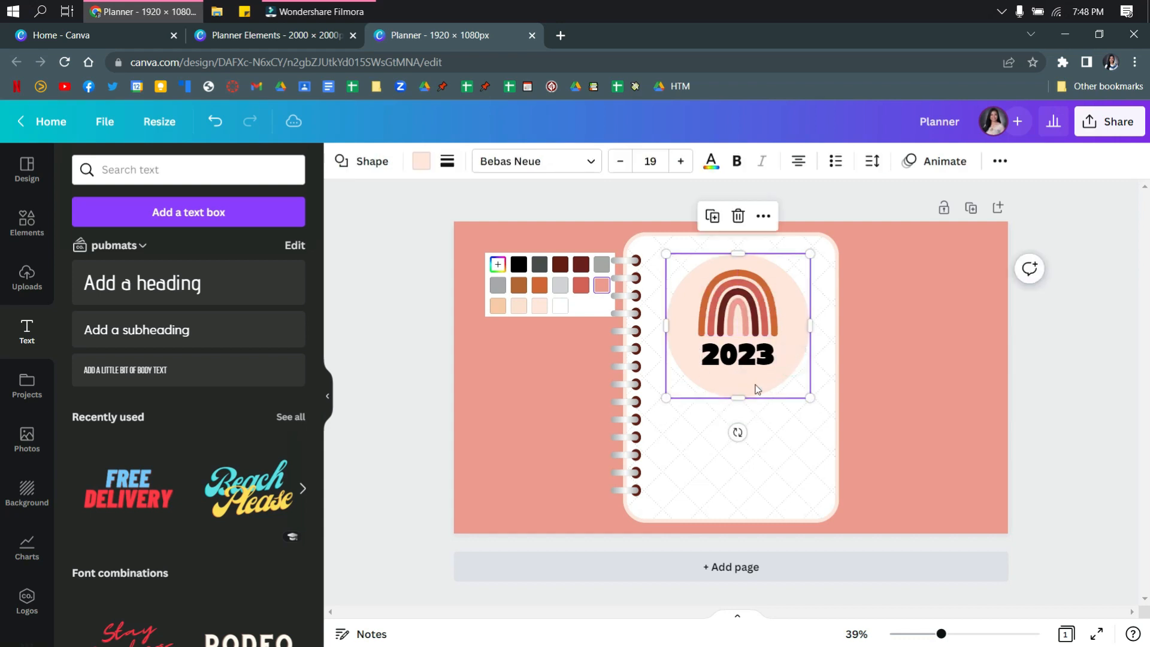
Add another text box in the Lemonade Display font reading "planner"
left_click(178, 213)
left_click(387, 161)
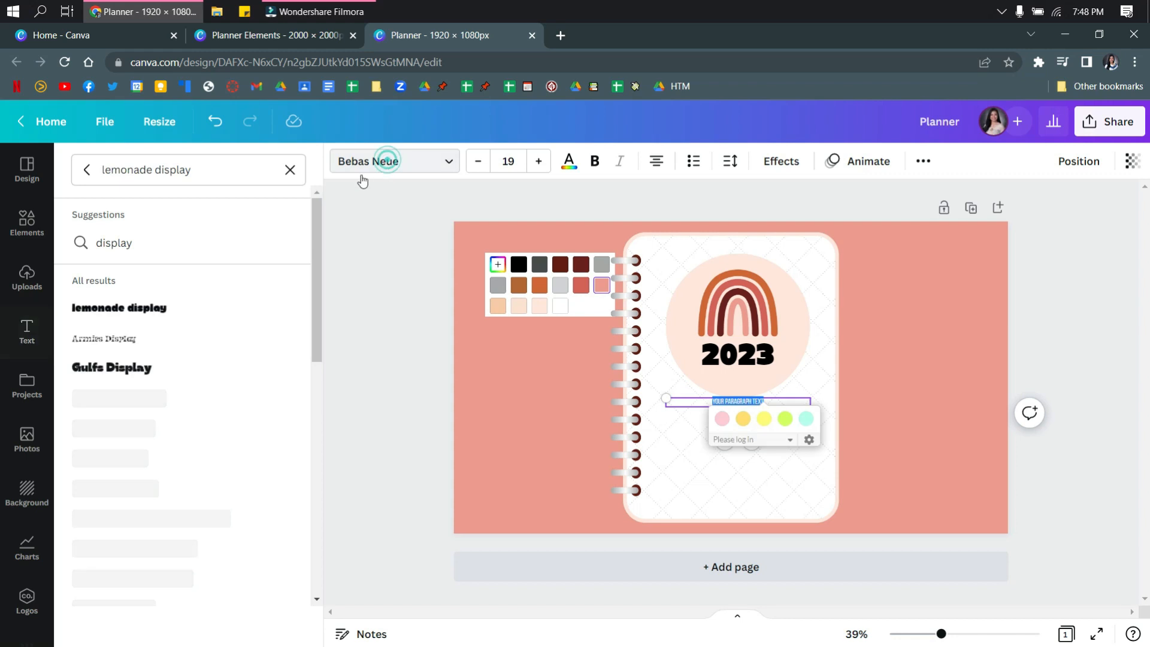
left_click(159, 311)
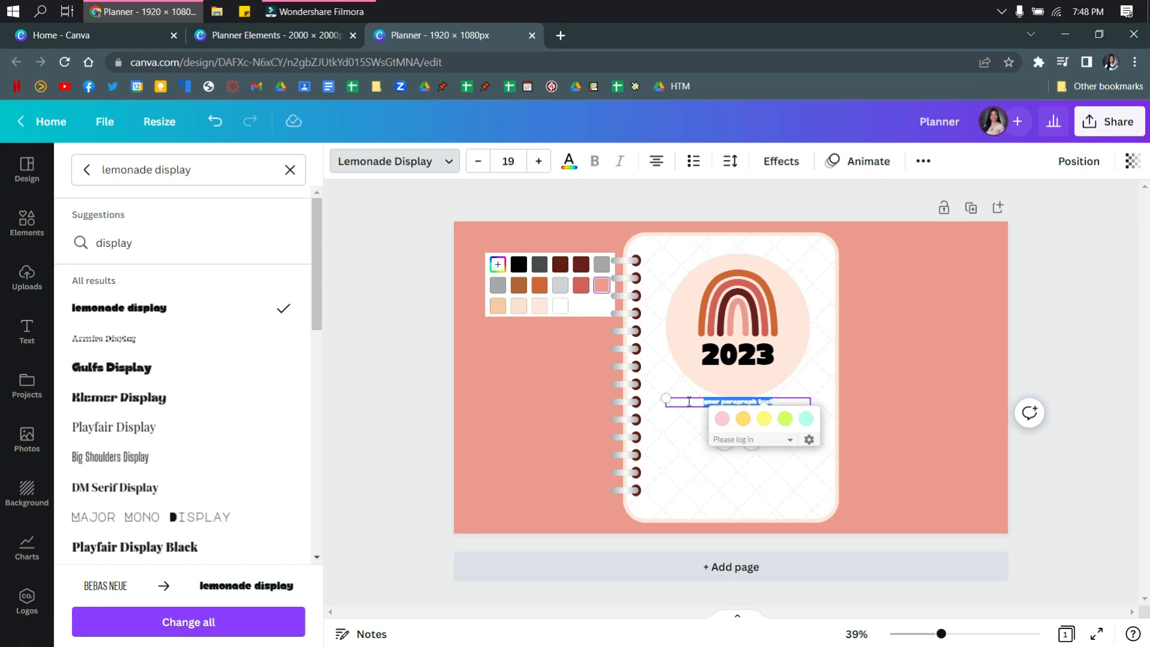
type("planner")
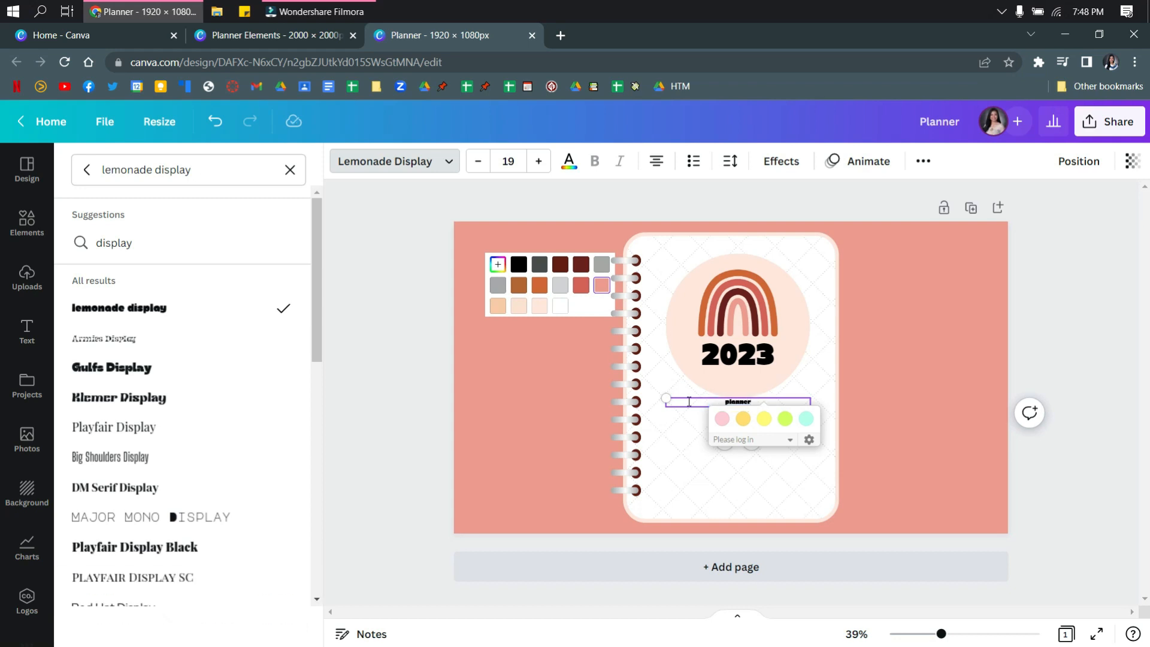
left_click(864, 340)
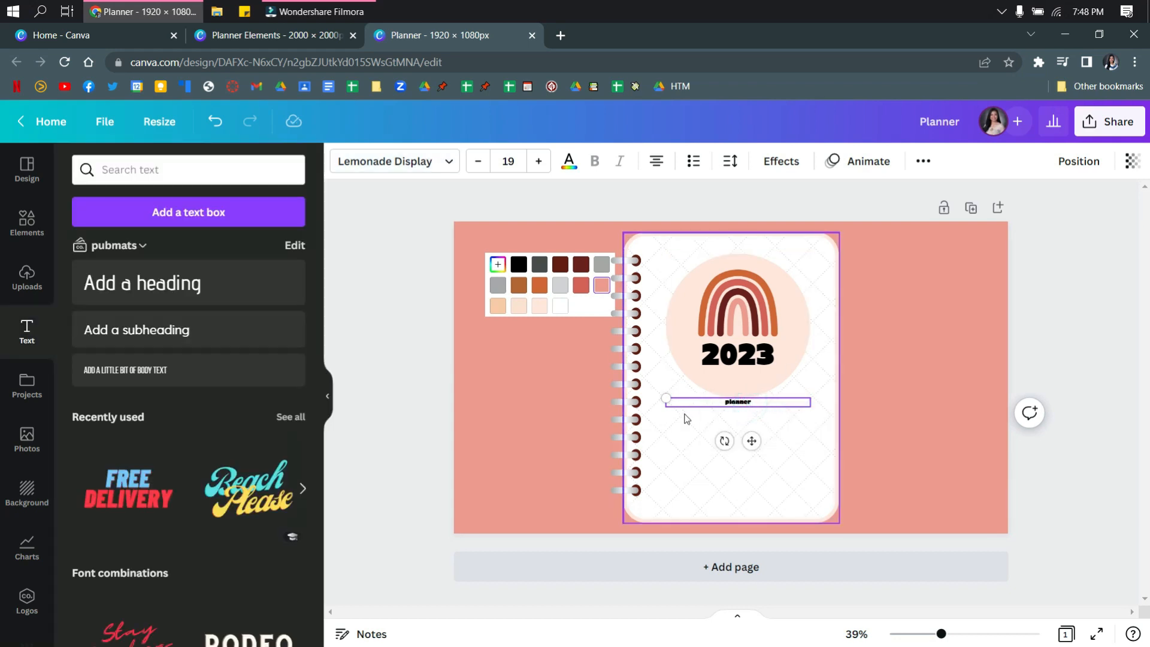
Enlarge the planner text to about font size 48.5 and place it directly below 2023 inside the circle
left_click_drag(666, 398, 738, 399)
left_click_drag(788, 439, 755, 425)
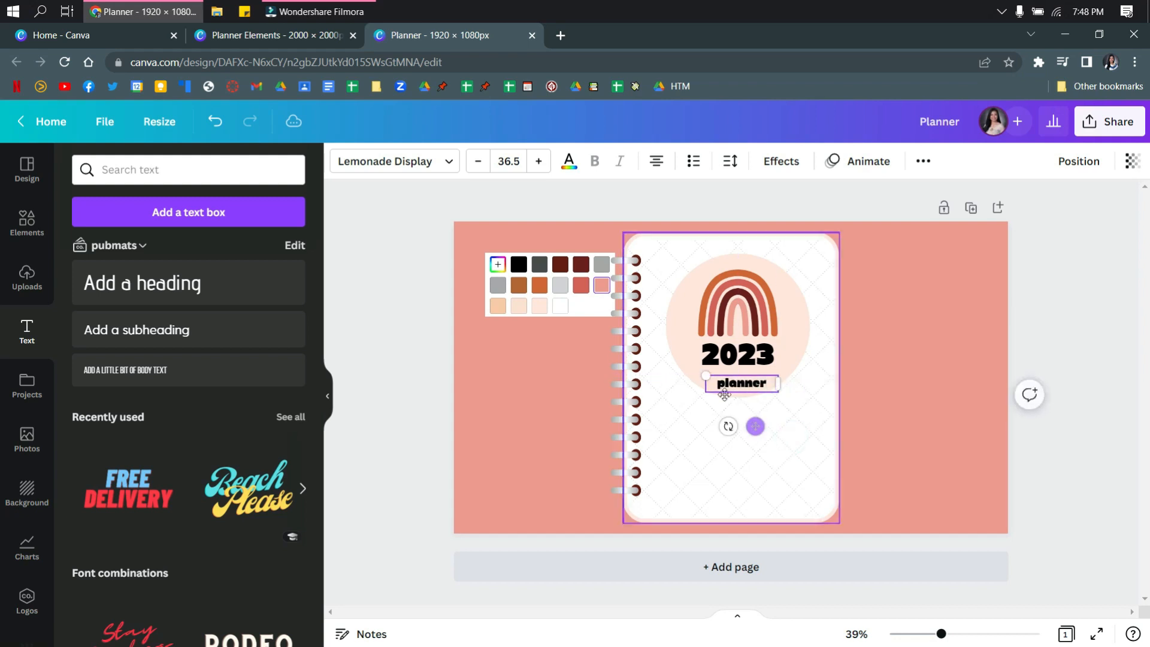
mouse_move(704, 382)
left_mouse_down()
mouse_move(723, 383)
mouse_move(703, 367)
left_mouse_up()
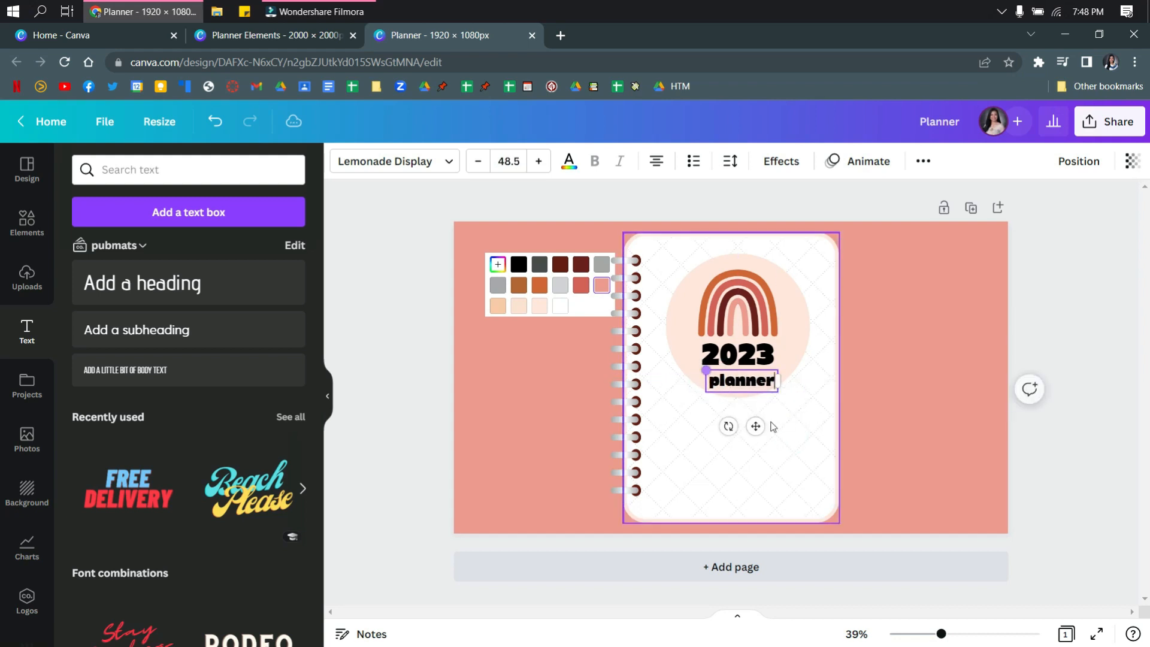
left_click_drag(755, 426, 759, 418)
left_click(844, 441)
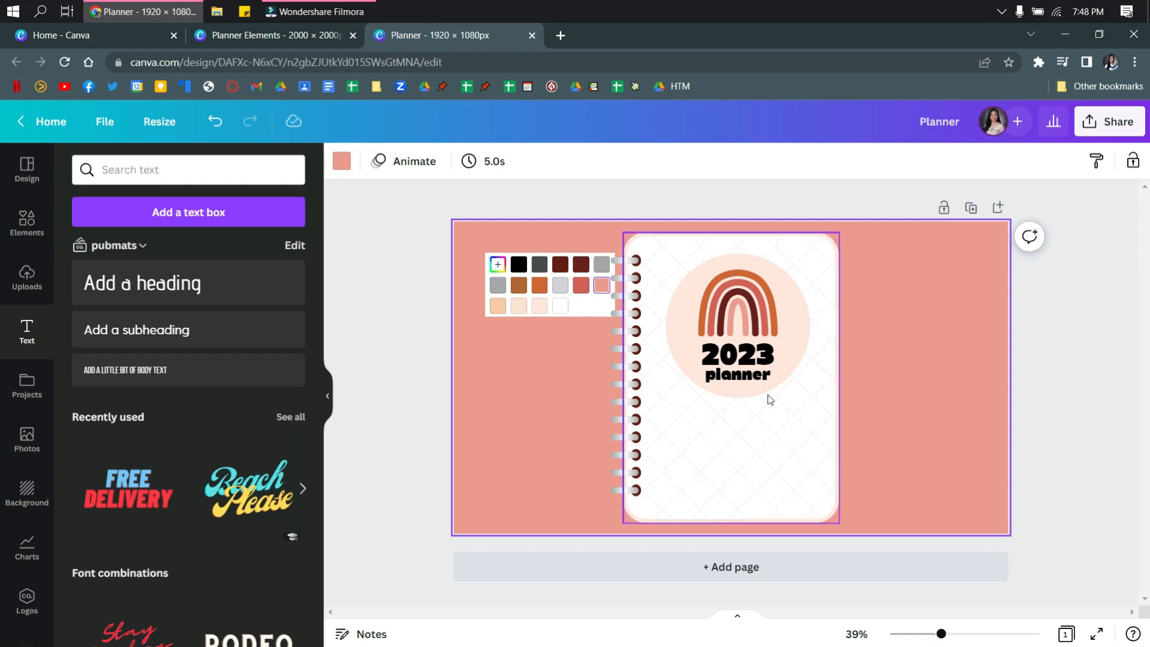
Fine-tune the planner text to about font size 51 and centre it horizontally under 2023
left_click(752, 377)
left_click_drag(700, 365, 697, 362)
left_click_drag(749, 422, 751, 425)
left_click_drag(750, 425, 753, 424)
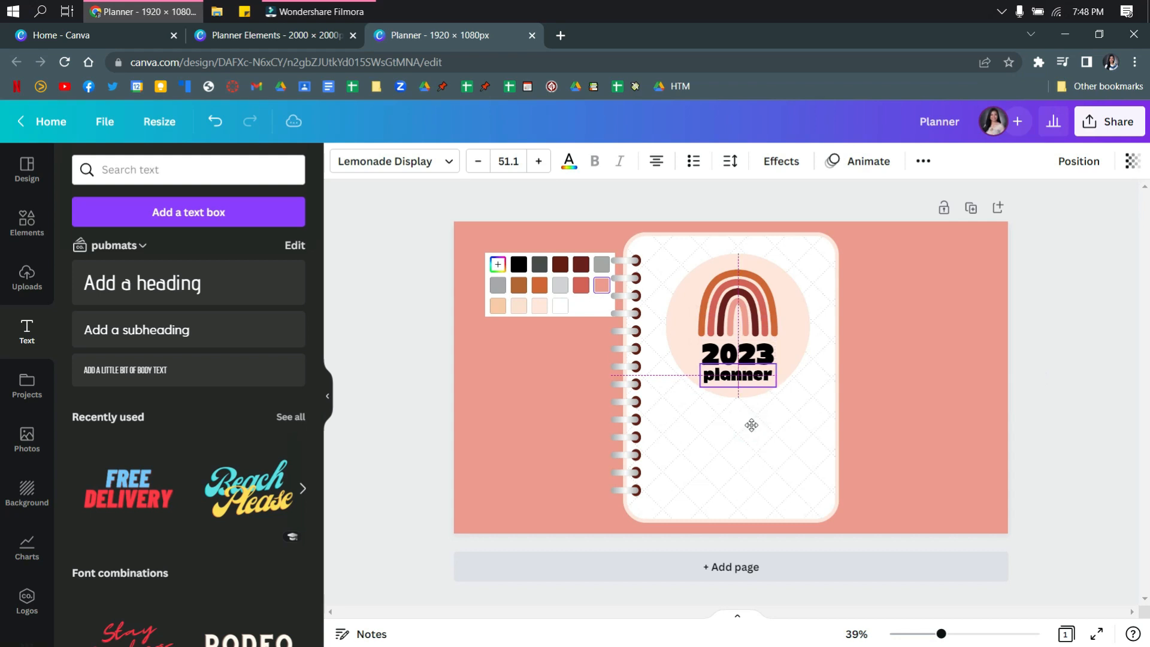
left_click(821, 421)
Colour the 2023 text dark maroon #631D13, sampled from the palette image on the page
left_click(746, 357)
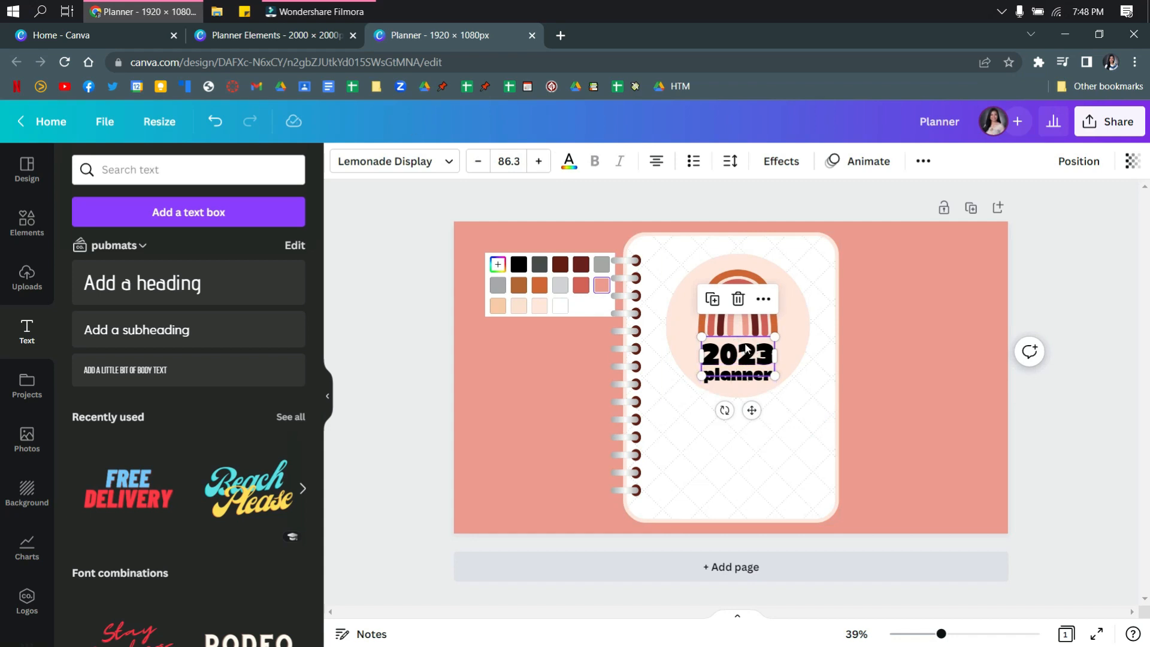
left_click(569, 161)
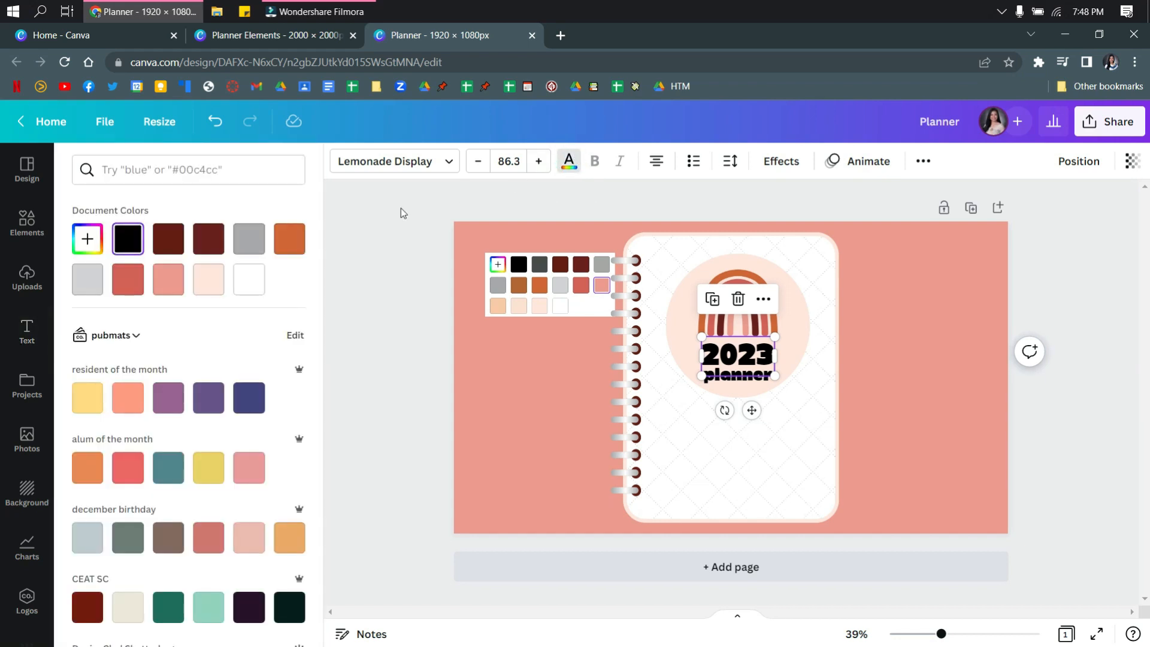
left_click(82, 235)
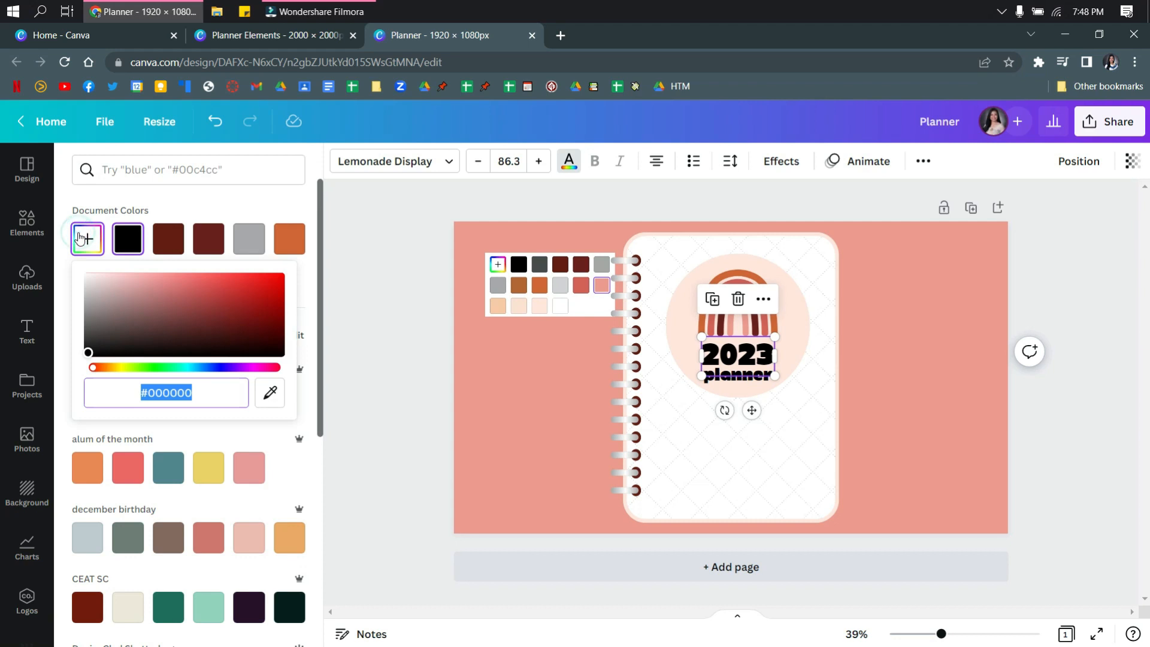
left_click(282, 398)
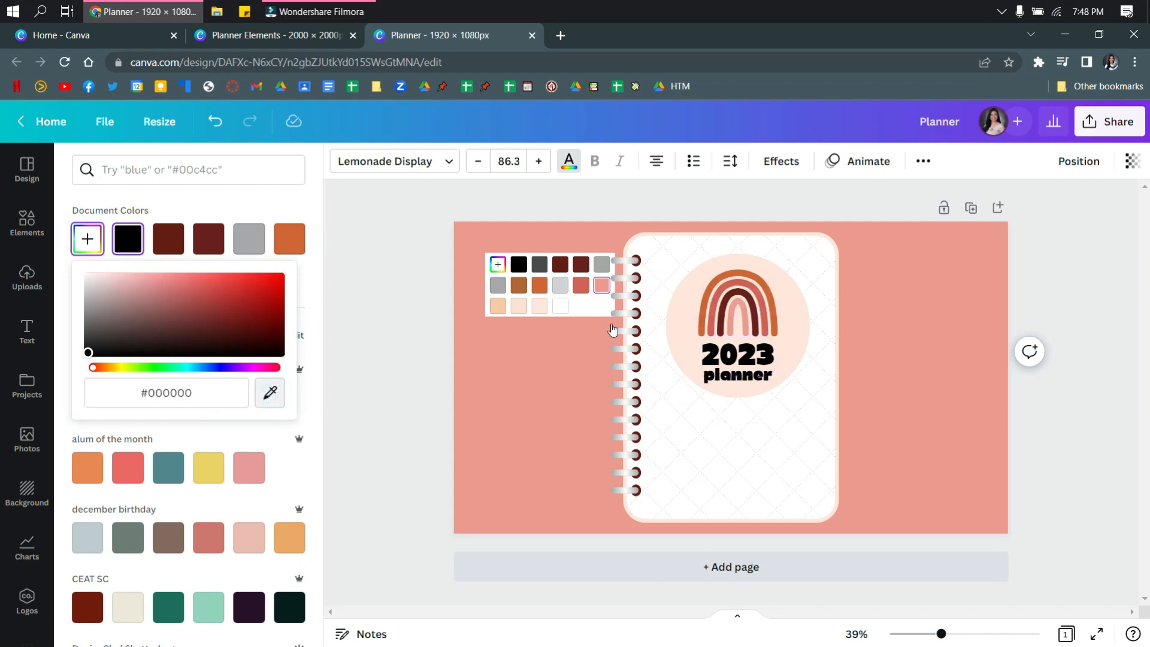
left_click(560, 263)
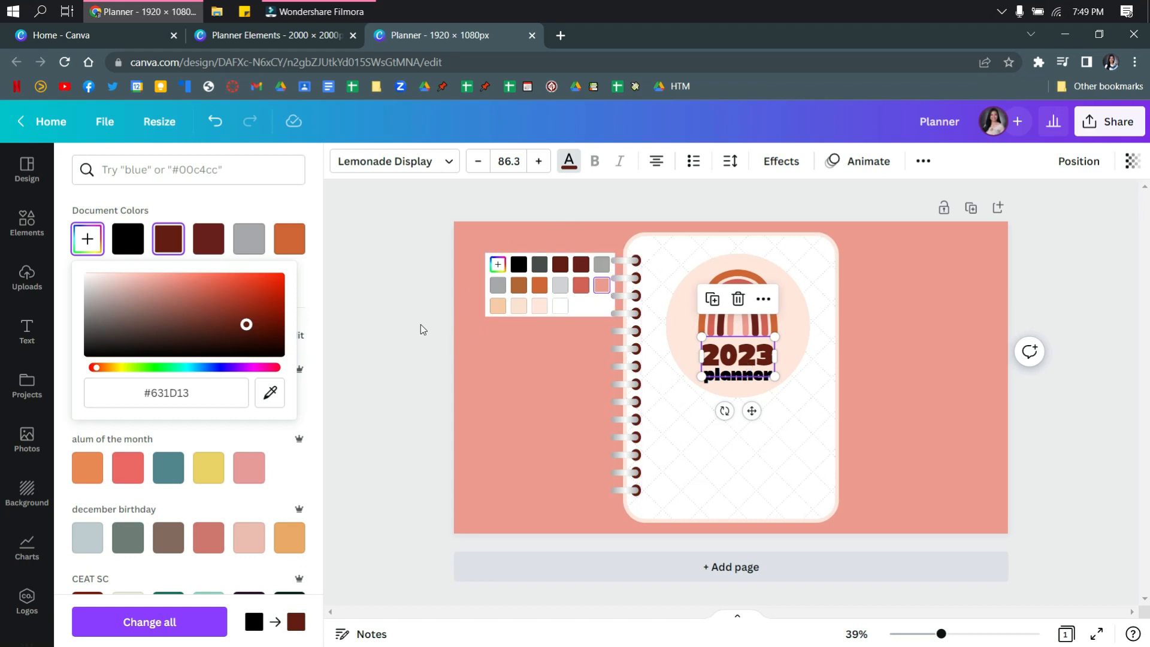
left_click(806, 412)
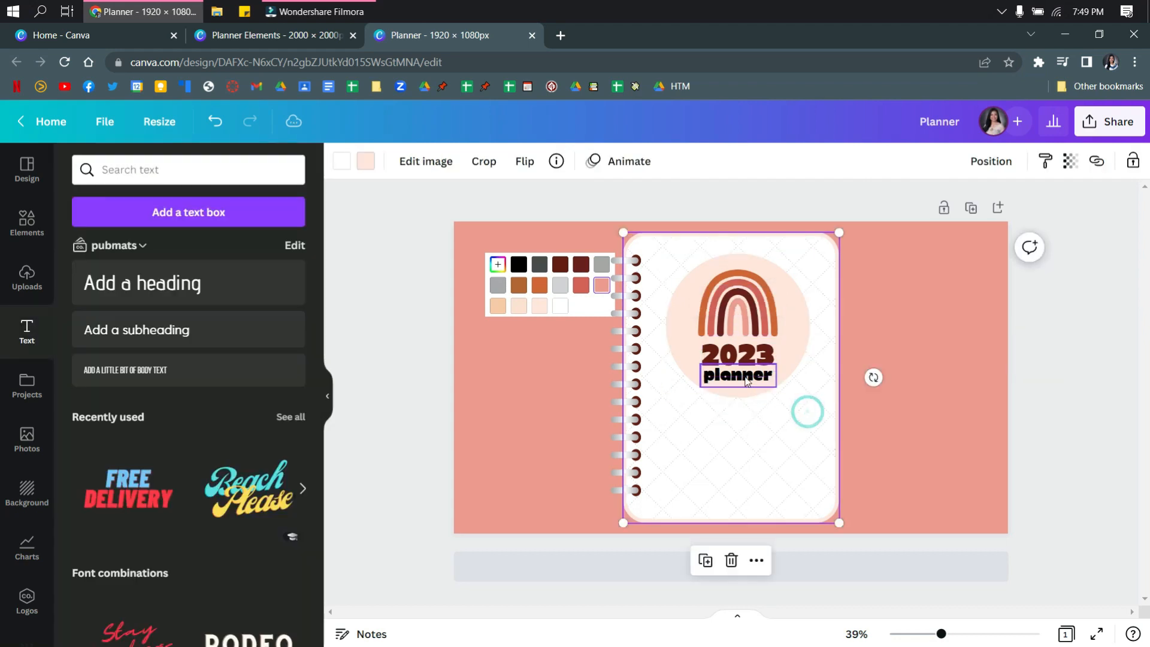
Recolour the planner text with the dark maroon document colour to match 2023
left_click(744, 376)
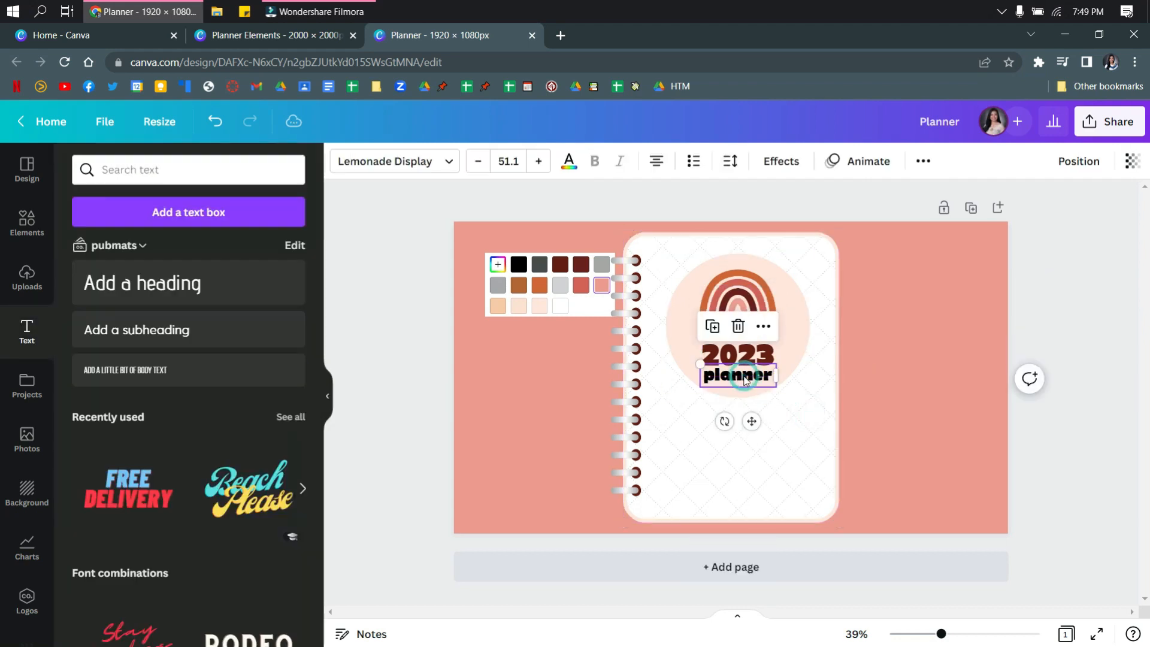
left_click(567, 163)
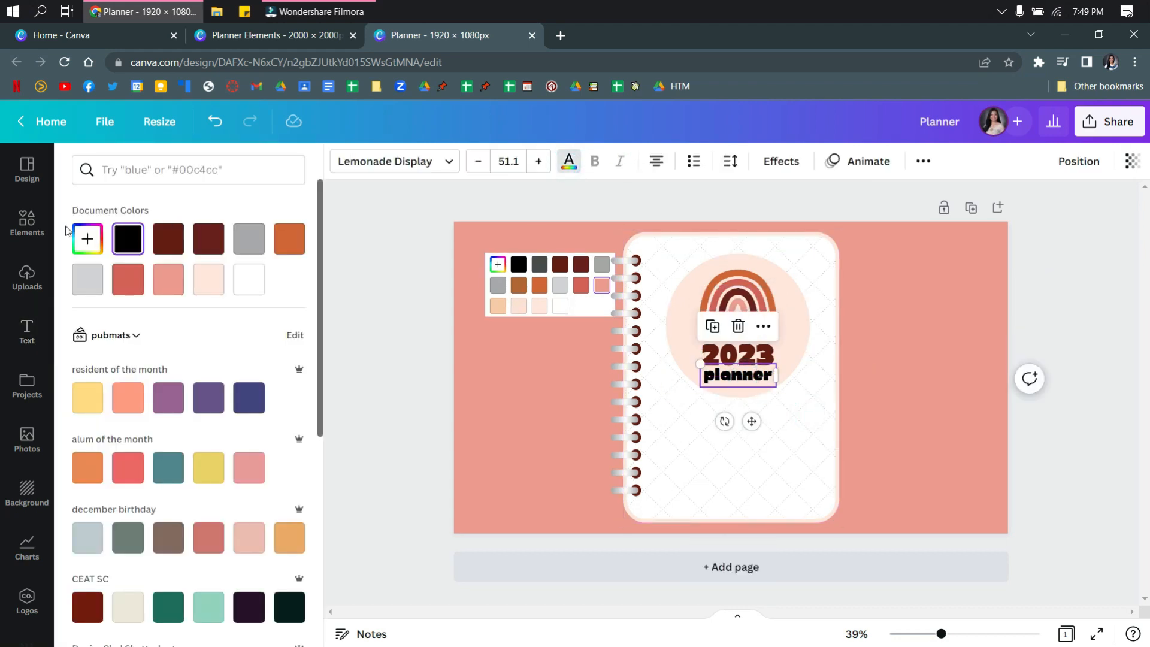
left_click(168, 240)
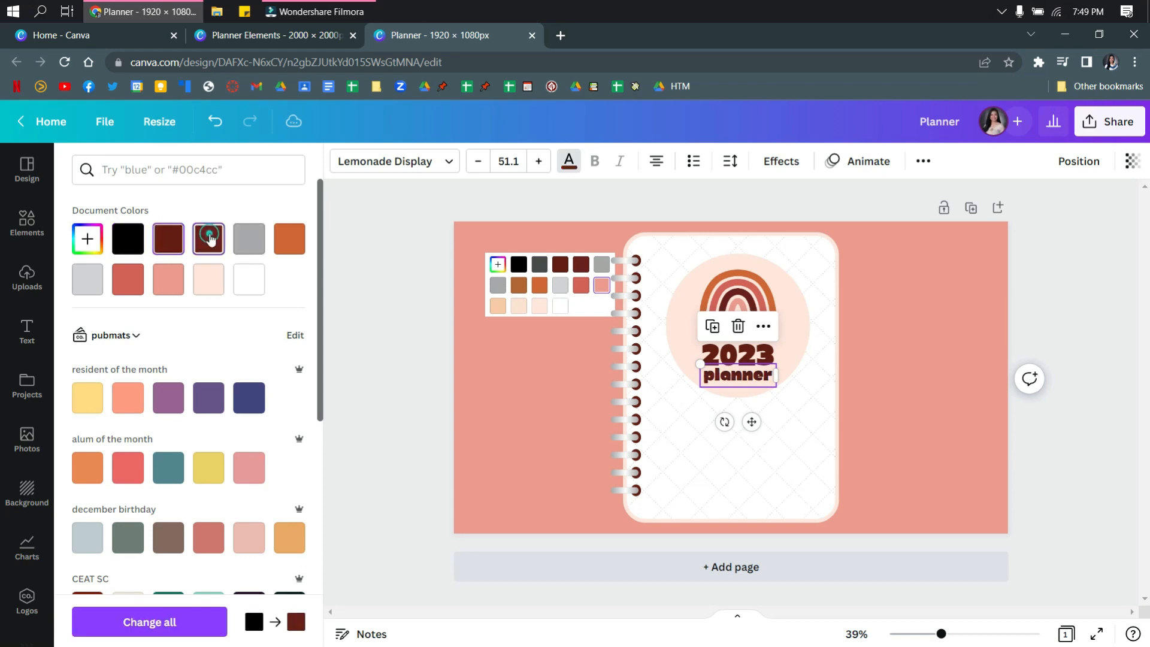
left_click(512, 396)
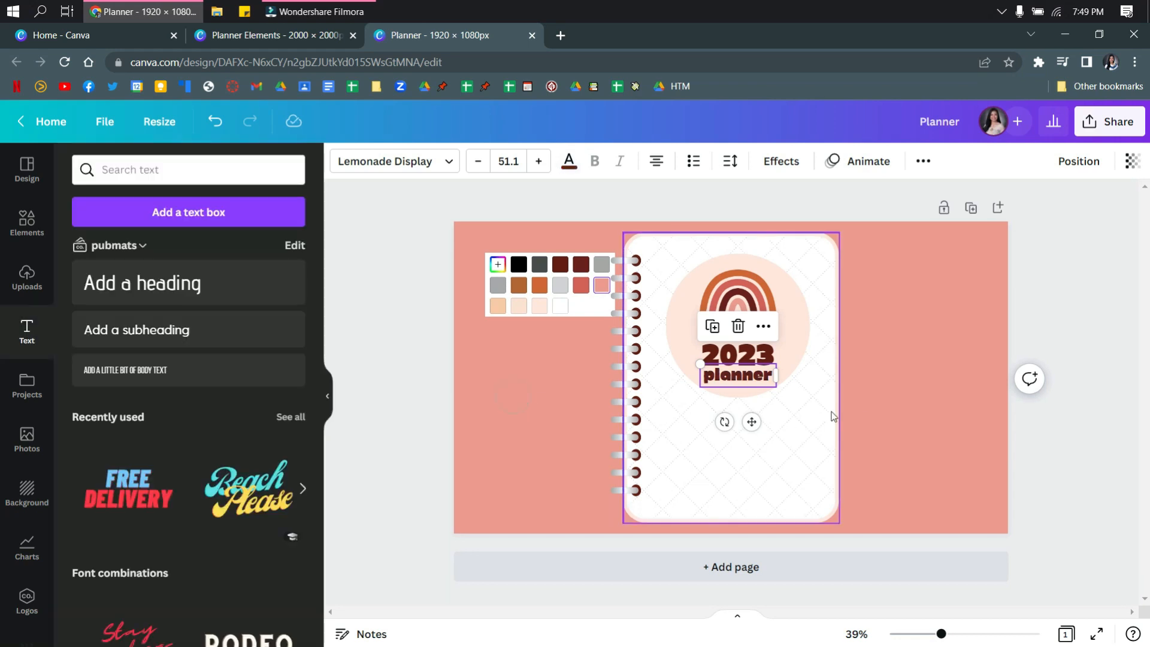
left_click(882, 404)
Move the palette image to the page's lower-left corner and copy the flowers graphic from page 1 of the Planner Elements design
left_click_drag(574, 305, 555, 496)
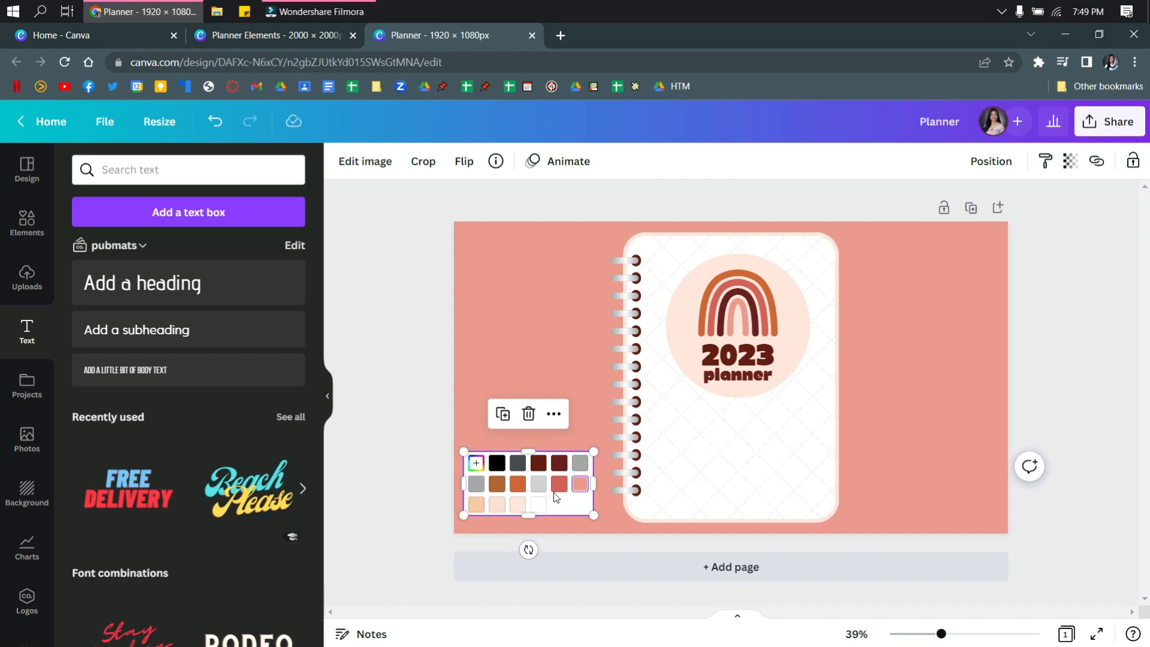
left_click(317, 36)
scroll(574, 376, "up", 8)
left_click(657, 384)
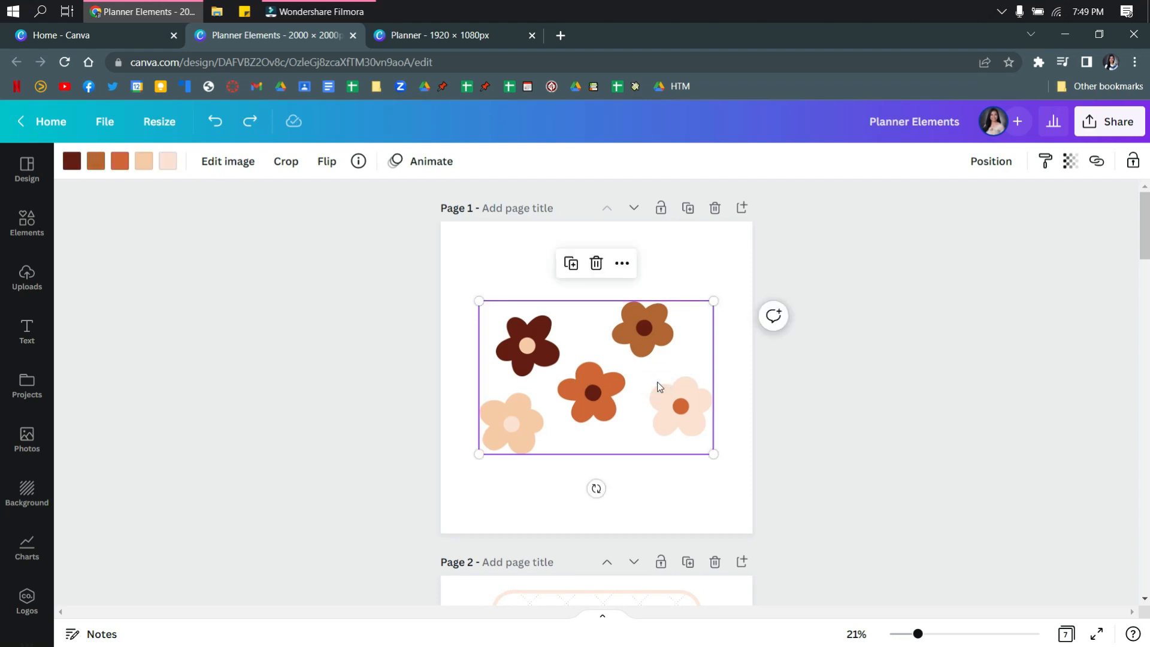
Paste the flowers onto the Planner page, shrink them to about 40% and place them overhanging the page's upper-left corner
left_click(397, 38)
left_click(486, 241)
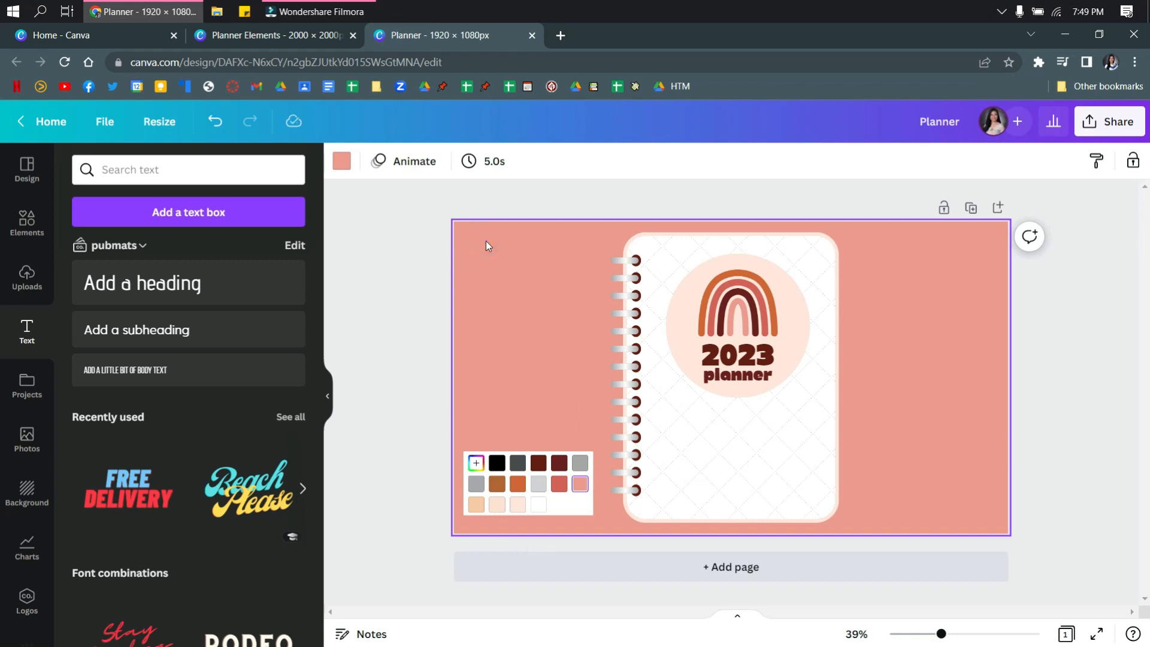
key("ctrl+v")
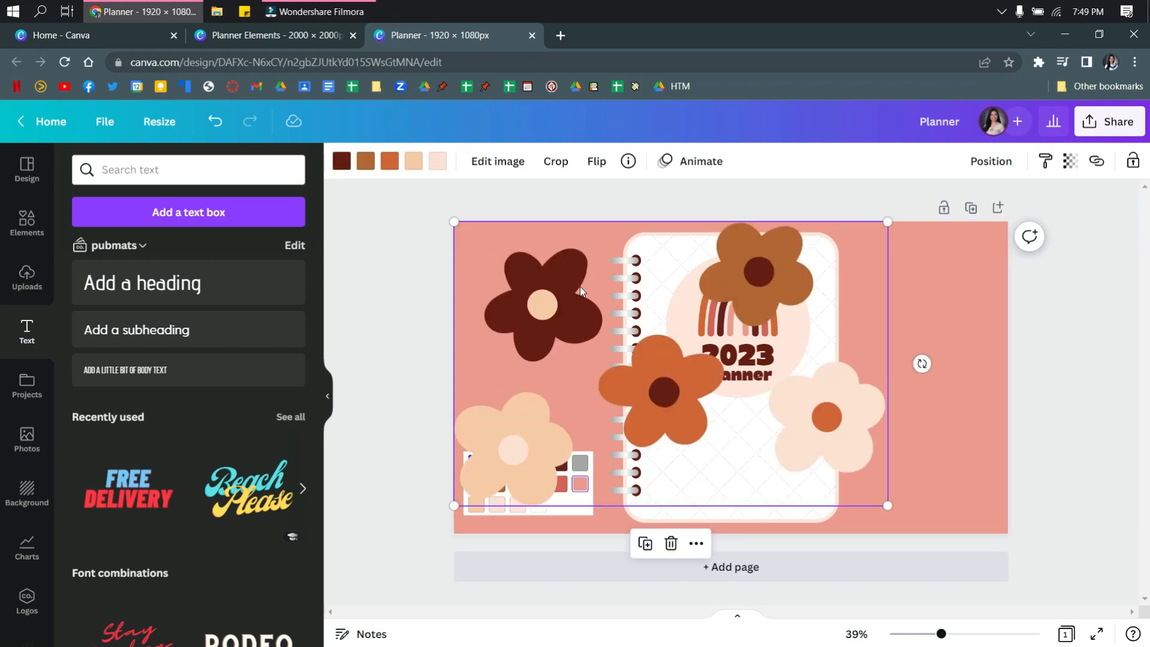
left_click_drag(545, 341, 574, 338)
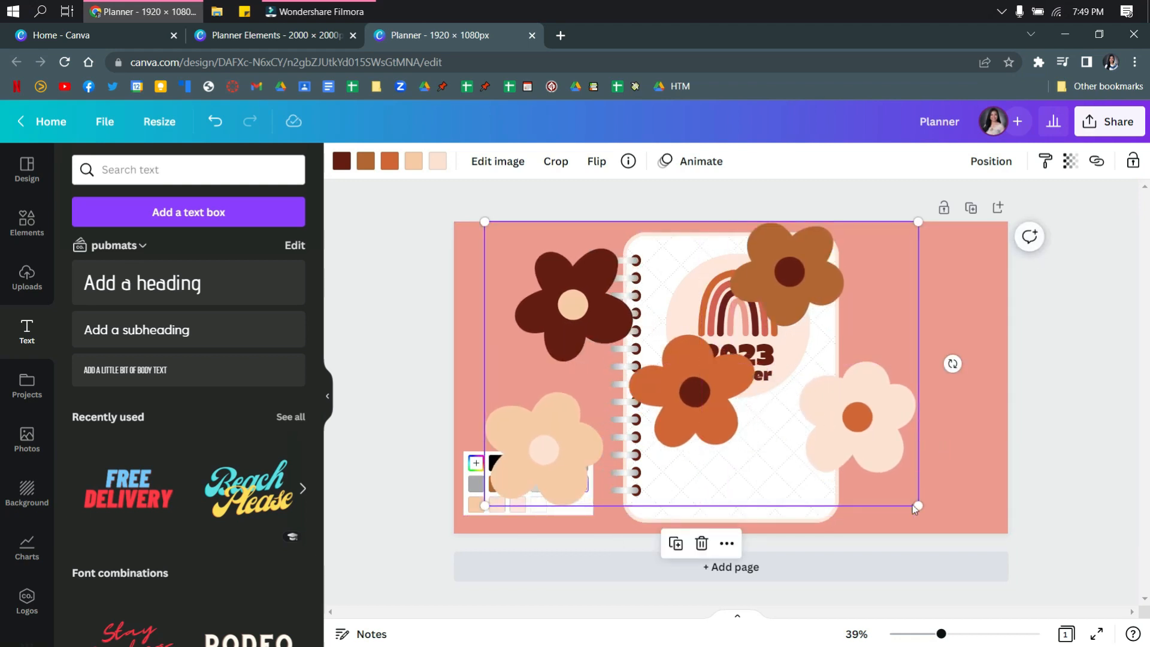
left_click_drag(917, 505, 650, 331)
left_click_drag(562, 276, 495, 271)
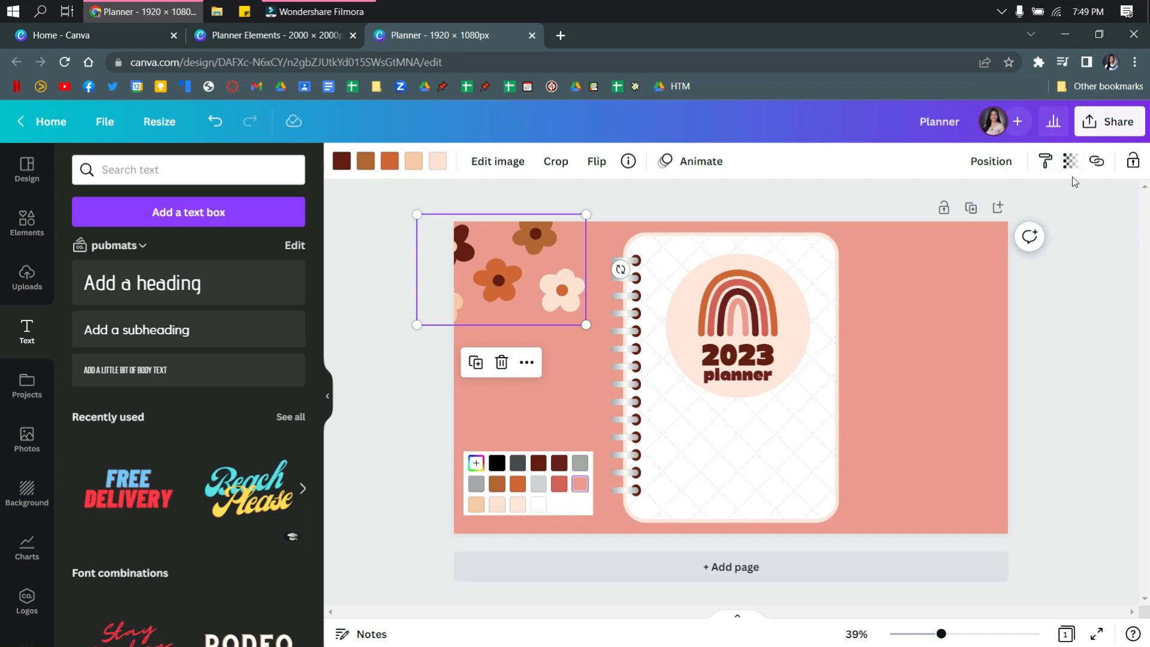
Set the transparency of the upper-left flowers to 25
left_click(1071, 160)
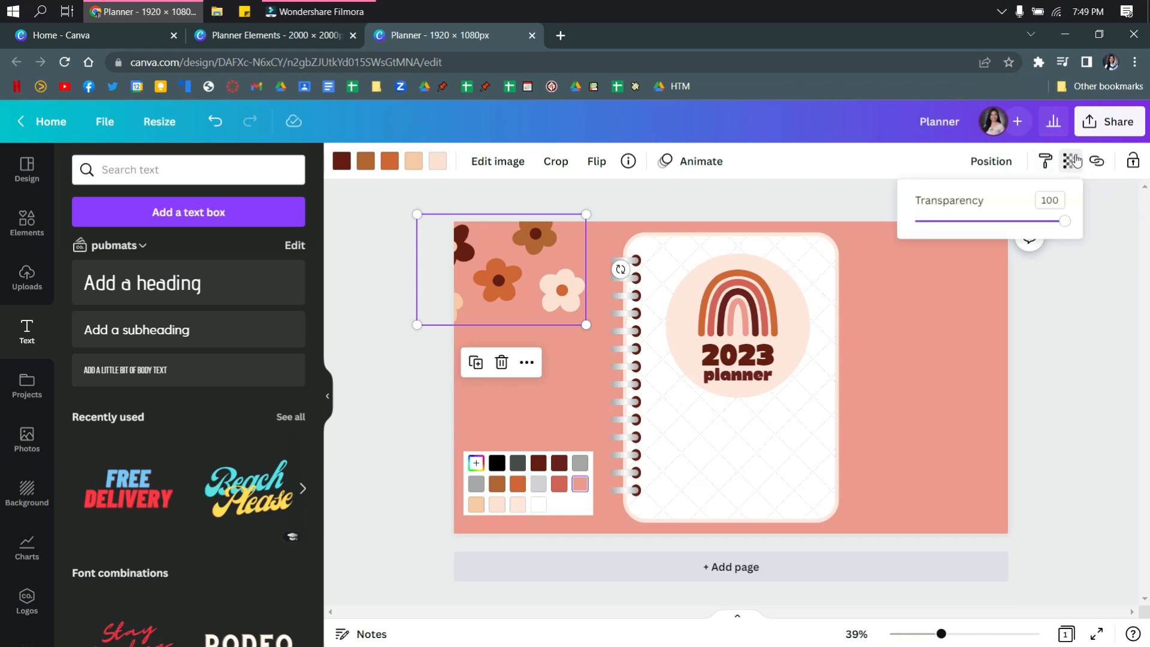
double_click(1052, 201)
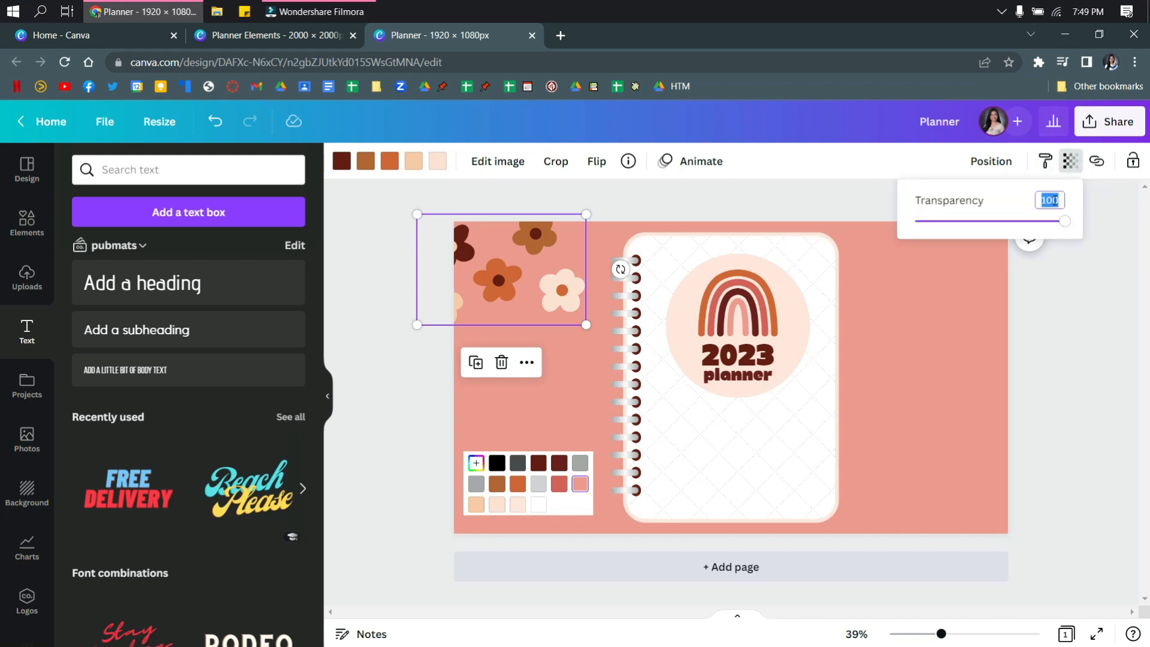
type("25")
key("Return")
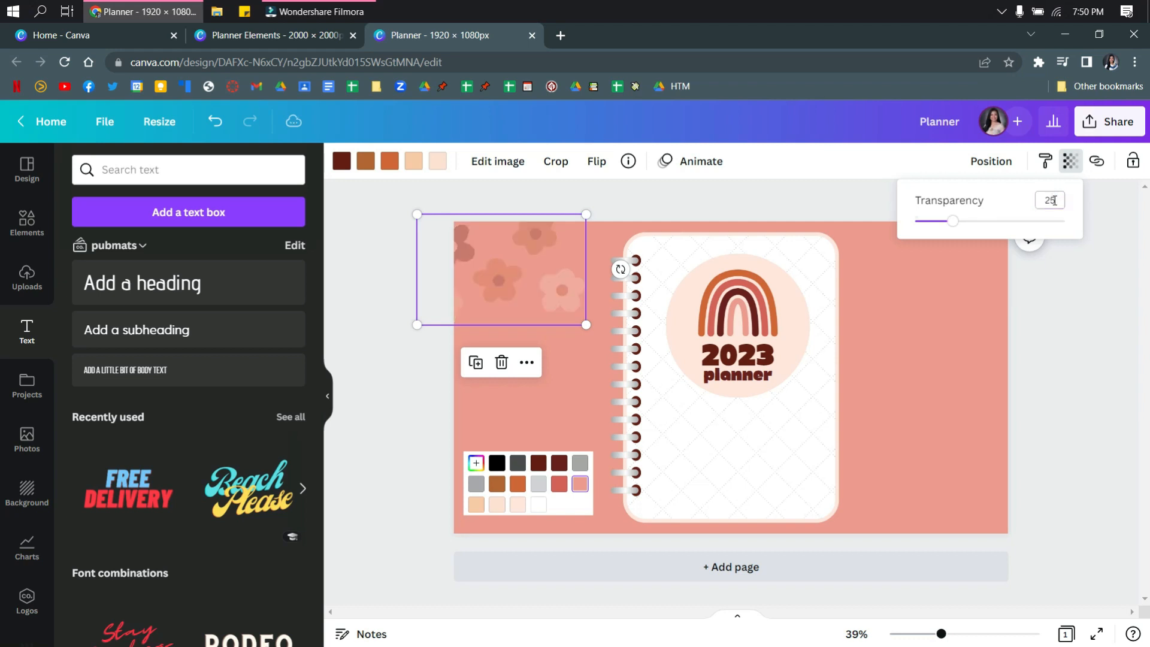
left_click(971, 400)
Duplicate the faded flowers and place the copy overhanging the page's lower-right corner
left_click(519, 271)
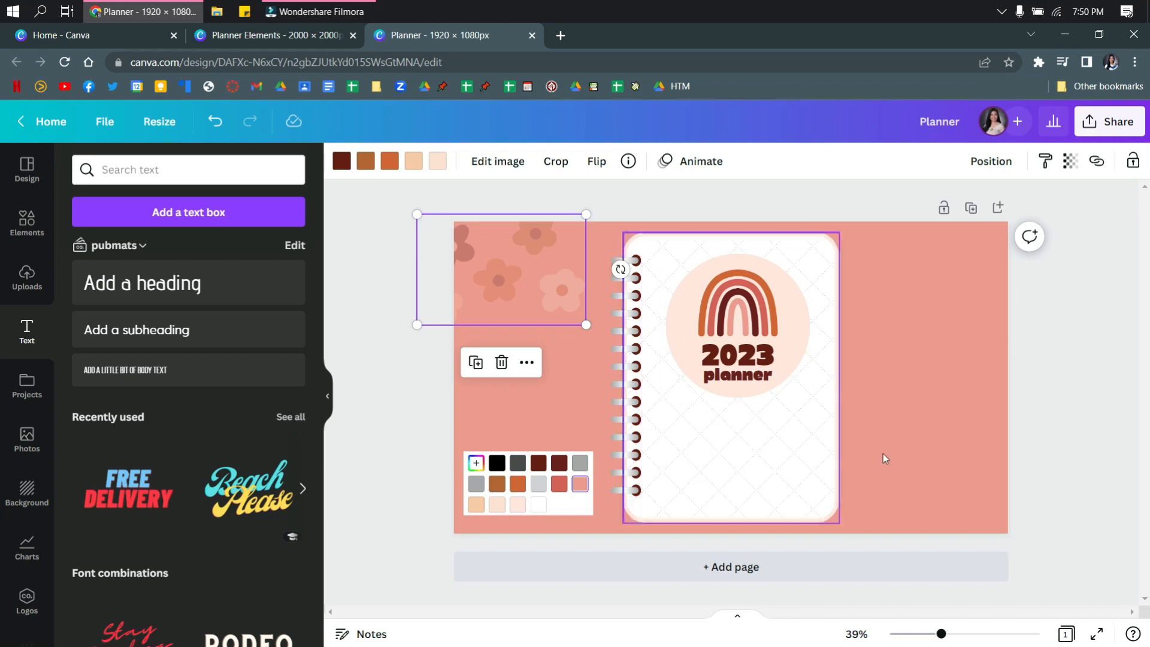
left_click(911, 471)
key("ctrl+v")
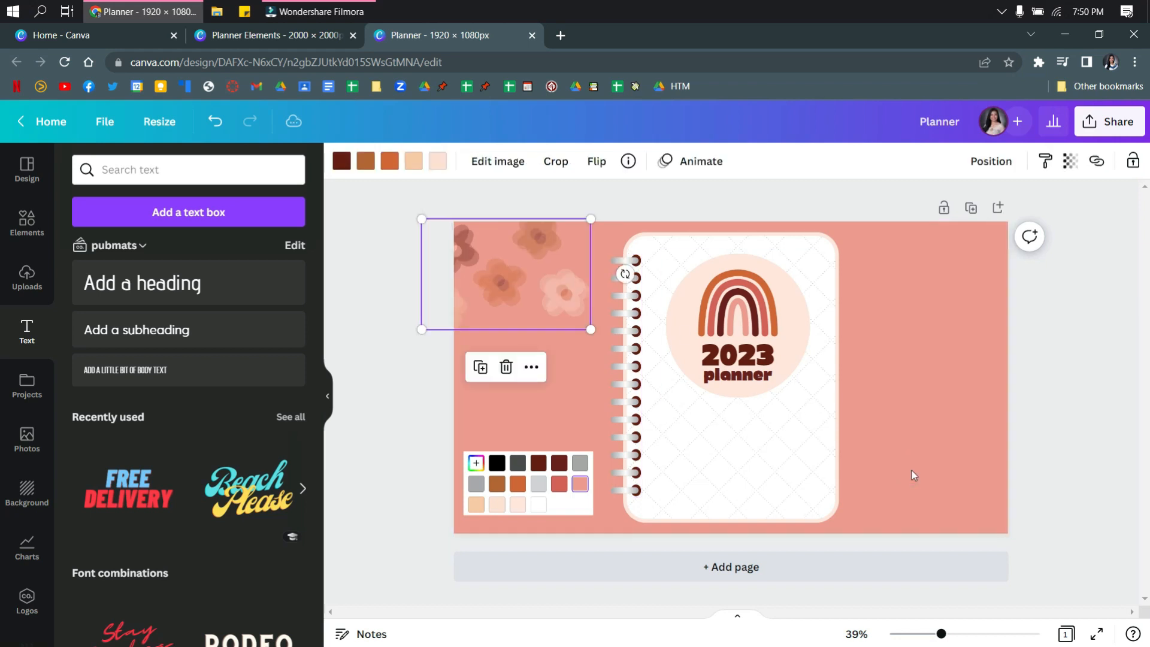
left_click_drag(519, 267, 960, 494)
left_click(1049, 422)
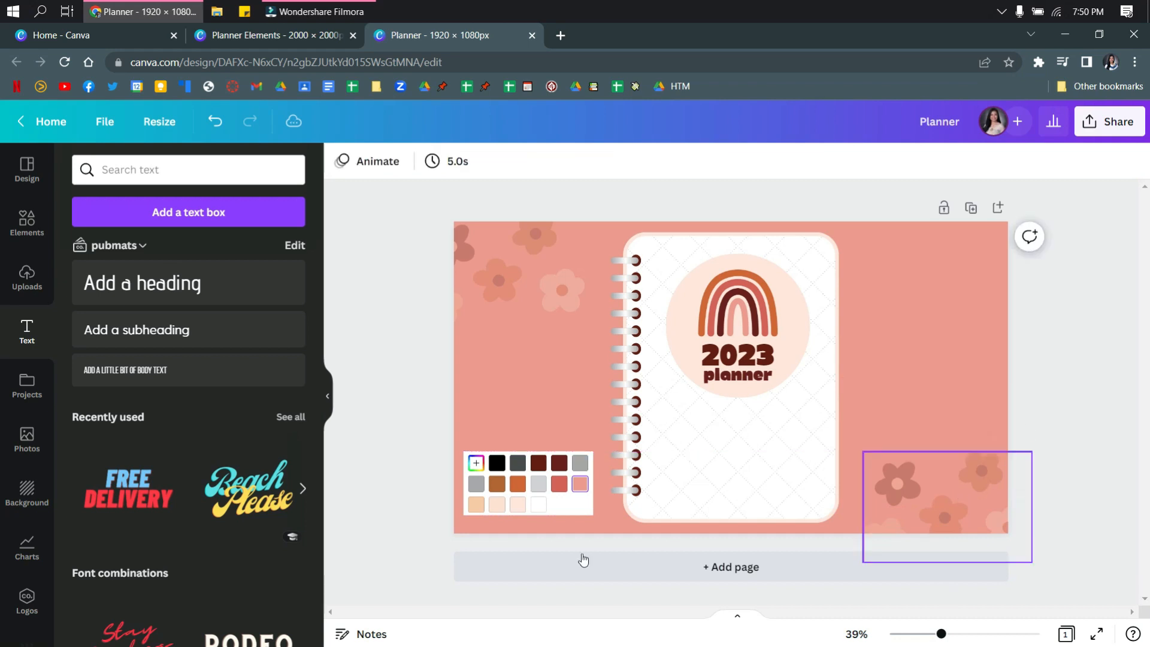
Delete the palette image from the cover and add a second page to the Planner design
left_click(556, 497)
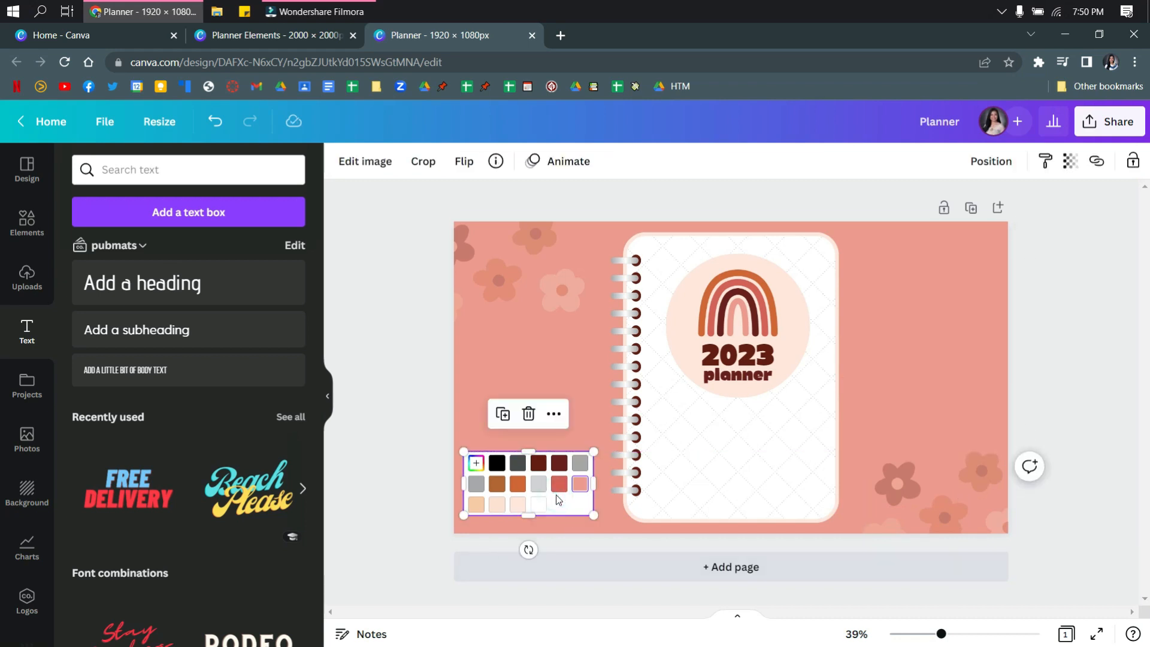
key("Delete")
left_click(564, 568)
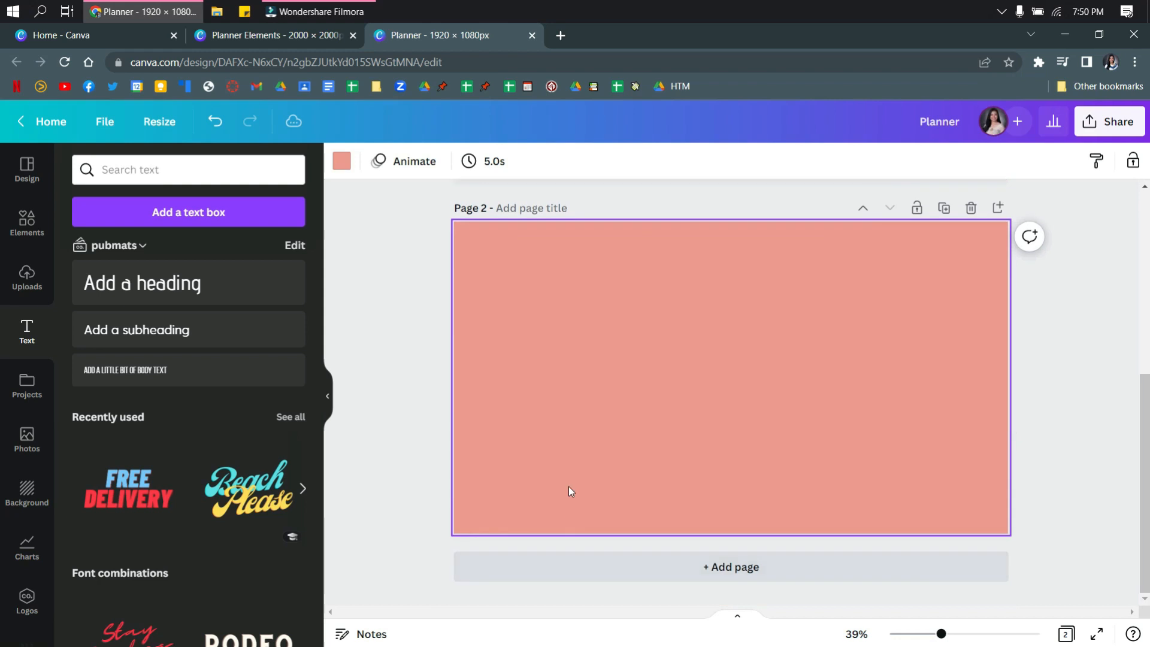
Paste the color palette image onto page 2 and place it near the page's upper-left corner
key("ctrl+v")
left_click_drag(541, 486, 552, 283)
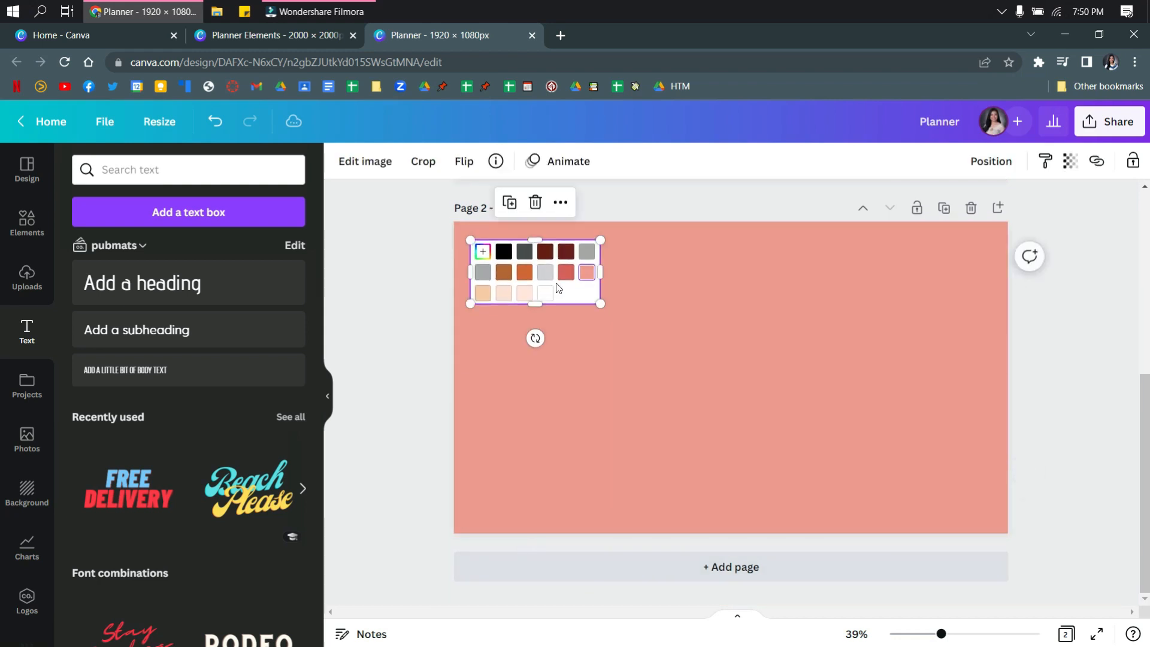
left_click(761, 428)
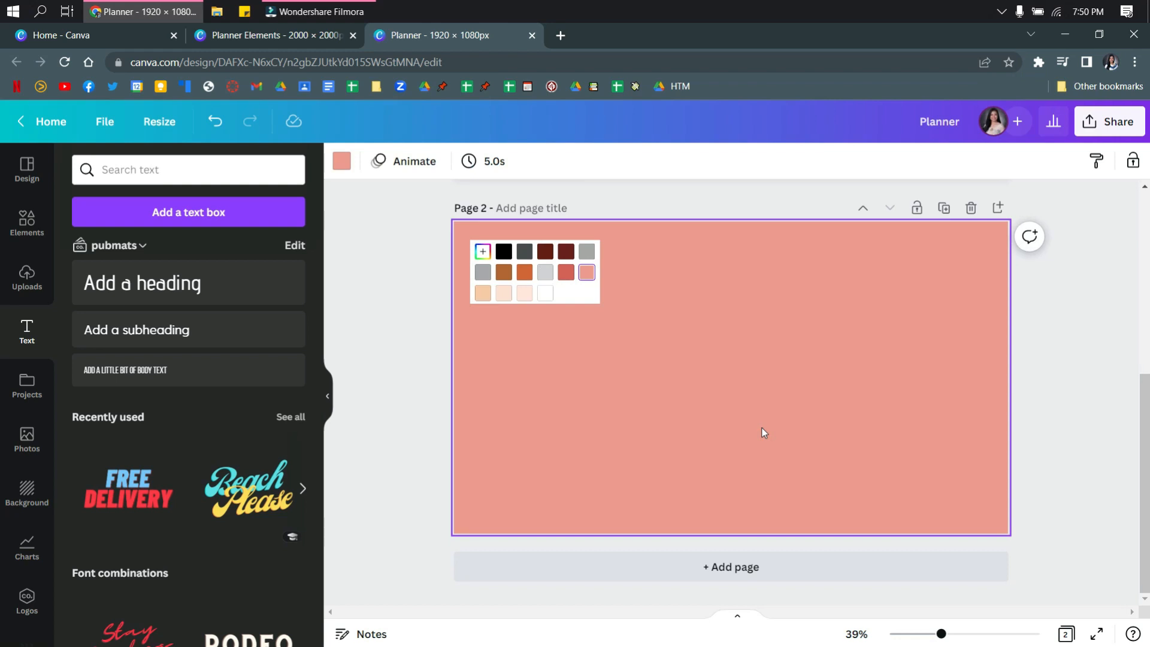
scroll(784, 423, "up", 5)
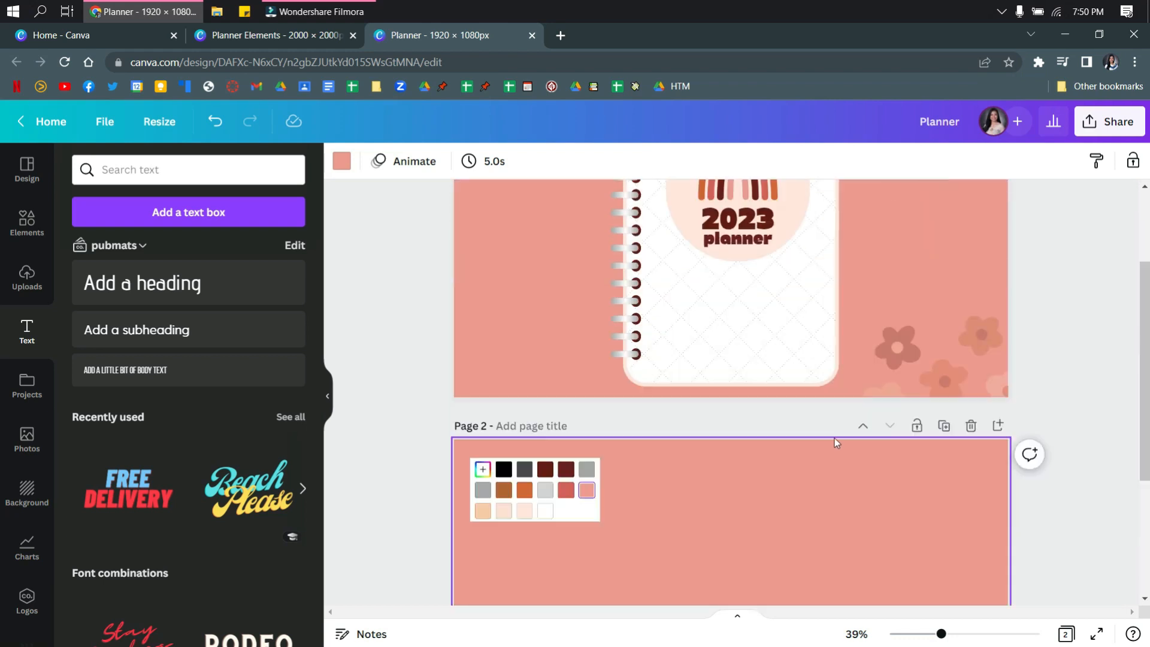
scroll(426, 379, "down", 5)
Copy the rounded peach sheet from page 6 of the Planner Elements design and paste it onto page 2 of the Planner design
left_click(267, 37)
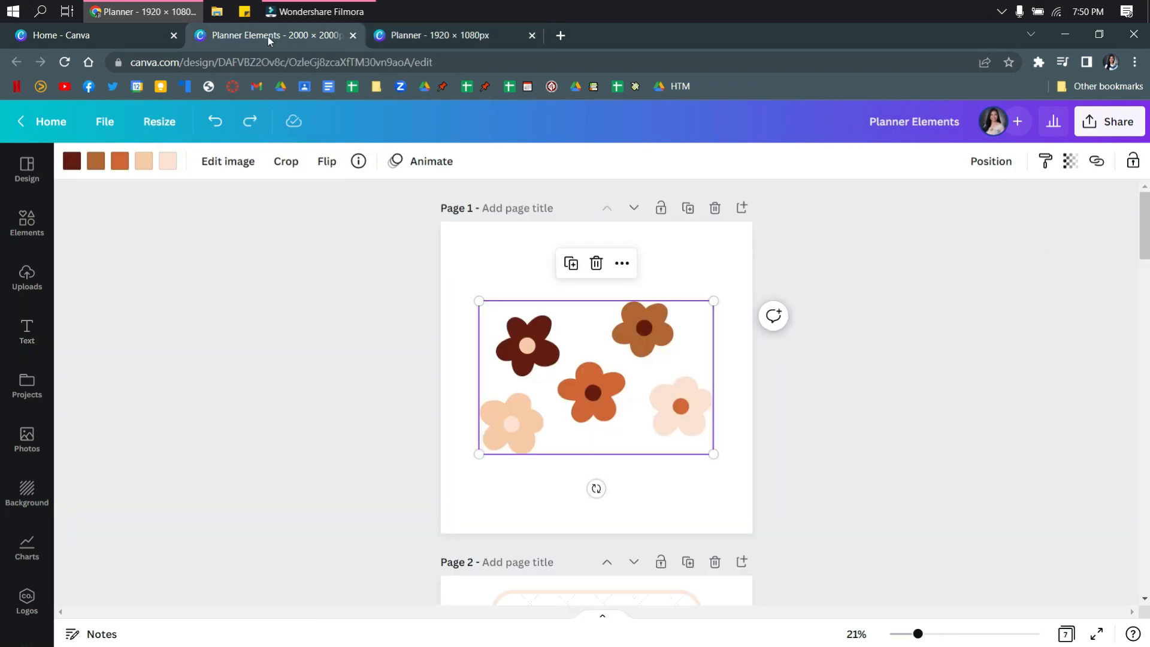
scroll(511, 350, "down", 7)
scroll(511, 352, "down", 15)
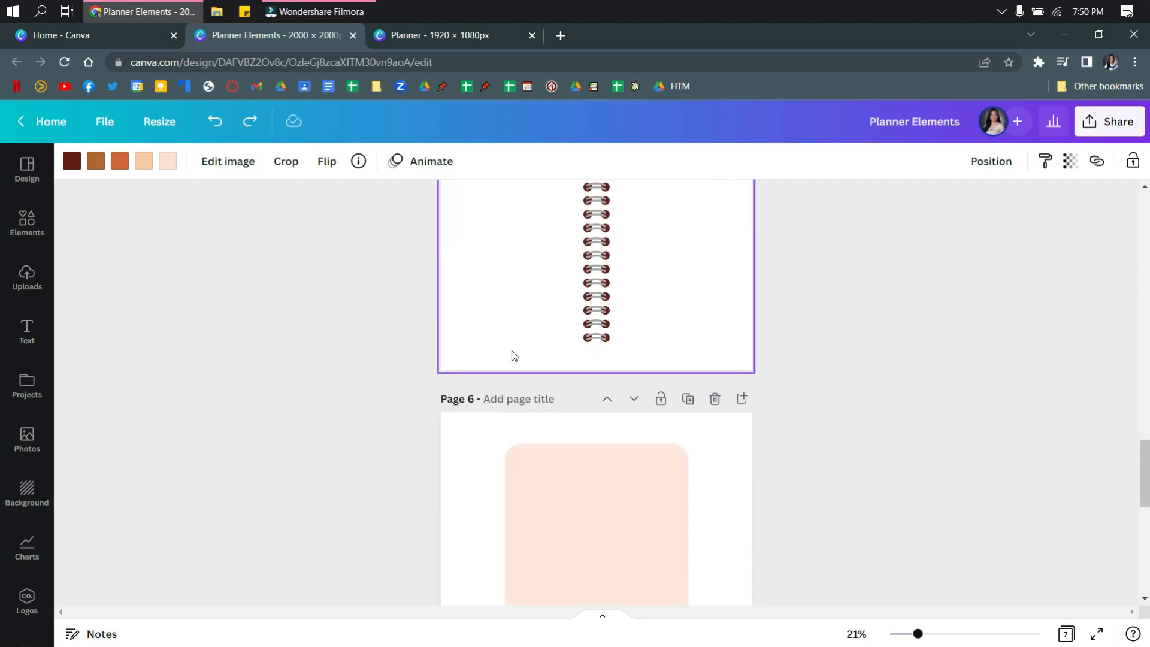
left_click(645, 258)
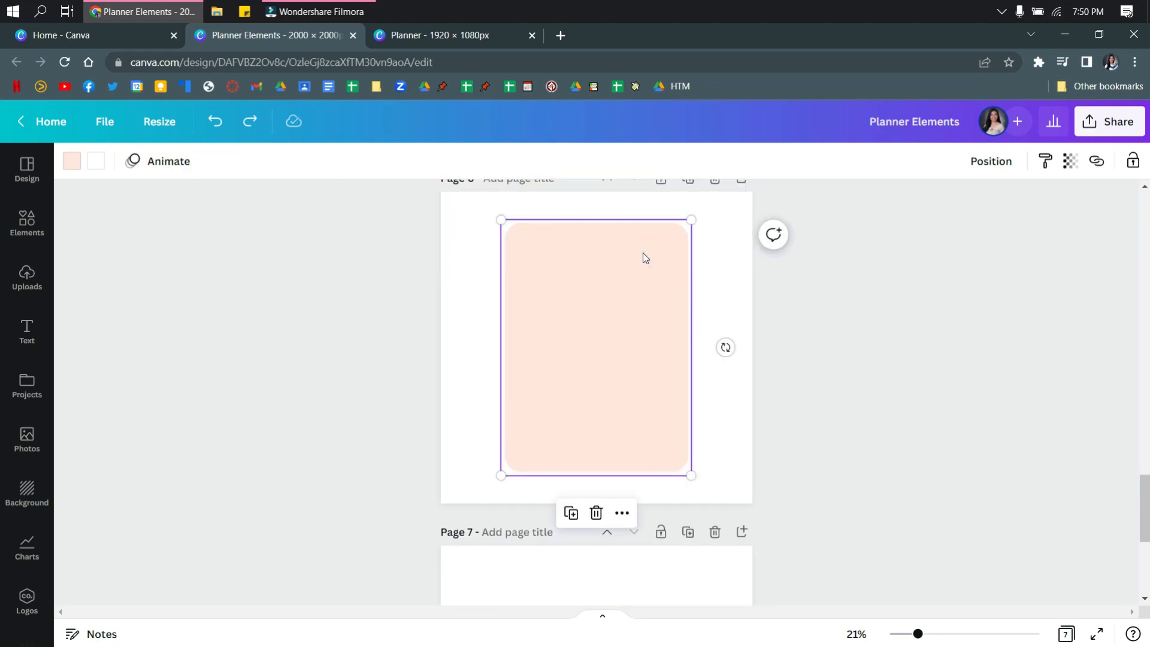
left_click(419, 35)
left_click(542, 296)
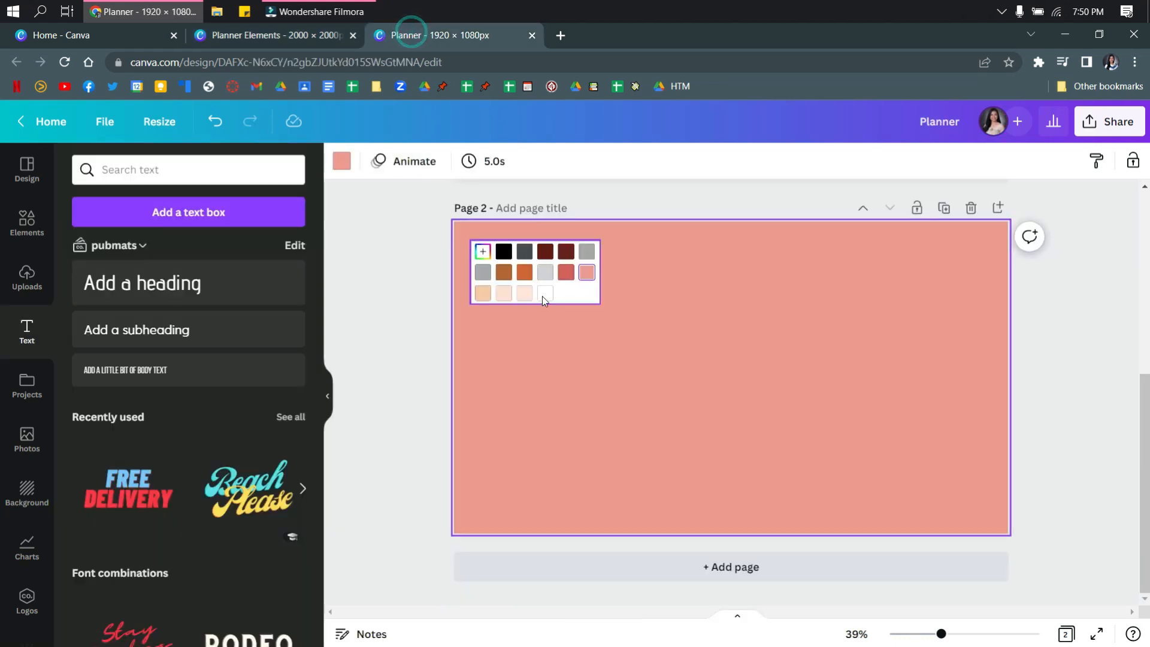
left_click(598, 350)
key("ctrl+v")
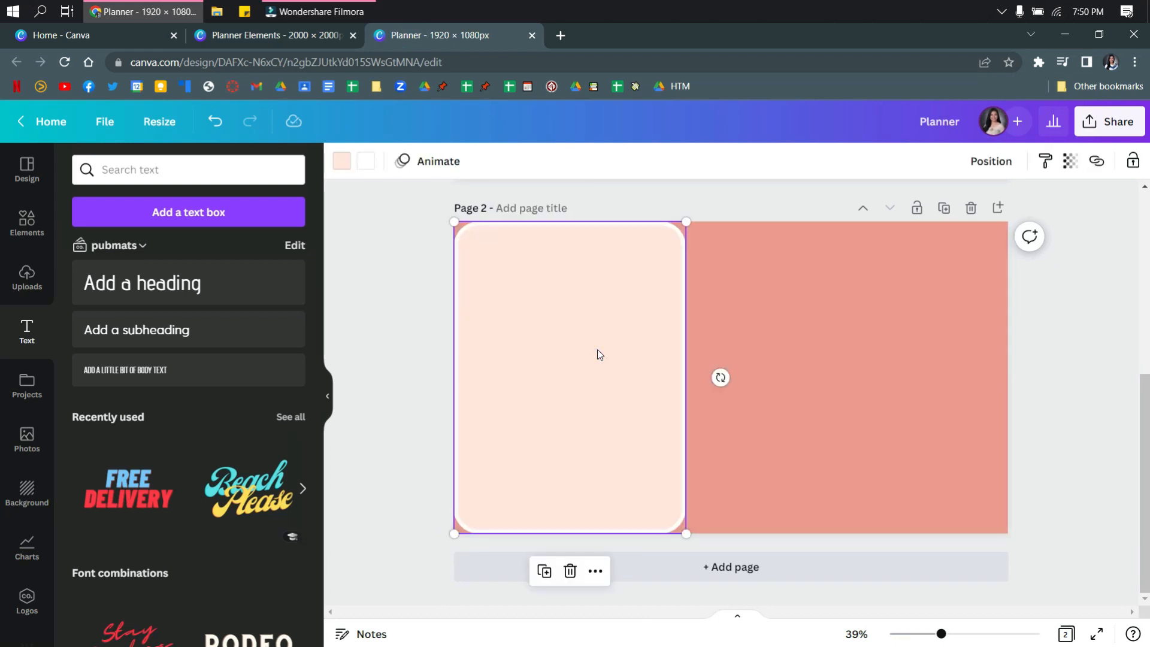
Shrink the peach sheet to fit inside the page height and place it on the left half of page 2
left_click_drag(454, 221, 479, 253)
left_click_drag(553, 306, 564, 291)
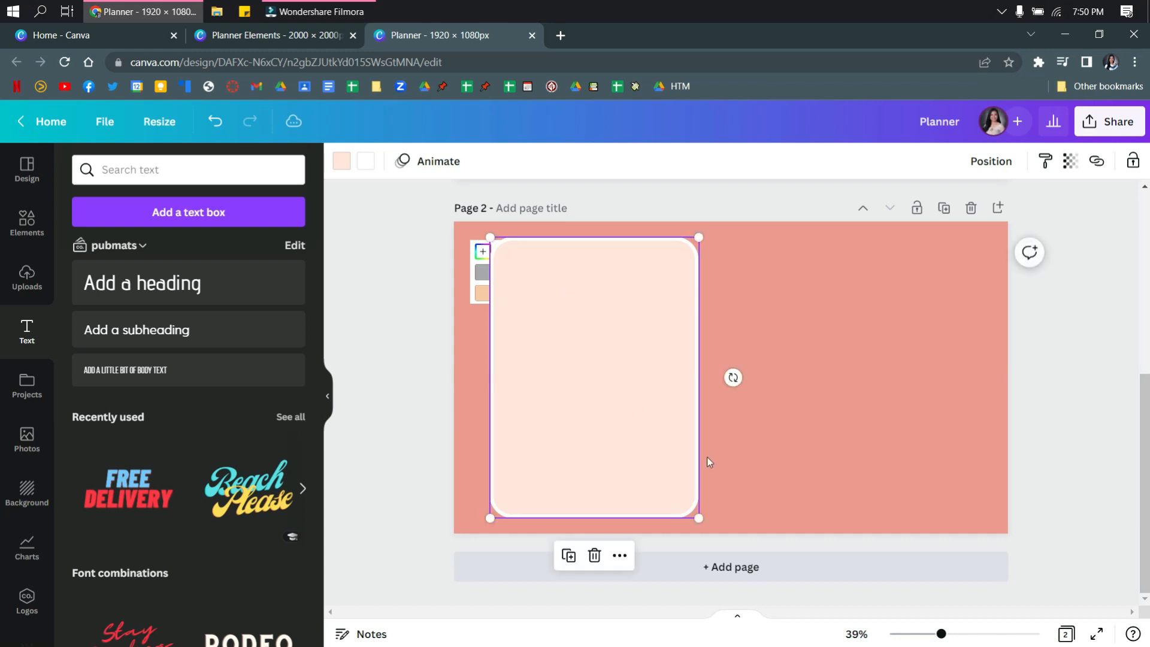
left_click_drag(698, 518, 708, 529)
mouse_move(656, 463)
left_mouse_down()
mouse_move(670, 447)
mouse_move(672, 458)
left_mouse_up()
left_click(855, 440)
left_click(587, 377)
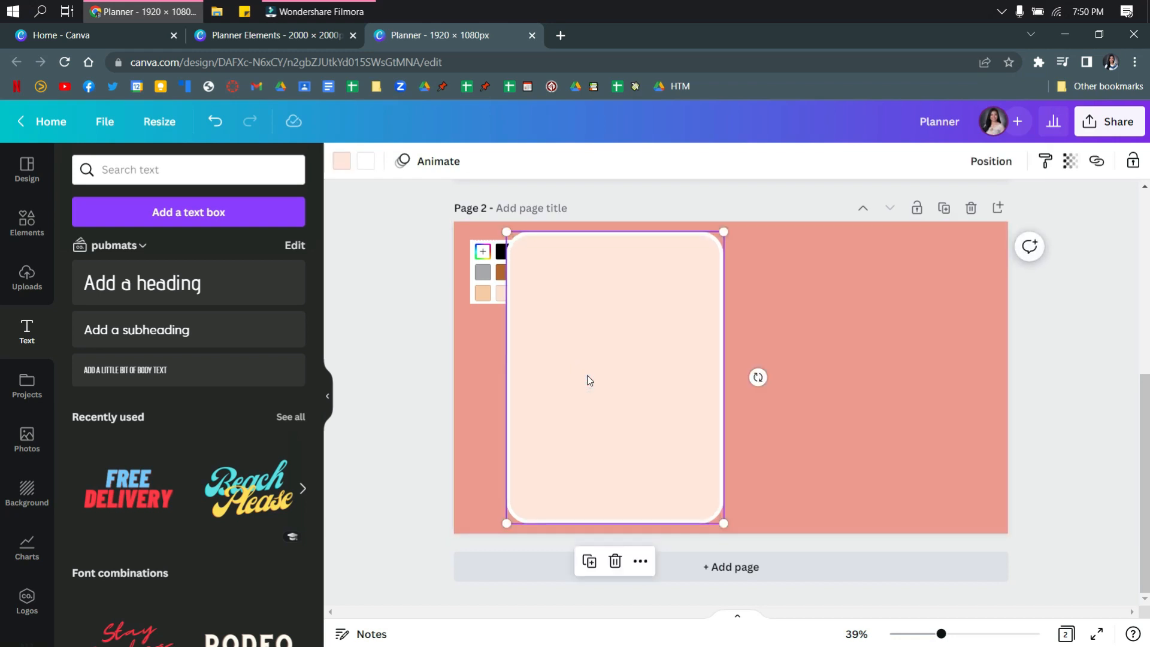
Duplicate the peach sheet directly to the right of the first and center the pair horizontally on page 2
left_click_drag(587, 374, 800, 379)
key("Escape")
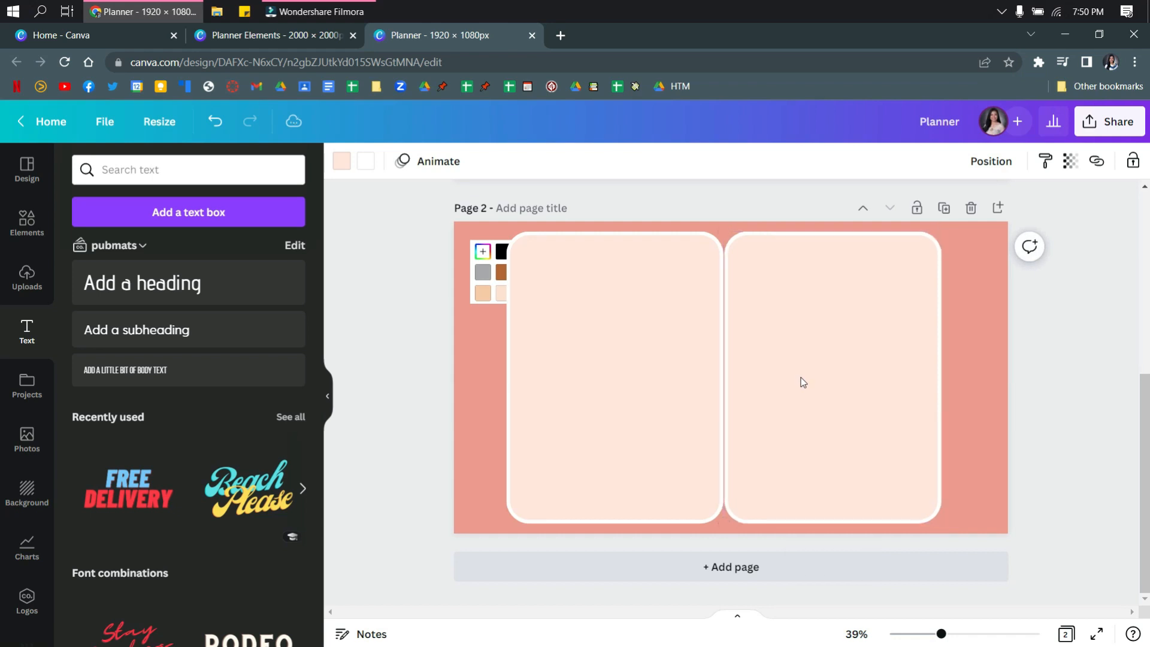
left_click(803, 382)
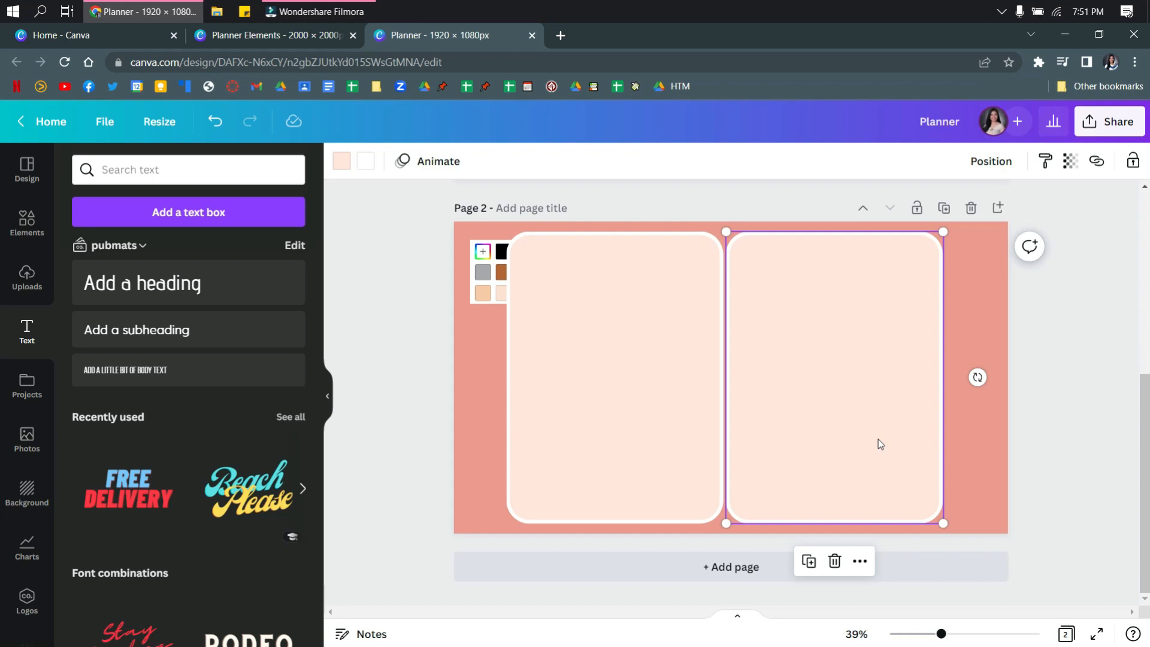
left_click_drag(980, 469, 527, 397)
mouse_move(635, 400)
left_mouse_down()
mouse_move(605, 395)
mouse_move(640, 397)
left_mouse_up()
left_click(494, 440)
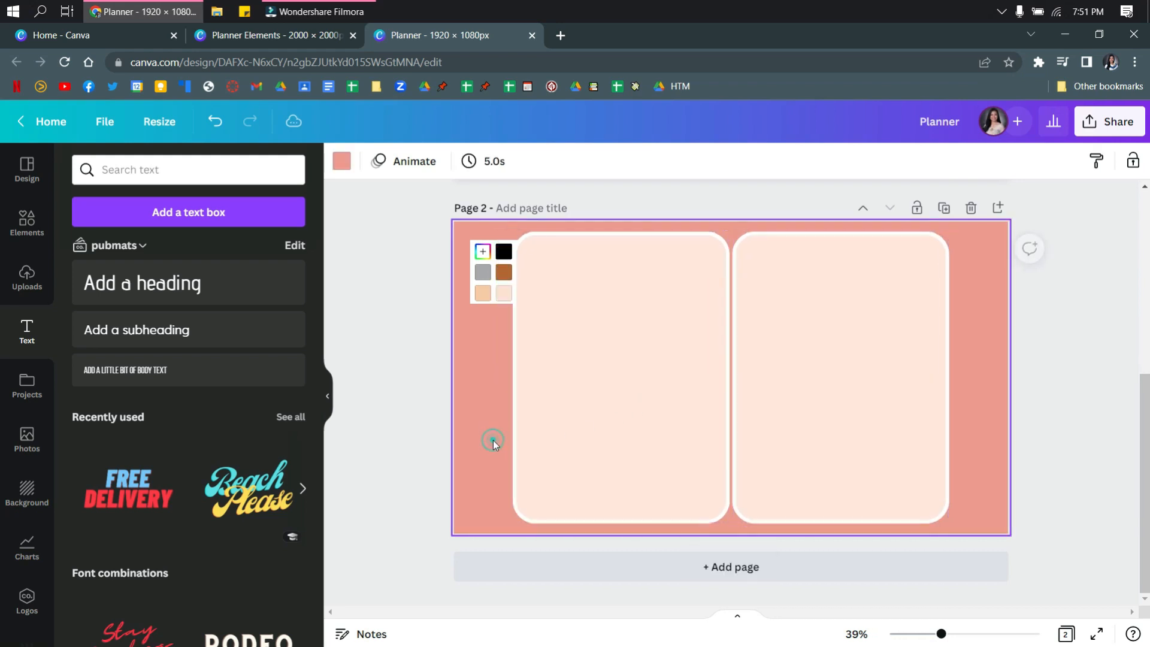
Copy the double-ring spiral from page 5 of Planner Elements and paste it over the gap between the two sheets on Planner page 2
left_click(264, 36)
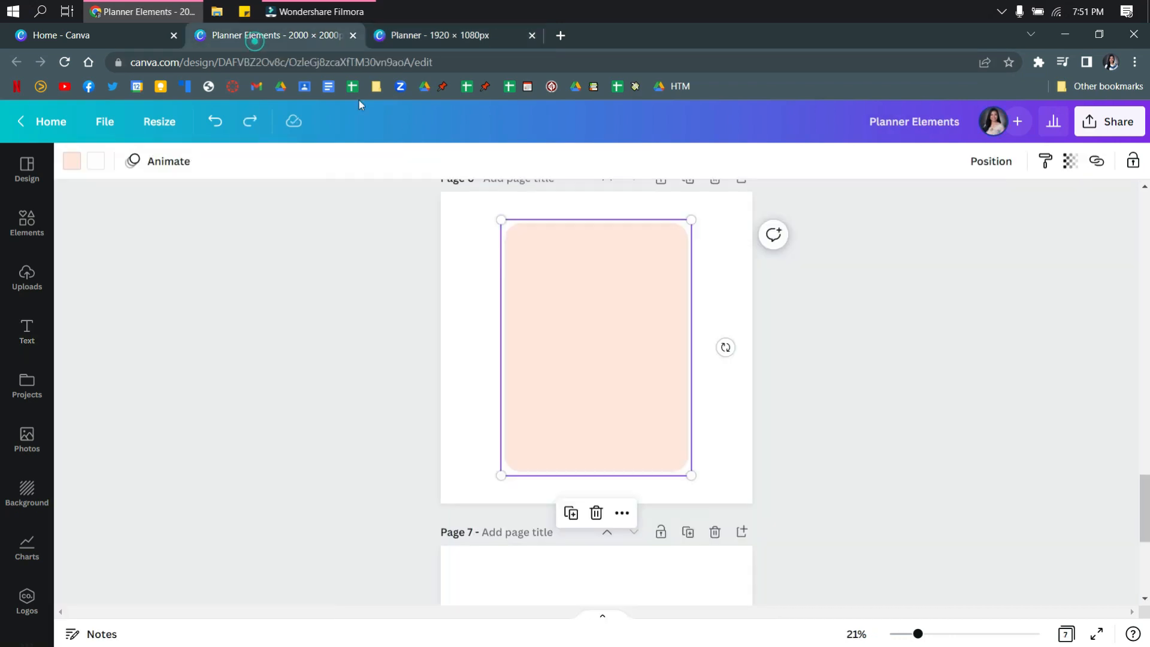
scroll(550, 422, "down", 3)
scroll(550, 421, "up", 6)
left_click(607, 412)
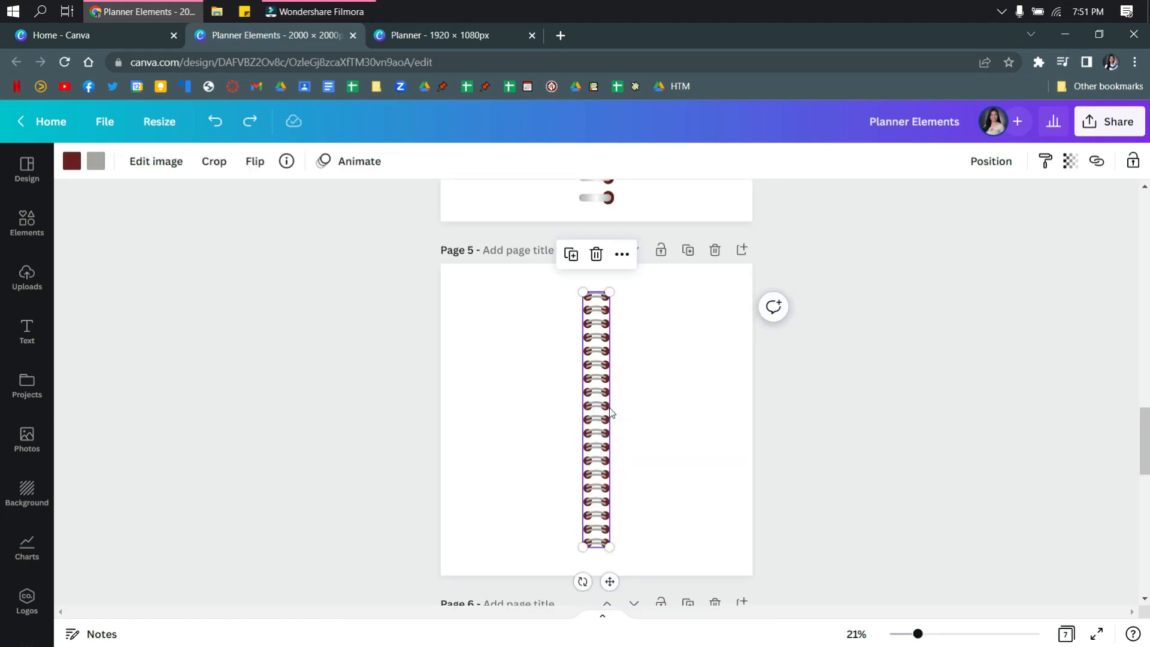
left_click(441, 35)
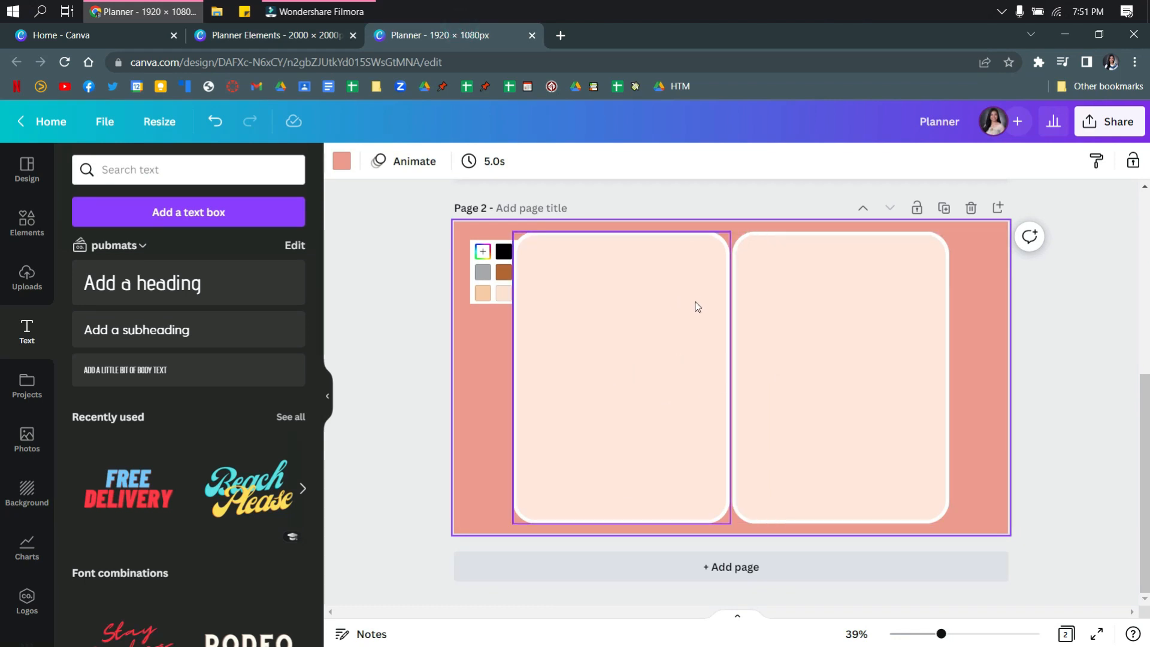
key("ctrl+v")
left_click_drag(467, 332, 727, 364)
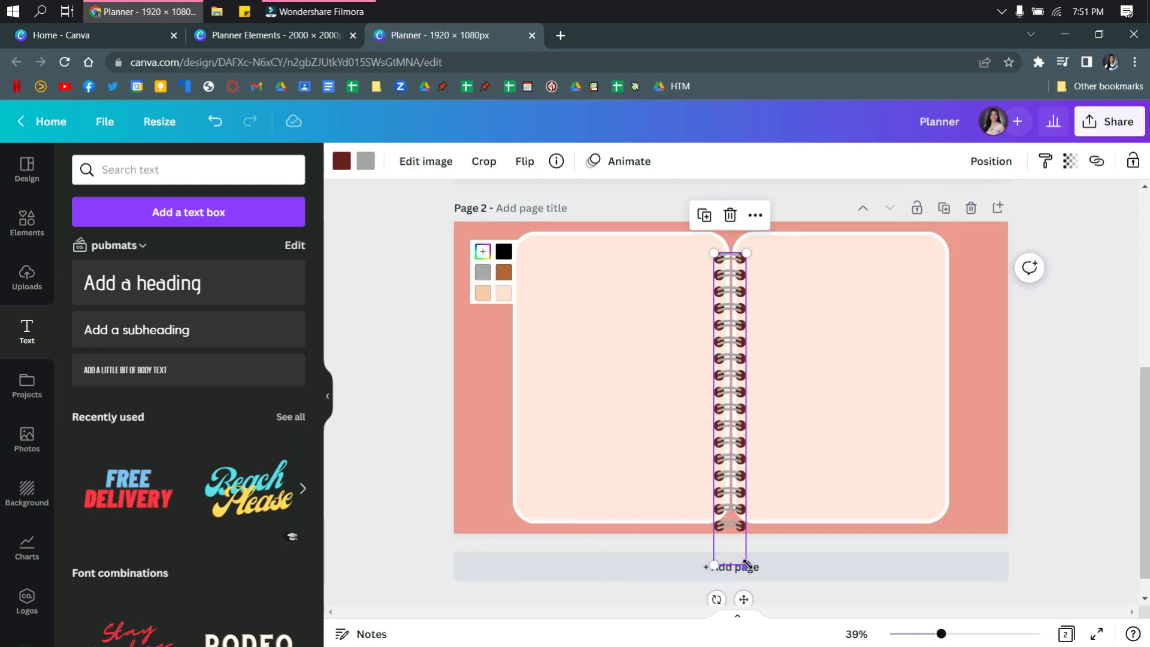
Shrink the spiral to fit within the sheets' height and center it over the gap between them
scroll(650, 272, "up", 5)
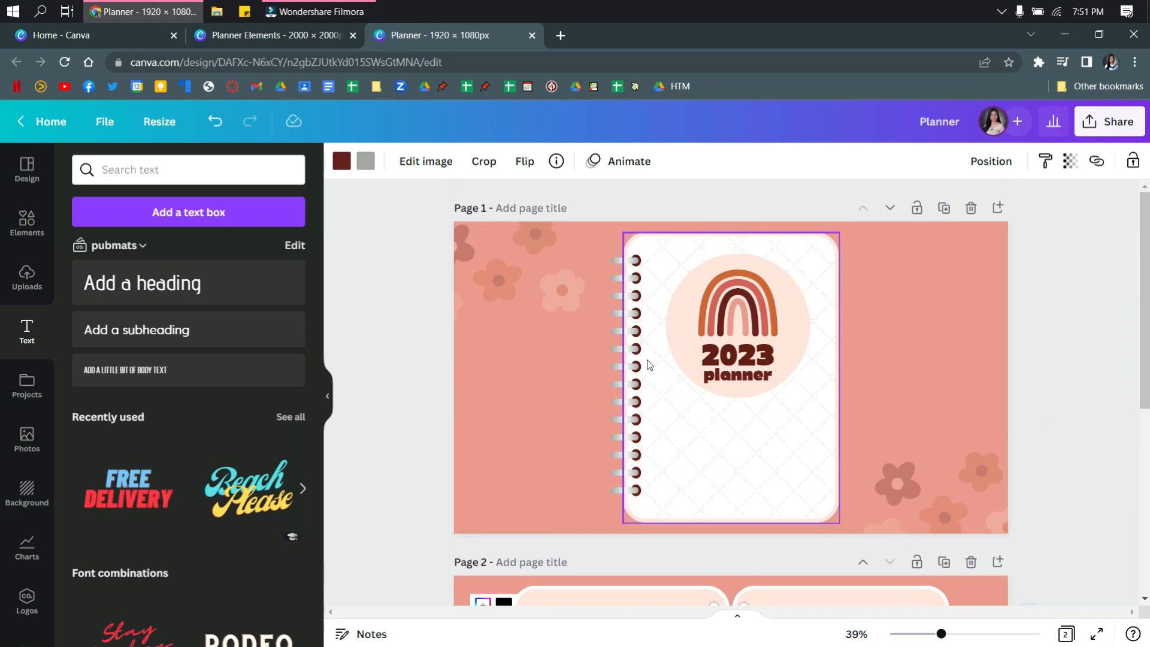
scroll(620, 353, "down", 5)
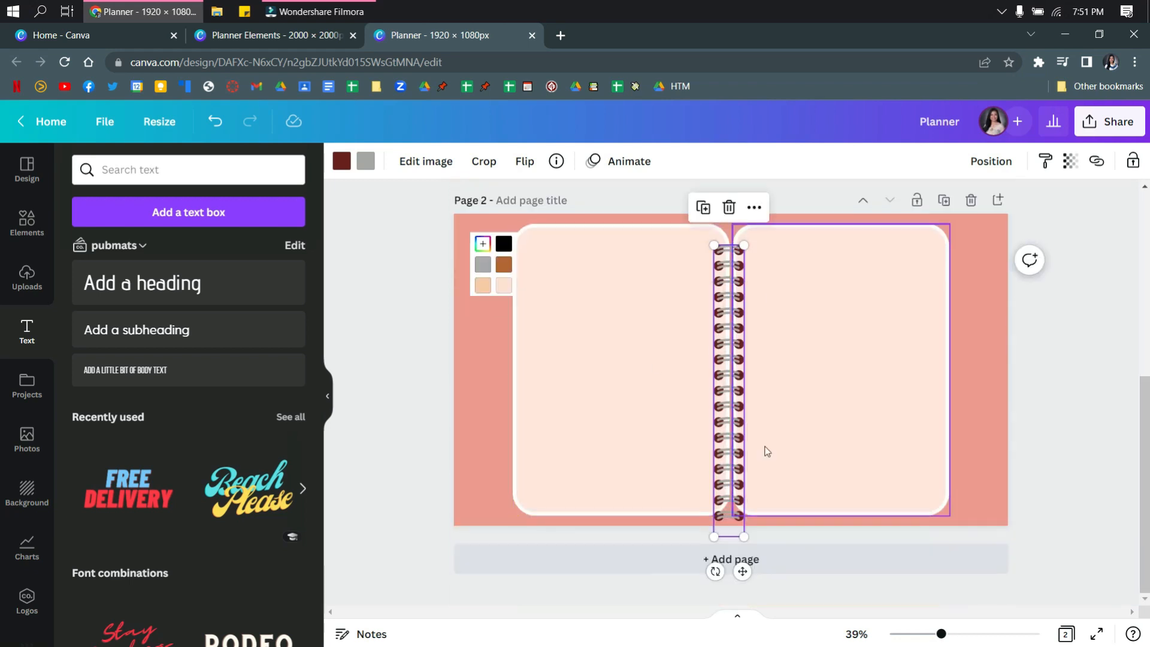
left_click_drag(743, 536, 739, 496)
left_click(720, 417)
mouse_move(722, 418)
left_mouse_down()
mouse_move(739, 418)
mouse_move(724, 422)
left_mouse_up()
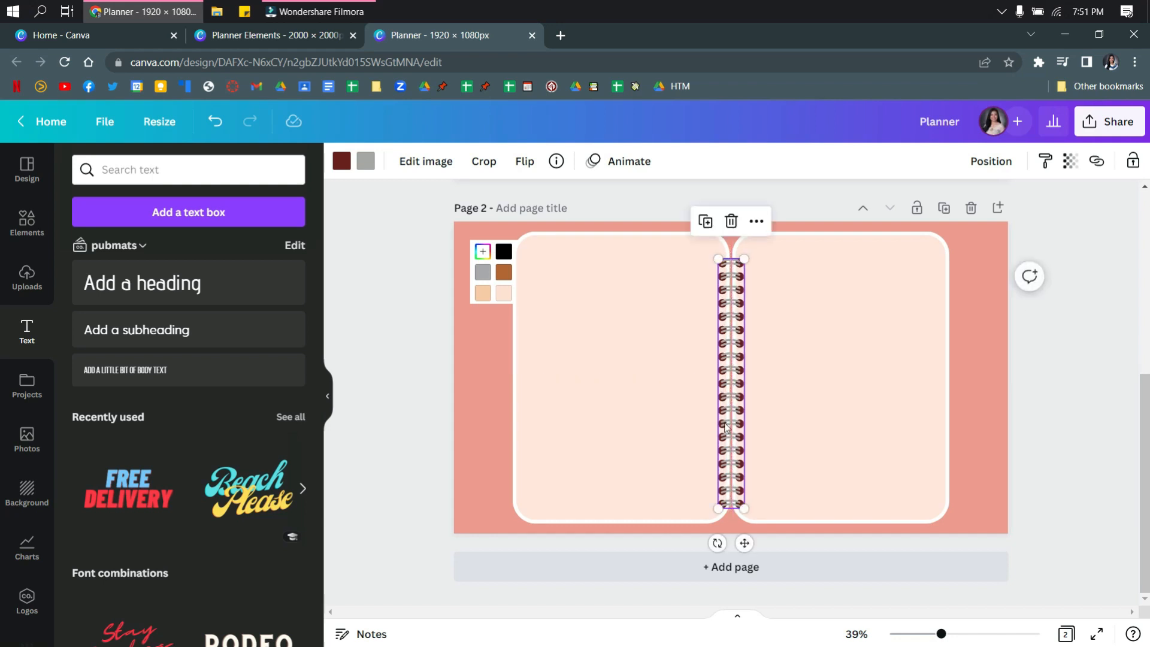
left_click_drag(743, 510, 743, 502)
left_click_drag(731, 437, 733, 427)
left_click(816, 417)
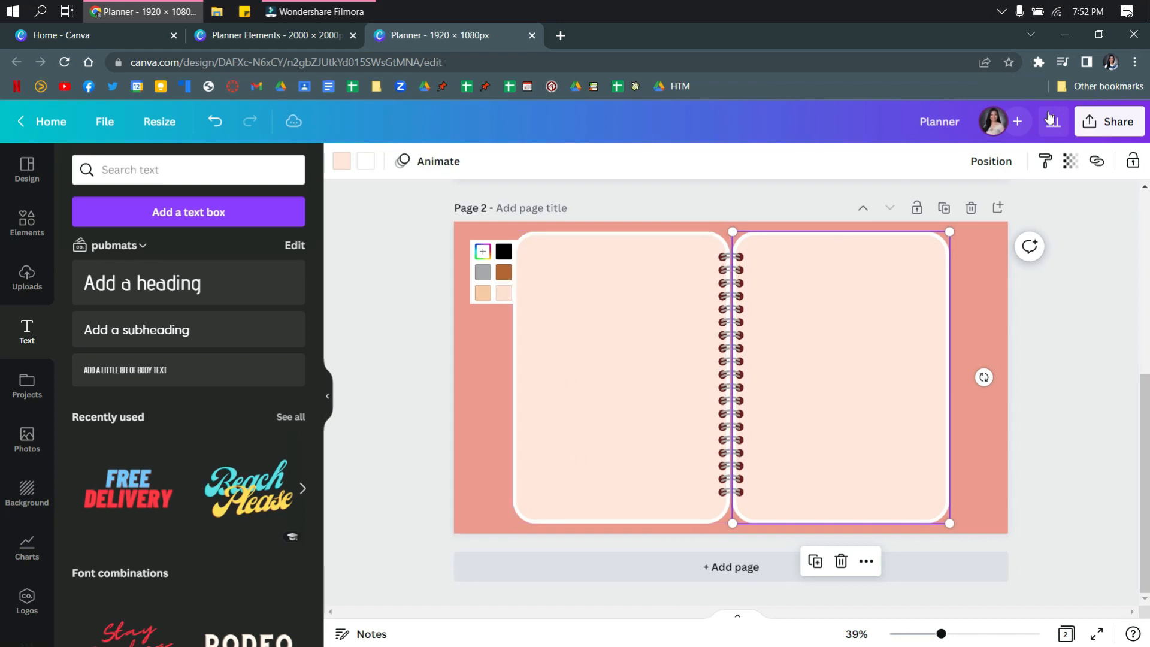
Check the January 2023 layout in the system calendar and search the design elements for "table"
left_click(1088, 12)
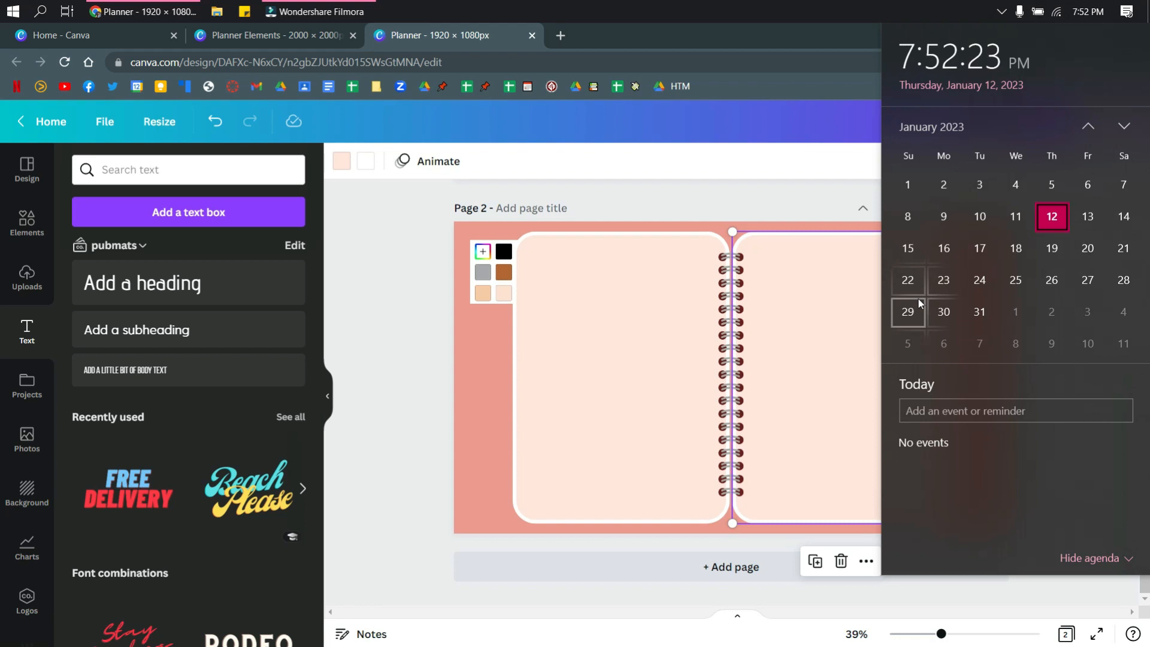
left_click(778, 185)
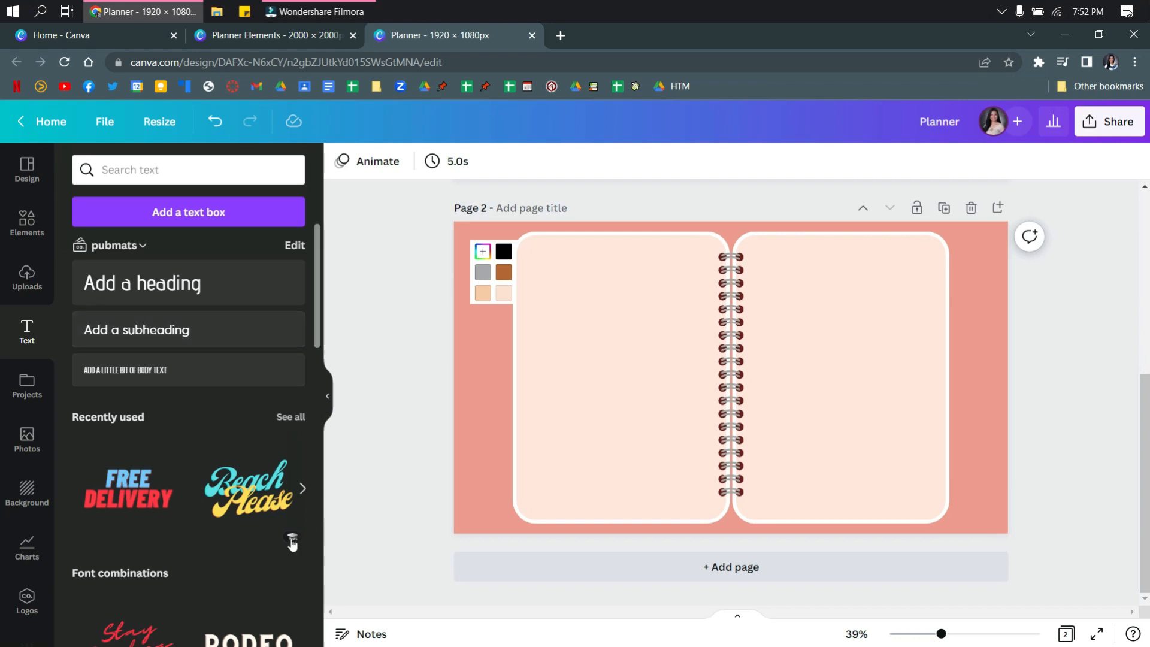
left_click(25, 234)
left_click(143, 157)
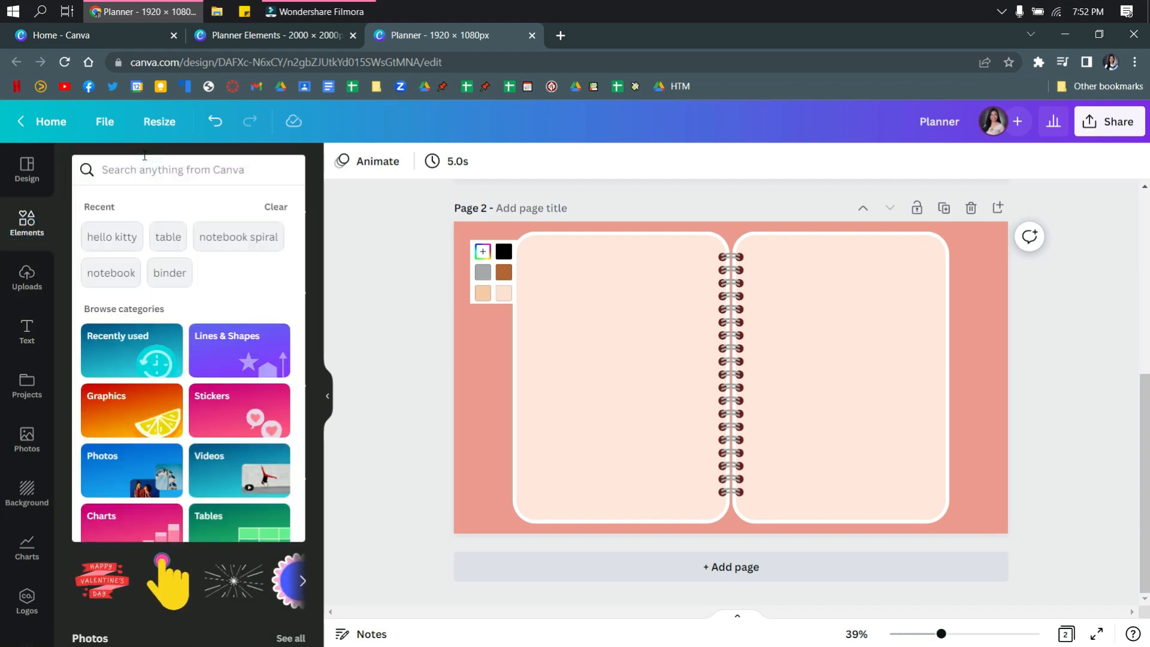
type("table")
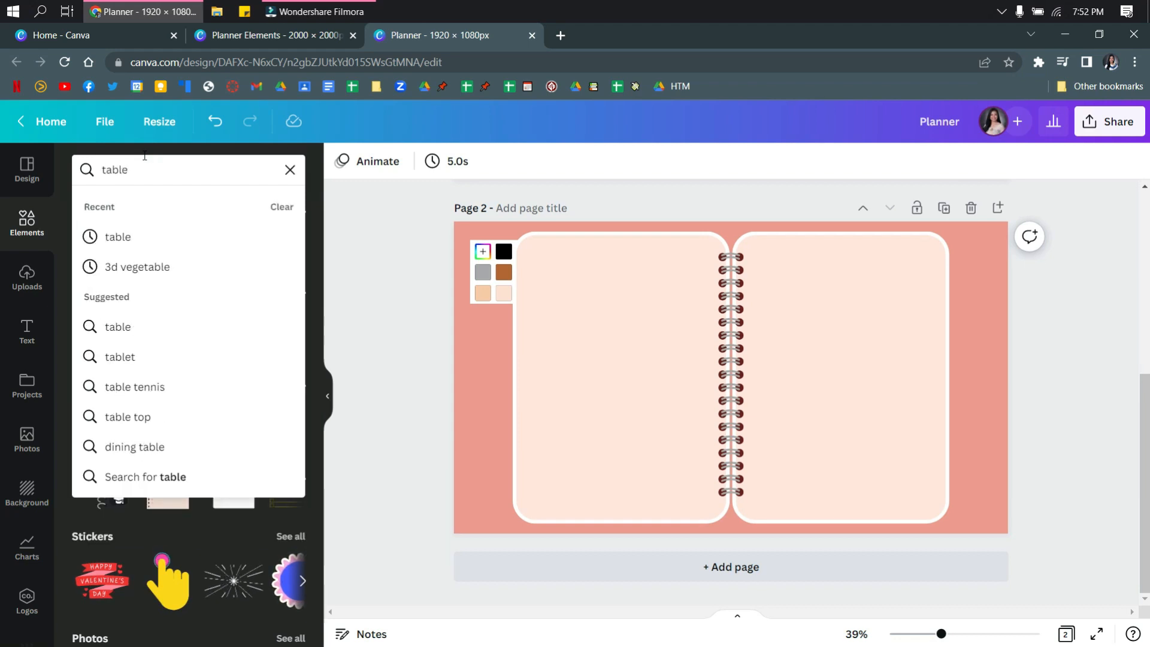
key("Return")
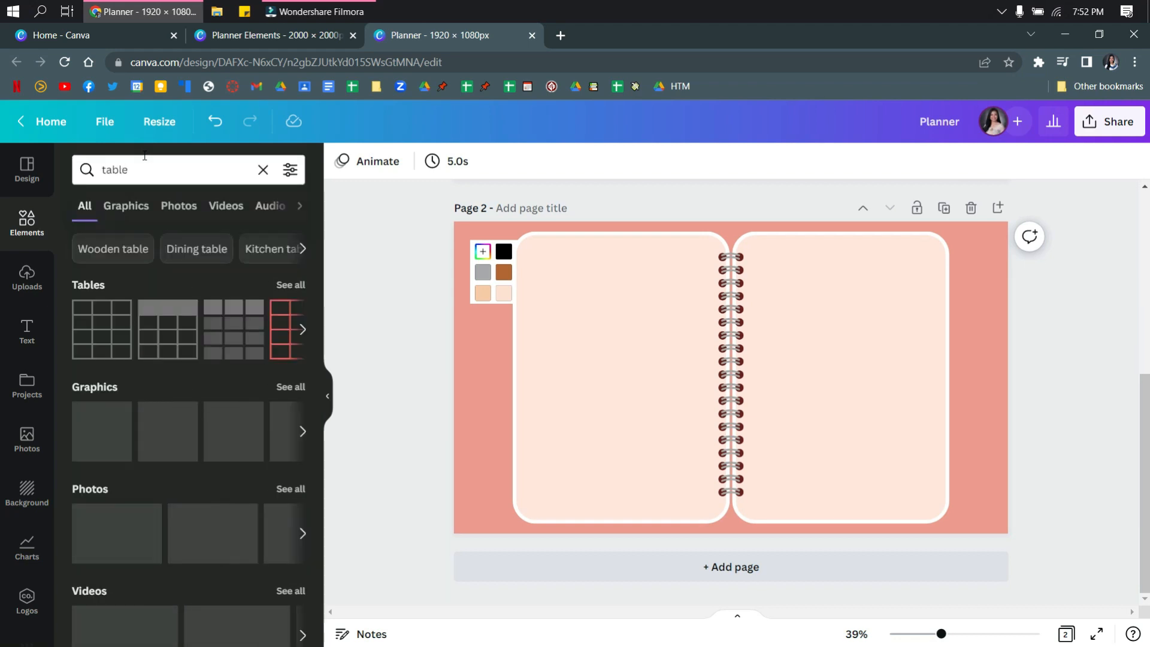
Insert the three-column table with a filled header row on page 2 and delete the surplus copy
left_click(157, 323)
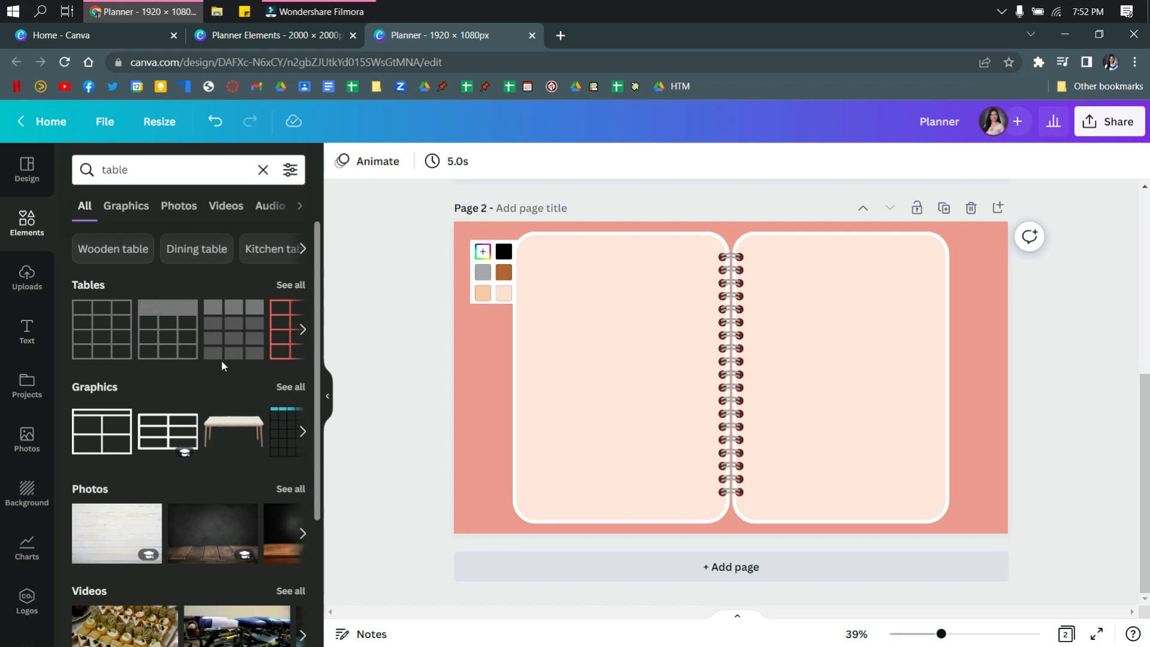
left_click(190, 342)
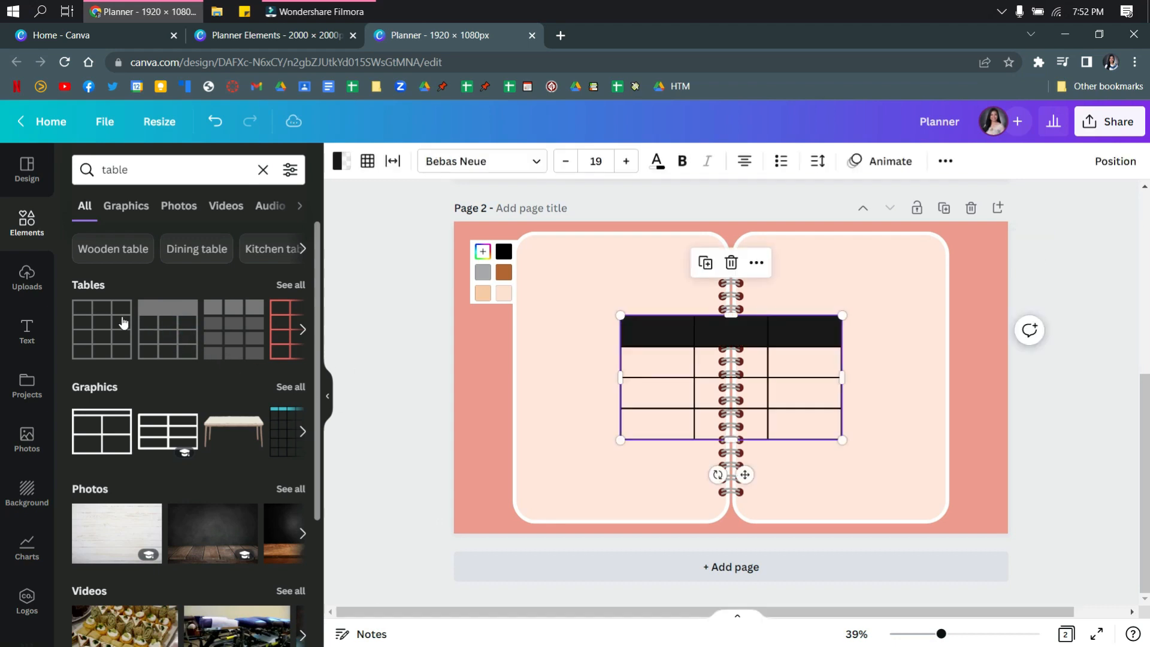
left_click_drag(655, 332, 556, 297)
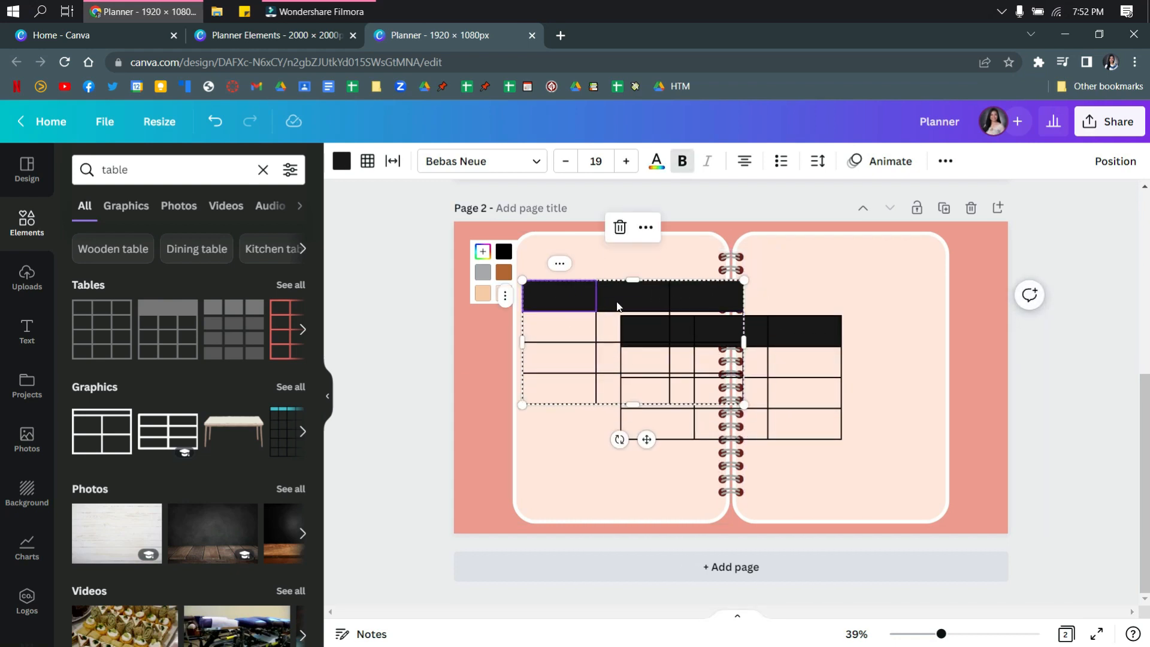
left_click(812, 335)
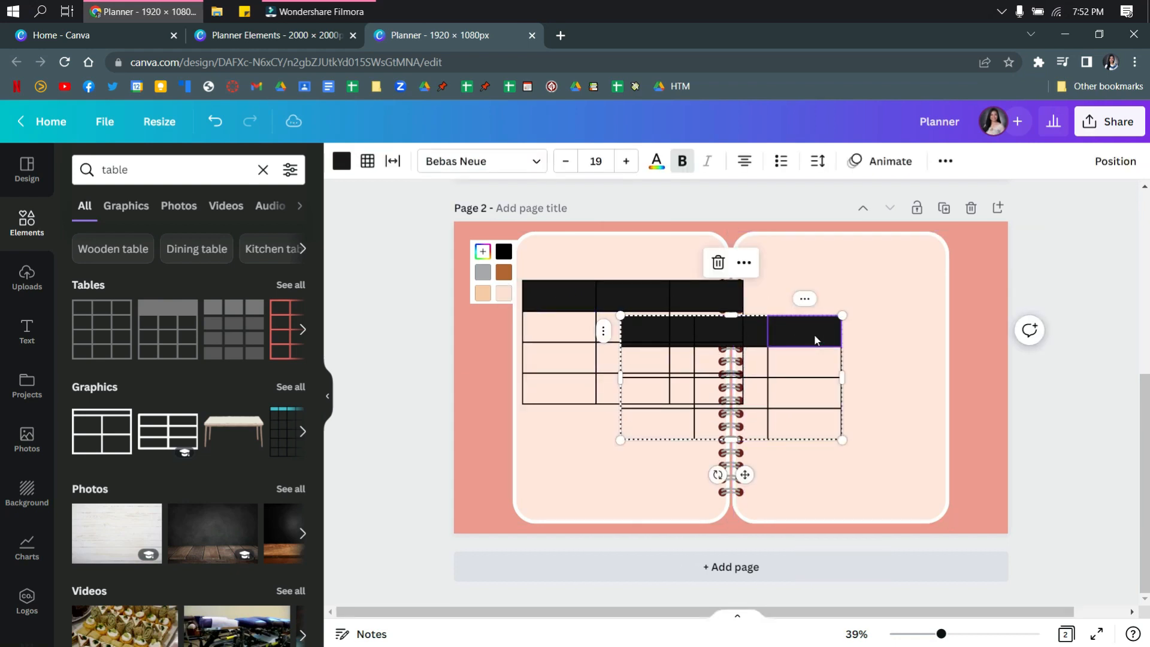
left_click(717, 264)
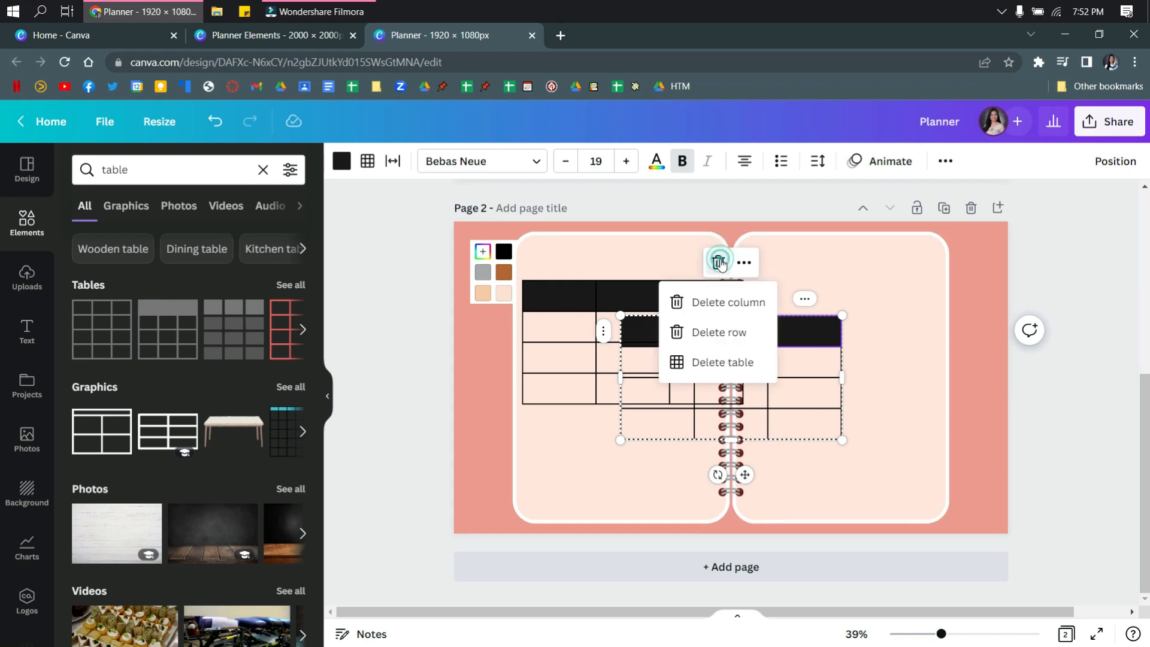
left_click(724, 362)
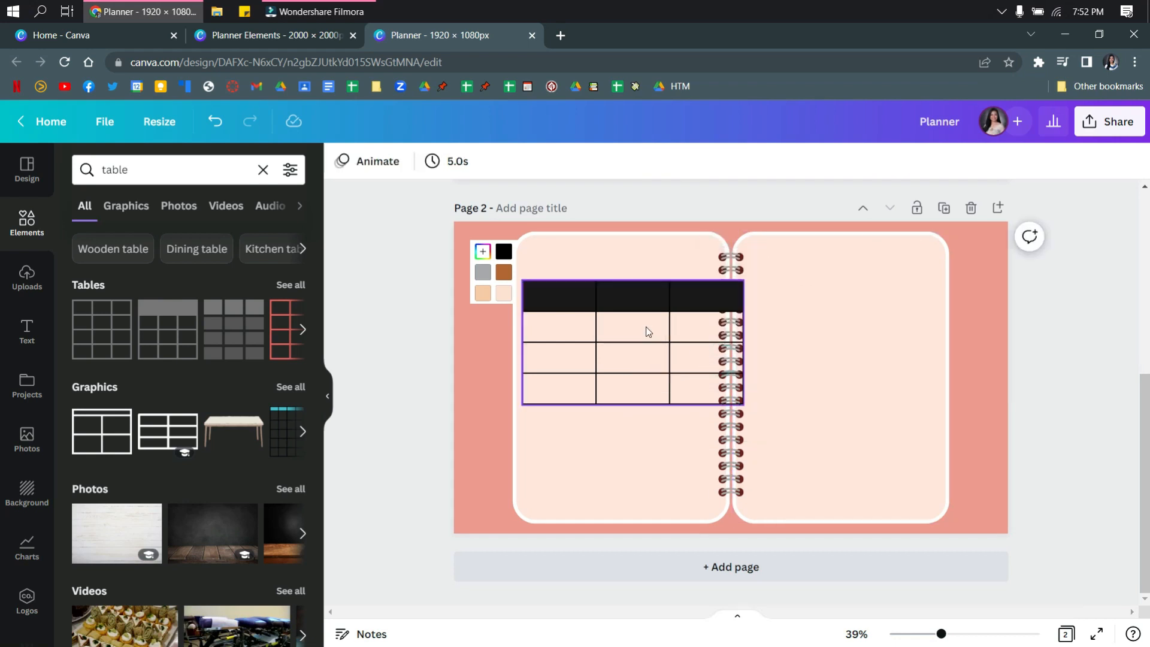
Move the table to the upper part of the left sheet and open the system calendar for reference
left_click(633, 298)
left_click_drag(631, 293, 594, 269)
left_click(582, 302)
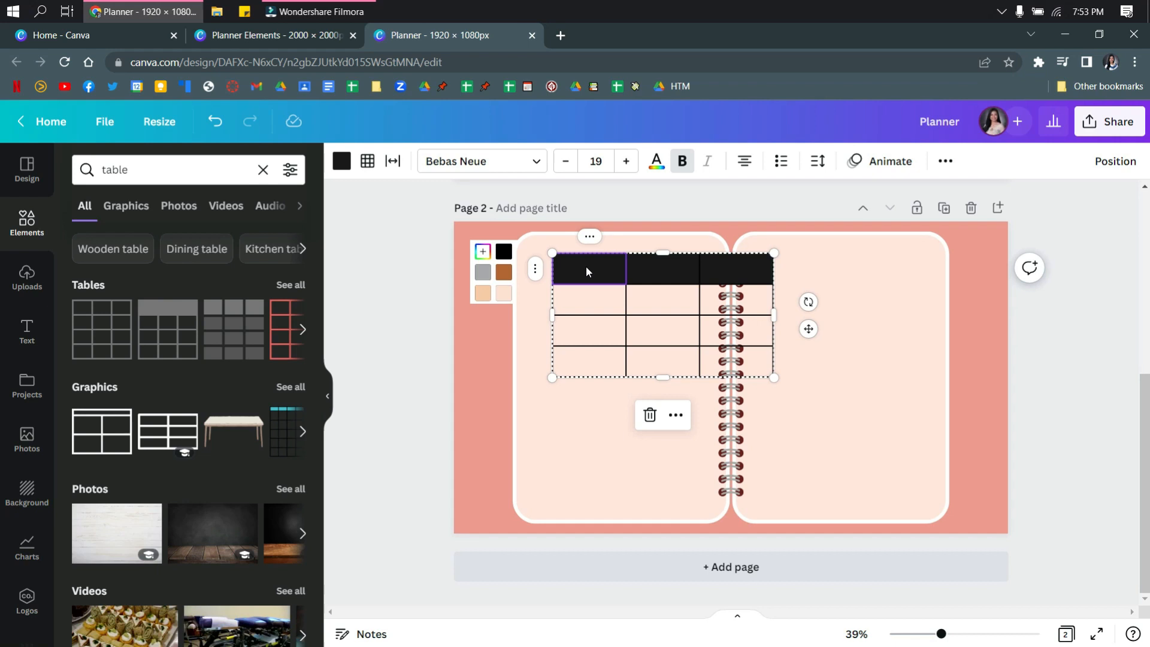
left_click(580, 305)
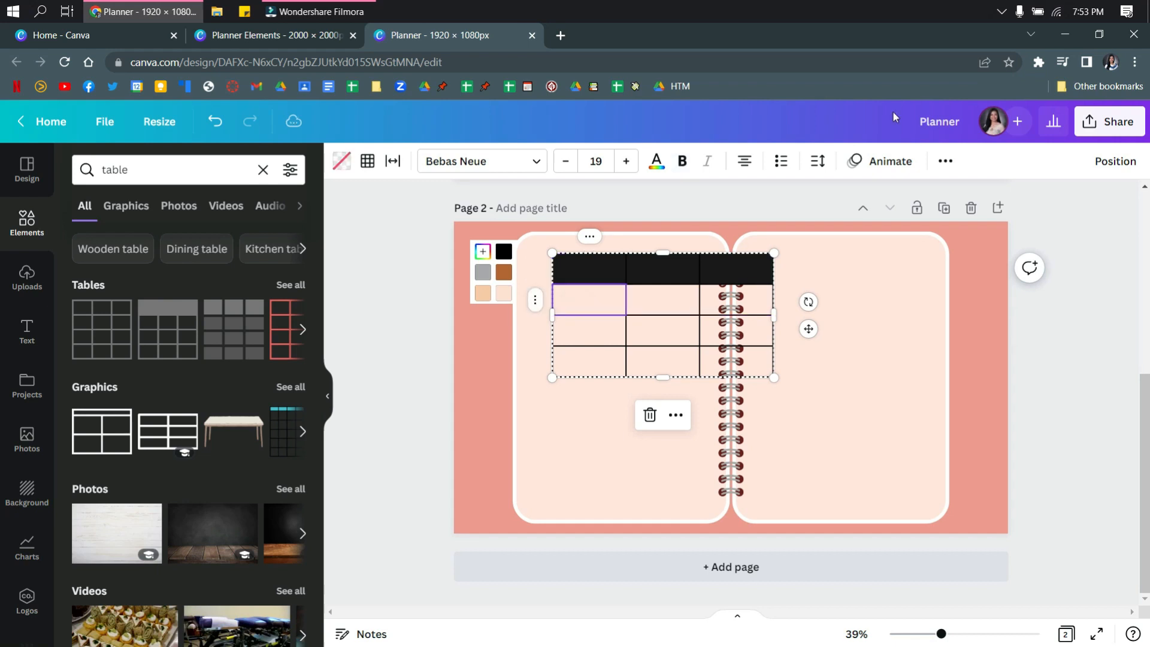
left_click(1090, 15)
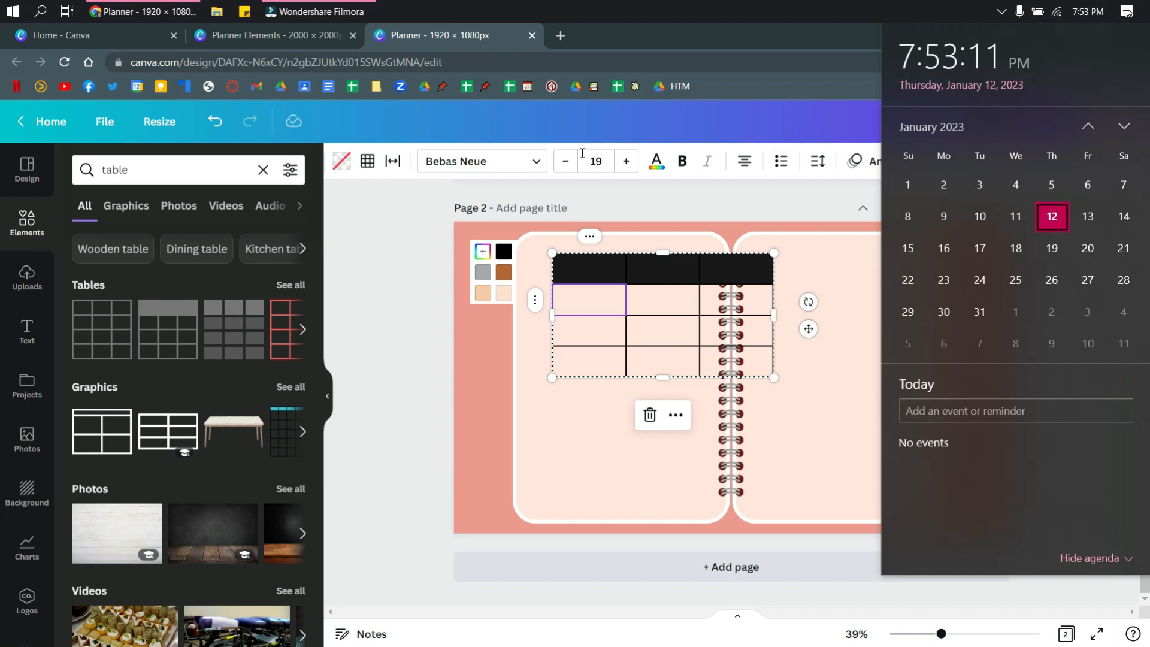
Add two empty rows to the body of the table on page 2
left_click(591, 307)
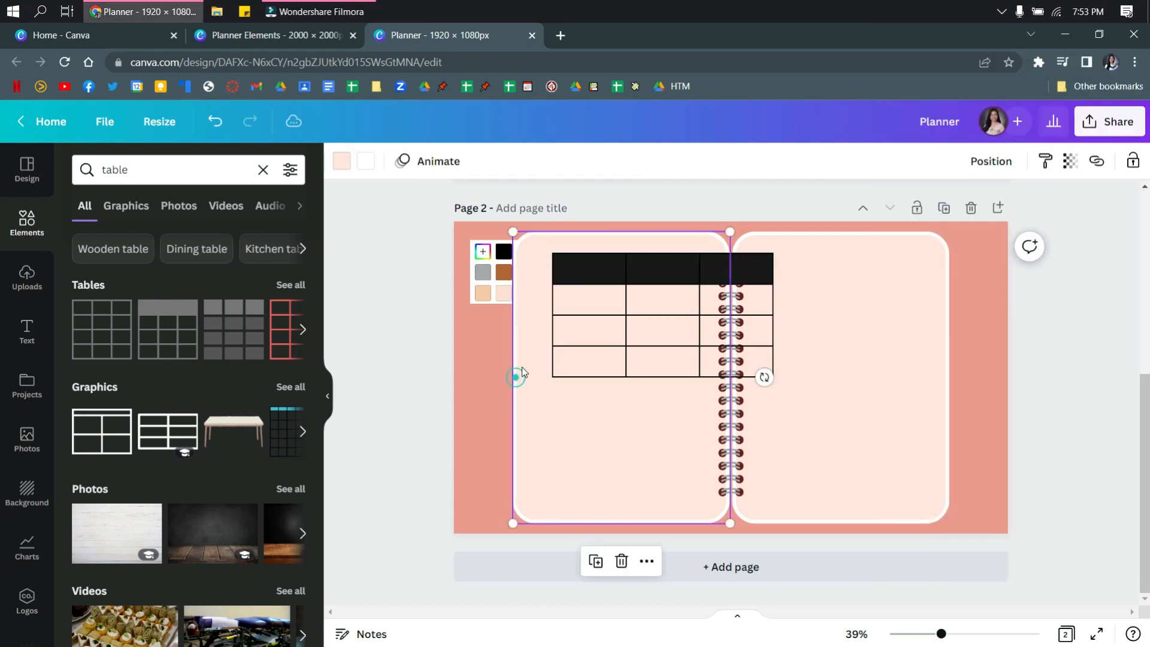
left_click(591, 307)
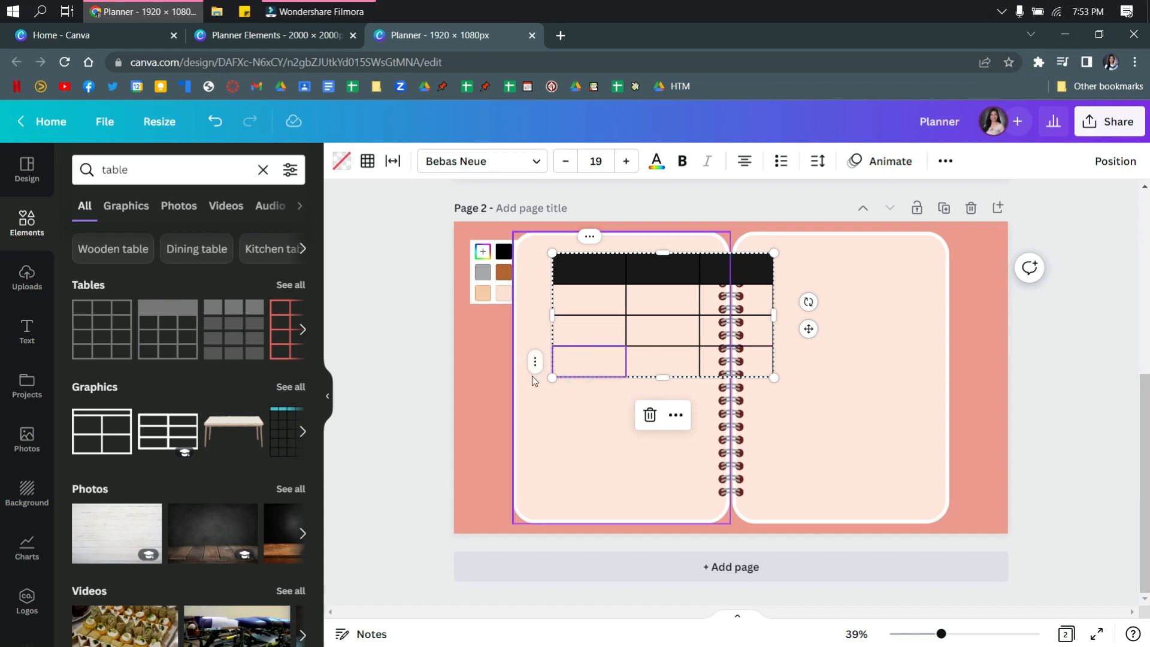
left_click(534, 361)
left_click(569, 318)
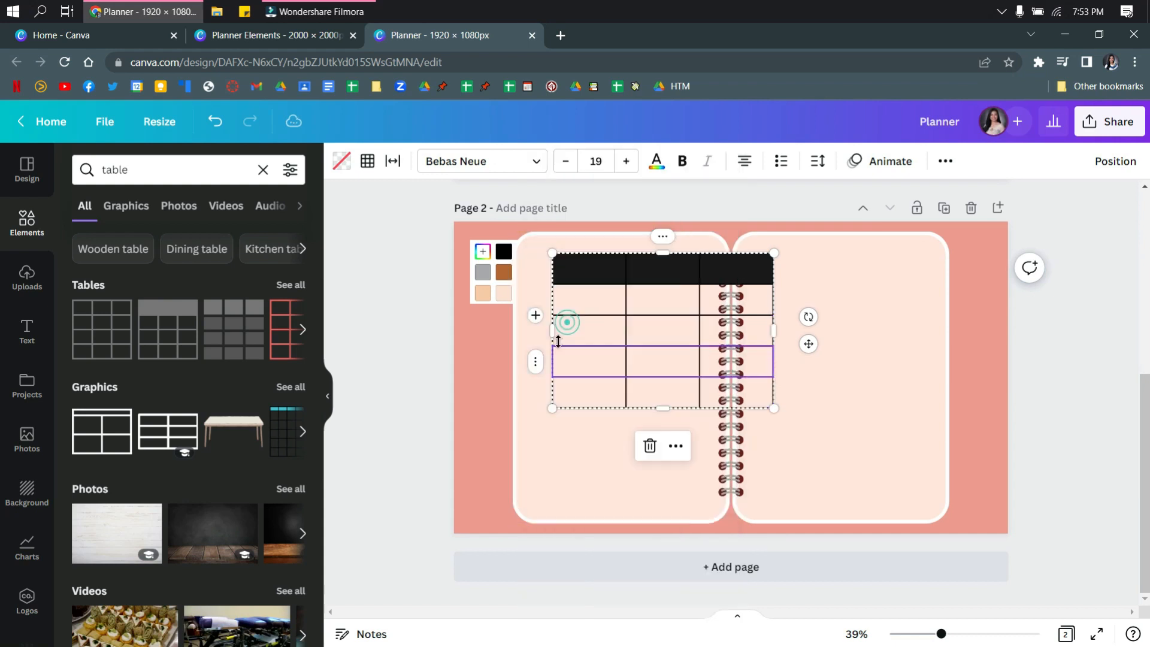
left_click(535, 361)
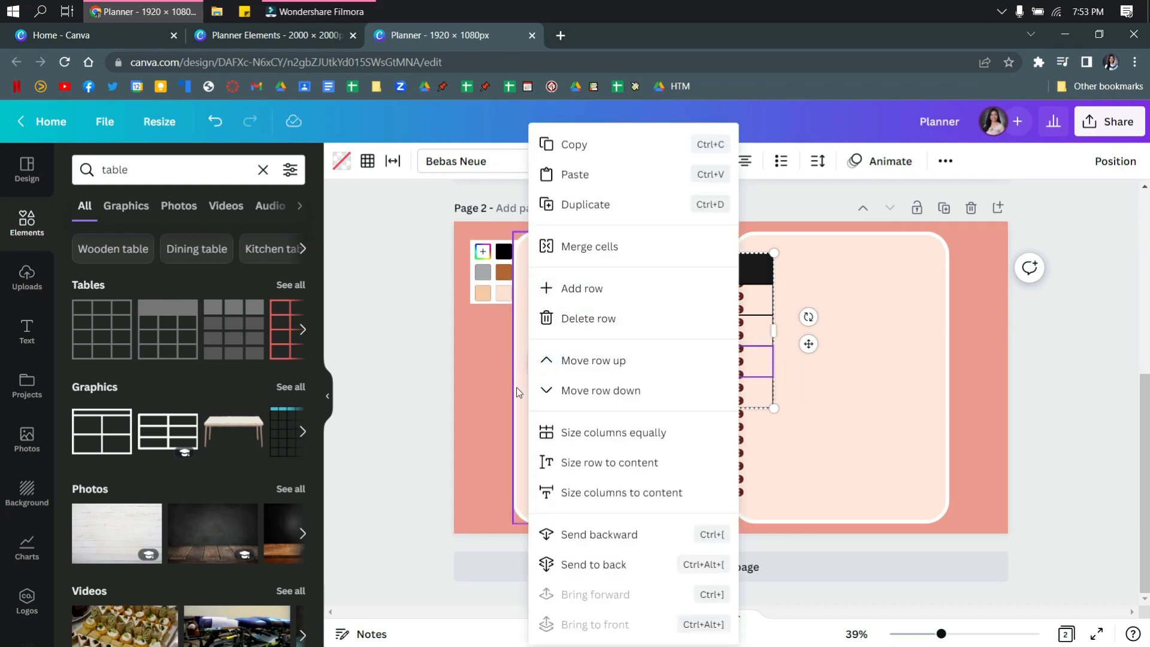
left_click(504, 402)
left_click(558, 385)
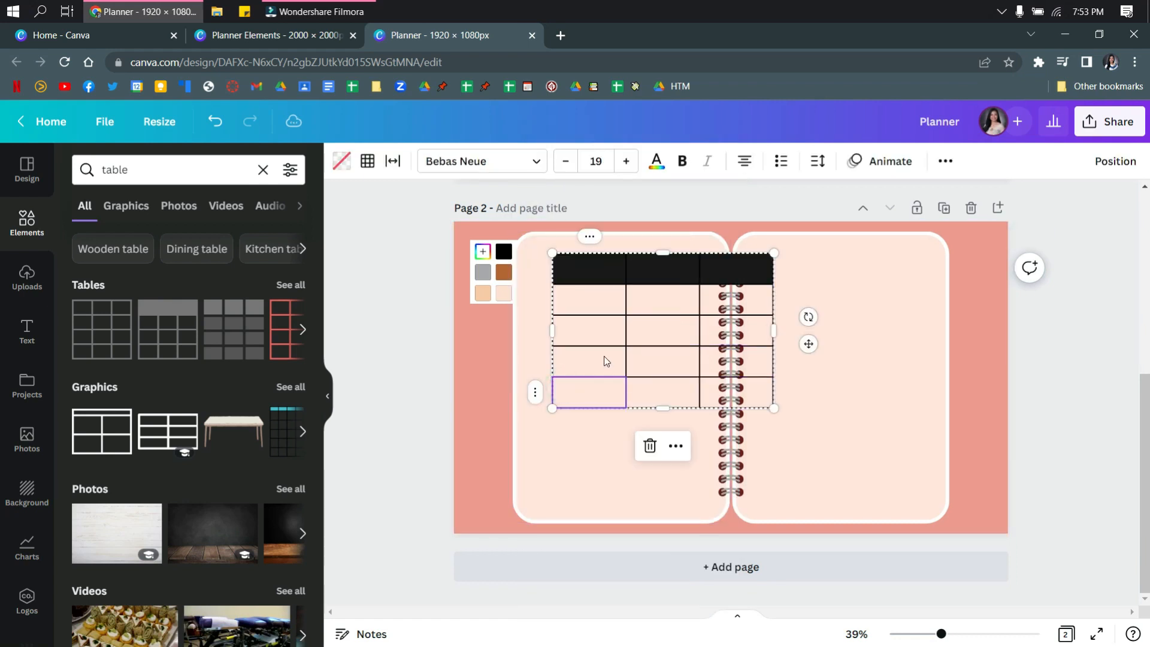
left_click(539, 395)
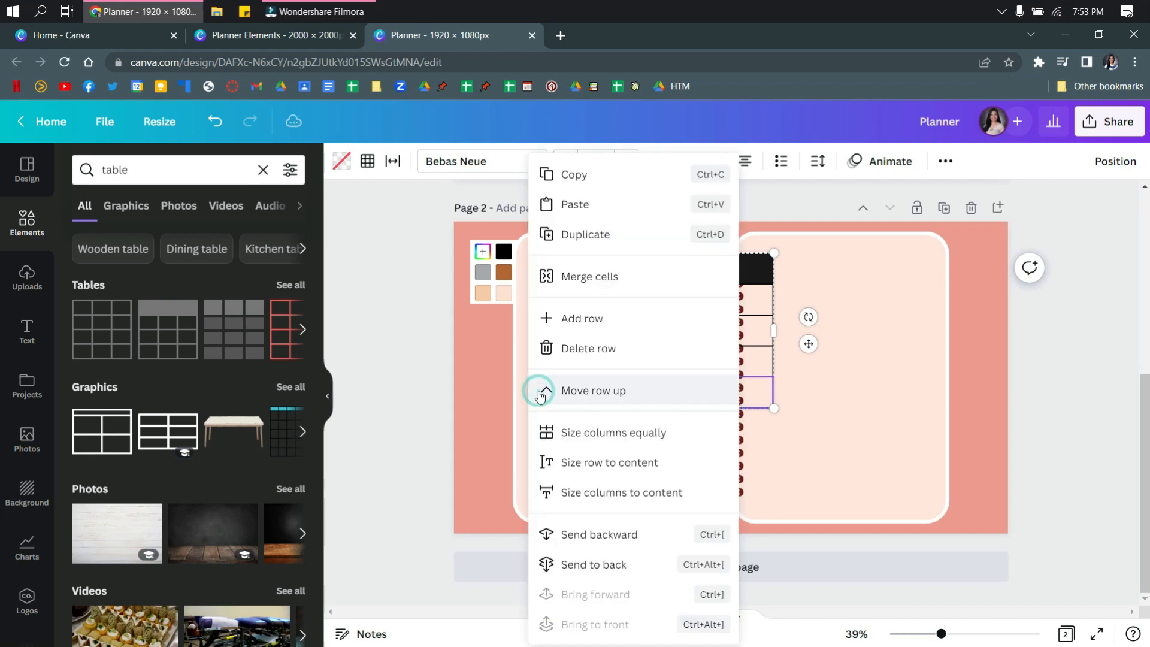
left_click(548, 318)
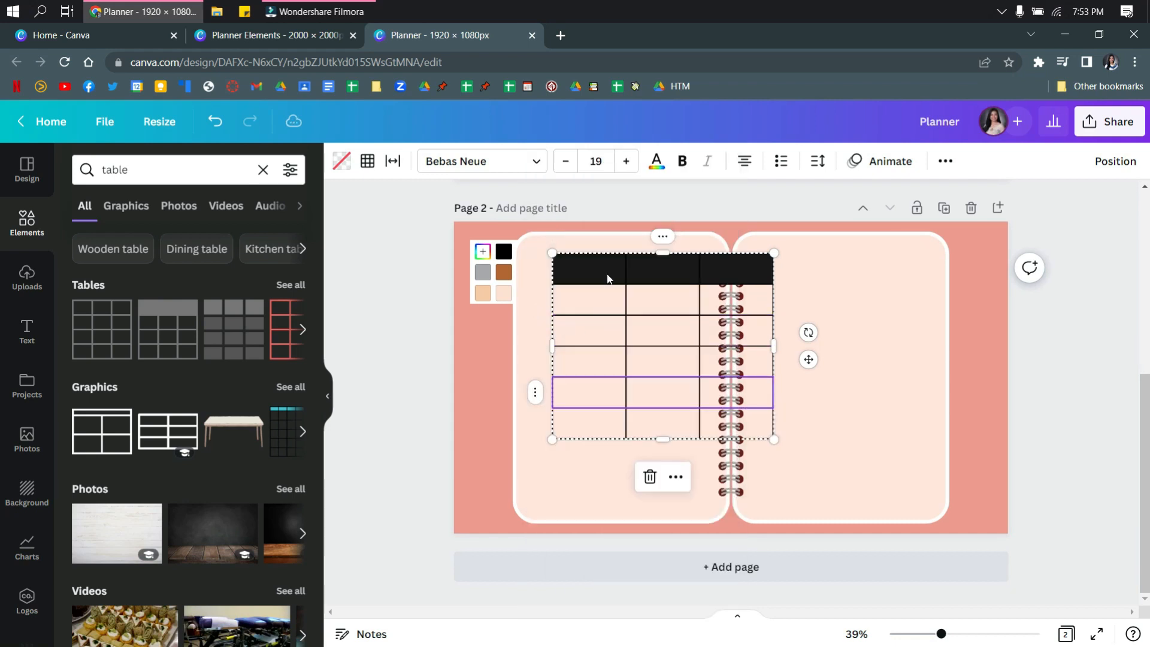
Fill the table's entire header row with the salmon pink document color that matches the page background
left_click(590, 311)
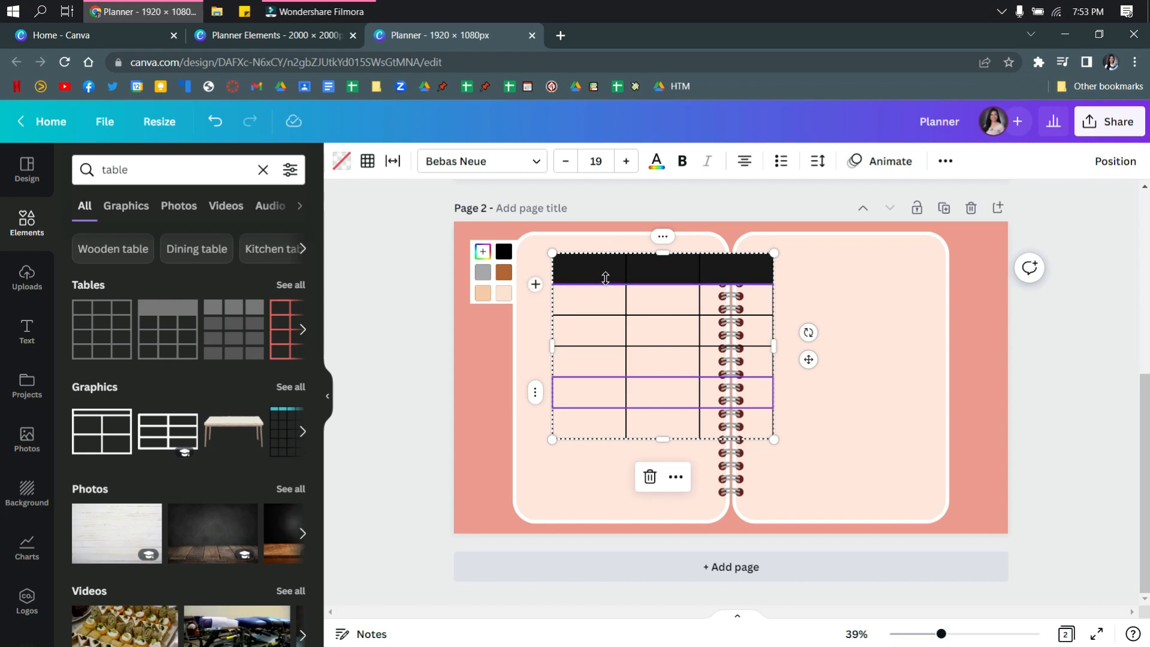
left_click(702, 512)
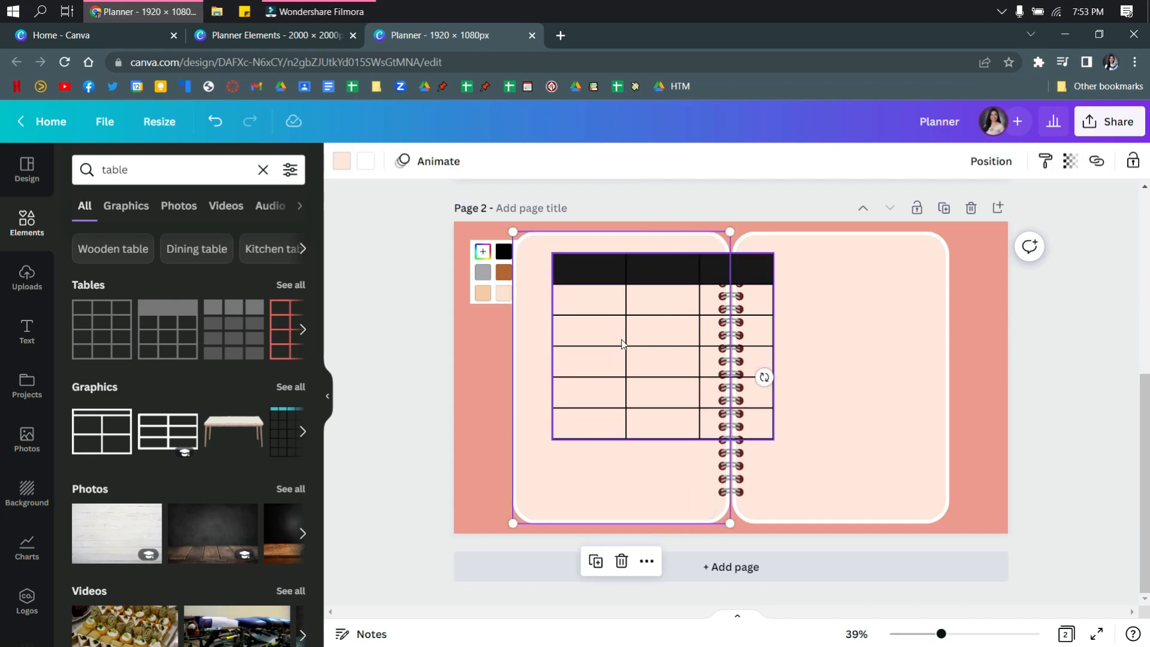
left_click(586, 271)
left_click(590, 270)
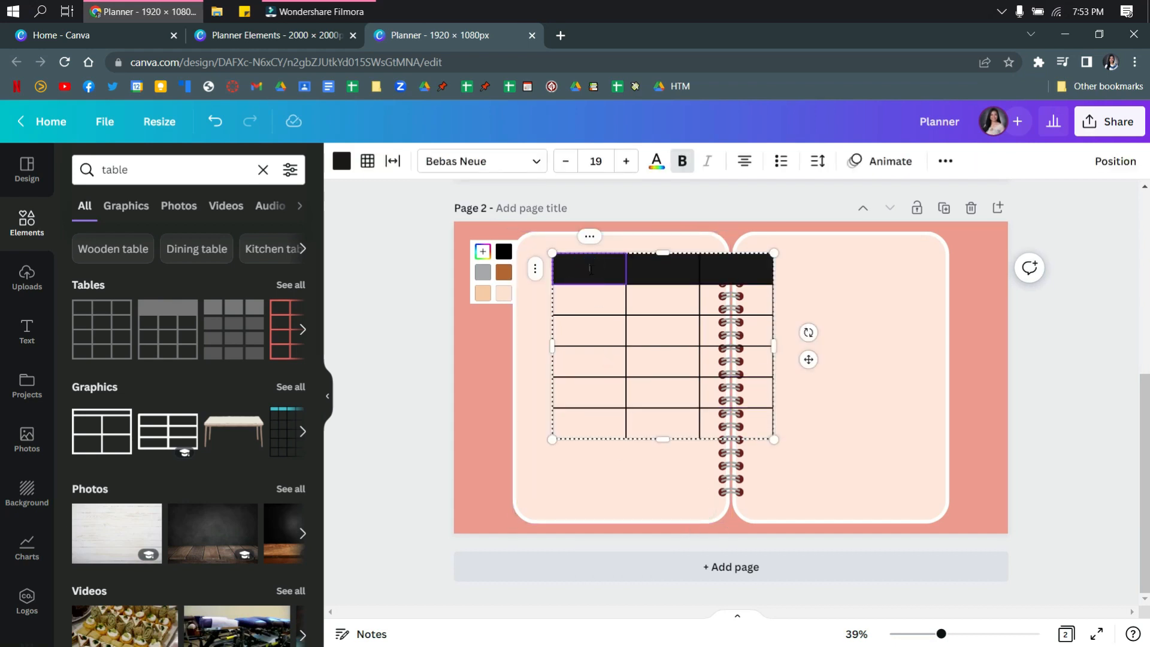
left_click(504, 346)
left_click_drag(593, 269, 733, 275)
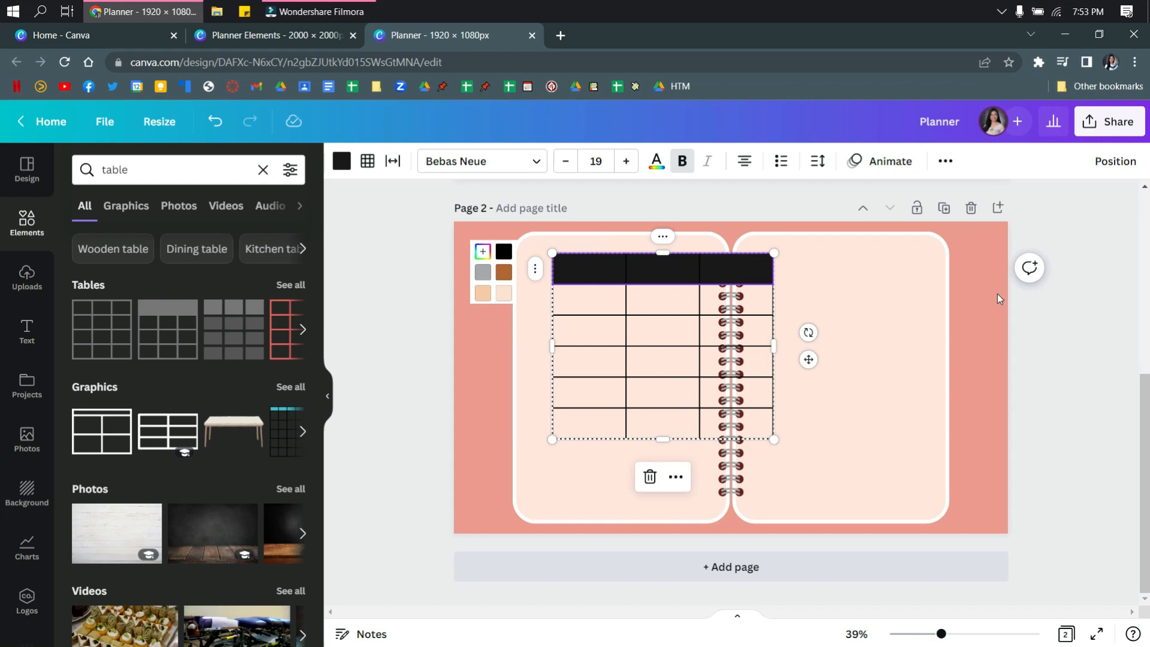
left_click(341, 161)
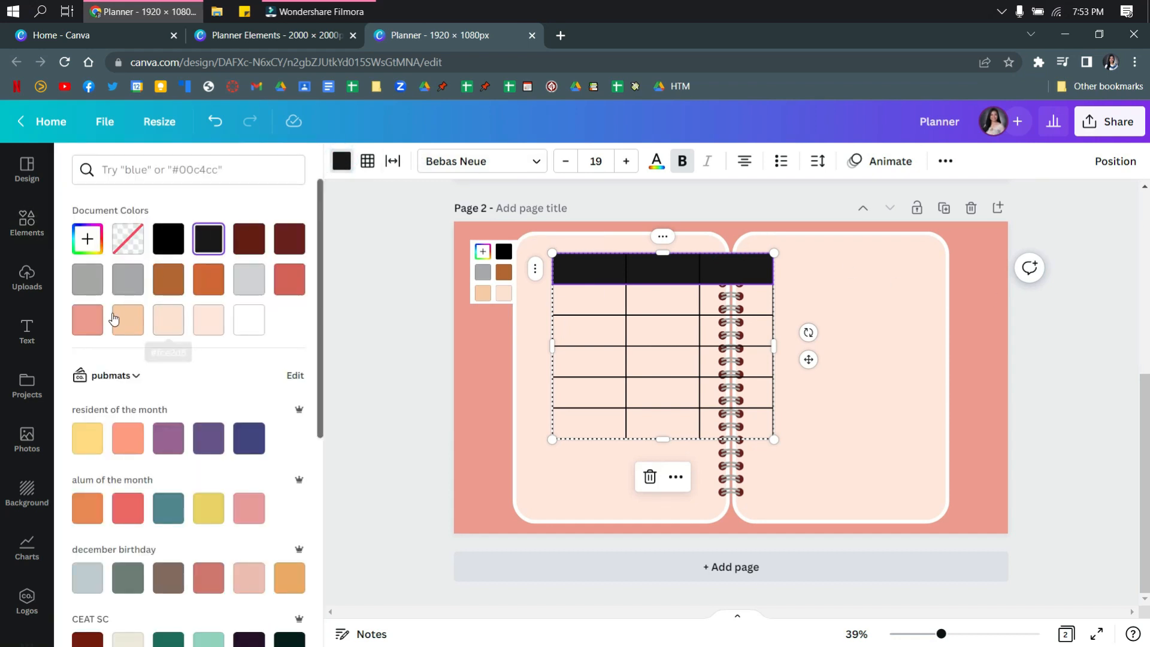
left_click(89, 332)
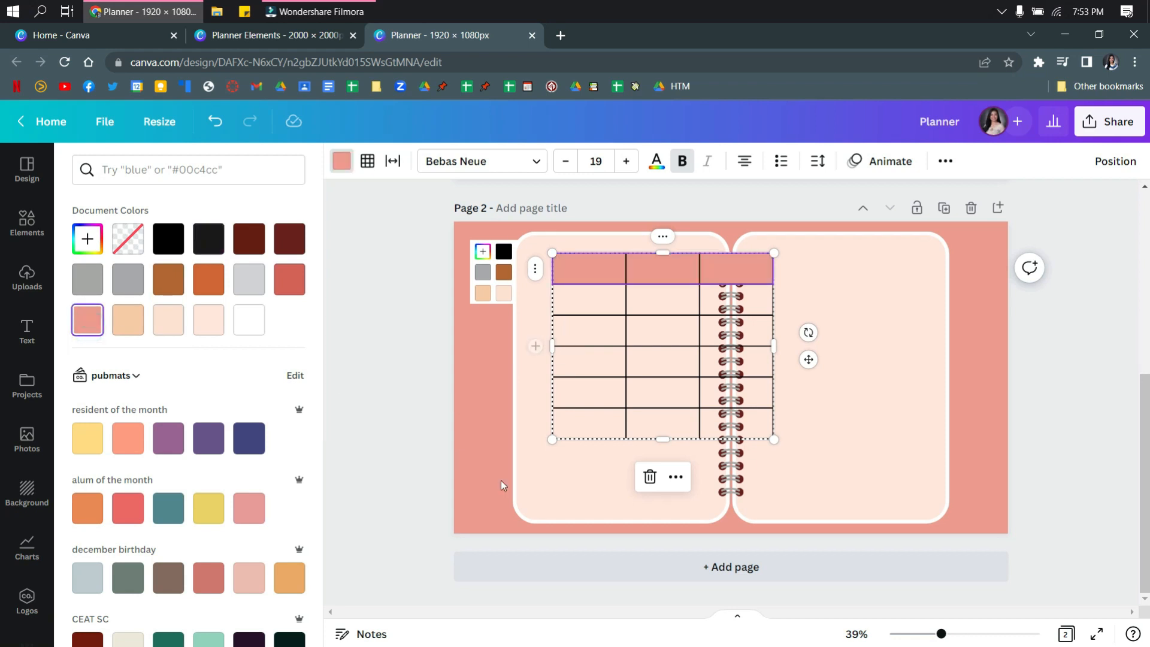
left_click(502, 404)
left_click(522, 370)
Select all the table's cells and change their border color to the coral red document color
left_click(572, 265)
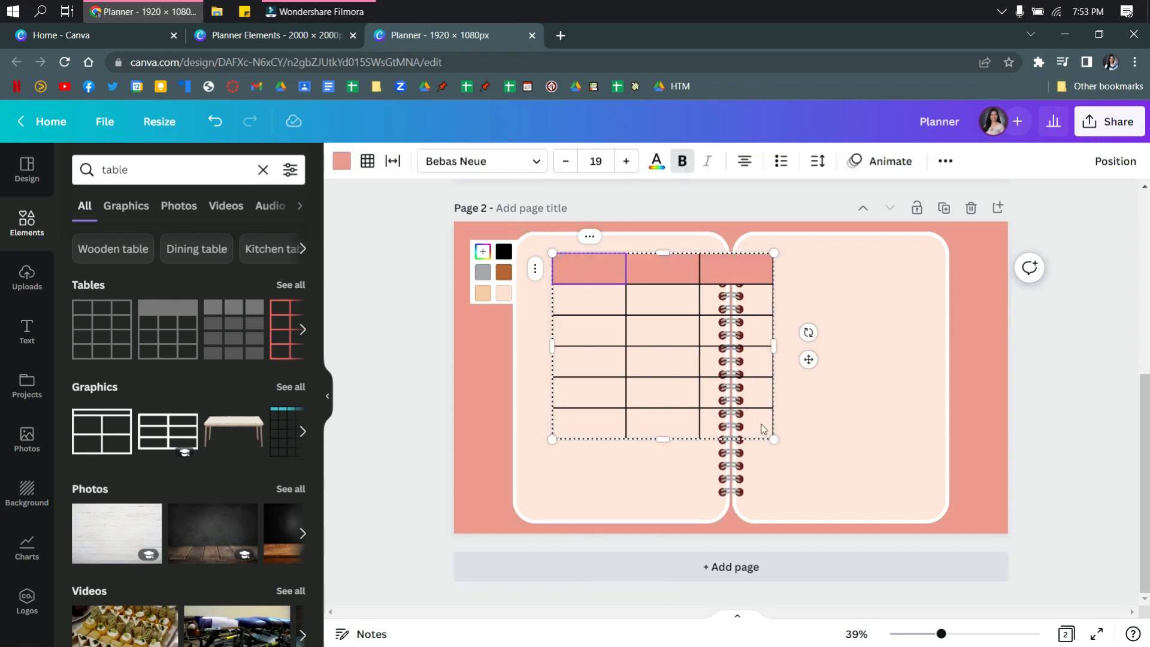
left_click(574, 270)
left_click(501, 366)
left_click(595, 274)
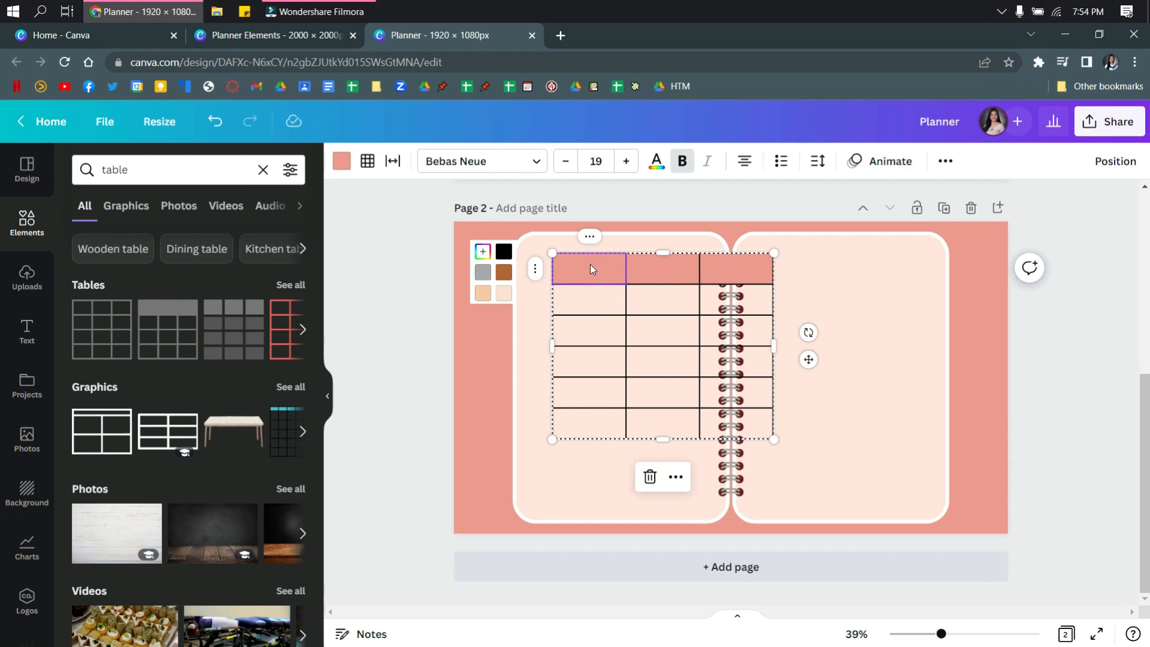
left_click(766, 431)
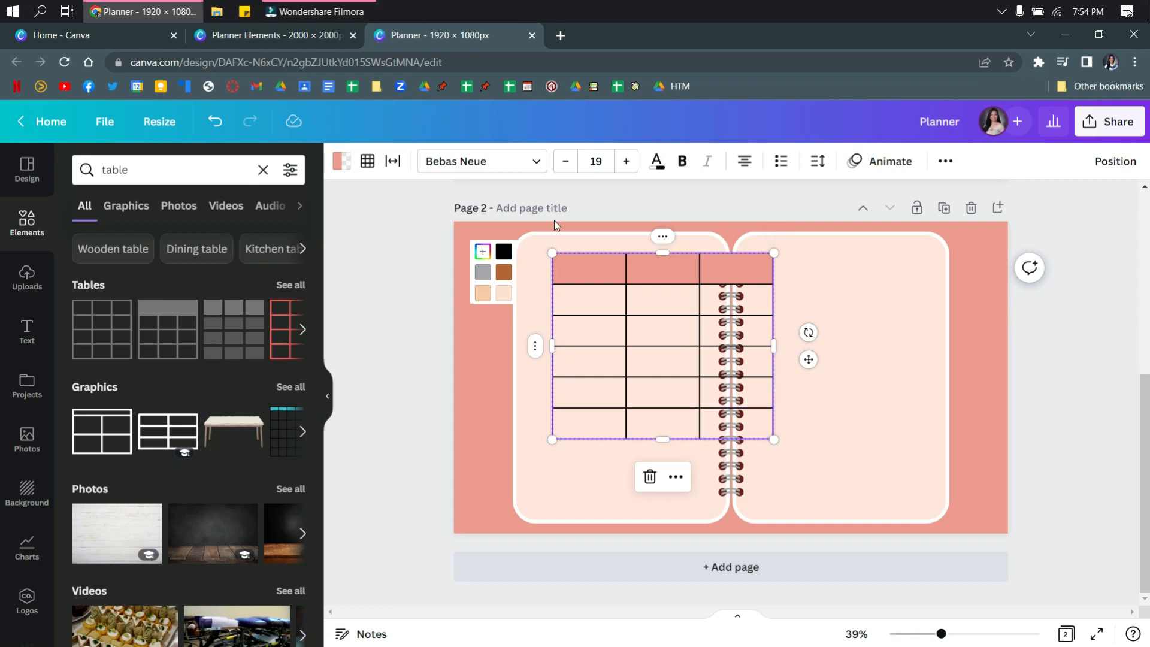
left_click(366, 163)
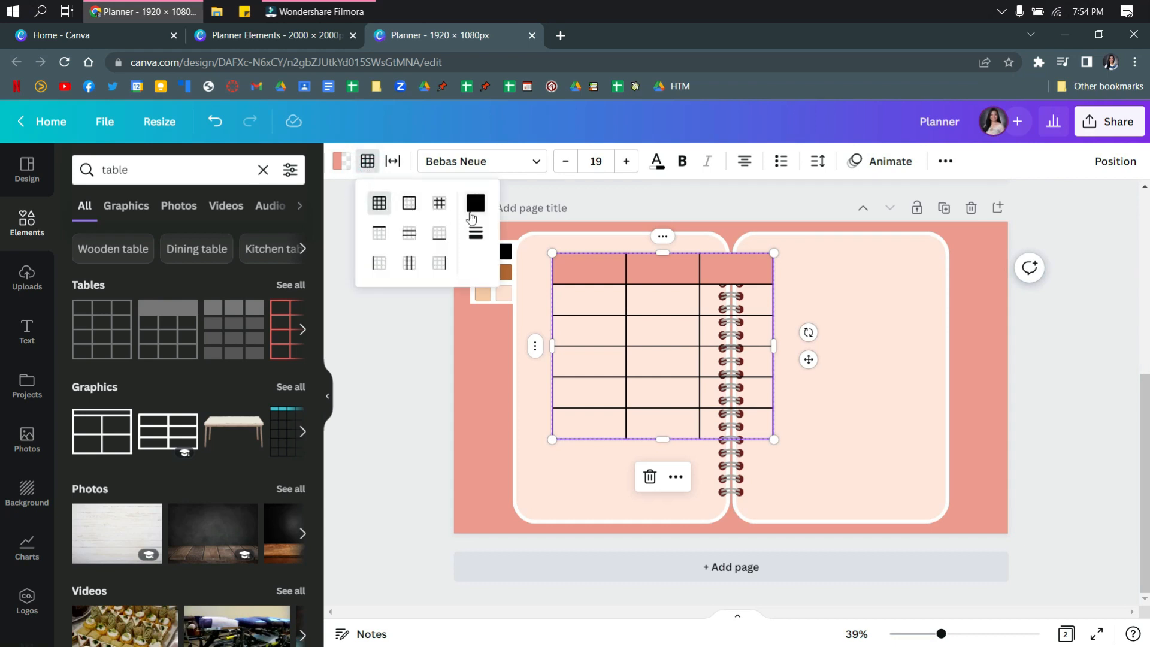
left_click(474, 211)
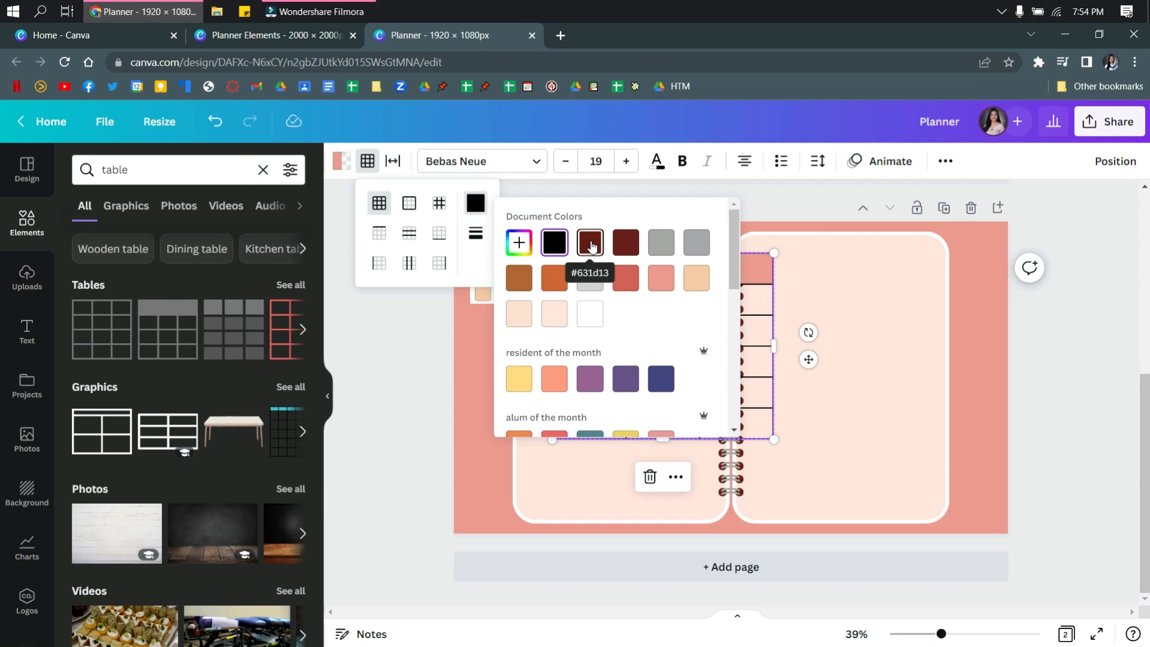
left_click(633, 283)
left_click(897, 321)
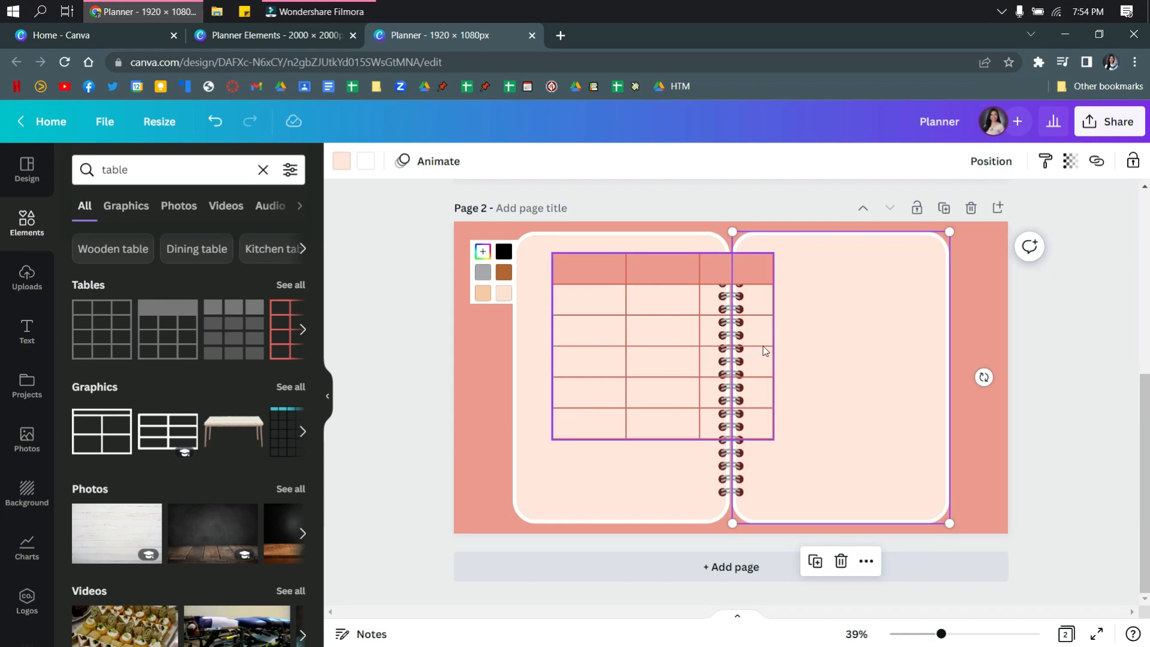
Narrow the table's three columns to fit the left sheet and shift the table slightly up and toward the spiral
left_click(629, 299)
left_click_drag(624, 296, 600, 298)
left_click_drag(702, 303, 647, 304)
left_click_drag(771, 307, 694, 313)
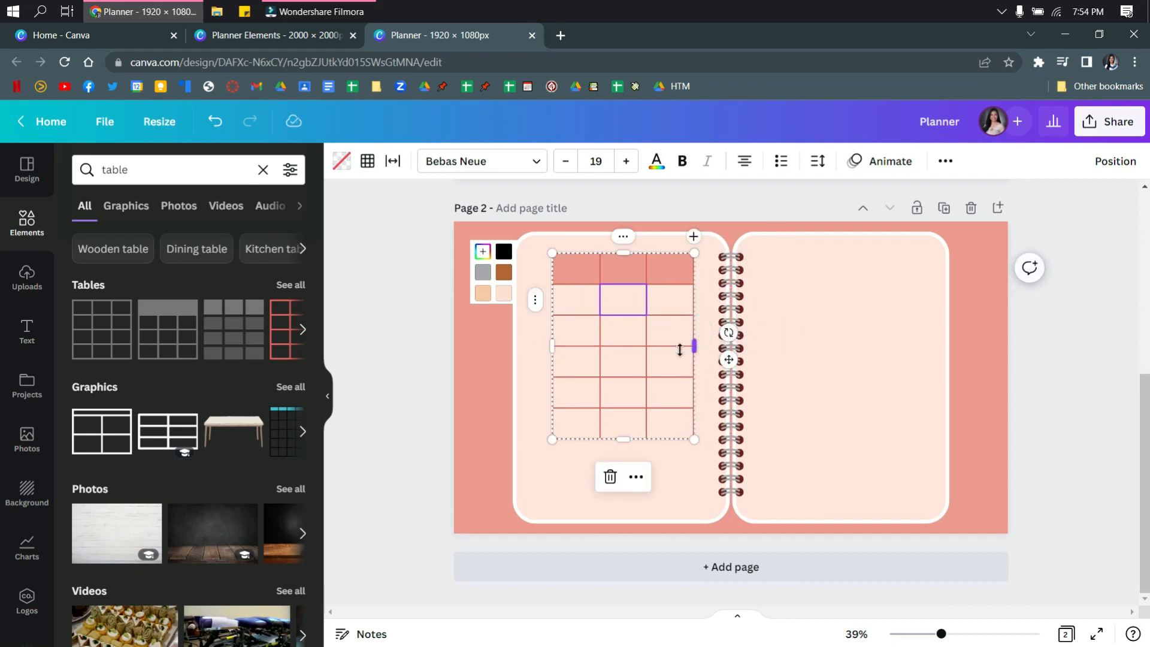
left_click(720, 299)
left_click(580, 274)
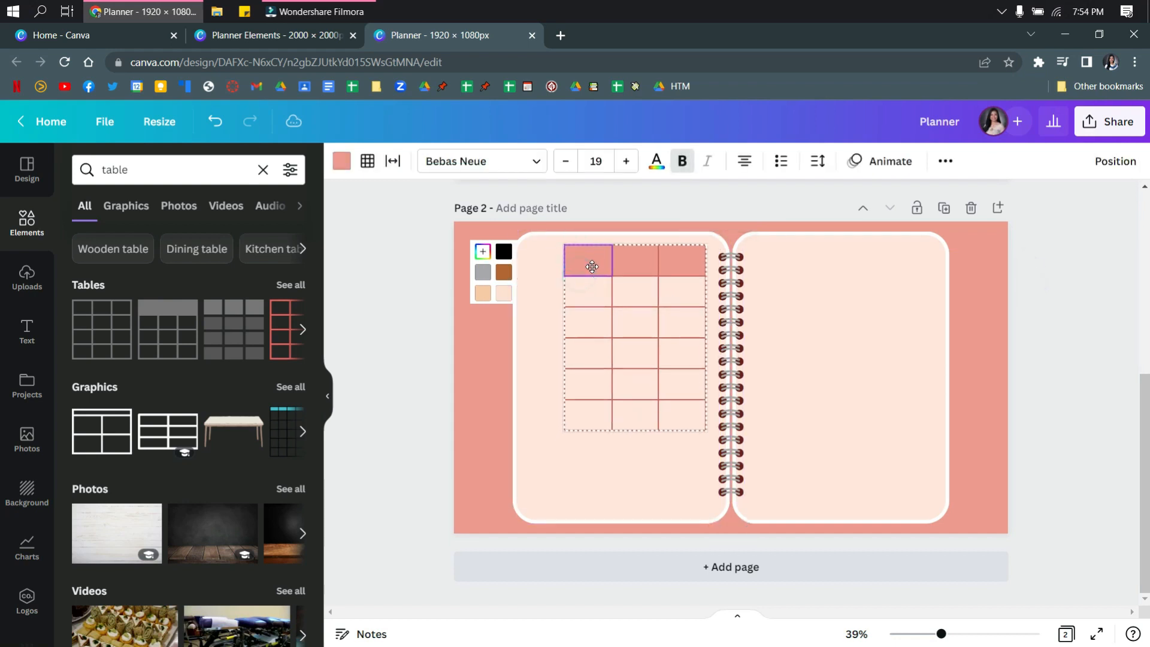
left_click_drag(579, 287, 597, 267)
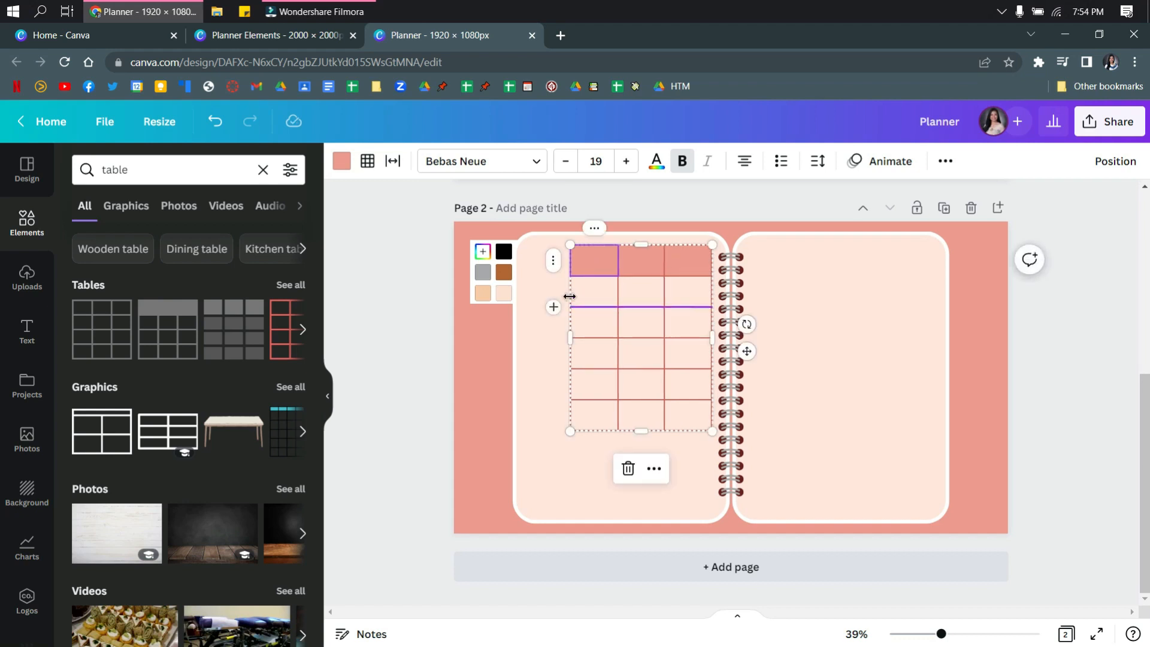
Widen the table toward the left sheet's outer edge and shift both column dividers to rebalance the columns
scroll(691, 305, "up", 3)
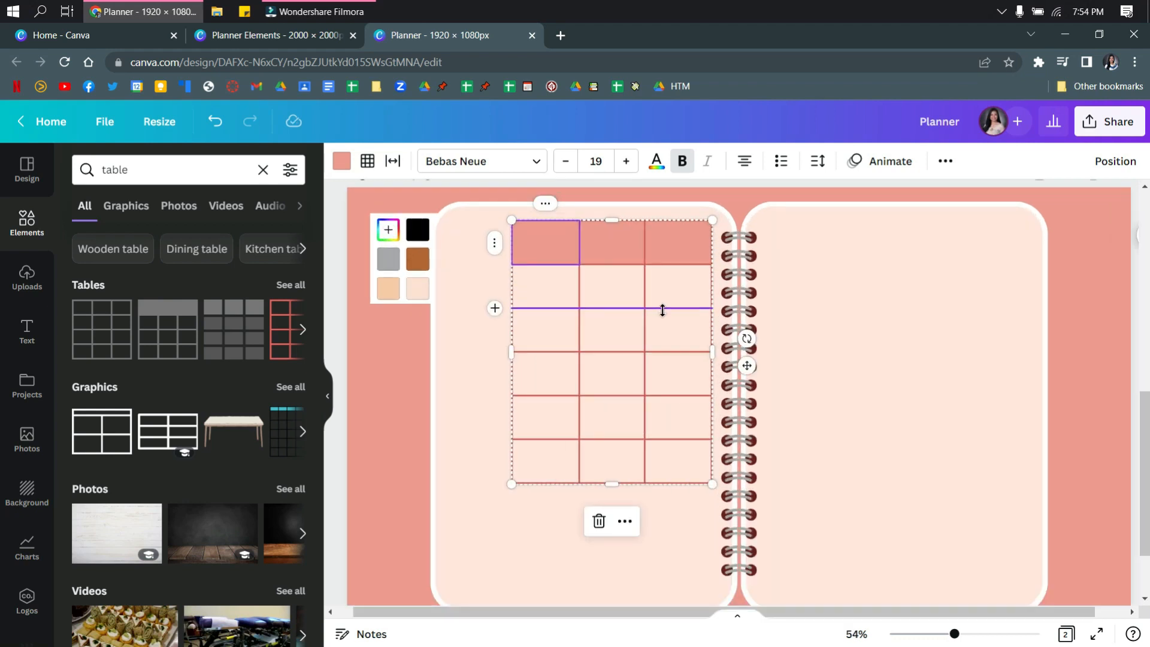
left_click_drag(510, 285, 485, 285)
left_click_drag(581, 292, 554, 291)
left_click_drag(649, 295, 627, 296)
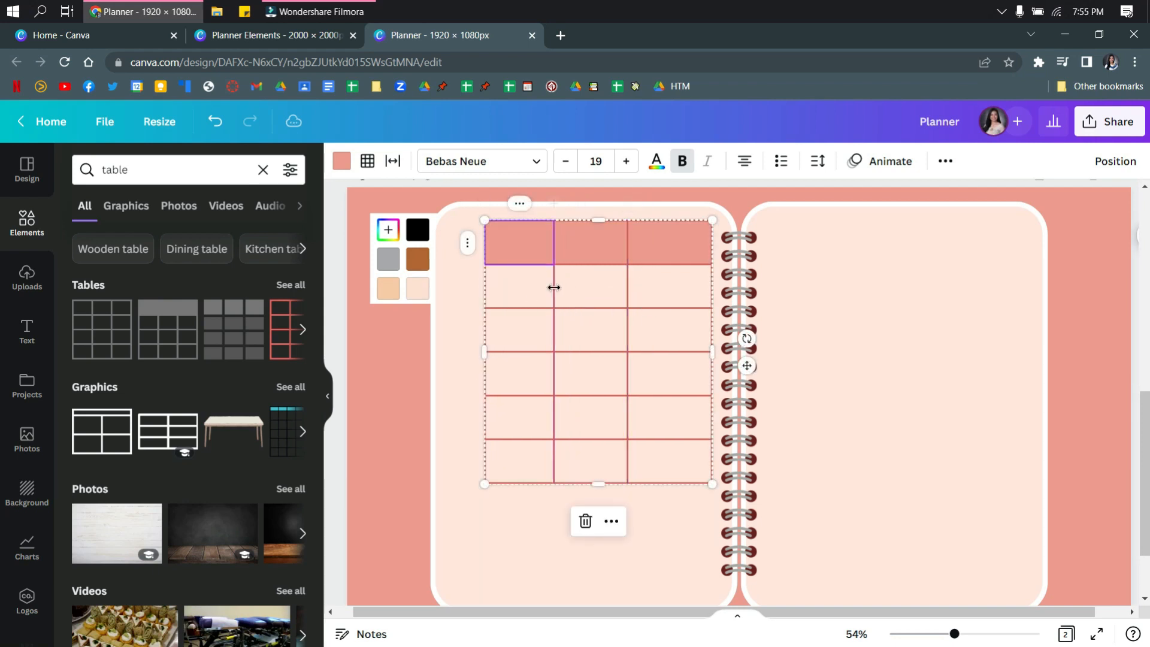
left_click_drag(556, 285, 562, 292)
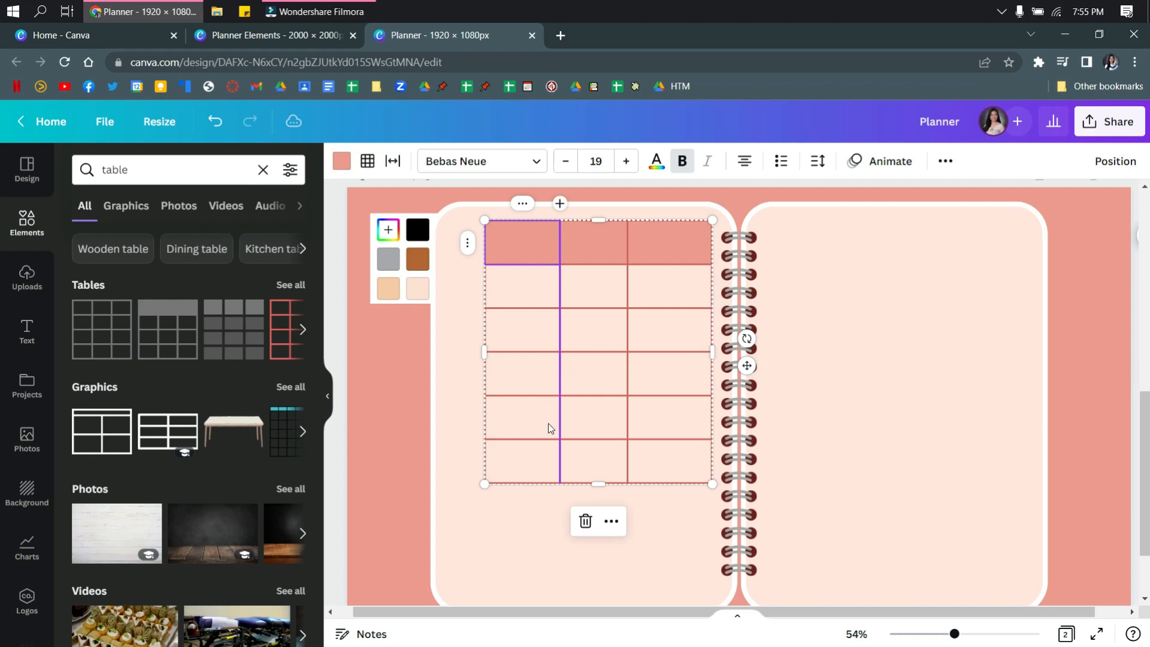
Stretch the table down near the sheet's lower edge, with a shorter header row and five roughly even body rows
left_click_drag(598, 576, 598, 582)
left_click_drag(599, 218, 598, 232)
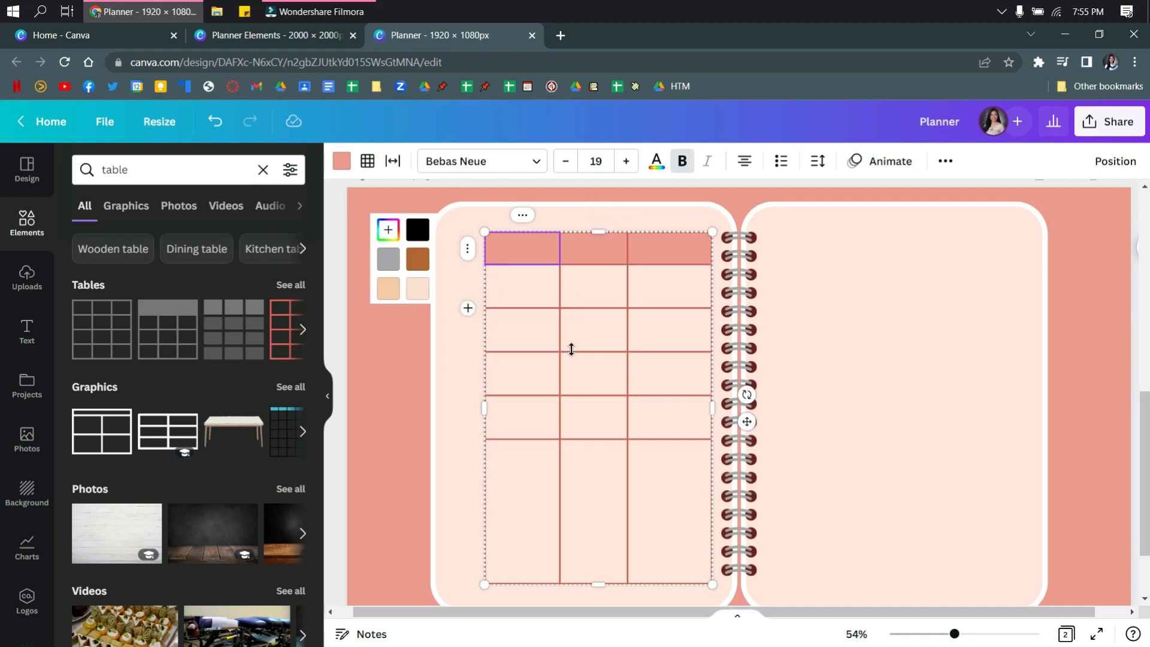
left_click_drag(575, 438, 578, 509)
left_click_drag(598, 394, 601, 437)
left_click_drag(599, 353, 596, 328)
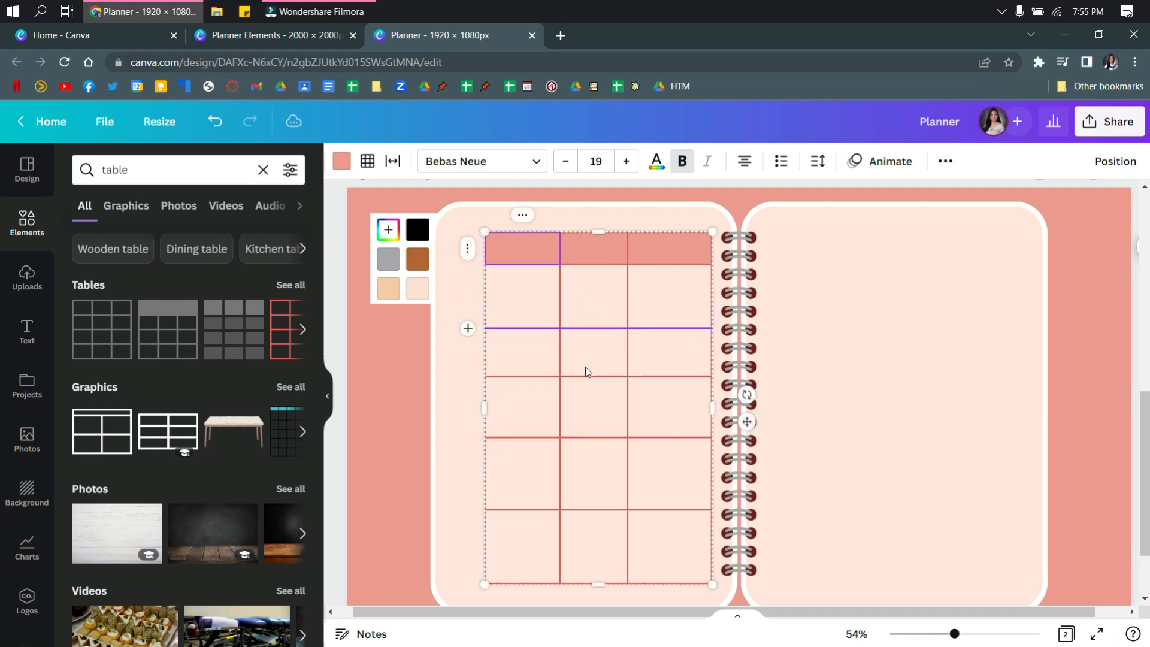
left_click_drag(585, 510, 588, 526)
left_click_drag(597, 436, 595, 456)
left_click_drag(601, 377, 602, 396)
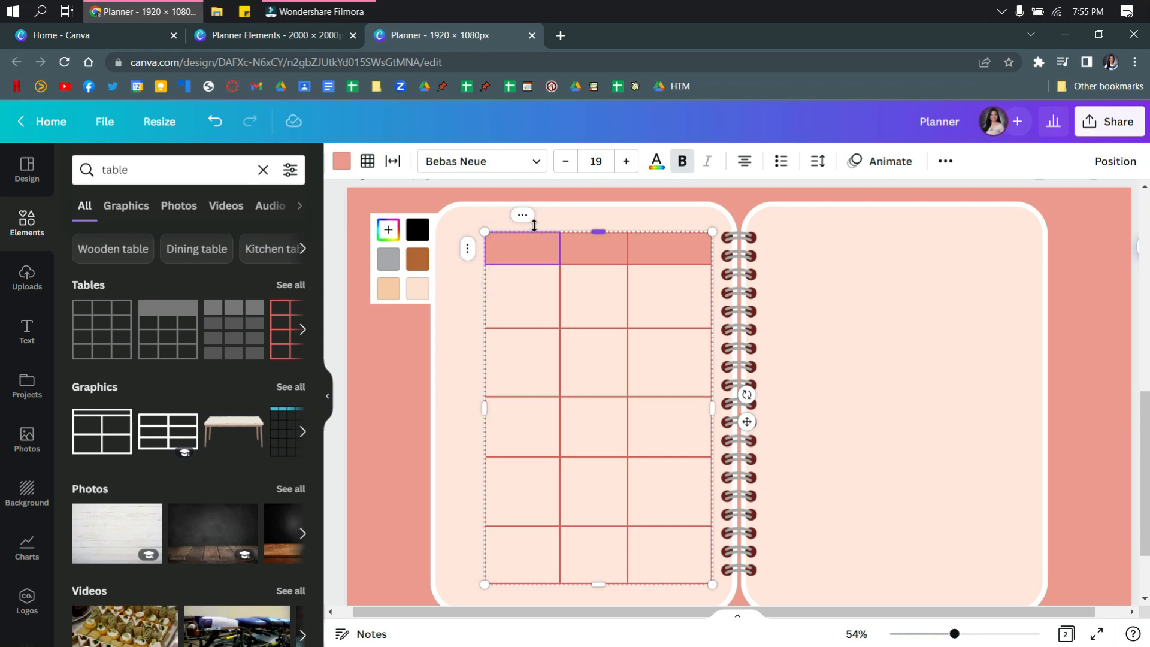
Size the table's three columns equally
left_click(469, 251)
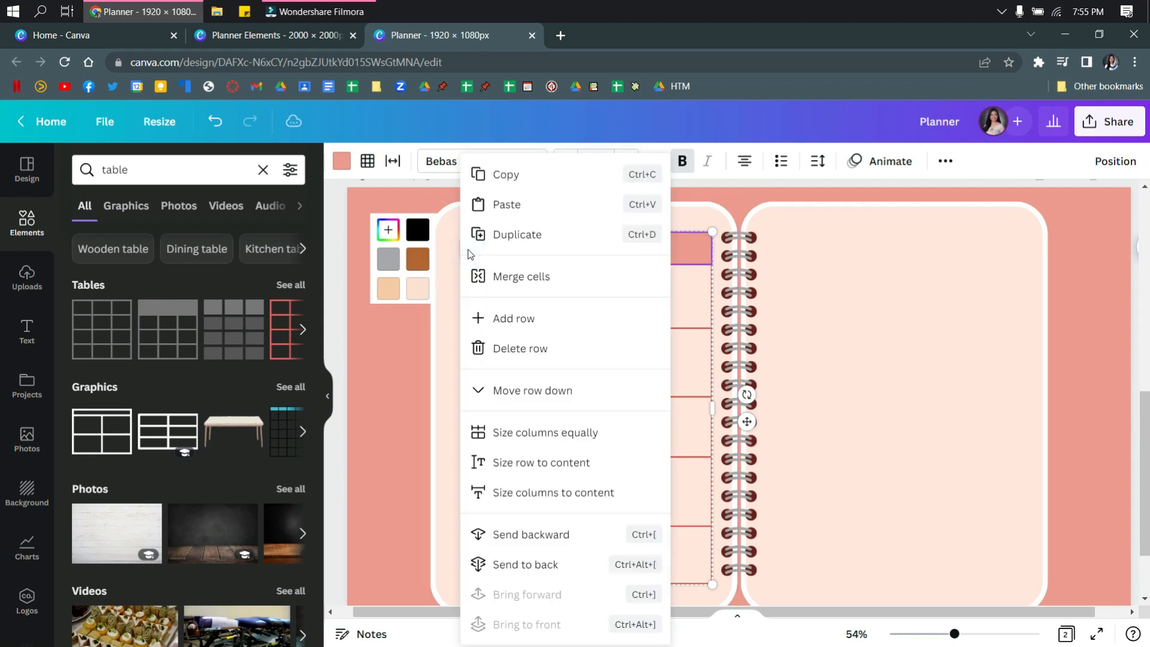
left_click(423, 396)
left_click(523, 295)
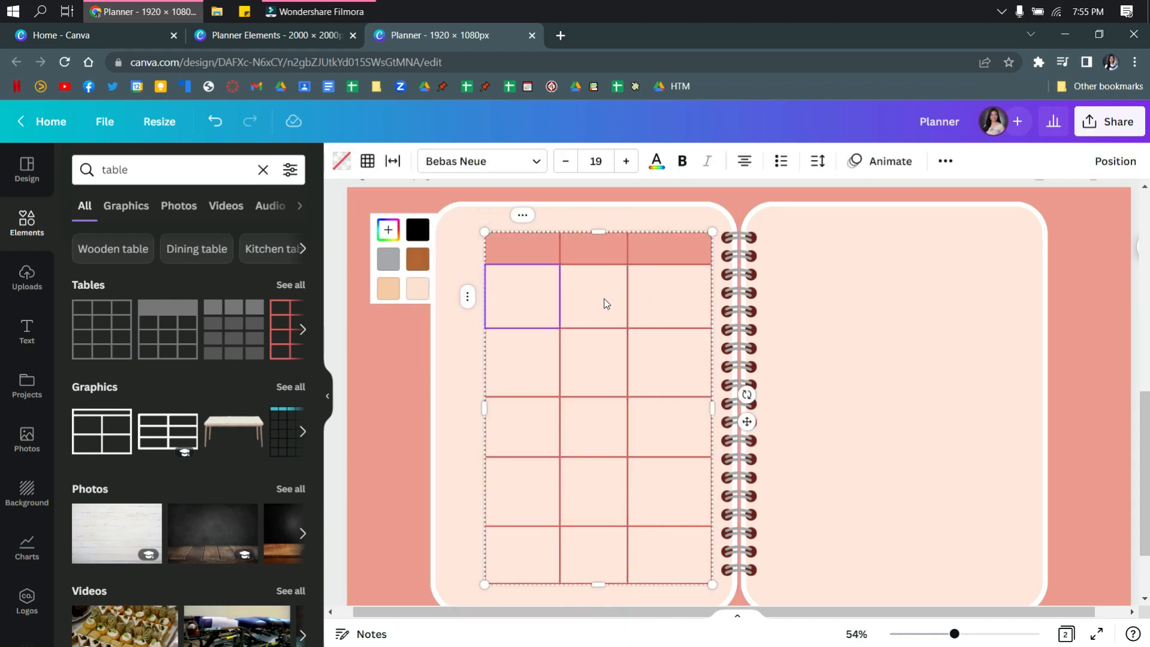
left_click(468, 297)
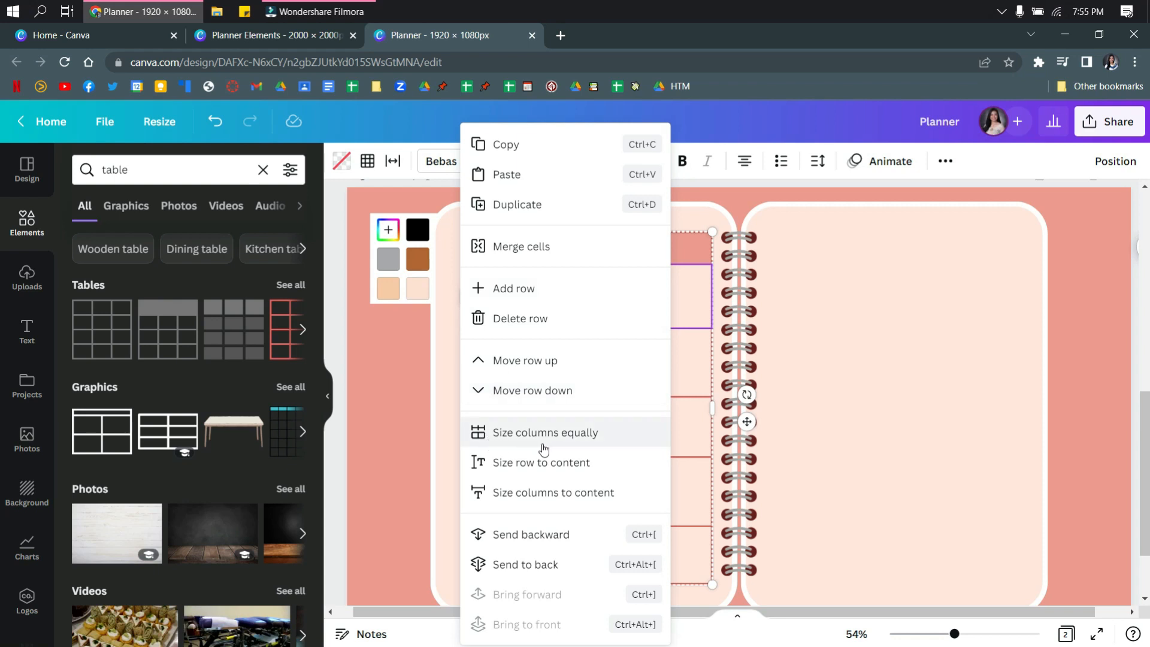
left_click(569, 444)
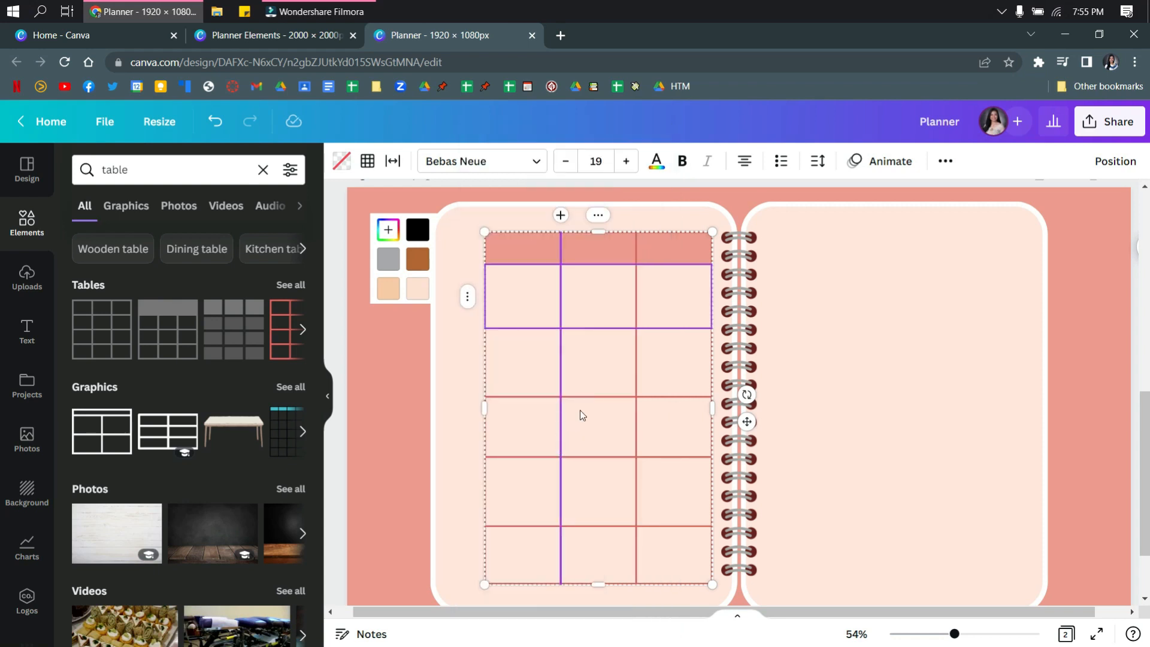
Size all of the table's rows equally, including the header row, while keeping the columns at equal widths
left_click(515, 369)
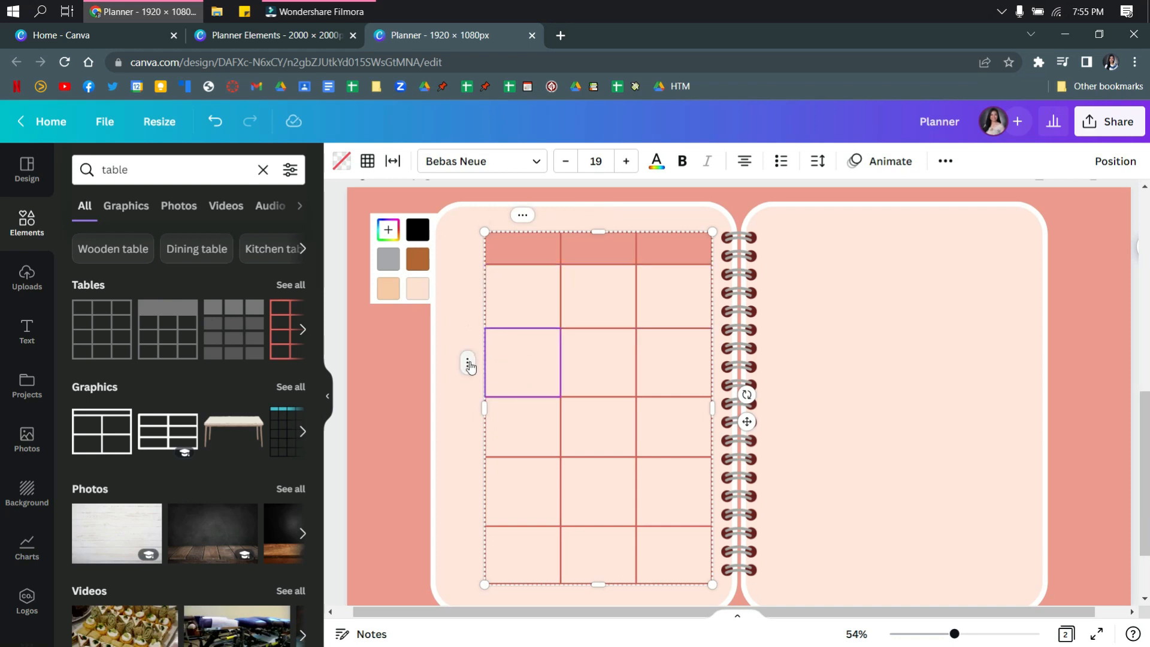
left_click(470, 367)
left_click(493, 426)
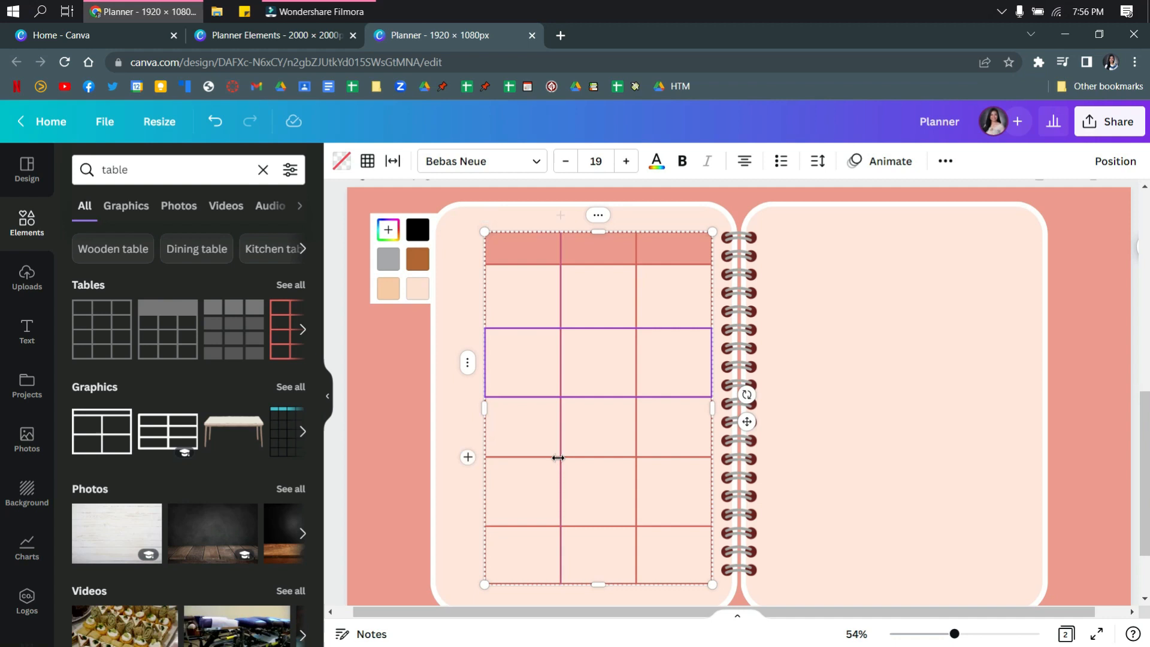
left_click(597, 215)
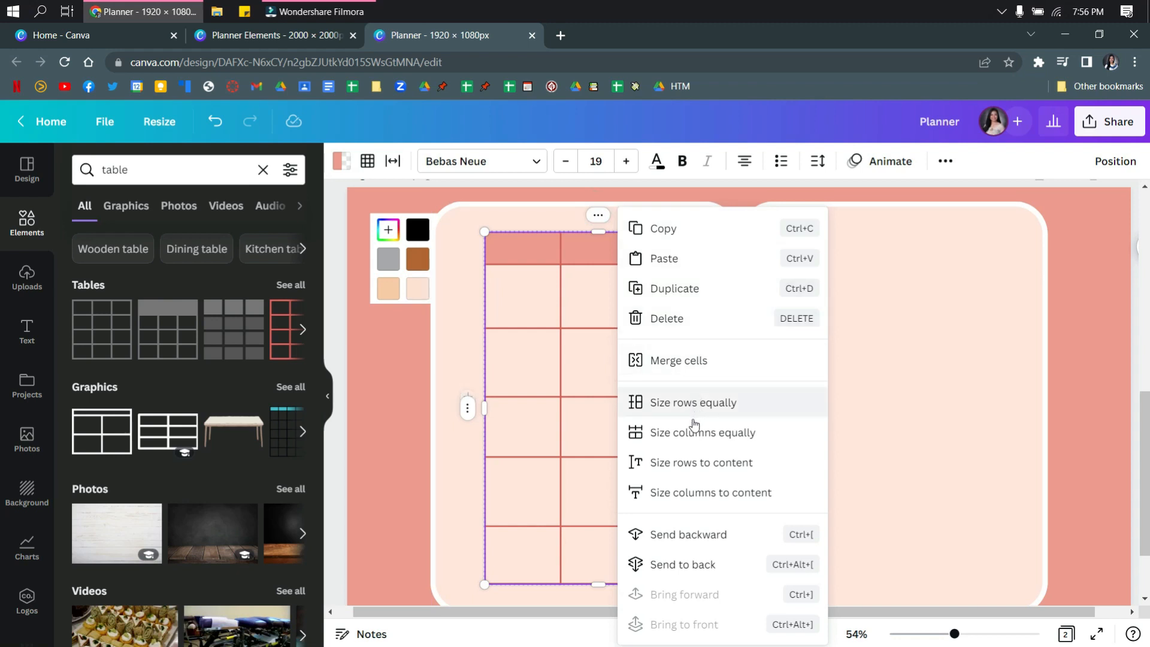
left_click(672, 407)
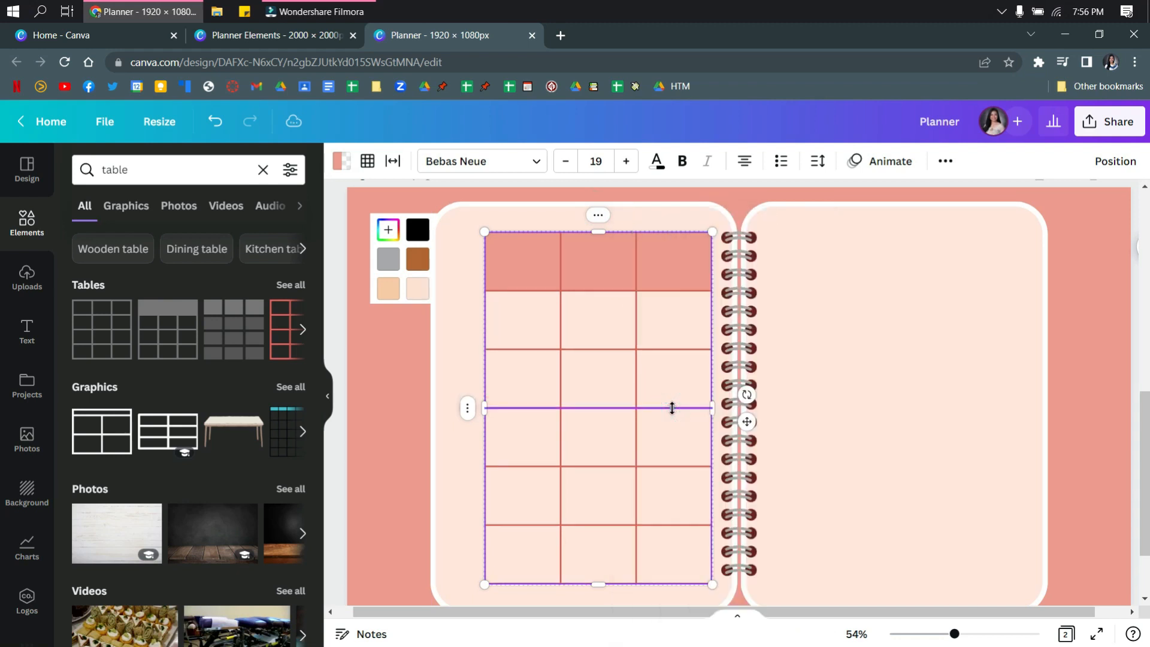
Make the table's equal rows slightly taller and undo the trial resizes from its top edge
mouse_move(600, 290)
left_mouse_down()
mouse_move(601, 262)
mouse_move(603, 295)
left_mouse_up()
left_click_drag(600, 233, 602, 284)
key("ctrl+z")
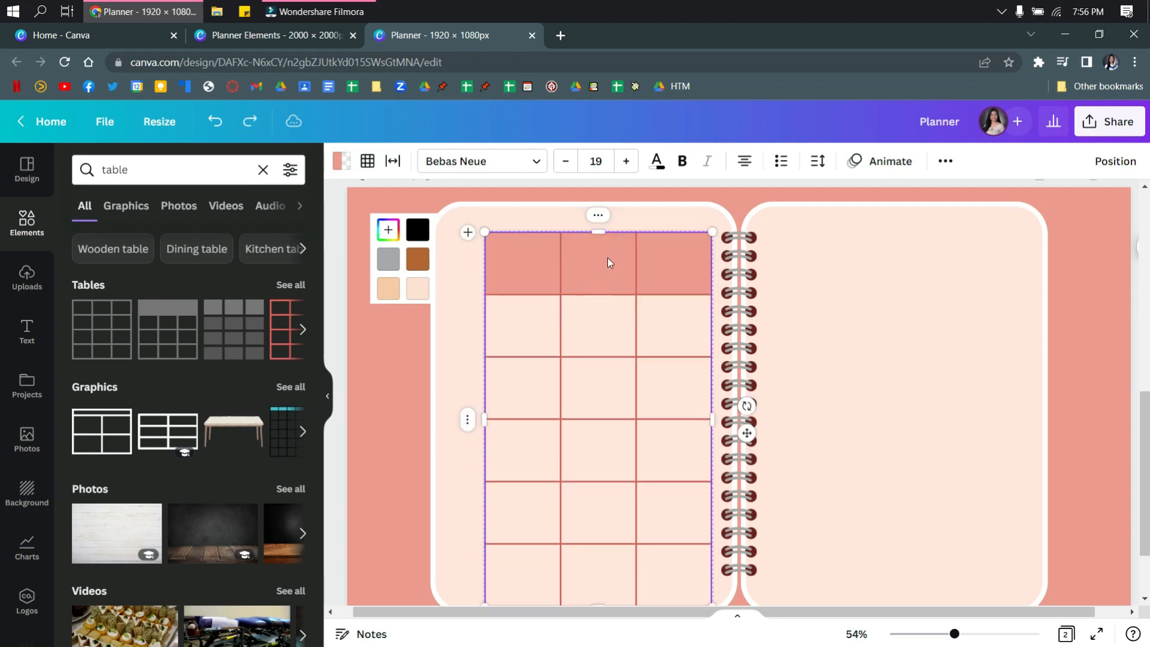
left_click(597, 220)
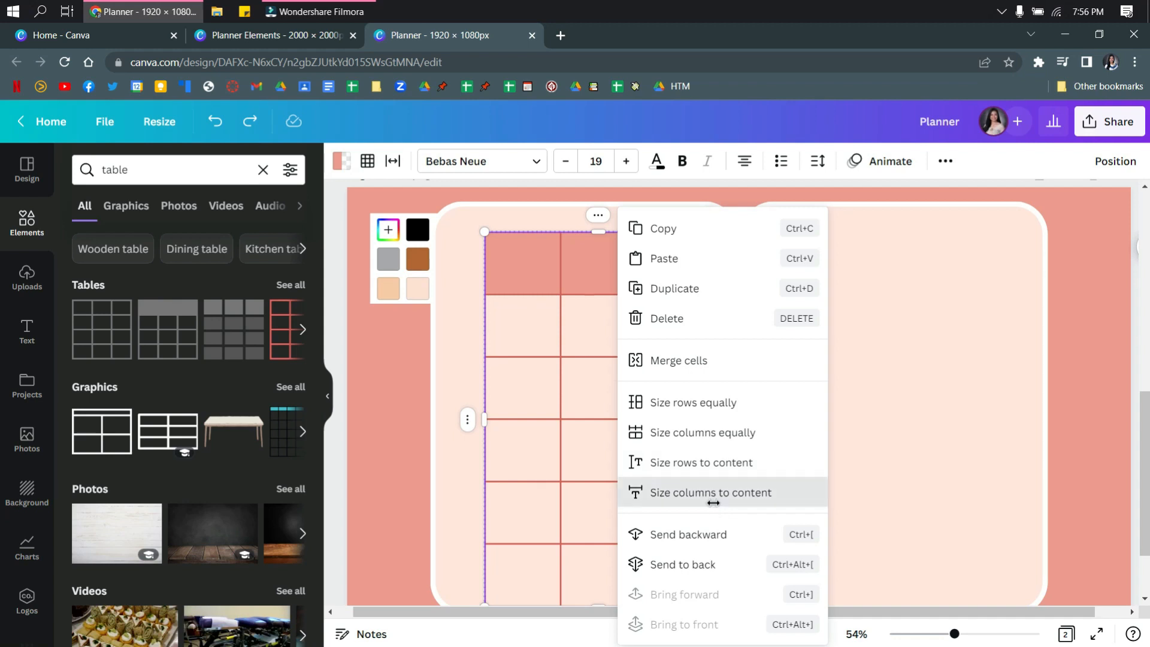
left_click(713, 502)
left_click_drag(601, 238, 602, 252)
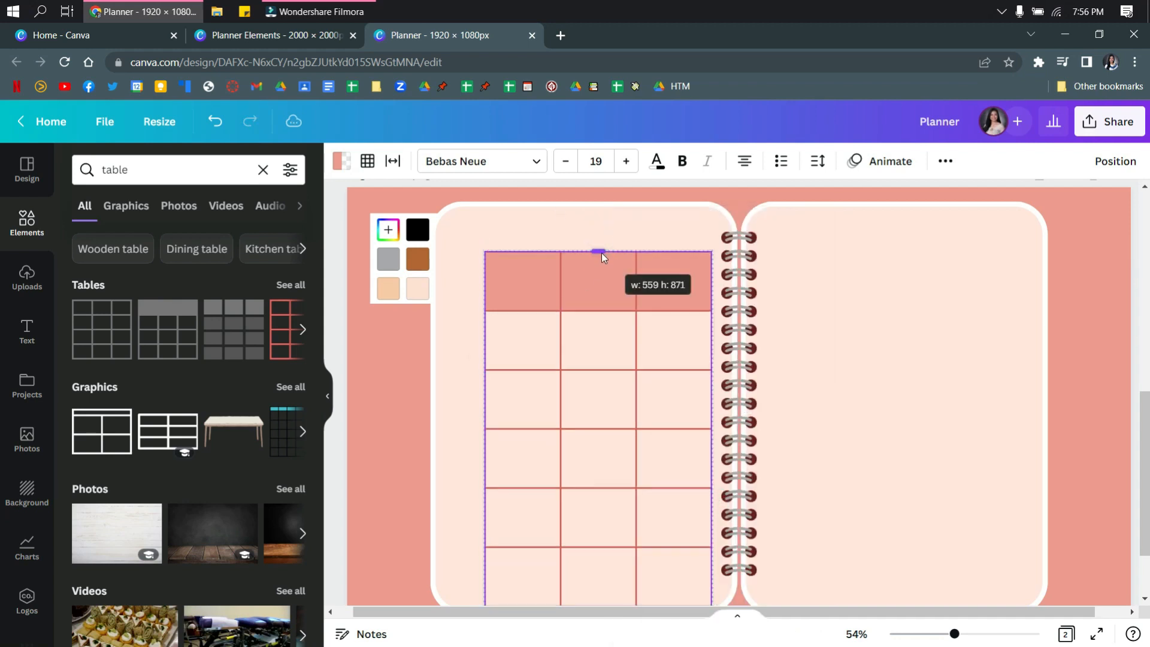
key("ctrl+z")
left_click(604, 326)
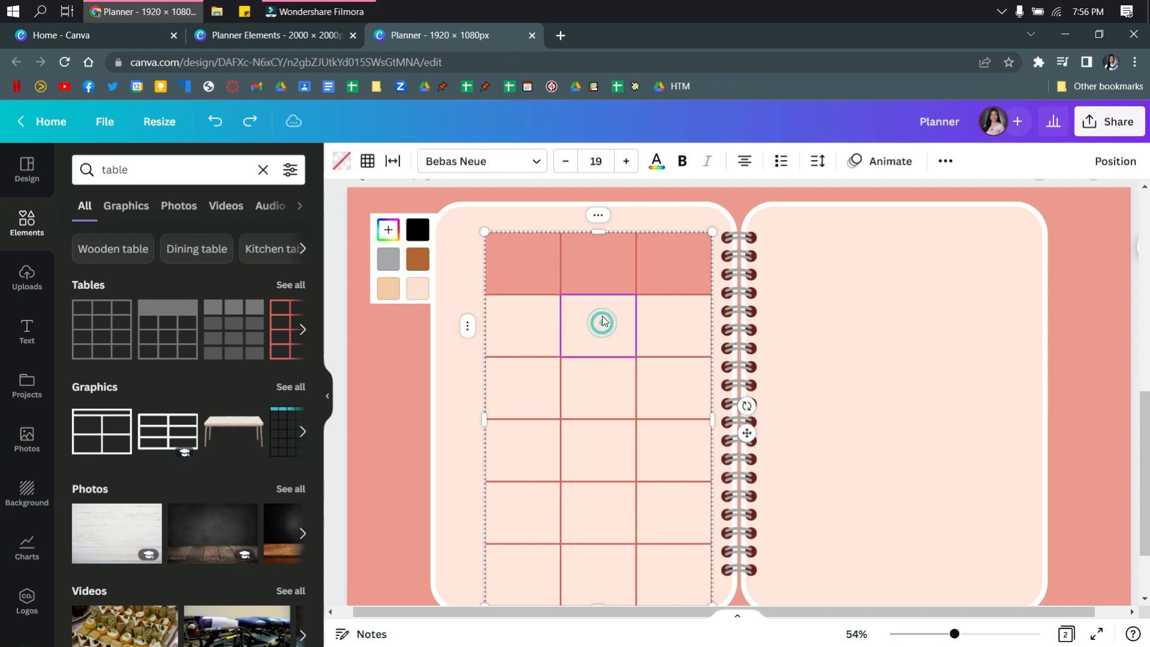
left_click(601, 214)
left_click(623, 335)
left_click(616, 271)
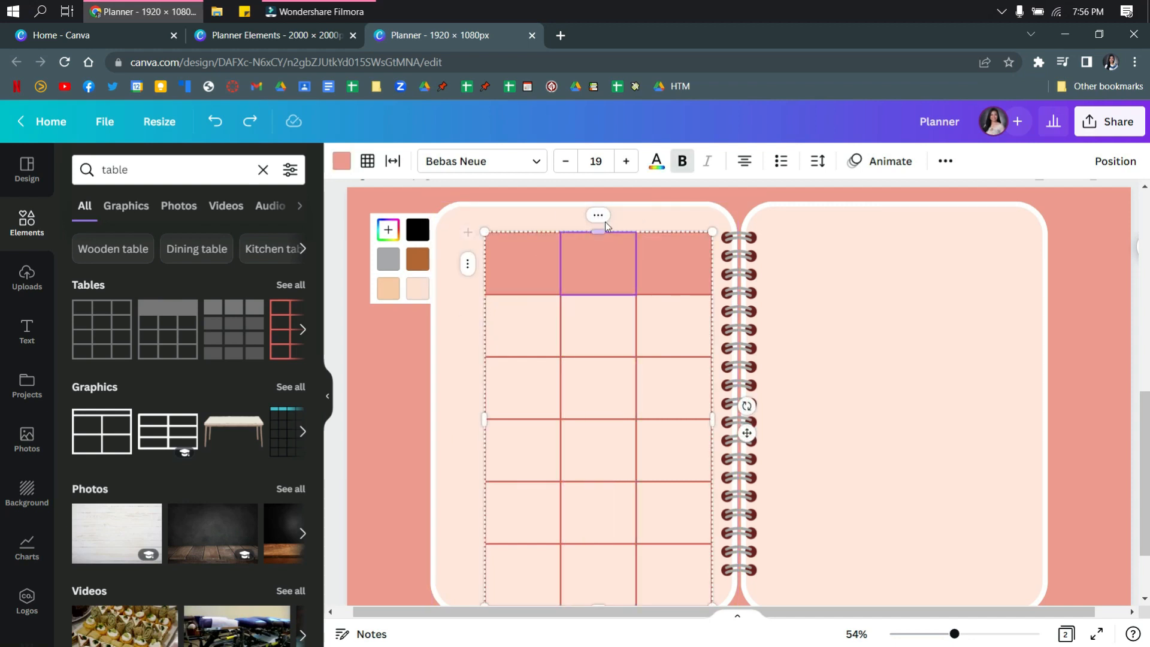
left_click(598, 215)
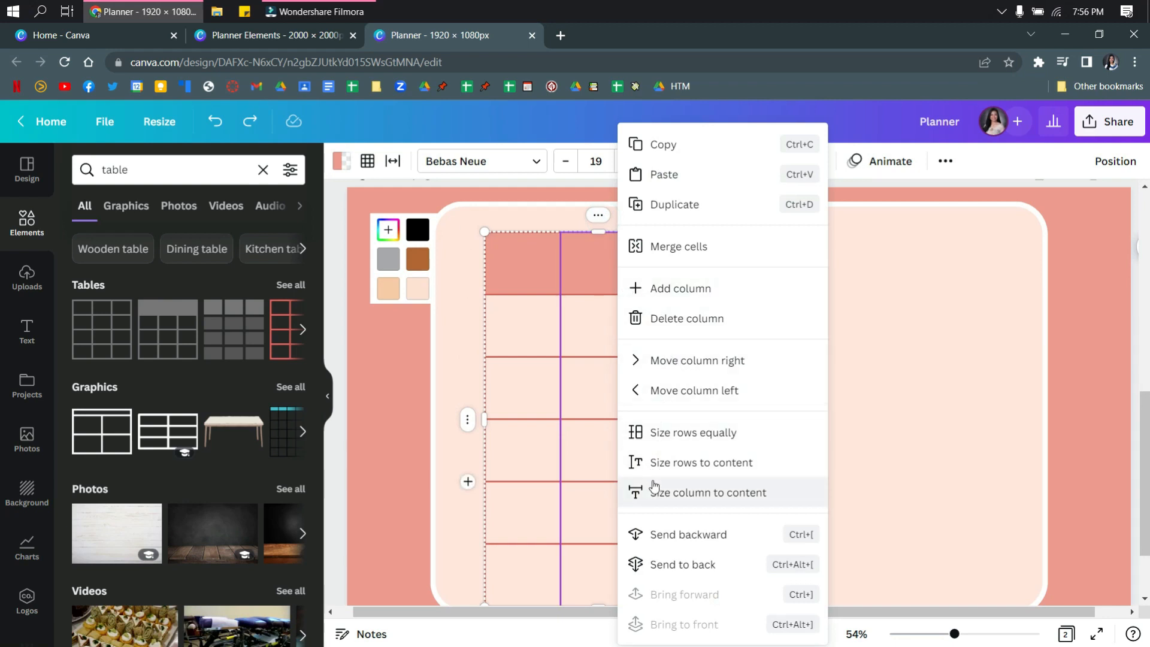
Label the table's three header cells SUNDAY, MONDAY and TUESDAY
left_click(537, 284)
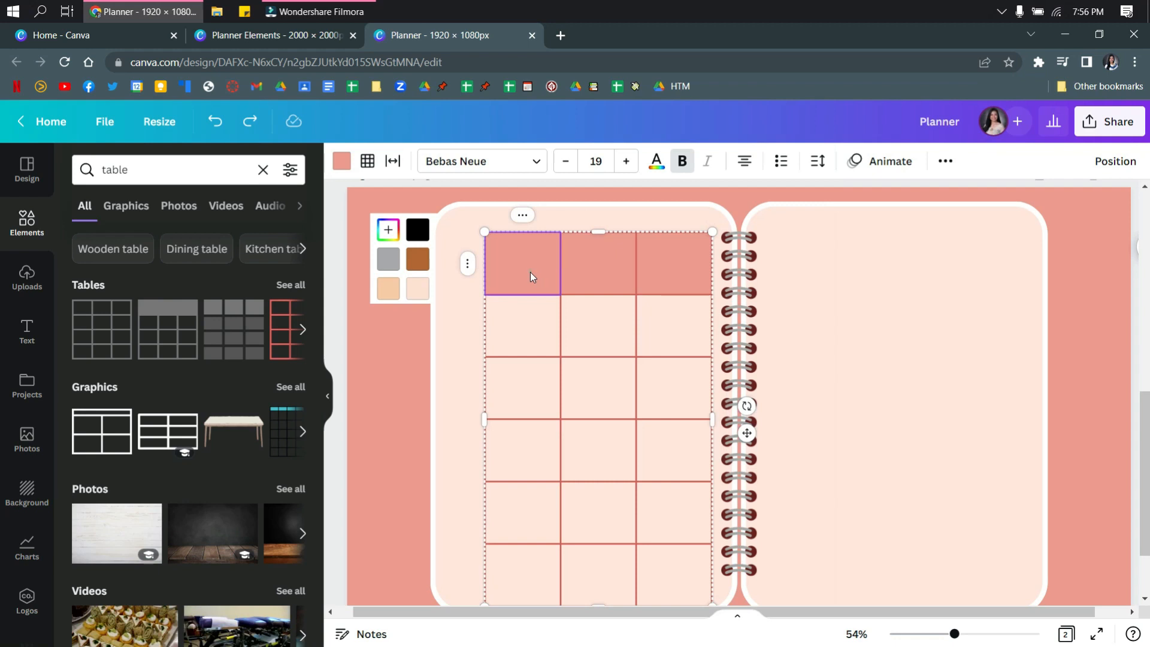
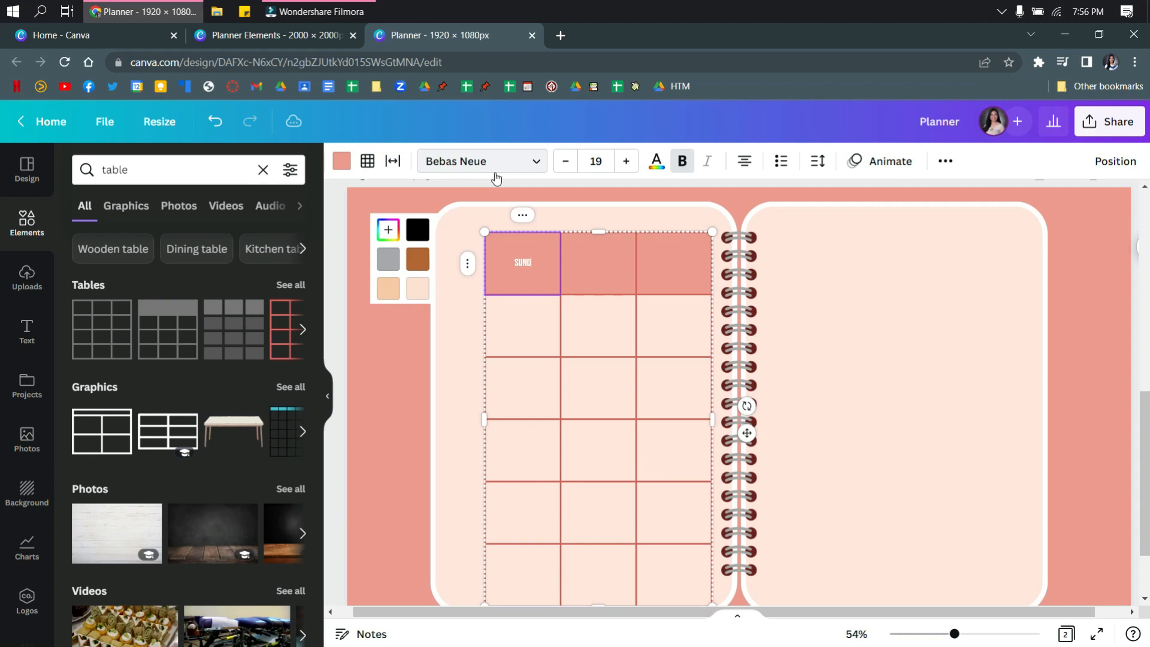
left_click(601, 262)
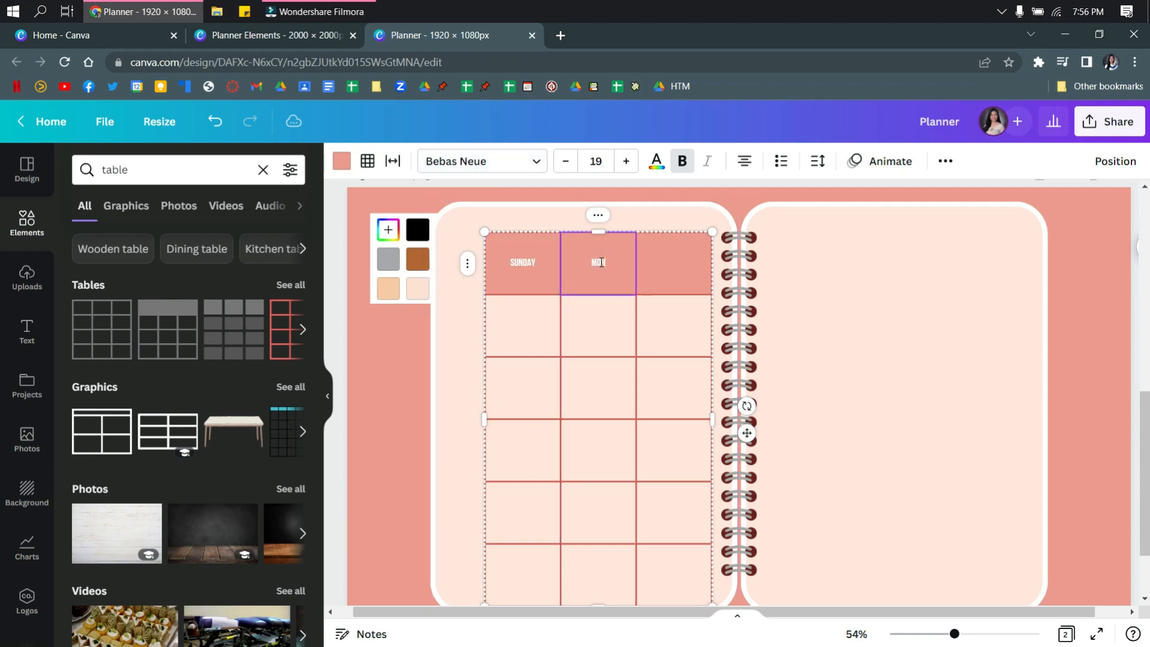
left_click(650, 259)
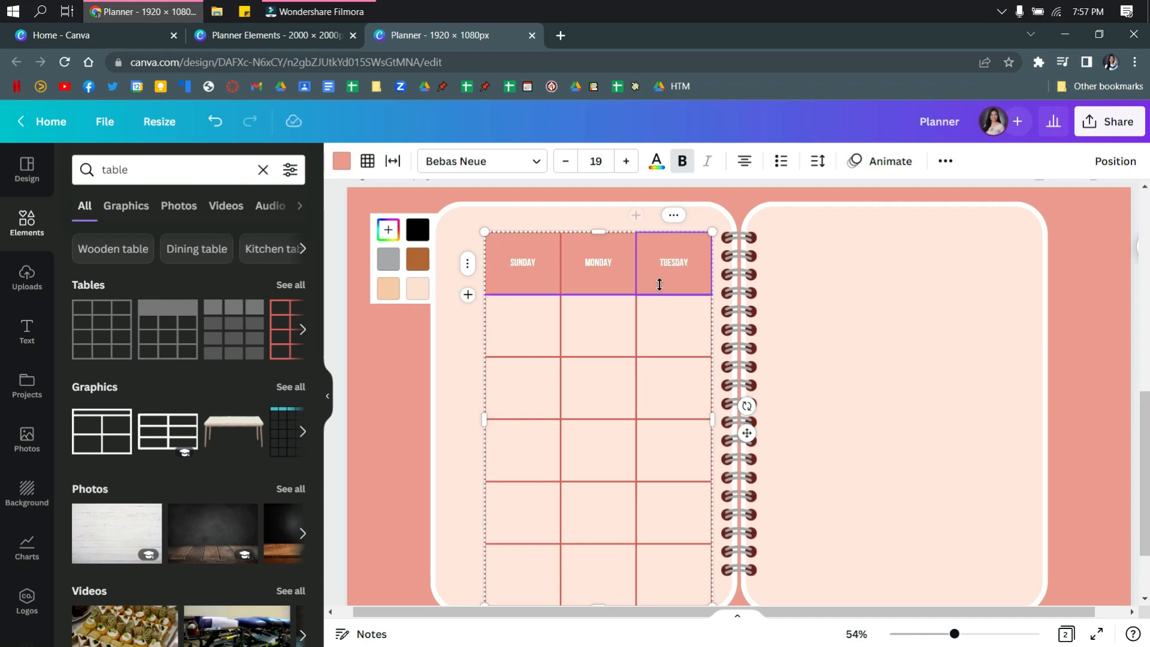
Shorten the header row to a height of 78 and size the table's columns equally
left_click(682, 353)
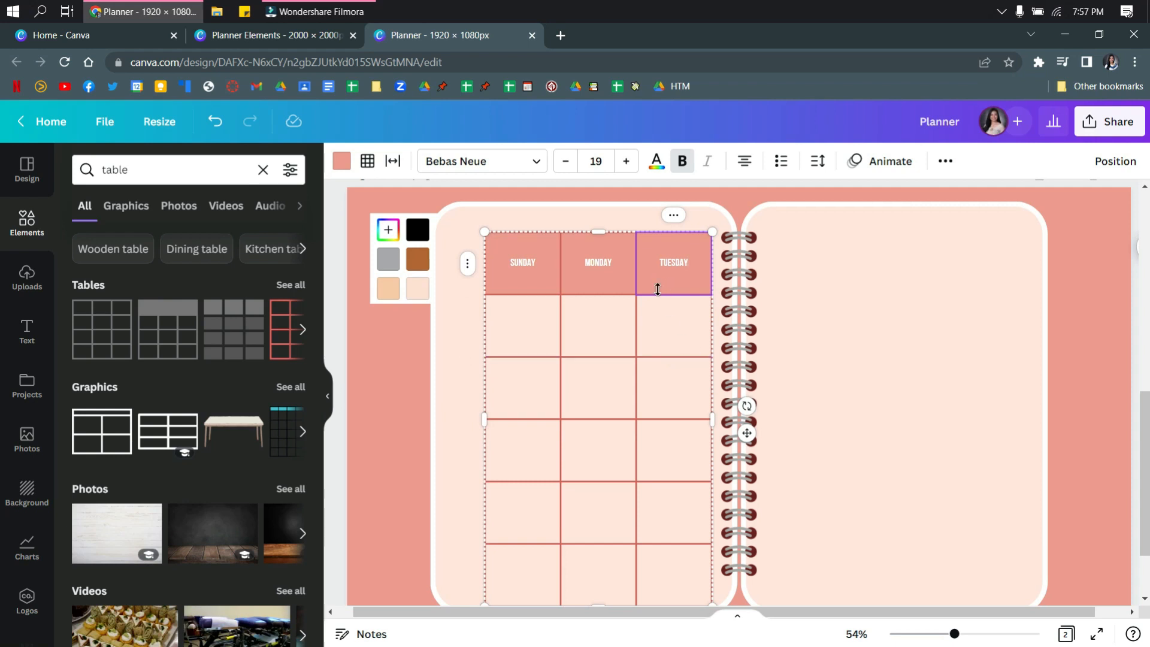
left_click_drag(659, 295, 661, 246)
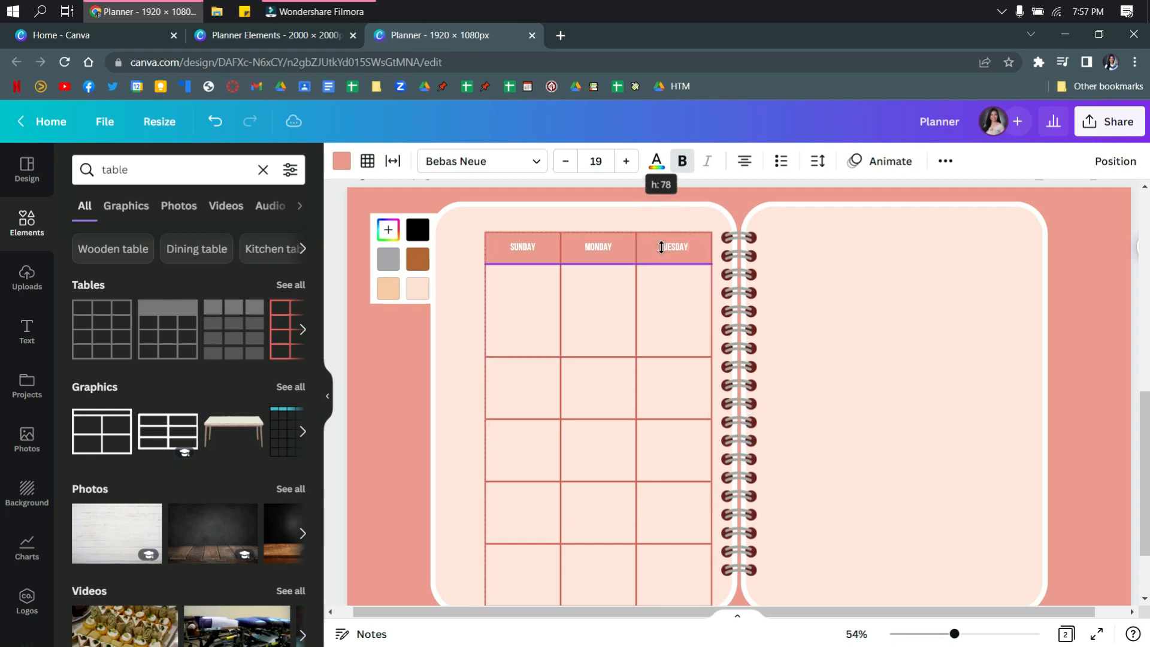
left_click(515, 318)
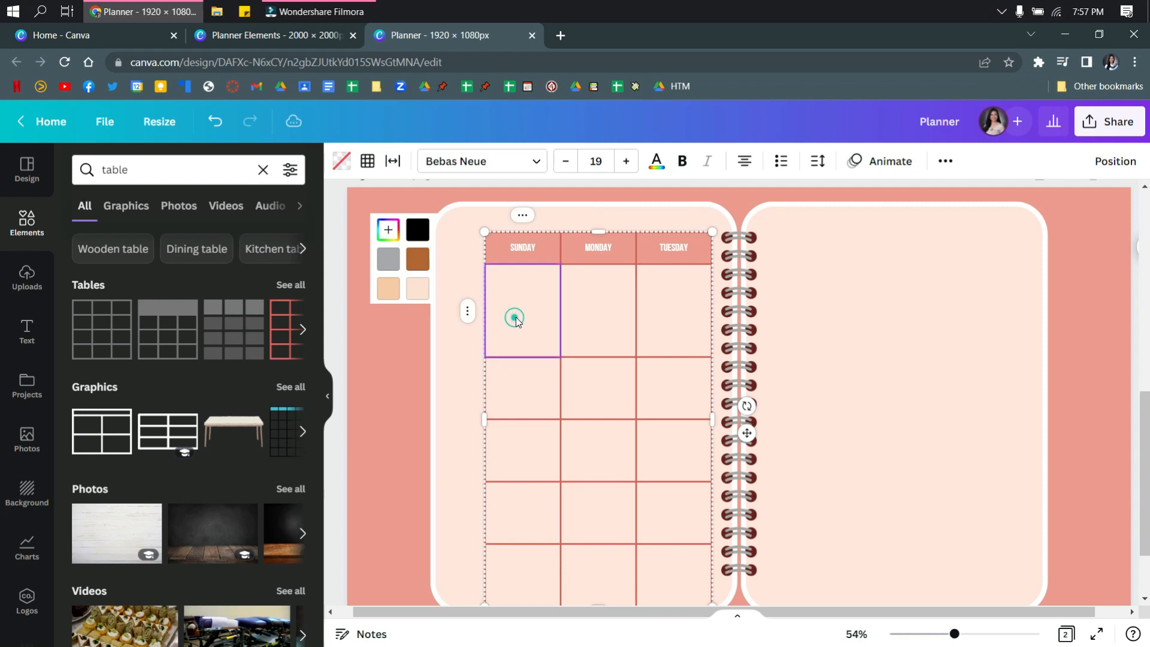
scroll(552, 370, "down", 1)
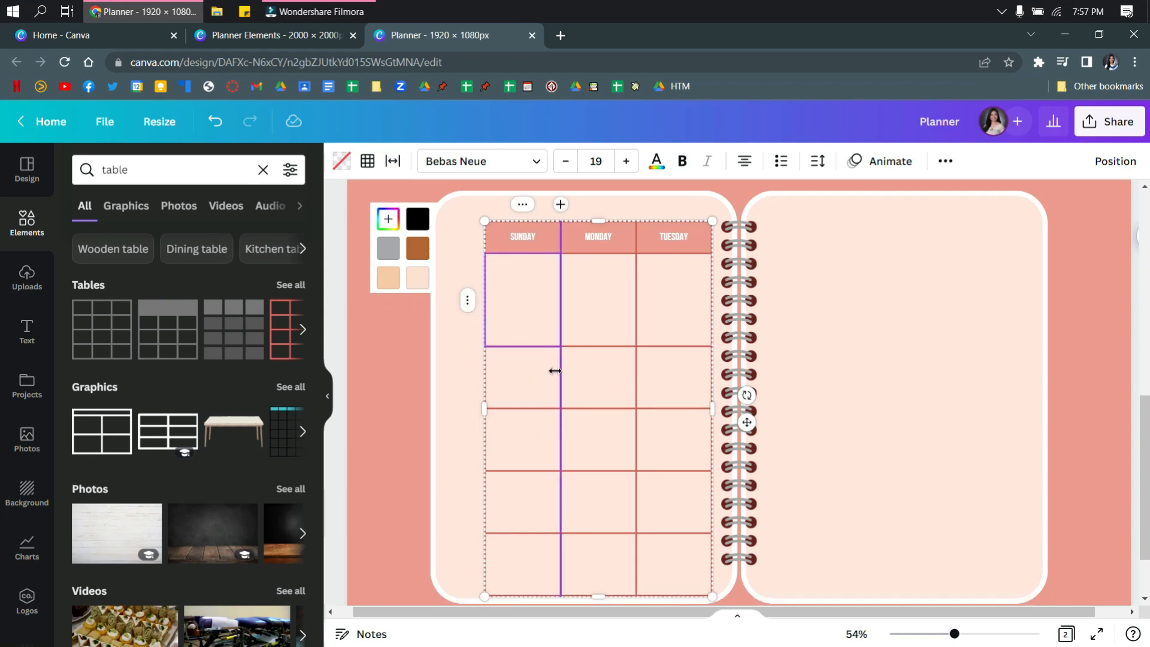
left_click(467, 290)
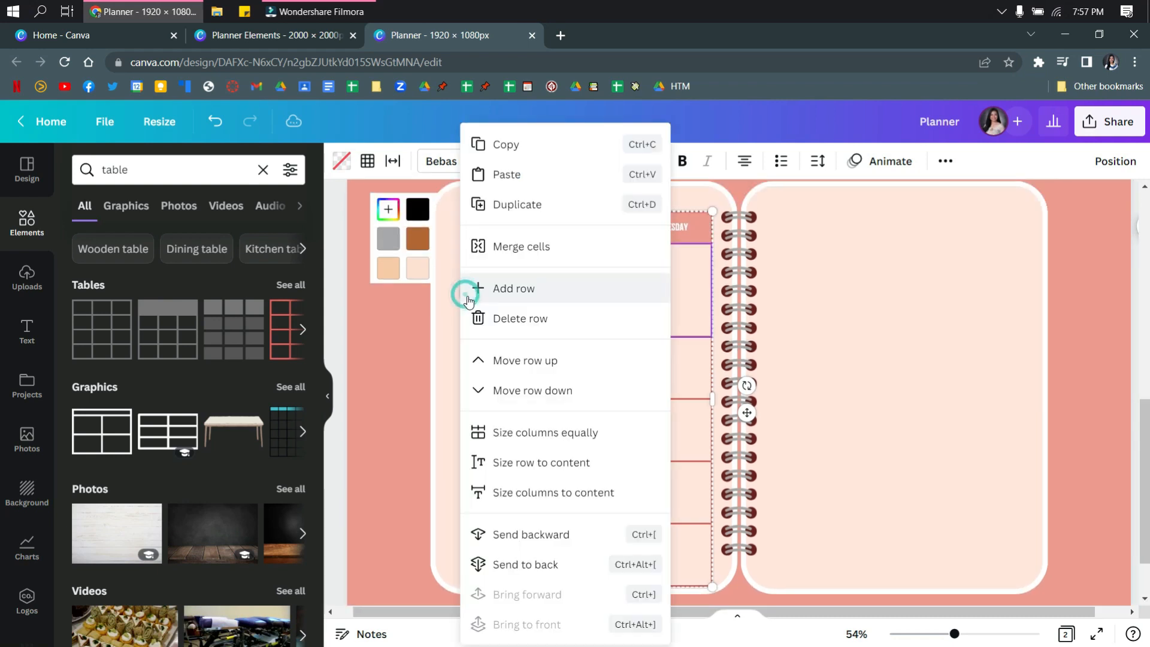
left_click(573, 433)
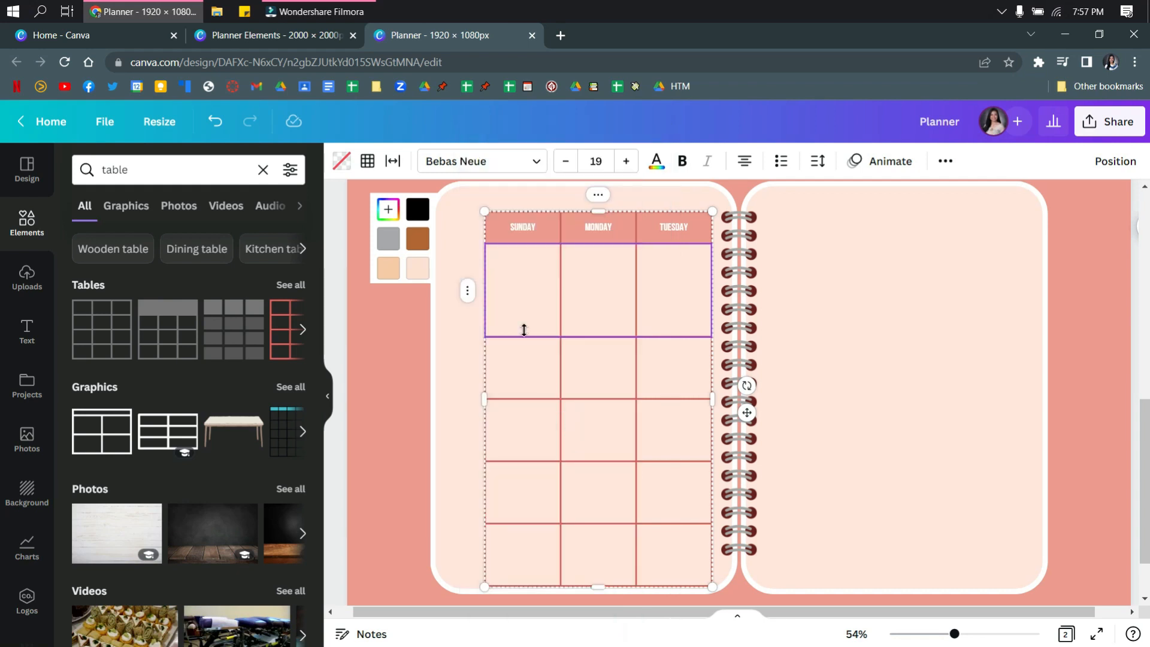
Size all of the table's rows equally again and undo a trial resize from its top edge
left_click(597, 194)
left_click(654, 382)
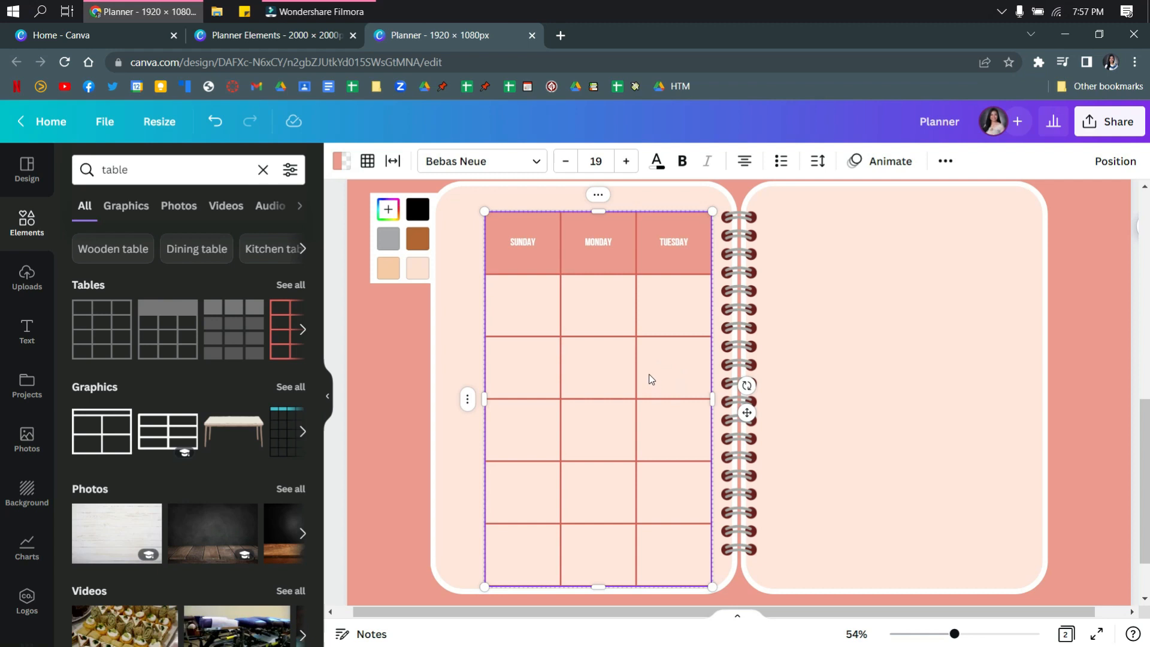
left_click_drag(598, 212, 601, 337)
key("ctrl+z")
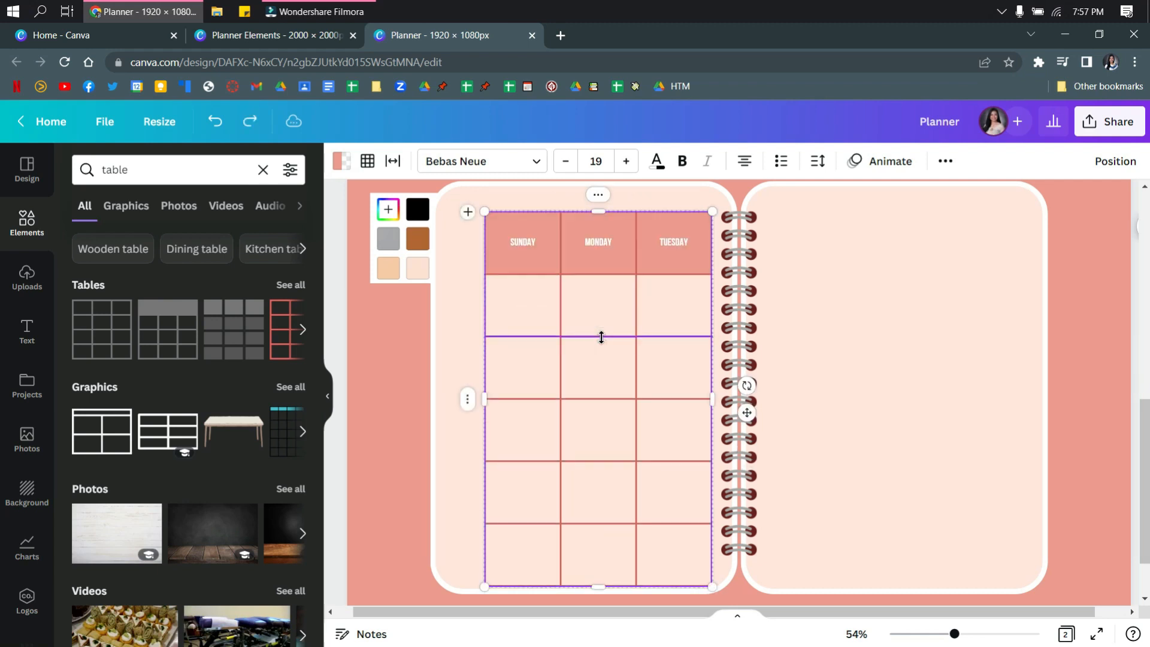
Shift the table slightly up on the left sheet, with a header row 78 high and five roughly even body rows
left_click(686, 255)
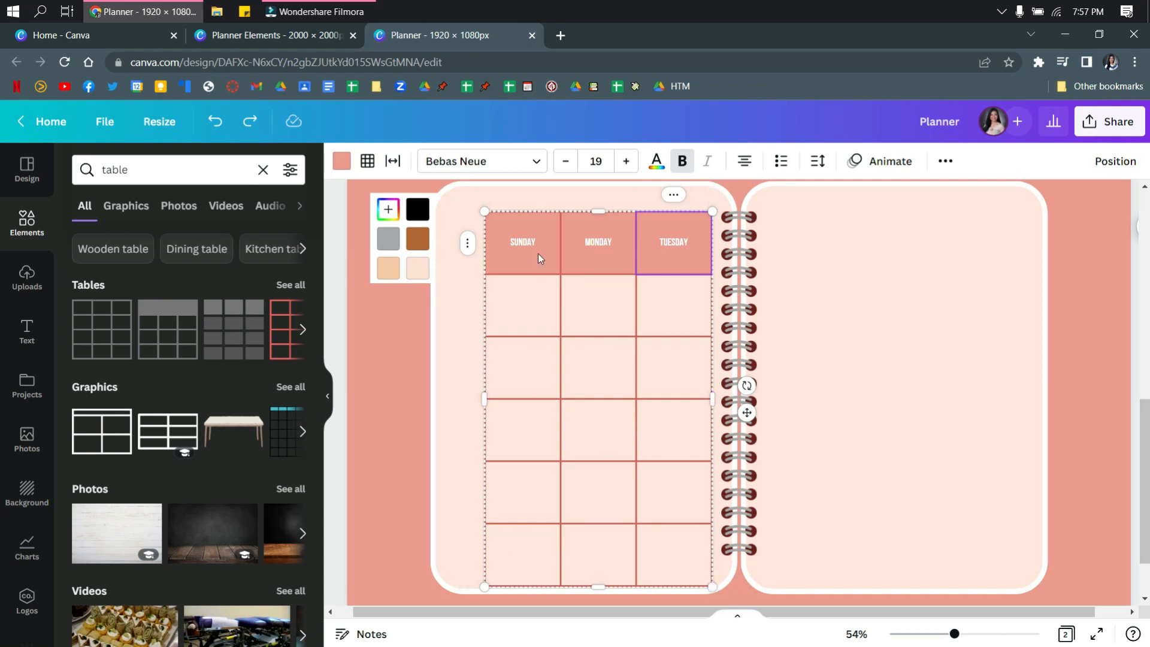
left_click_drag(540, 264, 602, 211)
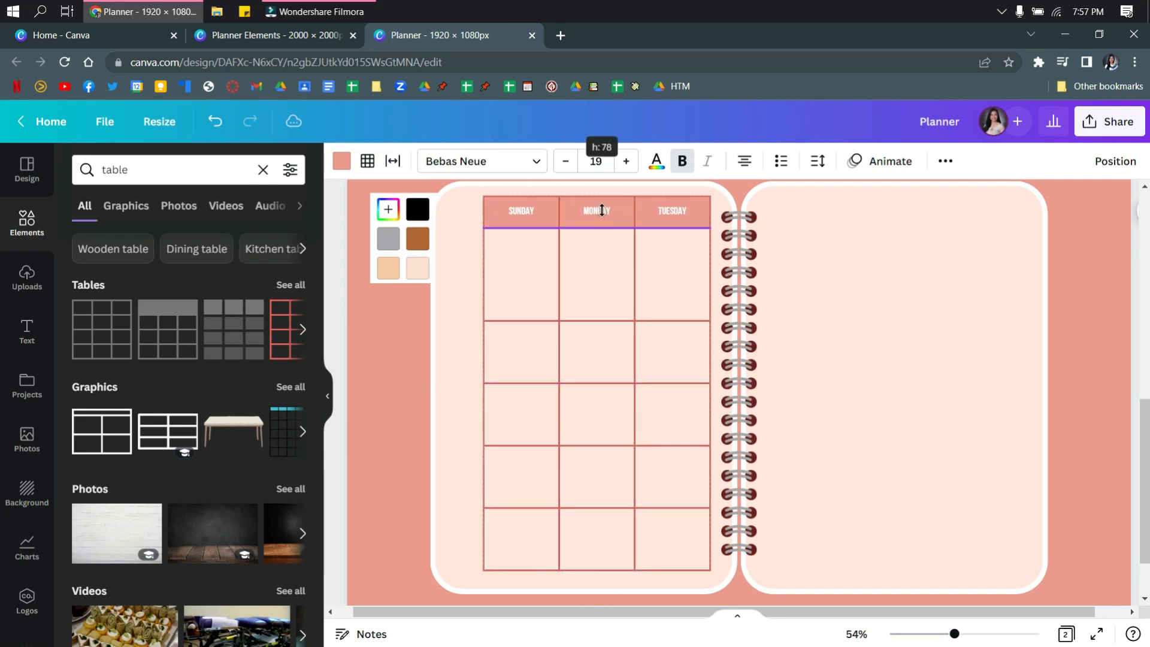
left_click_drag(575, 321, 584, 295)
left_click_drag(598, 383, 603, 363)
left_click_drag(603, 443, 607, 432)
left_click_drag(600, 362, 600, 366)
left_click(819, 373)
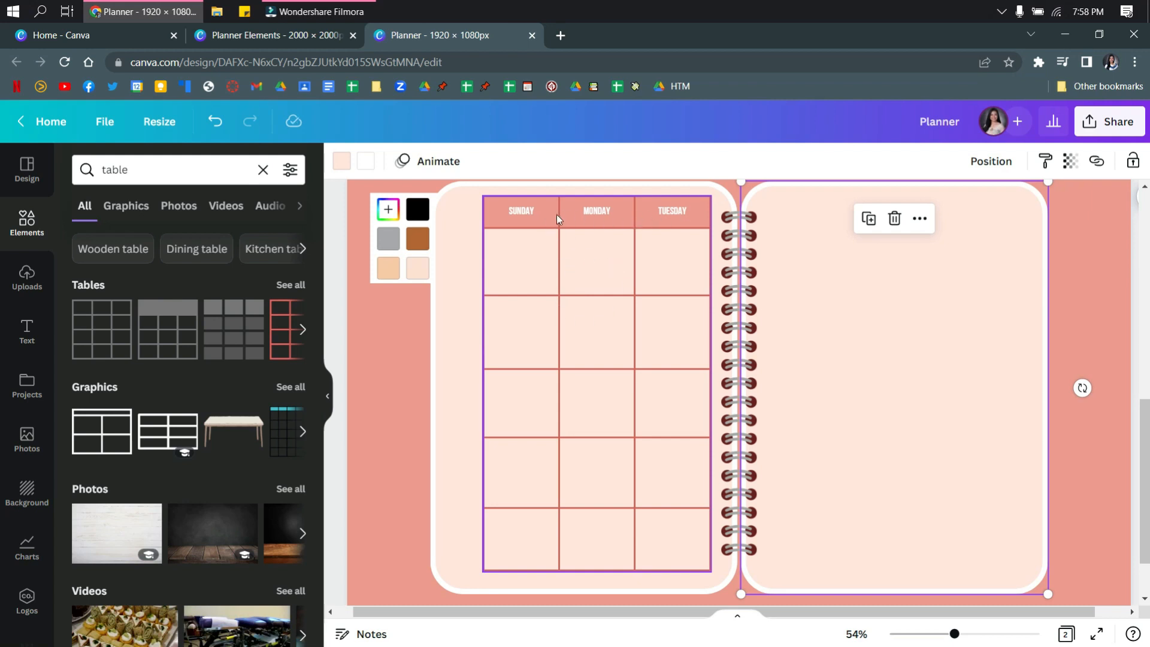
left_click(532, 211)
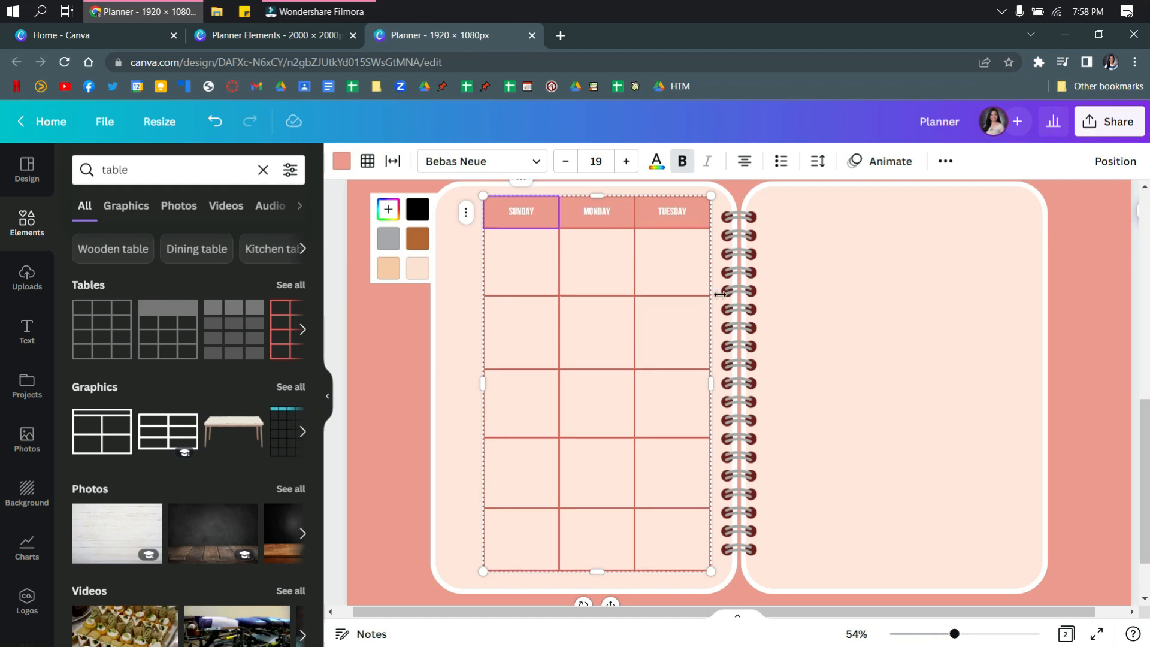
scroll(635, 387, "down", 2)
scroll(598, 406, "up", 4)
left_click_drag(609, 485, 682, 493)
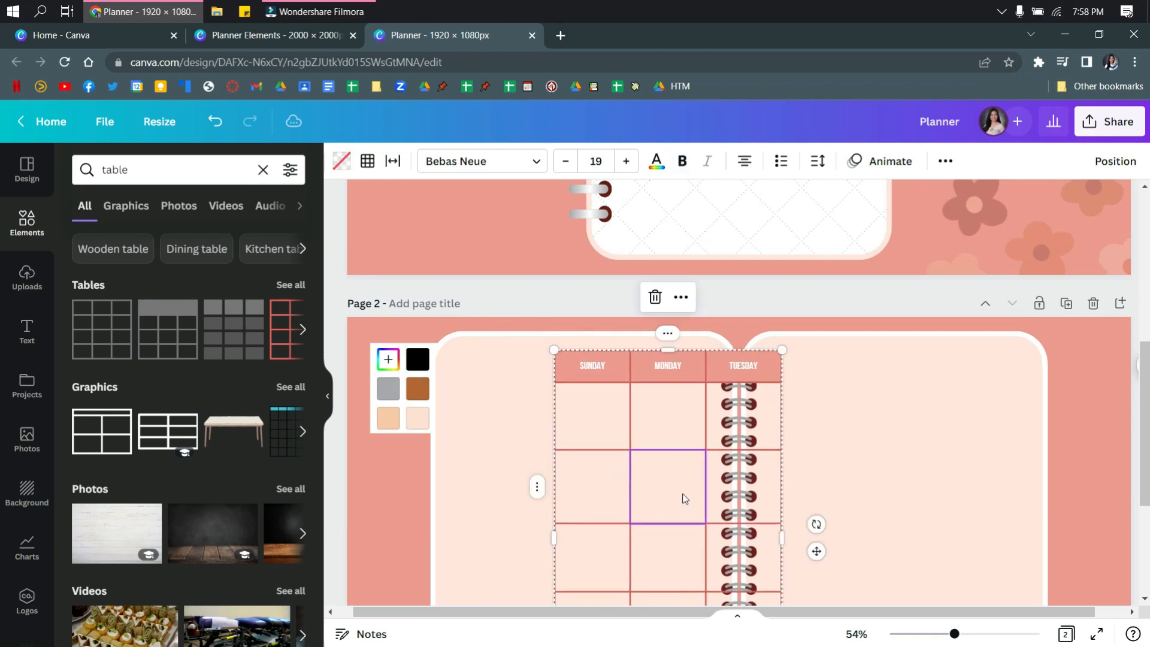
key("ctrl+z")
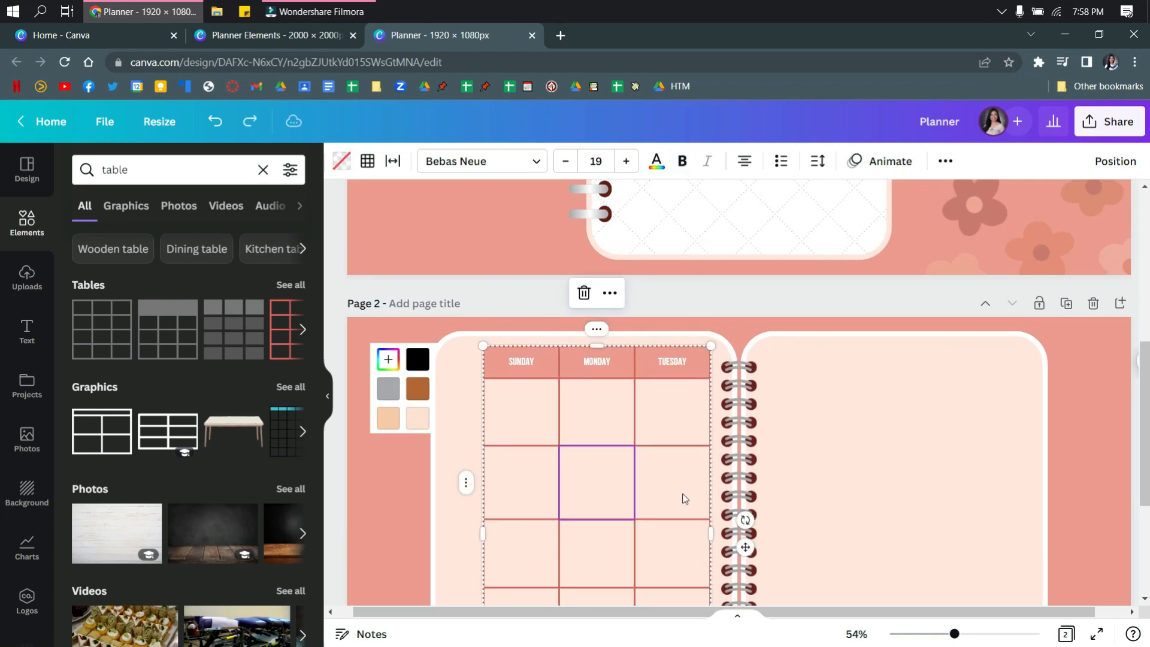
Copy the weekday table and paste the duplicate onto the right sheet, level with the original
left_click(902, 477)
left_click(490, 359)
scroll(489, 359, "down", 4)
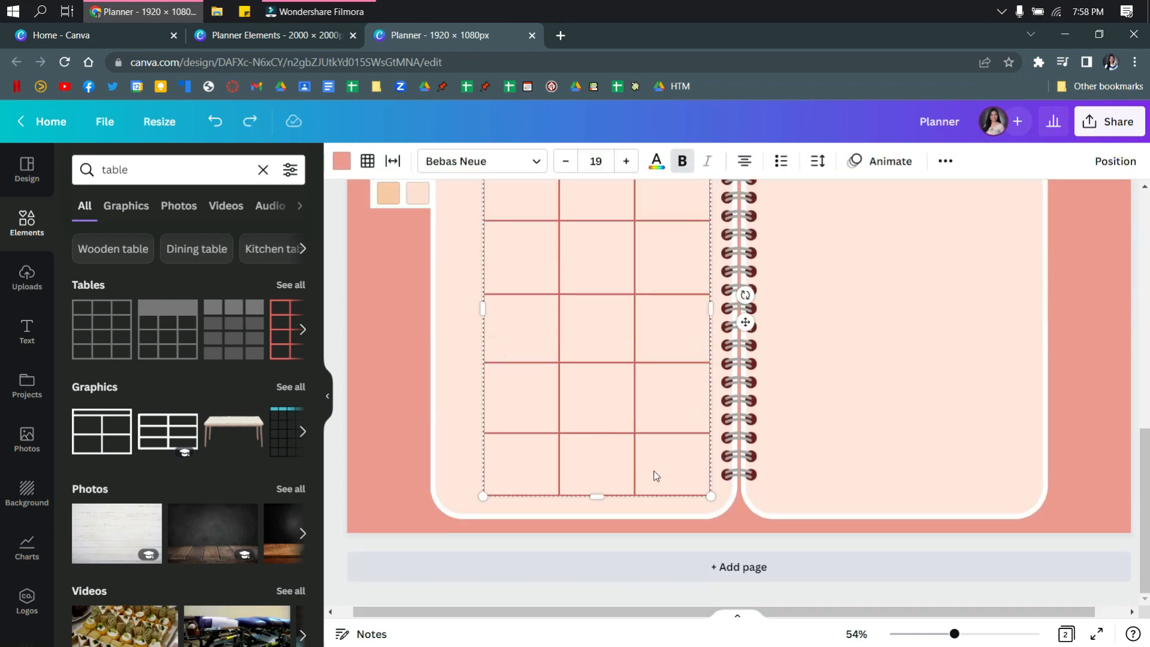
left_click(655, 474)
left_click(893, 401)
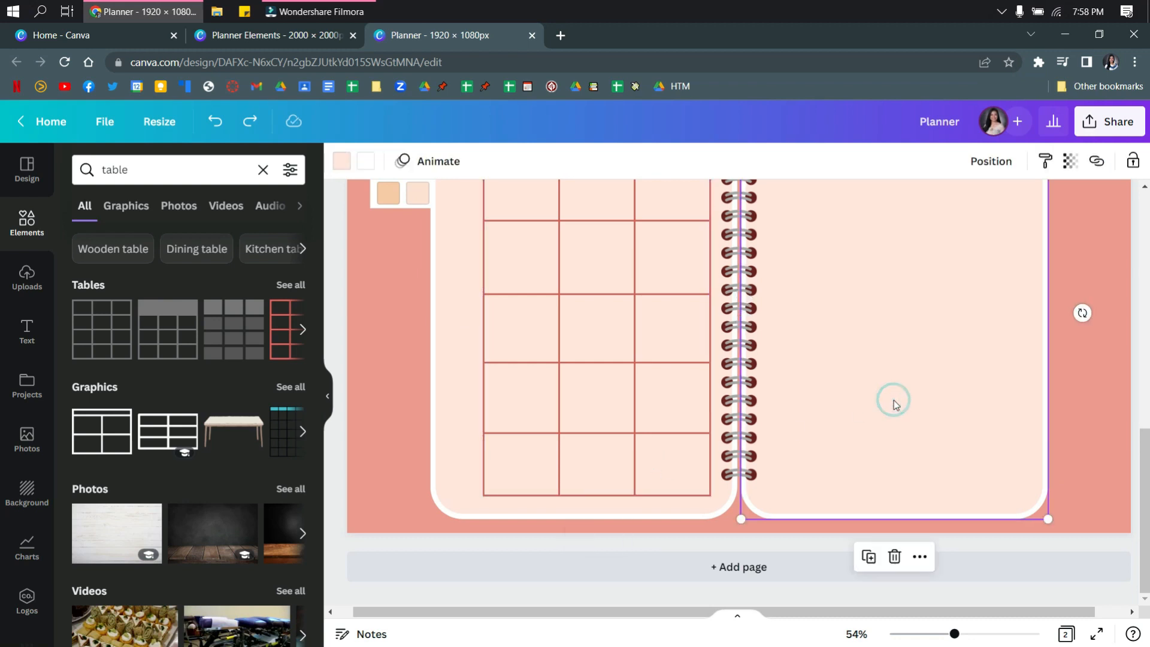
key("ctrl+v")
scroll(777, 400, "up", 3)
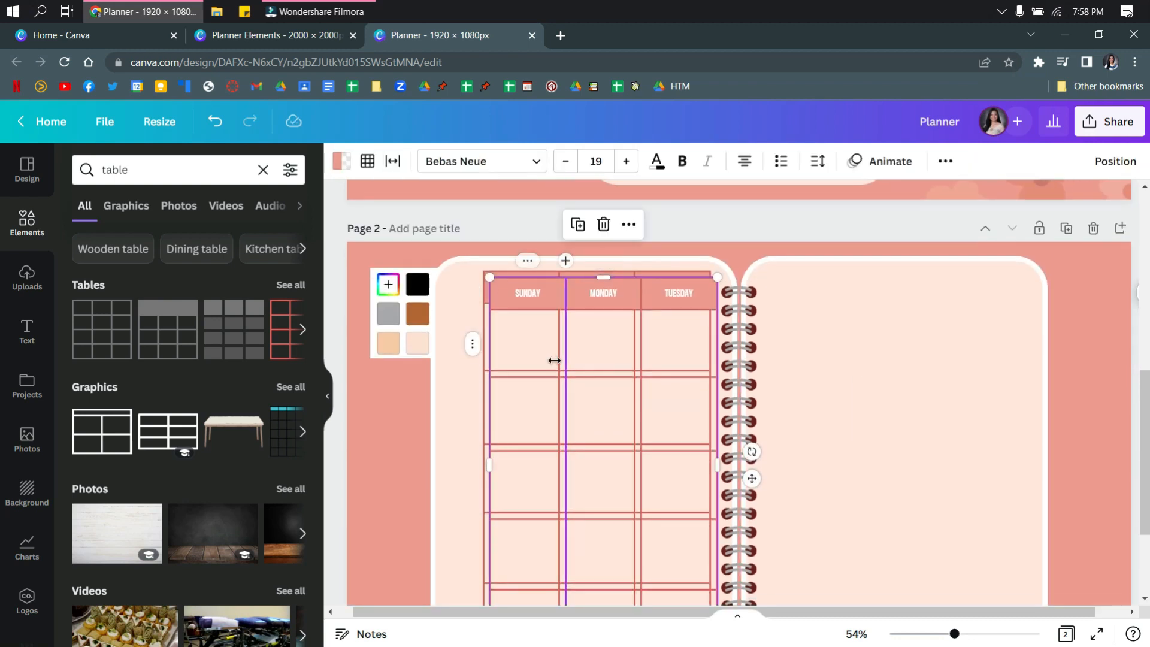
left_click_drag(539, 344, 820, 340)
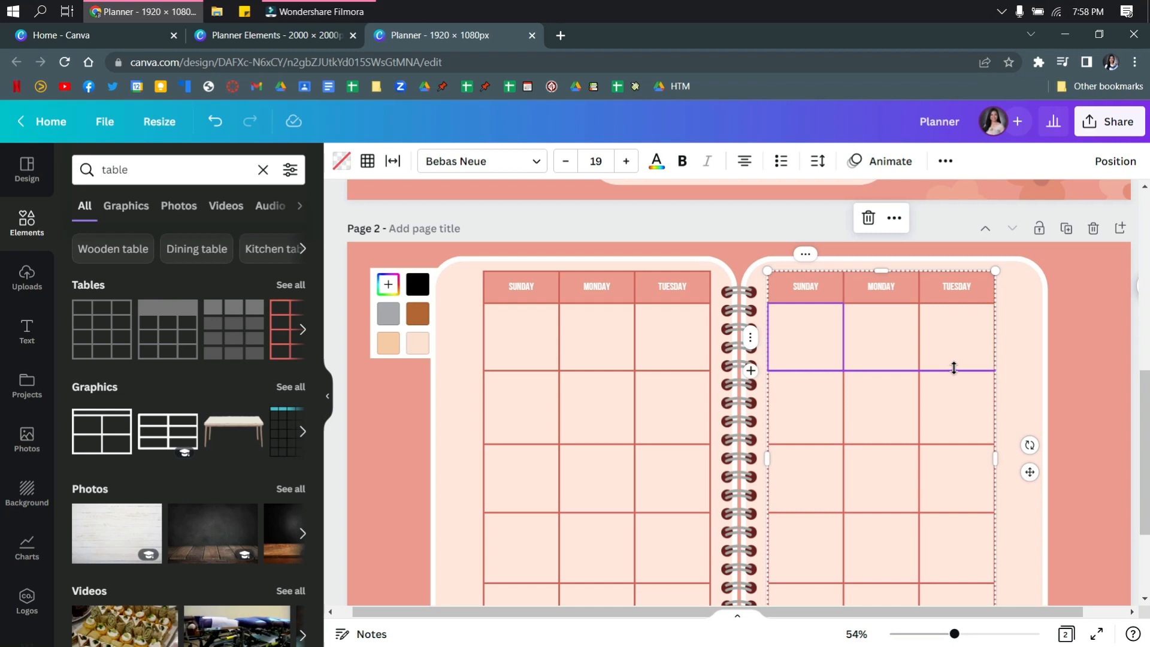
Narrow the left table's TUESDAY column by pulling its outer edge away from the spiral
scroll(954, 367, "down", 2)
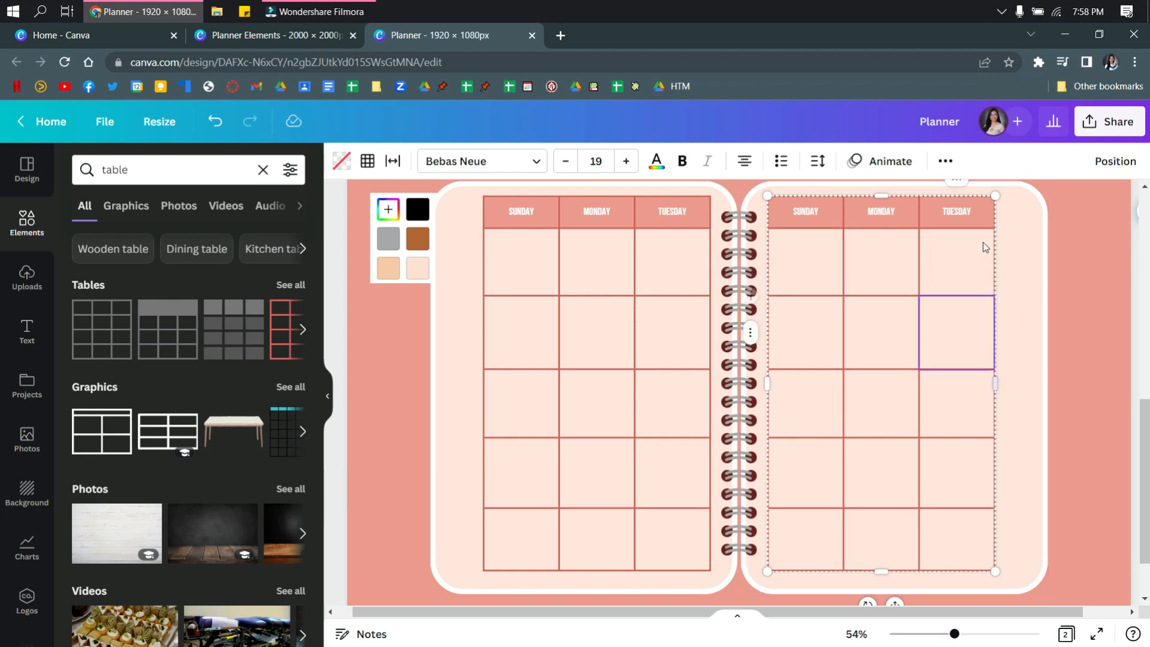
left_click(985, 217)
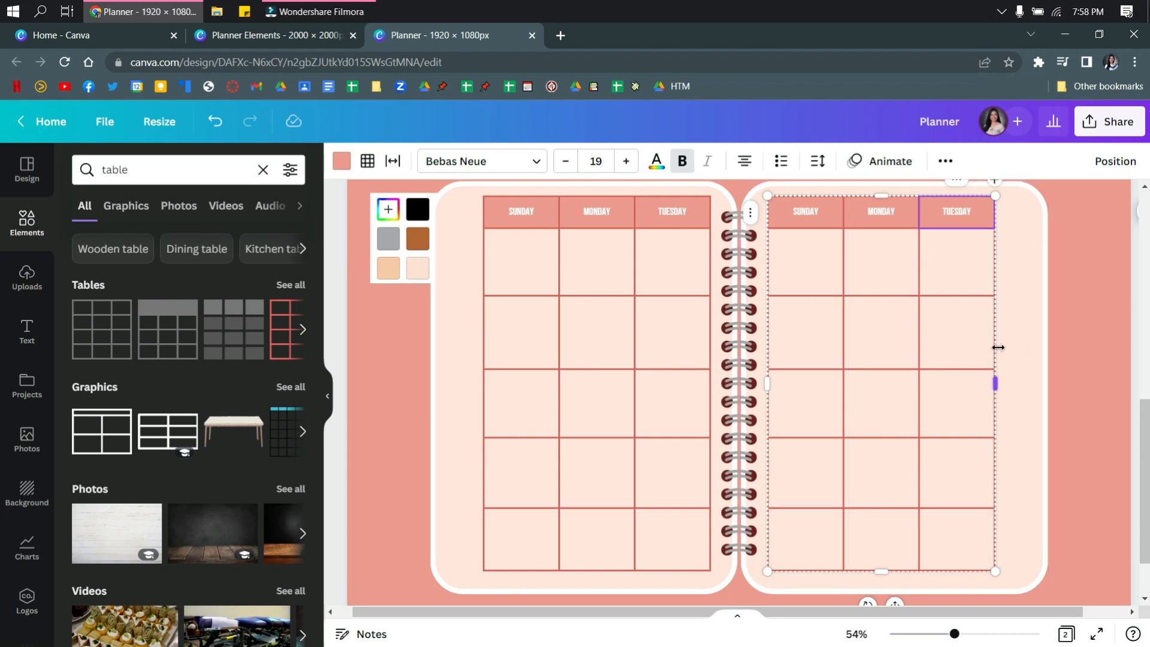
left_click(710, 317)
left_click_drag(711, 314, 695, 317)
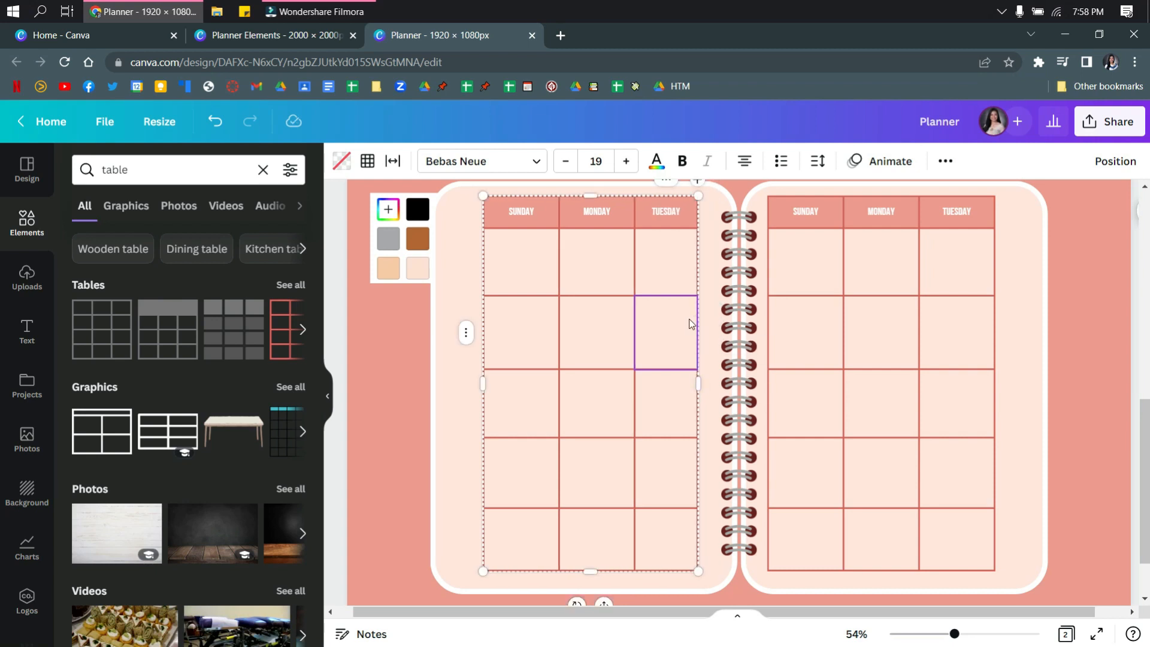
Try sizing all rows of the left weekday table equally and undo the change
scroll(691, 324, "up", 3)
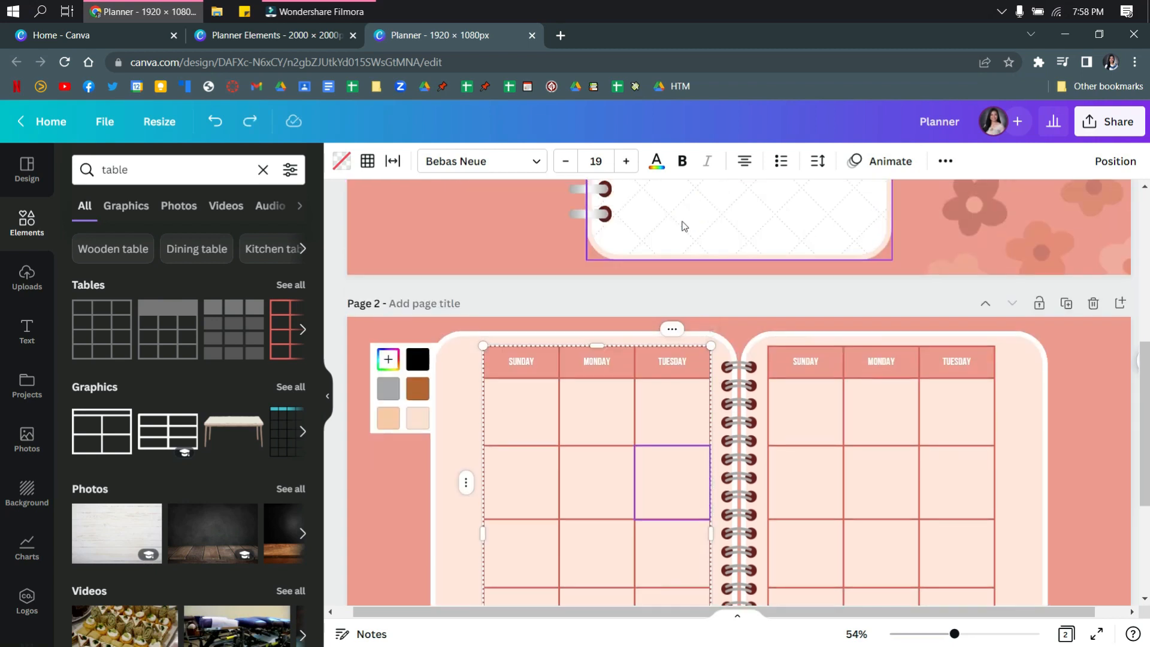
left_click(670, 333)
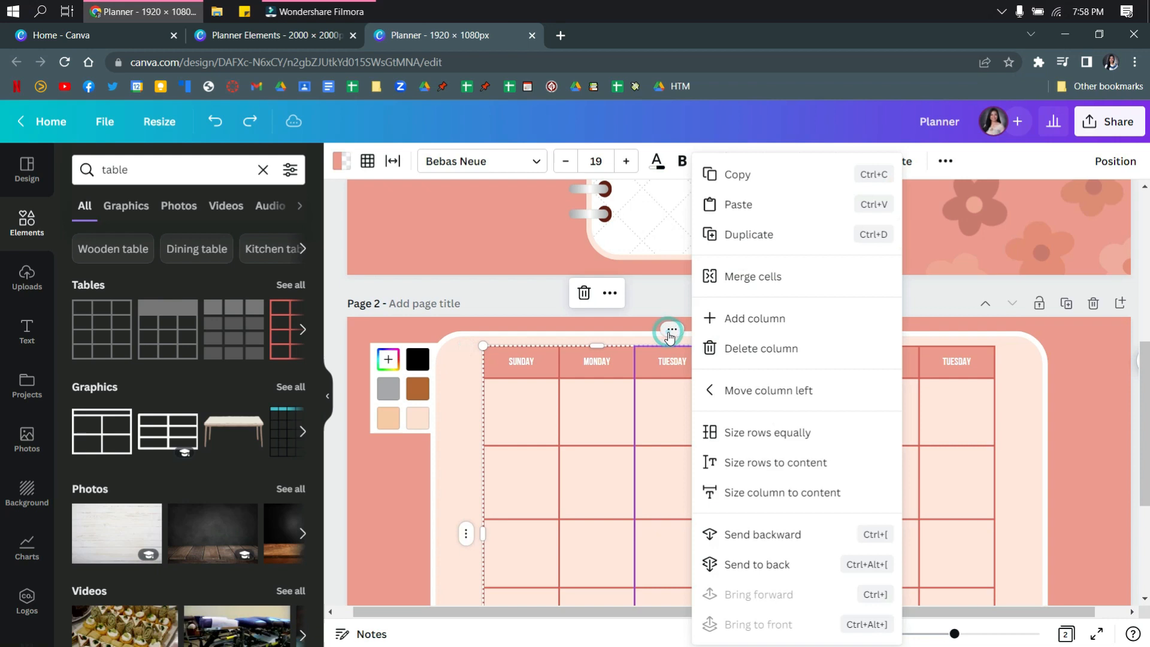
left_click(745, 448)
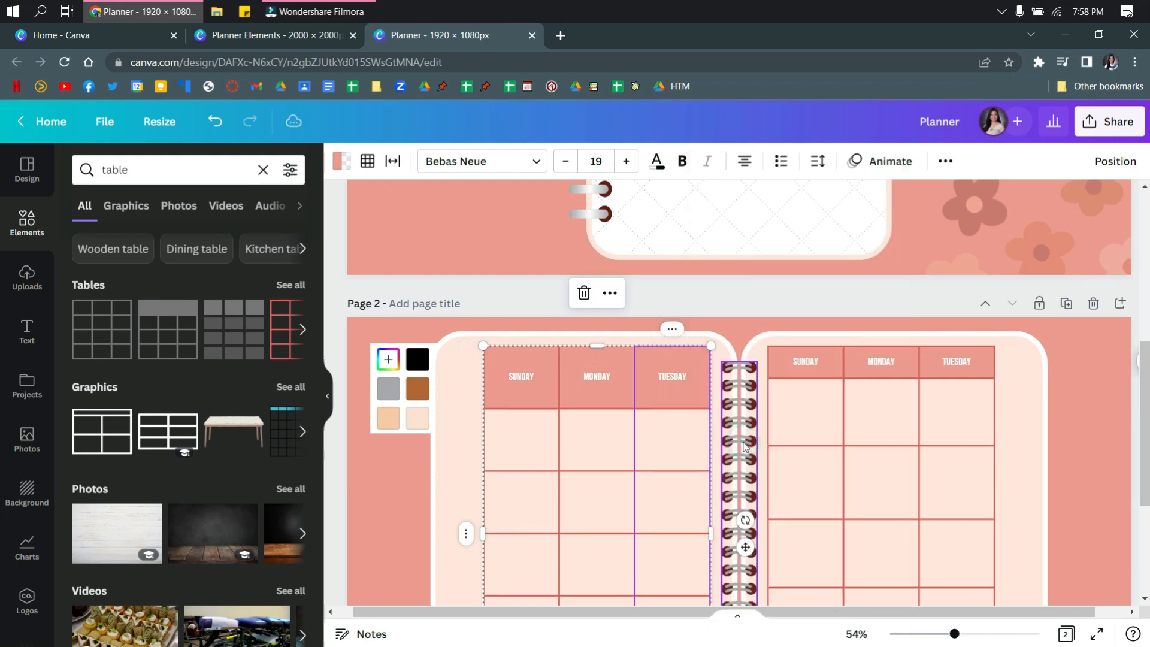
key("ctrl+z")
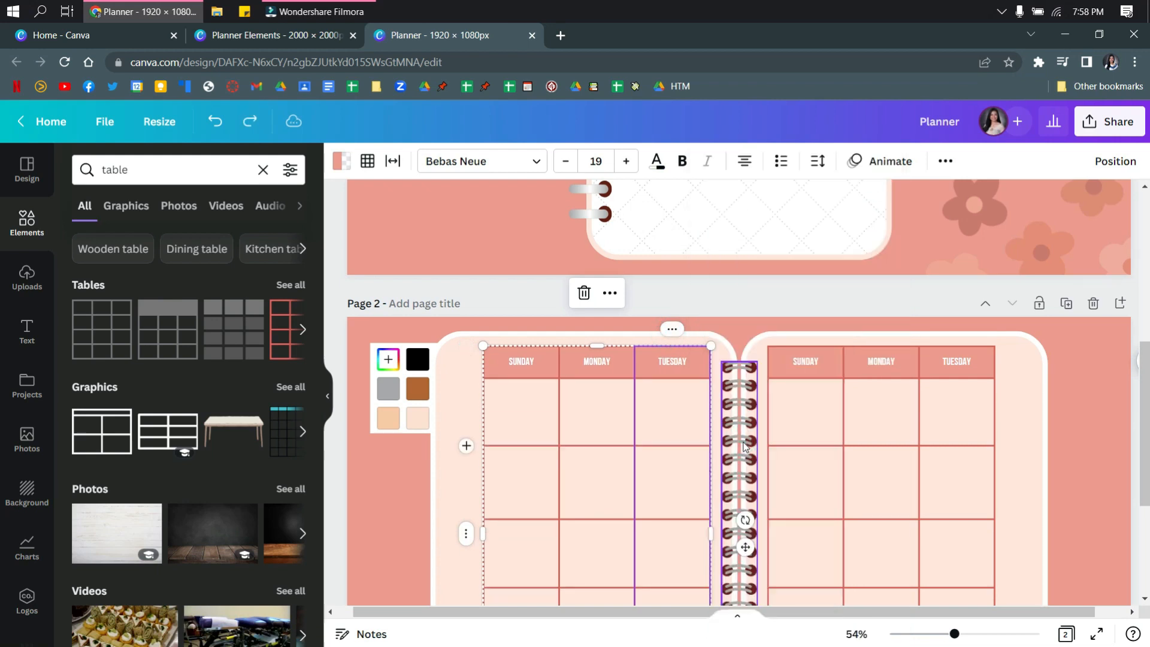
Size the left table's columns equally and narrow the whole table to about 511 wide, pulling its inner edge away from the spiral
left_click(666, 330)
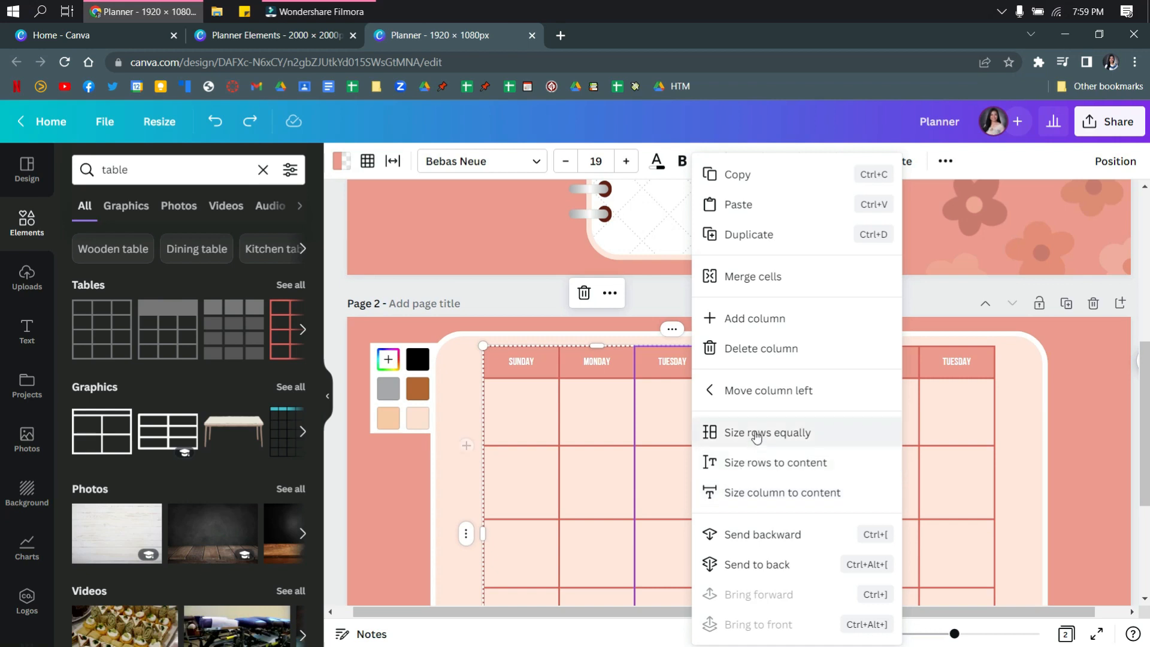
left_click(528, 418)
left_click(466, 417)
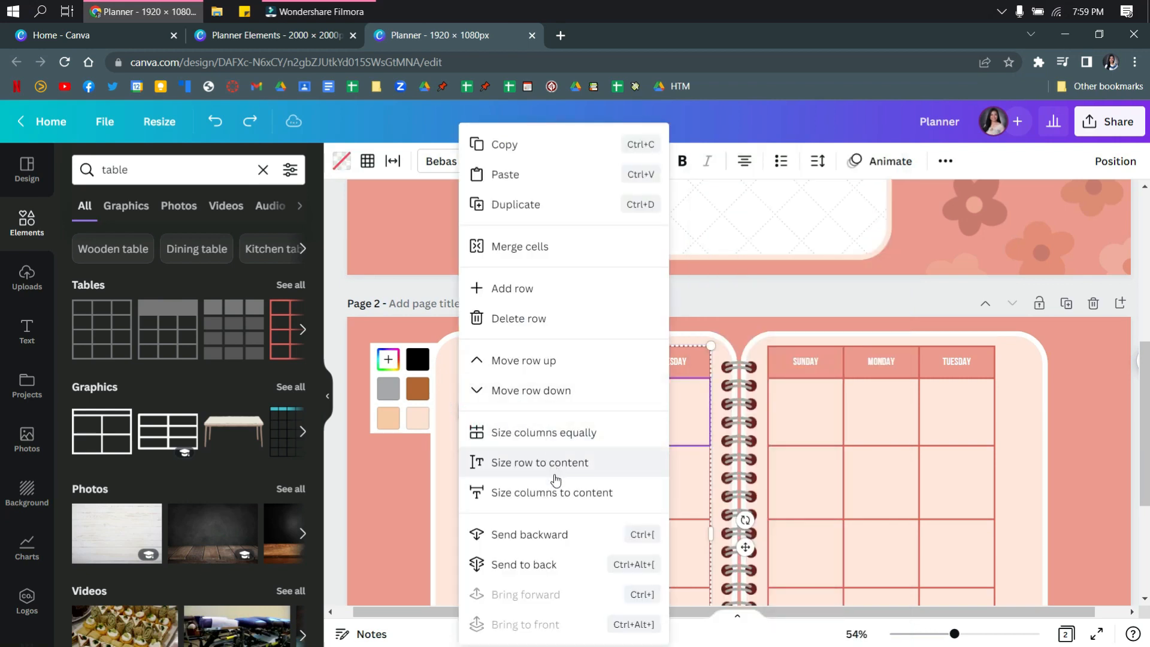
left_click(589, 432)
scroll(591, 429, "down", 3)
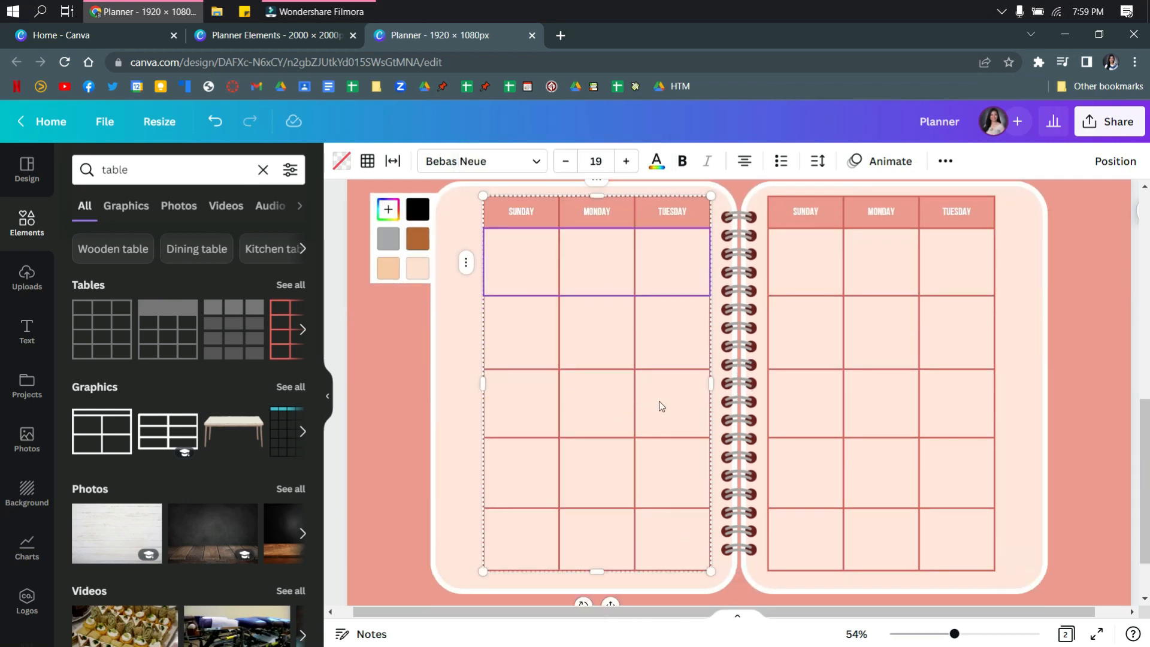
left_click_drag(711, 383, 691, 388)
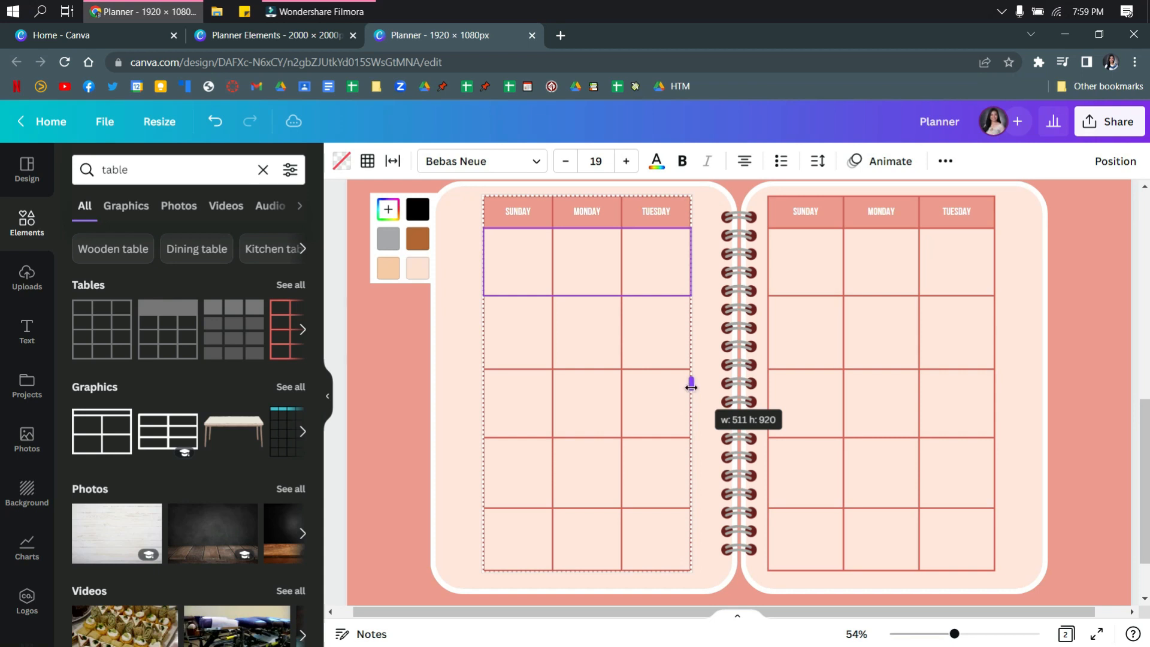
Size the right table's columns equally and narrow the table from its outer edge to roughly the left table's width
left_click(835, 216)
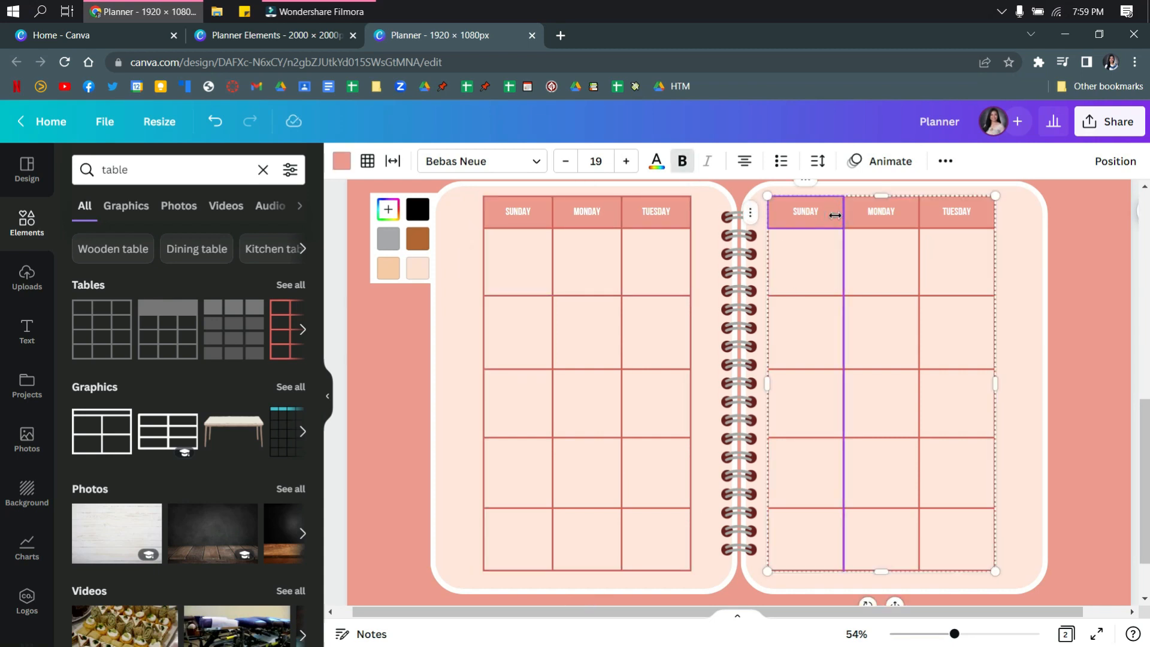
scroll(891, 329, "up", 1)
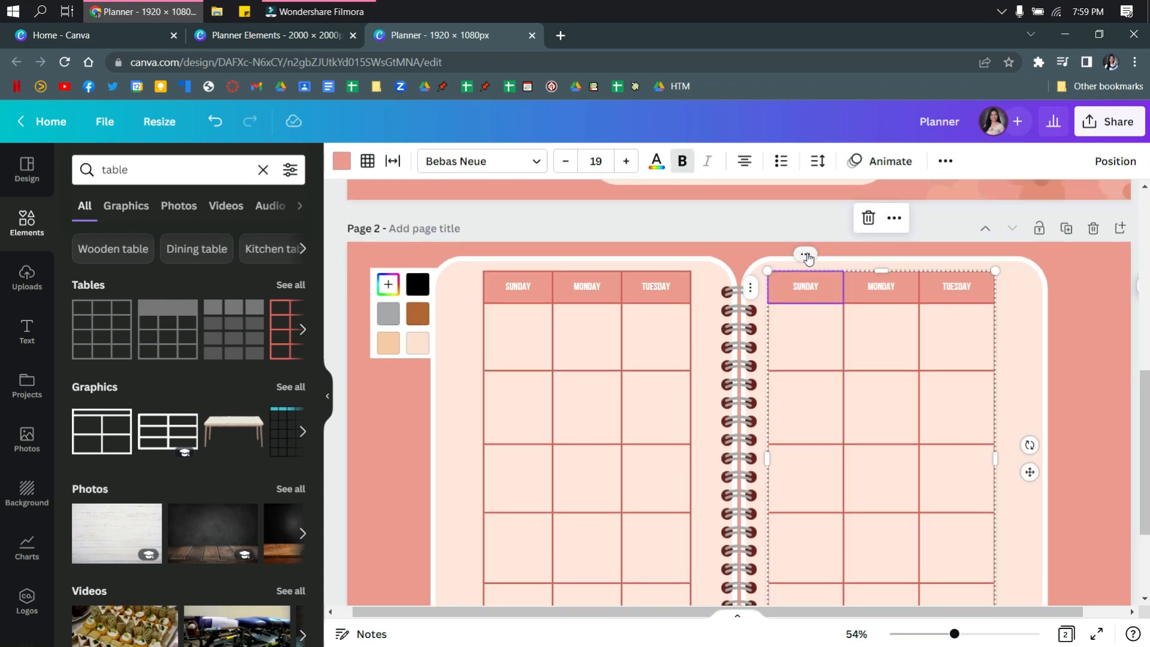
left_click(805, 256)
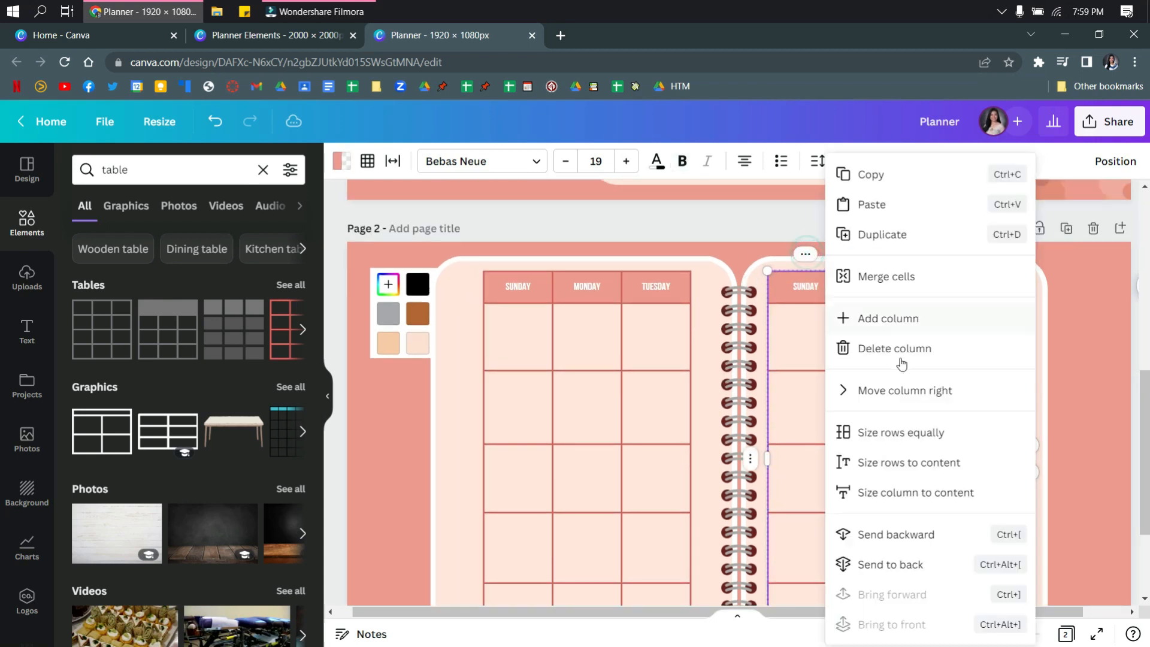
left_click(749, 459)
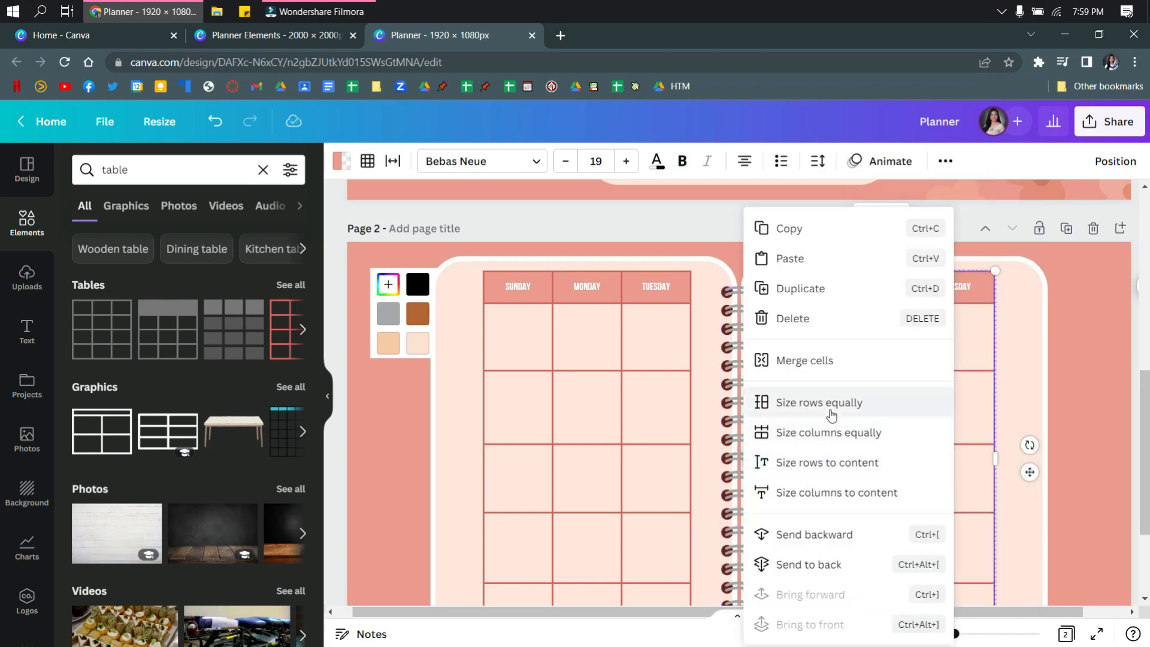
left_click(826, 430)
scroll(1003, 442, "down", 3)
left_click_drag(994, 310, 972, 311)
scroll(972, 311, "up", 5)
scroll(964, 395, "down", 4)
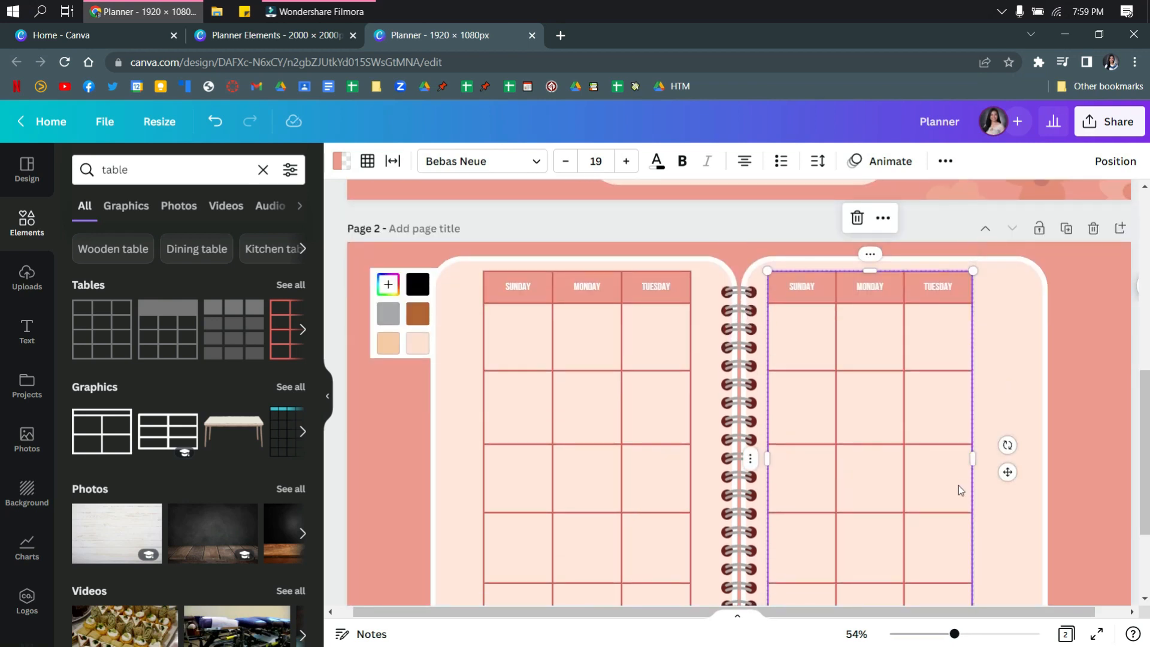
Add a fourth column after TUESDAY in the right table
scroll(946, 275, "up", 2)
left_click(934, 318)
left_click(937, 255)
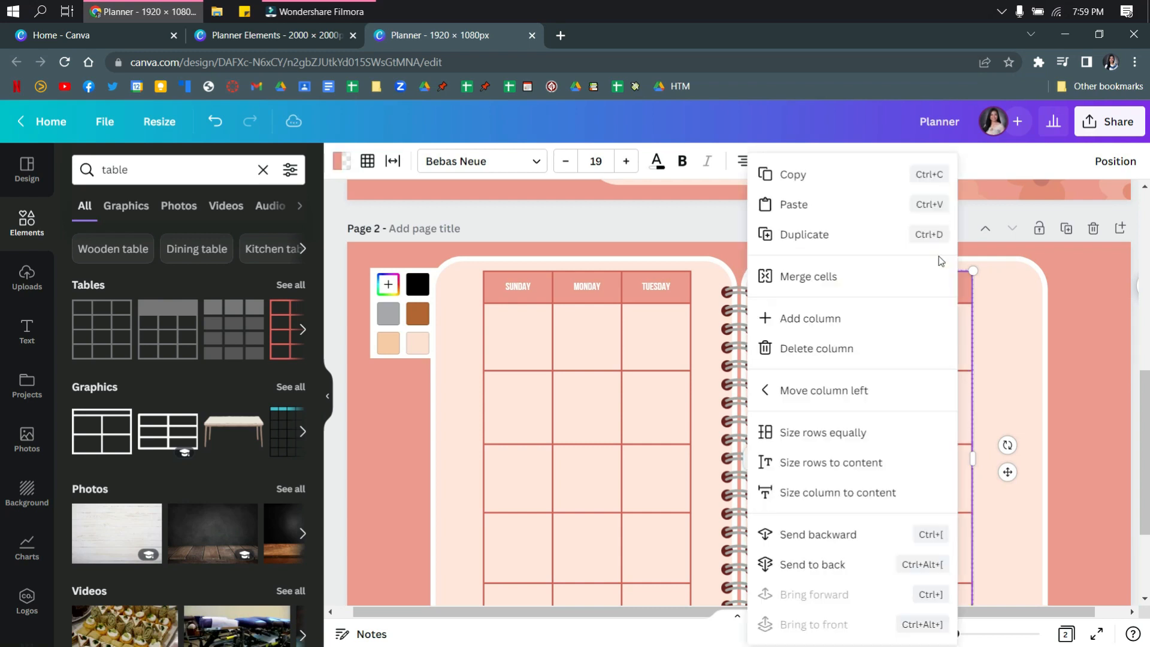
left_click(810, 319)
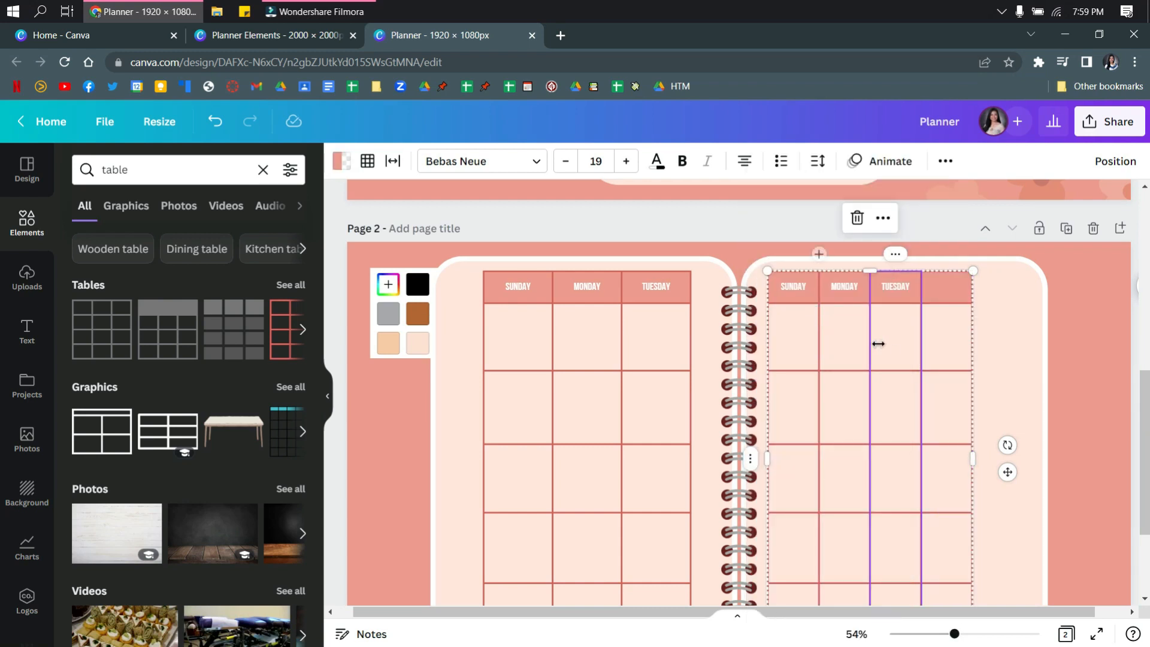
Undo a trial widening of the right table, size its four columns equally and stretch the table toward the sheet's outer edge
left_click_drag(971, 456, 1007, 455)
key("ctrl+z")
right_click(756, 459)
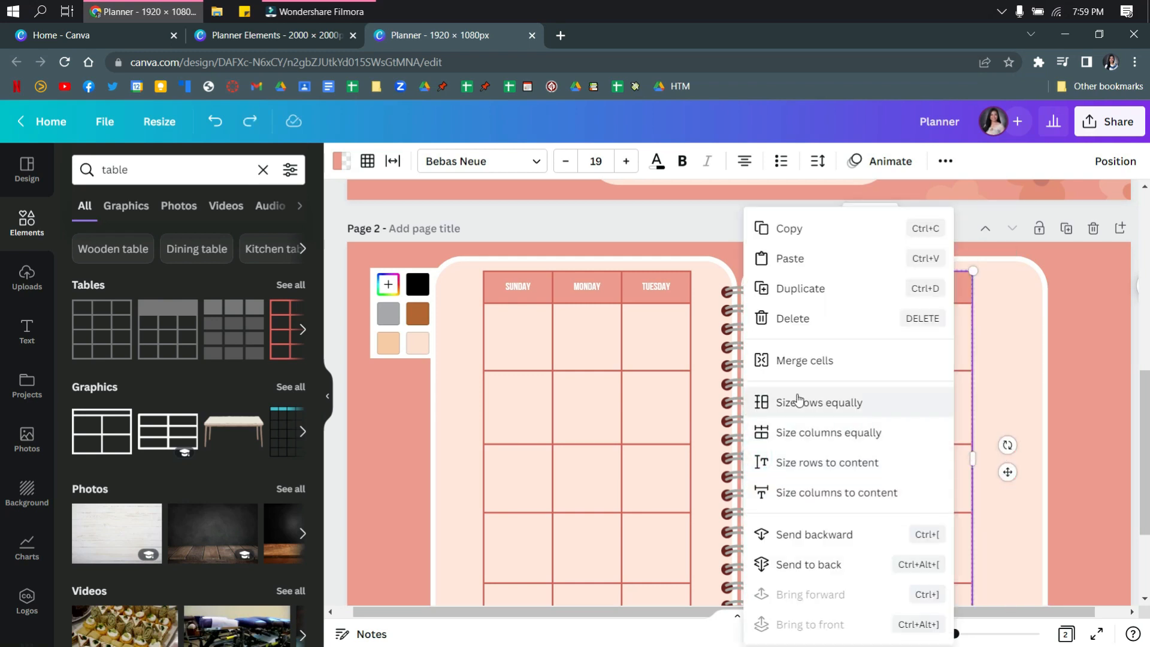
left_click(788, 429)
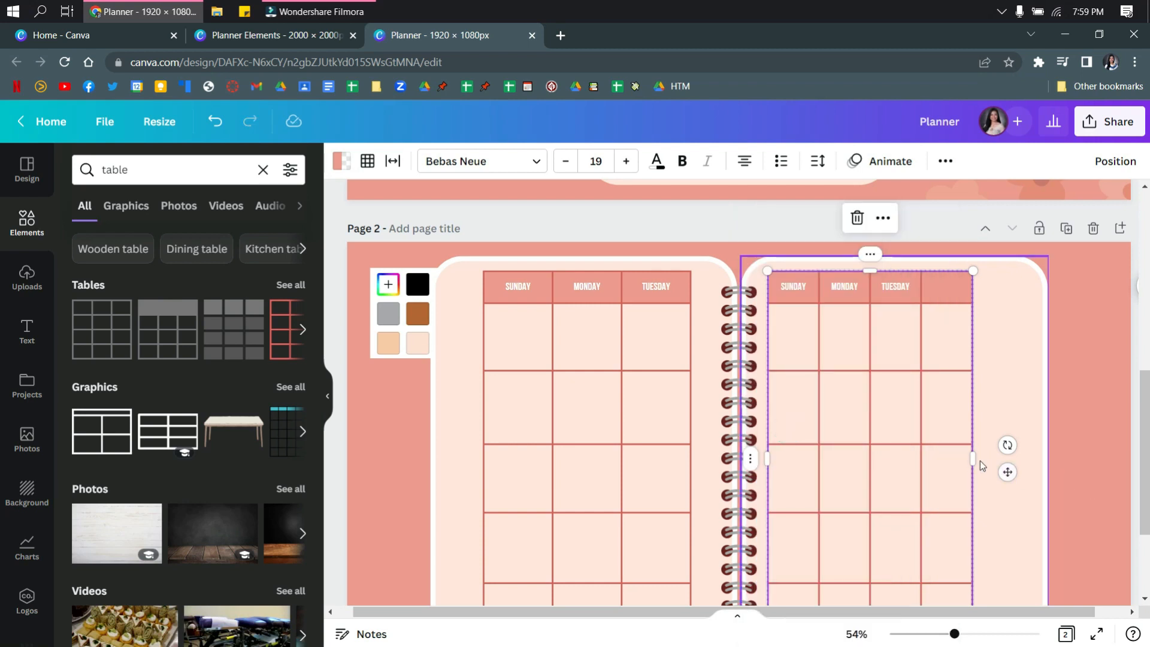
left_click_drag(972, 459, 1032, 454)
scroll(1031, 454, "down", 3)
scroll(1032, 454, "up", 3)
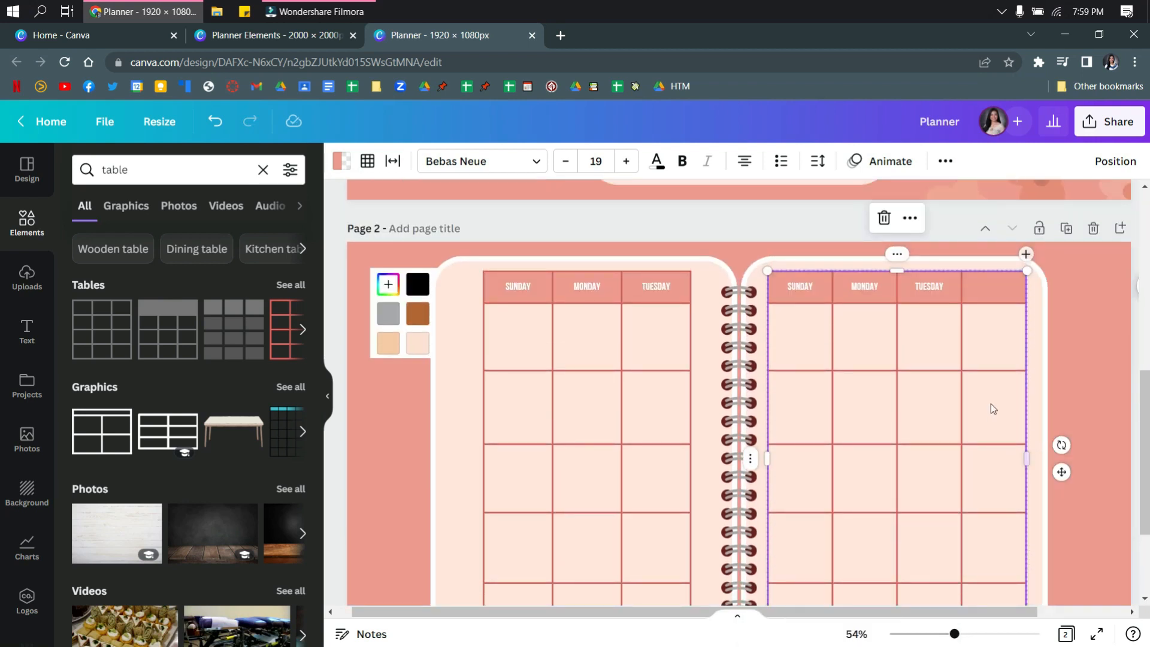
Shift the right table slightly down and toward the spiral
left_click(983, 353)
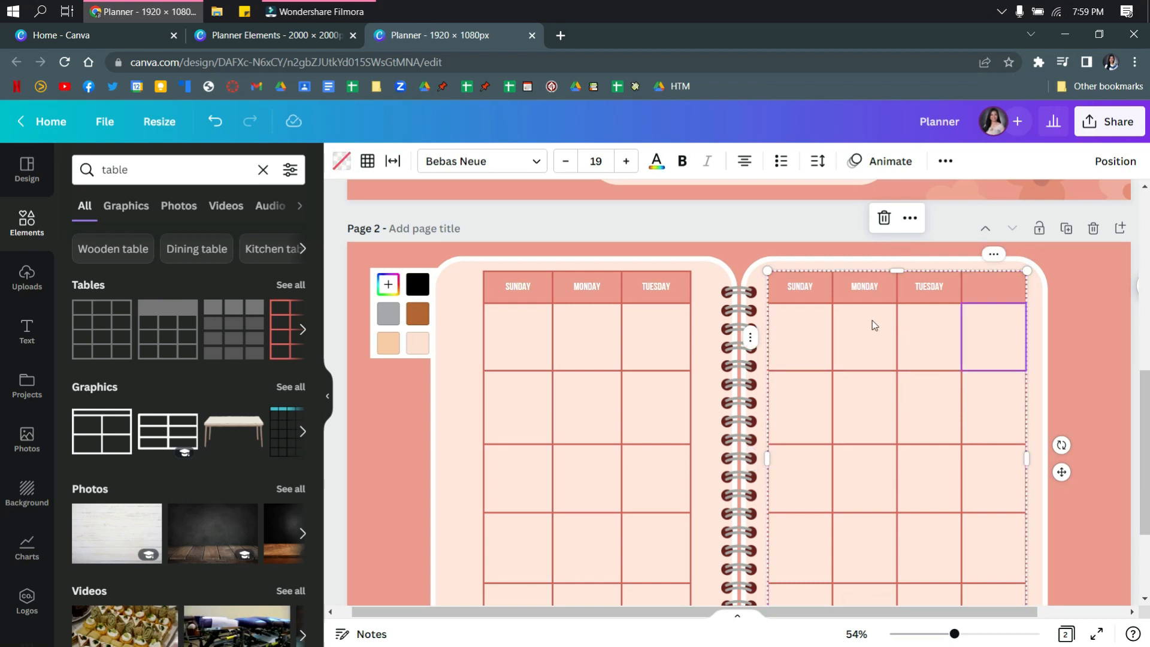
mouse_move(803, 343)
left_mouse_down()
mouse_move(815, 355)
mouse_move(803, 343)
left_mouse_up()
scroll(810, 343, "down", 3)
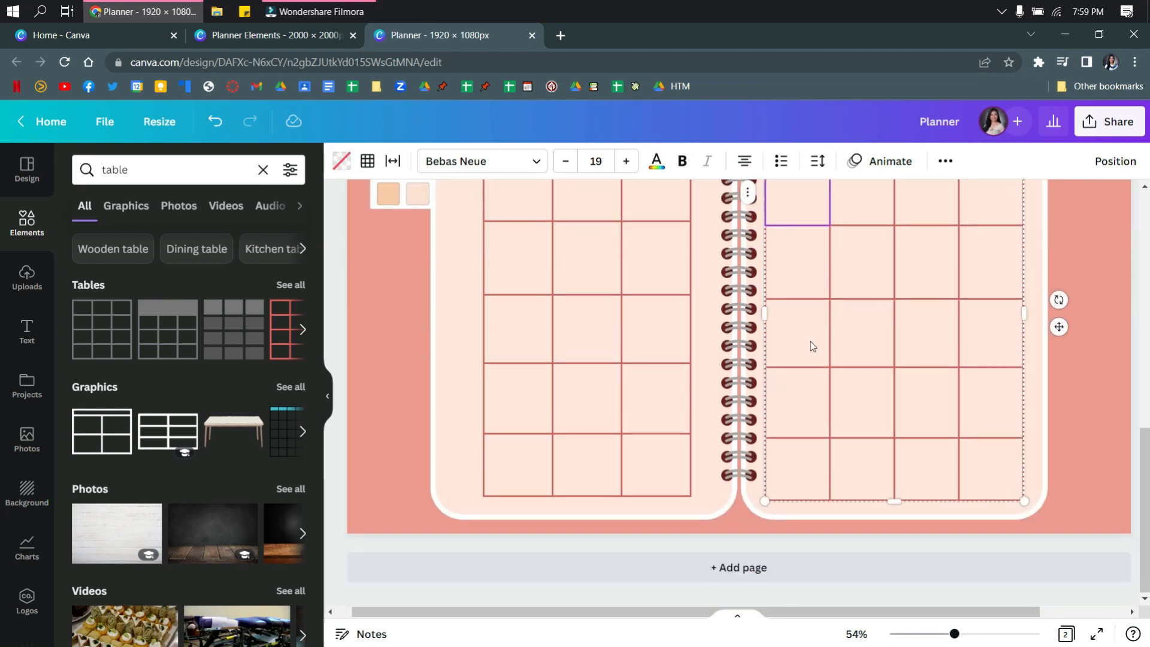
scroll(812, 347, "up", 2)
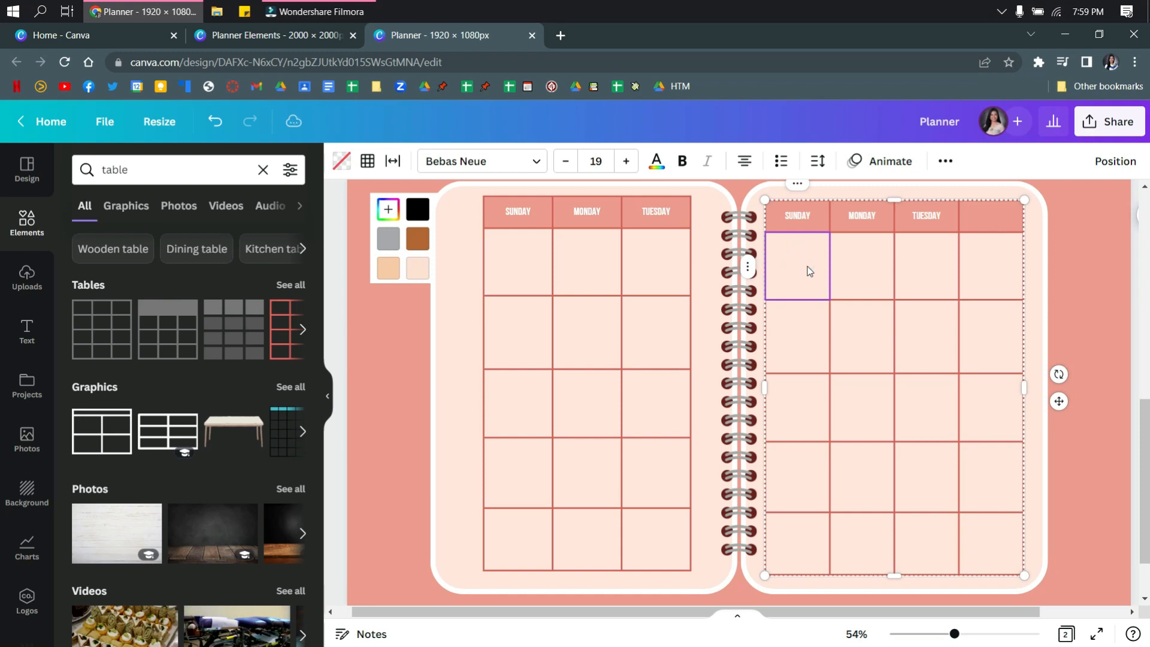
left_click_drag(803, 263, 848, 284)
left_click(880, 460)
left_click_drag(884, 489, 899, 501)
left_click(1003, 556)
left_click(1073, 515)
left_click(973, 534)
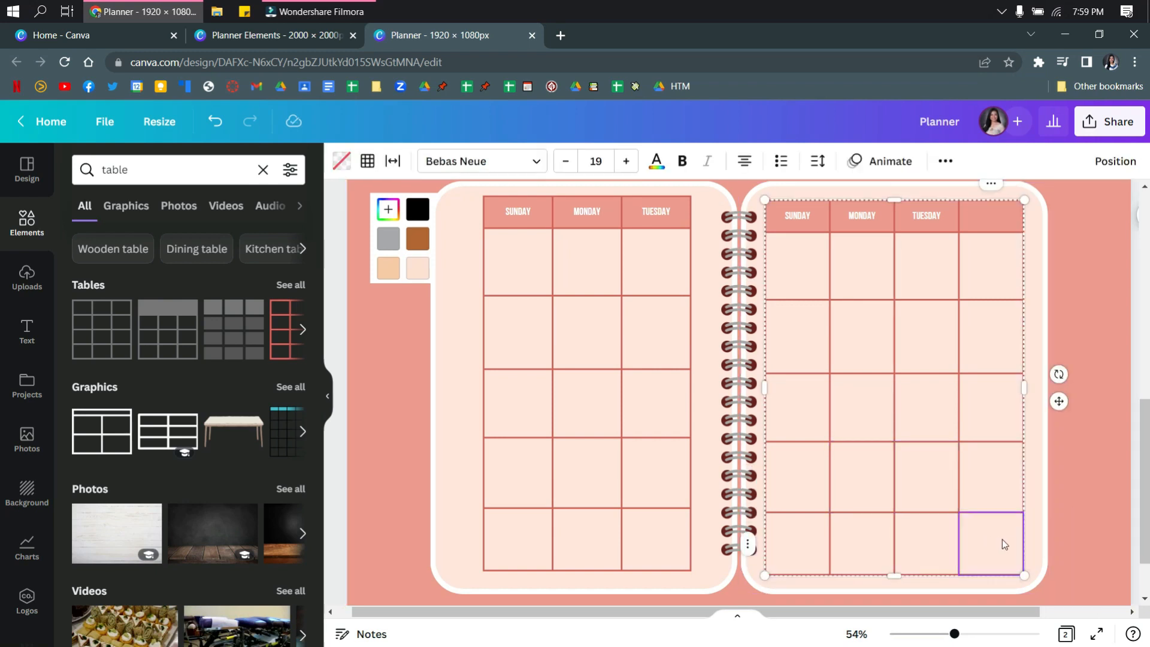
left_click_drag(1006, 536, 1040, 497)
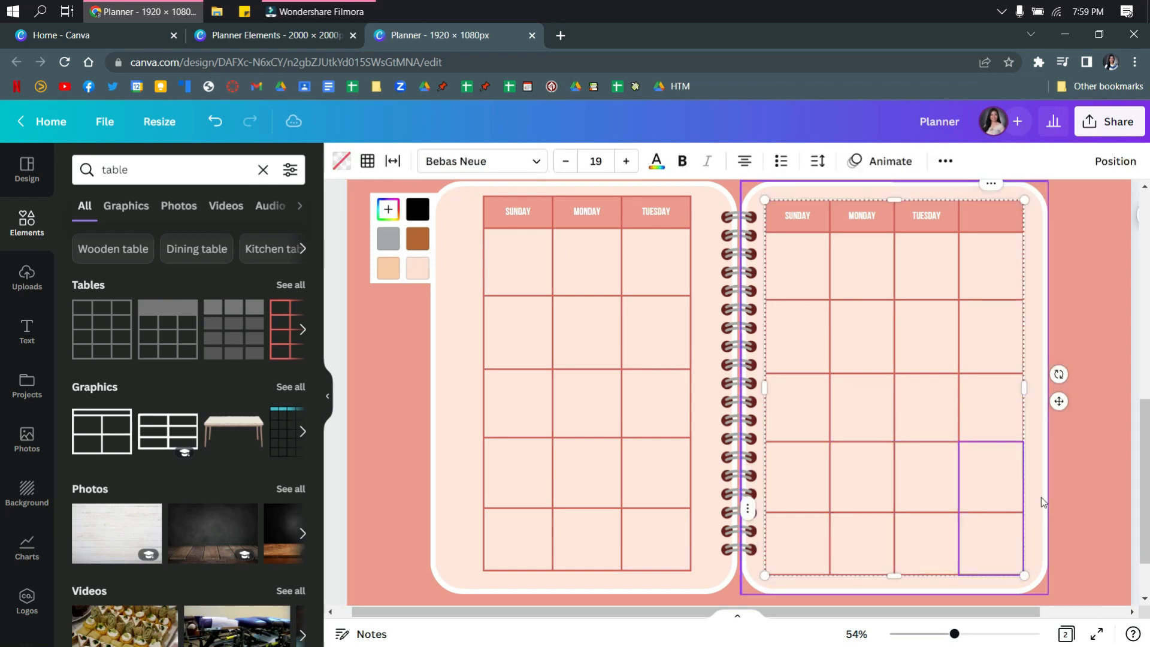
left_click(902, 257)
mouse_move(925, 249)
left_mouse_down()
mouse_move(929, 274)
mouse_move(928, 247)
left_mouse_up()
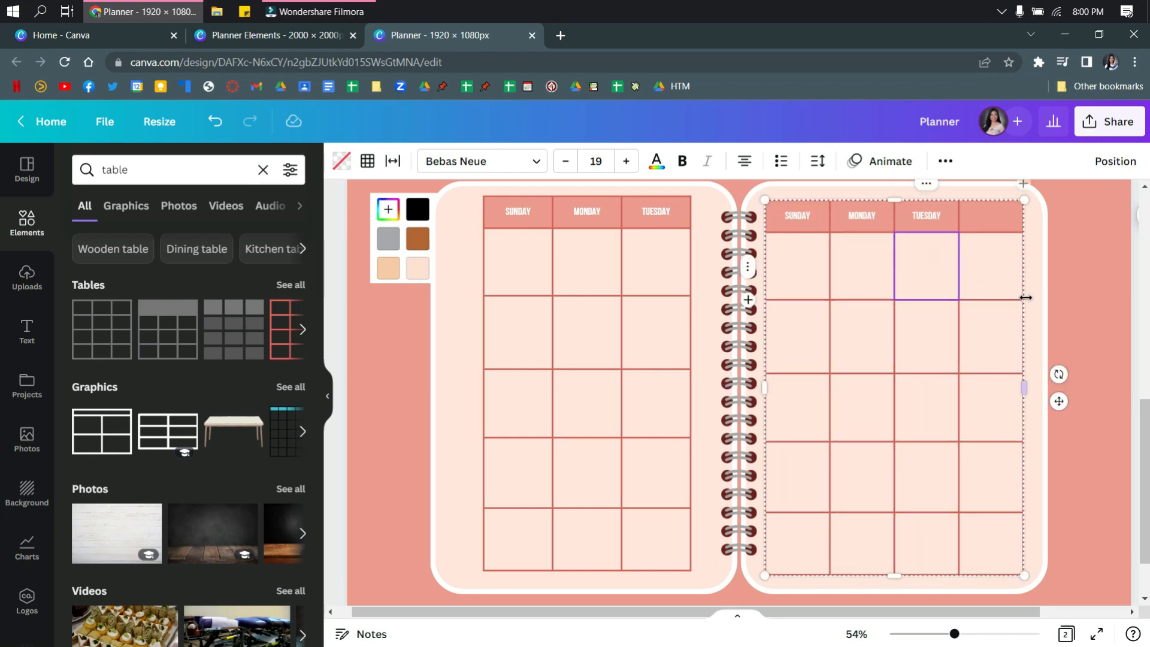
Try widening only the right table's last column and undo the change
left_click_drag(1024, 322, 1036, 327)
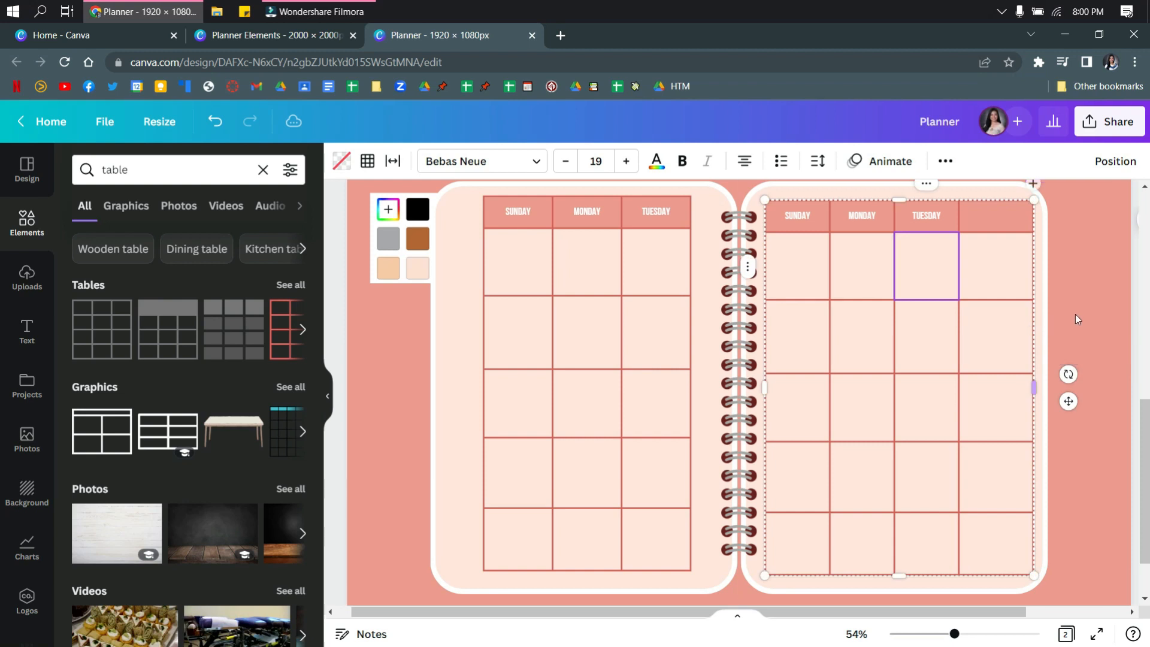
left_click(1071, 313)
key("ctrl+z")
Size the right table's columns equally again and widen the whole table slightly toward the sheet's outer edge
left_click(800, 258)
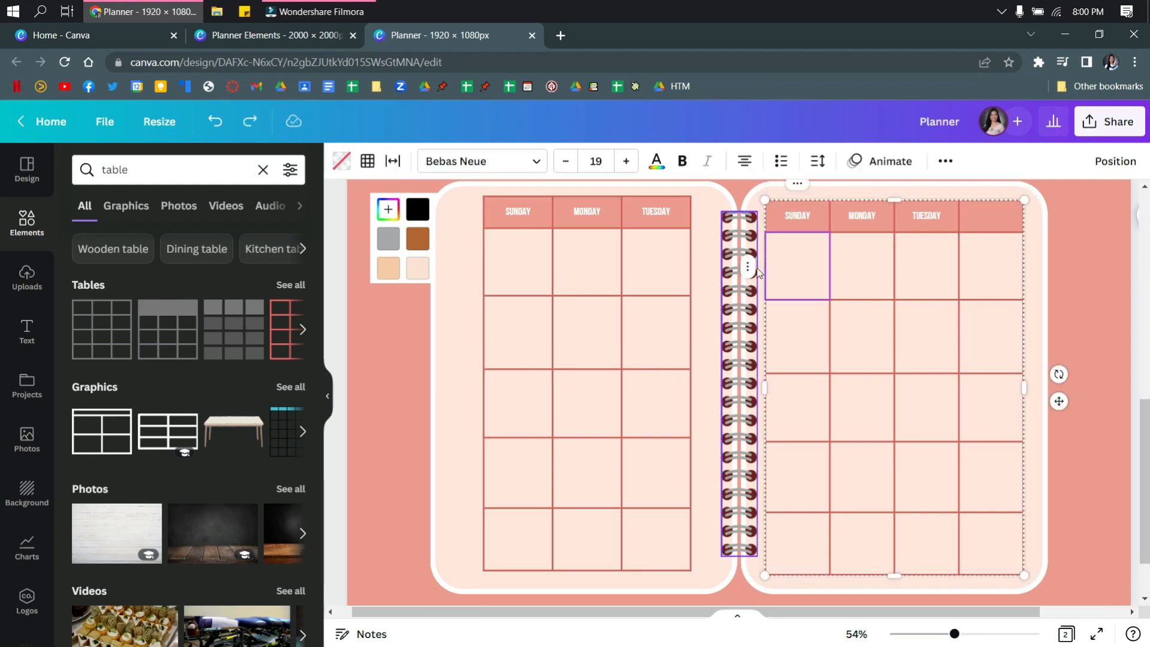
right_click(743, 278)
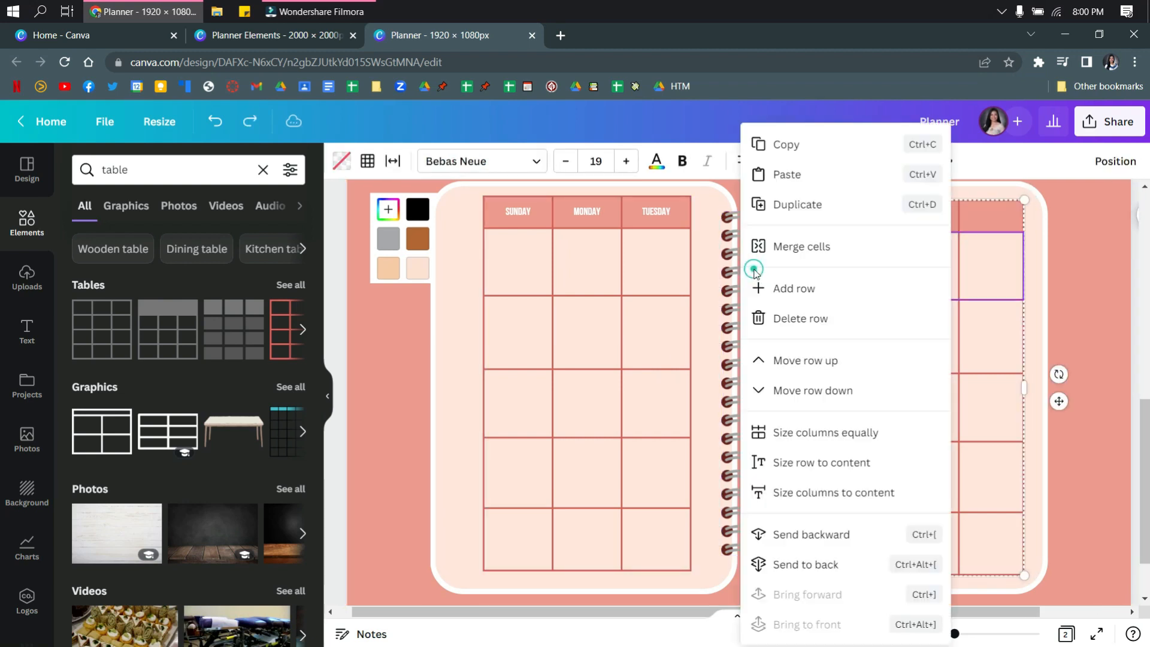
left_click(820, 441)
left_click_drag(1025, 385, 1035, 384)
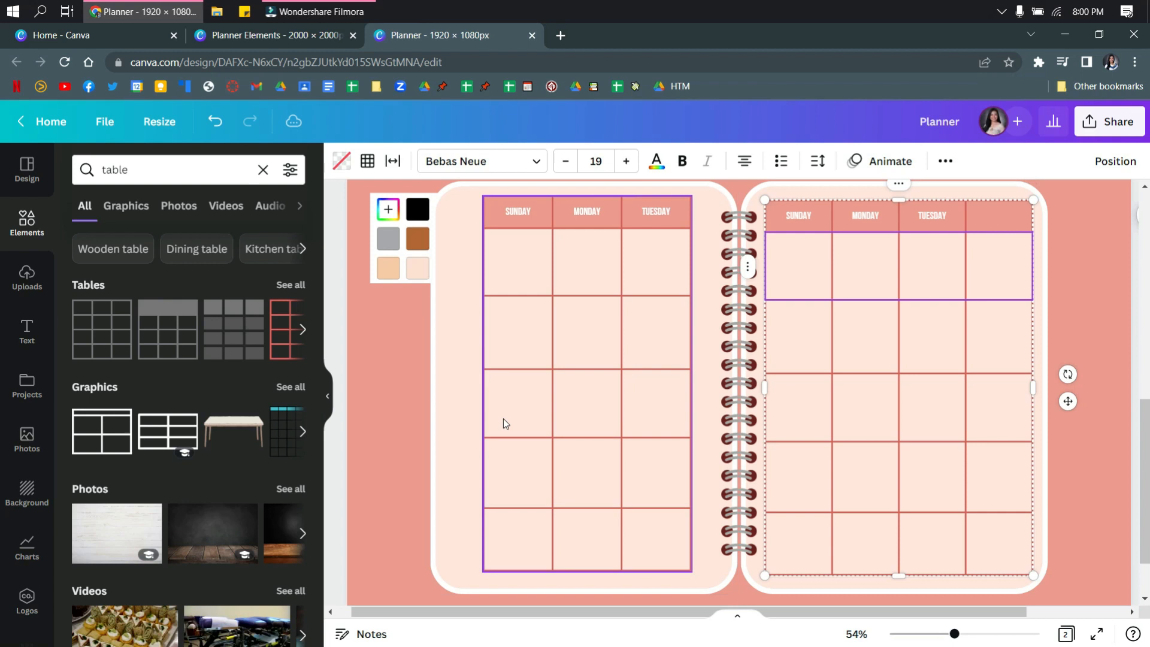
Overlay the left three-column table on the right table and narrow it with equal columns until its column lines match those beneath
left_click(534, 273)
left_click_drag(604, 214, 889, 218)
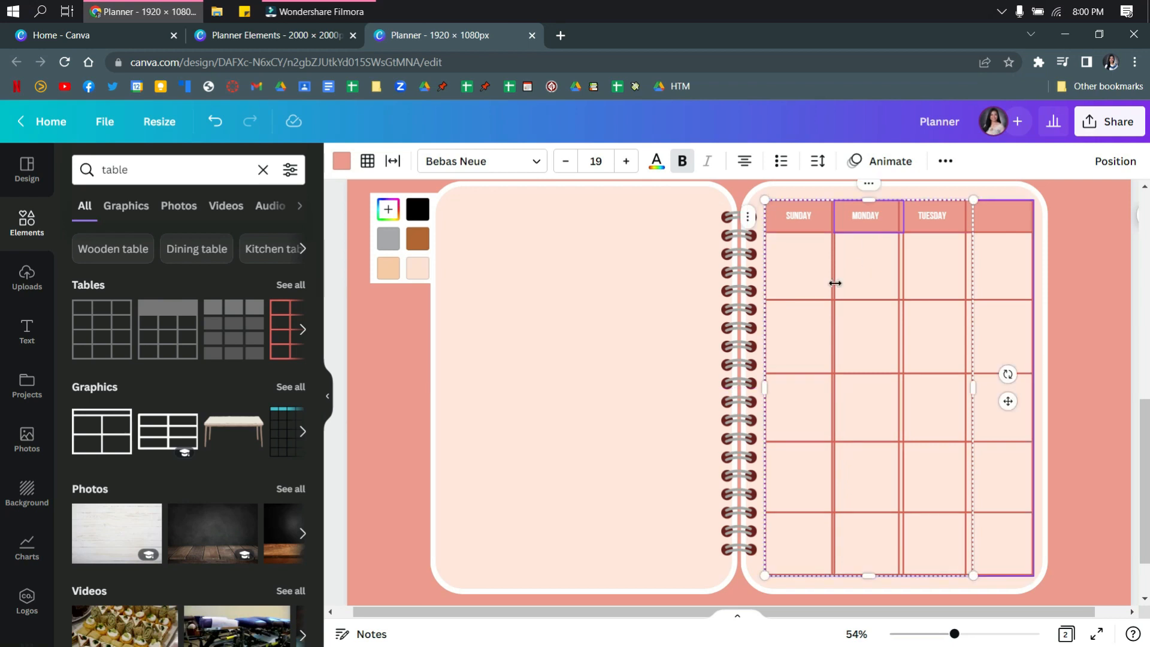
right_click(743, 218)
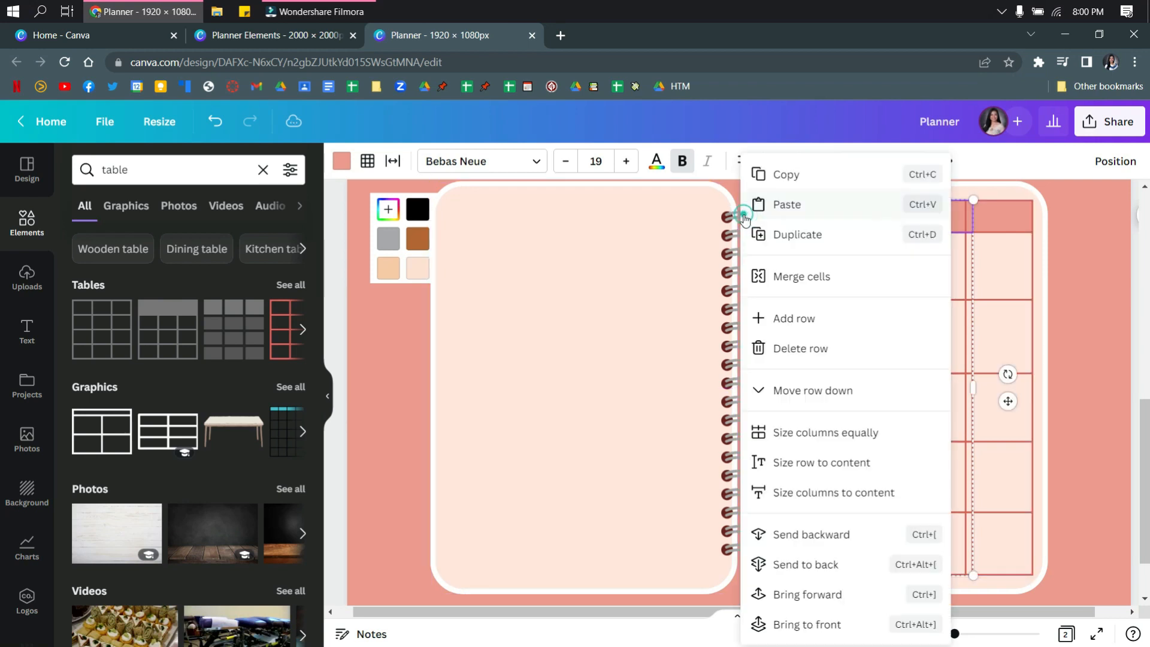
left_click(803, 433)
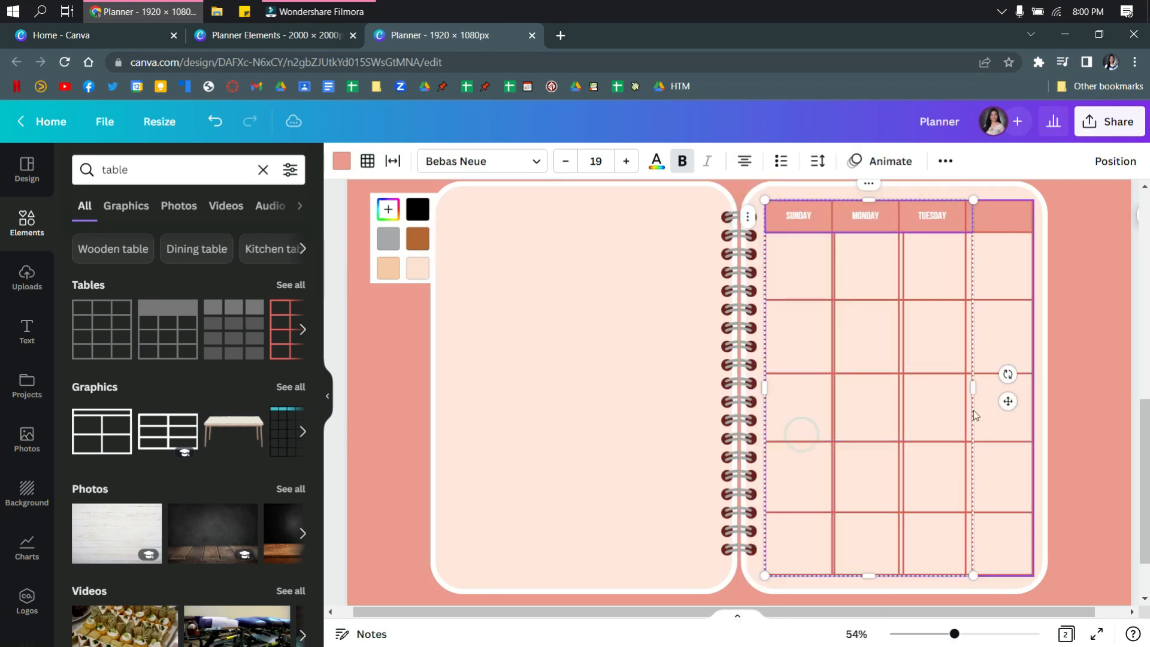
left_click_drag(970, 388, 968, 388)
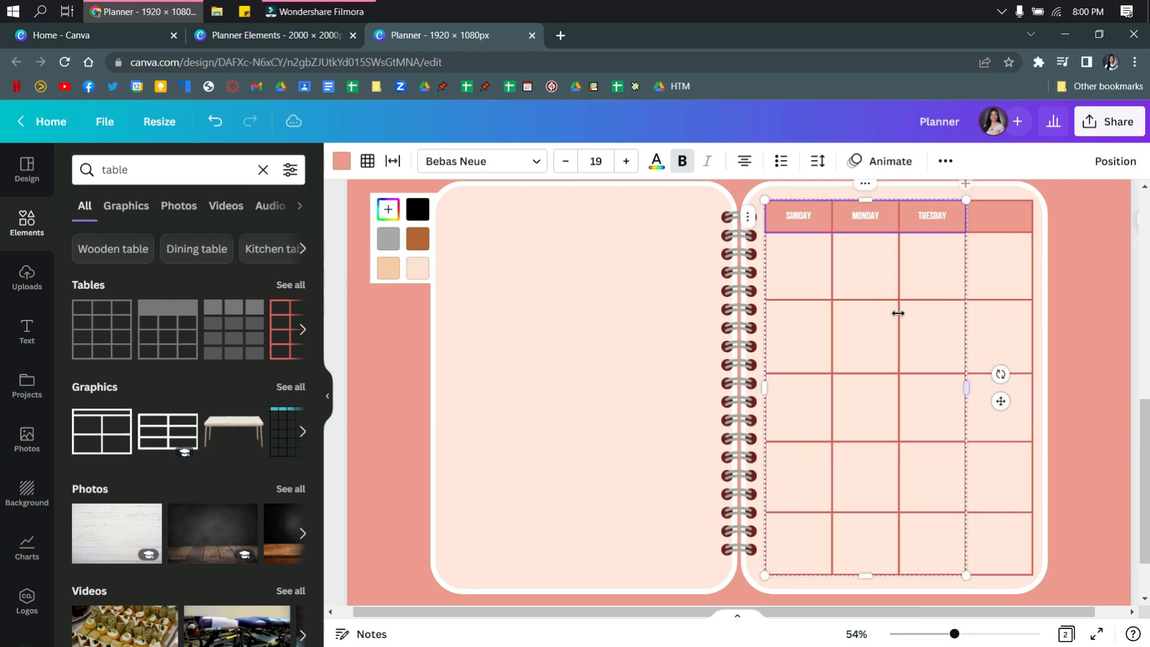
Try moving the four-column table toward the left sheet and undo the move
left_click(810, 217)
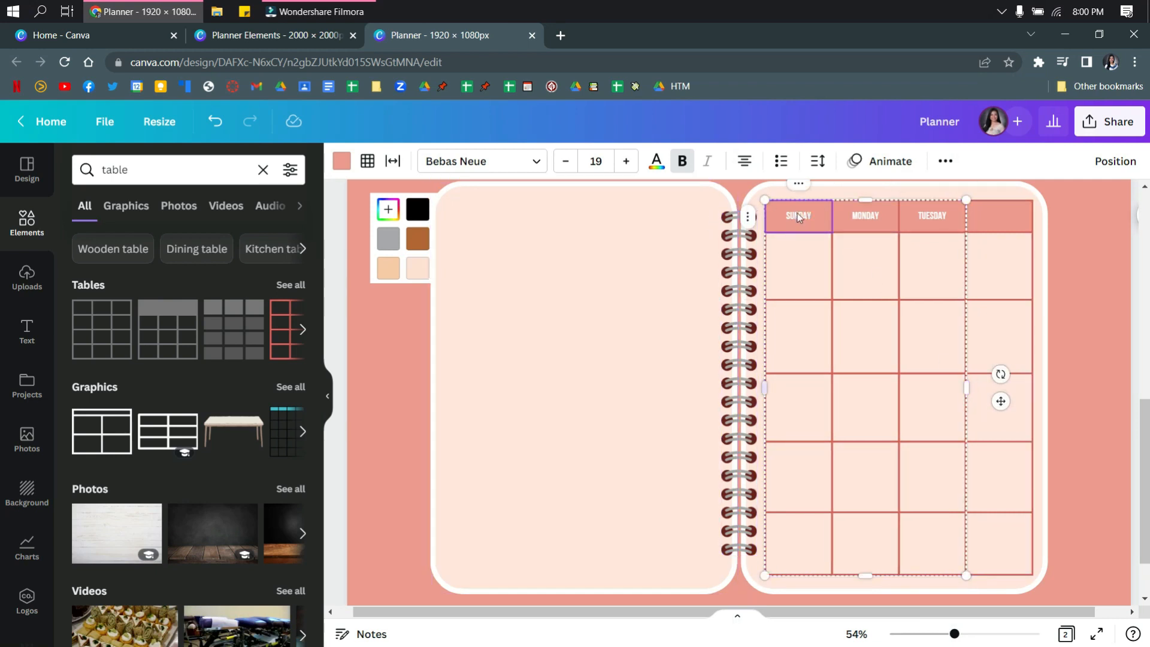
left_click_drag(878, 277, 651, 290)
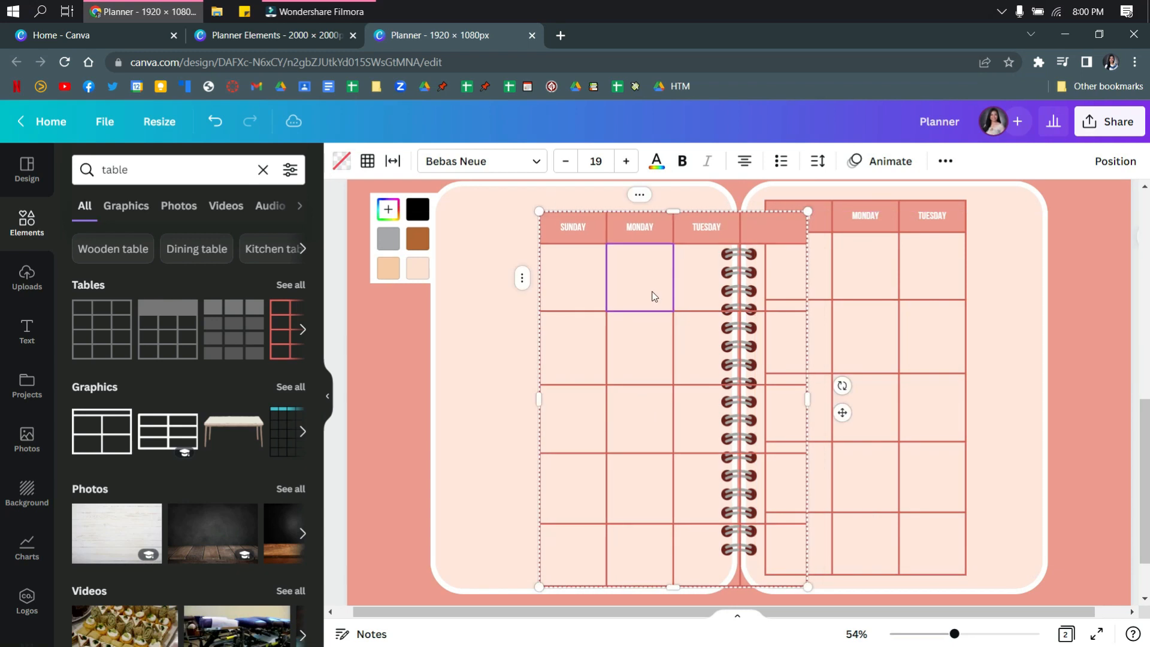
key("ctrl+z")
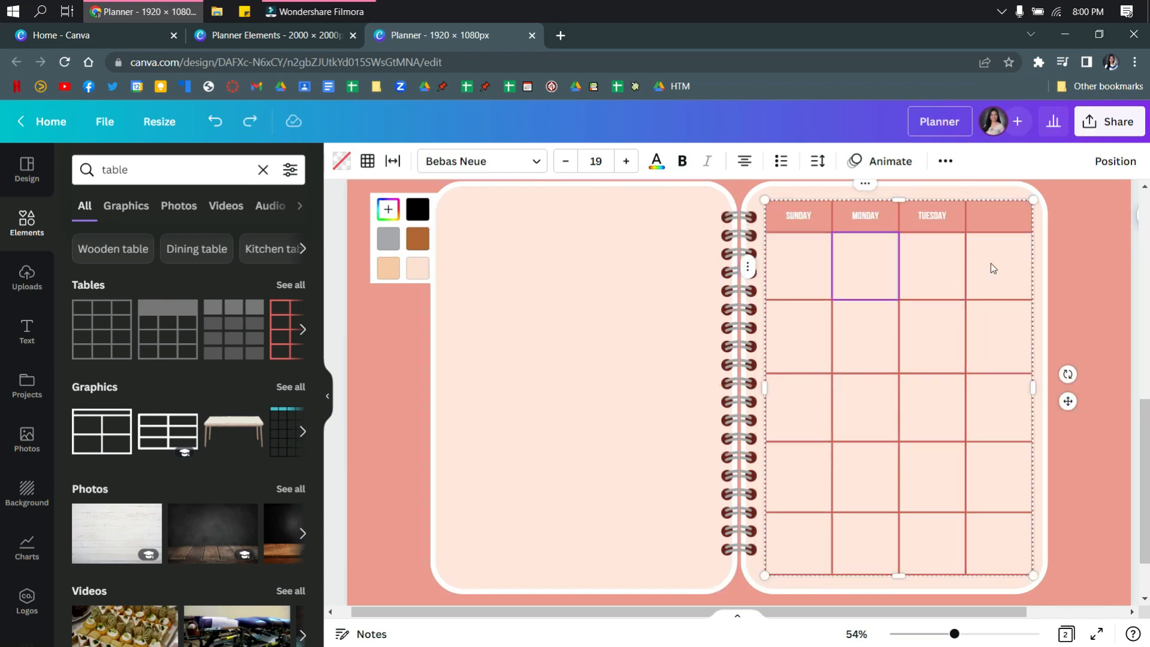
Try moving one of the overlapping tables from the right sheet onto the left sheet and undo that move
left_click(911, 274)
left_click(801, 524)
left_click(807, 245)
left_click(1123, 288)
left_click_drag(943, 246, 662, 308)
key("ctrl+z")
Send the four-column table backward and move the three-column table onto the left sheet, level with the right one and next to the spiral
right_click(1004, 223)
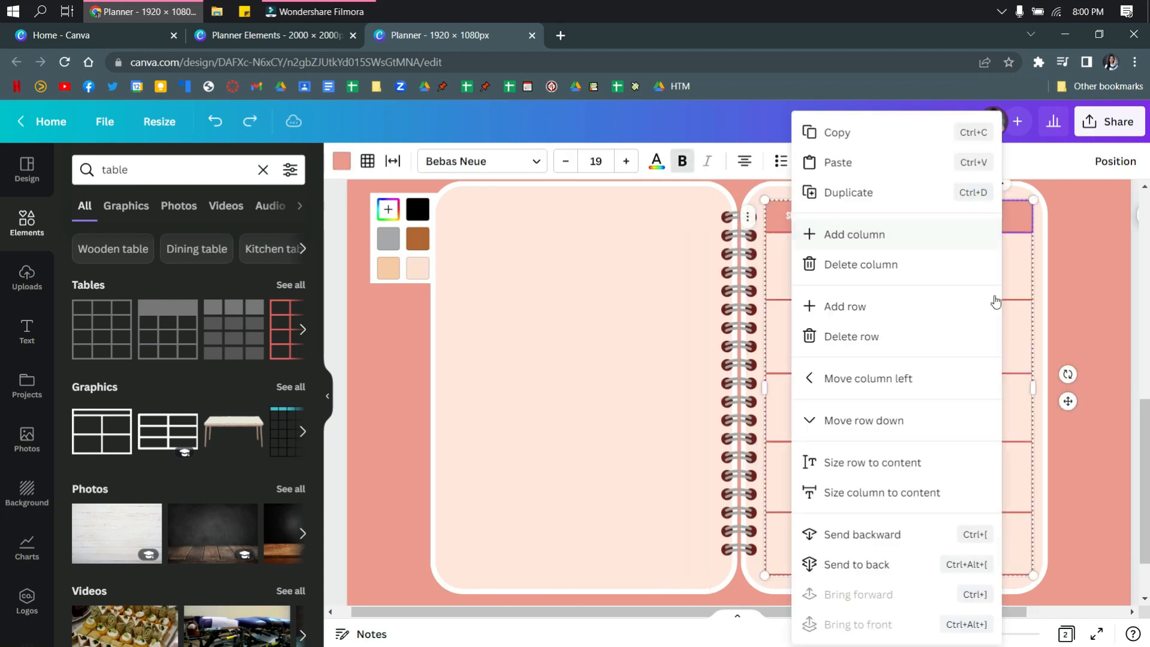
left_click(903, 534)
left_click(932, 246)
left_click_drag(951, 221, 703, 220)
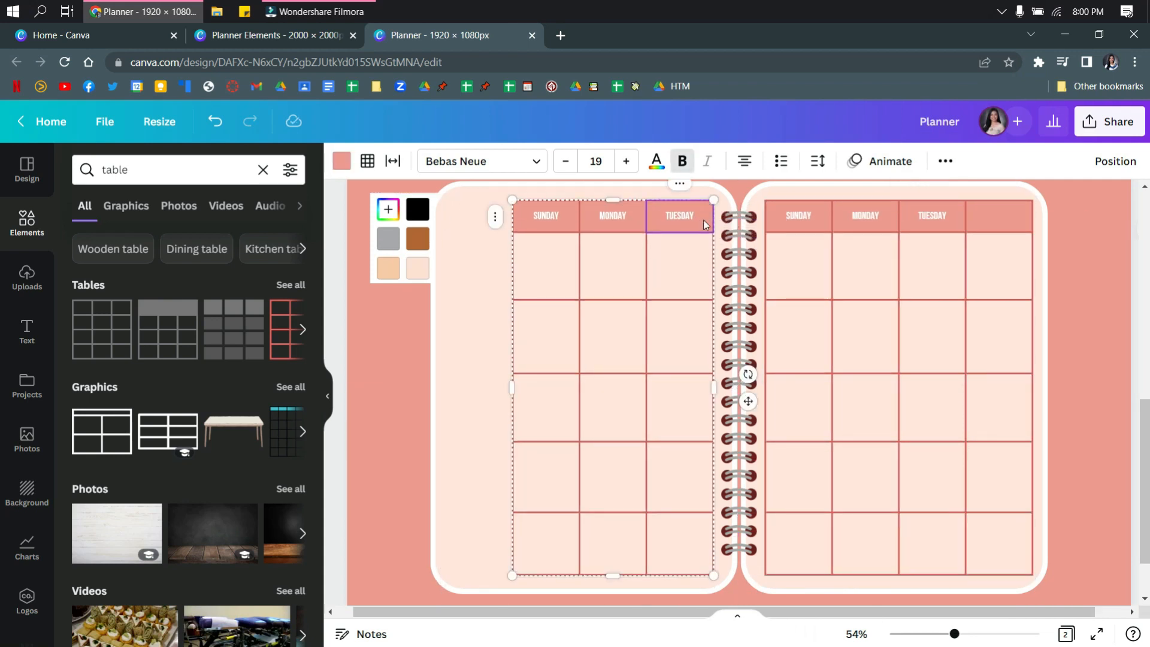
left_click(1095, 343)
Label the right table's header cells WEDNESDAY, THURSDAY, FRIDAY and SATURDAY
double_click(798, 216)
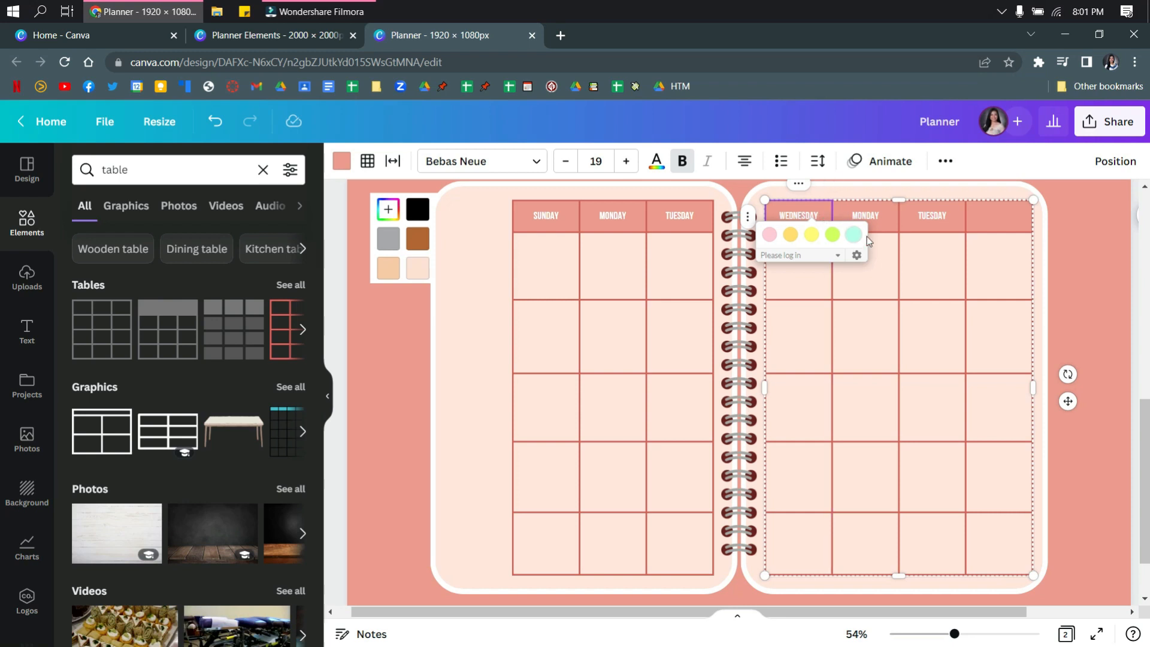
double_click(878, 217)
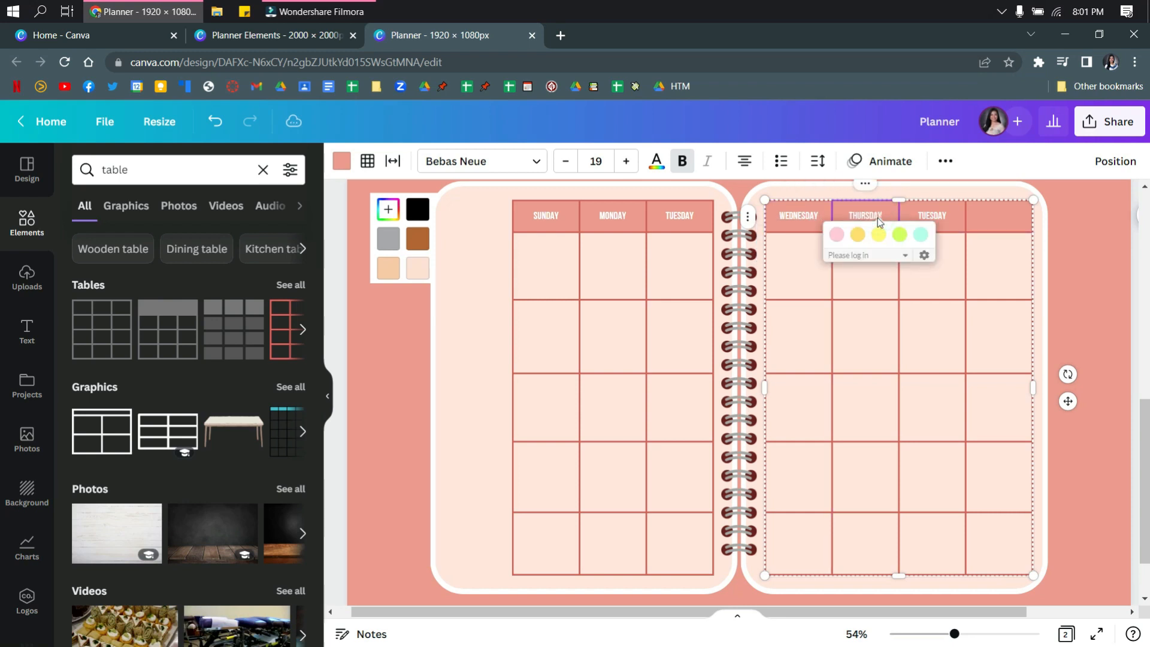
double_click(934, 215)
type("FRIDAY")
key("BackSpace")
key("BackSpace")
type("AY")
left_click(1018, 217)
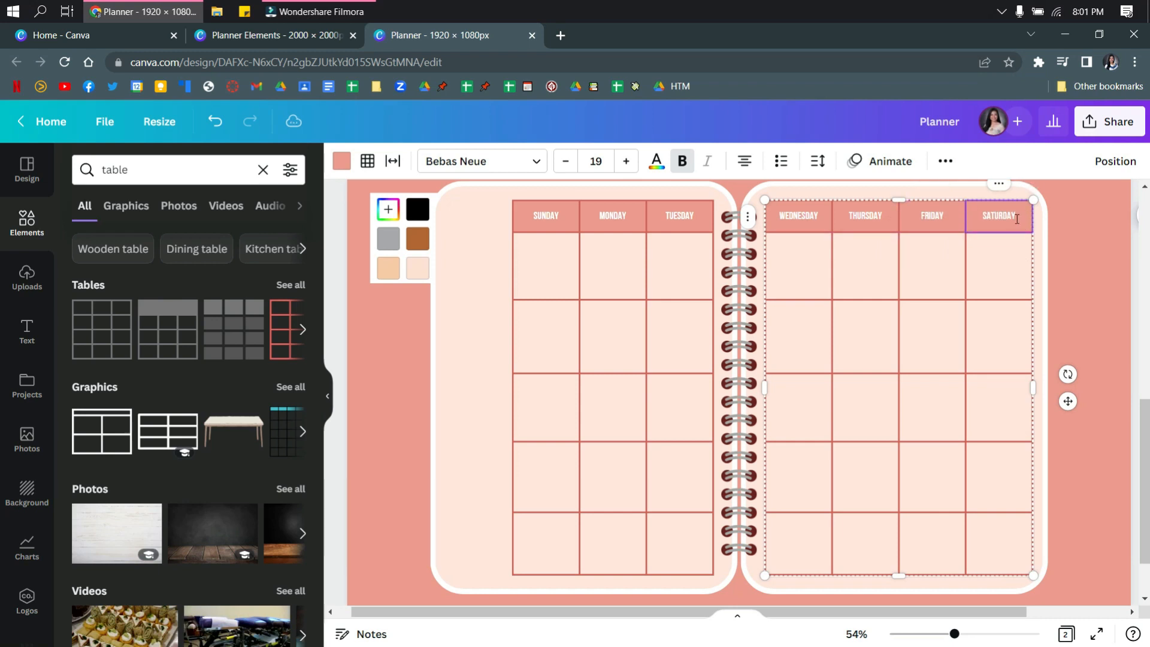
left_click(1079, 303)
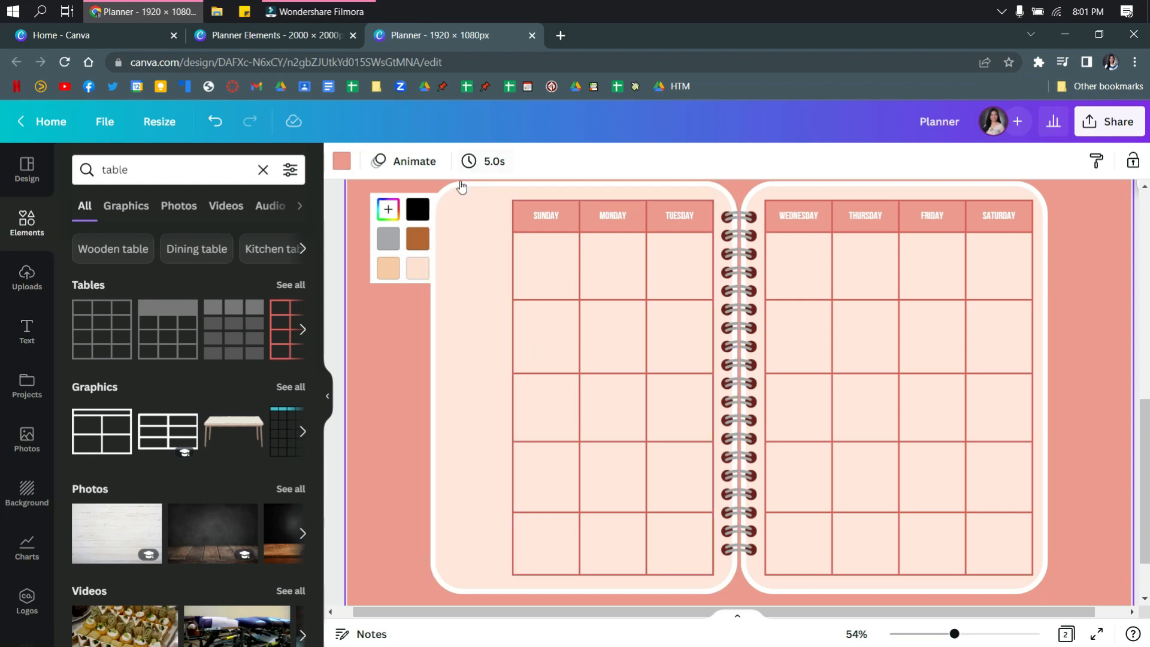
Add a text box reading "january" in the Lemonade Display font
left_click(26, 333)
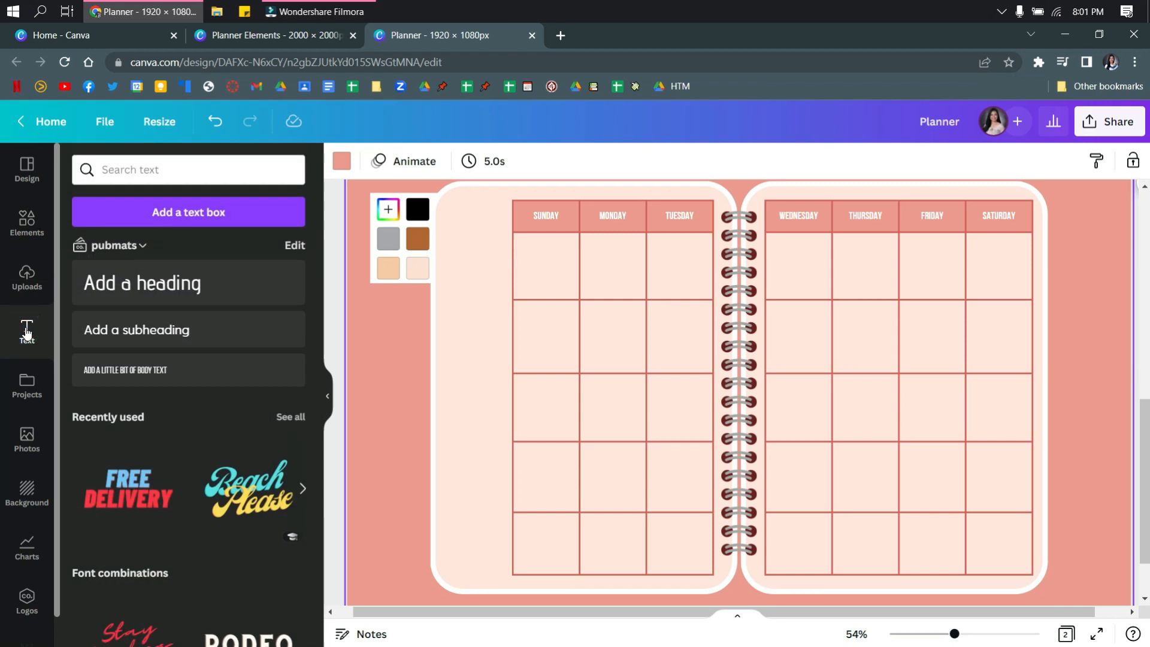
left_click(190, 216)
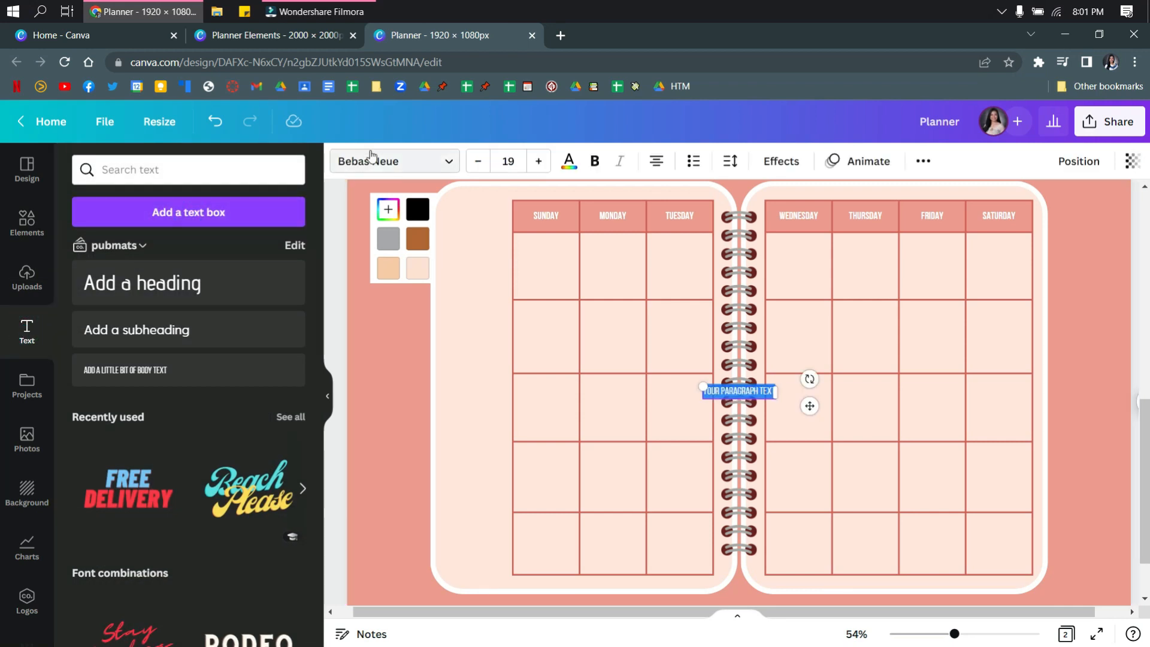
left_click(371, 160)
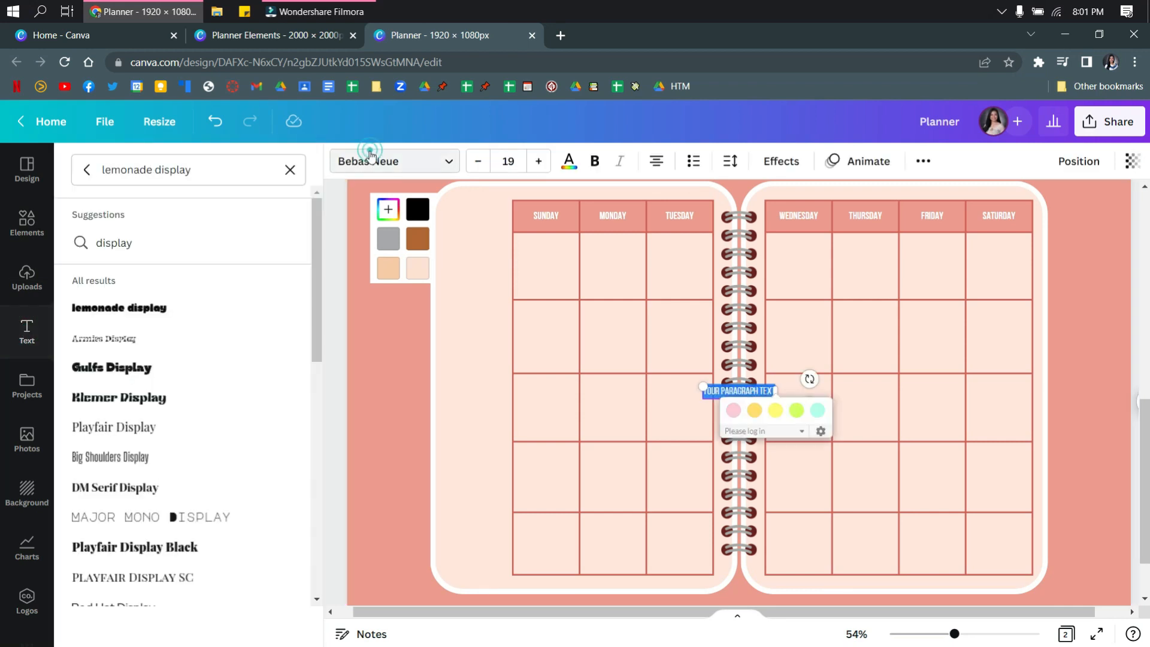
left_click(123, 313)
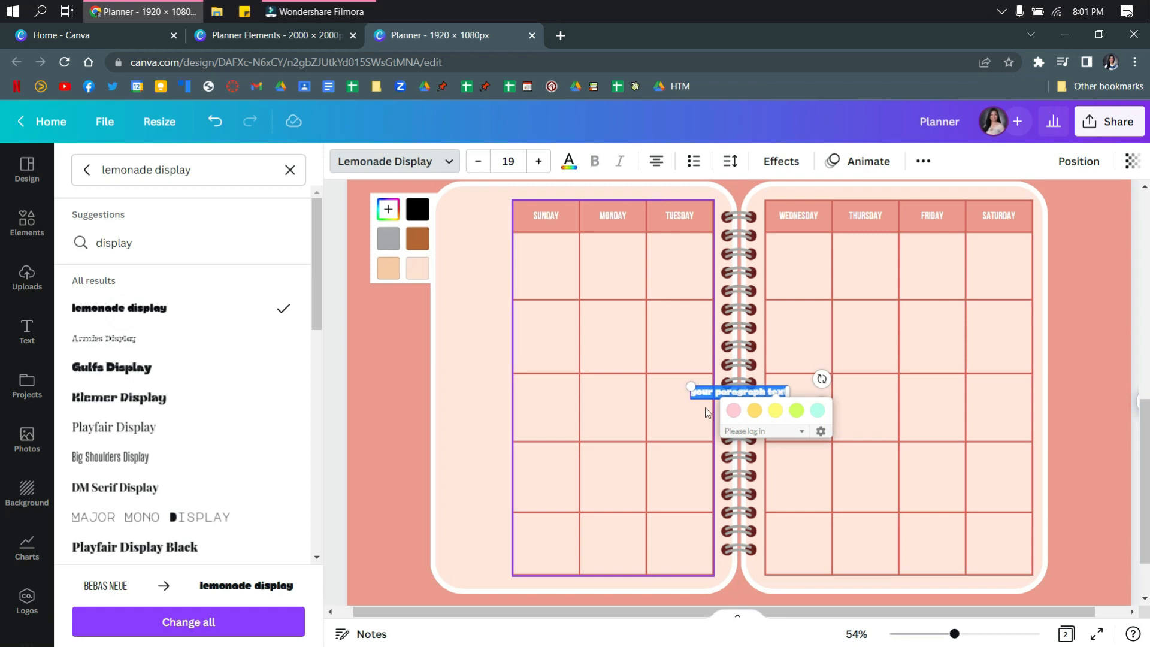
type("January")
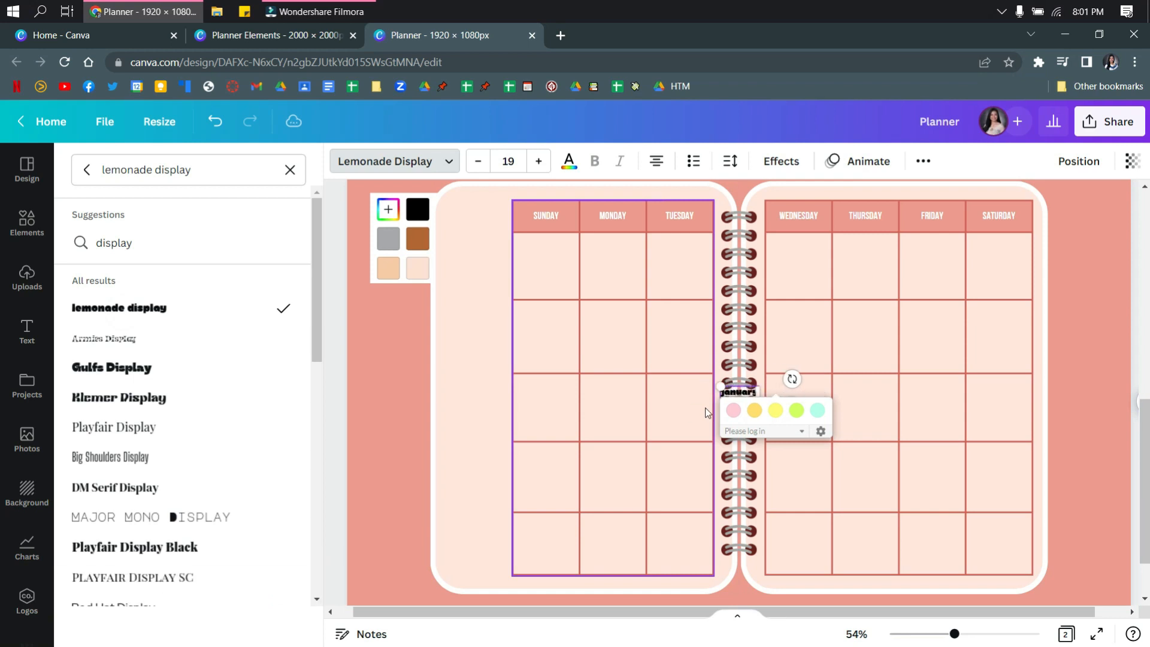
Enlarge the january title to about size 111 and colour it the first dark maroon from the document colours
left_click_drag(720, 386, 539, 327)
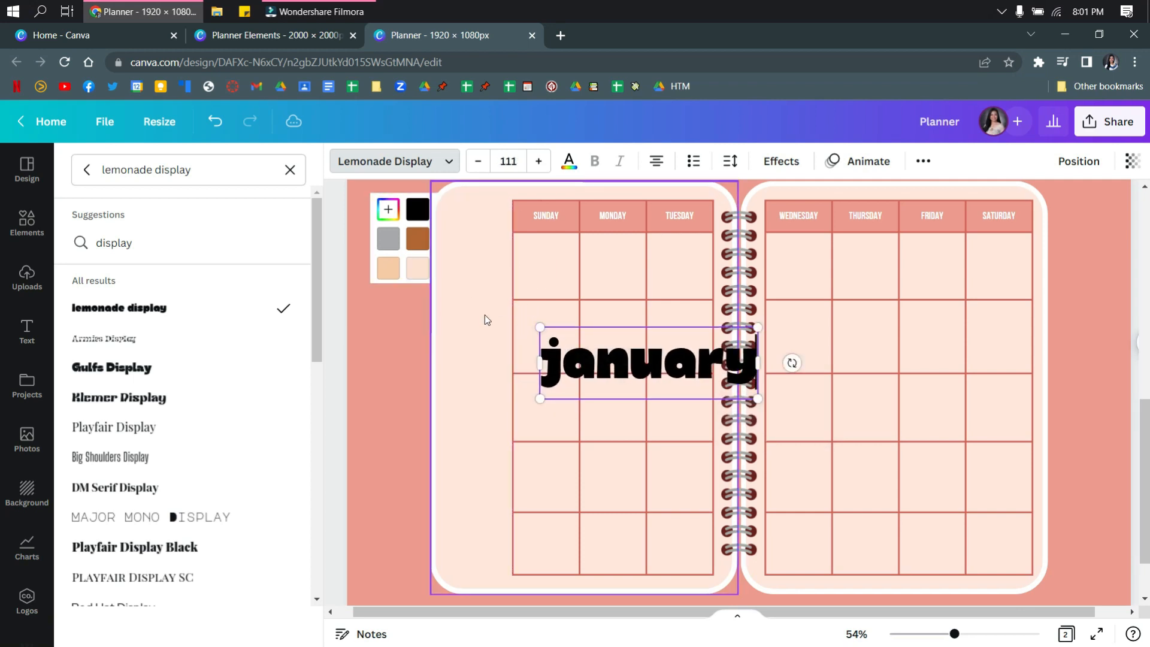
left_click(567, 163)
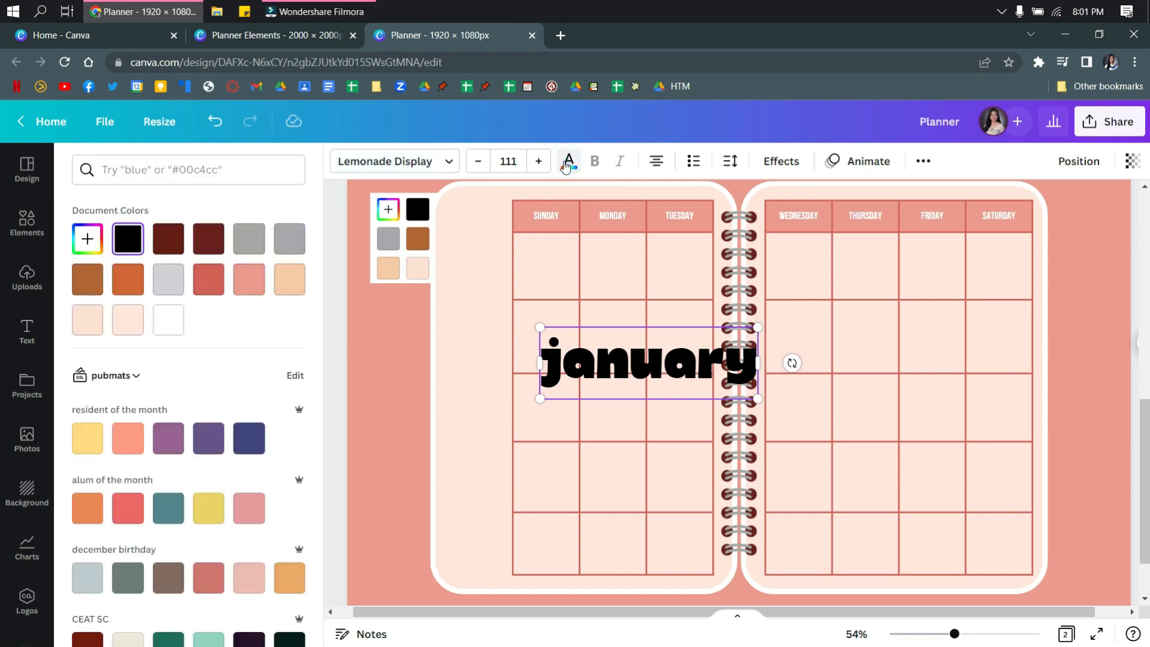
left_click(183, 247)
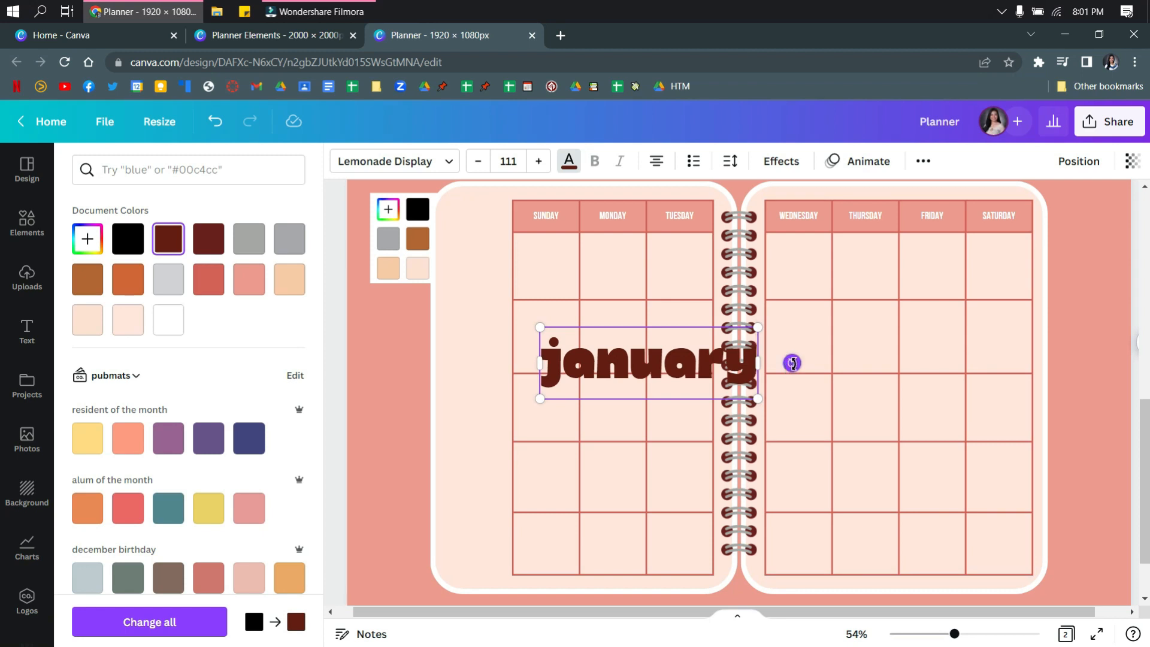
Rotate the january title to read vertically upward and place it in the left sheet's outer margin, aligned with the table's top edge
left_click_drag(792, 364, 654, 255)
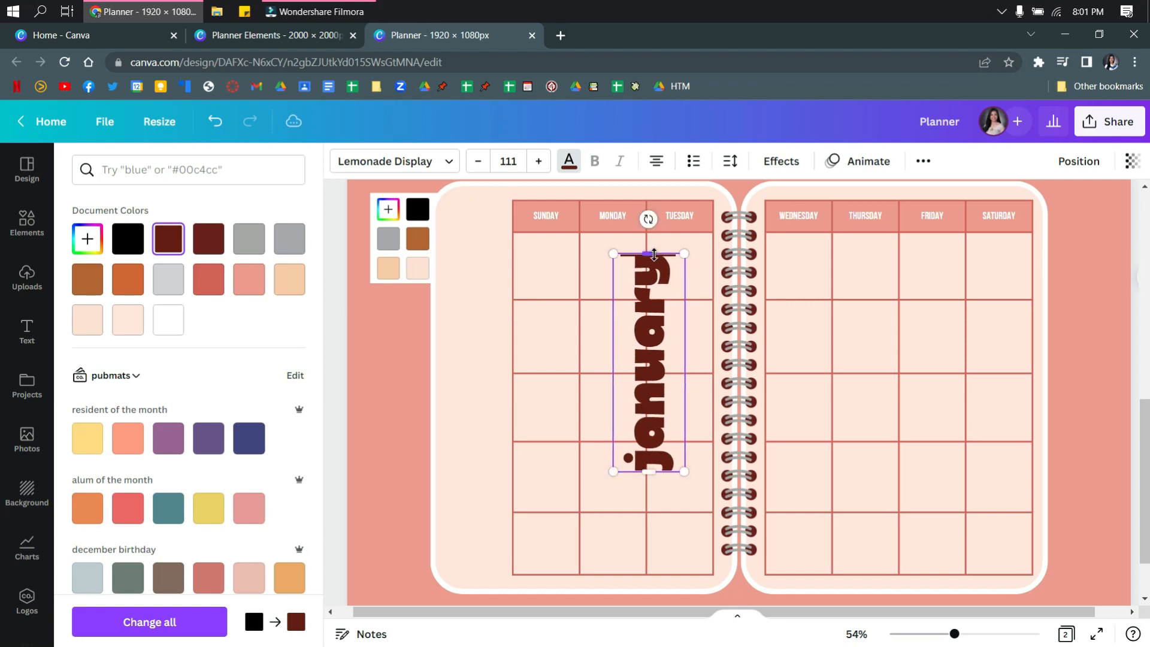
left_click(680, 508)
left_click(655, 384)
left_click_drag(655, 385, 482, 333)
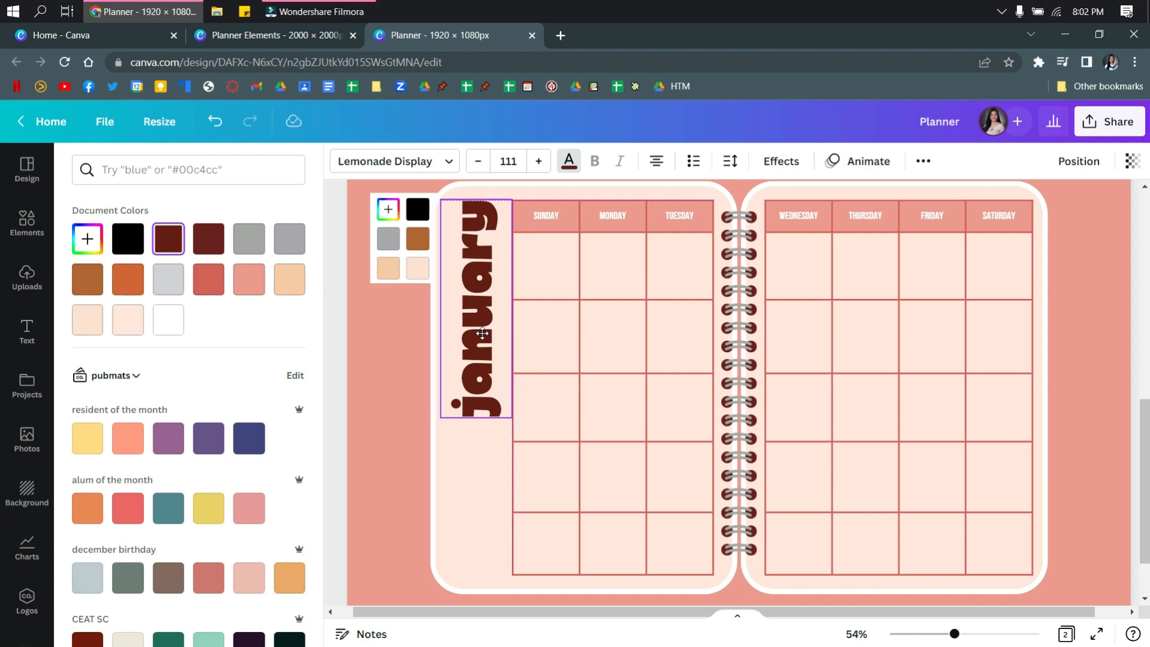
left_click_drag(482, 333, 483, 333)
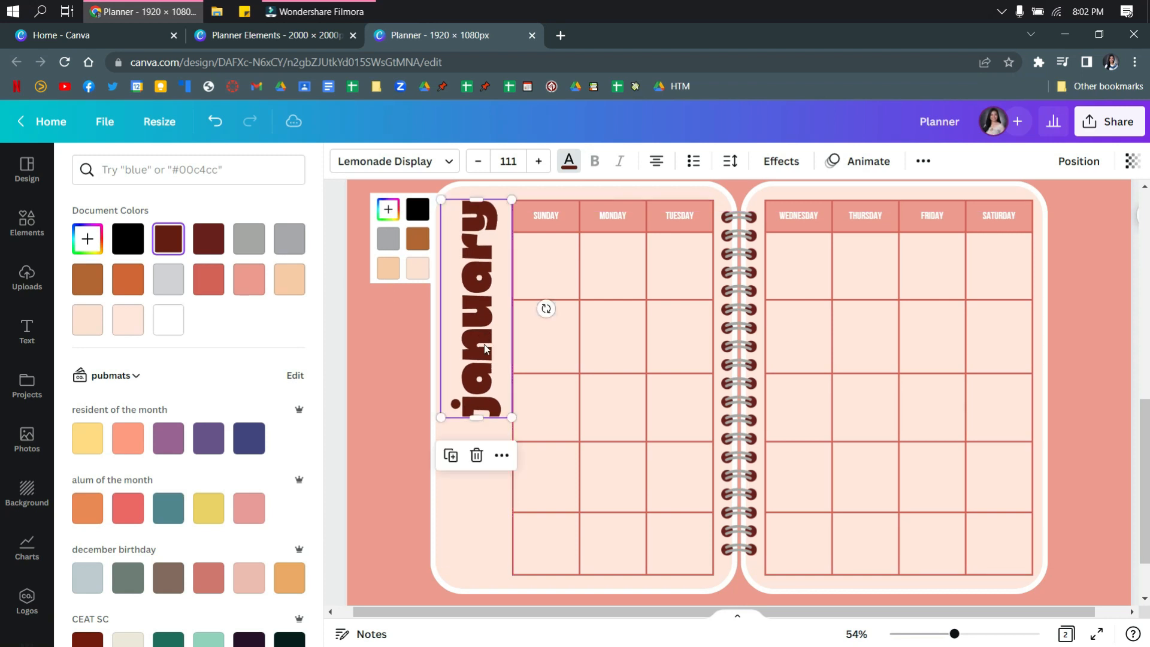
left_click(643, 482)
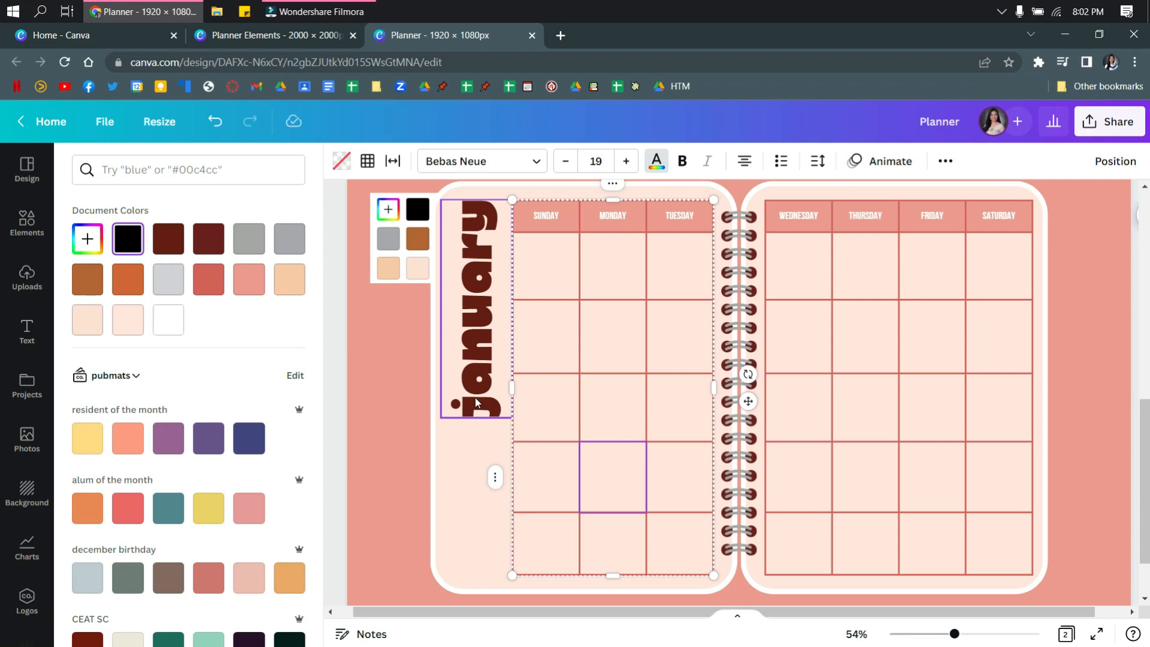
Copy the rainbow graphic from page 3 of the Planner Elements design and paste it onto page 2 of the Planner design
left_click(294, 38)
scroll(548, 325, "up", 10)
scroll(549, 324, "down", 4)
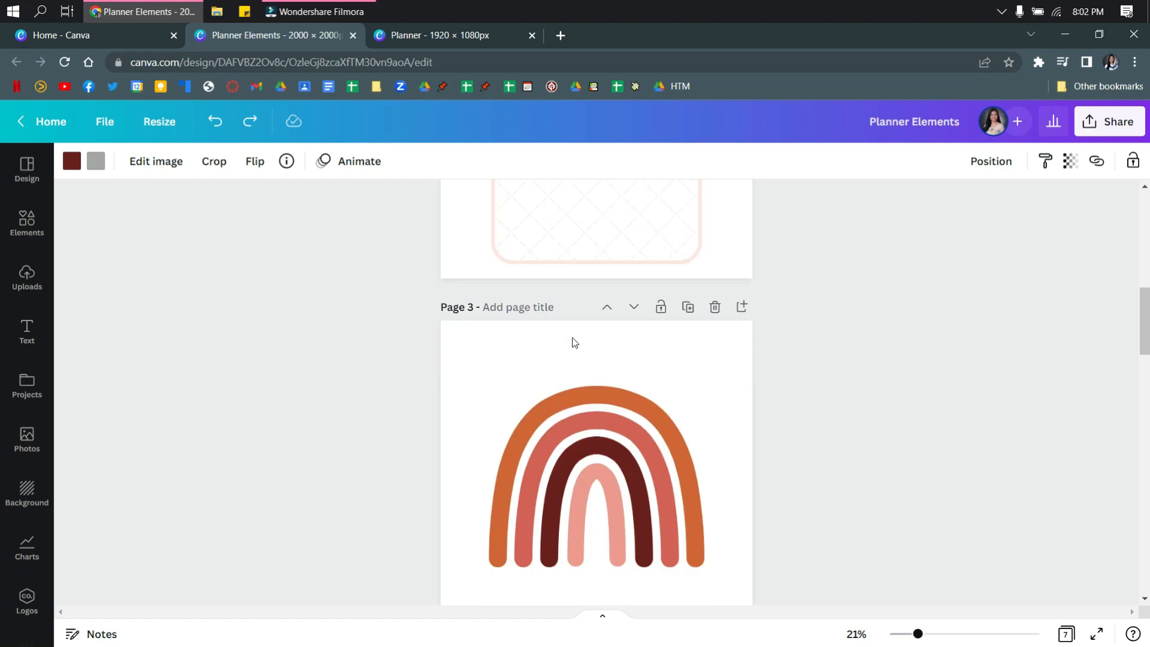
left_click(623, 325)
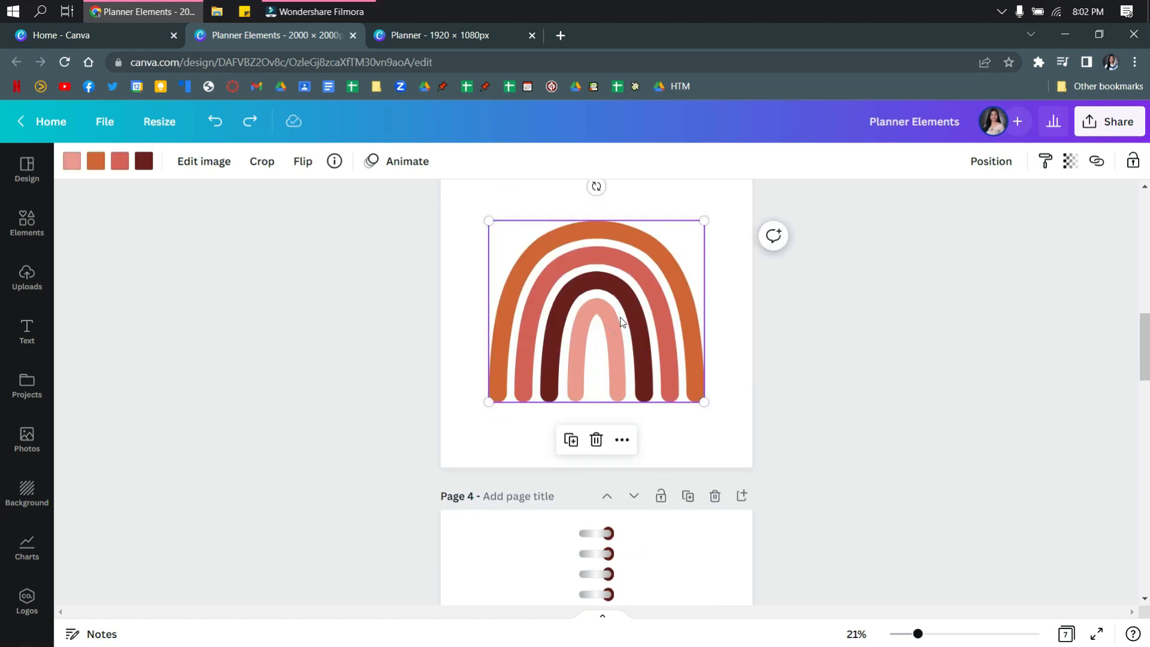
left_click(431, 35)
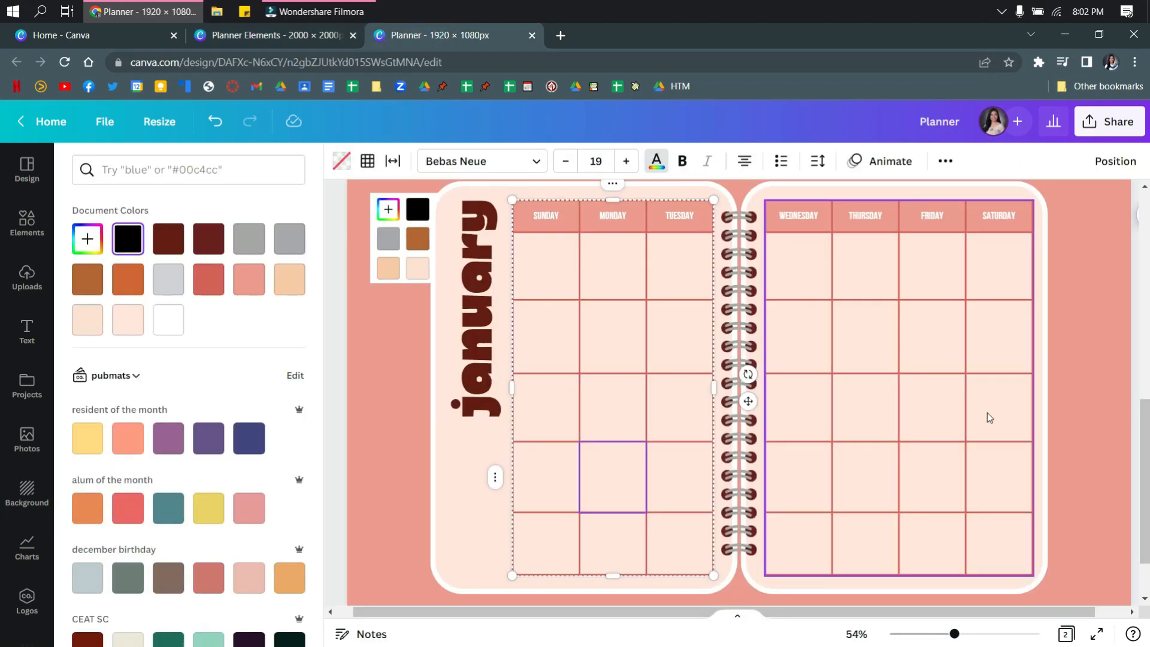
key("ctrl+v")
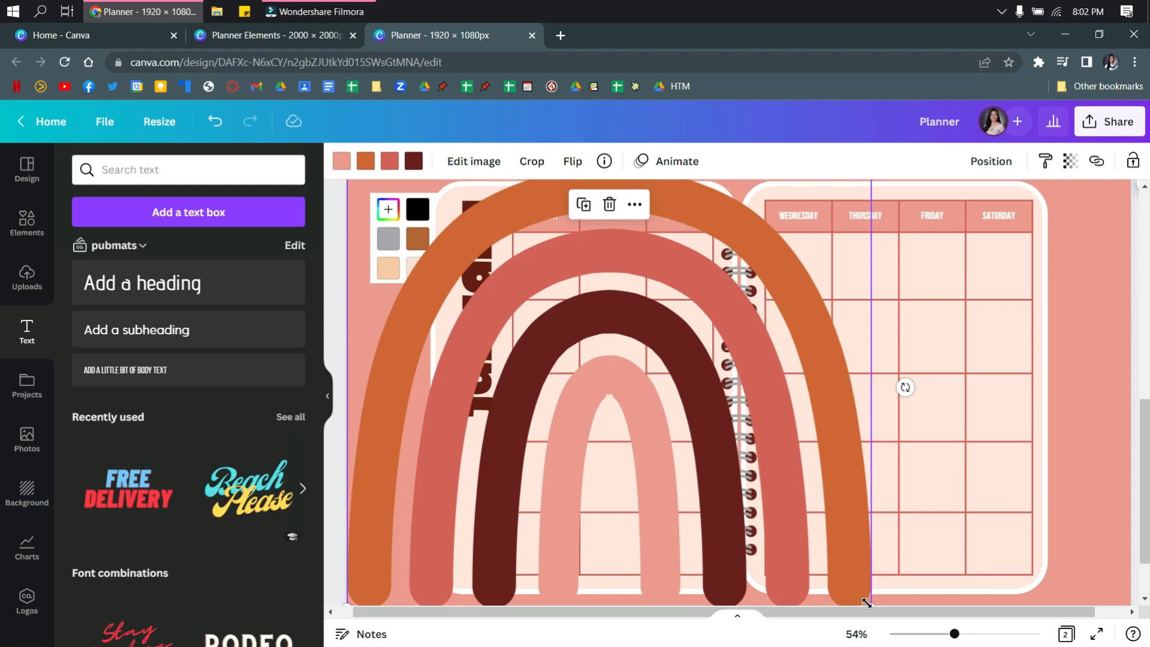
Shrink the rainbow to about two and a half table columns wide and move it over the upper cells of the left table
left_click_drag(869, 602, 513, 308)
scroll(533, 419, "up", 3)
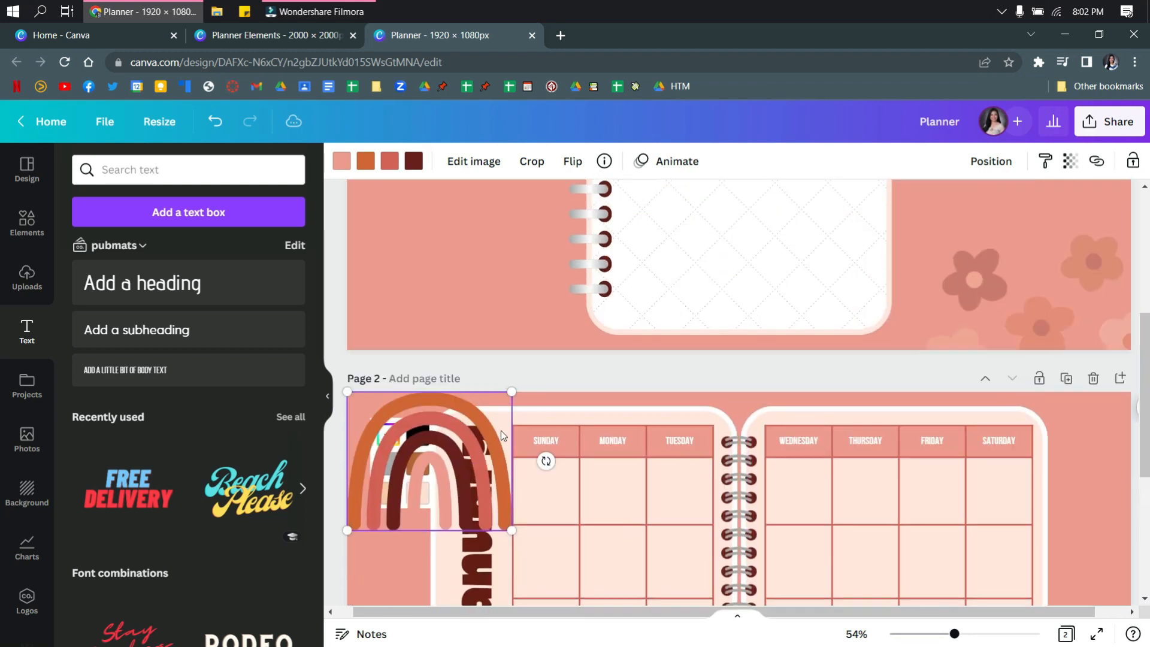
scroll(503, 483, "down", 2)
left_click_drag(380, 301, 551, 348)
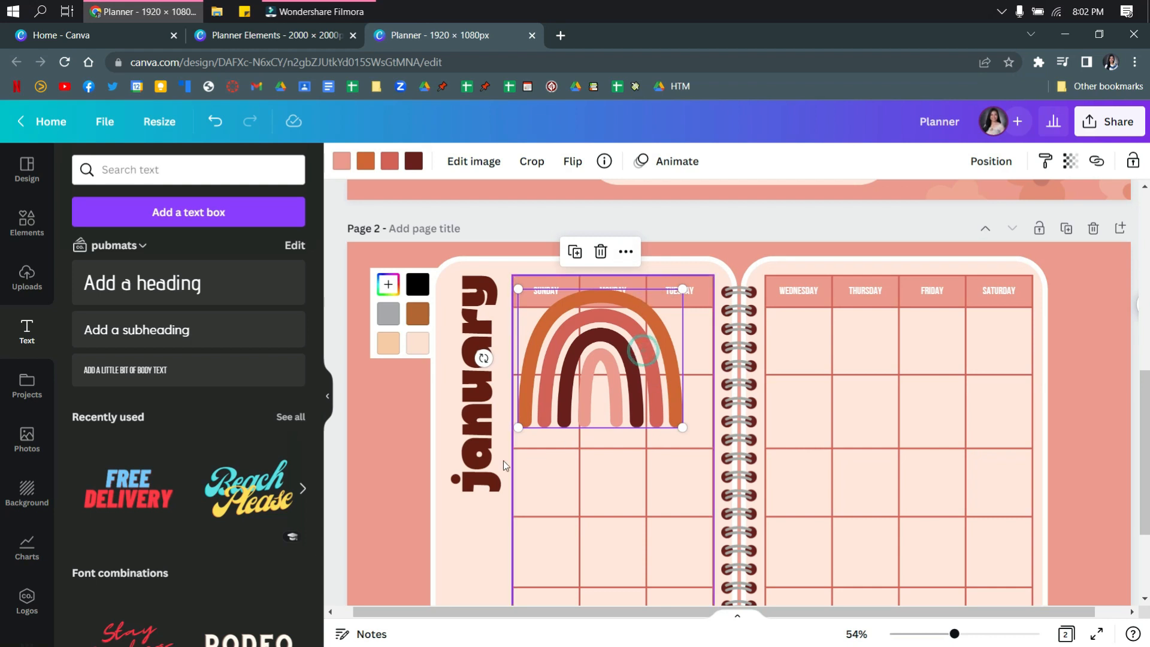
left_click(648, 207)
left_click(622, 311)
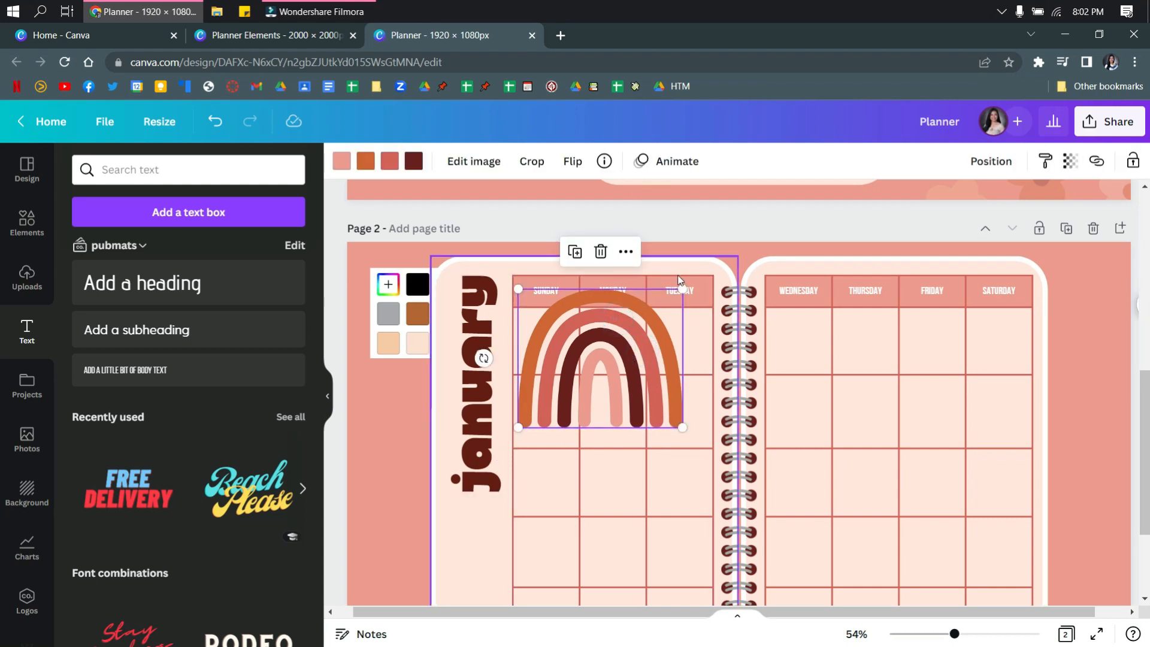
Rotate the rainbow 90° counterclockwise so its arch faces the left sheet's outer margin
scroll(677, 294, "down", 1)
scroll(677, 293, "up", 2)
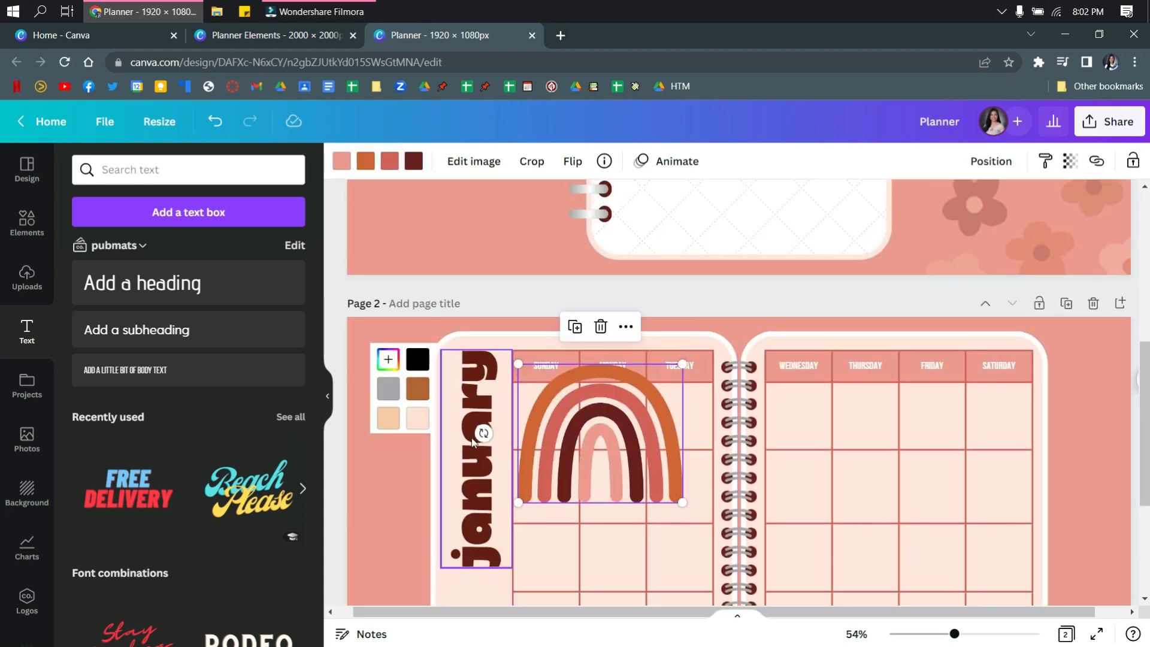
left_click_drag(479, 430, 594, 544)
scroll(516, 365, "down", 2)
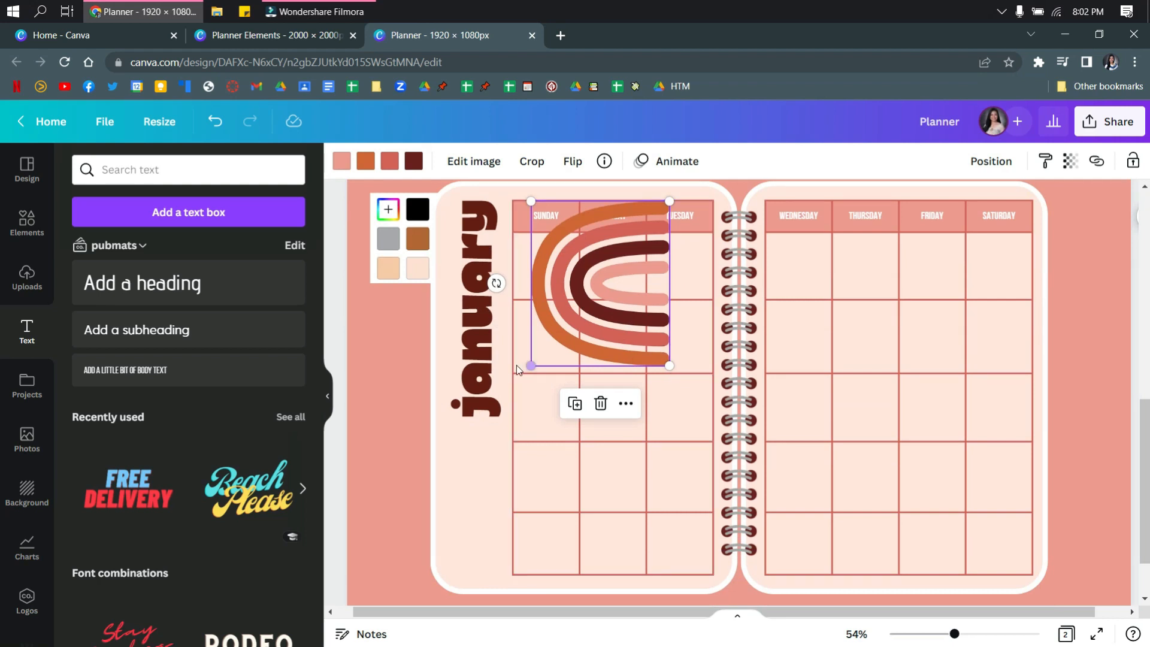
Shrink the vertical january title and move it back up to align with the top of the left table
left_click(492, 303)
left_click_drag(513, 203, 479, 263)
left_click_drag(463, 316, 472, 252)
Move the rotated rainbow just below the january title in the margin and shrink it to about the title's width
left_click_drag(613, 246, 490, 454)
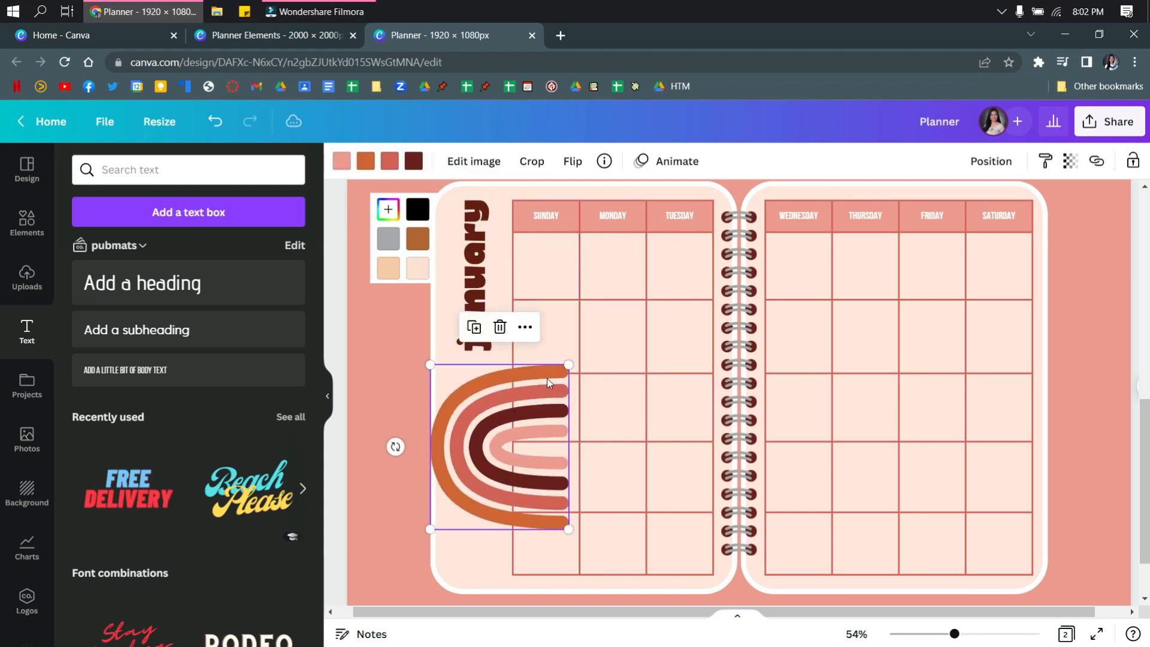
left_click_drag(567, 359, 478, 373)
left_click(483, 441)
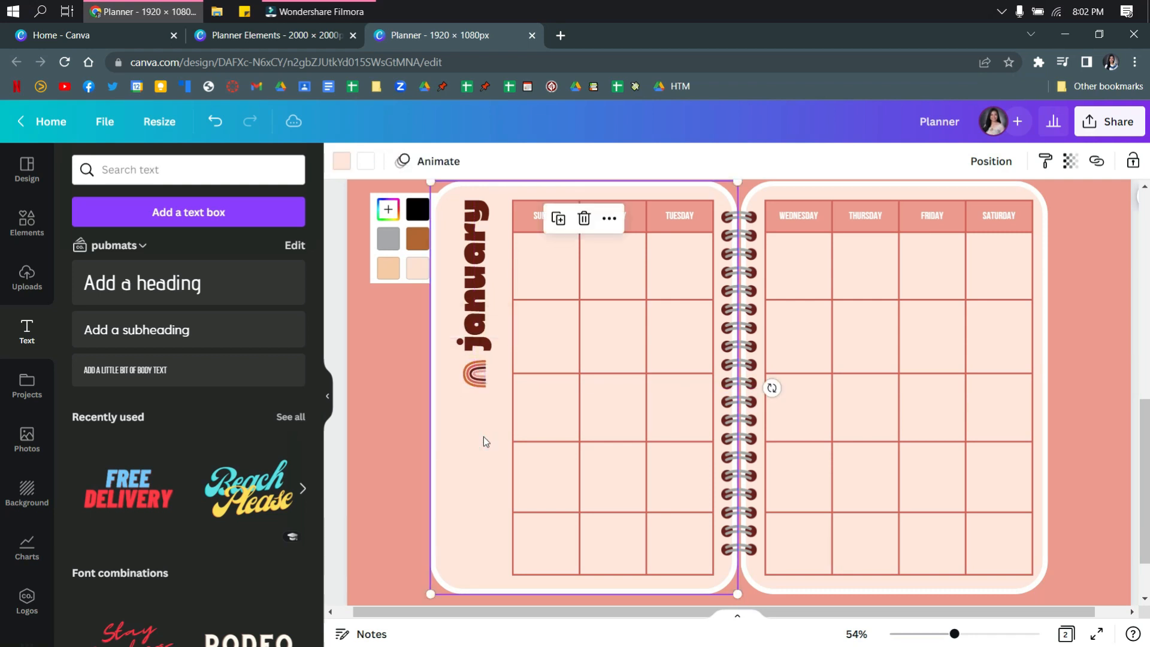
Add a round-topped arch shape from the basic shapes, widen it, and label it 1
left_click(37, 228)
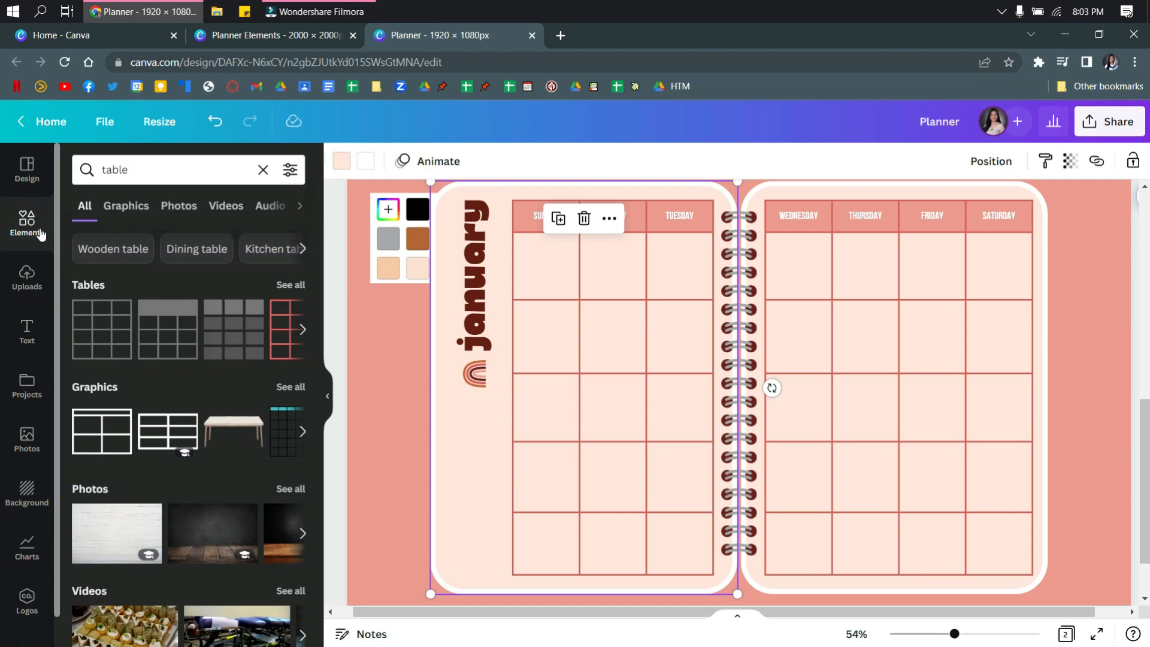
scroll(158, 312, "down", 2)
scroll(162, 320, "up", 2)
left_click(263, 170)
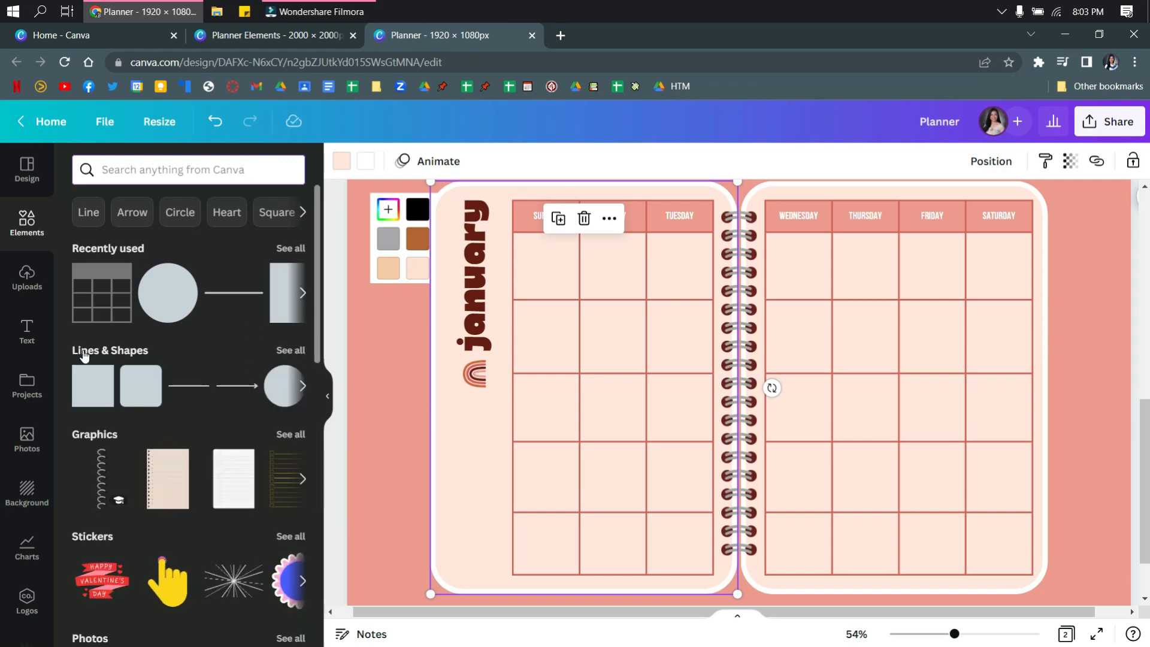
left_click(293, 351)
scroll(296, 359, "down", 7)
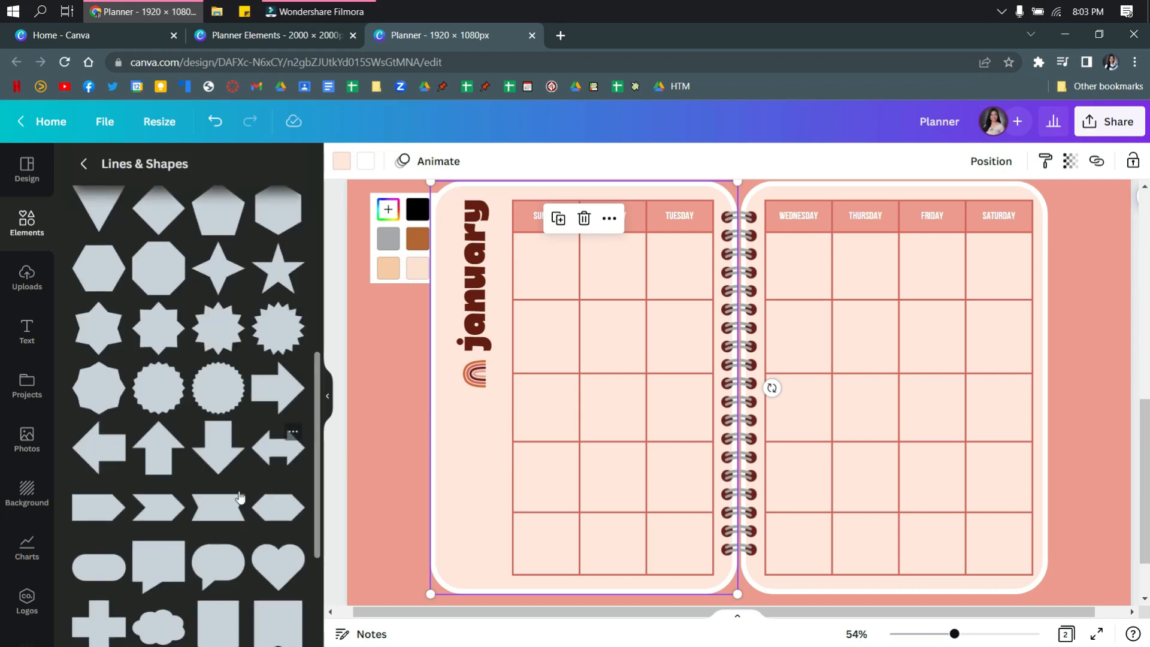
scroll(238, 499, "down", 3)
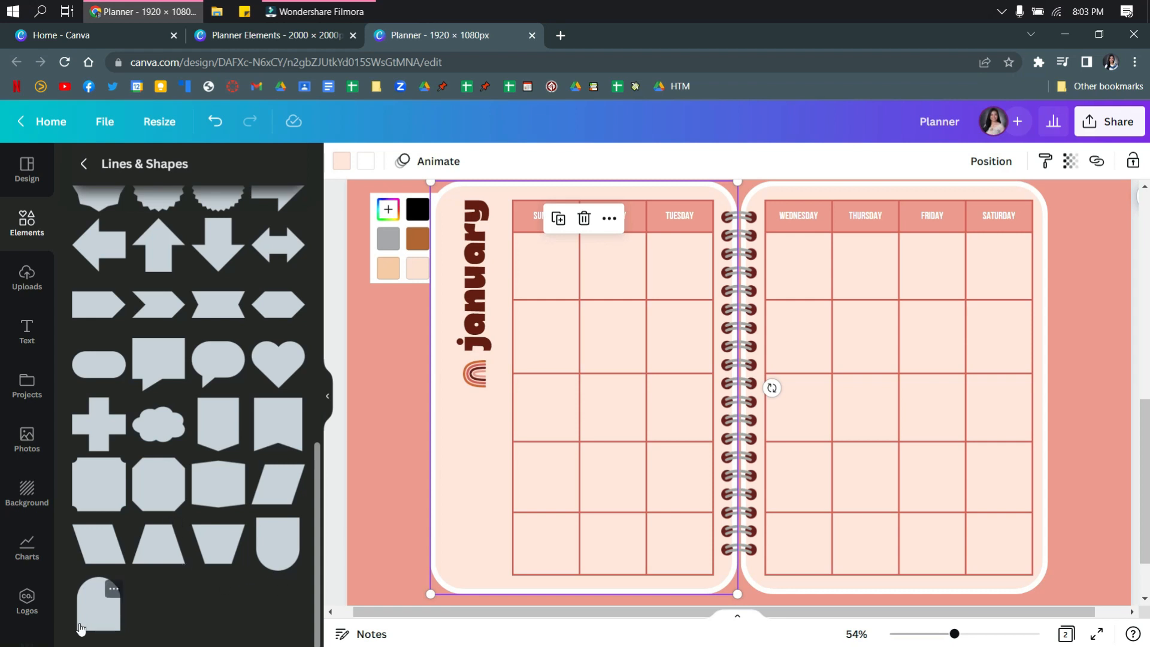
scroll(136, 574, "up", 5)
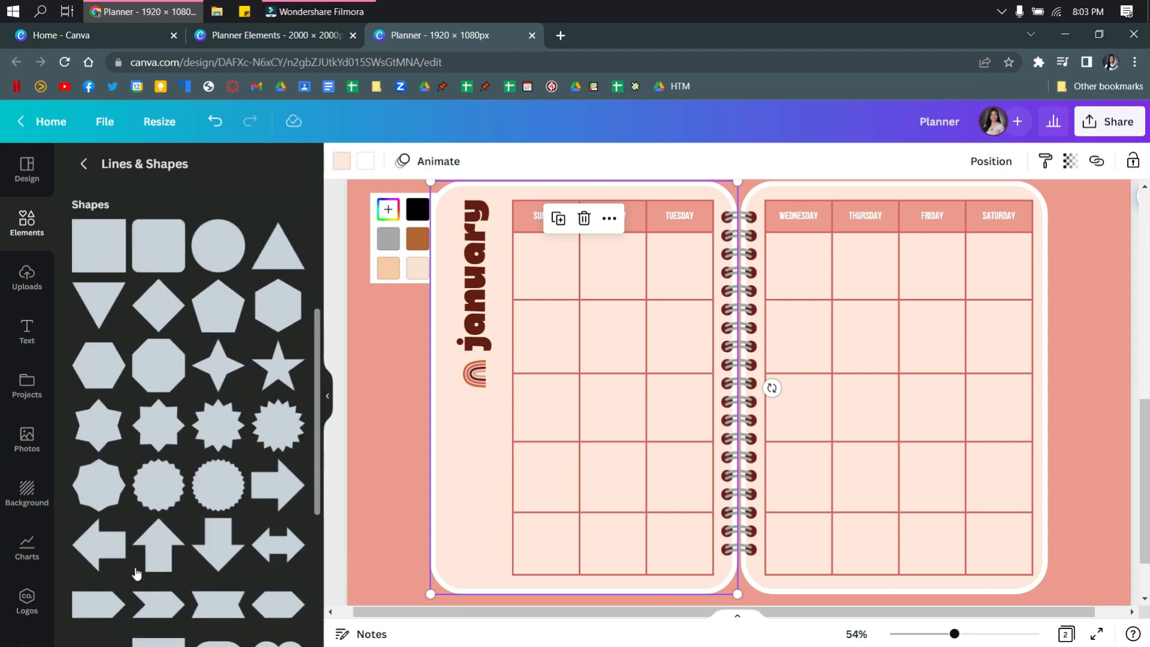
scroll(137, 574, "down", 5)
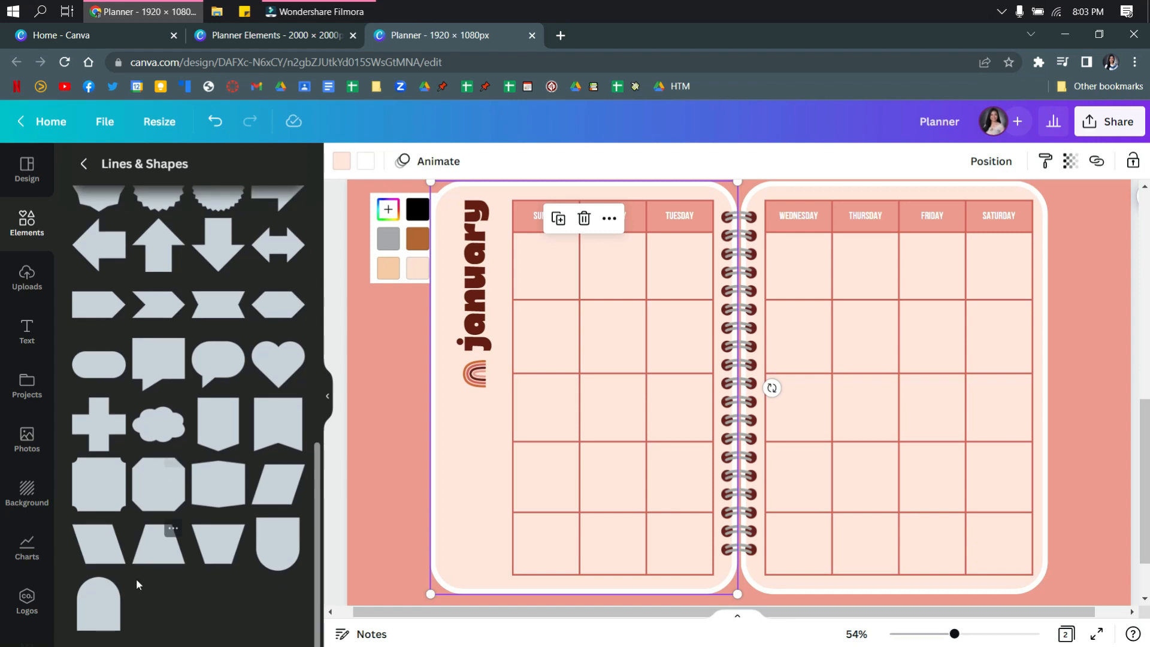
left_click(112, 616)
left_click_drag(798, 390, 837, 388)
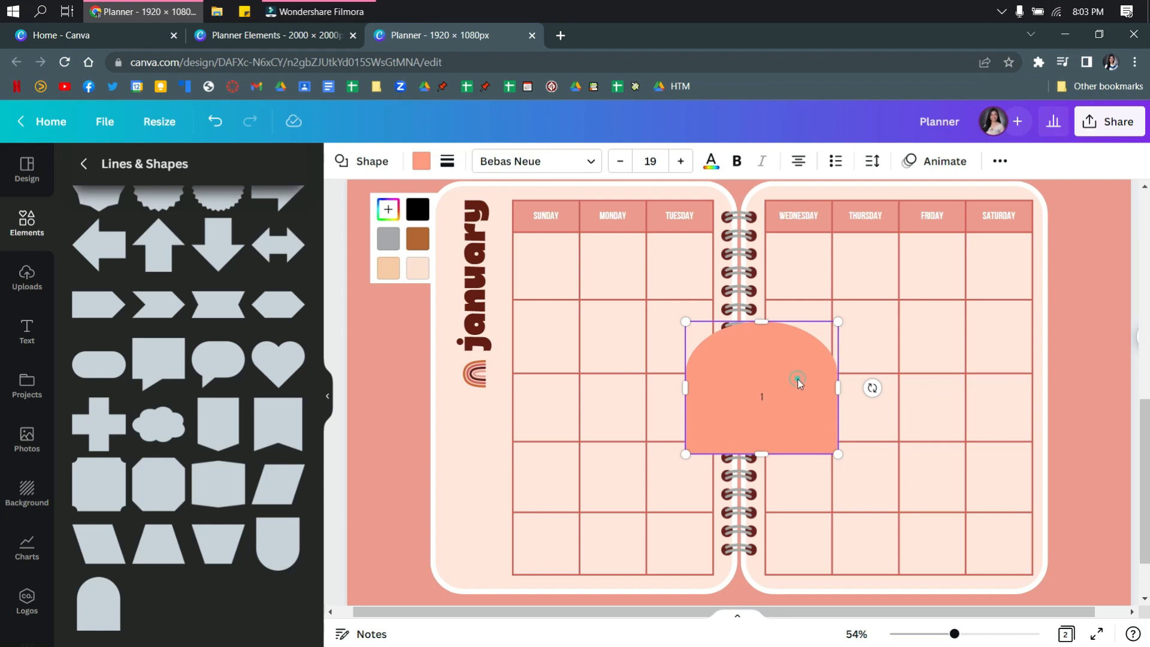
Fill the arch with dark maroon and set its number's font to Lemonade Display
left_click(422, 163)
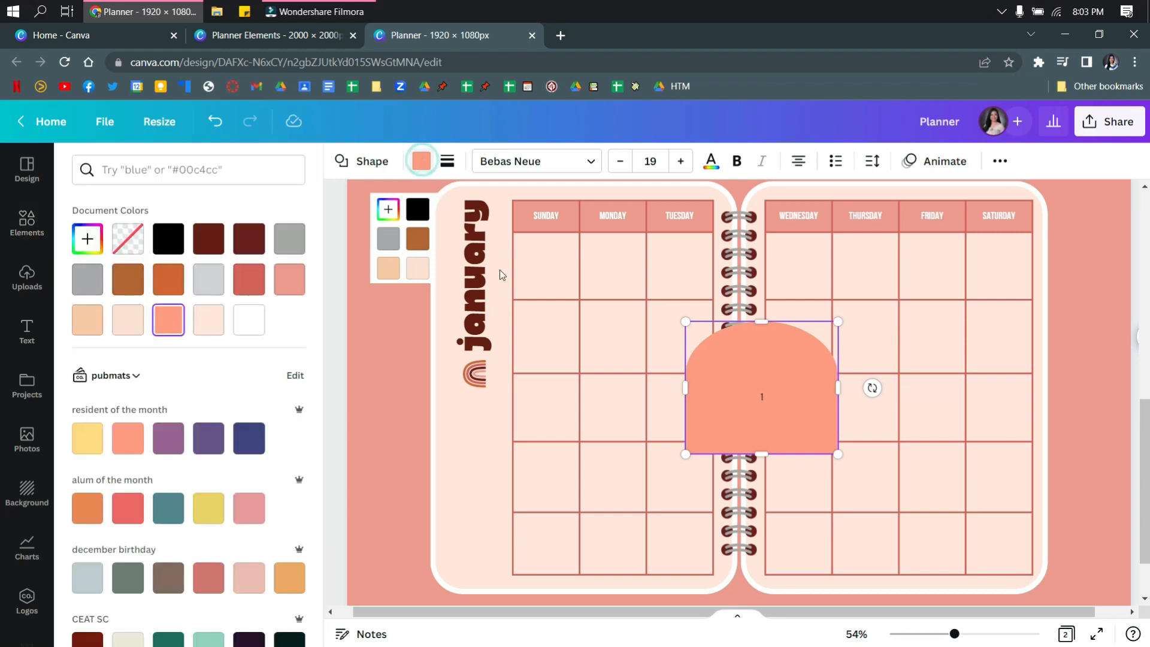
left_click(219, 238)
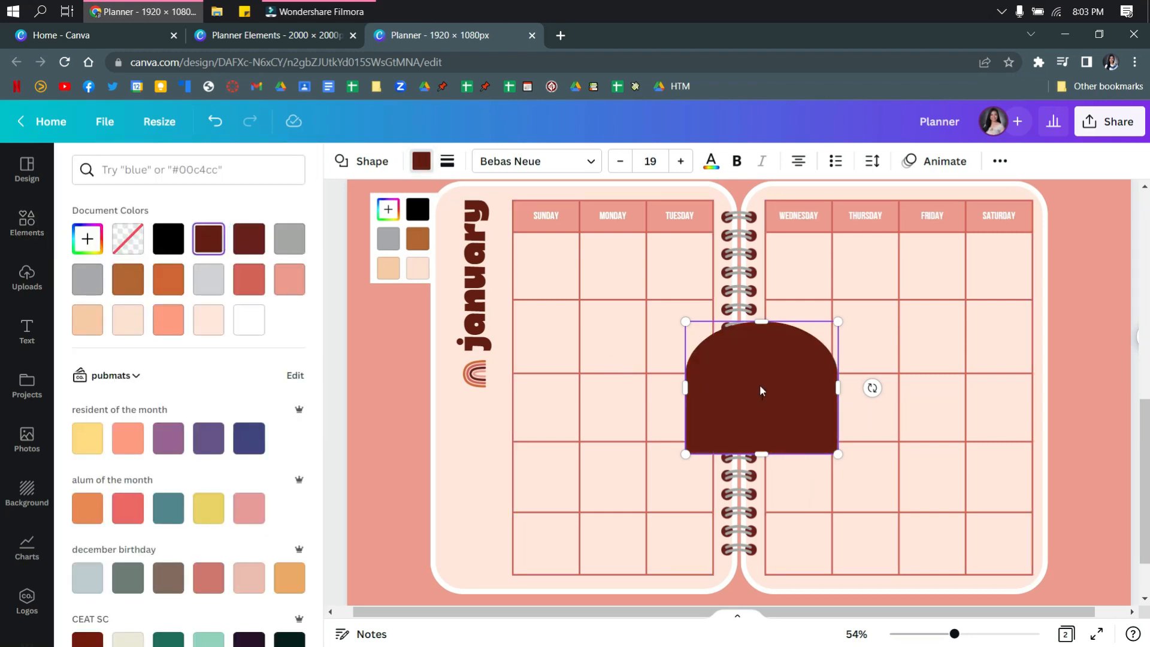
double_click(771, 390)
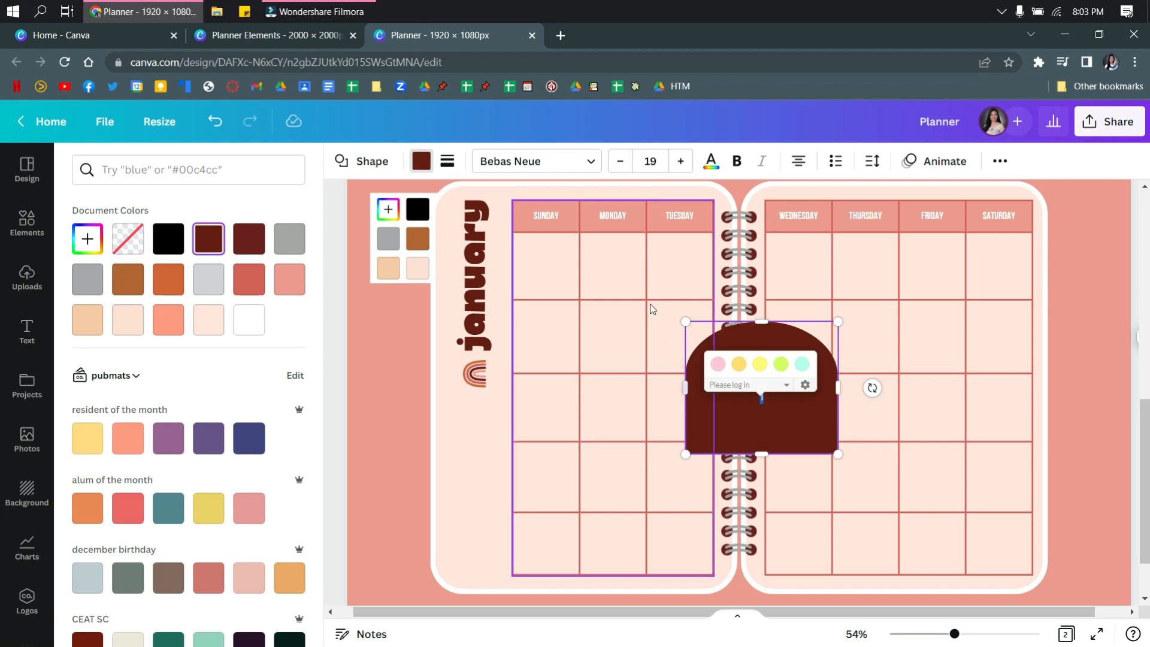
left_click(573, 160)
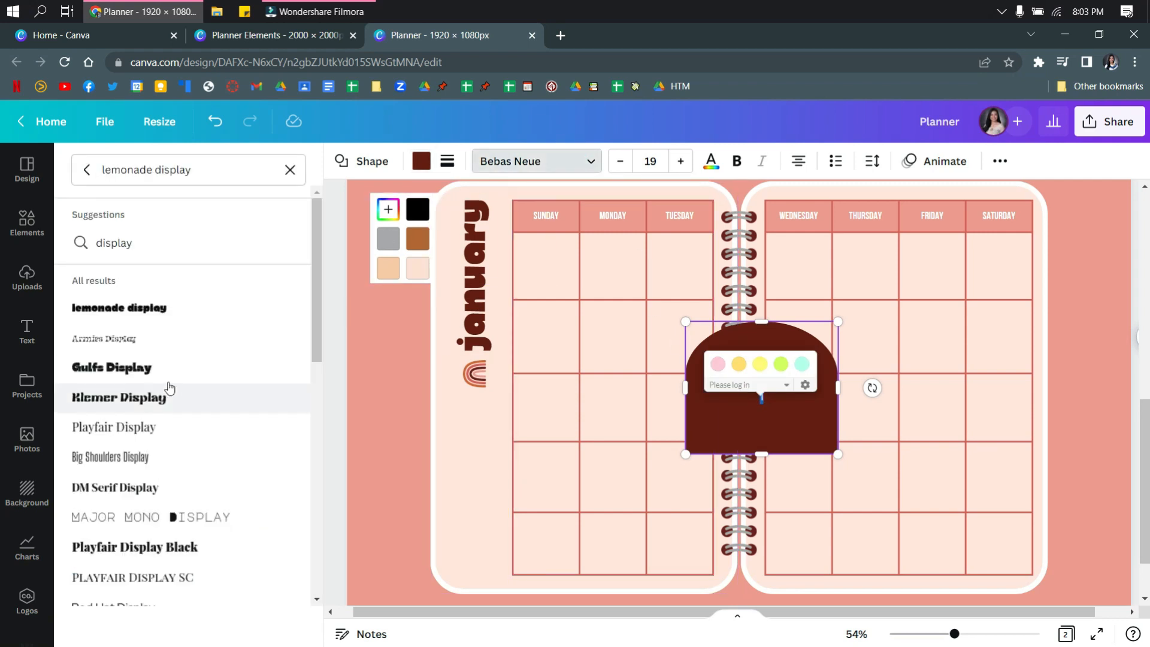
left_click(151, 318)
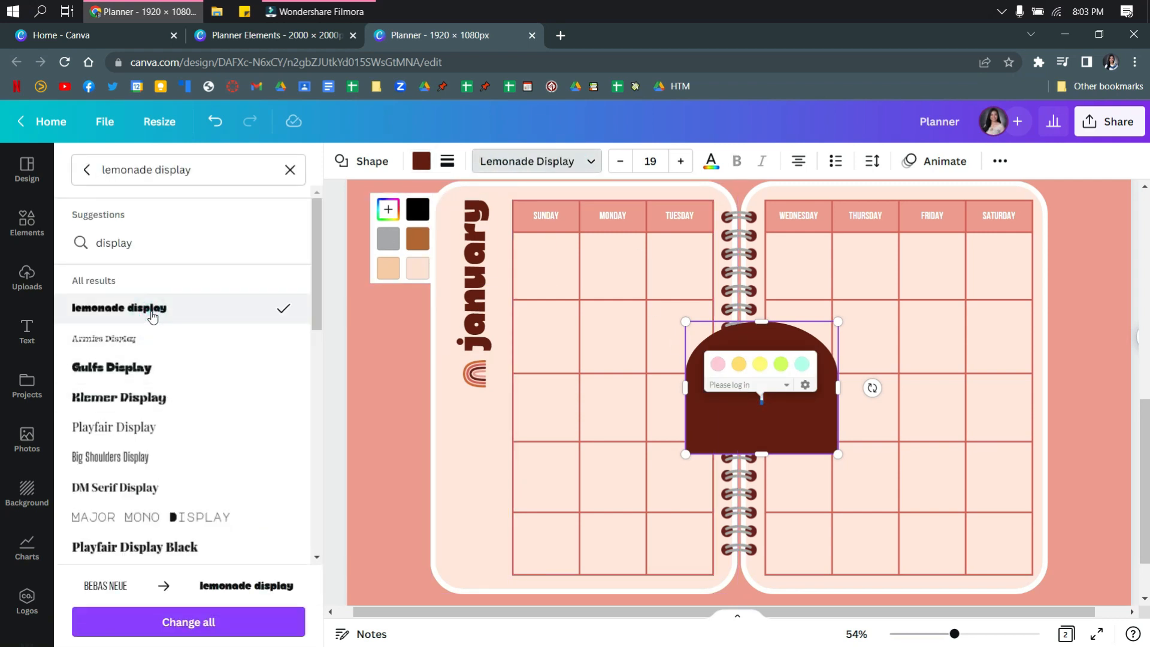
Increase the font size of the arch's number to 38
left_click(680, 161)
left_click(681, 161)
left_click(681, 161)
left_click(680, 161)
left_click(679, 161)
left_click(679, 161)
left_click(679, 161)
left_click(679, 162)
left_click(679, 161)
left_click(679, 161)
left_click(679, 161)
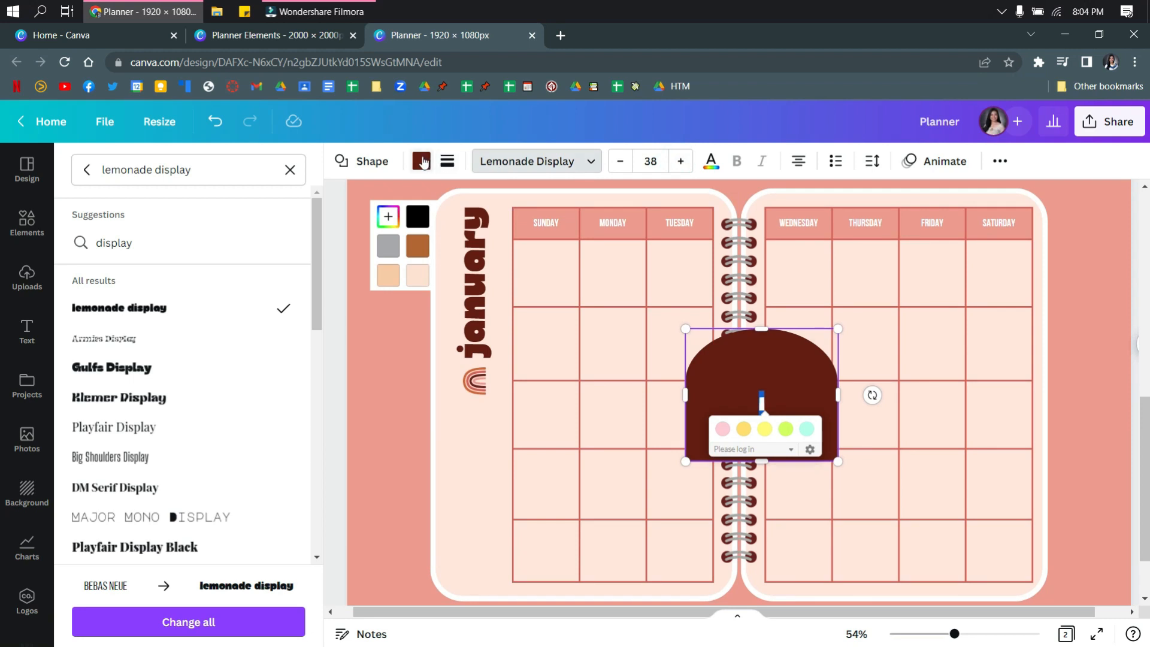
left_click(421, 161)
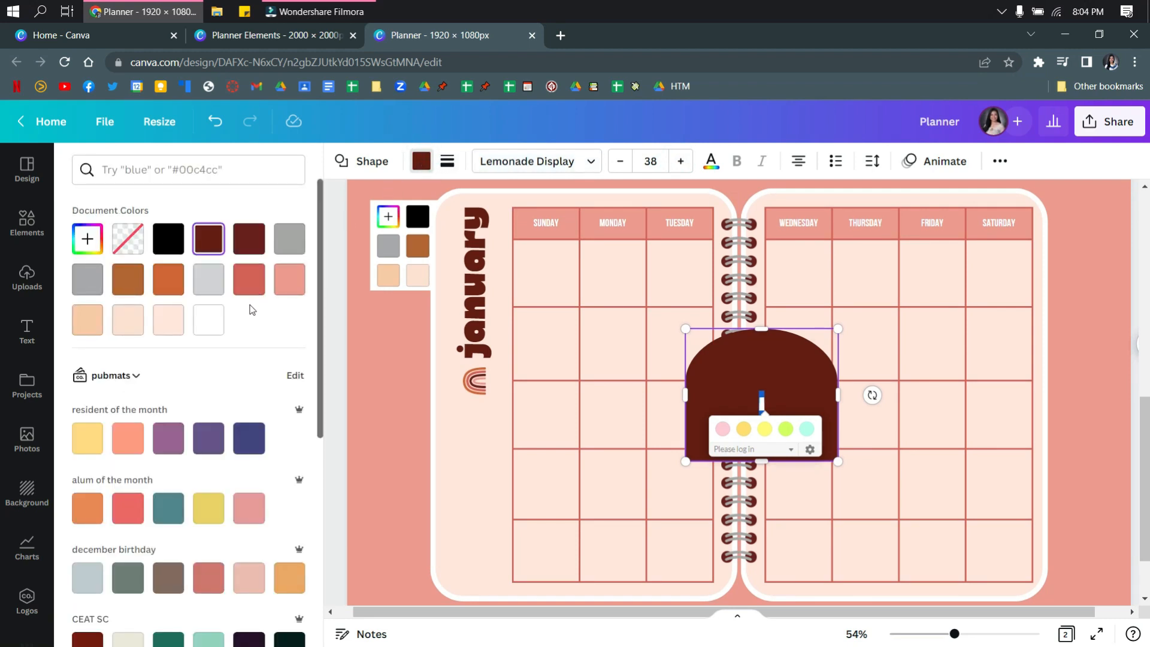
left_click(133, 335)
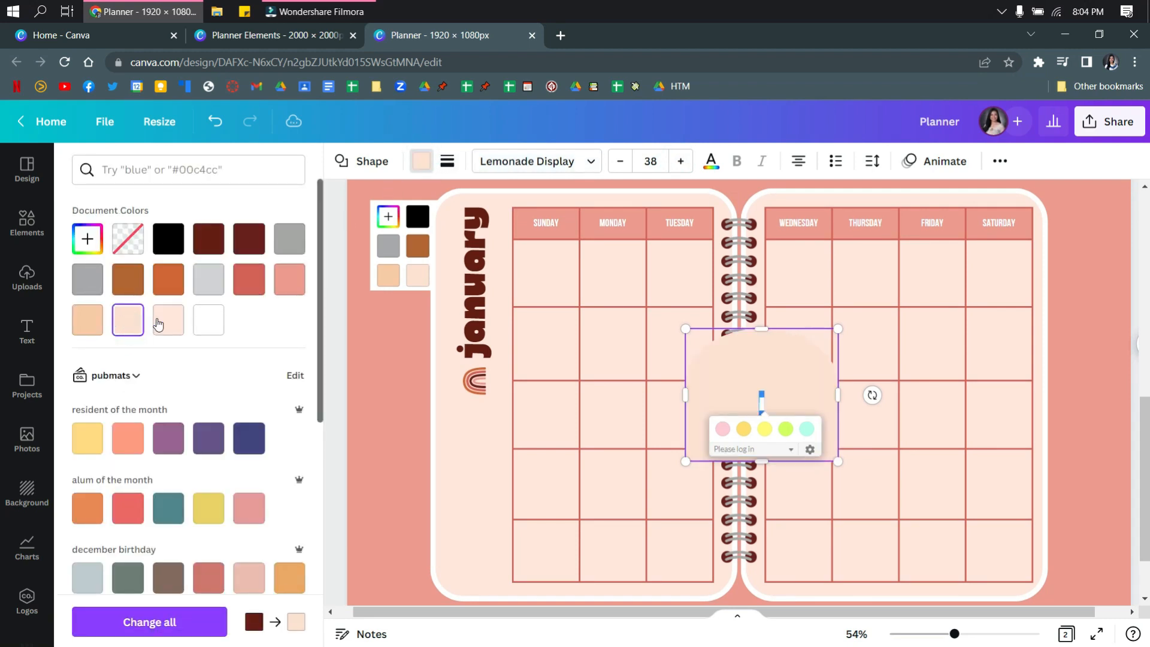
key("ctrl+z")
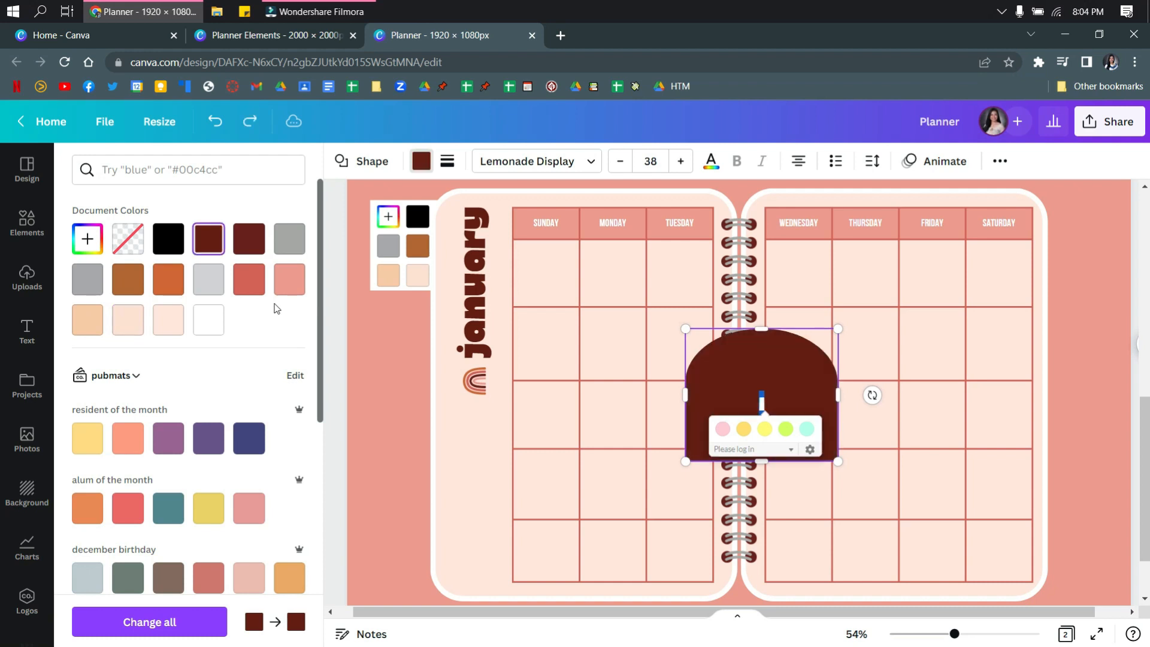
Colour the arch's number light peach and shrink the arch to a small tab
left_click(717, 167)
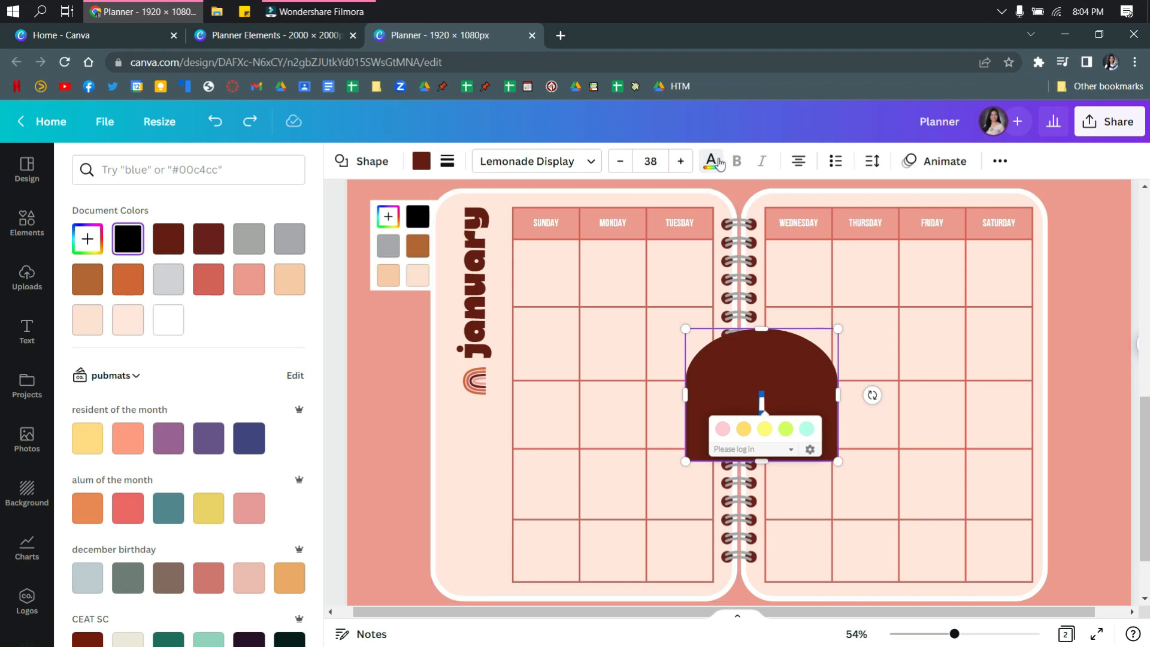
left_click(128, 319)
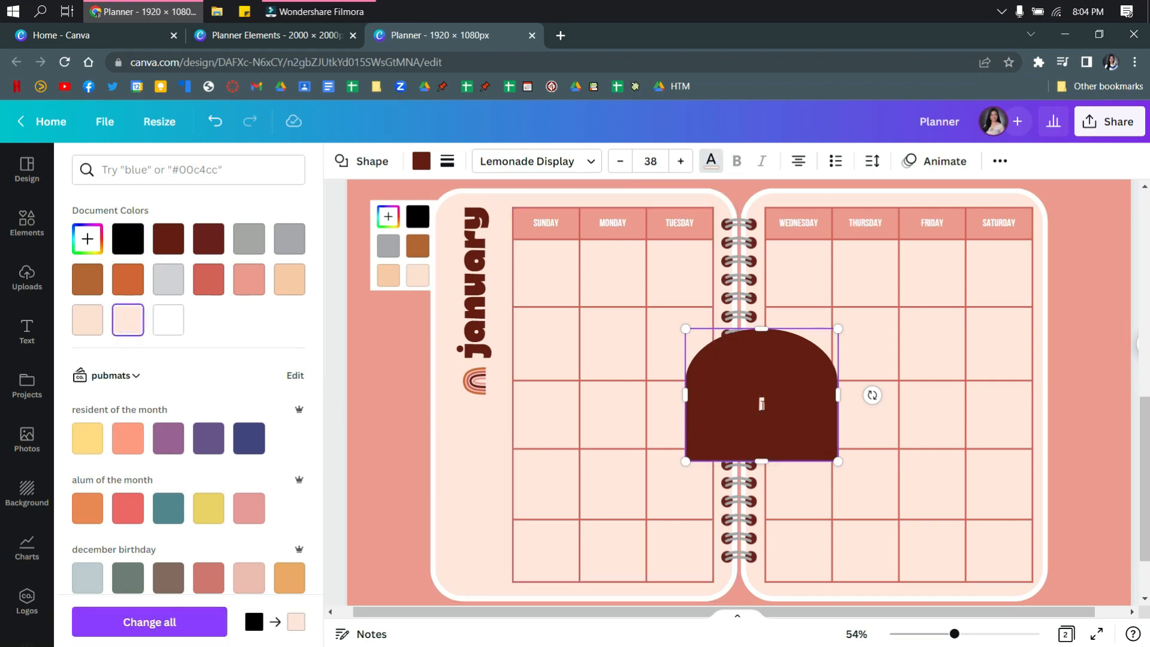
left_click_drag(838, 328, 758, 437)
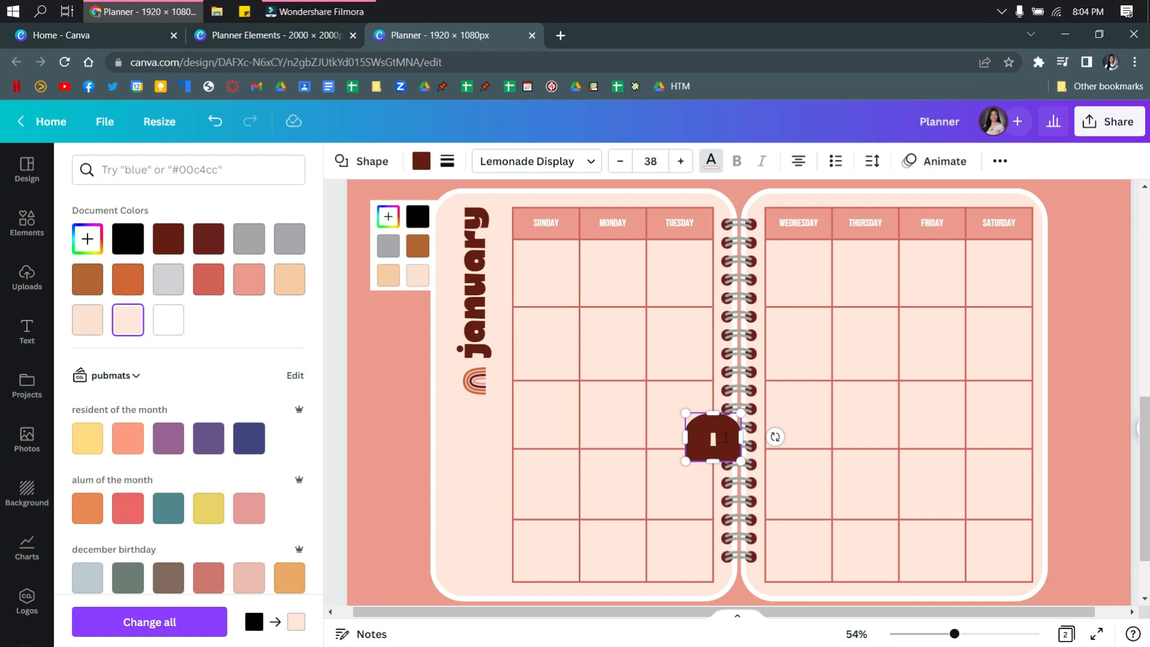
left_click(593, 515)
Place the arch tab in the left page's margin below the rainbow, rotated a quarter turn so its rounded side faces left
left_click_drag(695, 437, 439, 441)
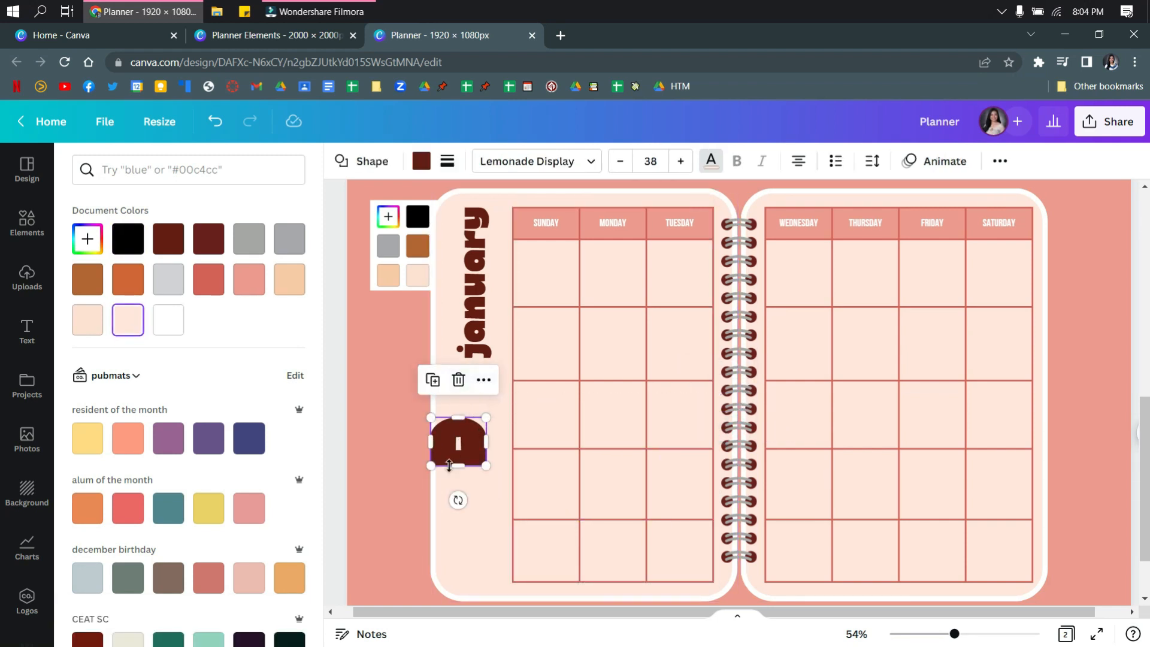
left_click_drag(458, 500, 482, 427)
left_click(492, 495)
Duplicate the arch tab, place the copy directly below the original, and number it 2
left_click(483, 434)
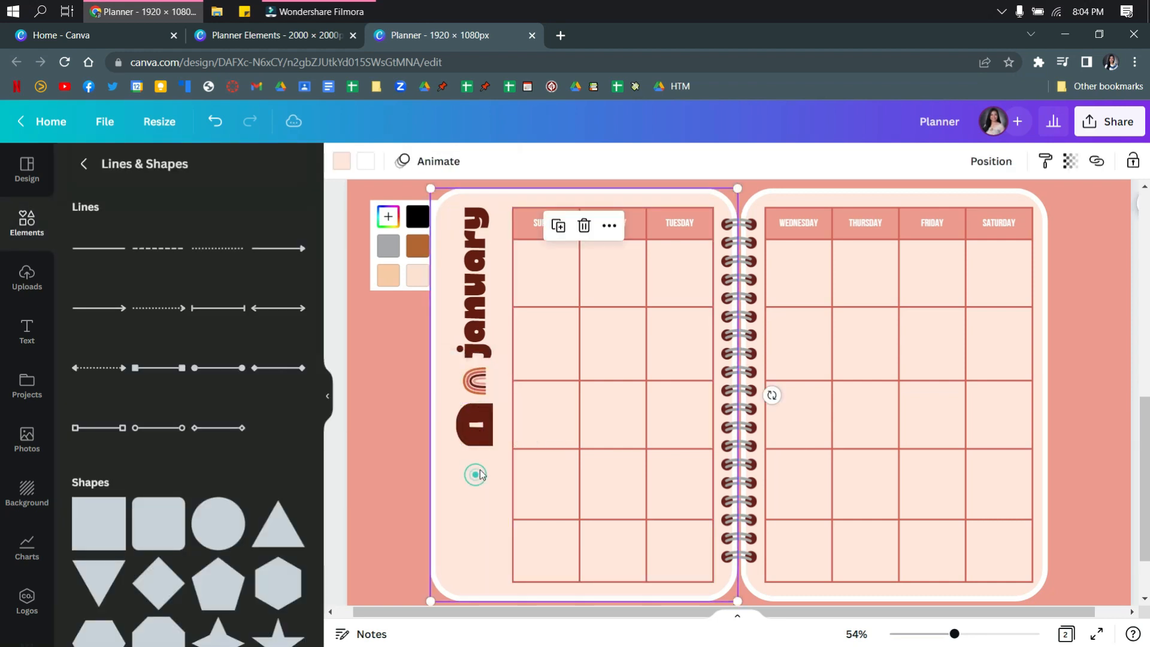
left_click(483, 434)
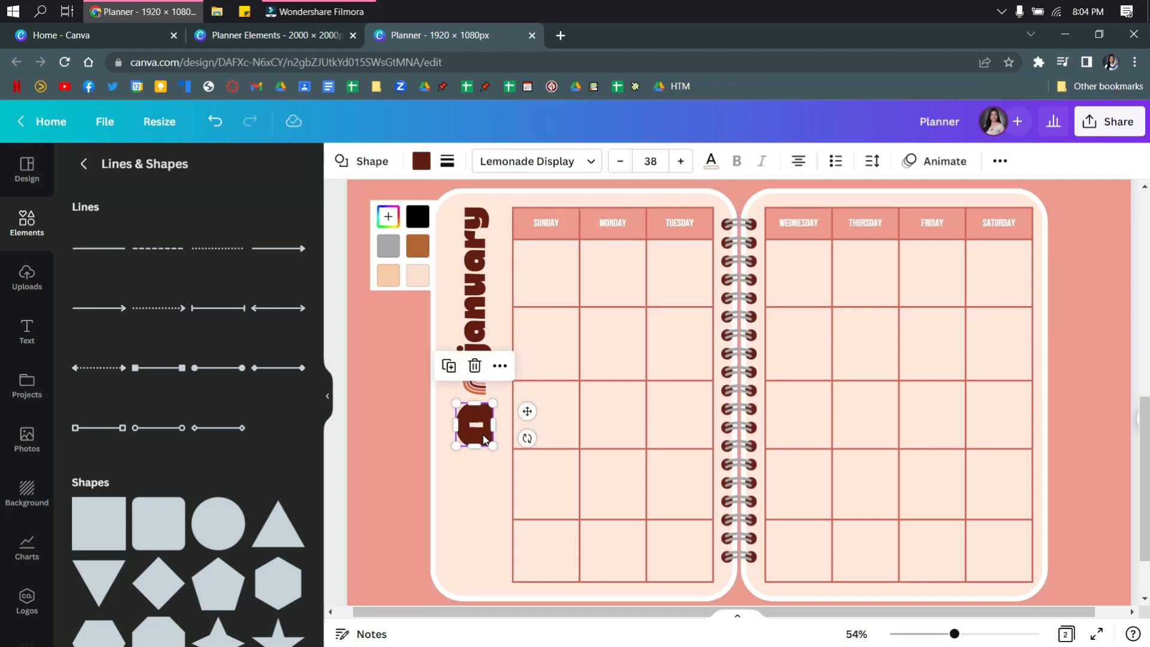
key("ctrl+d")
left_click_drag(485, 438, 478, 476)
left_click(491, 530)
left_click(475, 469)
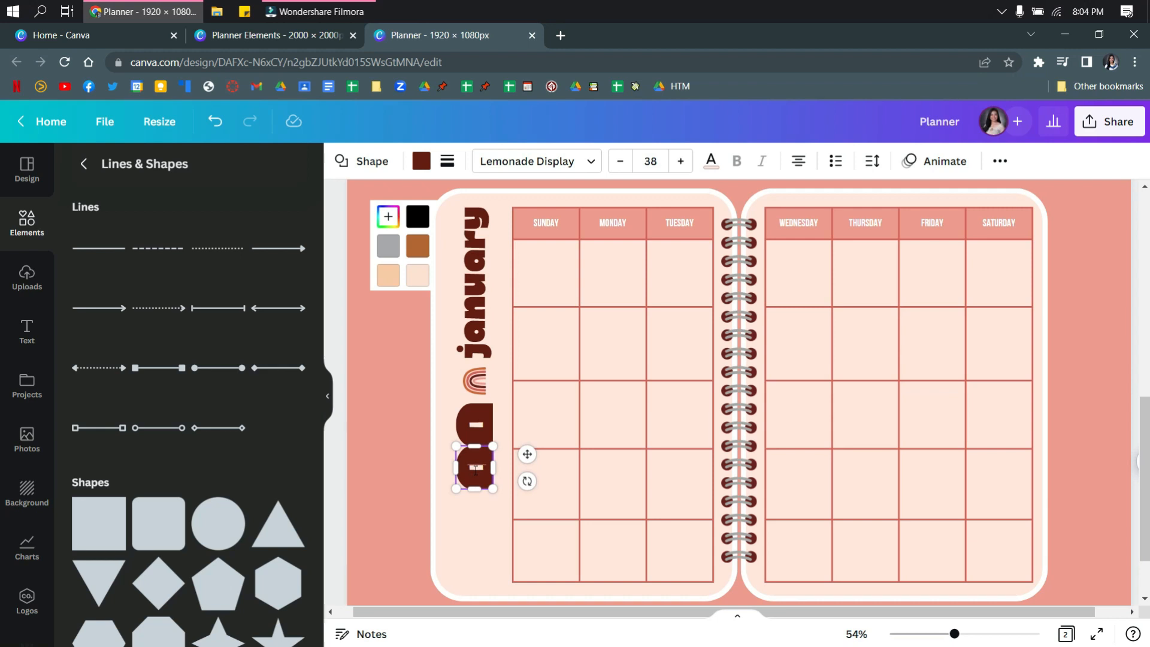
left_click(475, 530)
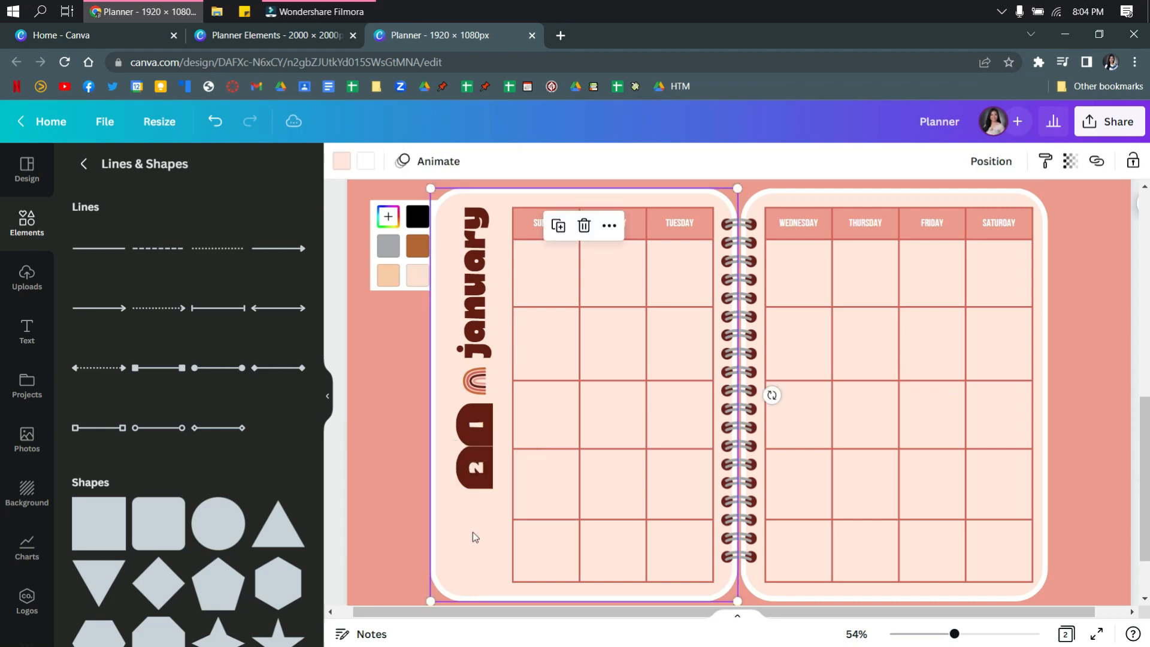
Move the tab numbered 1 directly below the tab numbered 2
left_click_drag(479, 435, 479, 510)
left_click(474, 467)
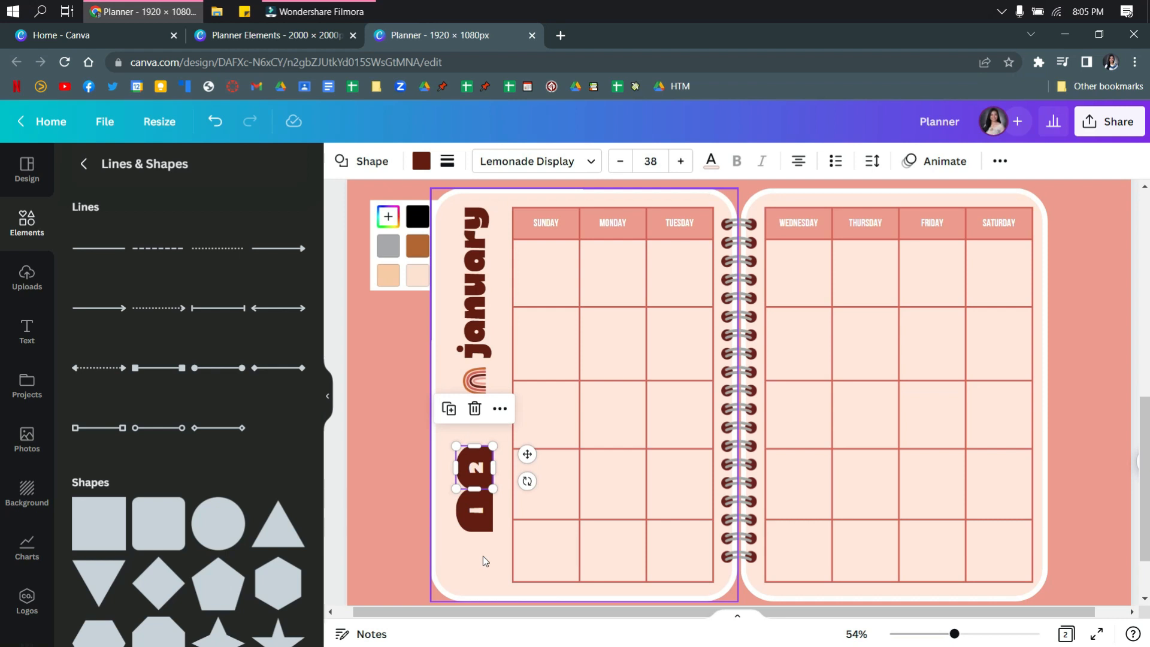
left_click(485, 432)
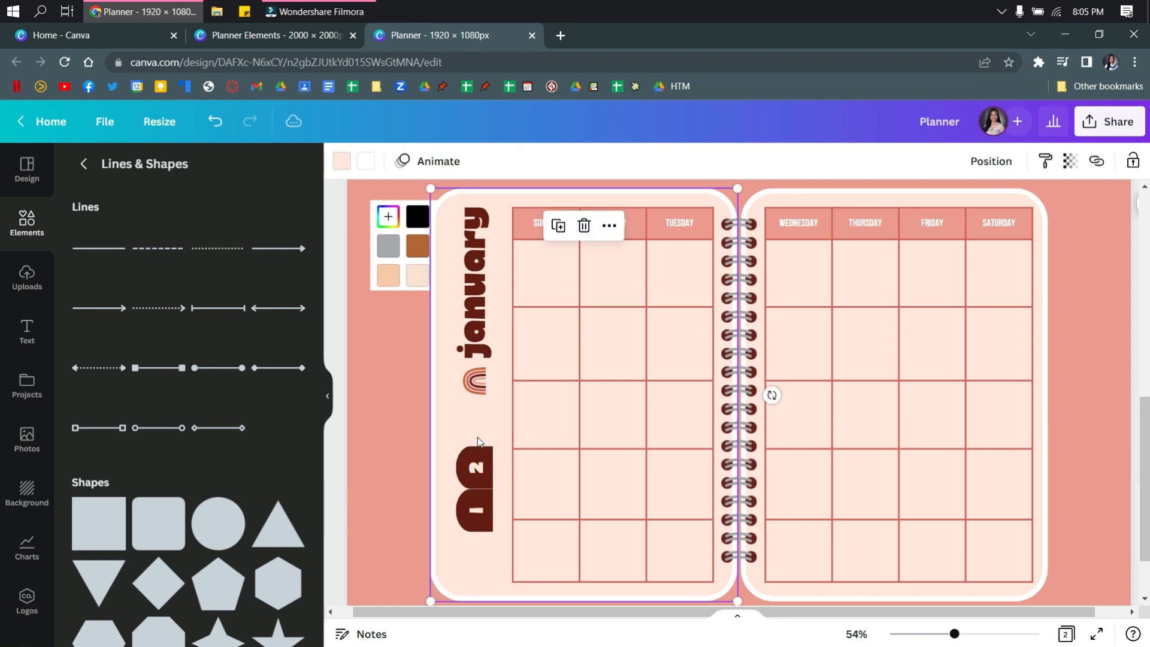
Duplicate the tab numbered 2, renumber the copy 3, and stack it directly above the 2 tab
left_click(478, 467)
double_click(481, 474)
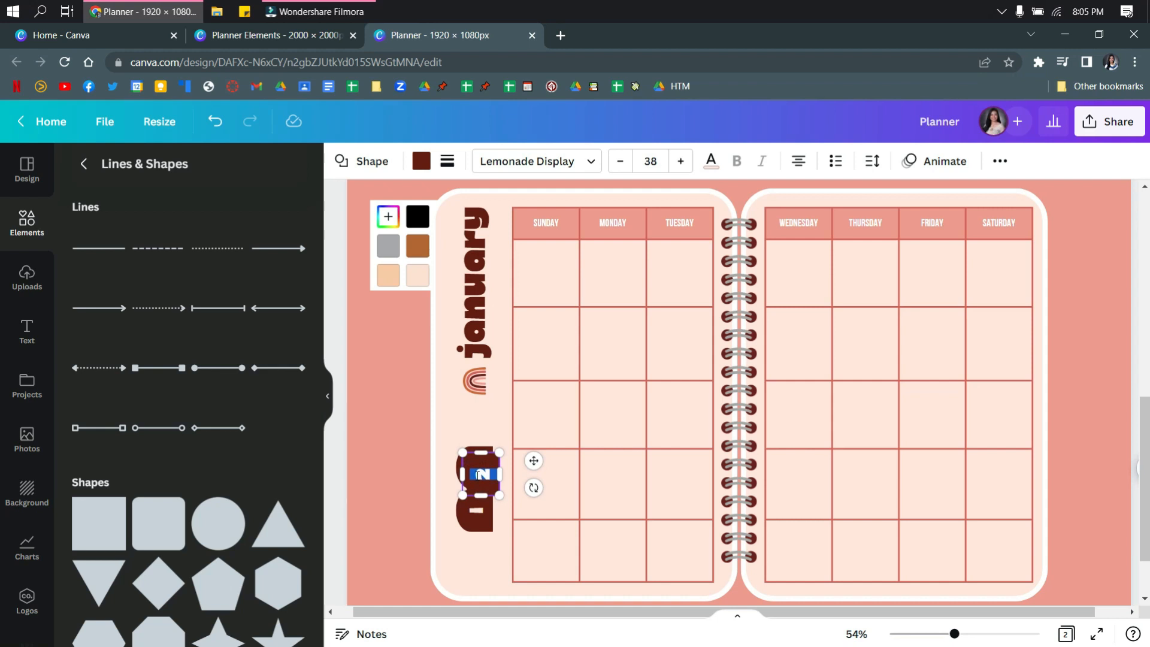
left_click(559, 501)
mouse_move(475, 473)
left_mouse_down()
mouse_move(465, 412)
mouse_move(481, 426)
mouse_move(476, 458)
left_mouse_up()
Select the three numbered tabs together and shift the stack down in the left page's margin
left_click(475, 509)
left_click(479, 477, "shift")
left_click(481, 427, "shift")
left_click(482, 457)
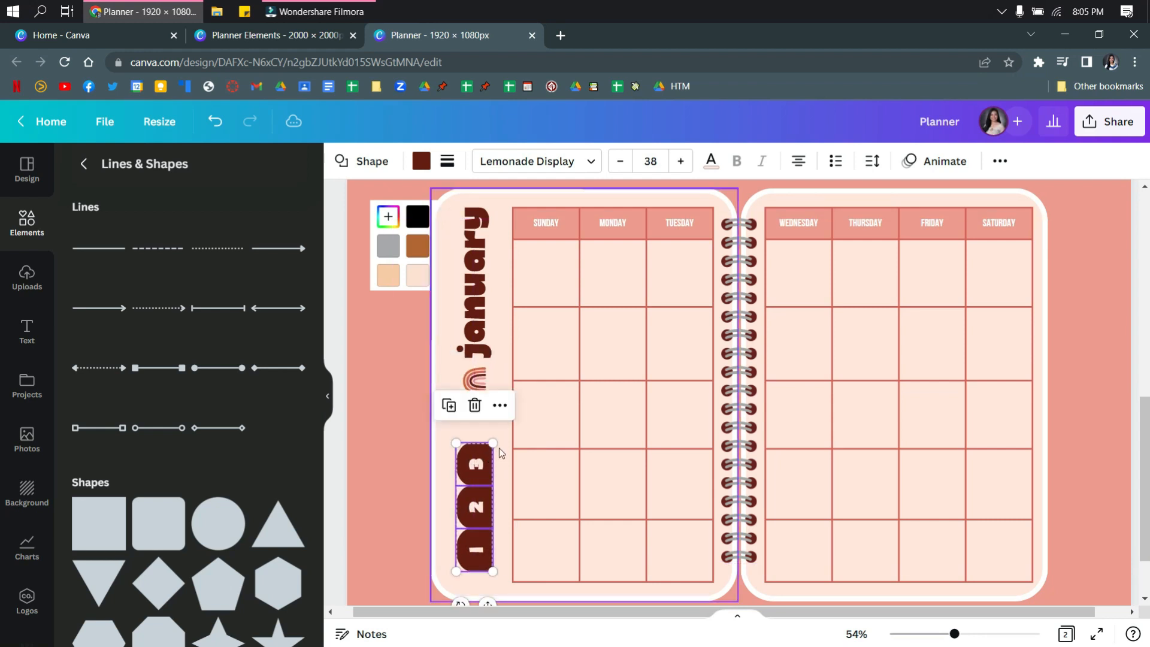
Duplicate the tab numbered 3, place the copy directly above it, number it 4, and nudge it up slightly
left_click_drag(484, 461, 483, 428)
left_click(483, 428)
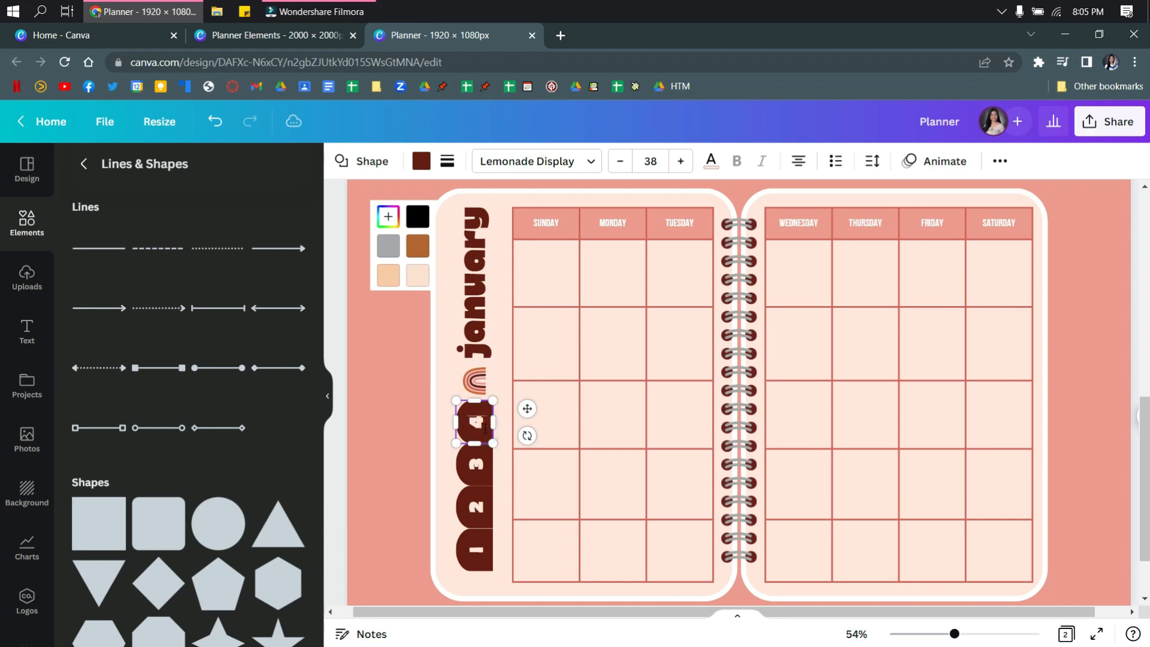
left_click(537, 497)
left_click(487, 428)
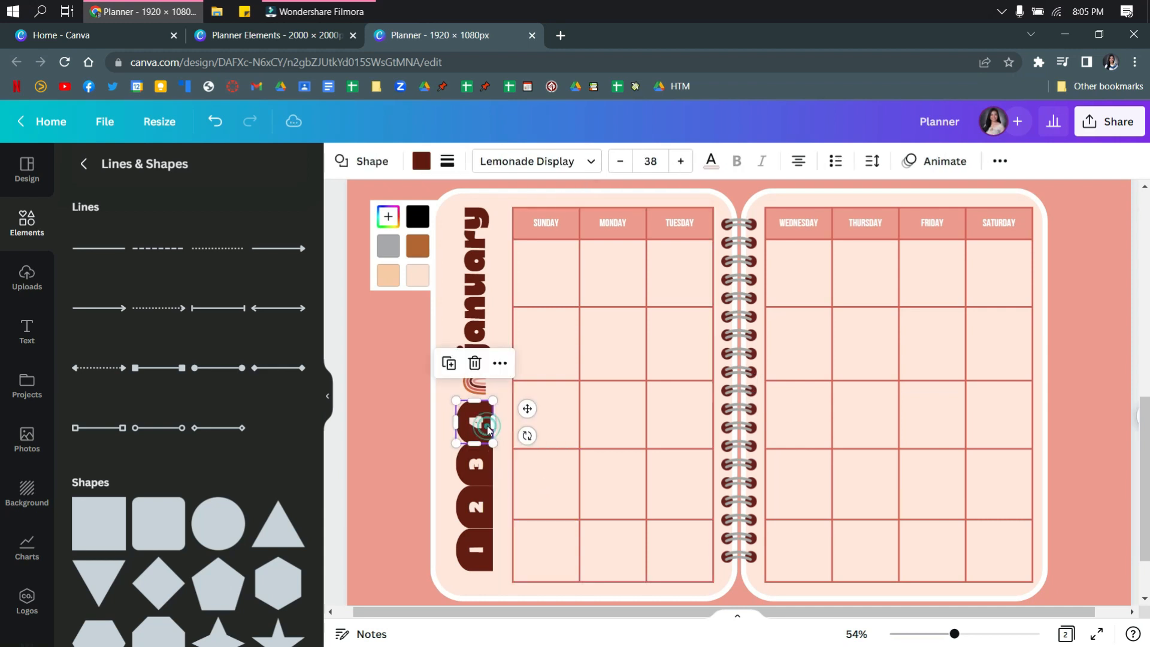
key("Up")
key("Up")
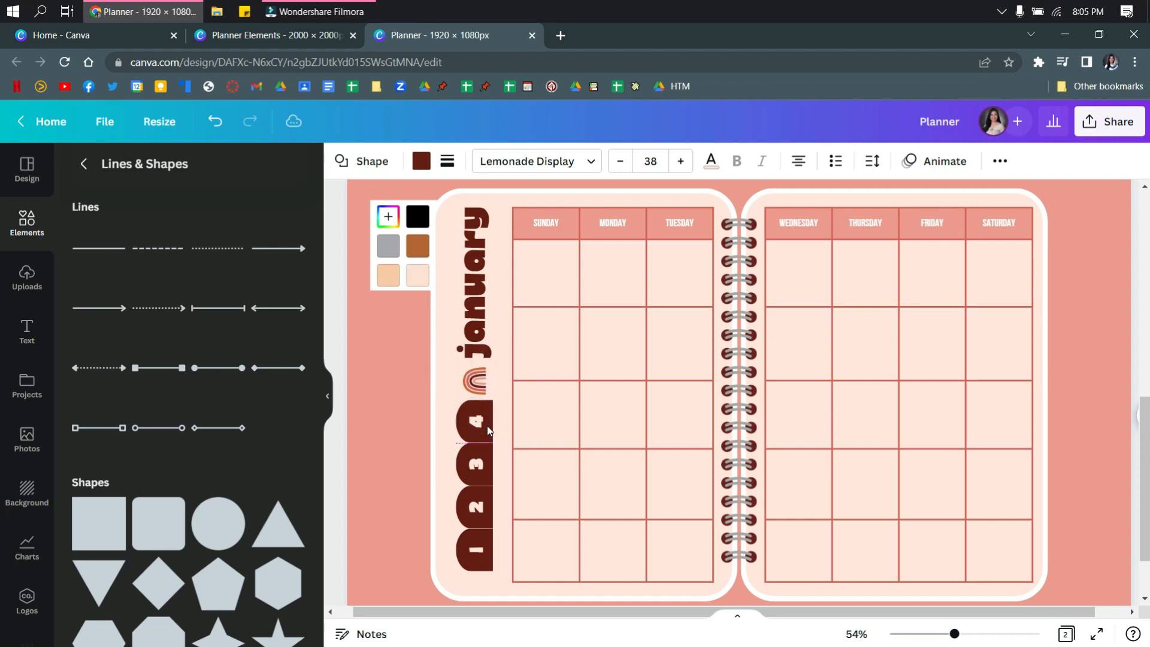
left_click(539, 428)
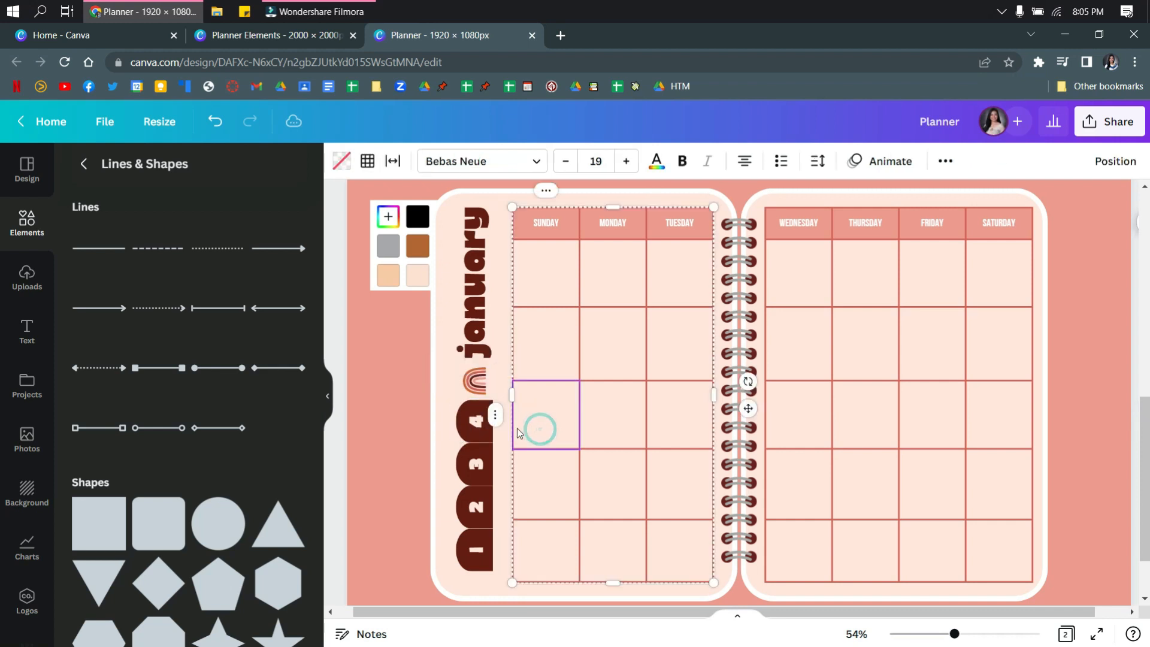
Select all four numbered tabs and shift the stack slightly down and left, ending level with the calendar table's bottom edge
left_click(484, 425)
left_click(476, 464, "shift")
left_click(476, 508, "shift")
left_click(479, 544, "shift")
left_click_drag(474, 491, 467, 506)
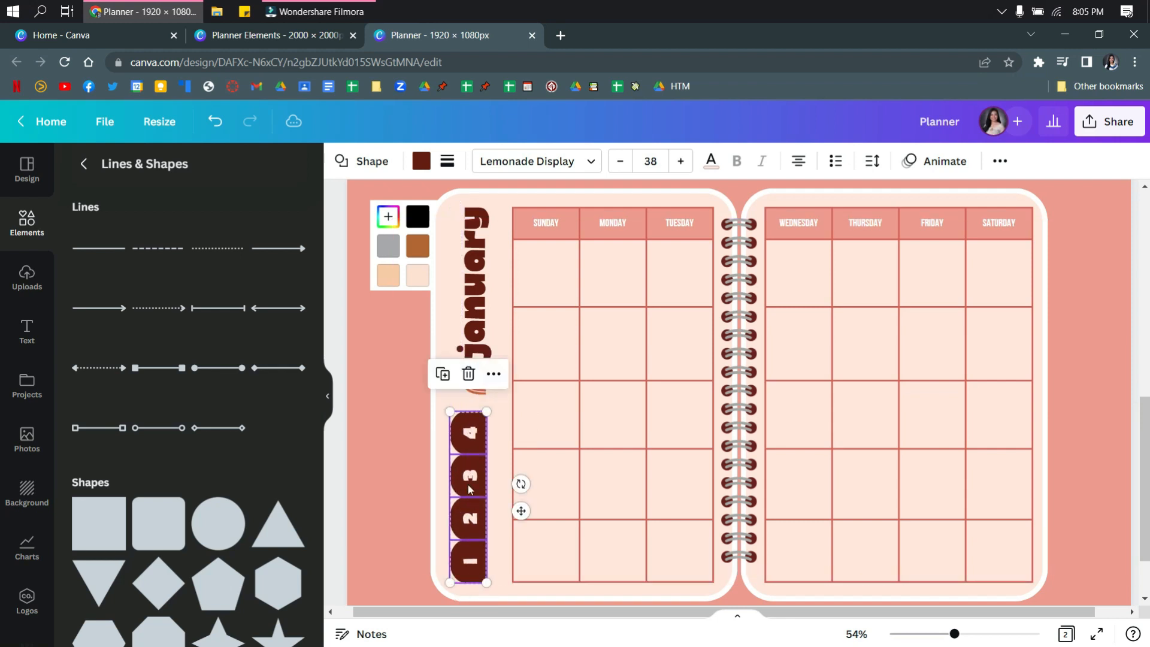
Reposition the rainbow graphic between the january title and the 4 tab, aligned with the tabs' straight edge
left_click(479, 384)
mouse_move(463, 366)
left_mouse_down()
mouse_move(451, 361)
mouse_move(470, 384)
left_mouse_up()
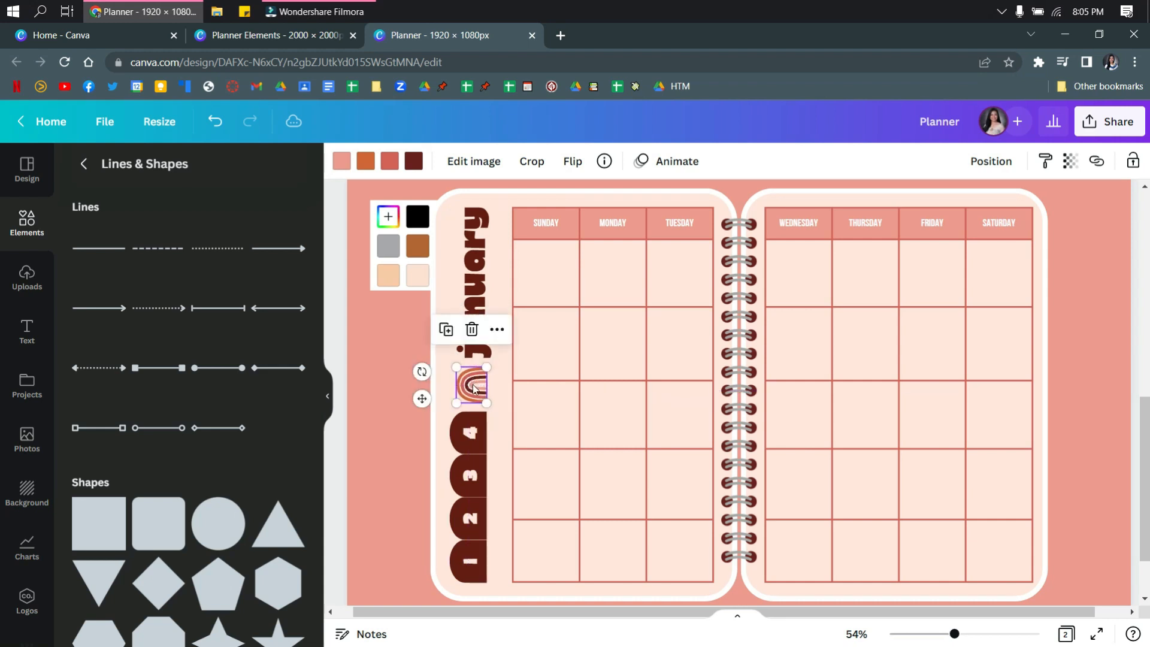
left_click(470, 329)
key("ctrl+z")
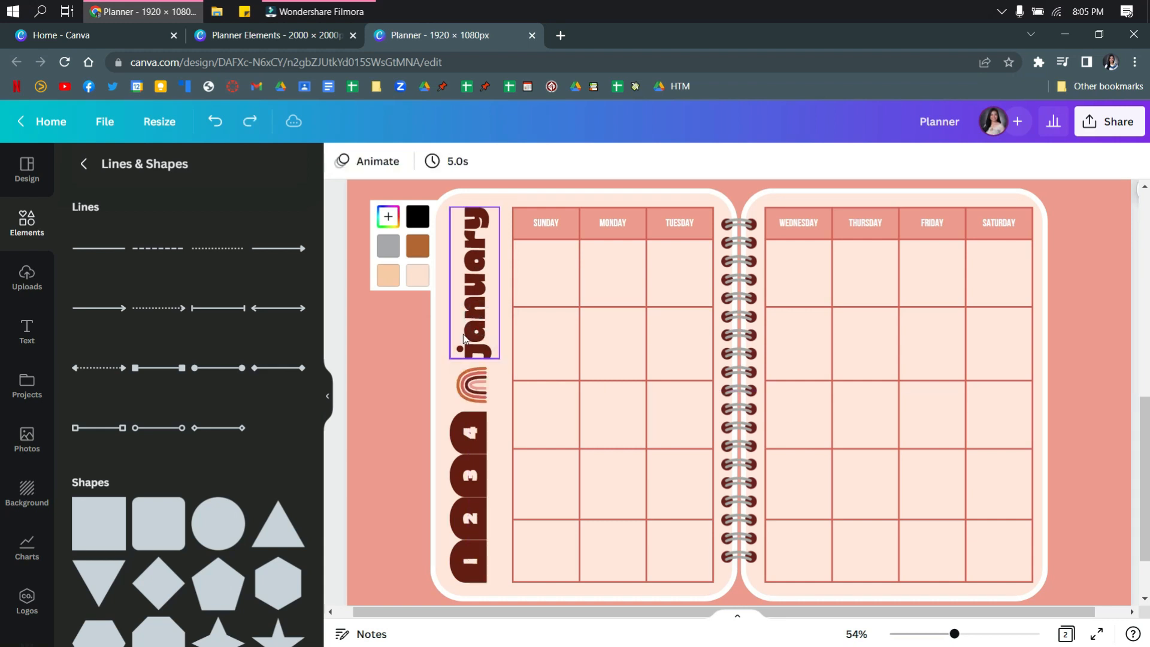
Enlarge the vertical january title to font size 82.1 and reposition it in the left page's margin above the rainbow
left_click(462, 342)
left_click_drag(451, 358, 446, 368)
left_click_drag(485, 322, 482, 317)
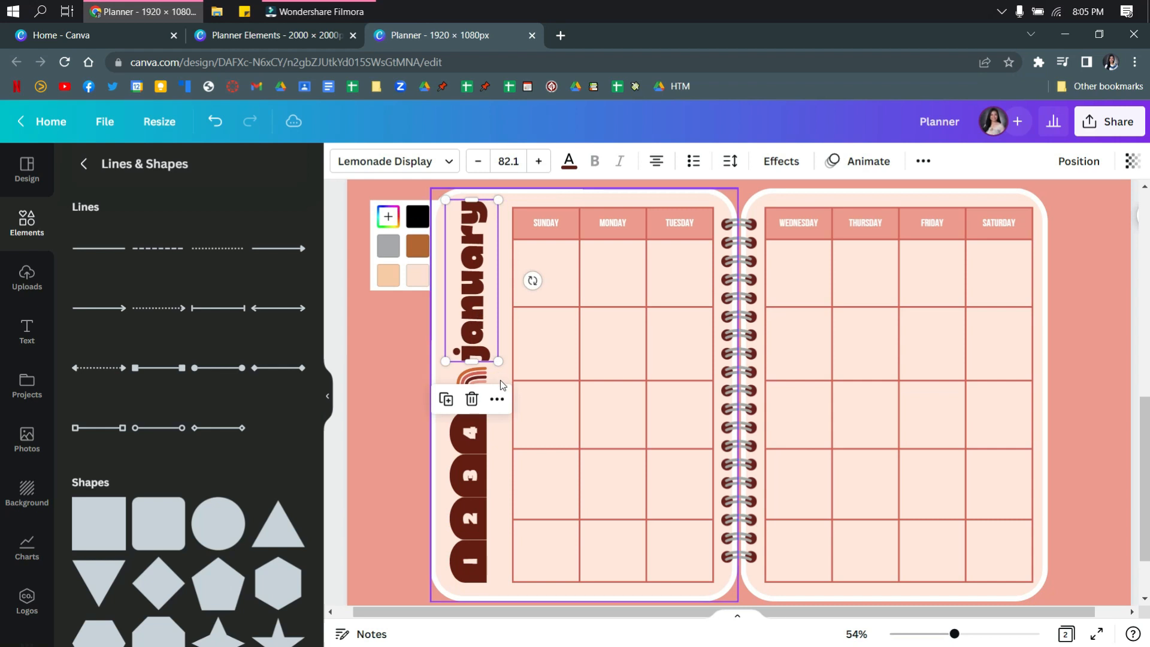
left_click(499, 390)
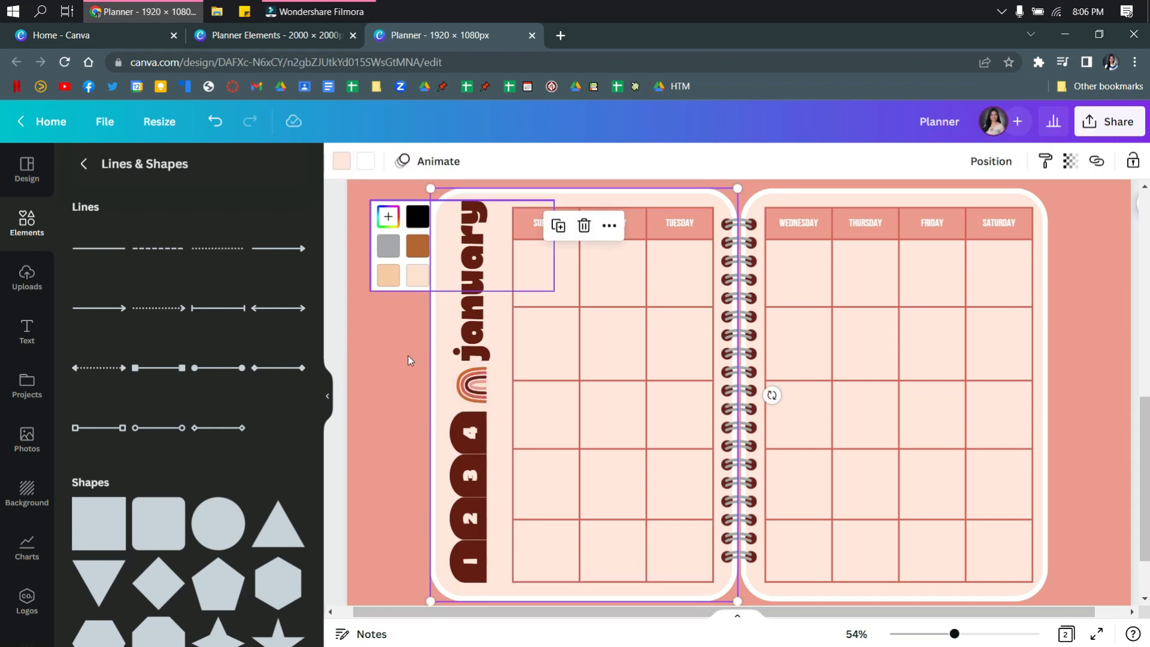
left_click(477, 563)
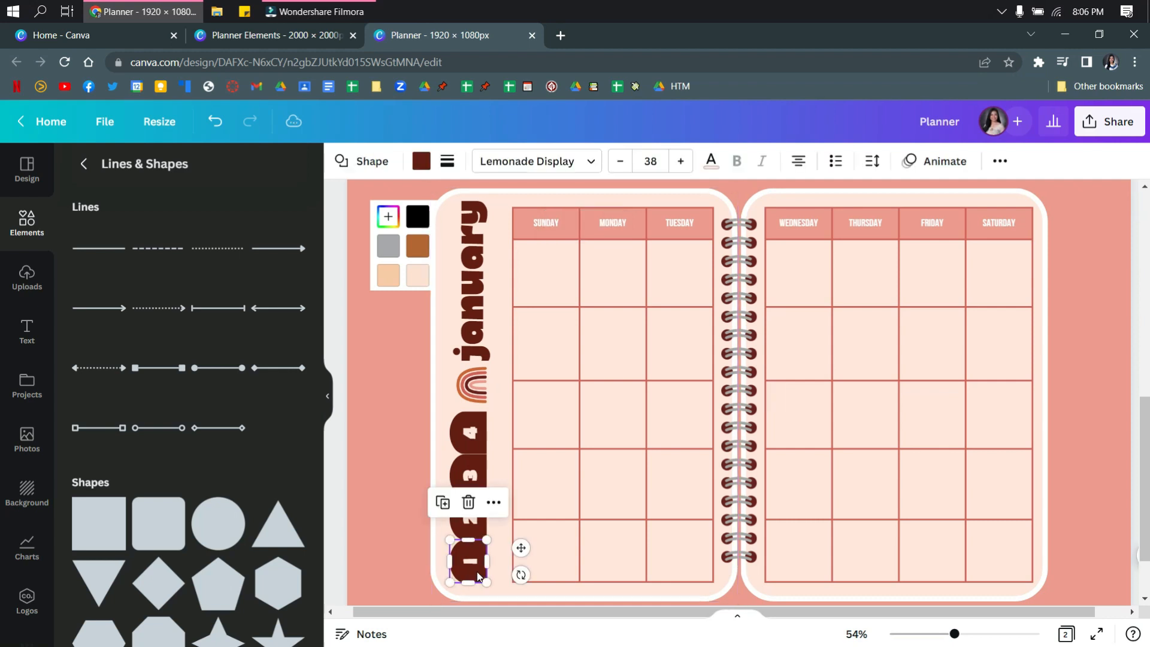
left_click(476, 519)
left_click(473, 476)
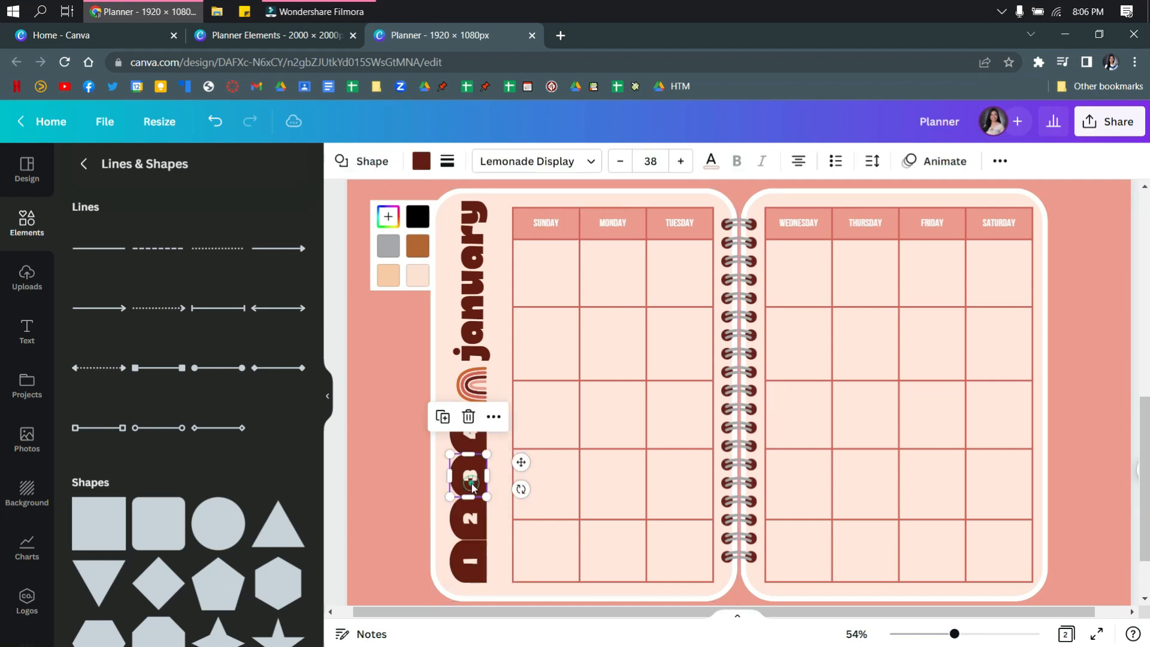
left_click(481, 442)
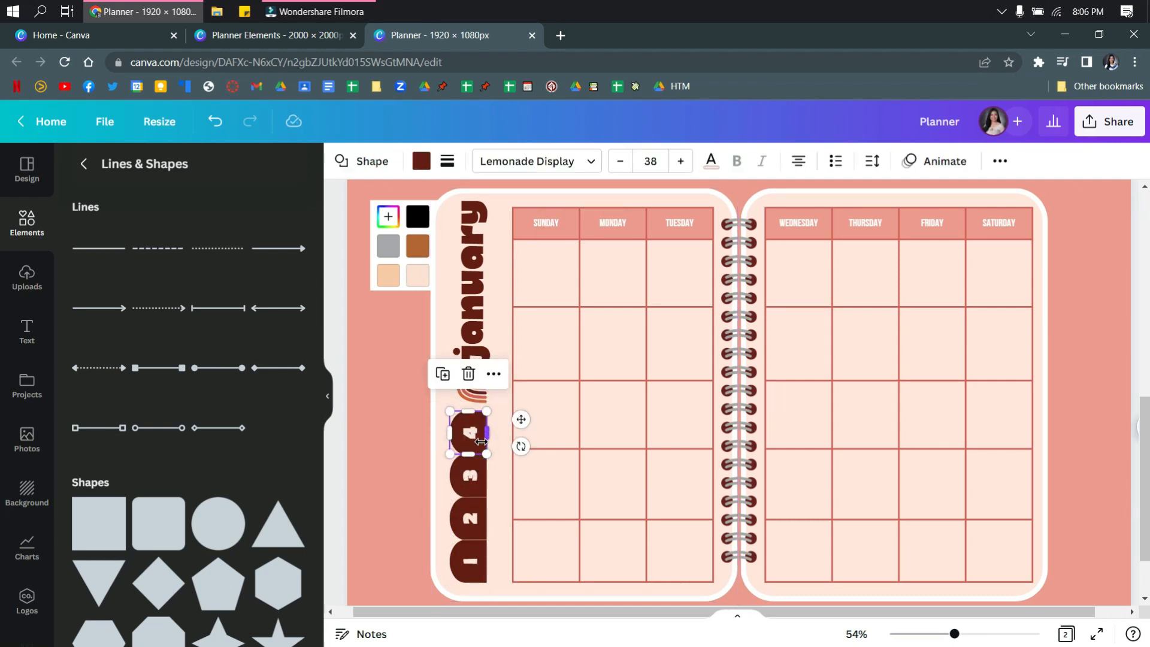
left_click(479, 569)
left_click(479, 534)
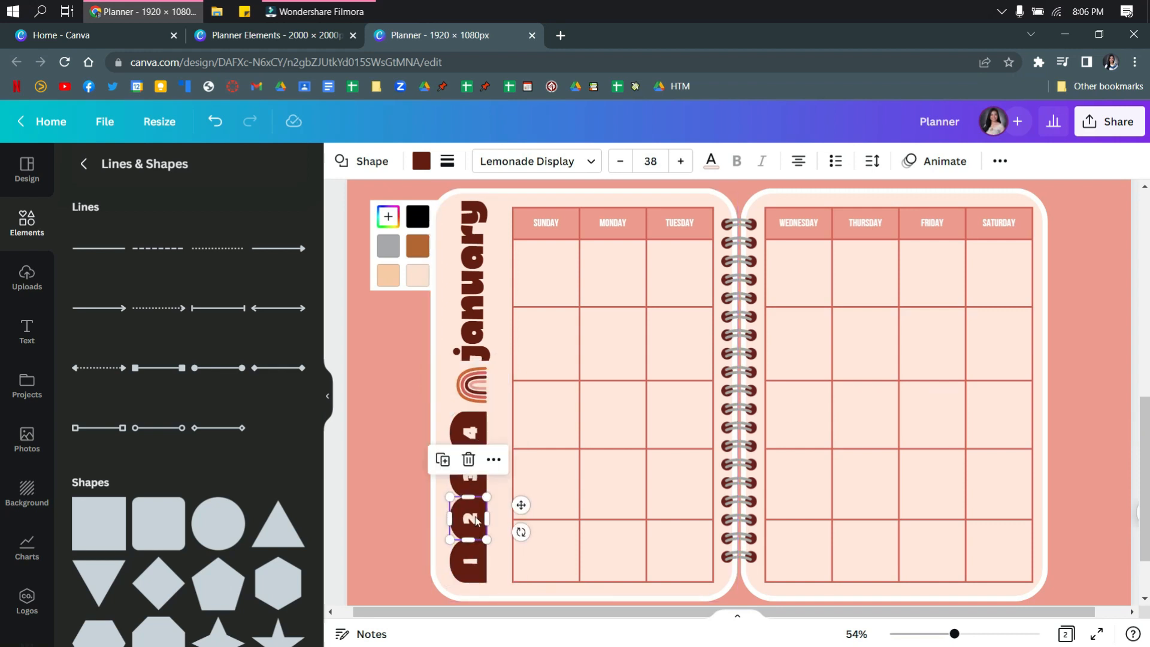
left_click(472, 482)
left_click(480, 446)
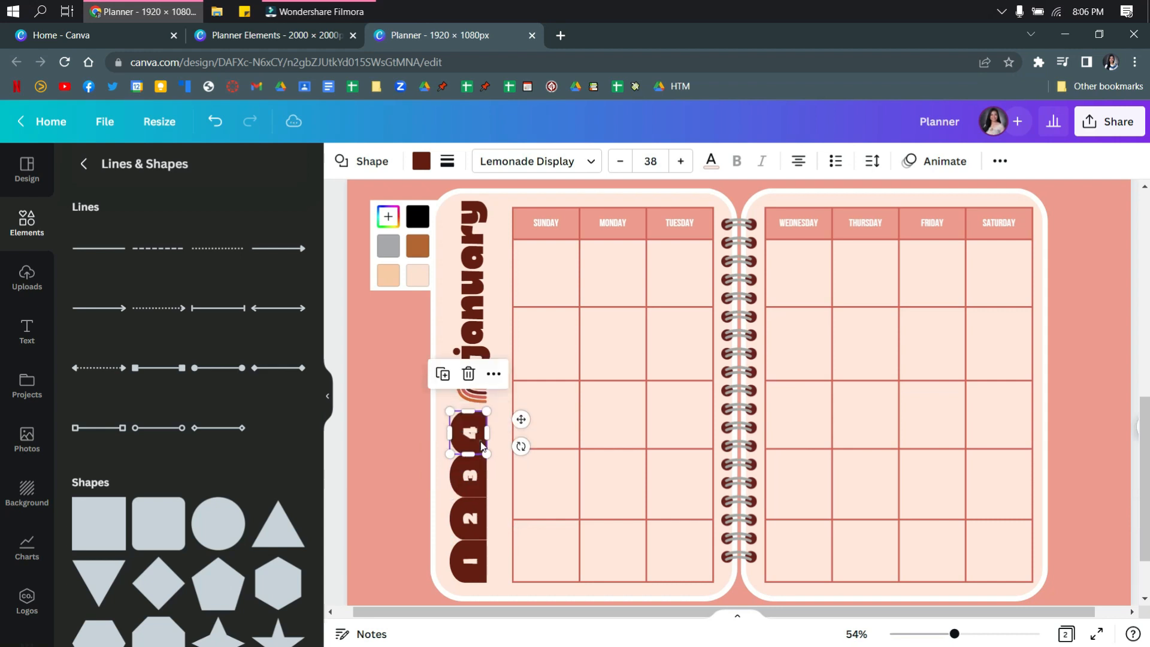
scroll(572, 398, "down", 1)
scroll(566, 401, "up", 2)
scroll(567, 407, "down", 1)
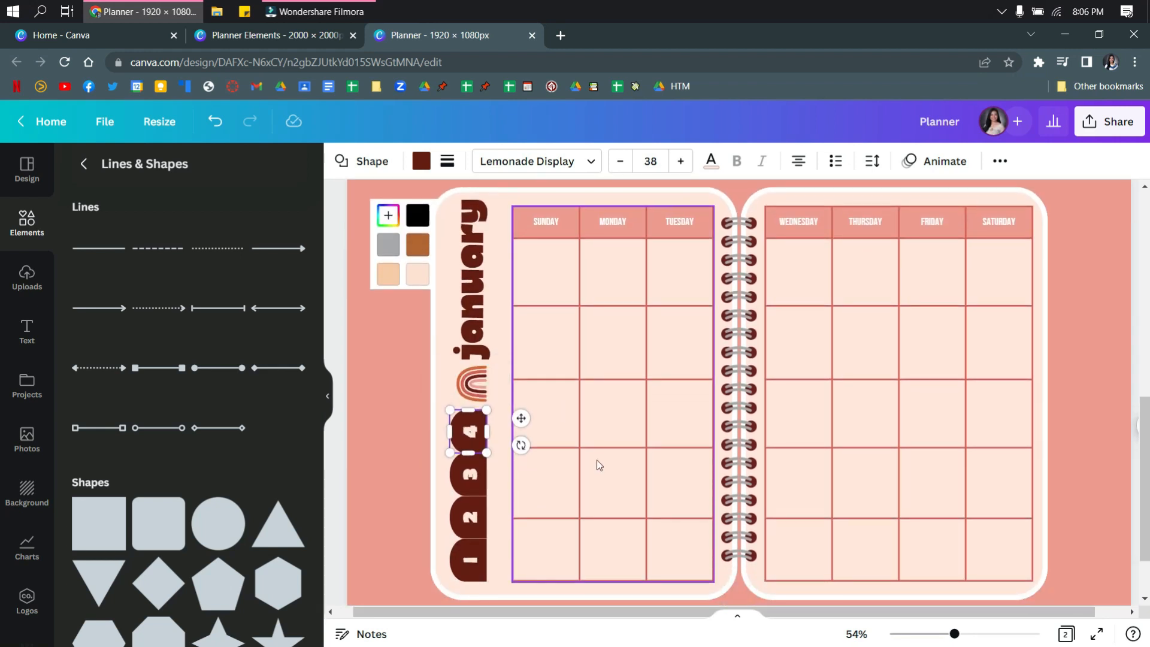
Add a new page below the January calendar spread and collapse the shapes library for more canvas room
scroll(599, 503, "down", 2)
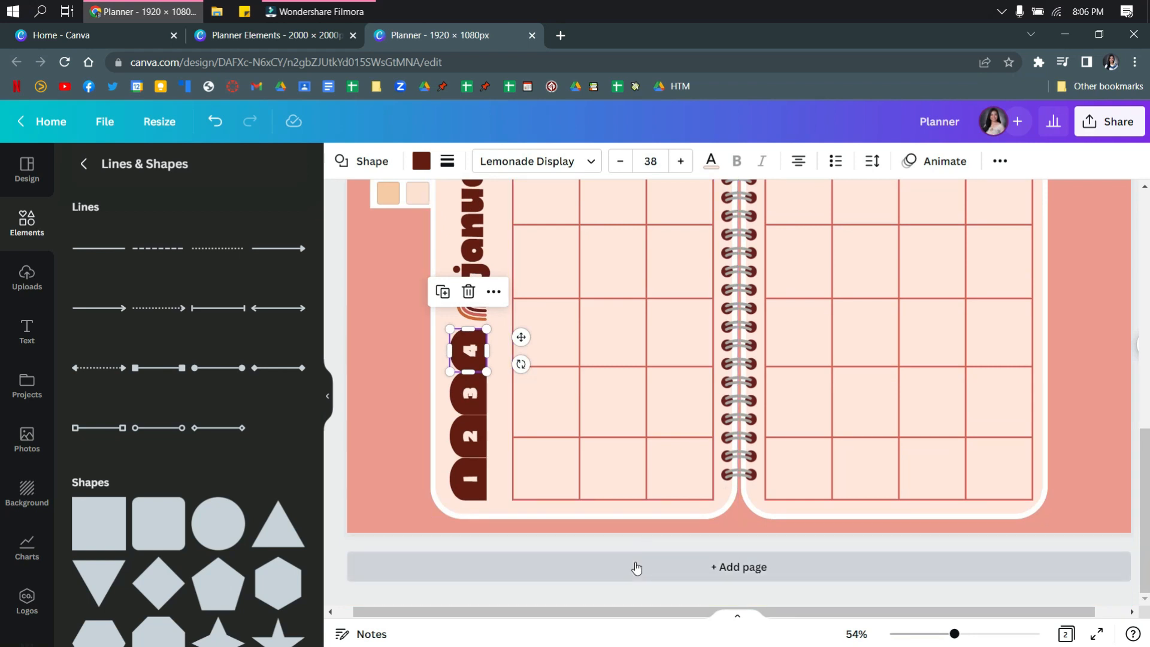
scroll(634, 535, "up", 2)
scroll(635, 535, "down", 2)
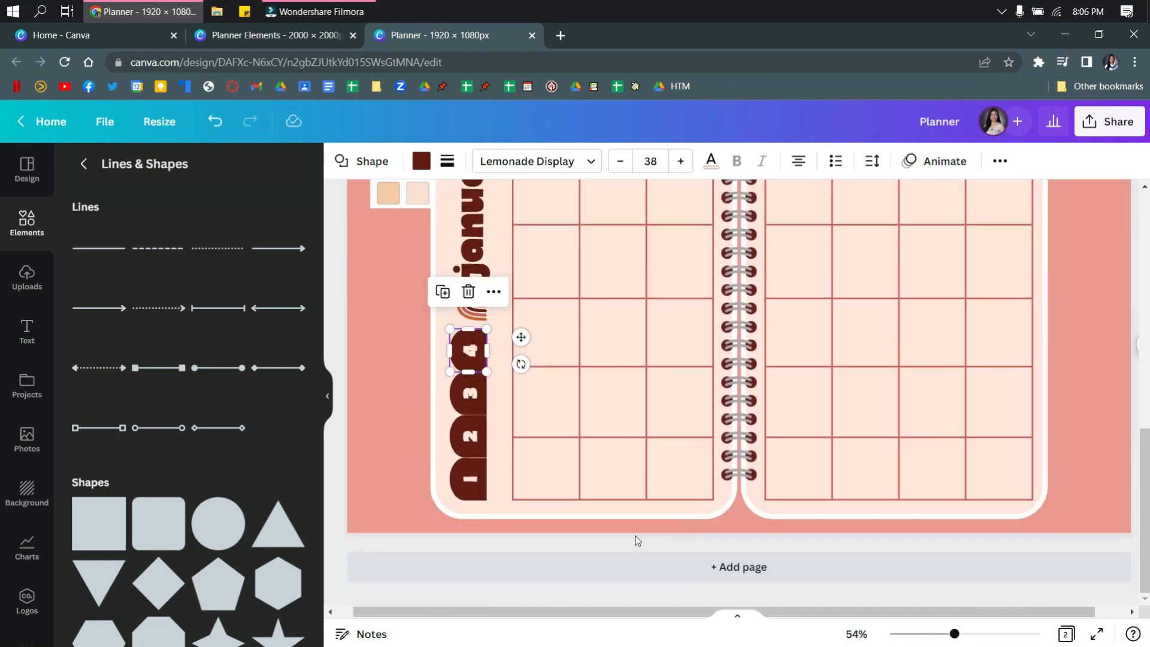
left_click(665, 565)
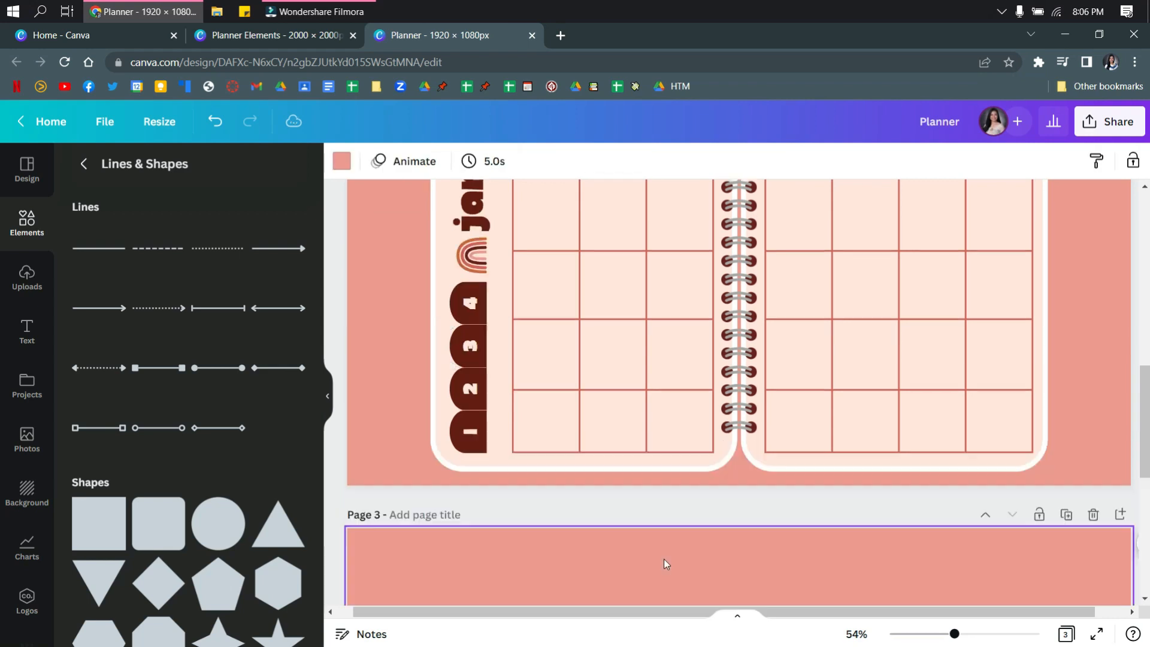
left_click(326, 411)
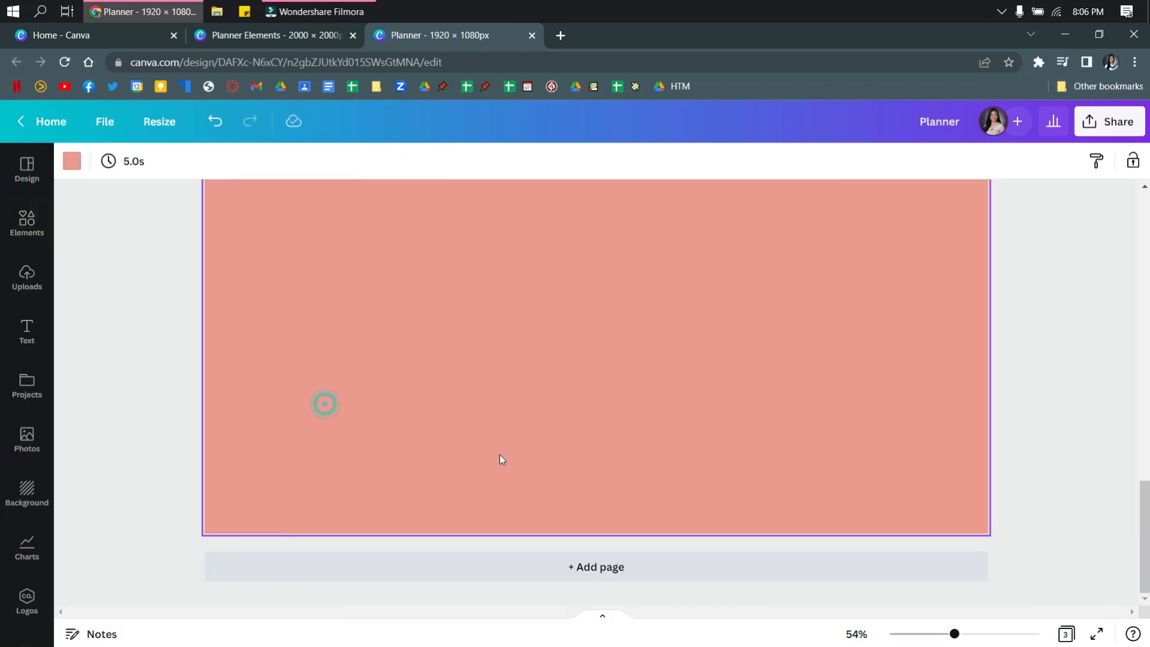
Copy both rounded page shapes and the spiral binding from page 2 and paste them onto page 3
scroll(743, 505, "up", 2)
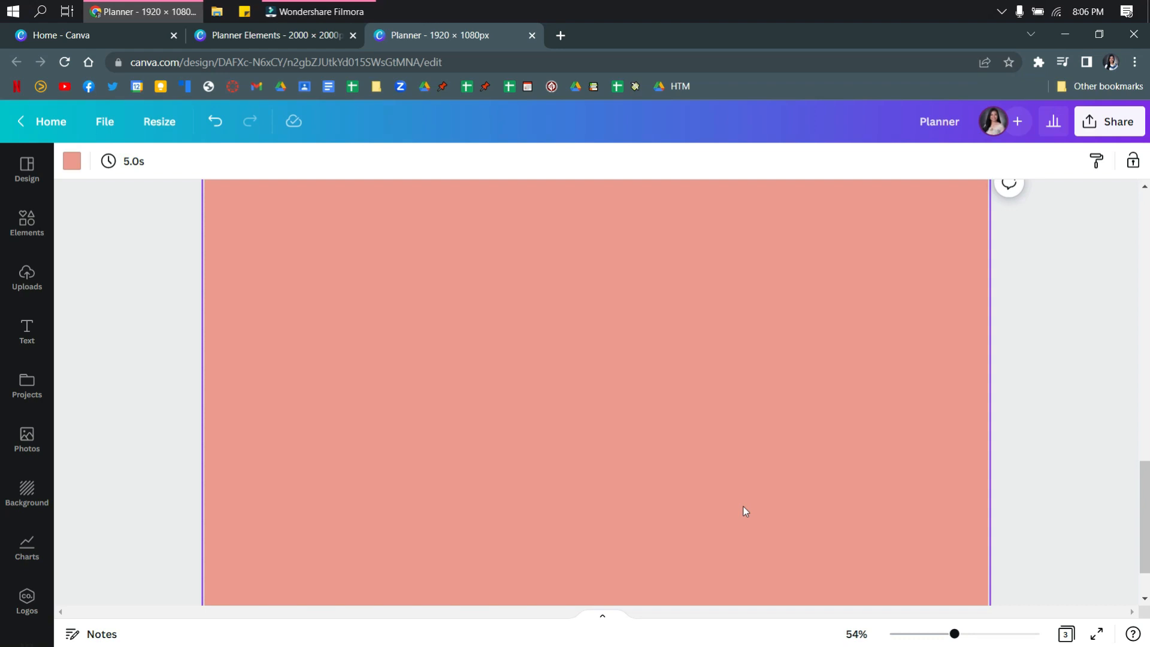
scroll(667, 352, "up", 5)
left_click(894, 444)
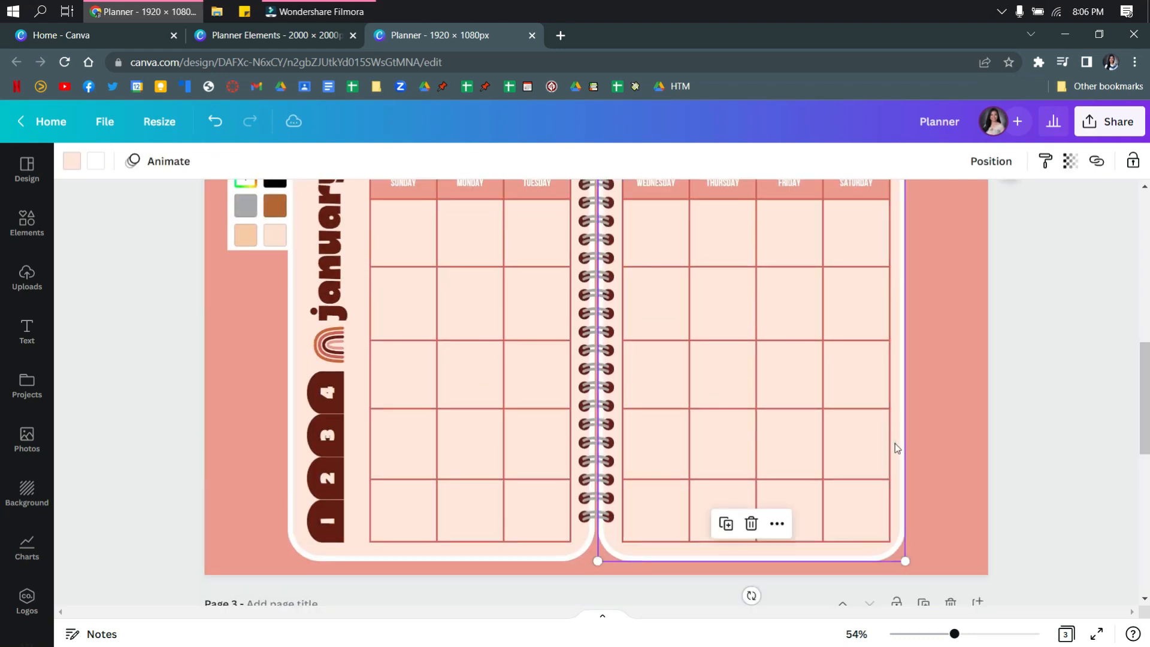
left_click(597, 460, "shift")
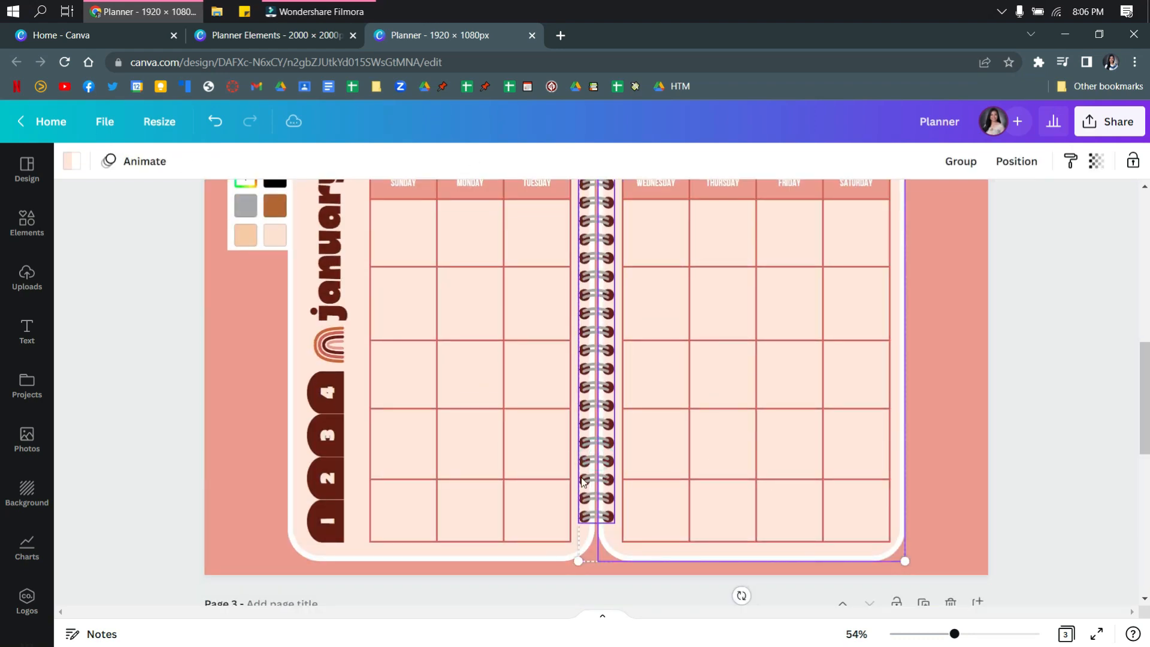
left_click(530, 551, "shift")
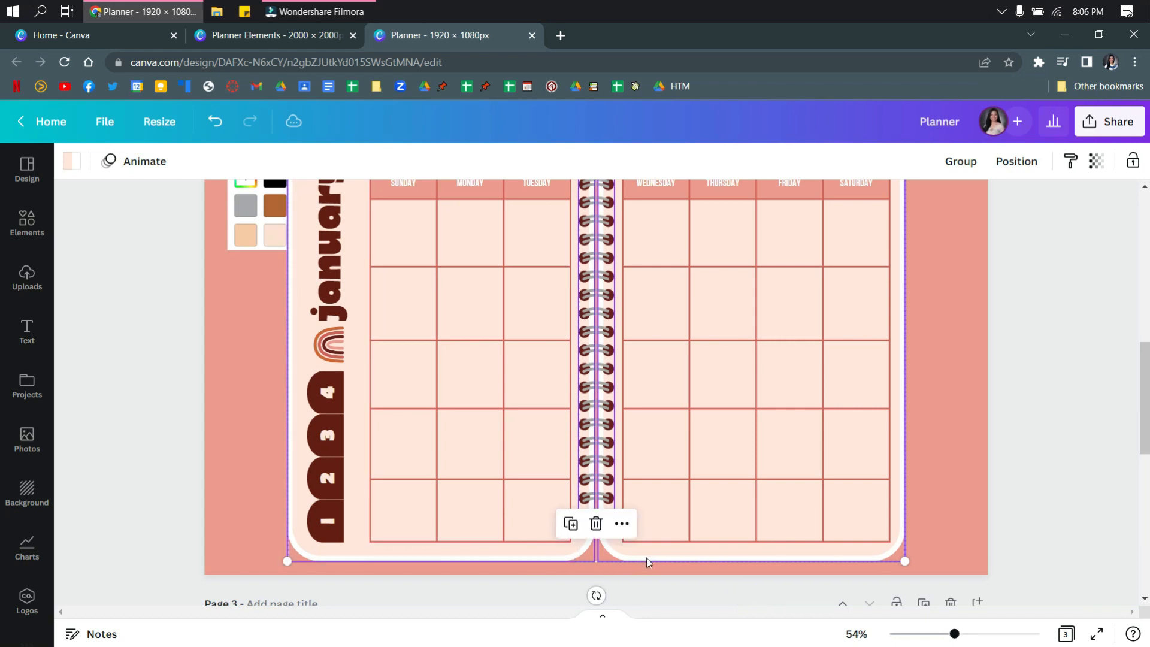
scroll(402, 552, "up", 1)
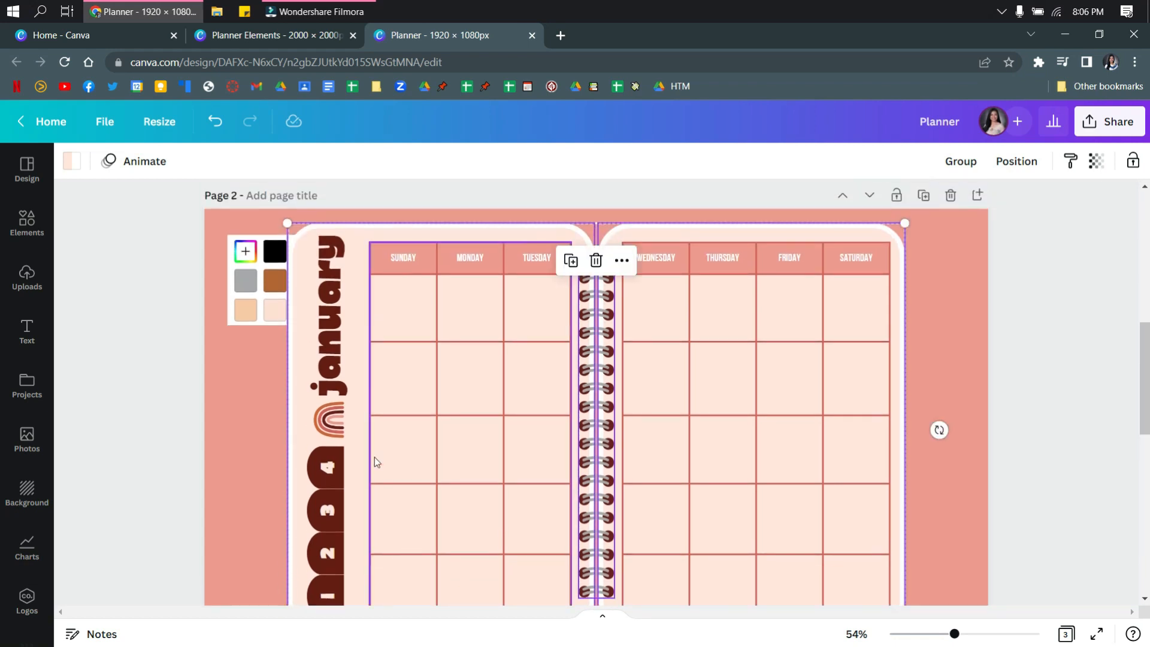
scroll(367, 458, "down", 1)
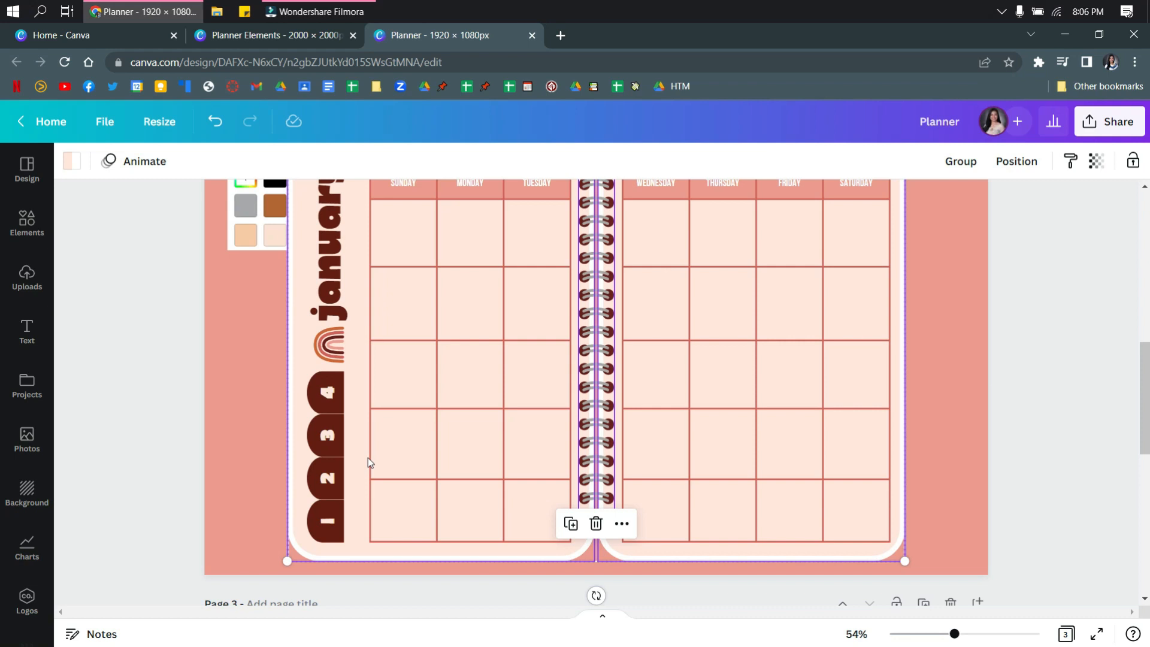
scroll(367, 458, "up", 1)
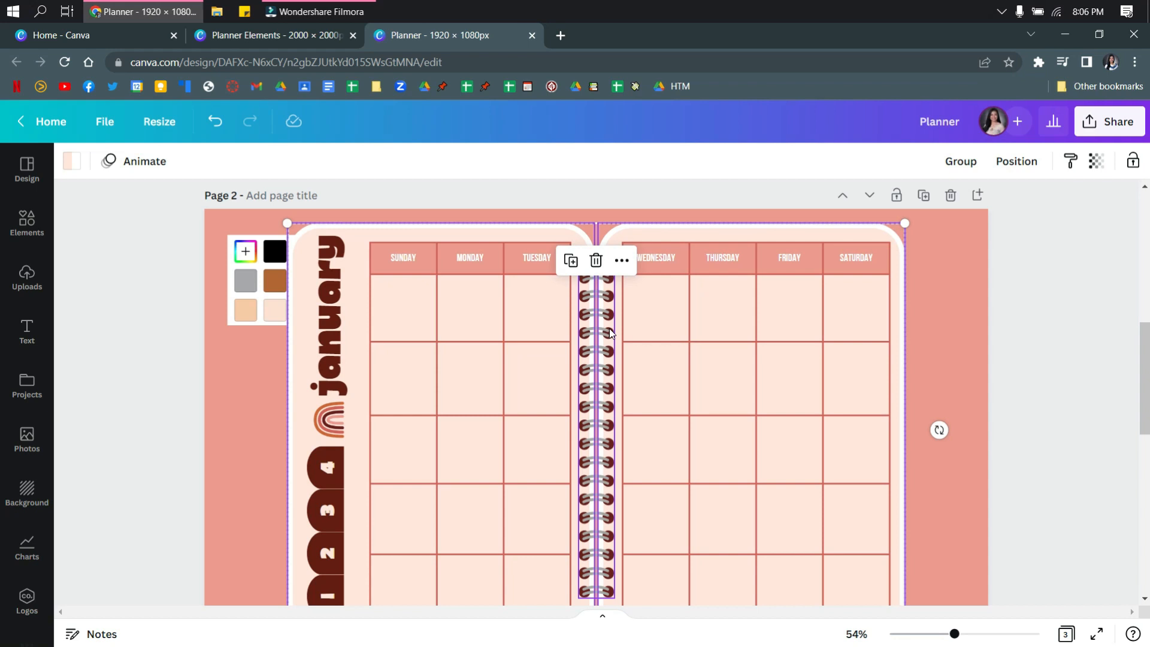
scroll(610, 333, "down", 3)
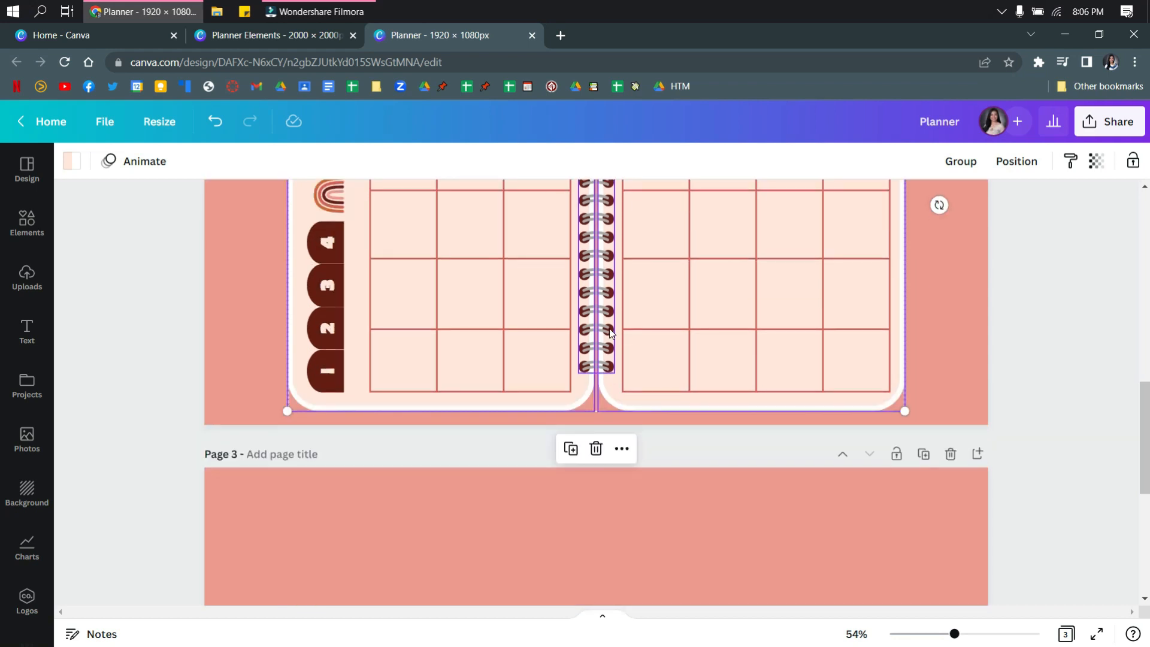
scroll(592, 362, "down", 3)
left_click(591, 361)
key("ctrl+v")
scroll(592, 364, "down", 2)
scroll(592, 364, "up", 2)
left_click(941, 307)
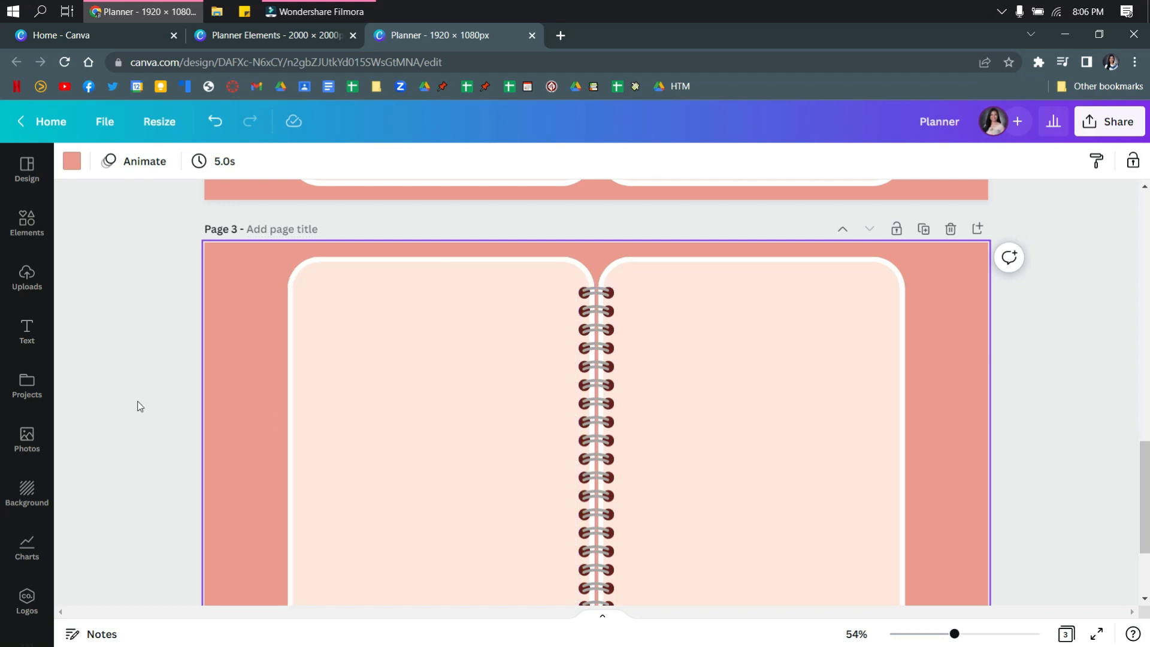
Add a text box reading "week 1" to page 3
scroll(138, 403, "up", 5)
scroll(305, 383, "down", 4)
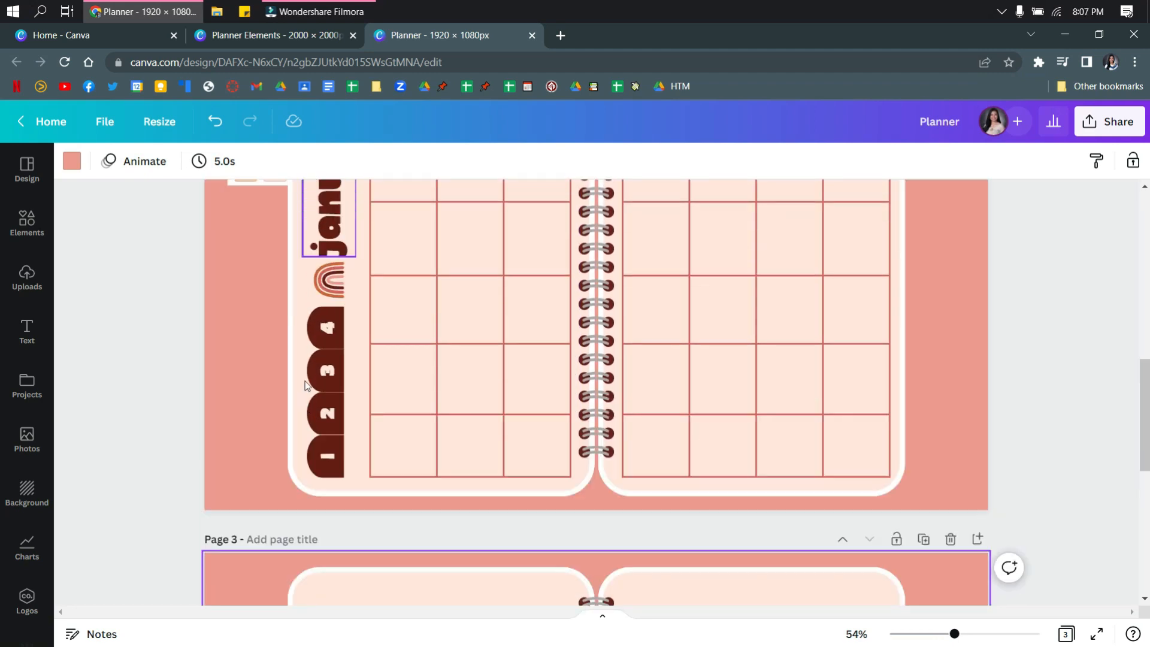
scroll(305, 381, "down", 5)
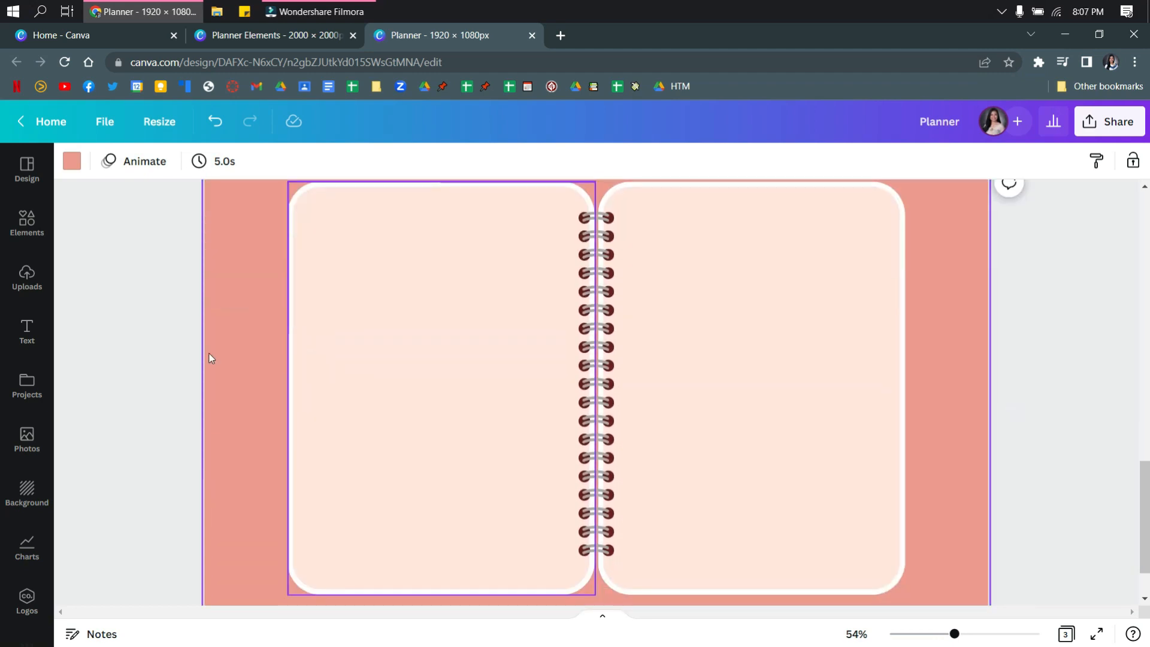
left_click(24, 329)
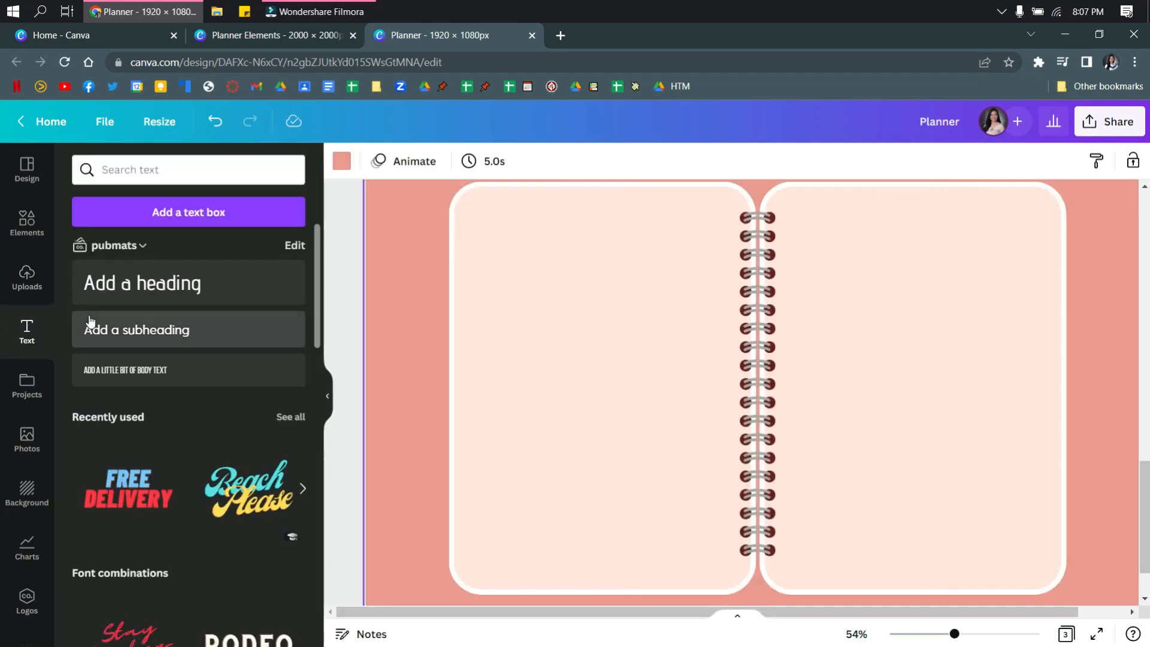
left_click(209, 222)
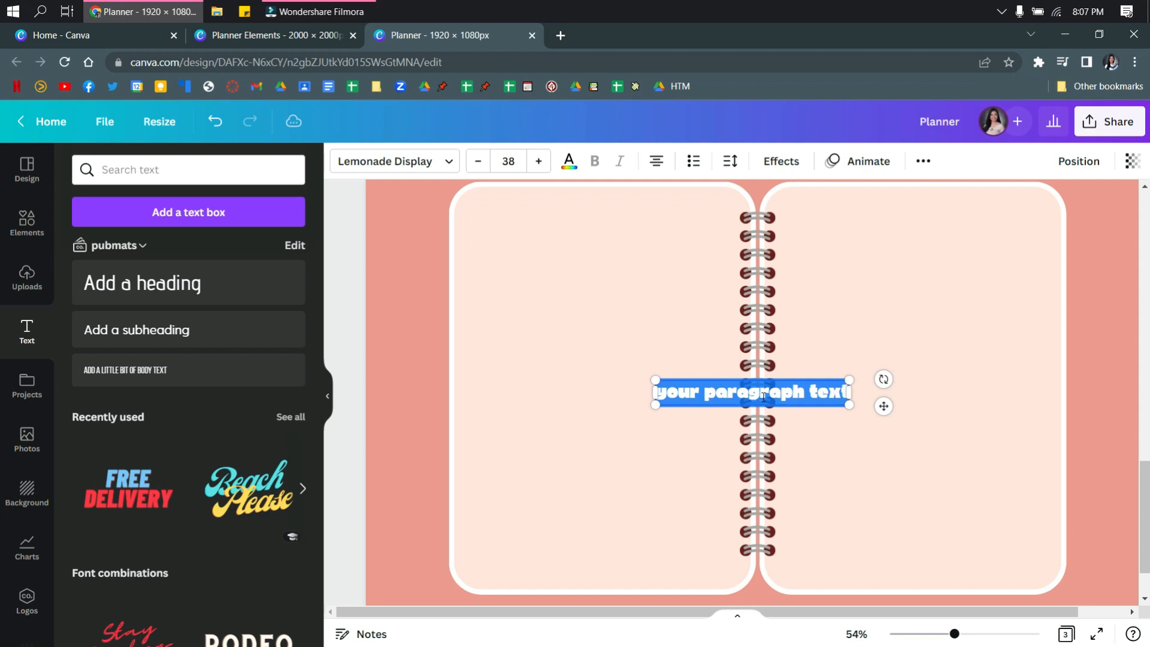
type("week")
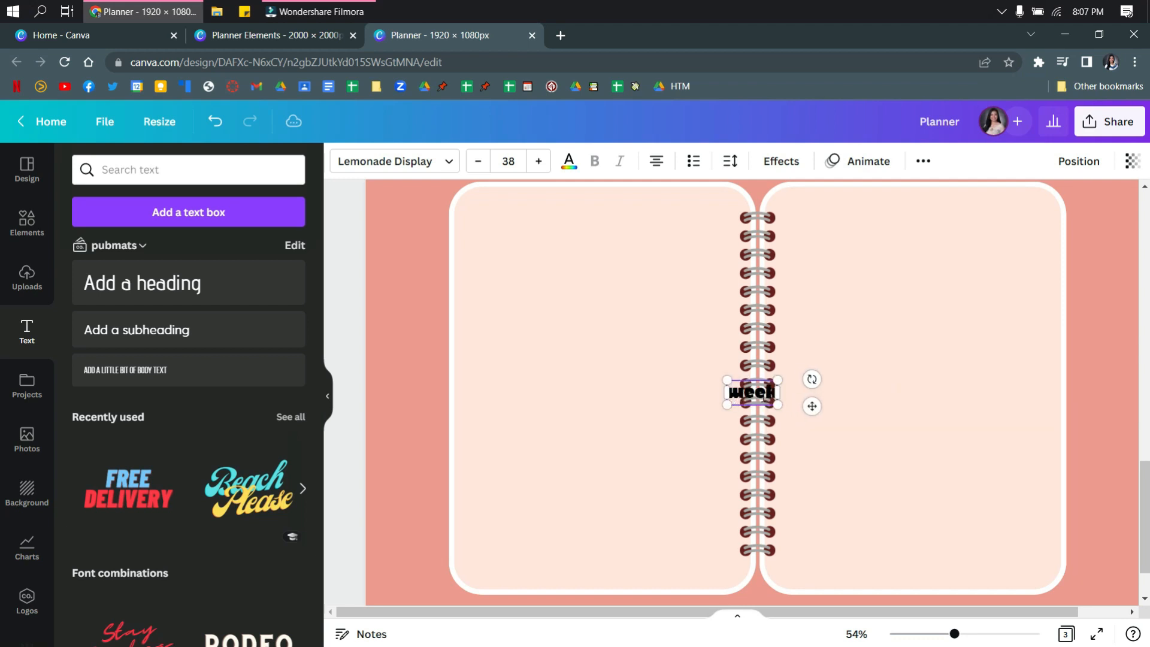
left_click(854, 436)
Colour the "week 1" text dark brown-red and place it centred near the top edge of page 3's left sheet
left_click_drag(748, 392, 563, 277)
left_click(568, 161)
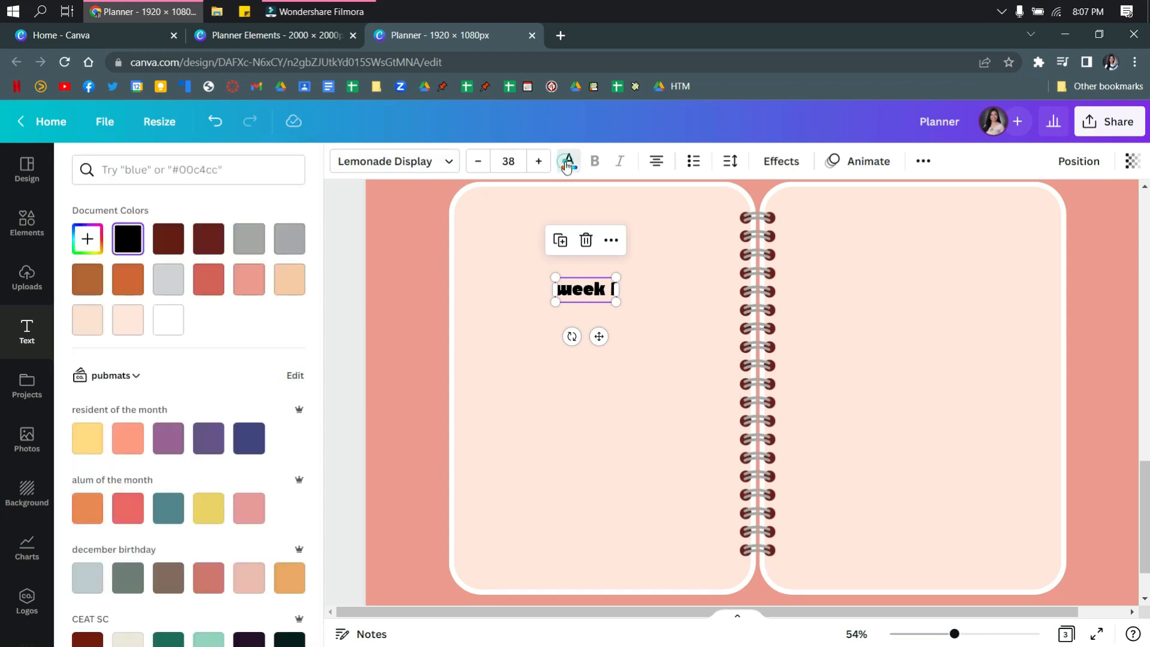
left_click(173, 245)
left_click_drag(598, 336, 614, 266)
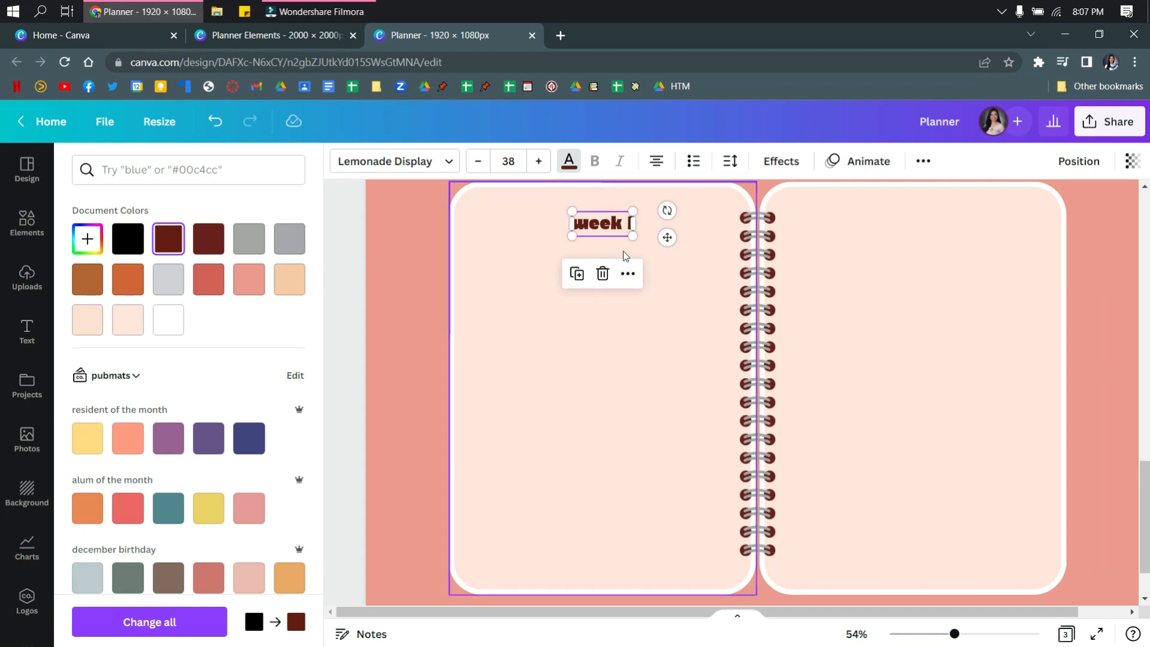
left_click(647, 248)
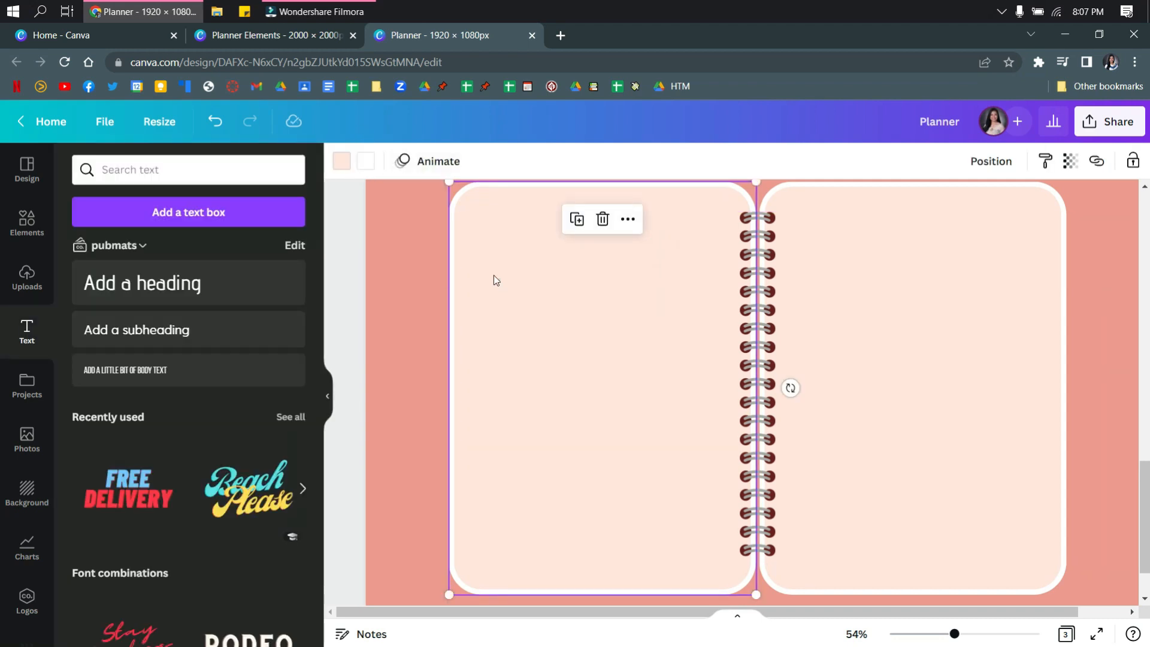
Copy the rainbow graphic from the Planner Elements design and paste it onto page 3 of the Planner design
left_click(300, 36)
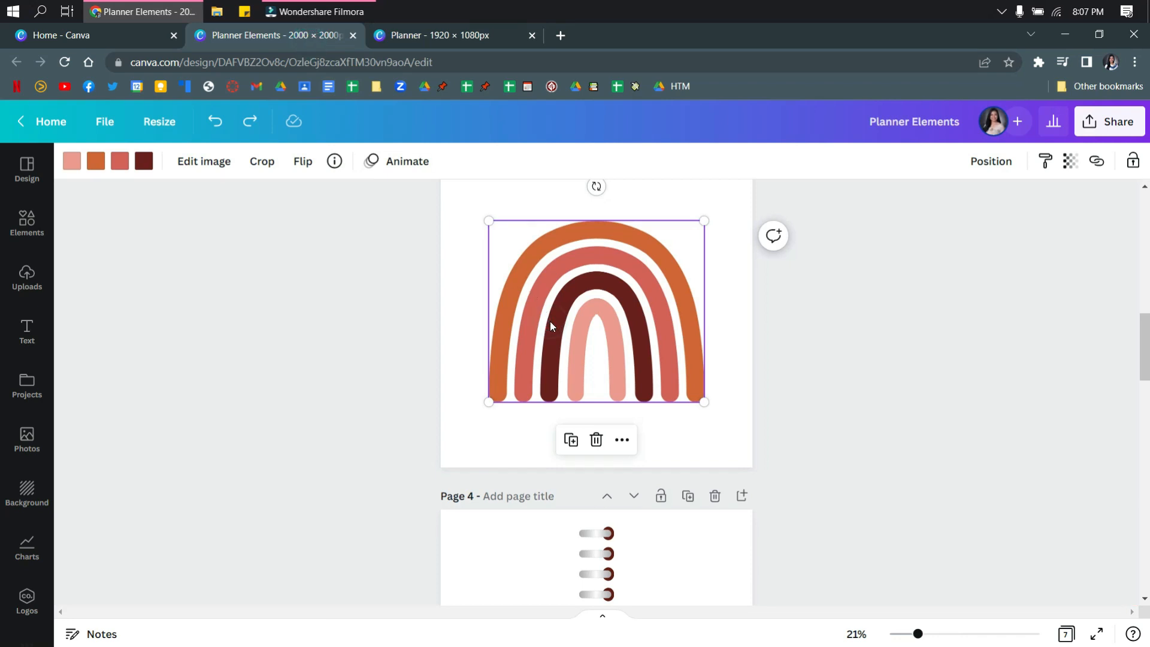
left_click(455, 34)
left_click(641, 305)
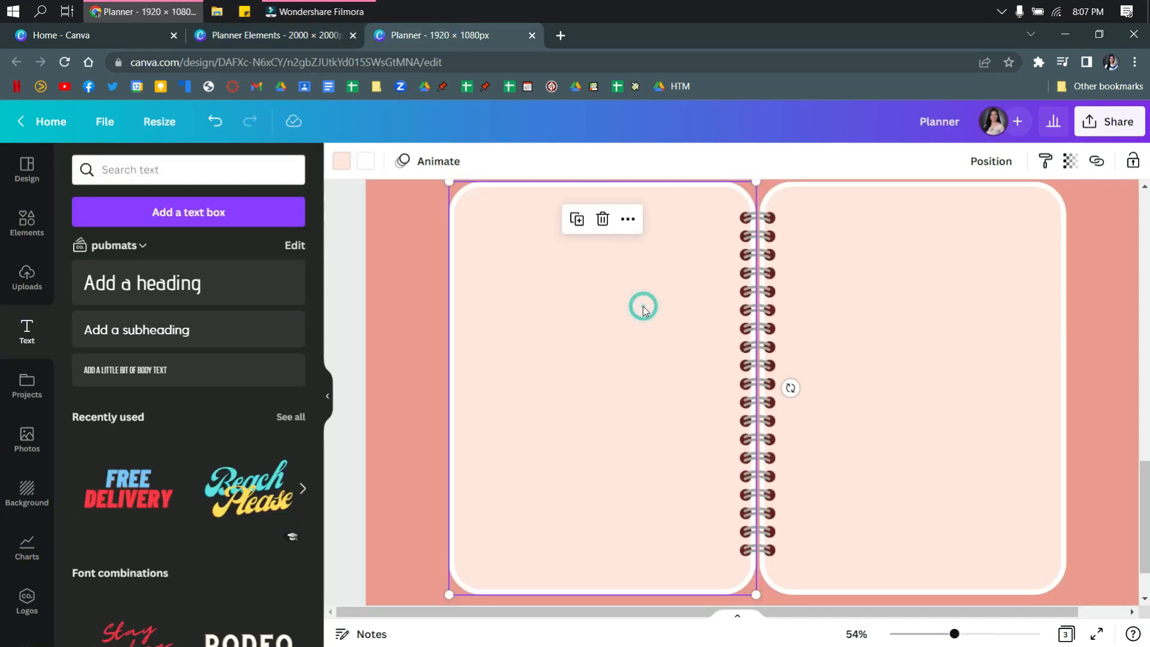
key("ctrl+v")
scroll(642, 305, "up", 5)
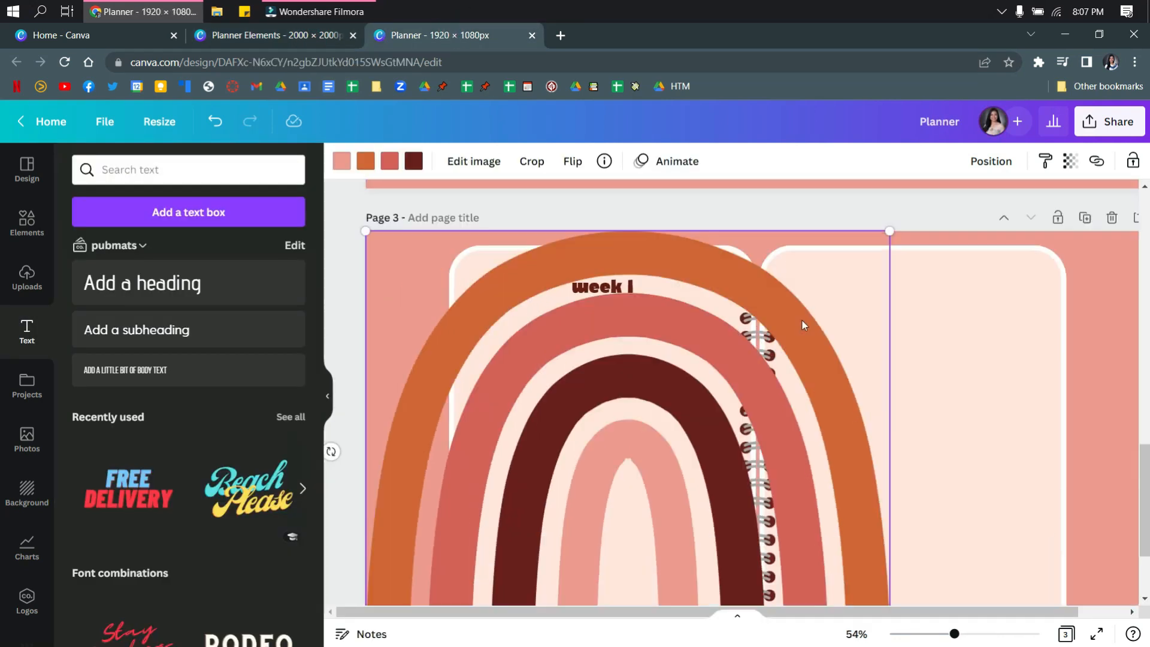
Shrink the rainbow graphic to slightly taller than the "week 1" title and centre it over that text
left_click_drag(889, 393, 646, 599)
scroll(595, 534, "down", 5)
left_click_drag(543, 477, 656, 334)
scroll(659, 336, "up", 5)
scroll(657, 476, "down", 5)
left_click_drag(475, 479, 597, 221)
Try to send the small rainbow graphic to the very back of page 3
right_click(597, 222)
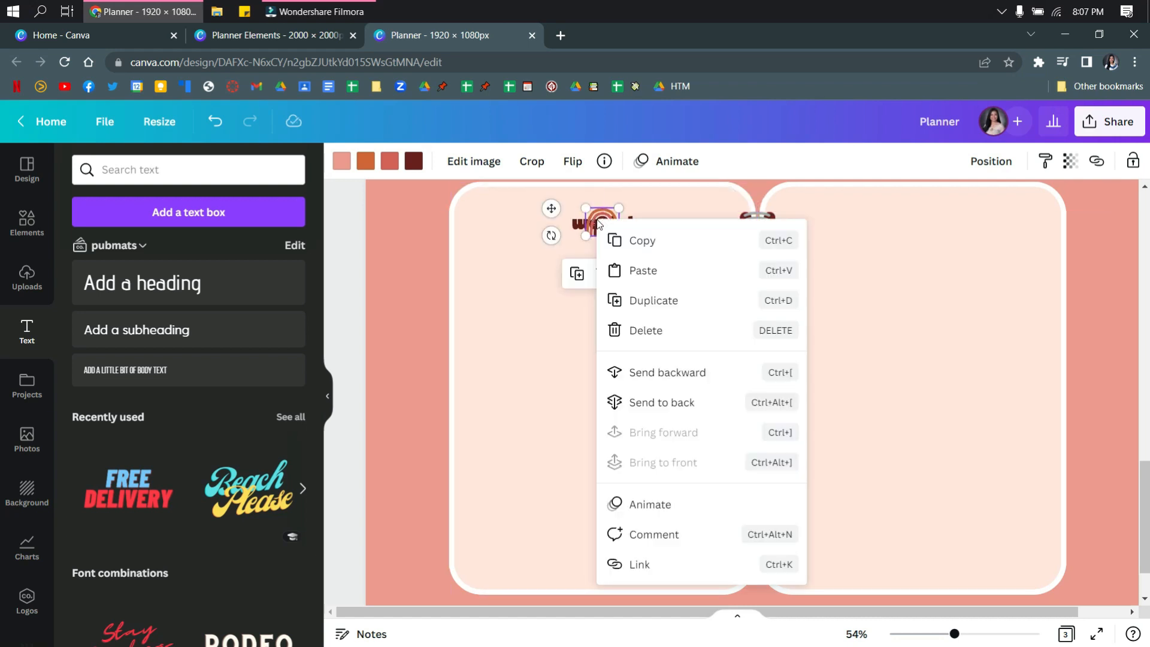
left_click(647, 403)
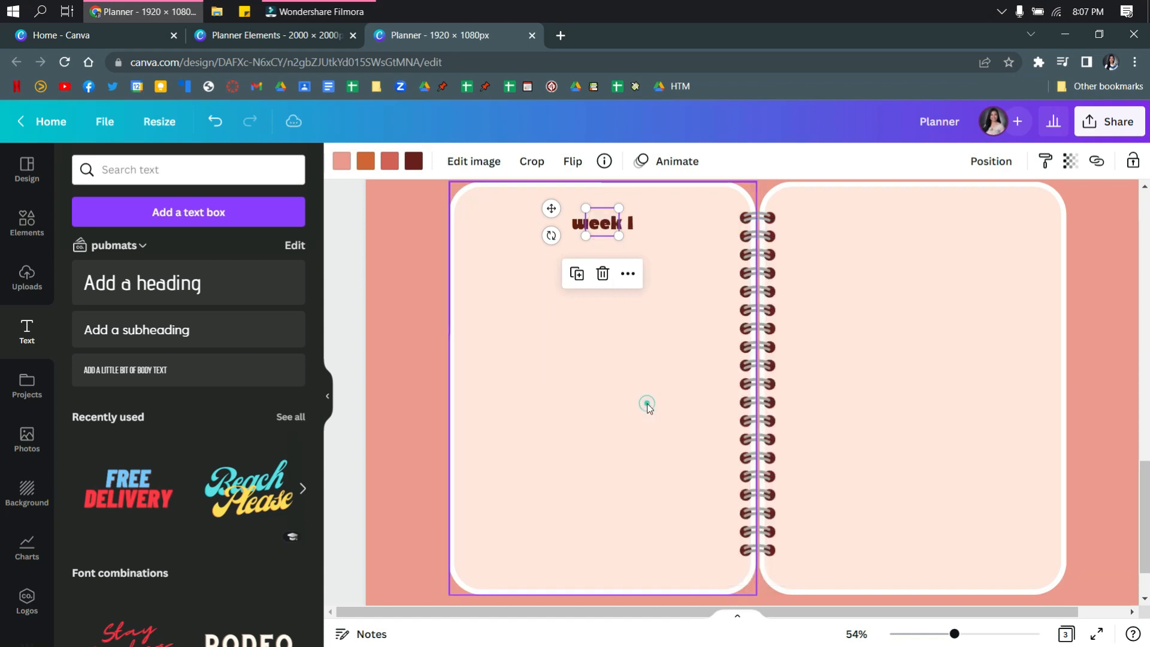
key("ctrl+z")
Send the rainbow graphic one layer backward, behind the "week 1" text
right_click(600, 223)
left_click(655, 378)
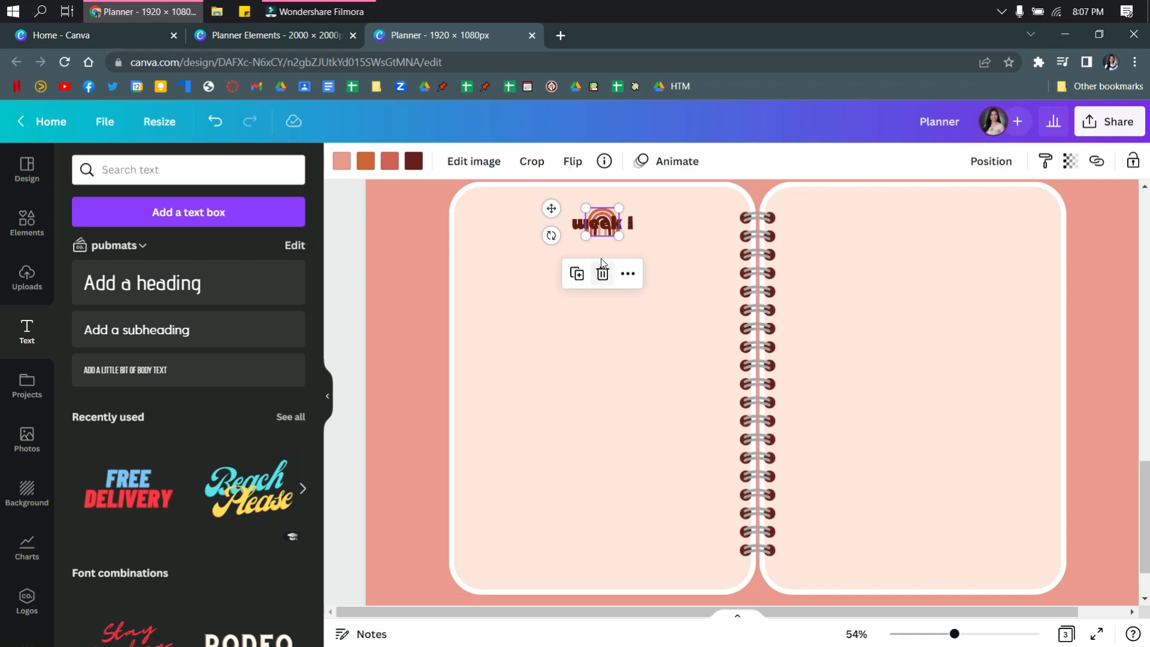
Set the transparency of the small rainbow graphic behind the "week 1" title to 15
left_click(1070, 160)
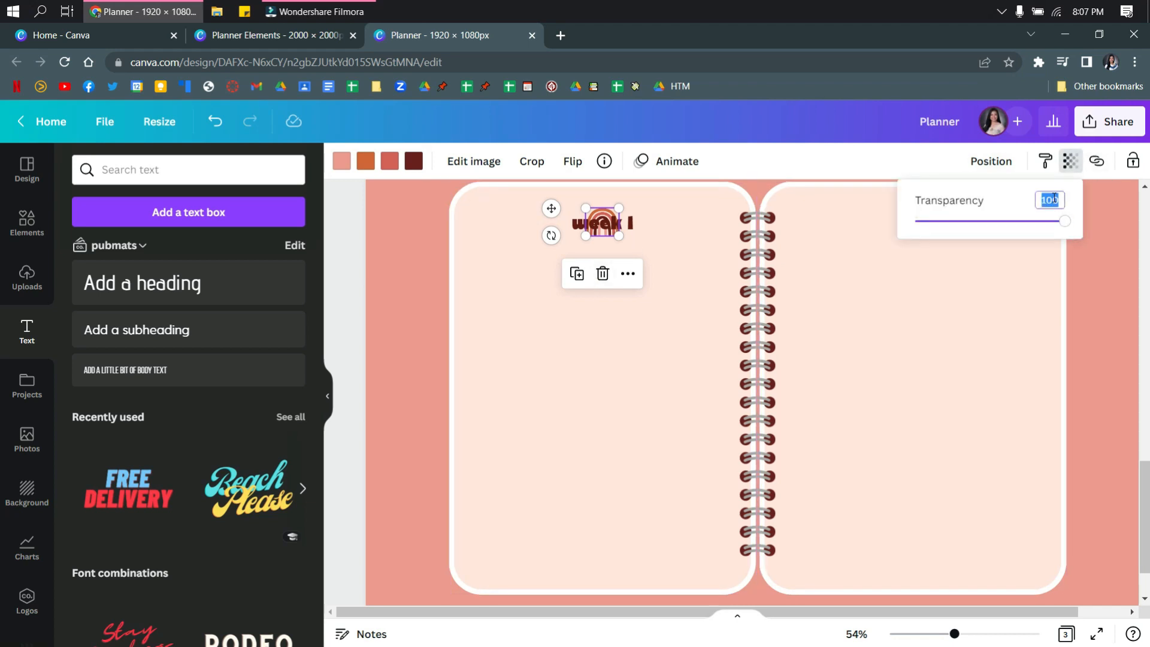
type("15")
key("Return")
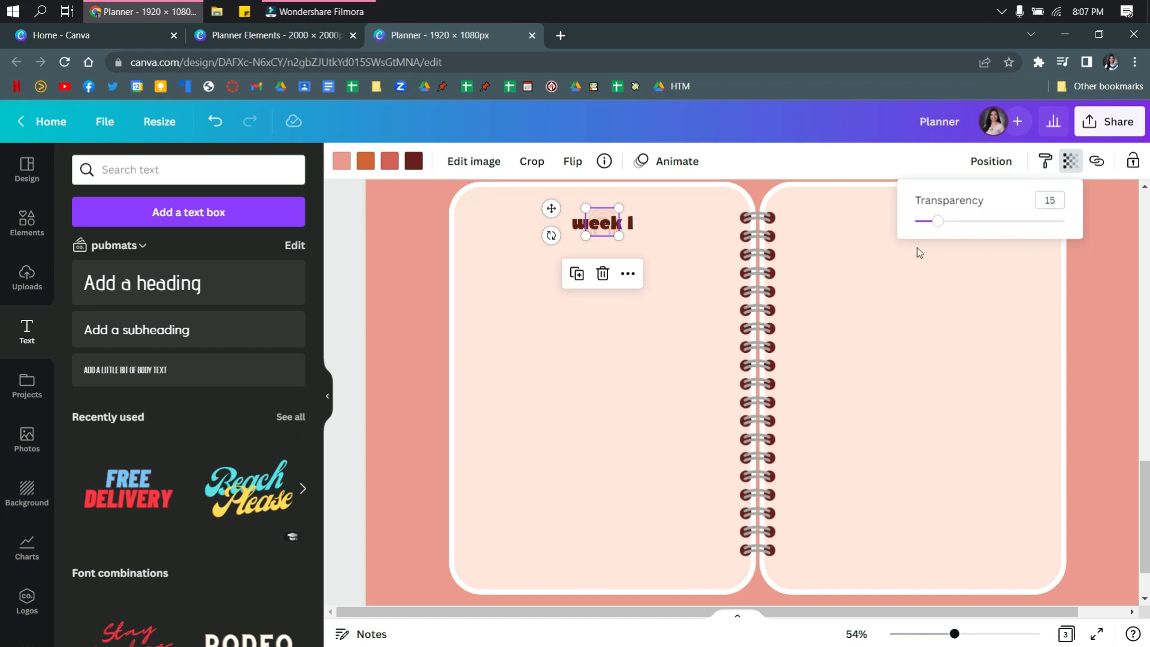
left_click(675, 313)
left_click(1095, 262)
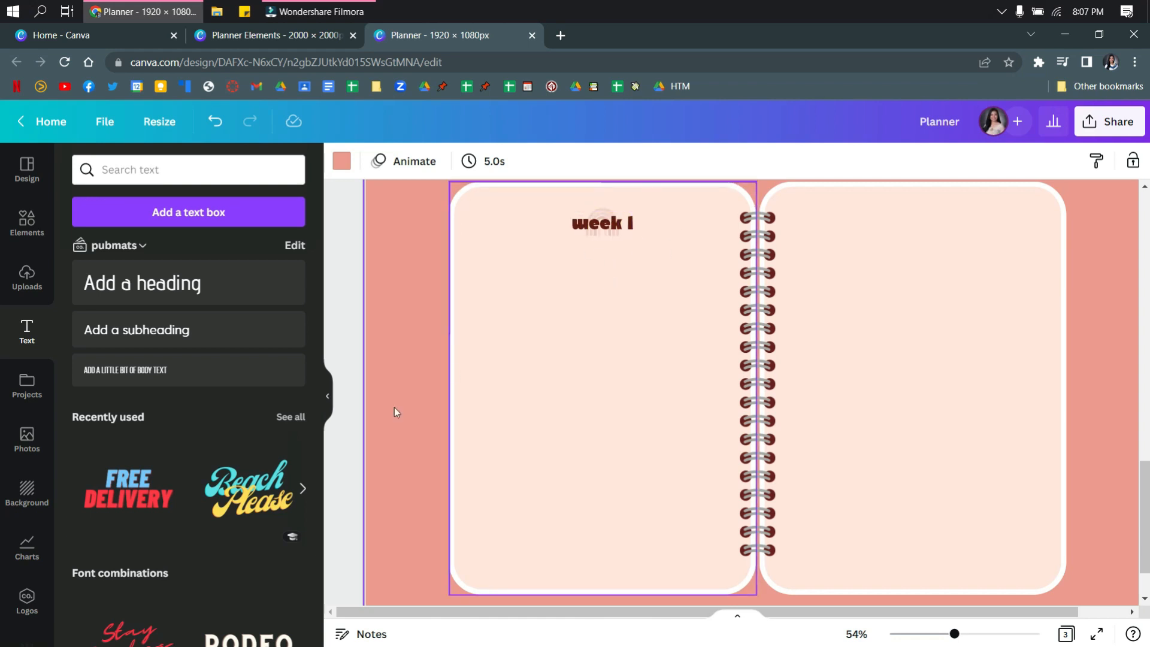
Add a square shape below the "week 1" title, recolour it dark brown and flatten it into a thin horizontal bar
left_click(27, 234)
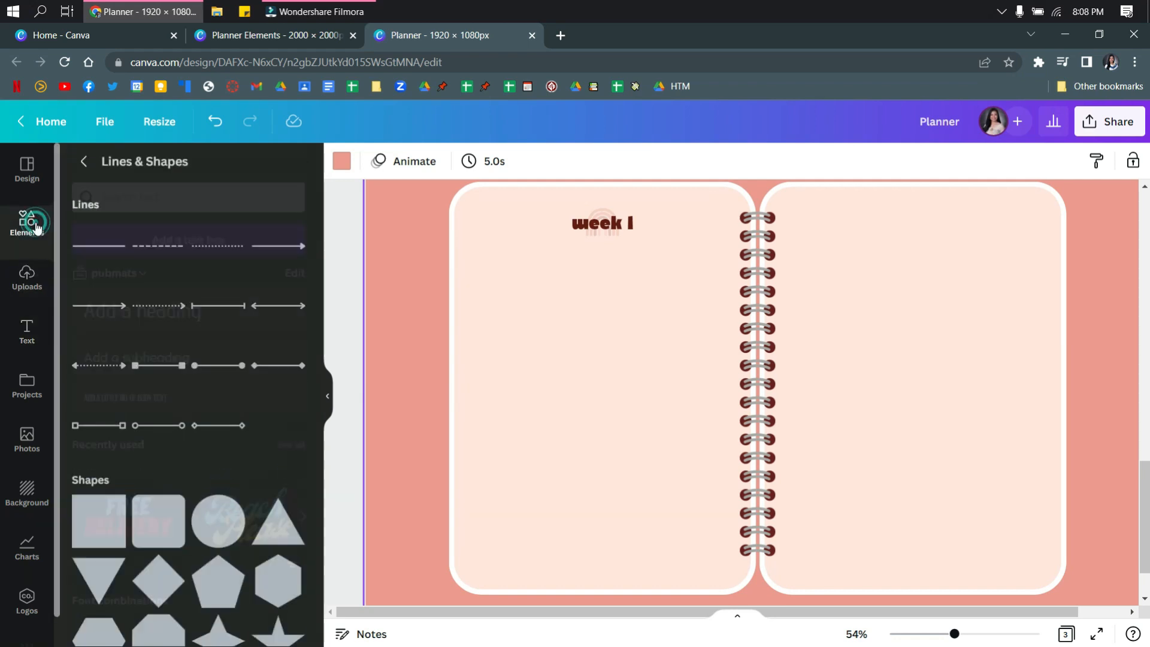
left_click(89, 523)
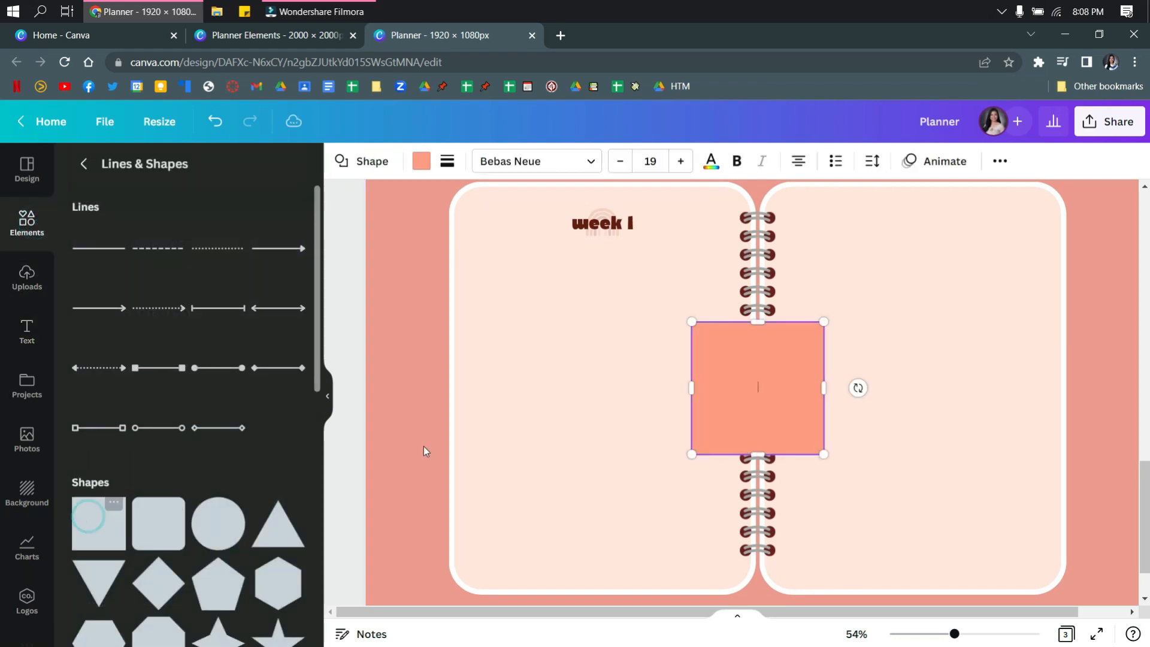
left_click_drag(749, 418, 536, 290)
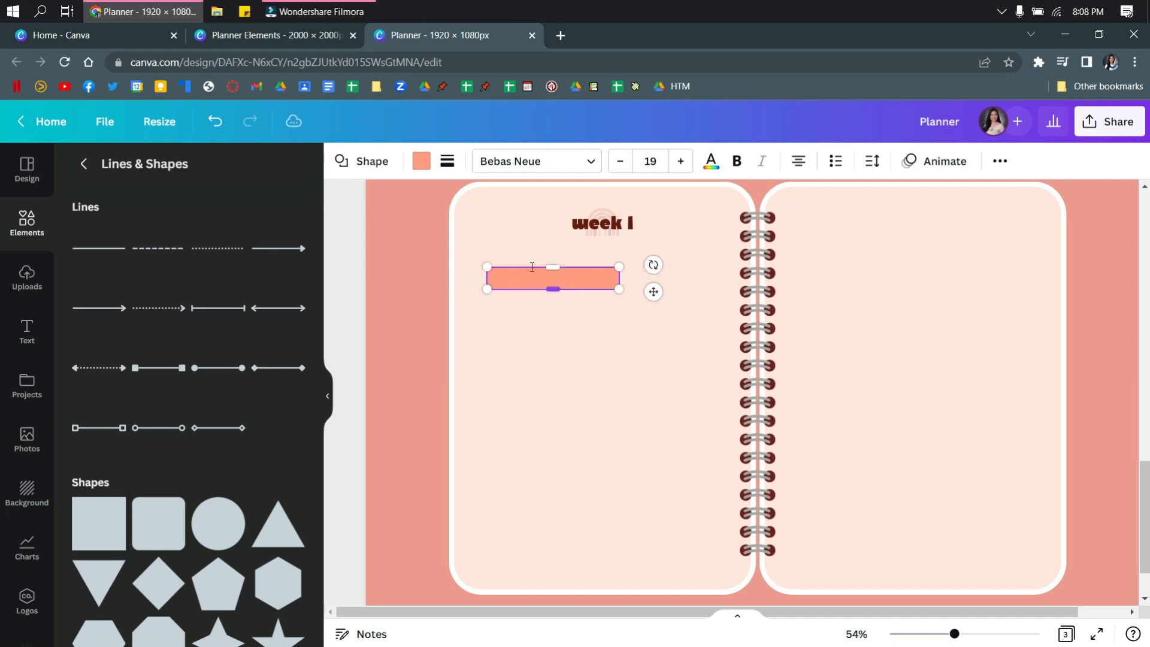
left_click(422, 162)
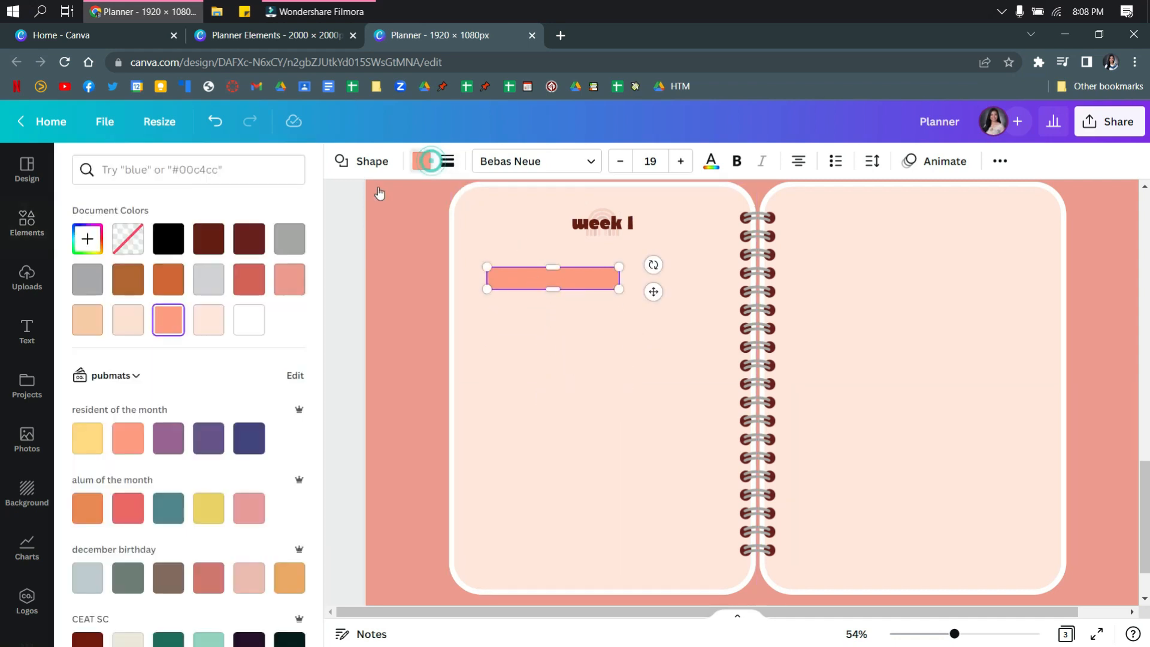
left_click(208, 239)
left_click_drag(618, 288, 585, 279)
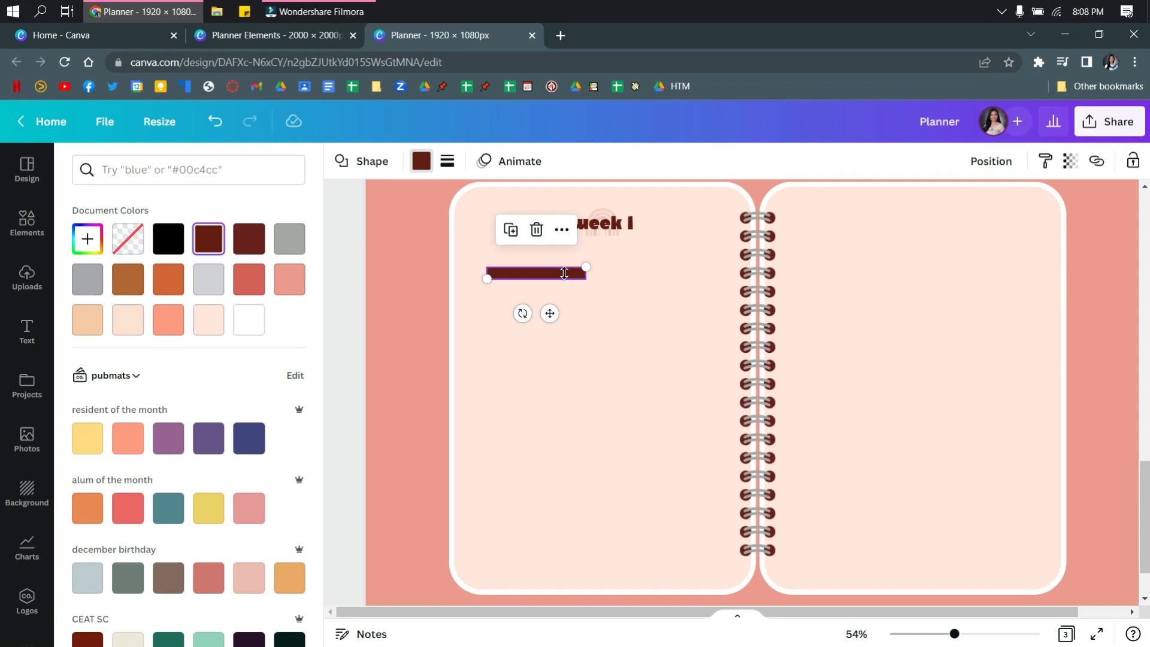
Move the dark brown bar to the left page's outer edge and place a duplicate beside it on the same row
scroll(548, 289, "up", 2)
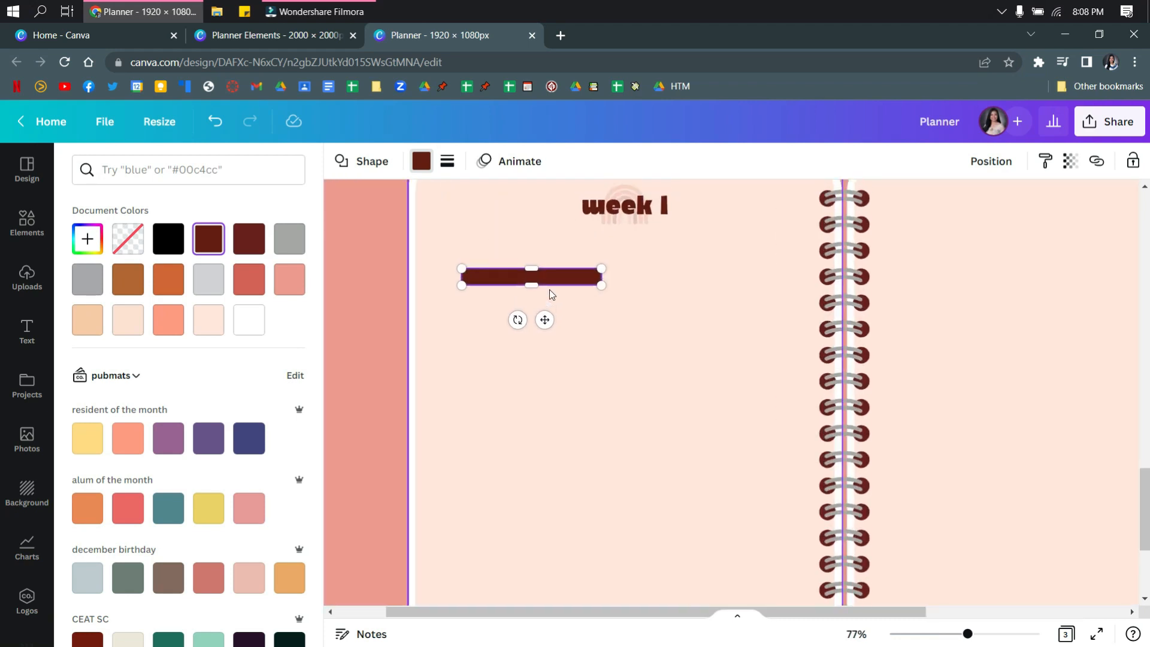
scroll(548, 289, "up", 1)
left_click_drag(561, 340, 683, 312)
key("ctrl+d")
key("ctrl+z")
left_click(696, 359)
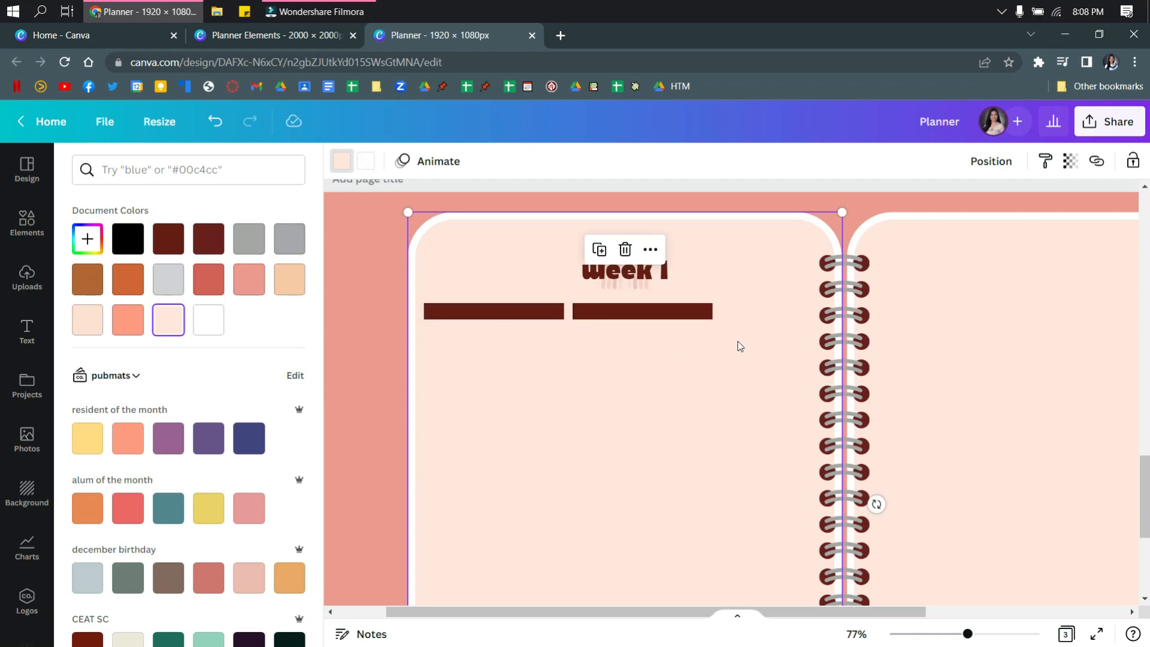
Shorten the header bars to just under a third of the page width and align them side by side with a small gap
left_click(641, 313)
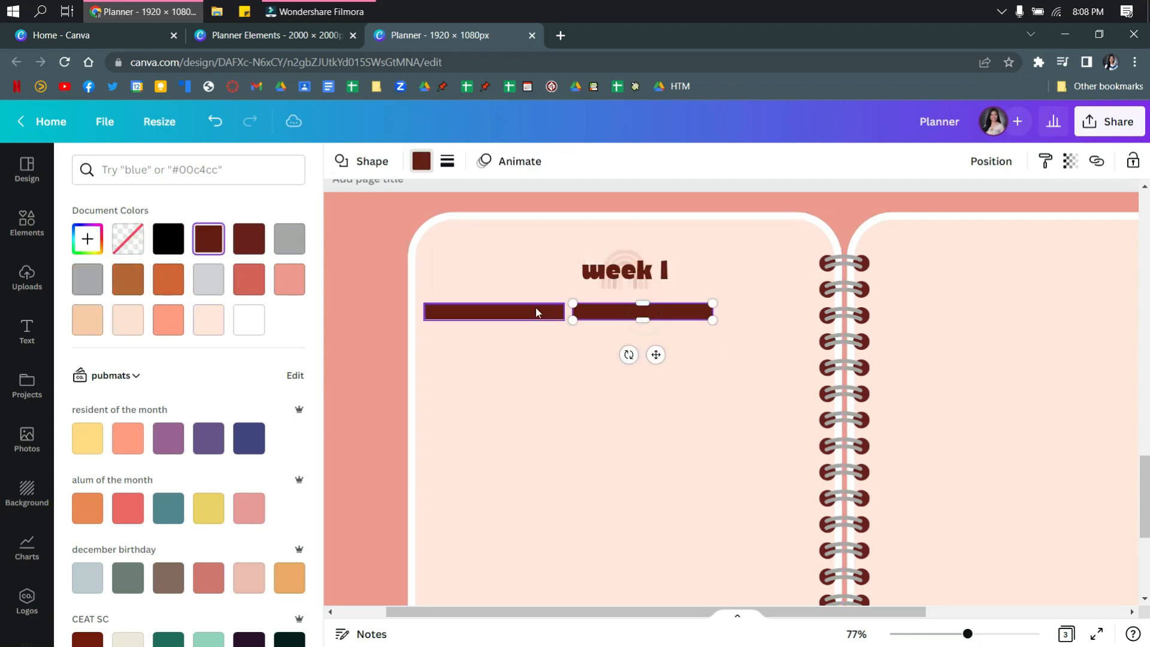
left_click(532, 311, "shift")
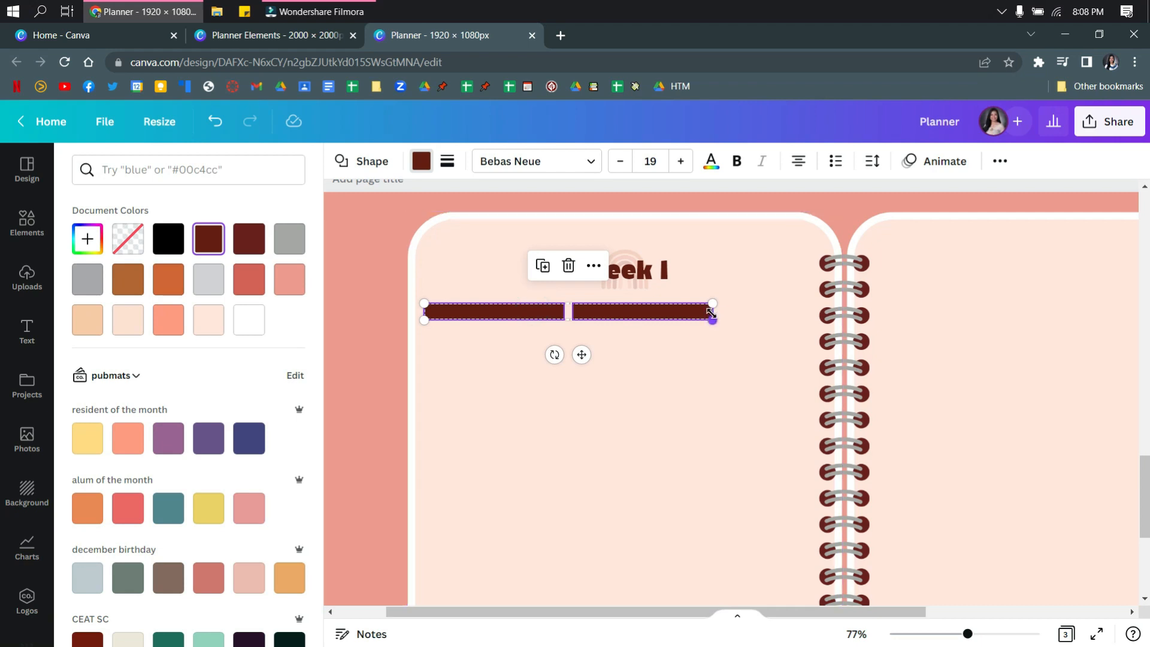
left_click(663, 345)
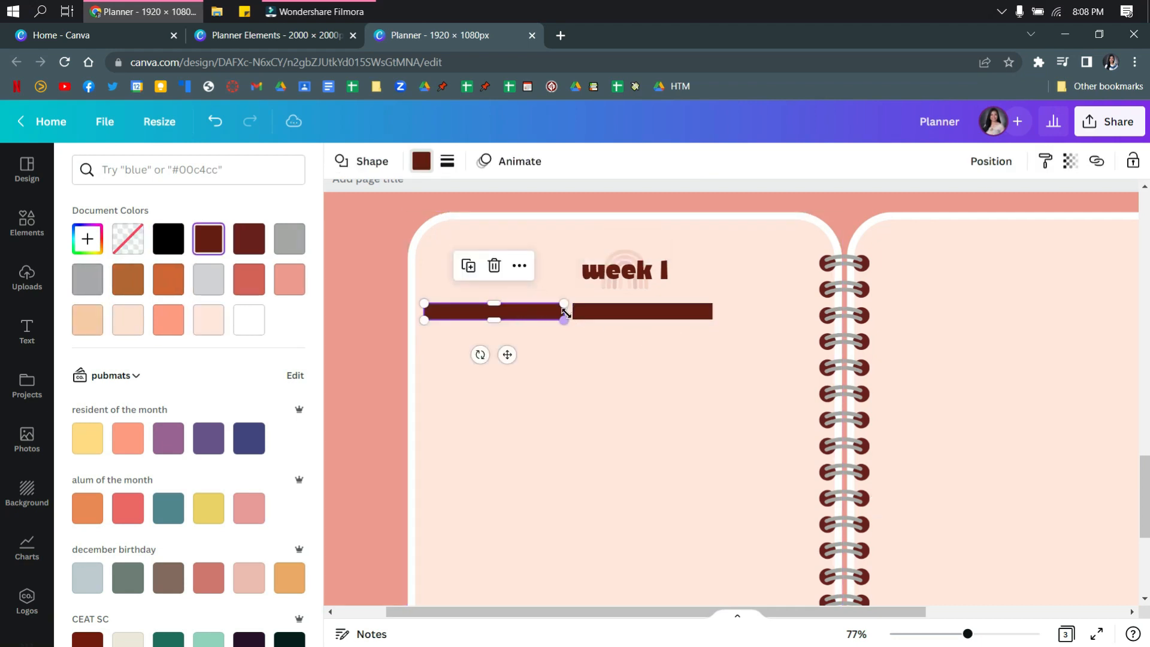
left_click_drag(566, 311, 464, 334)
left_click(601, 319)
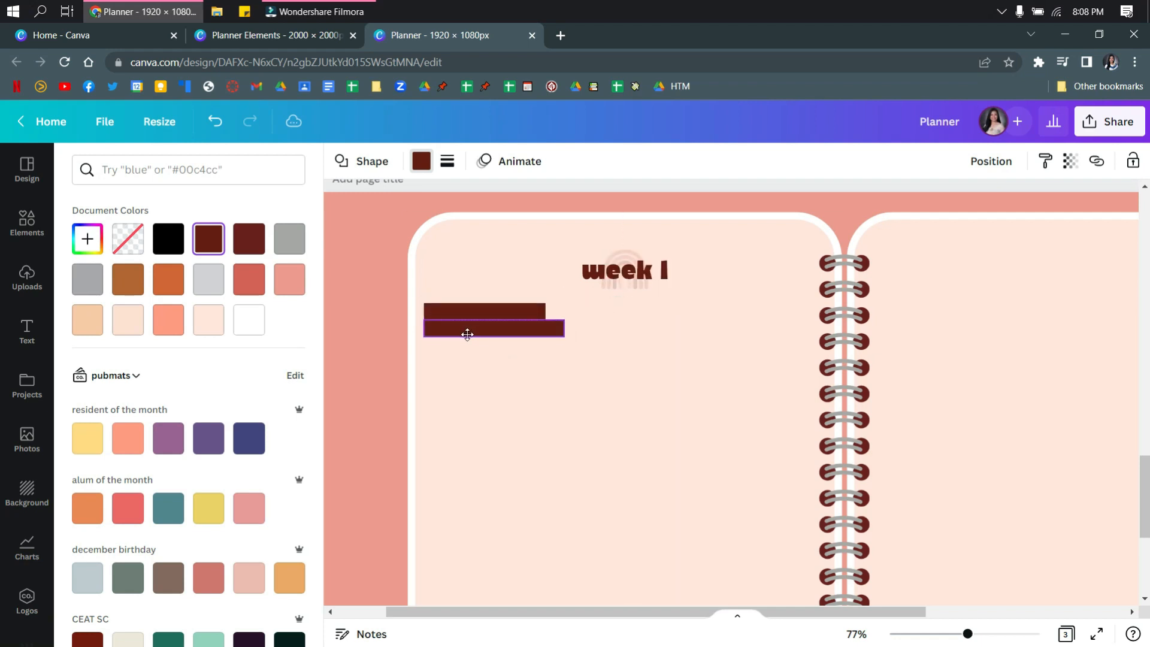
left_click_drag(561, 329, 648, 316)
left_click(731, 360)
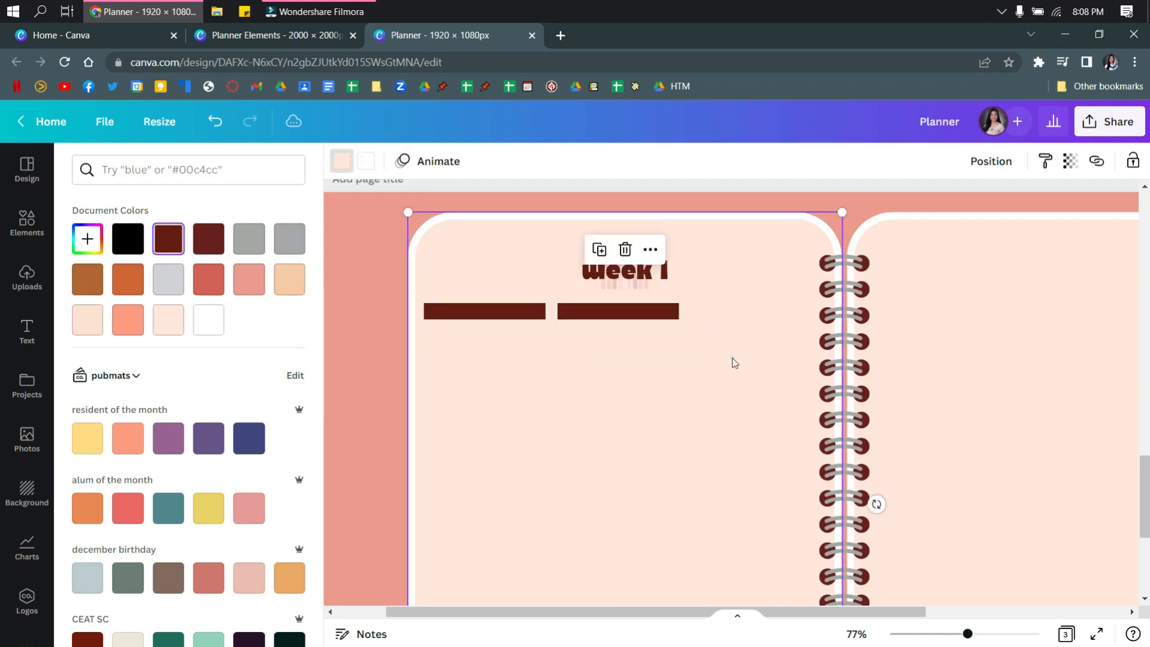
Duplicate the second bar and align the copy as the third bar in the row, with the same spacing
left_click(640, 306)
key("ctrl+d")
left_click_drag(644, 325, 749, 310)
key("ctrl+z")
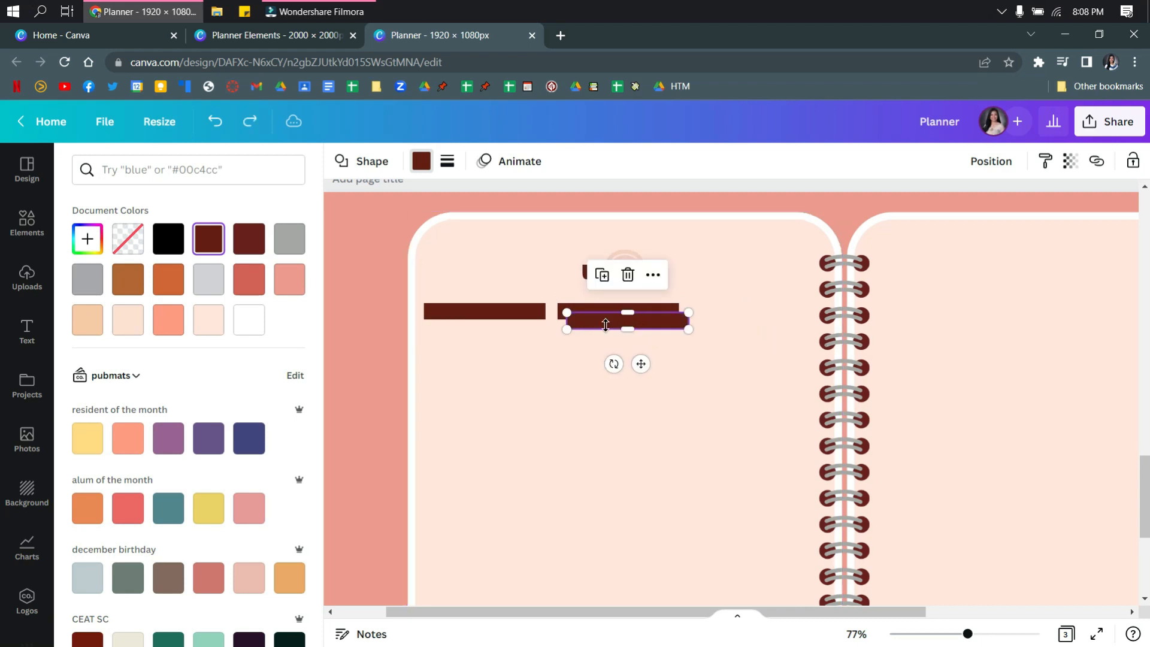
left_click_drag(602, 327, 726, 313)
left_click(730, 366)
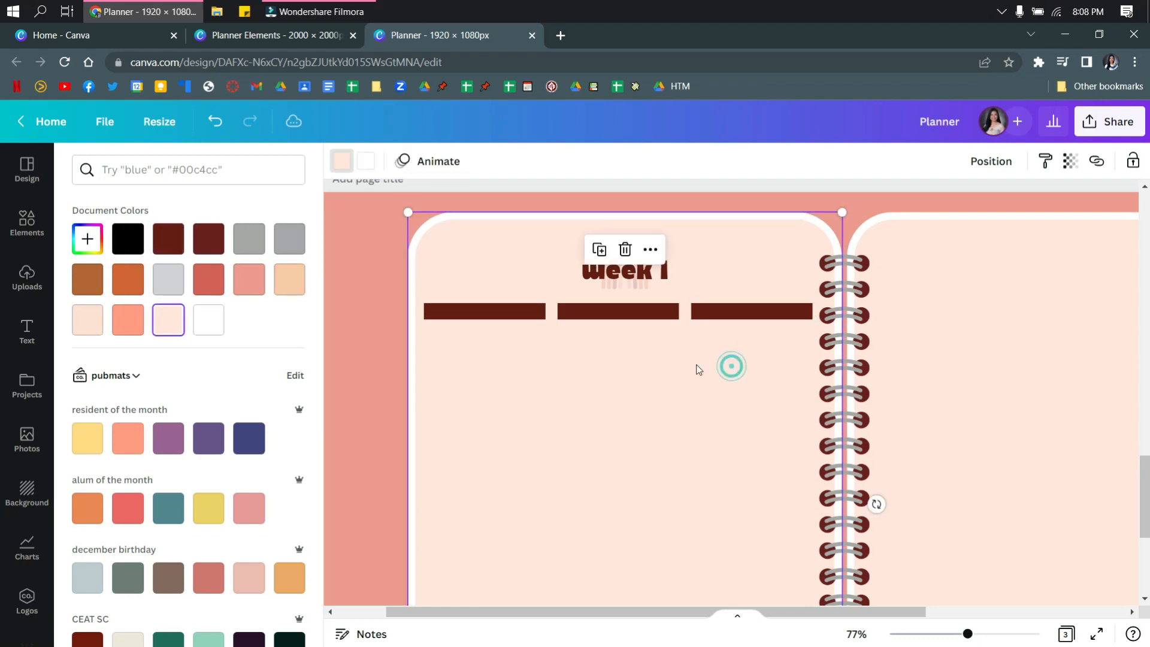
Move all three header bars together slightly upward, closer to the "week 1" title
left_click(524, 320)
left_click(603, 313, "shift")
left_click(747, 316, "shift")
left_click_drag(746, 319, 747, 319)
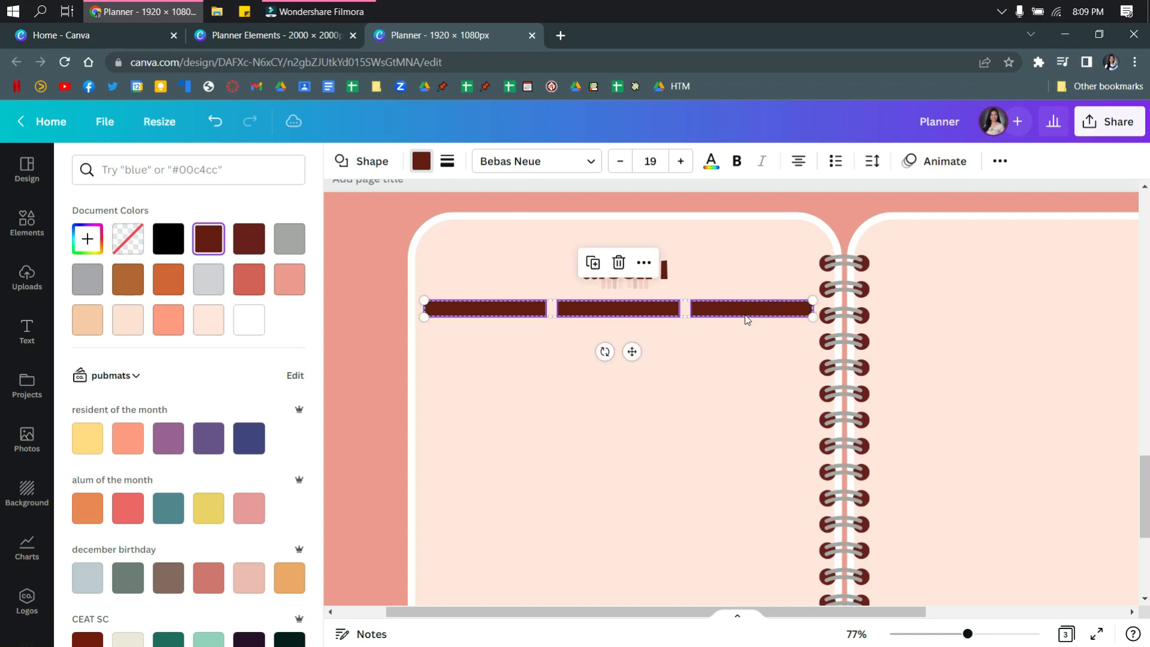
left_click(752, 357)
left_click(448, 311)
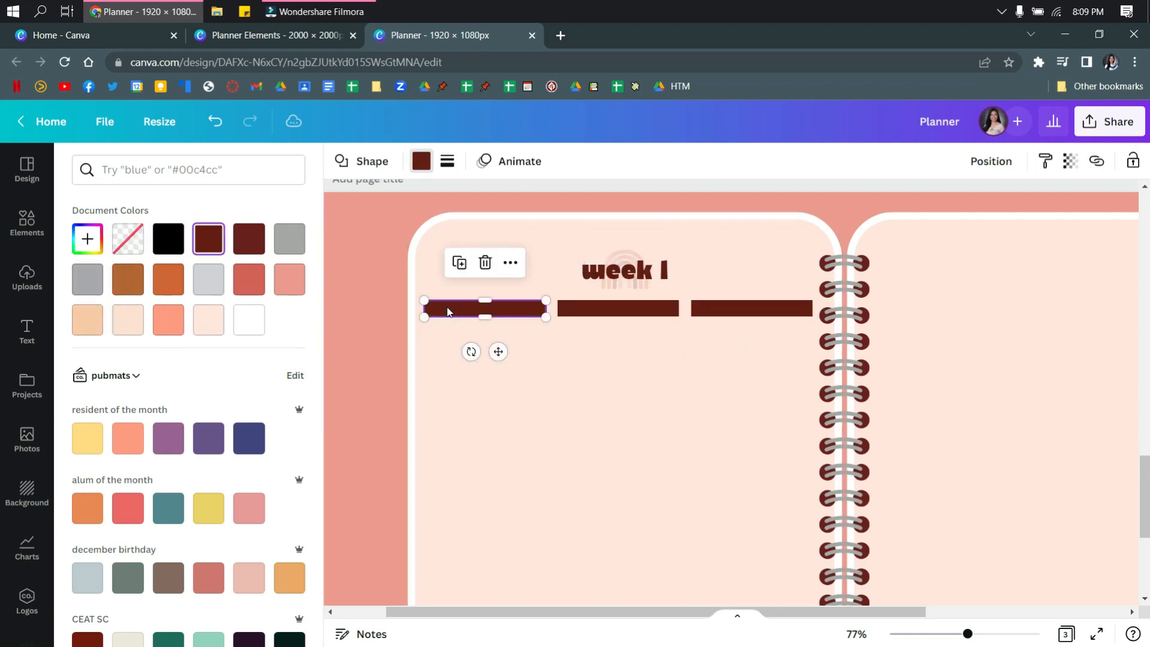
left_click(597, 312, "shift")
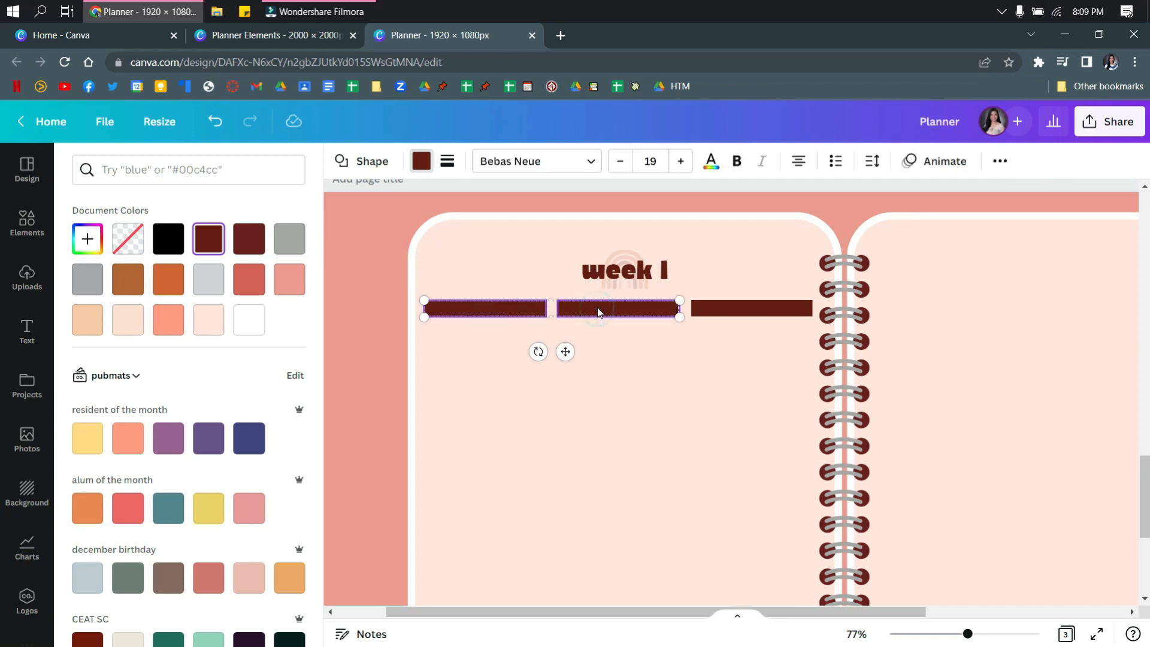
left_click(738, 311, "shift")
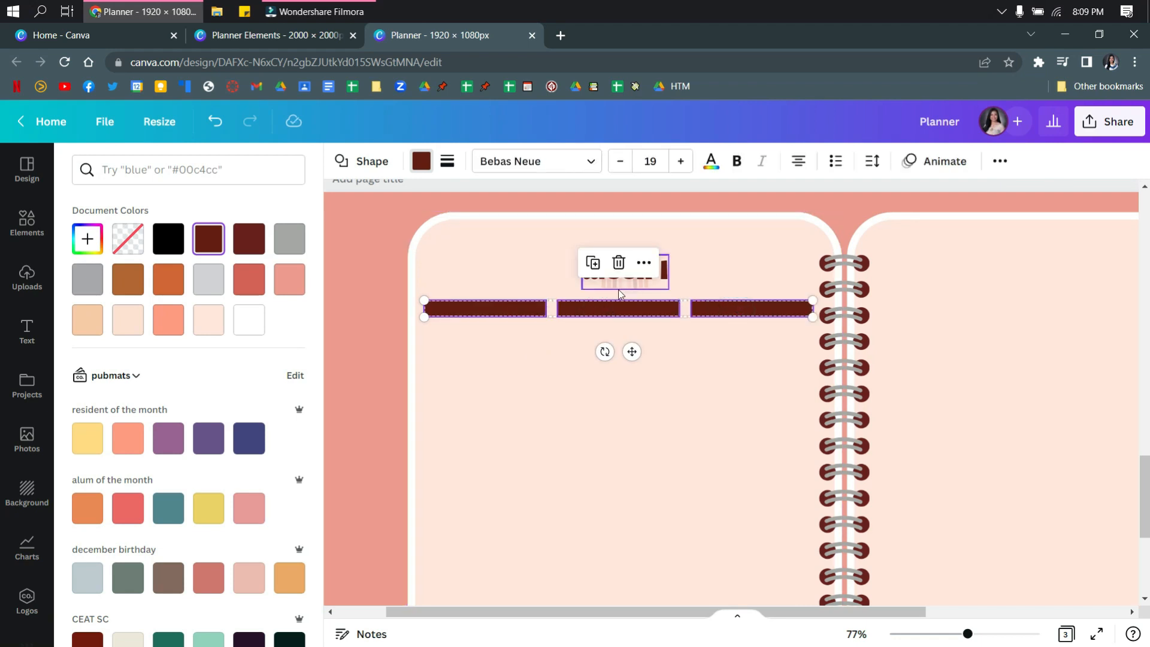
left_click(576, 375)
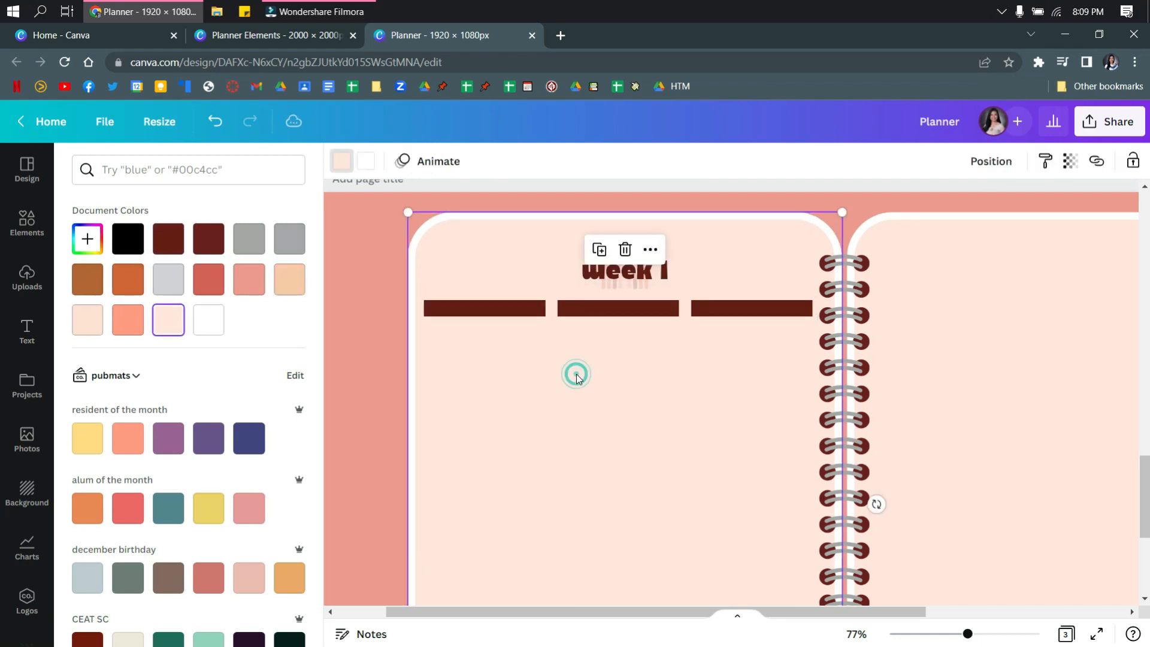
left_click(476, 310)
left_click(629, 309)
scroll(594, 402, "down", 2)
scroll(594, 402, "up", 2)
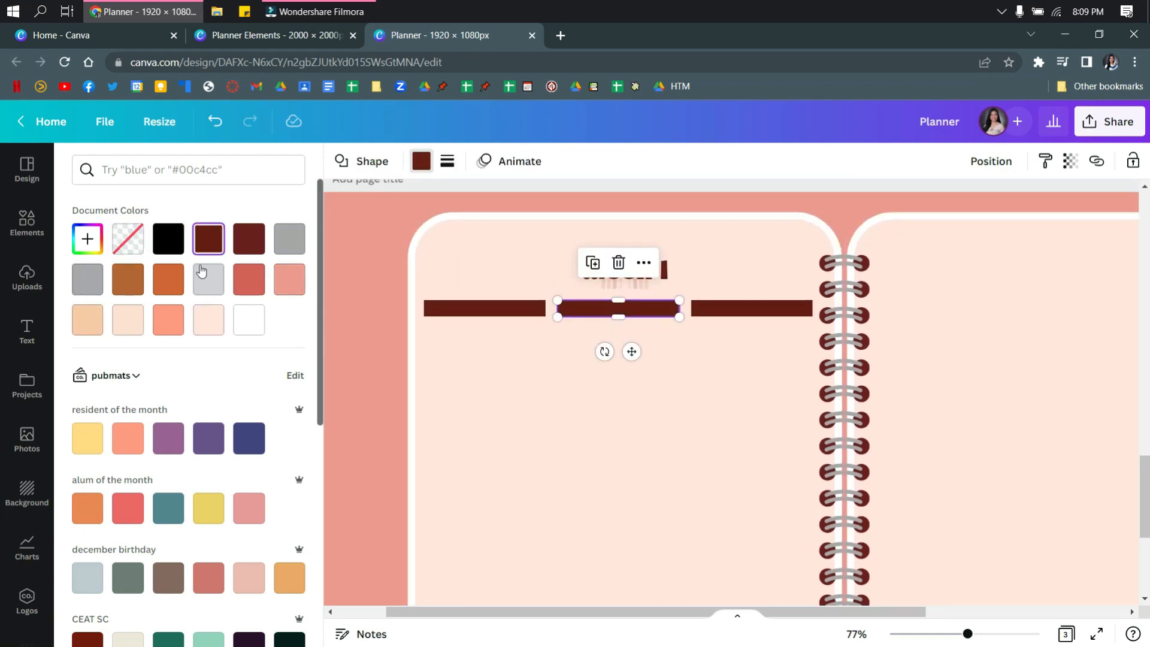
Add a square shape below the header bars and recolour it light peach-orange
left_click(27, 222)
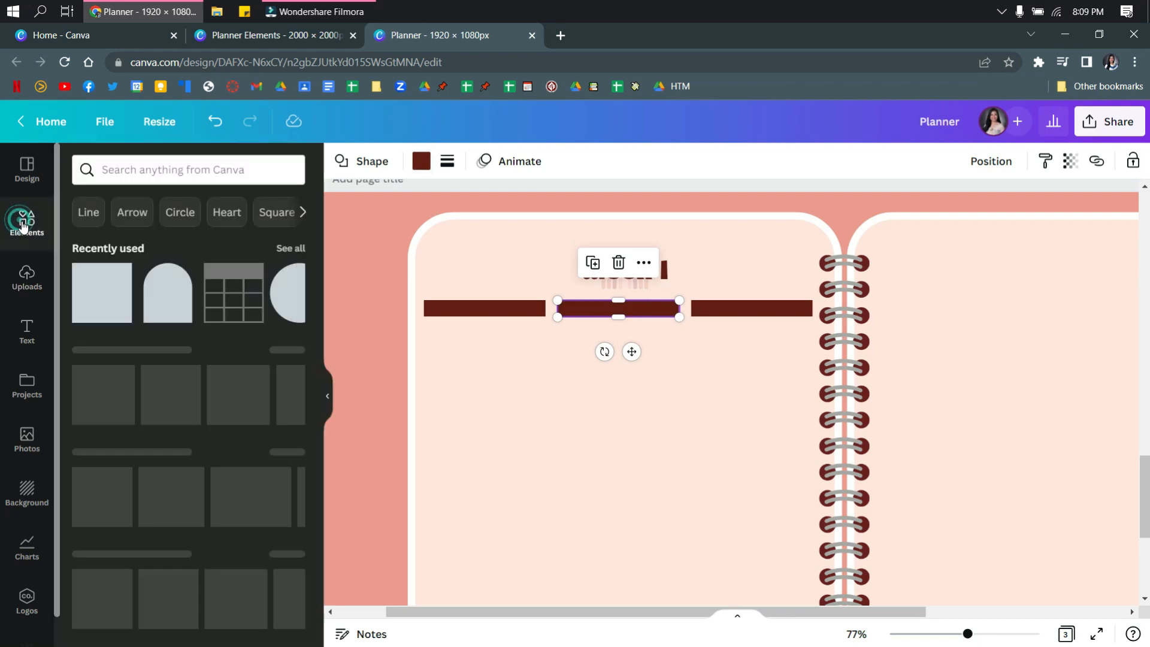
left_click(118, 316)
left_click_drag(794, 457, 584, 398)
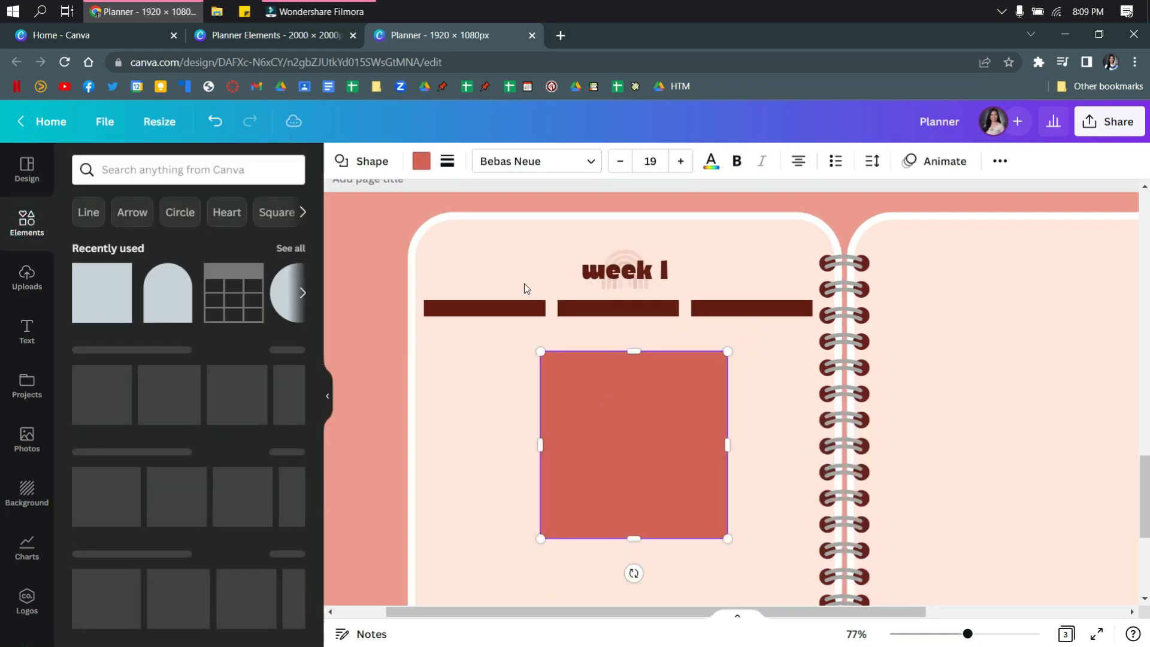
left_click(422, 162)
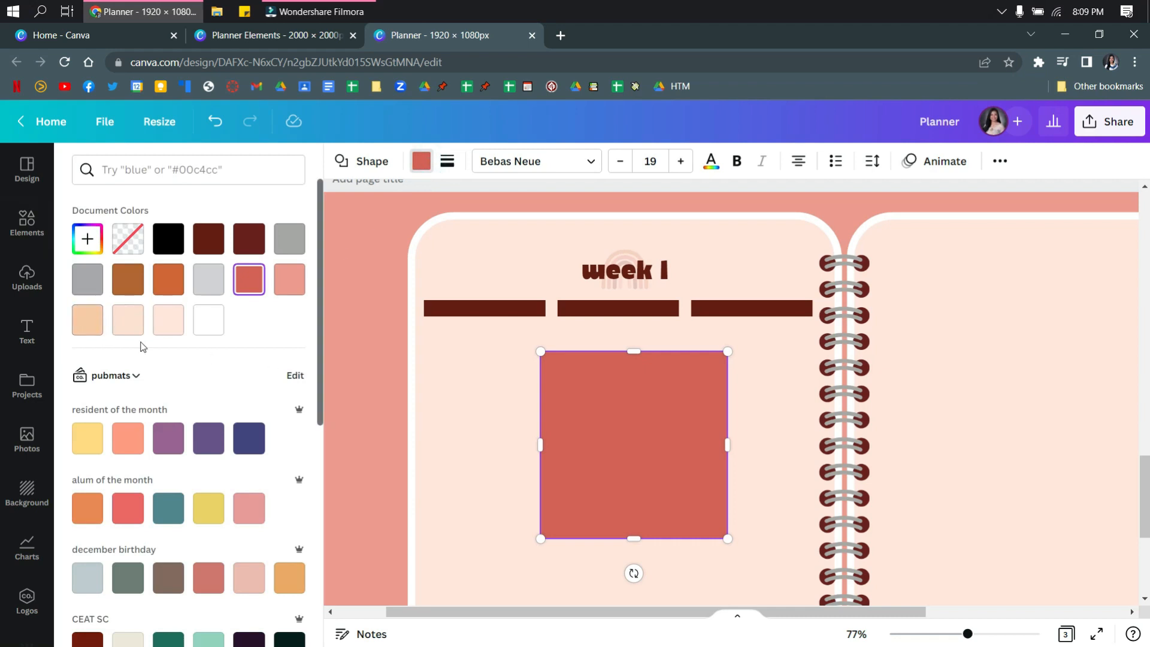
left_click(97, 329)
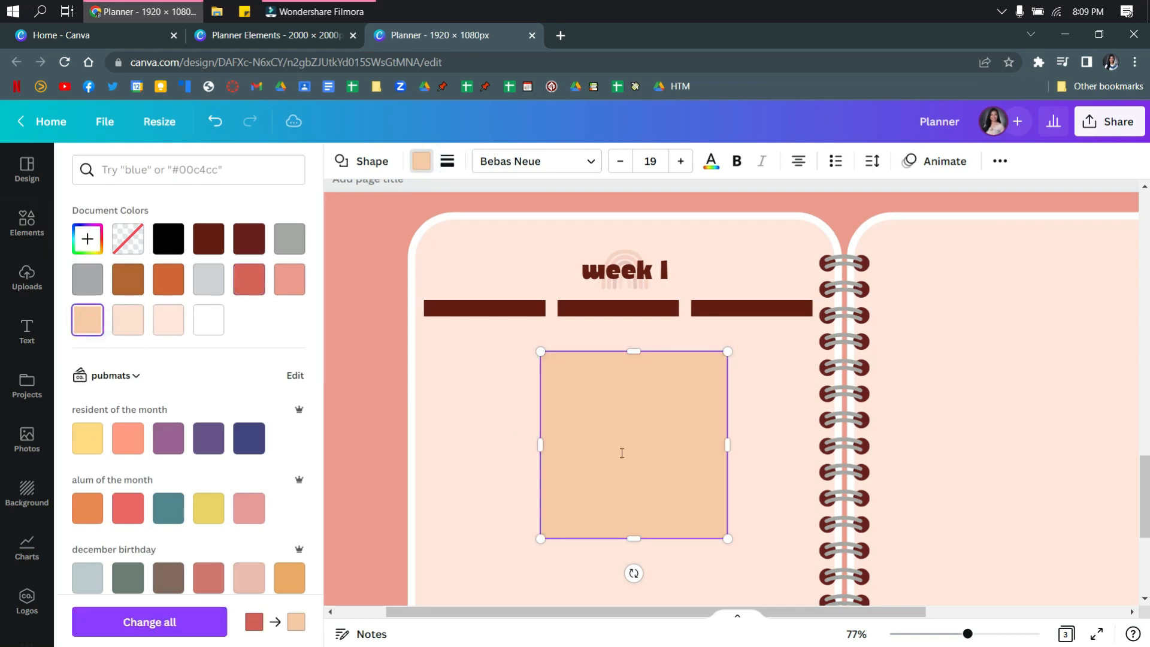
left_click(785, 483)
Fit the peach box directly under the first header bar, matching the bar's width and shortening it to roughly a square
left_click(603, 444)
left_click_drag(603, 444, 496, 411)
left_click_drag(614, 407, 546, 410)
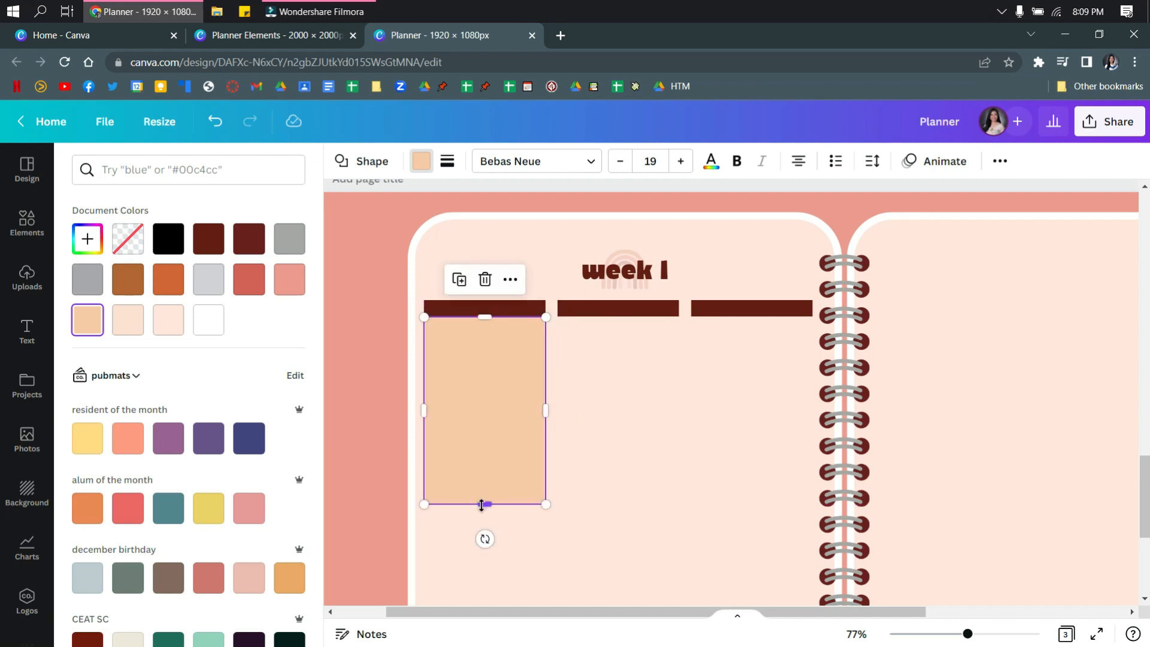
left_click_drag(482, 504, 488, 448)
Duplicate the first header bar with its peach box twice, stacking the copies down the first column with equal gaps
scroll(495, 469, "down", 6, "ctrl")
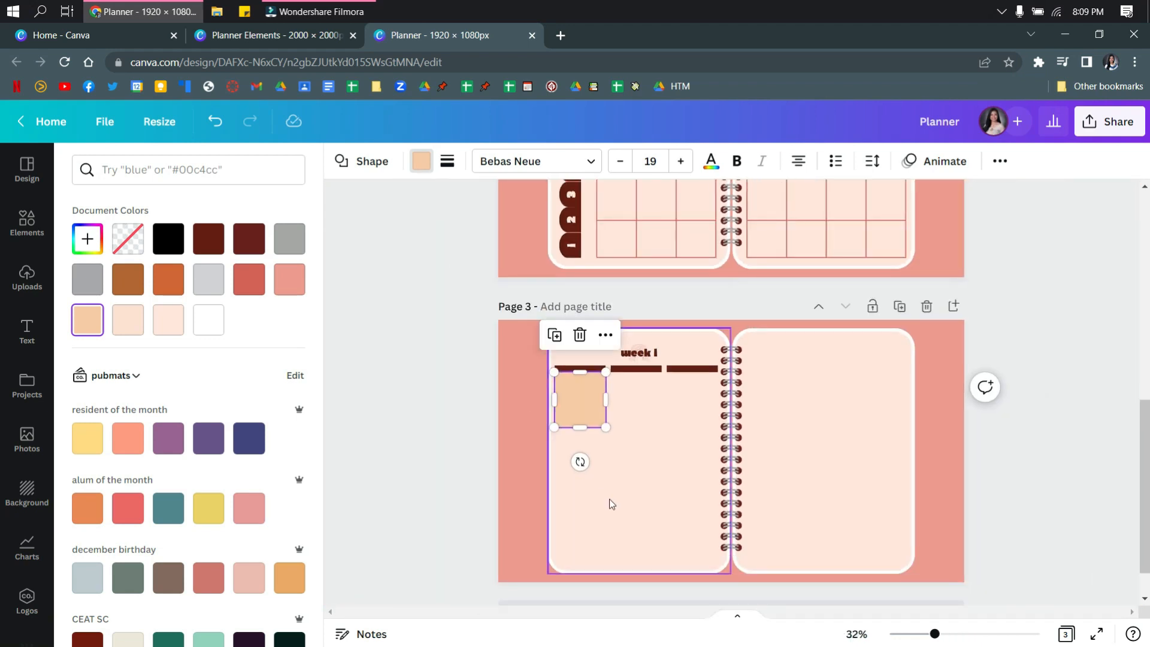
scroll(603, 489, "up", 2, "ctrl")
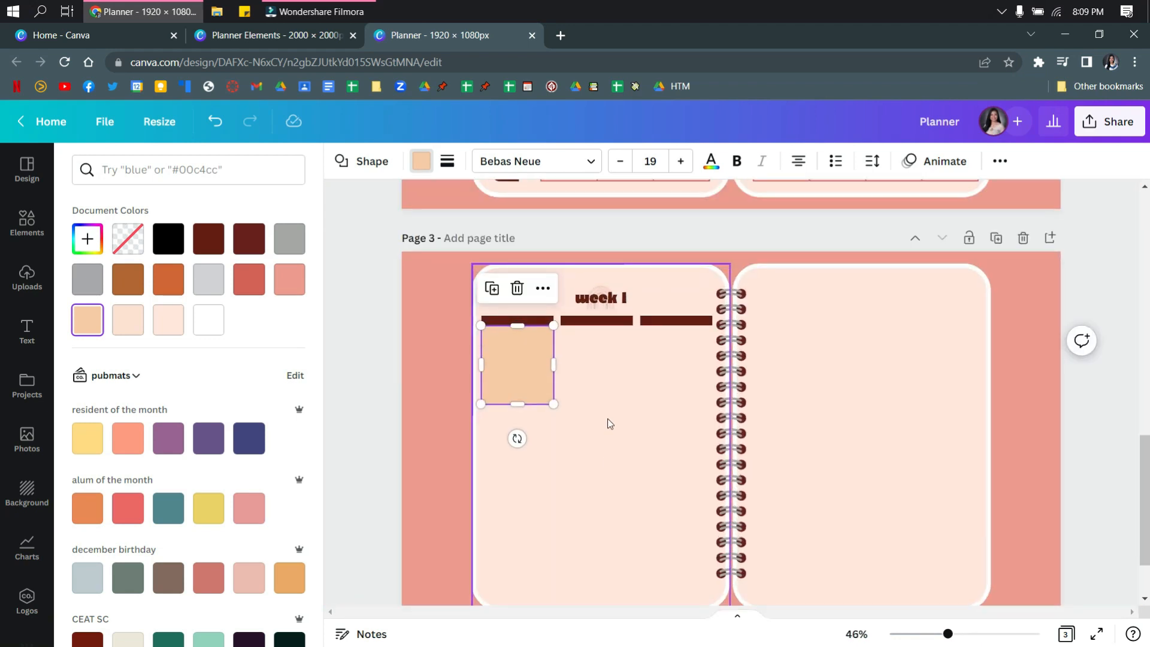
left_click(542, 324)
left_click(546, 351, "shift")
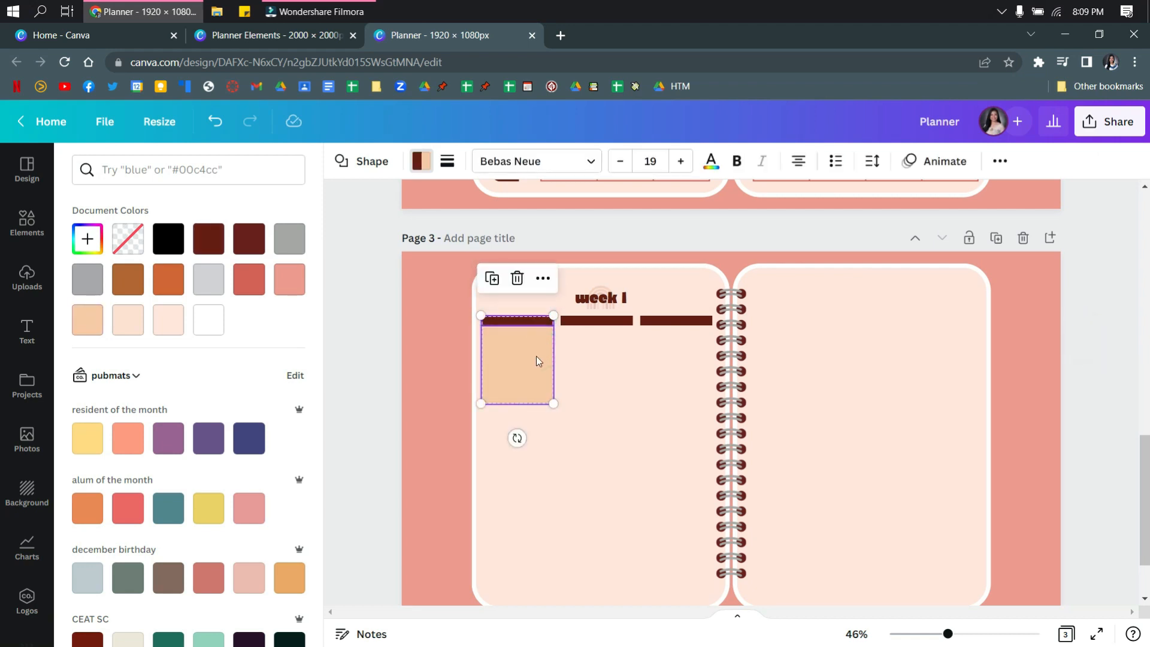
key("ctrl+d")
left_click_drag(534, 357, 523, 448)
scroll(592, 467, "down", 1)
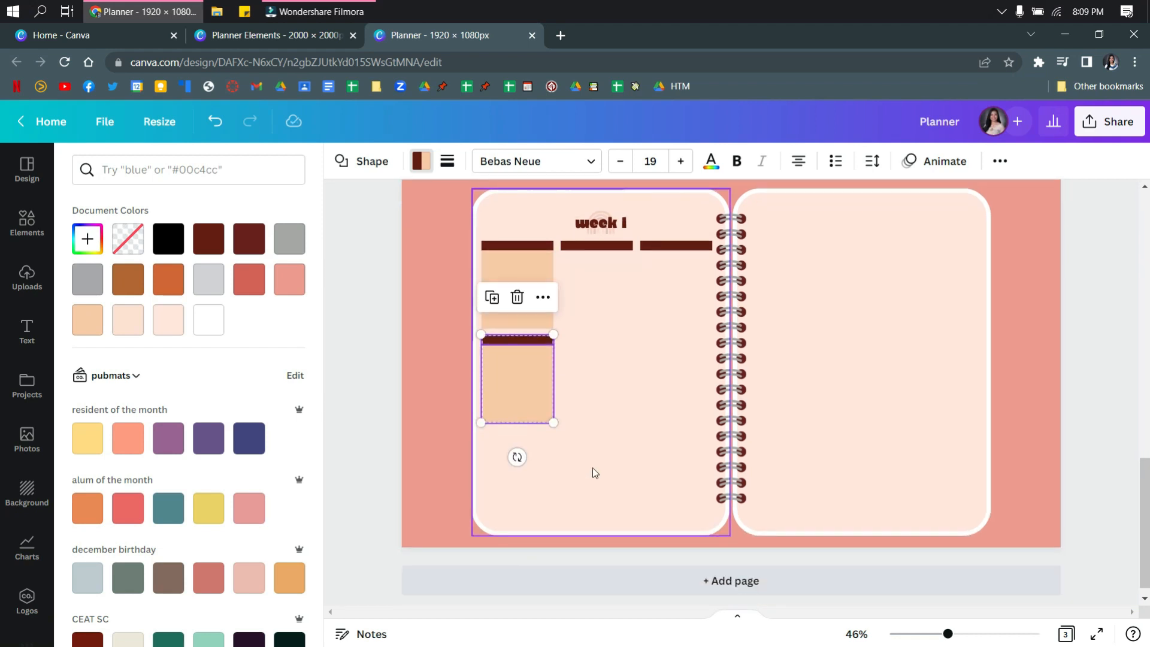
key("ctrl+d")
left_click_drag(526, 338, 532, 474)
left_click(606, 450)
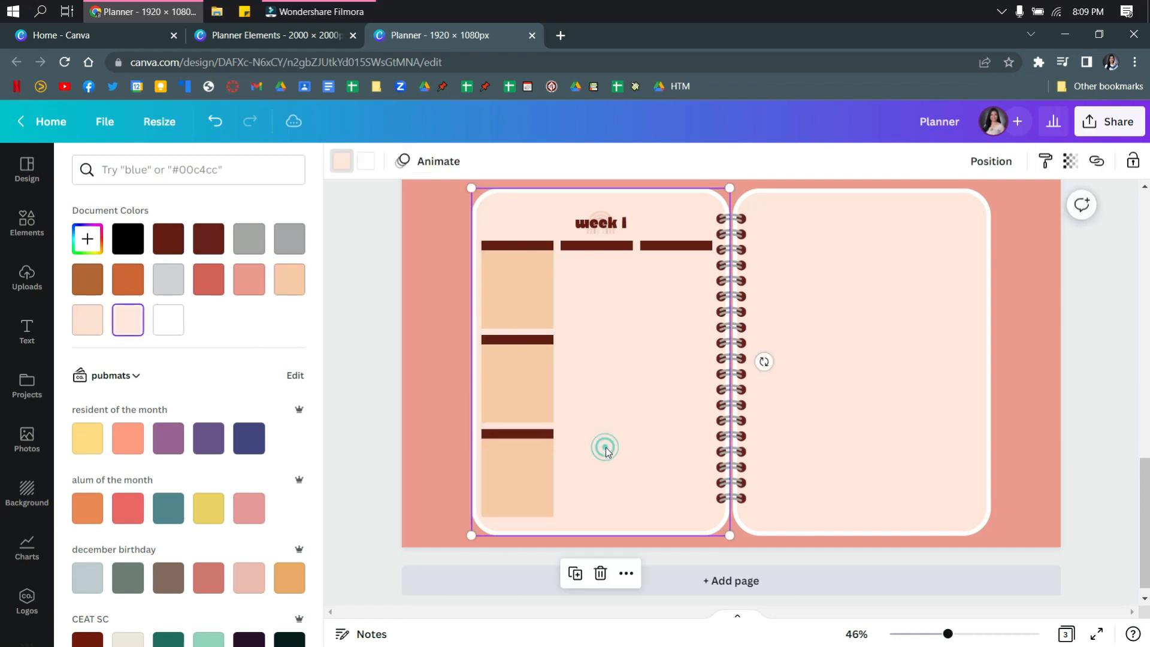
Move the "week 1" title and its rainbow graphic together slightly upward, away from the header bars
left_click(620, 221)
scroll(595, 206, "up", 3)
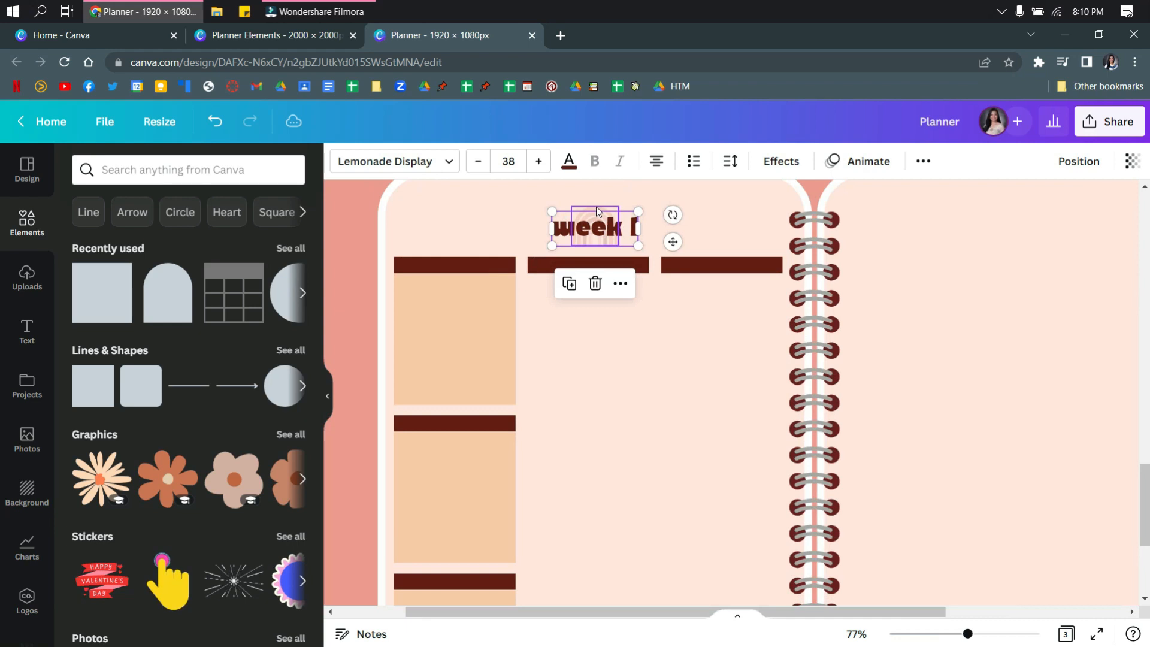
left_click(595, 207, "shift")
left_click_drag(599, 217, 600, 205)
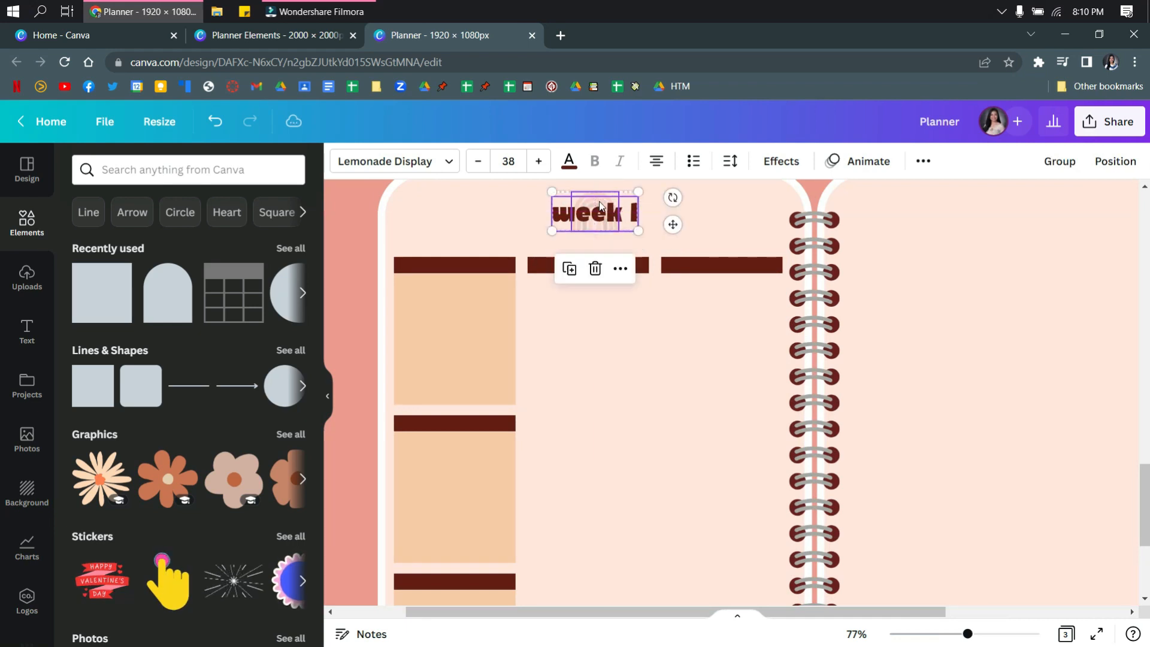
Duplicate the first peach box under the second and third header bars of the top row
scroll(612, 239, "down", 3)
scroll(613, 268, "down", 3)
scroll(601, 288, "up", 3)
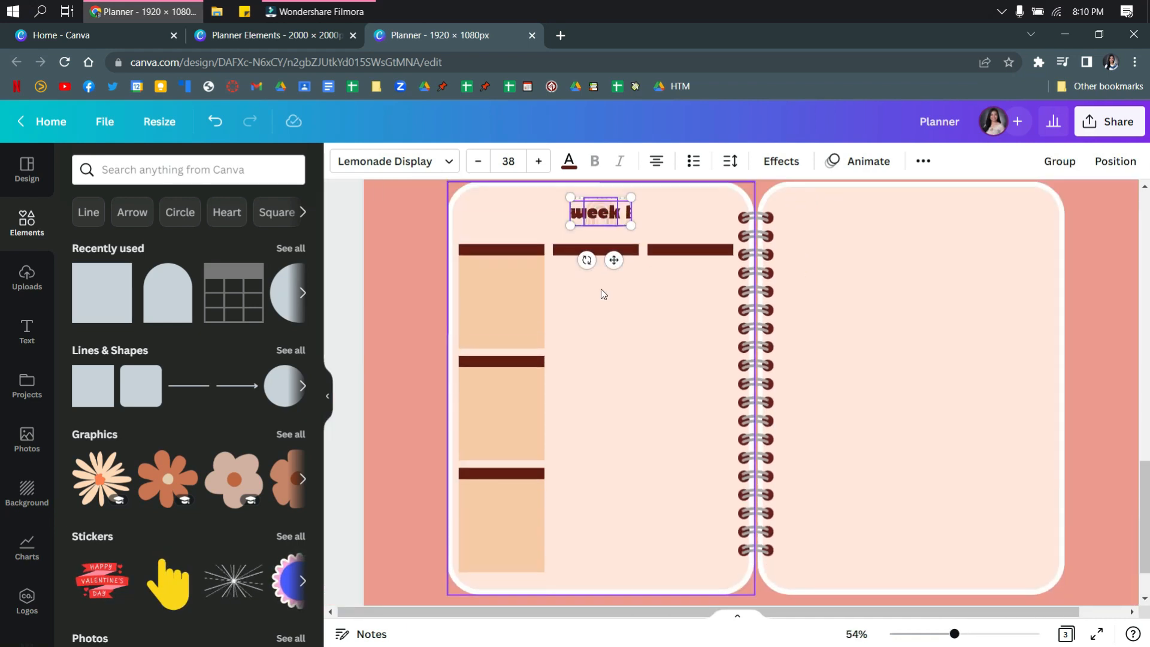
left_click(563, 351)
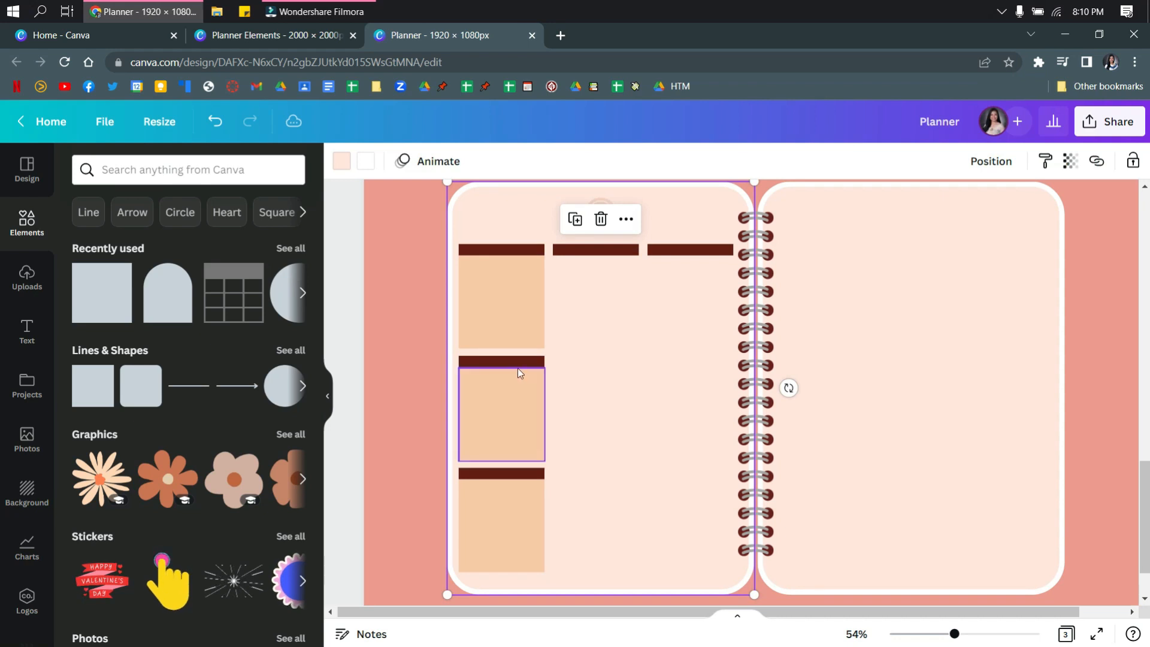
left_click(509, 285)
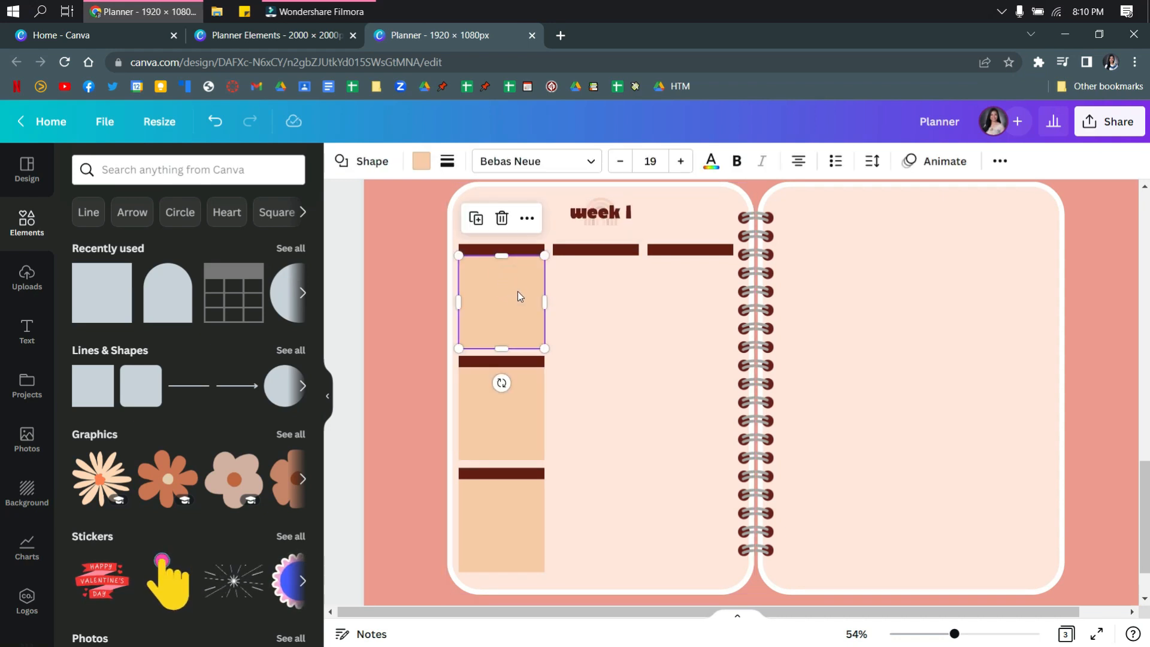
left_click_drag(516, 294, 602, 298)
left_click(654, 315)
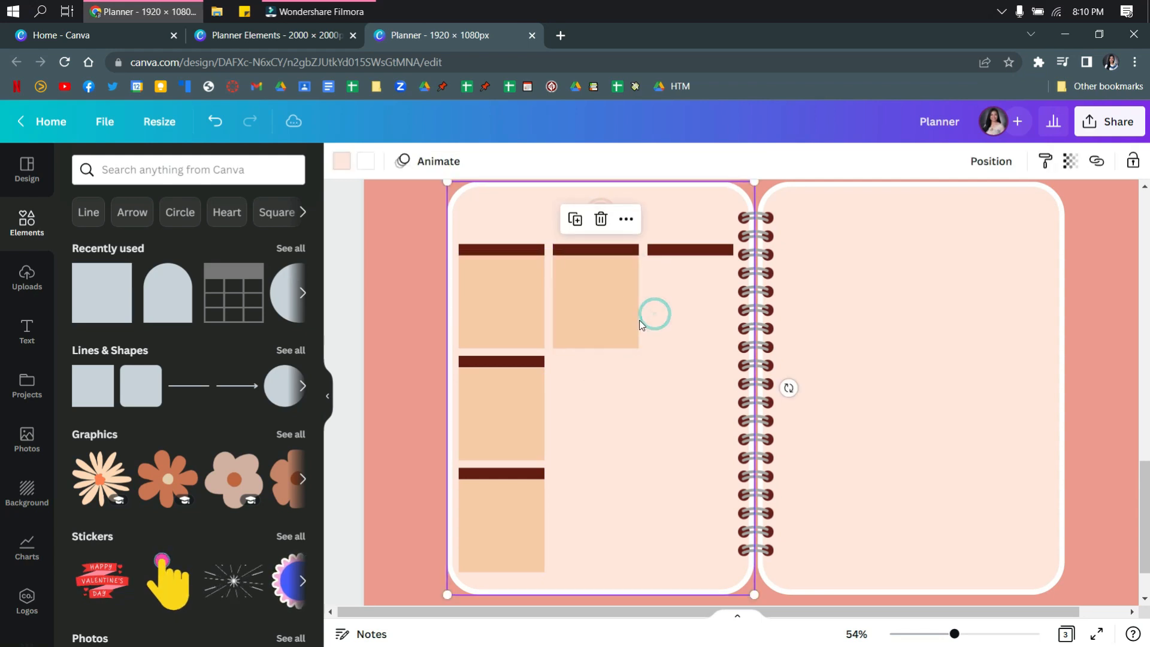
left_click_drag(515, 299, 703, 301)
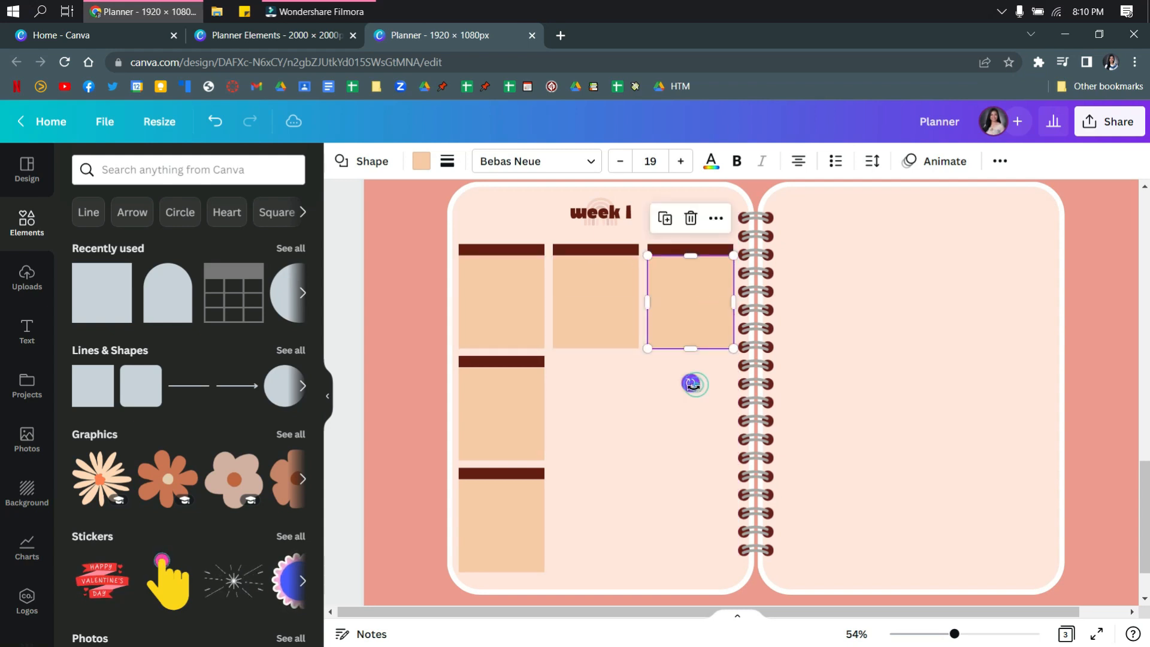
left_click(678, 402)
Duplicate the second-row header bar with its peach box into the second and third columns, aligned in the same row
scroll(495, 397, "up", 3)
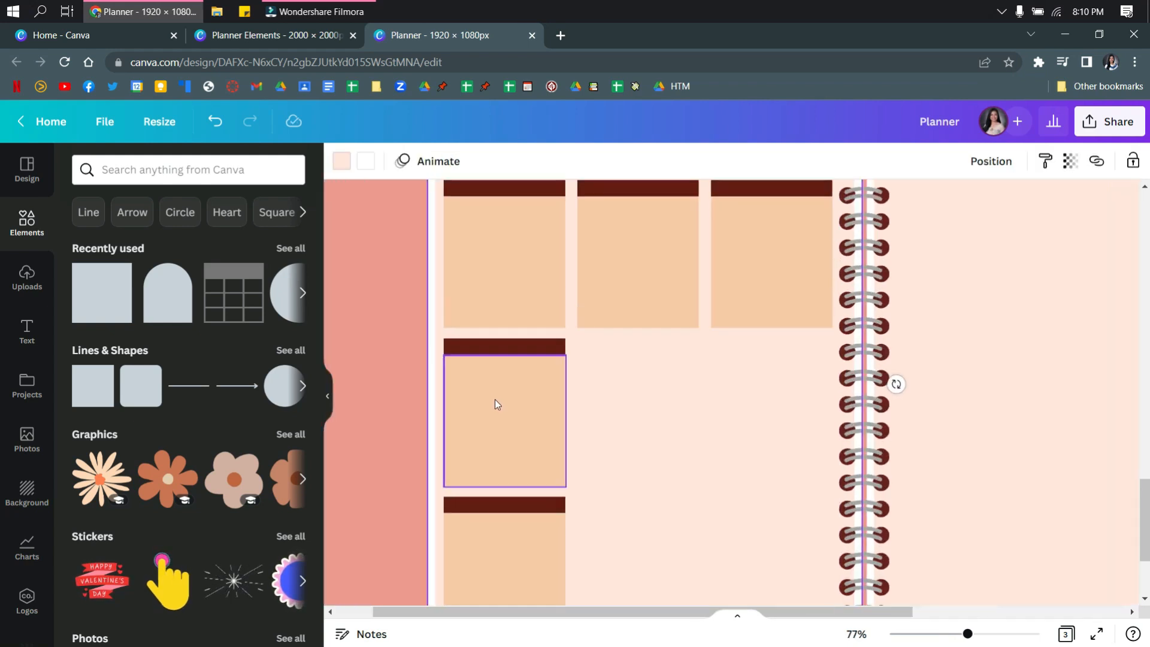
left_click(495, 395)
left_click(509, 336)
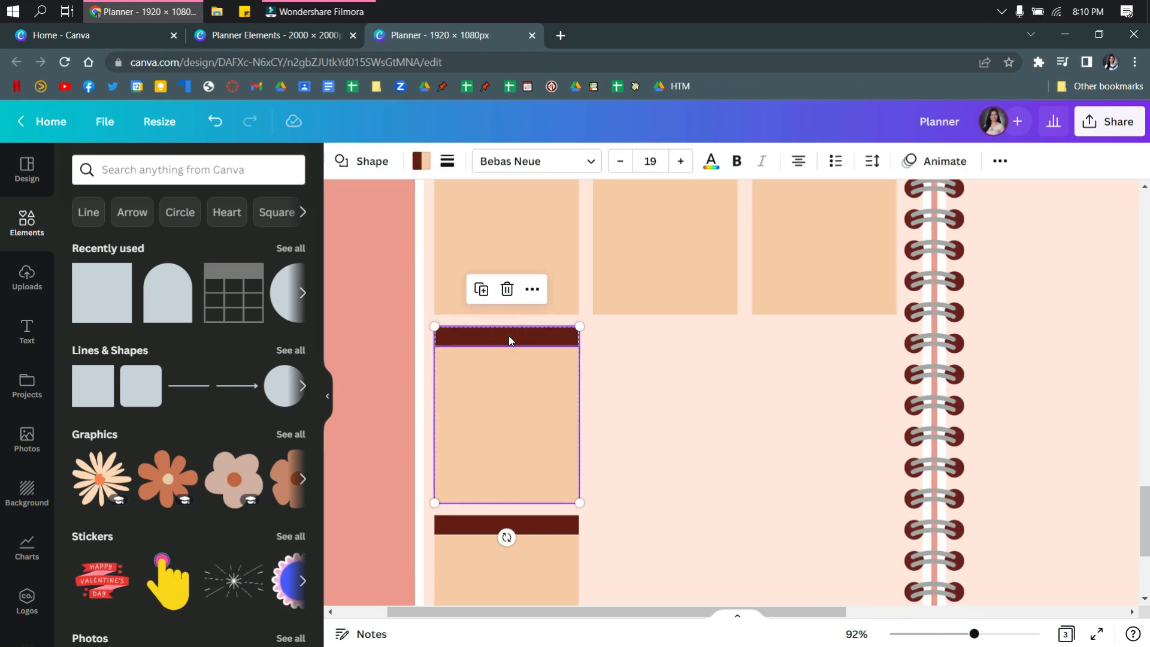
key("ctrl+d")
left_click_drag(530, 398, 674, 382)
key("ctrl+v")
left_click_drag(549, 406, 853, 394)
scroll(681, 425, "down", 4)
scroll(651, 434, "up", 3)
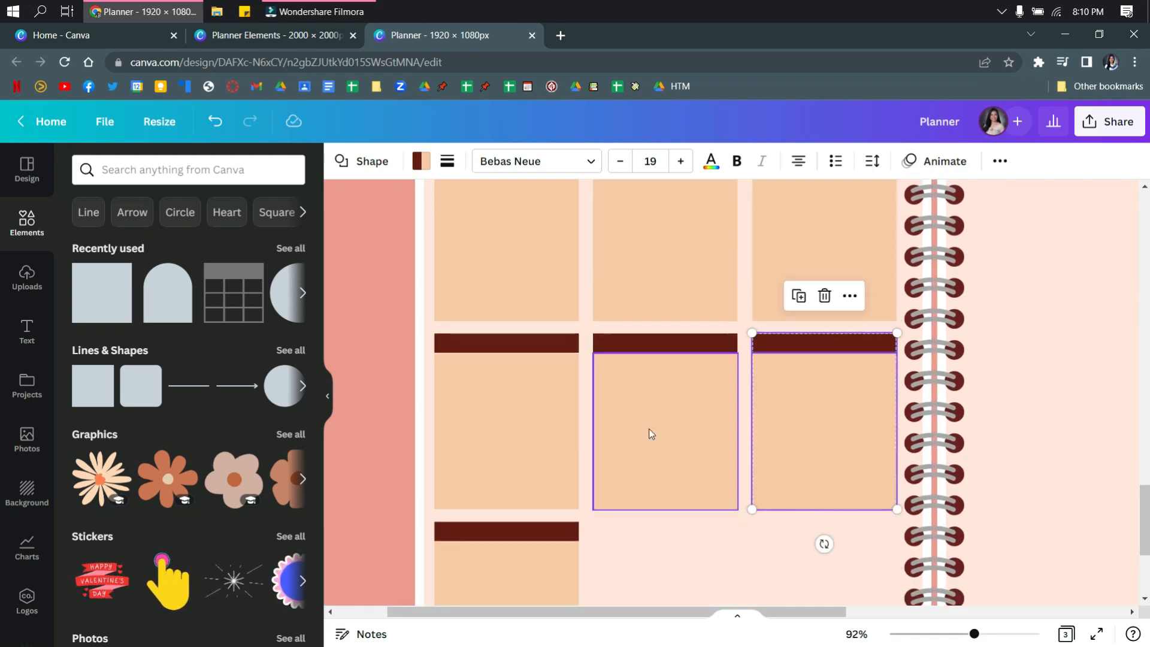
scroll(651, 434, "down", 1)
scroll(537, 252, "up", 1)
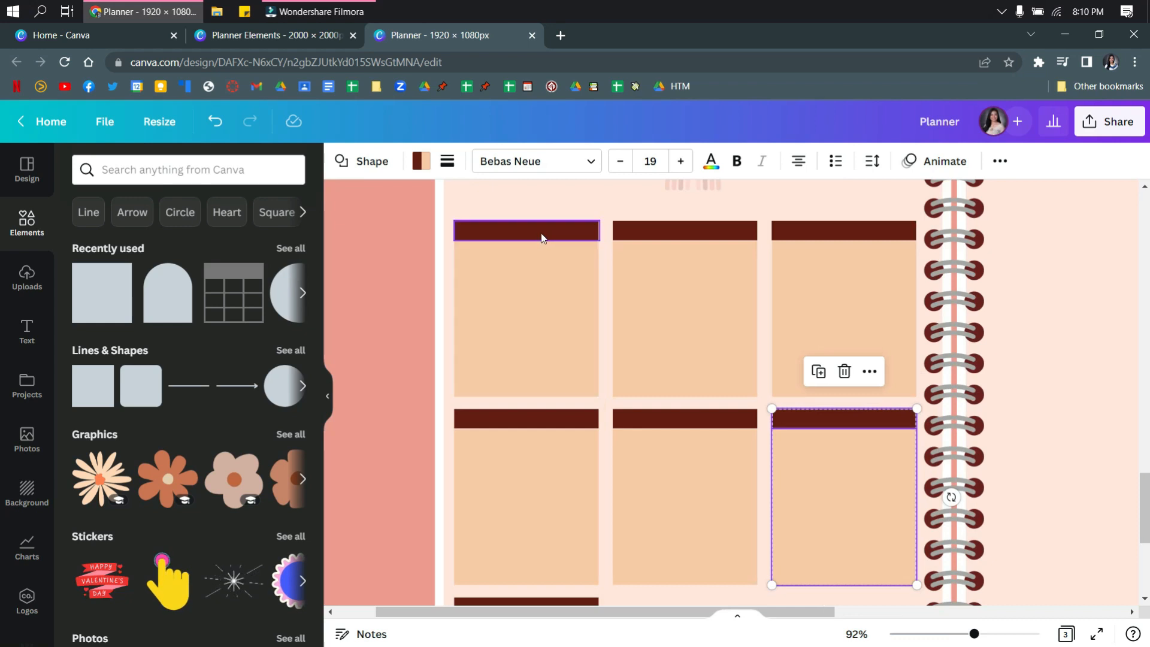
left_click(537, 230)
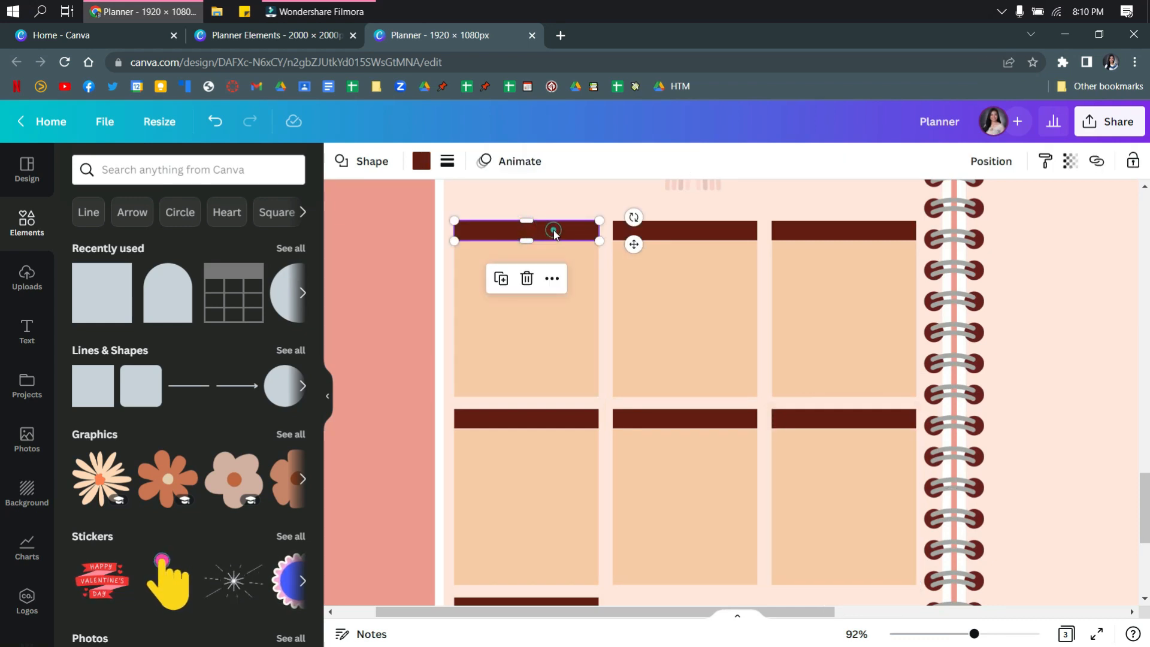
right_click(554, 230)
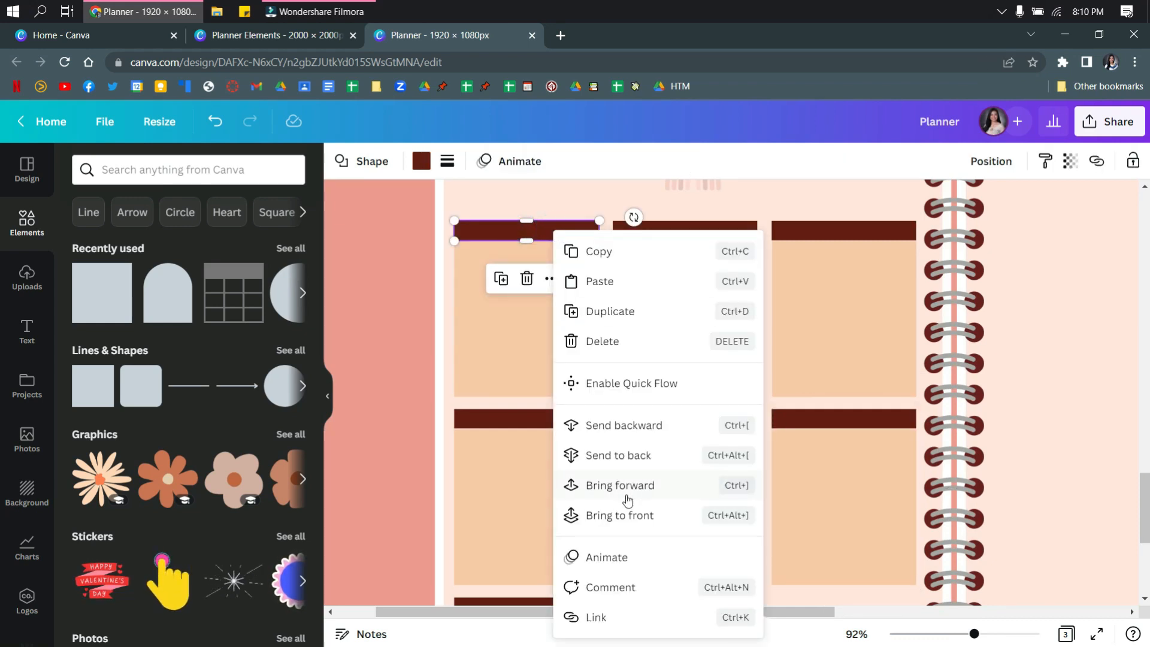
left_click(527, 361)
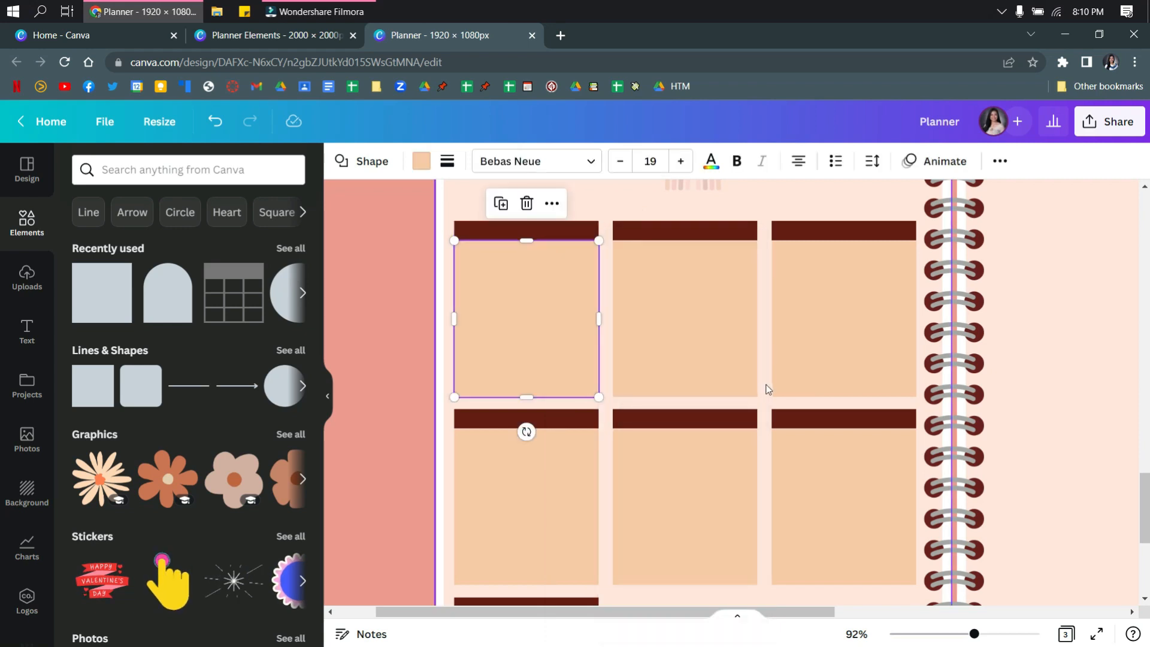
left_click(566, 231)
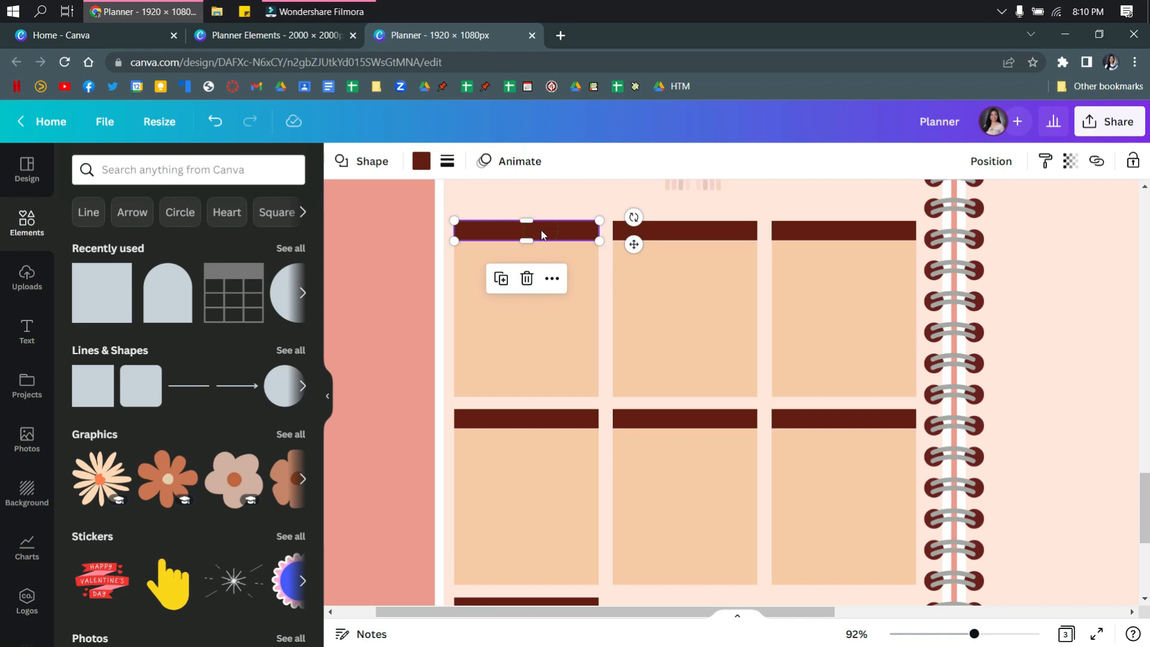
key("ctrl+v")
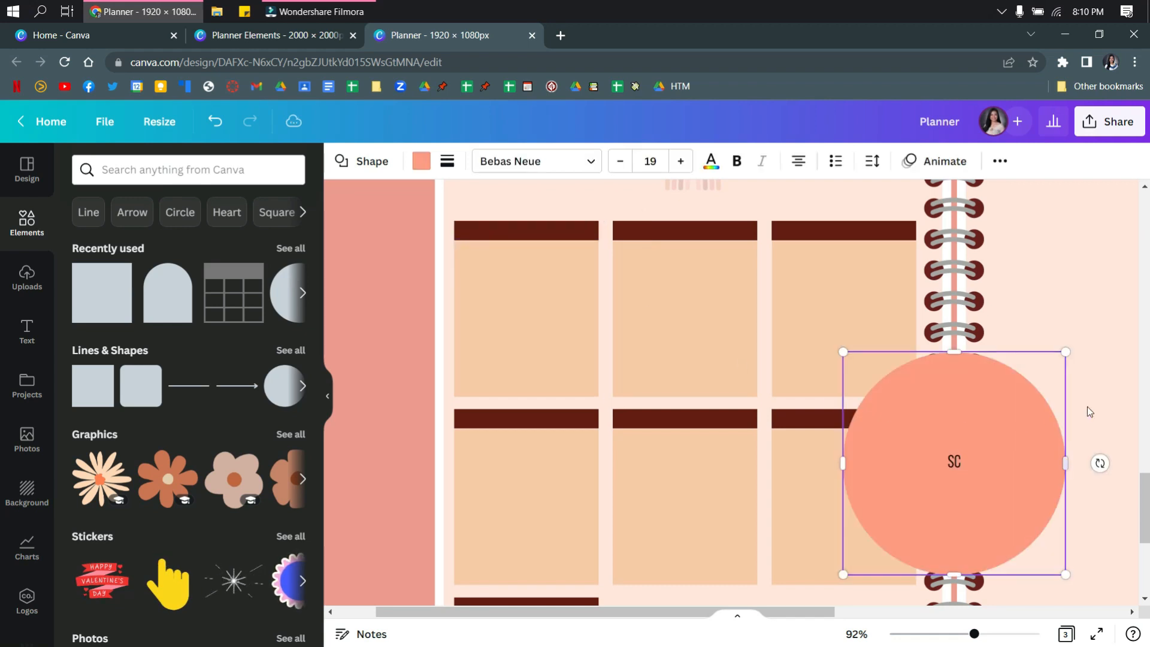
key("Delete")
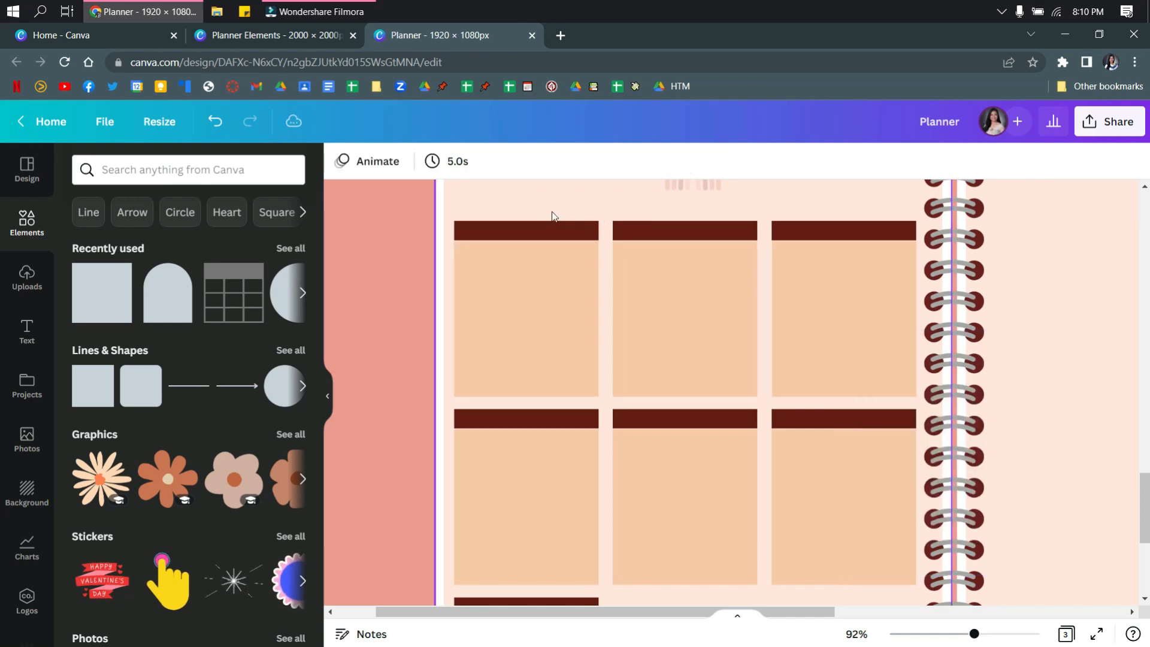
left_click(537, 230)
key("ctrl+v")
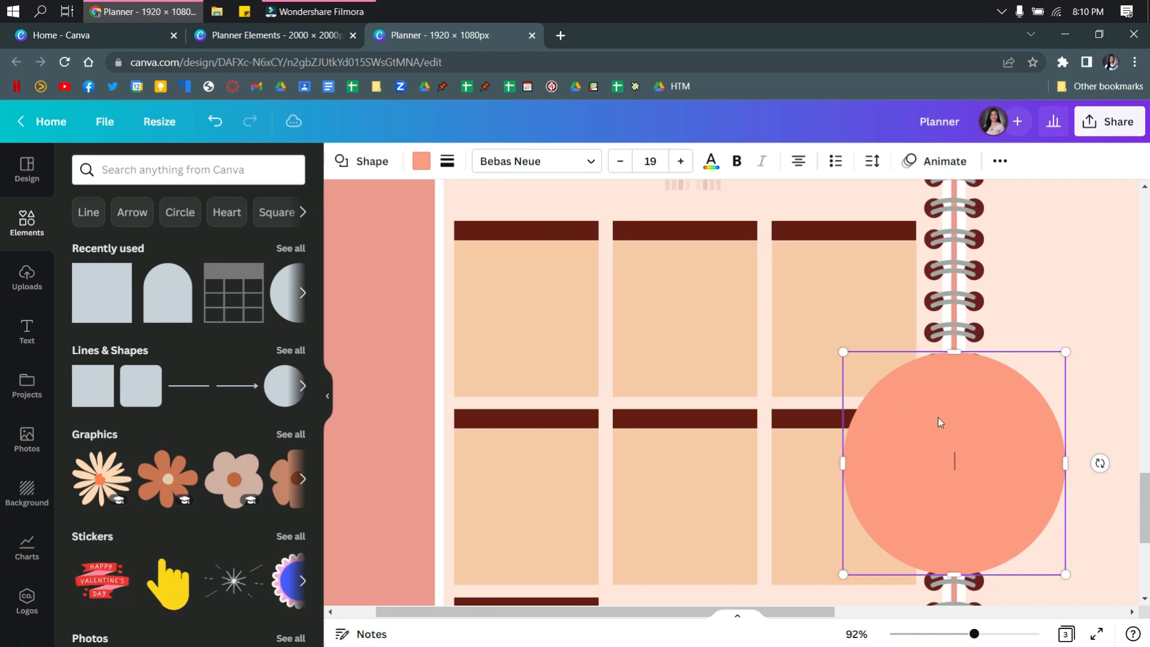
key("Delete")
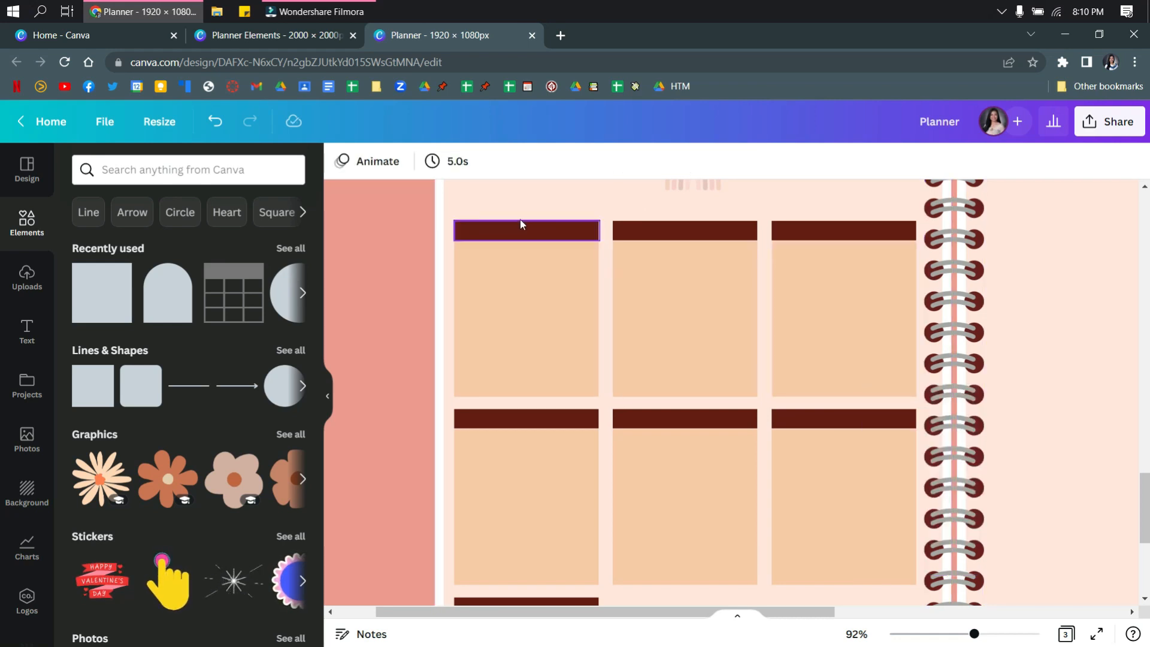
left_click(526, 226)
left_click(527, 232)
right_click(527, 231)
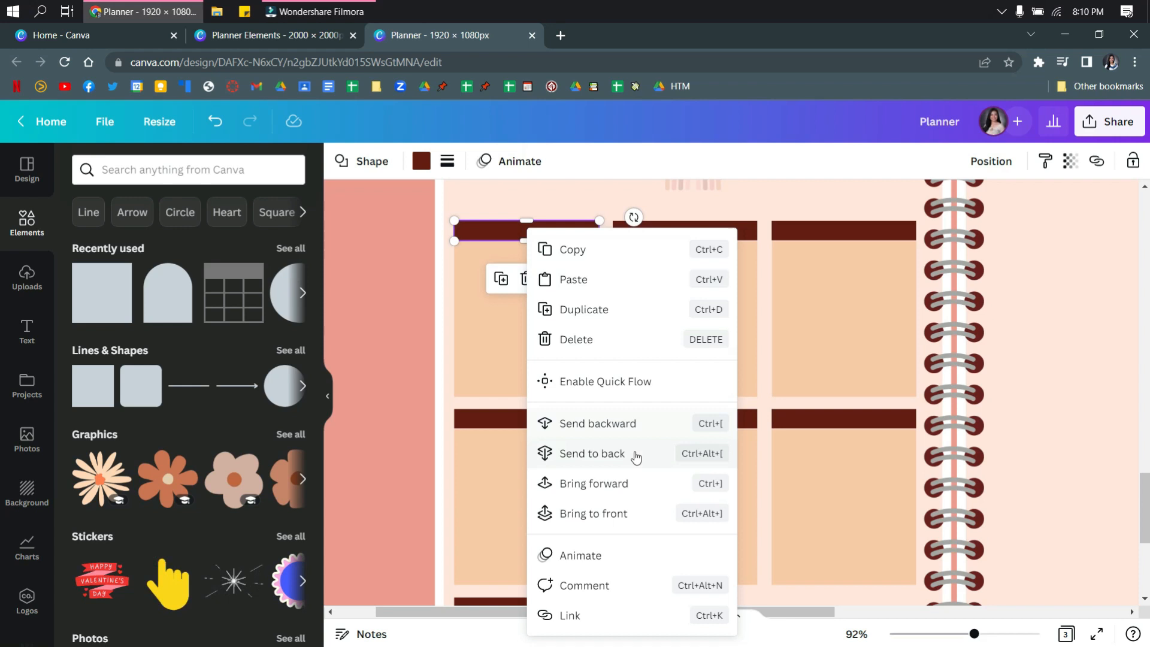
left_click(479, 230)
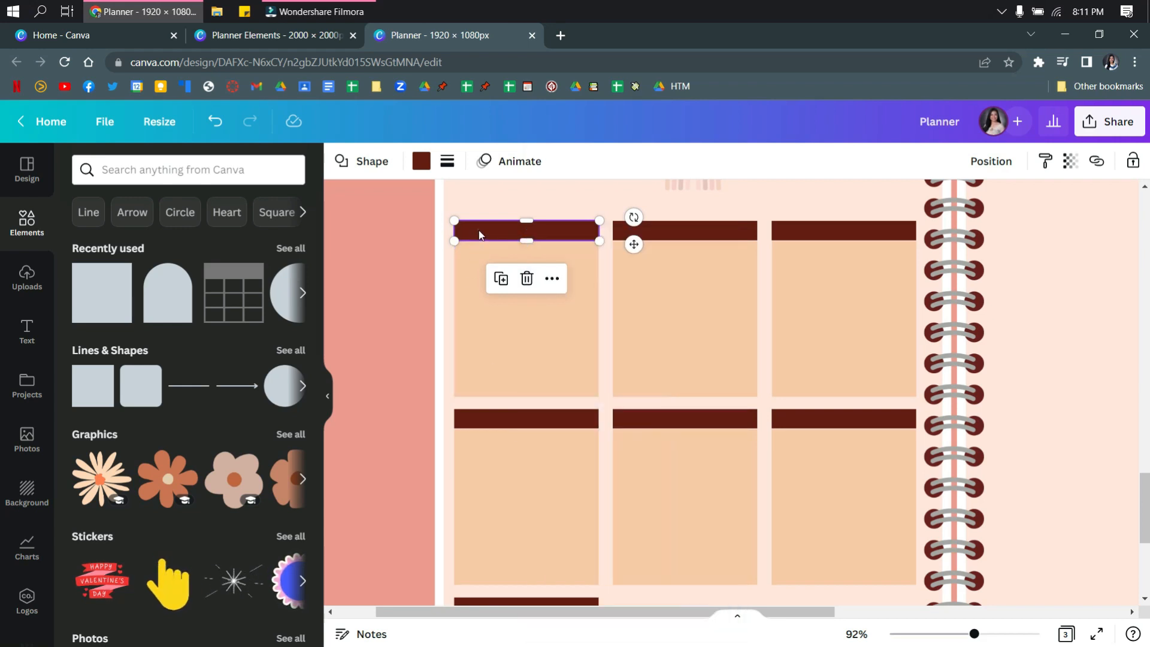
Extend the three top-row header bars upward to a height of about 37
left_click(539, 339)
left_click(541, 341)
left_click(546, 232)
left_click_drag(527, 221, 533, 214)
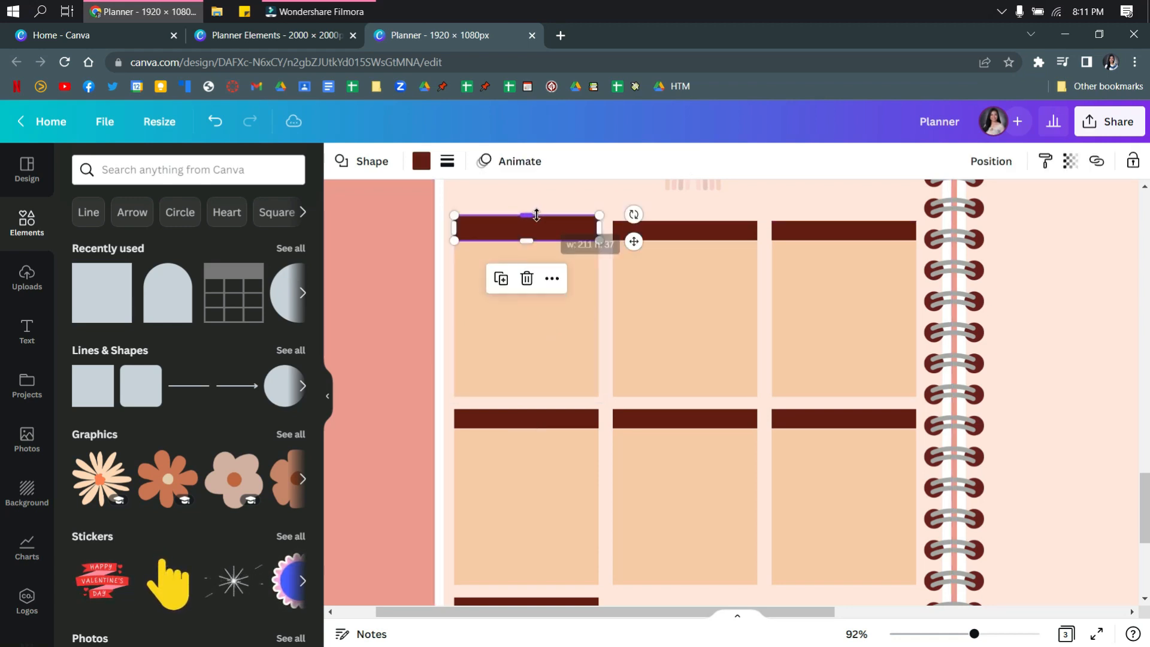
left_click(538, 227)
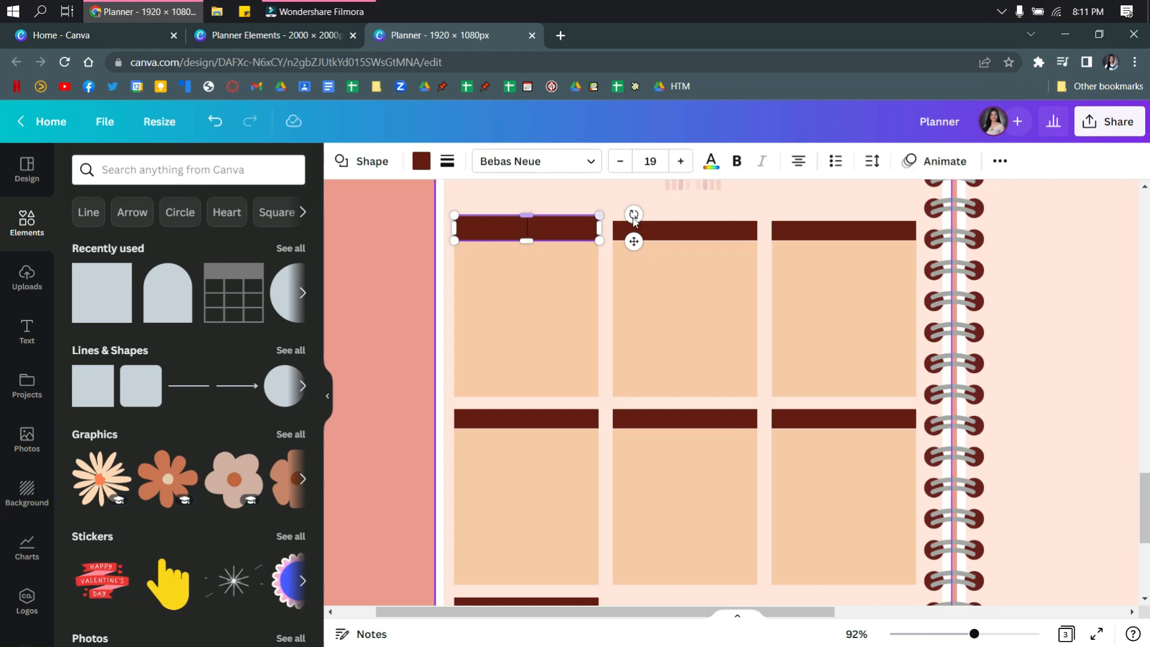
left_click(662, 232)
left_click_drag(686, 224, 686, 219)
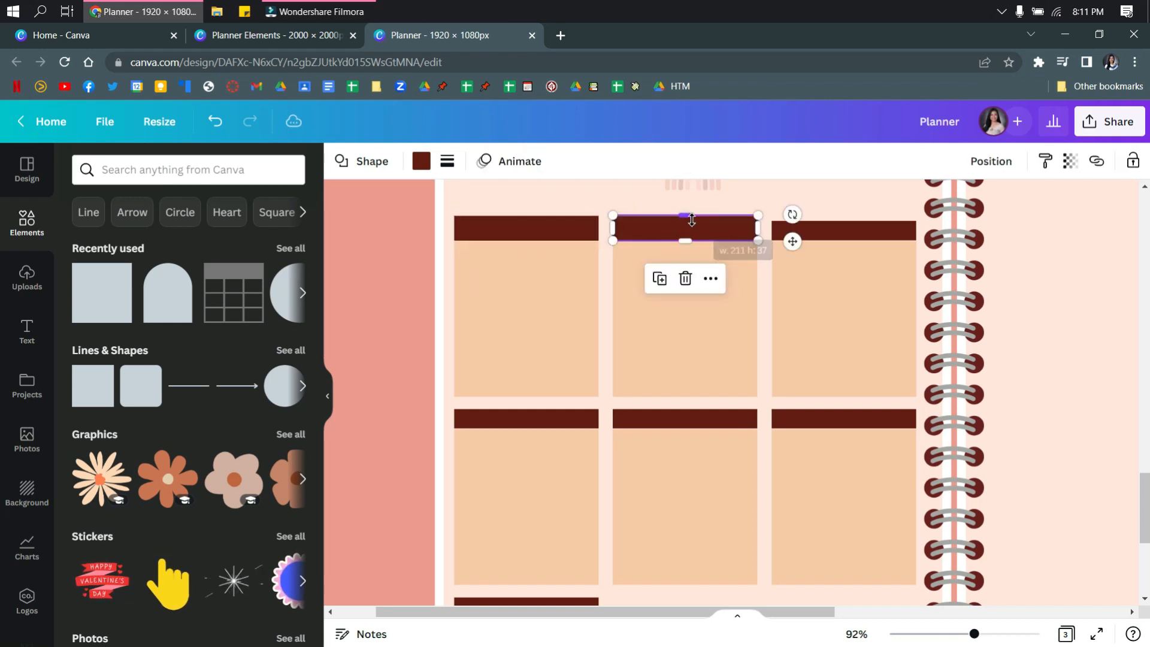
left_click(796, 234)
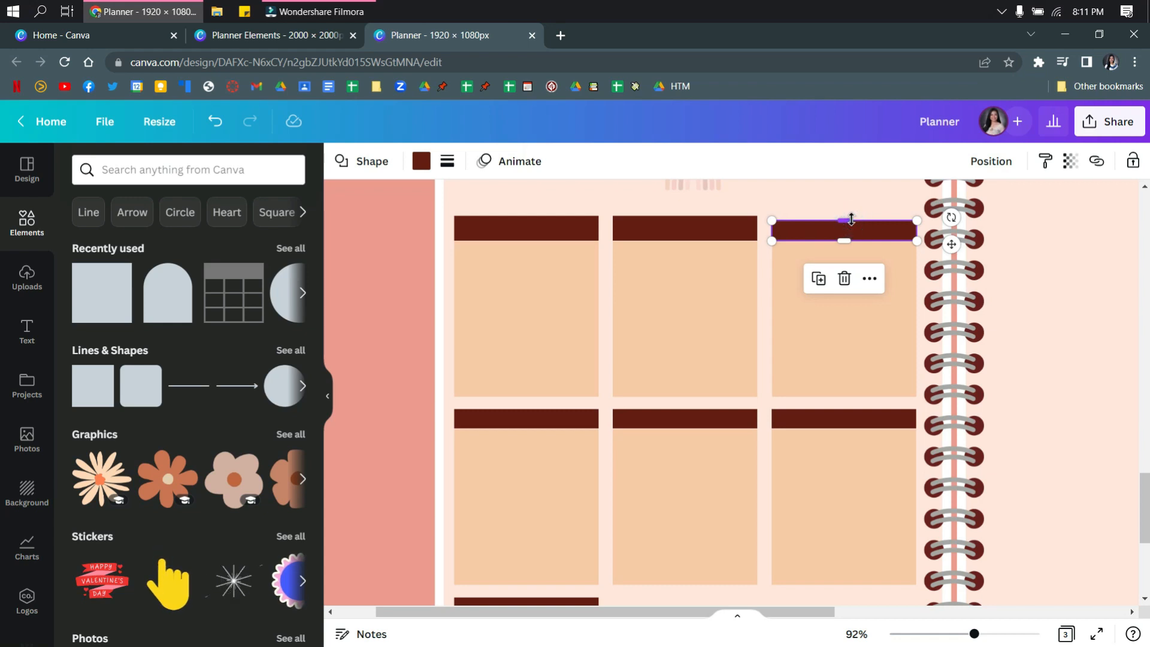
left_click_drag(841, 221, 841, 215)
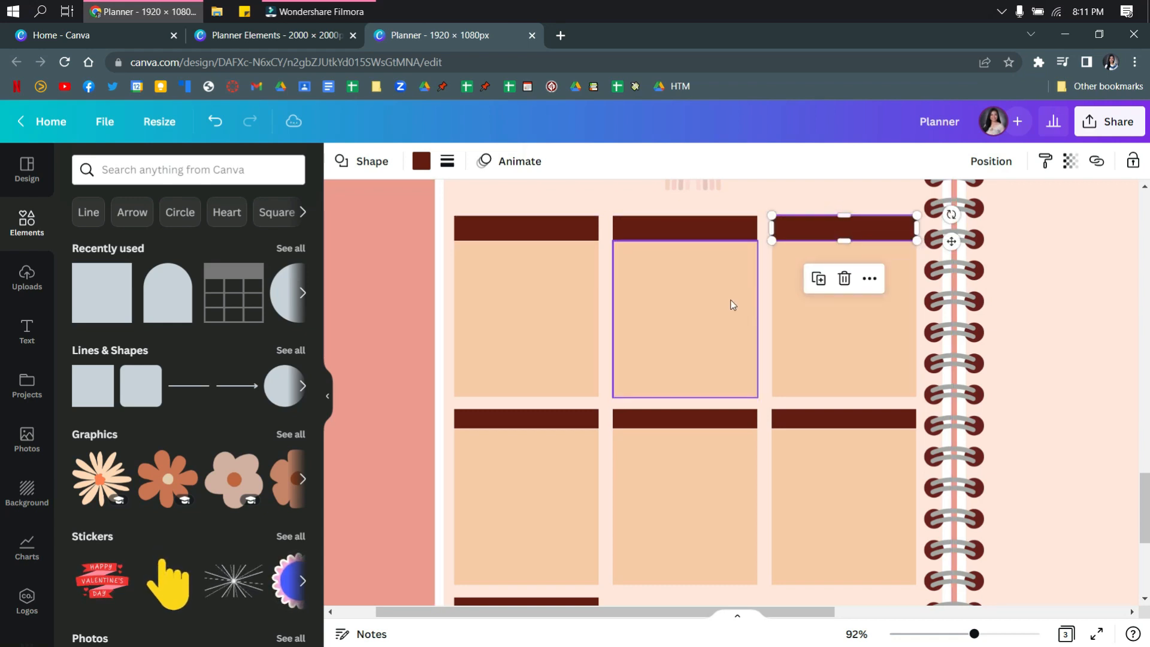
Undo the height changes of the top-row header bars and delete the salmon circle over the binding
left_click(548, 235, "shift")
left_click(560, 276, "shift")
left_click(702, 286, "shift")
left_click(842, 294, "shift")
left_click(841, 236, "shift")
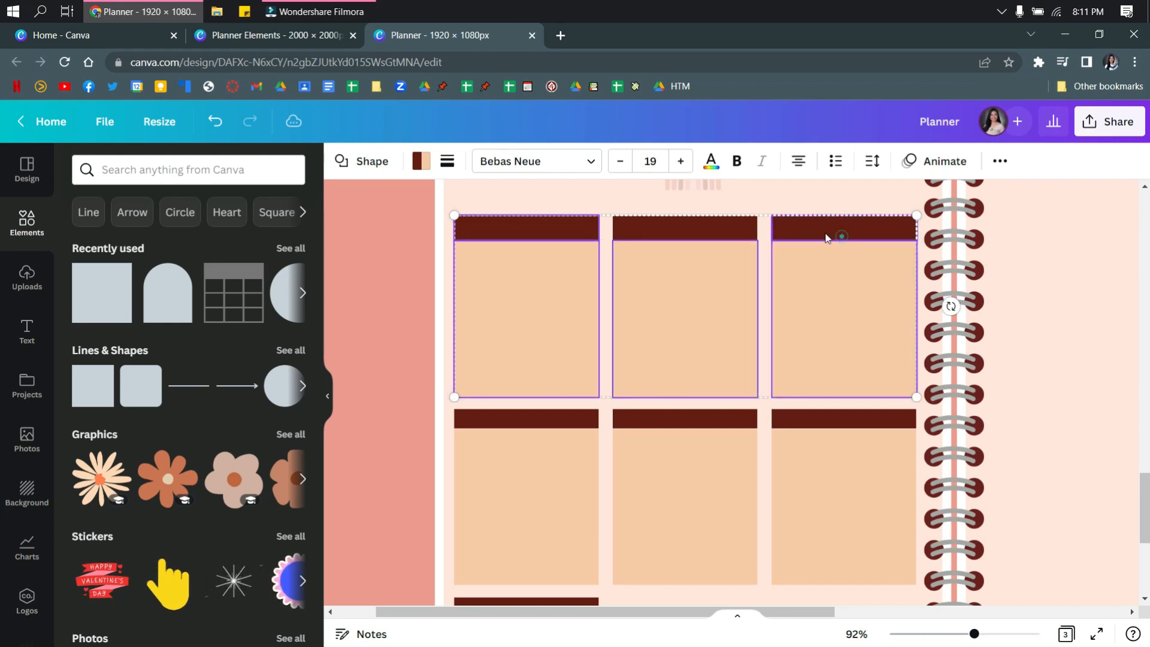
left_click(693, 213, "shift")
left_click(692, 226, "shift")
key("ctrl+z")
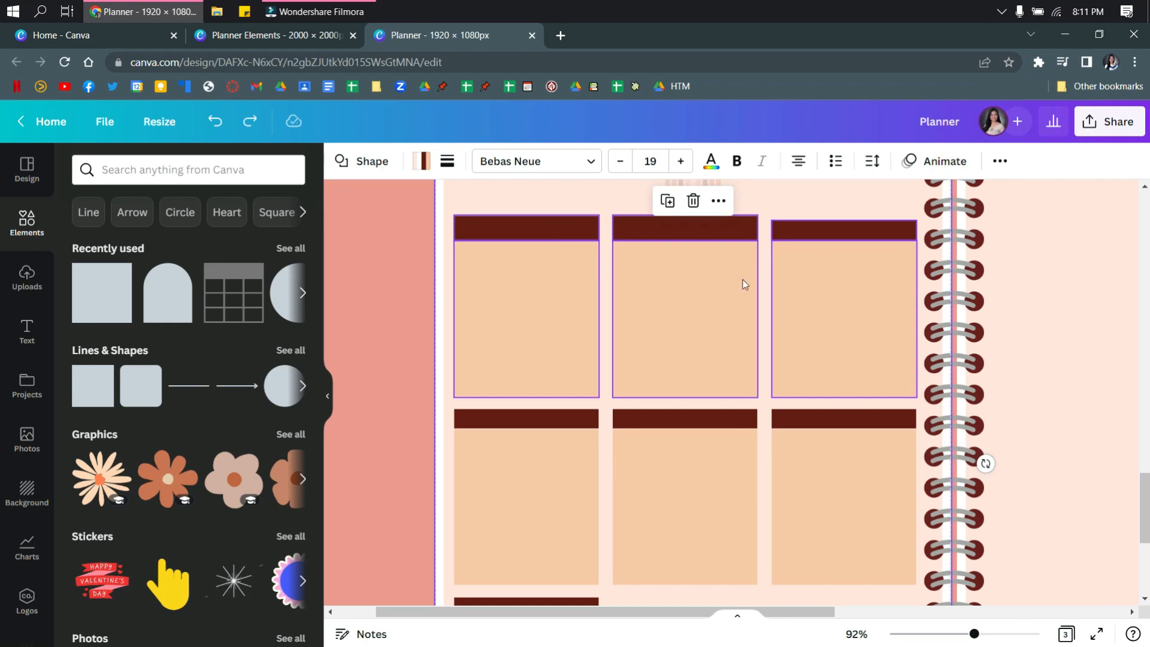
key("ctrl+z")
key("ctrl+z")
key("ctrl+z")
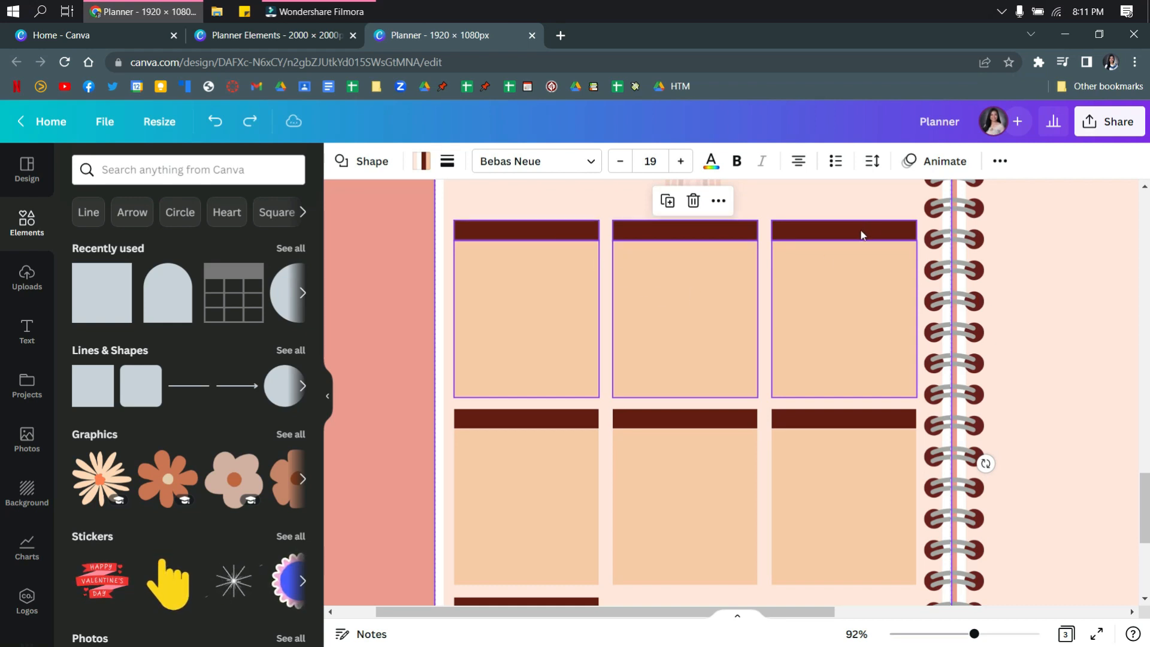
left_click(1051, 426)
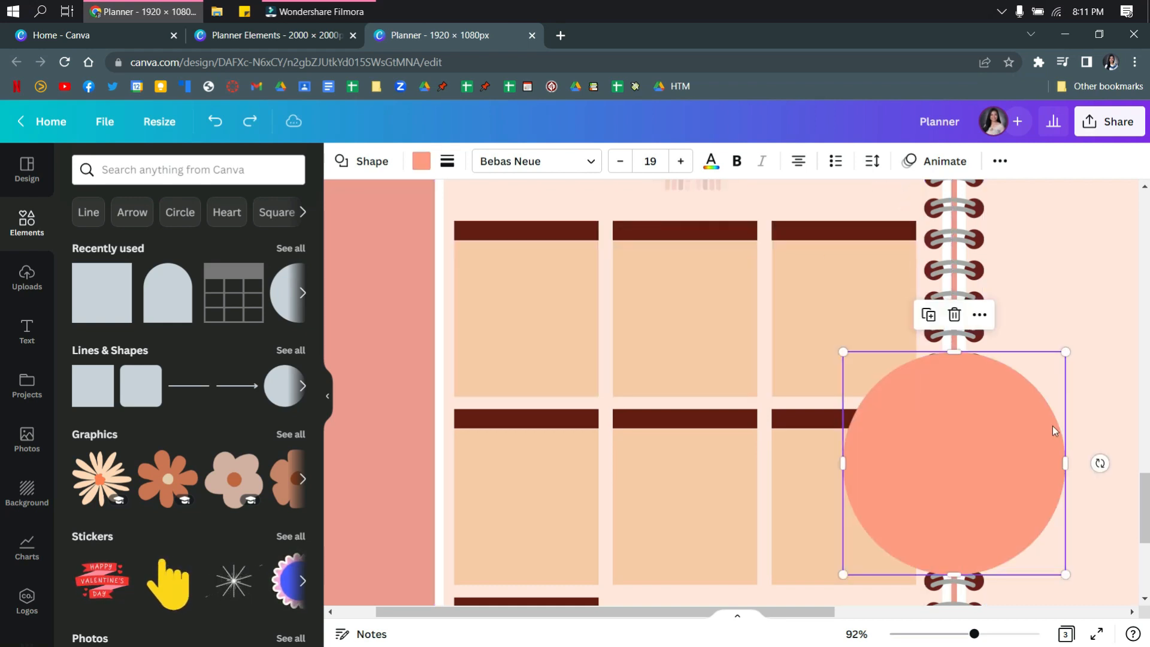
key("Delete")
Make the three top-row header bars equally taller by raising their upper edges slightly
left_click(571, 234)
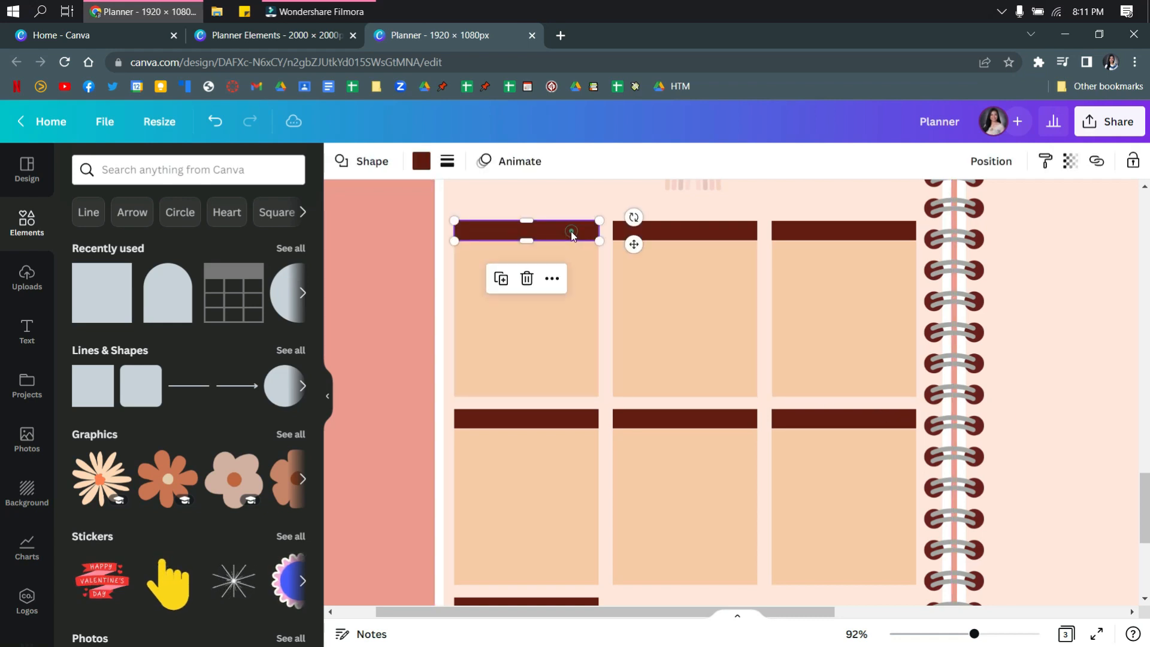
left_click_drag(528, 221, 528, 215)
double_click(544, 225)
left_click(700, 275)
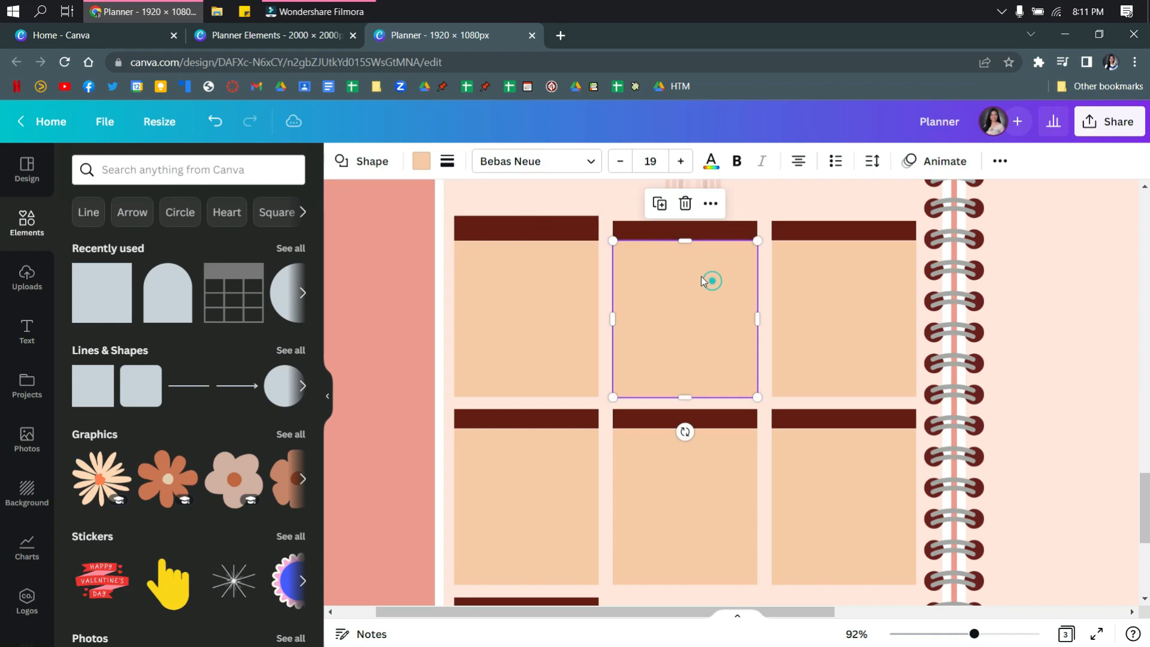
left_click(687, 226)
left_click_drag(693, 216, 693, 211)
left_click(845, 231)
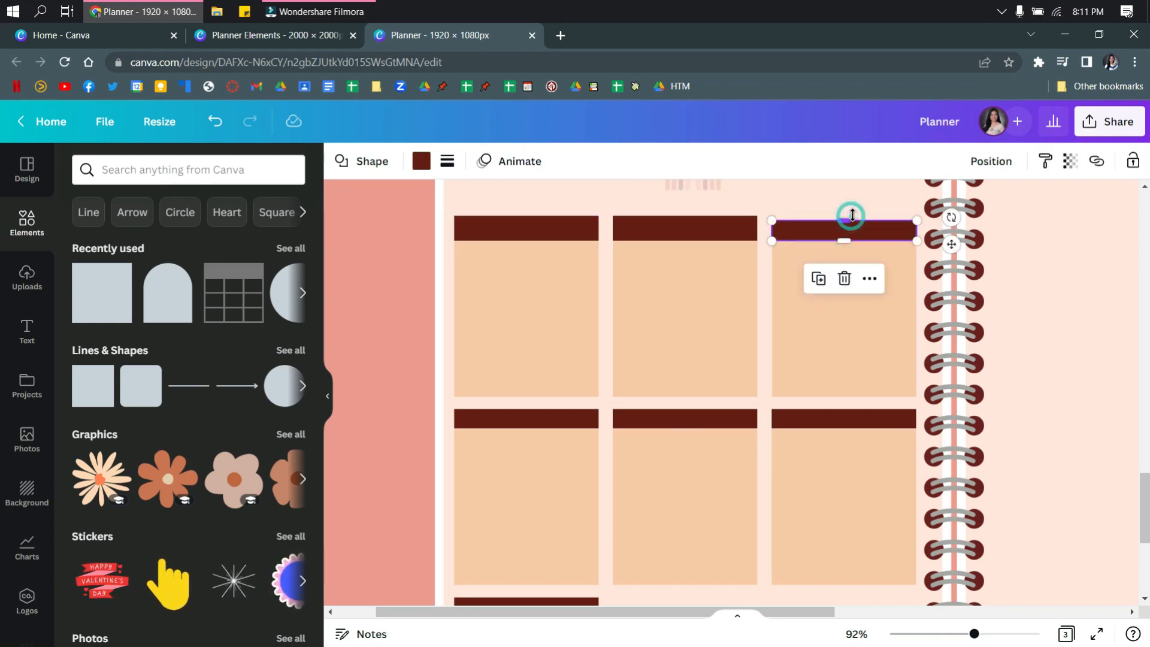
left_click_drag(852, 214, 853, 210)
Move all three top-row header bars and their peach boxes together slightly upward, widening the gap above the second row
left_click(882, 328)
left_click(818, 225)
left_click(692, 311, "shift")
left_click(695, 227, "shift")
left_click(534, 285, "shift")
left_click(538, 230, "shift")
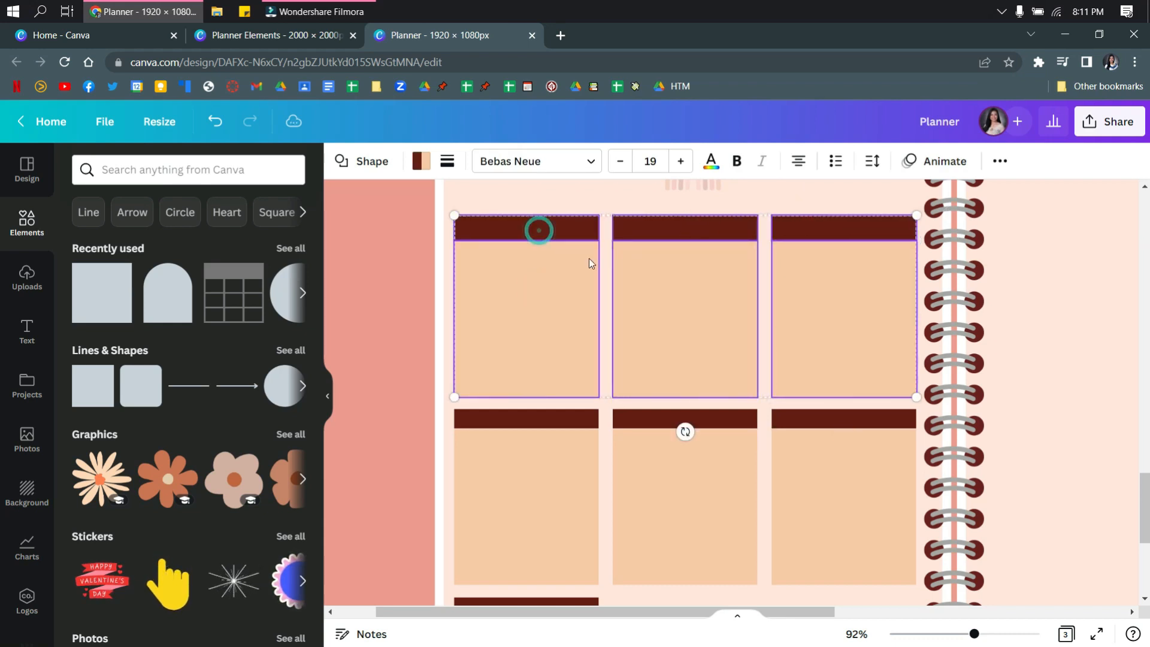
key("Up")
key("Up")
key("Up")
key("Up")
key("Up")
key("Up")
key("Up")
key("Up")
key("Up")
key("Up")
key("Up")
key("Up")
key("Up")
key("Up")
key("Up")
key("Up")
key("Up")
key("Up")
key("Up")
key("Up")
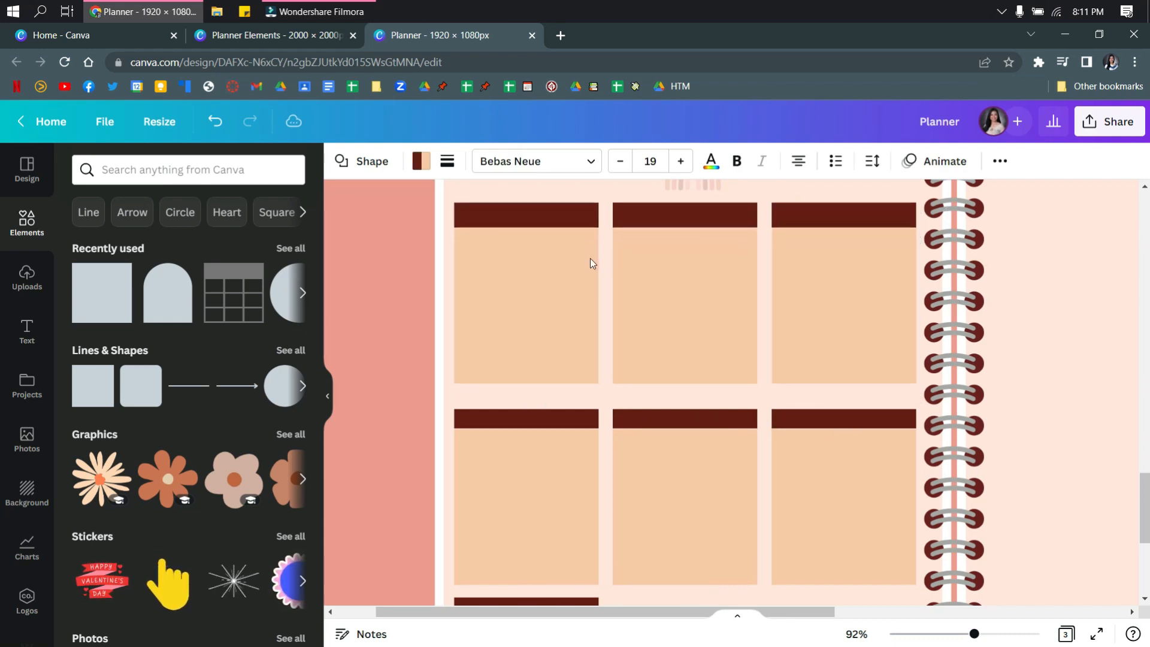
Make the three second-row header bars taller by raising their upper edges to match the top-row bars
left_click(587, 470)
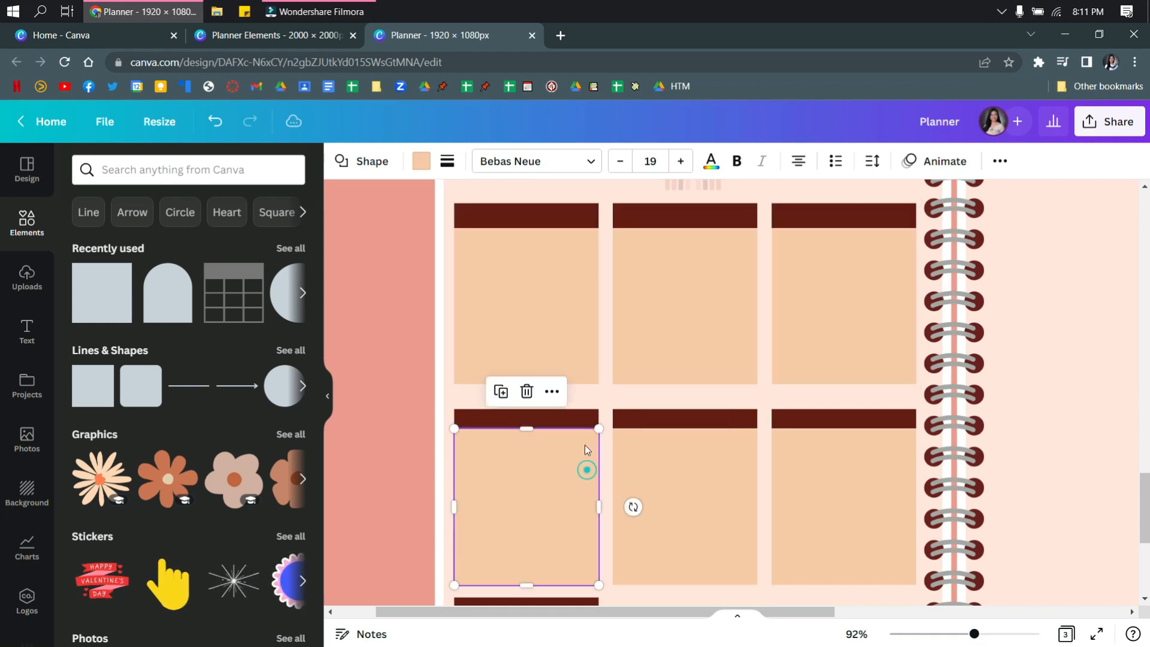
left_click(570, 422)
left_click_drag(525, 410, 529, 401)
left_click(548, 415)
left_click(663, 409)
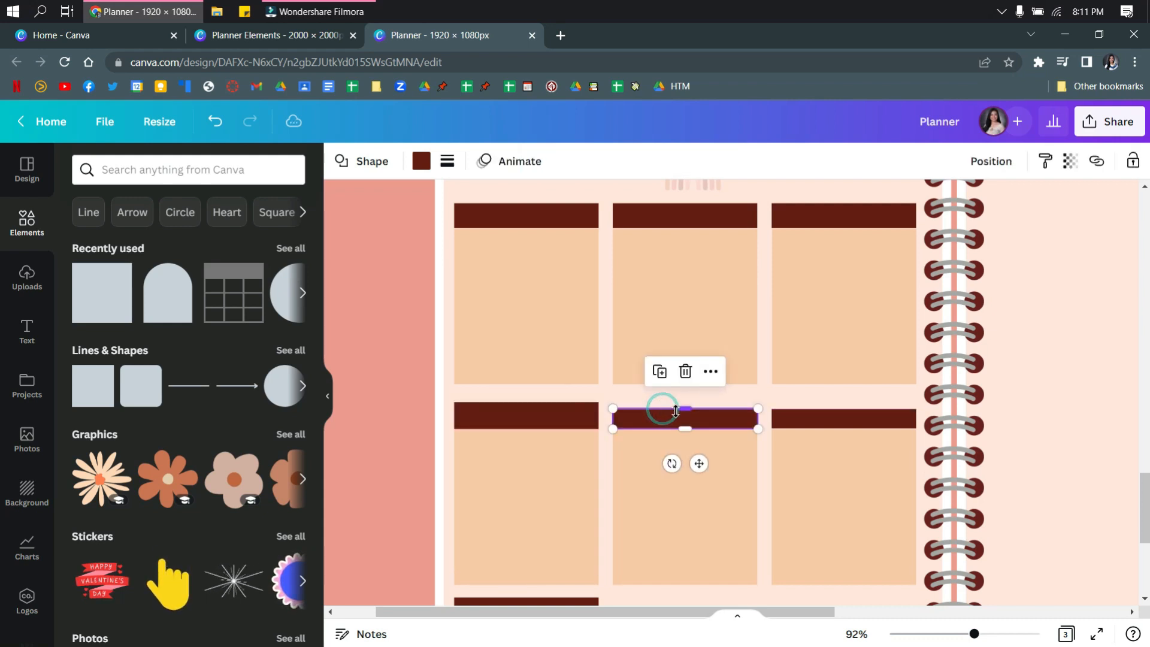
left_click_drag(679, 405, 682, 401)
left_click(841, 417)
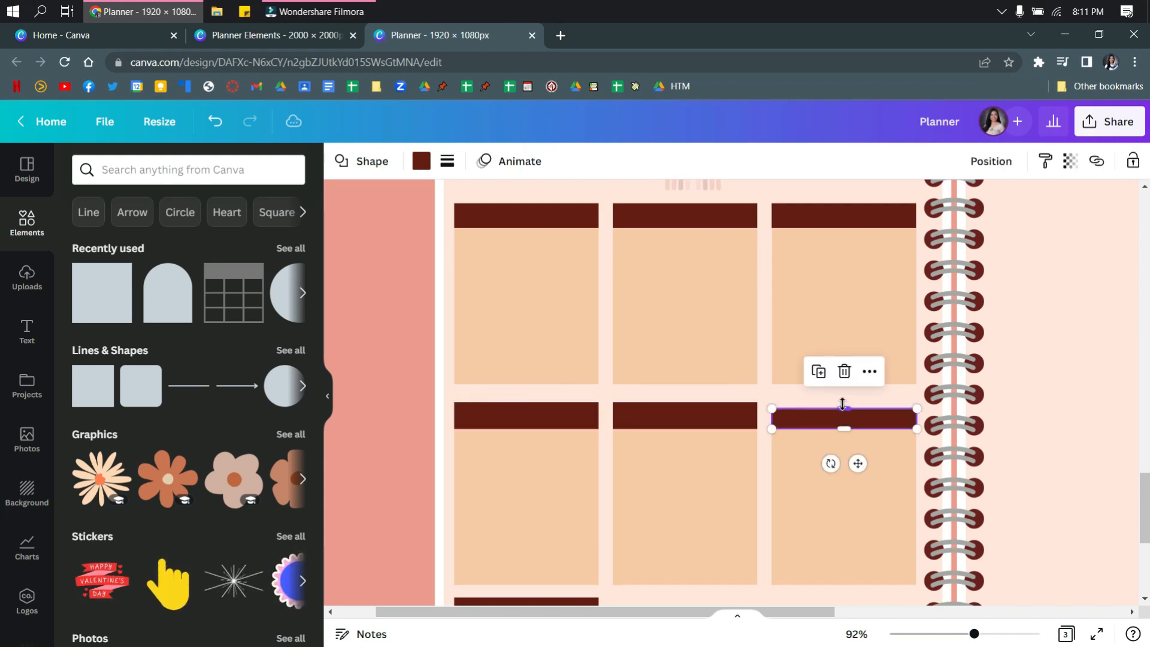
left_click_drag(845, 406, 843, 400)
Raise the upper edge of the single third-row header bar slightly to make it taller
scroll(654, 507, "down", 3)
left_click(456, 544)
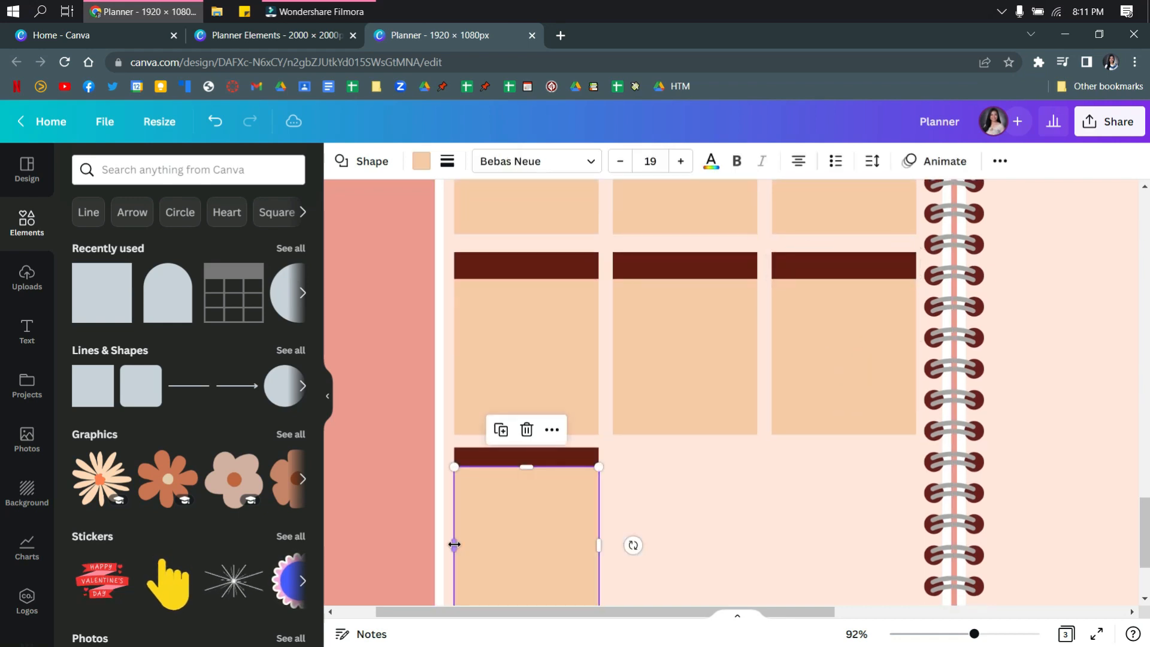
scroll(522, 490, "up", 3)
left_click(552, 454)
left_click_drag(529, 443, 530, 442)
left_click(539, 459)
Move the three second-row header bars and their peach boxes together slightly upward, widening the gap above the third row
scroll(560, 458, "up", 2)
left_click(557, 449)
left_click(576, 337, "shift")
left_click(670, 410, "shift")
left_click(684, 354, "shift")
left_click(808, 398, "shift")
left_click(812, 344, "shift")
key("Up")
key("Up")
key("Up")
key("Up")
key("Up")
key("Up")
key("Up")
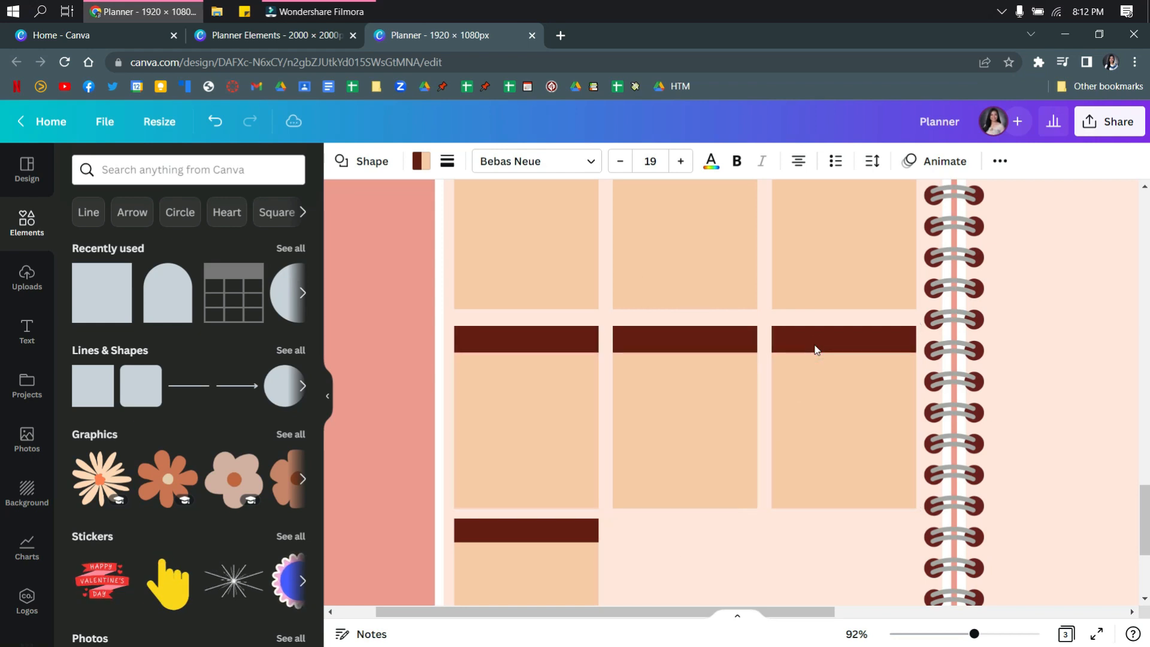
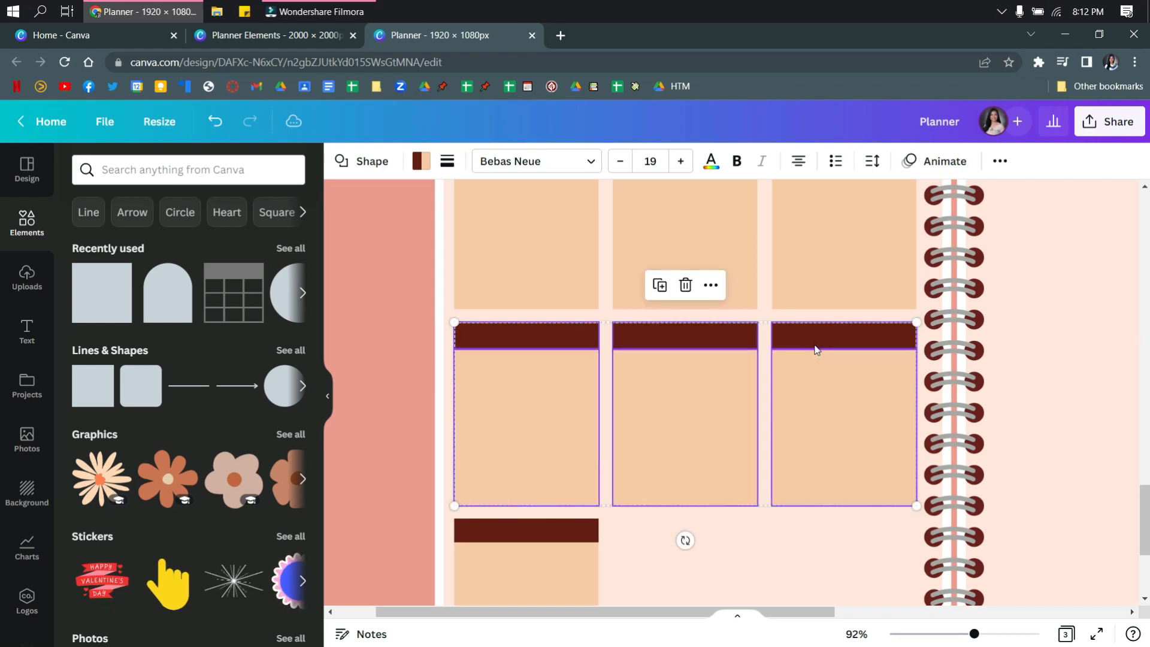
scroll(816, 350, "down", 5)
left_click(627, 505)
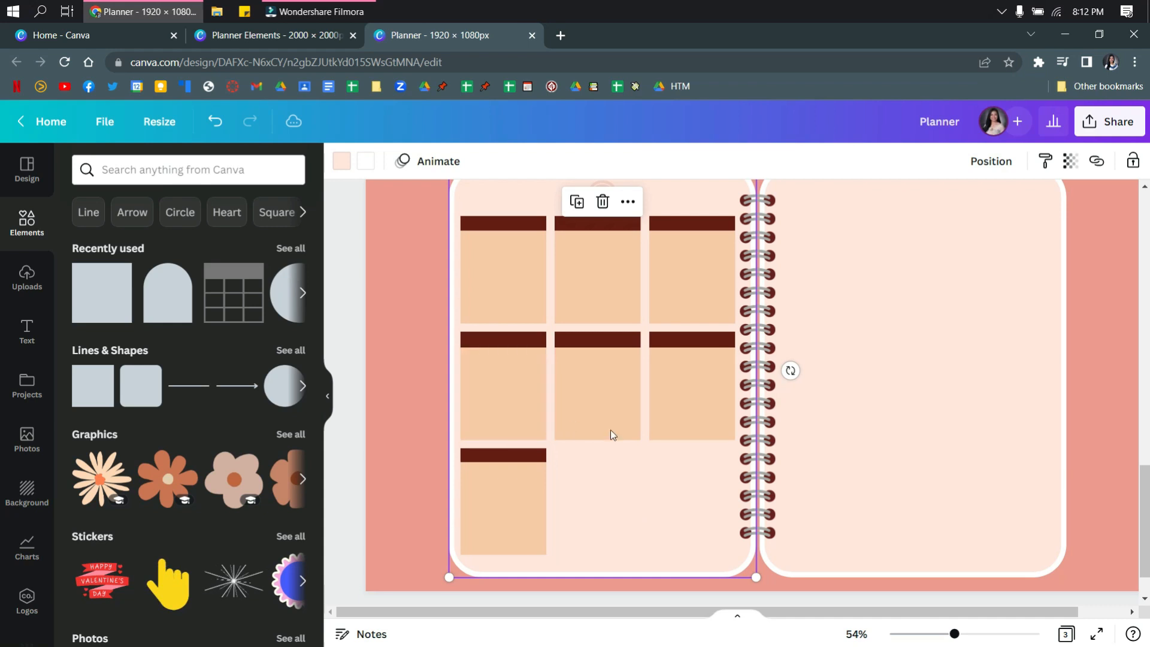
Label the first top-row header bar SUNDAY and color the text pale pink from the document colors
scroll(521, 311, "up", 3)
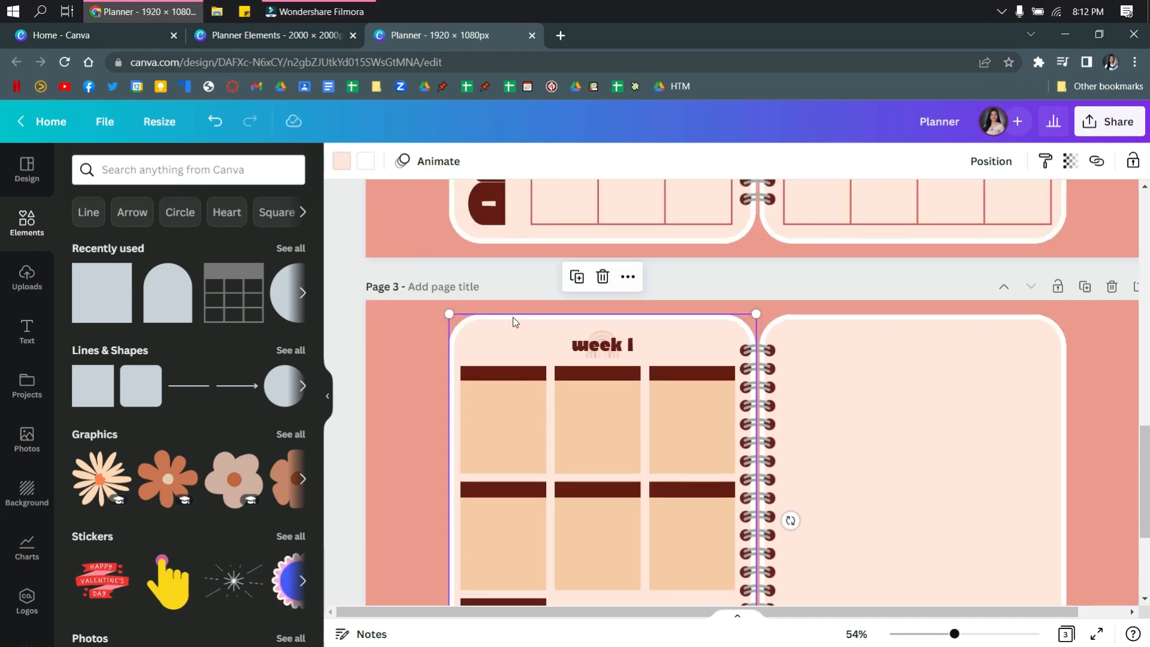
scroll(506, 378, "up", 5)
left_click(506, 369)
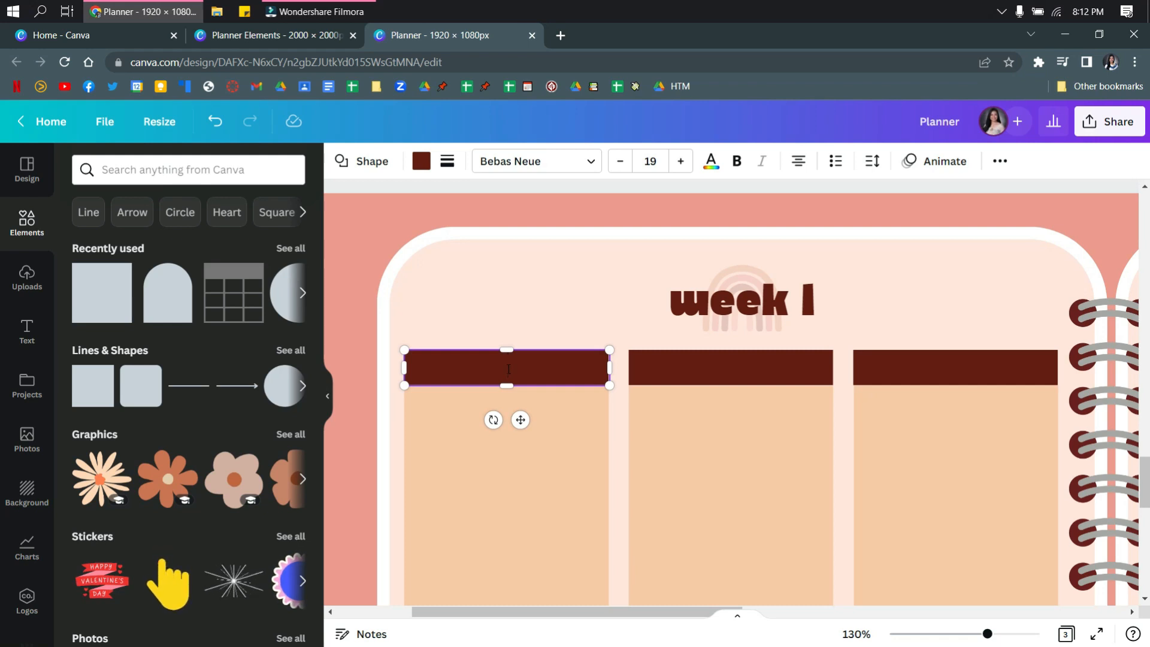
type("SUND")
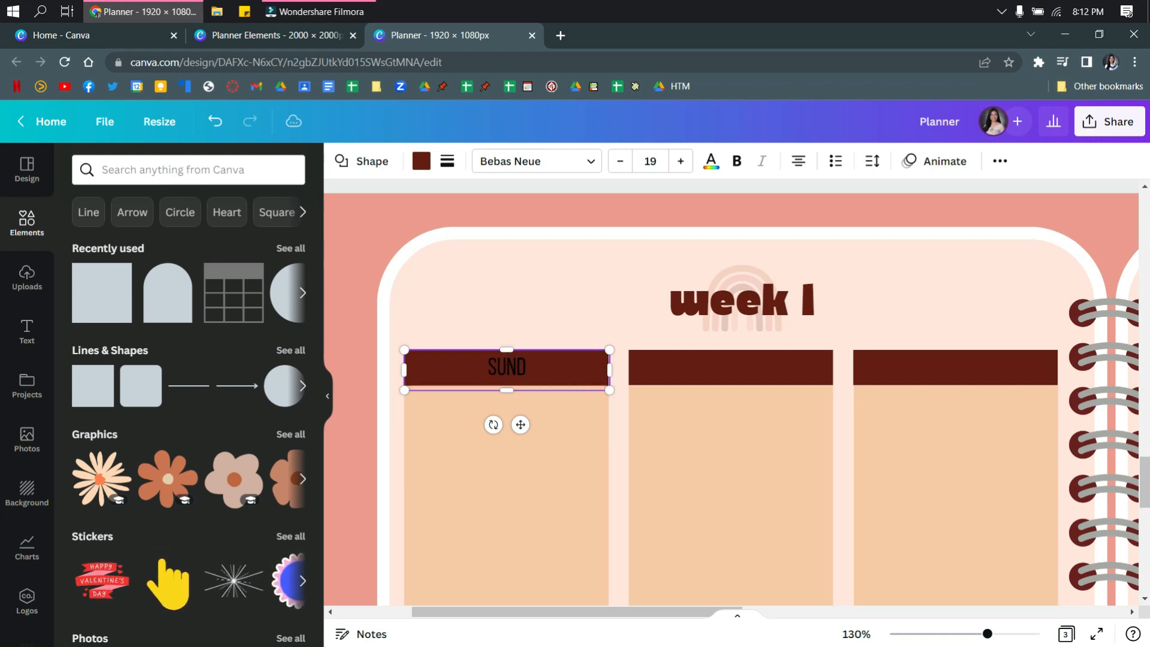
type("AY")
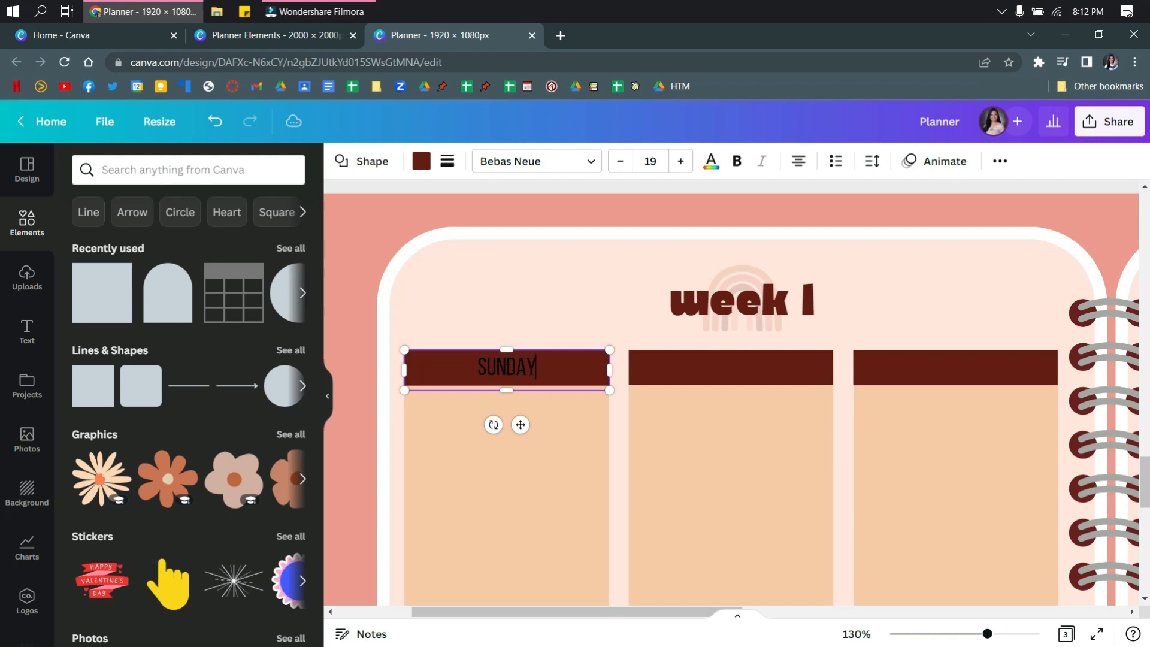
key("ctrl+a")
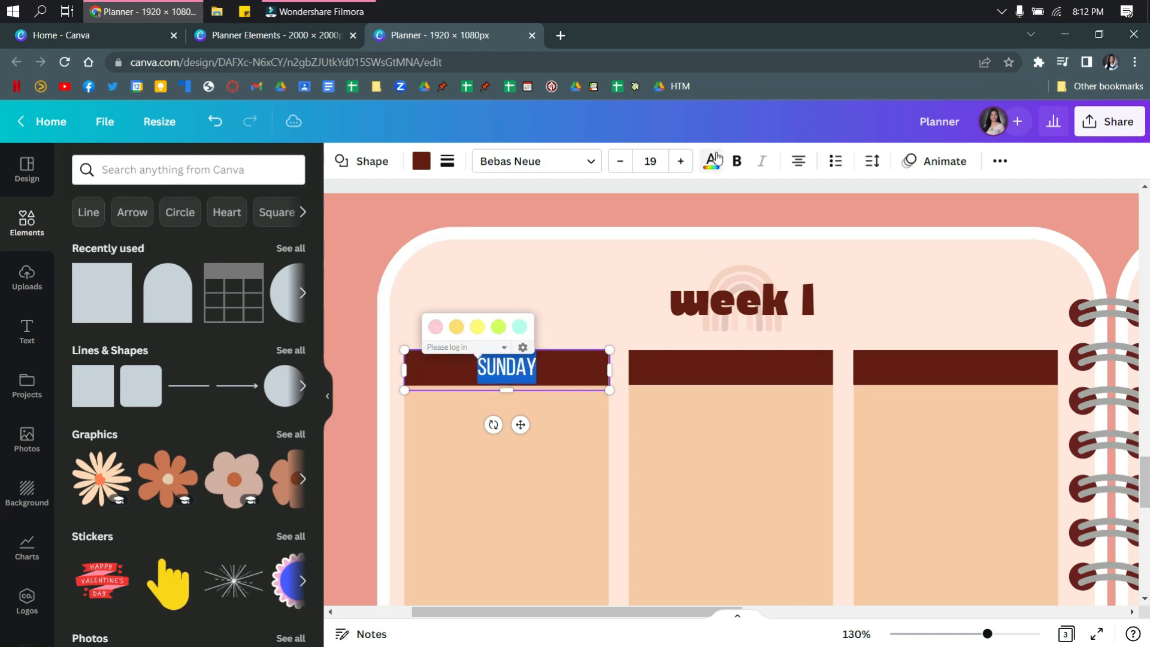
left_click(713, 161)
left_click(128, 329)
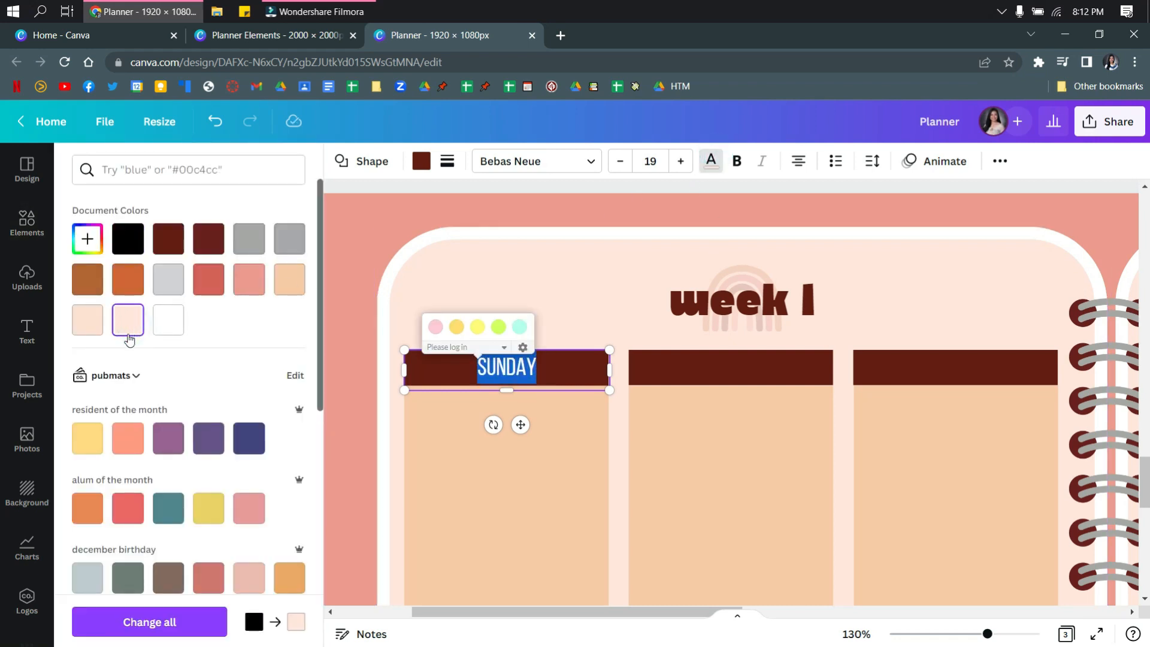
left_click(523, 461)
Label the middle top-row header bar MONDAY and color the text light peach
left_click(729, 406)
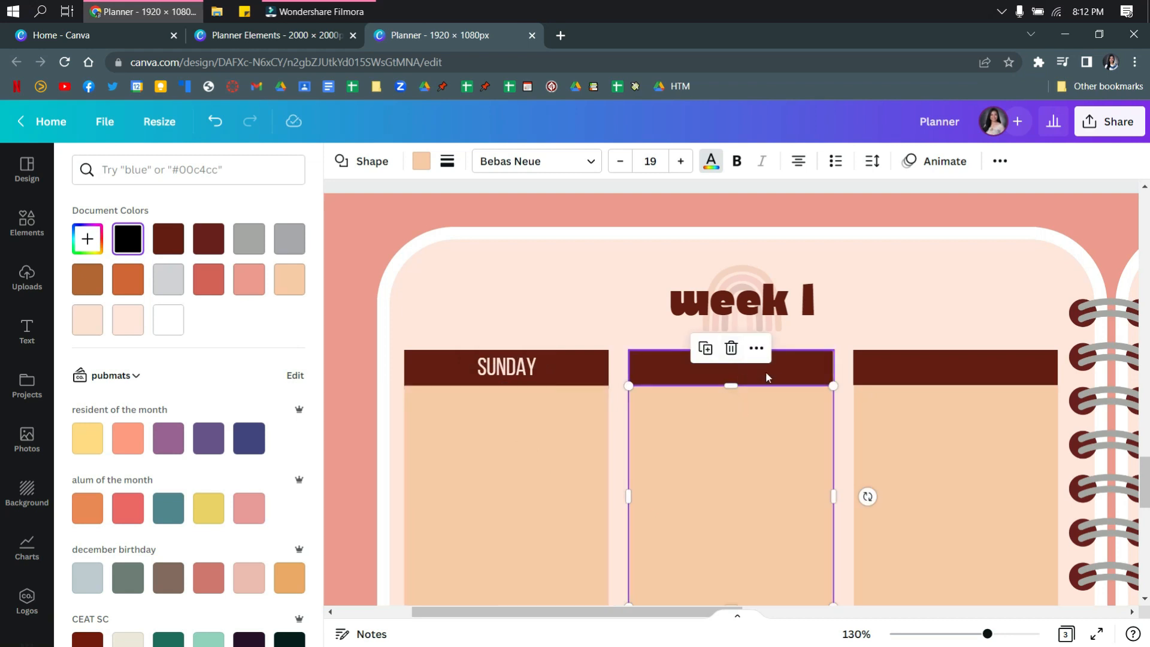
double_click(784, 369)
type("MONDAY")
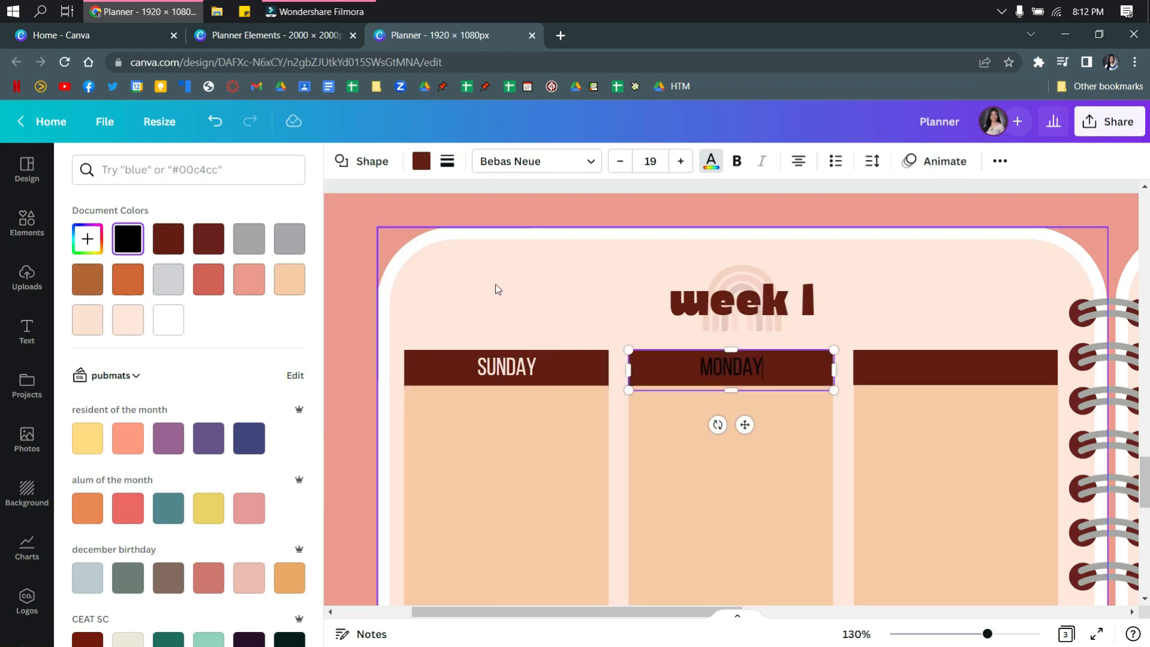
key("ctrl+a")
left_click(90, 320)
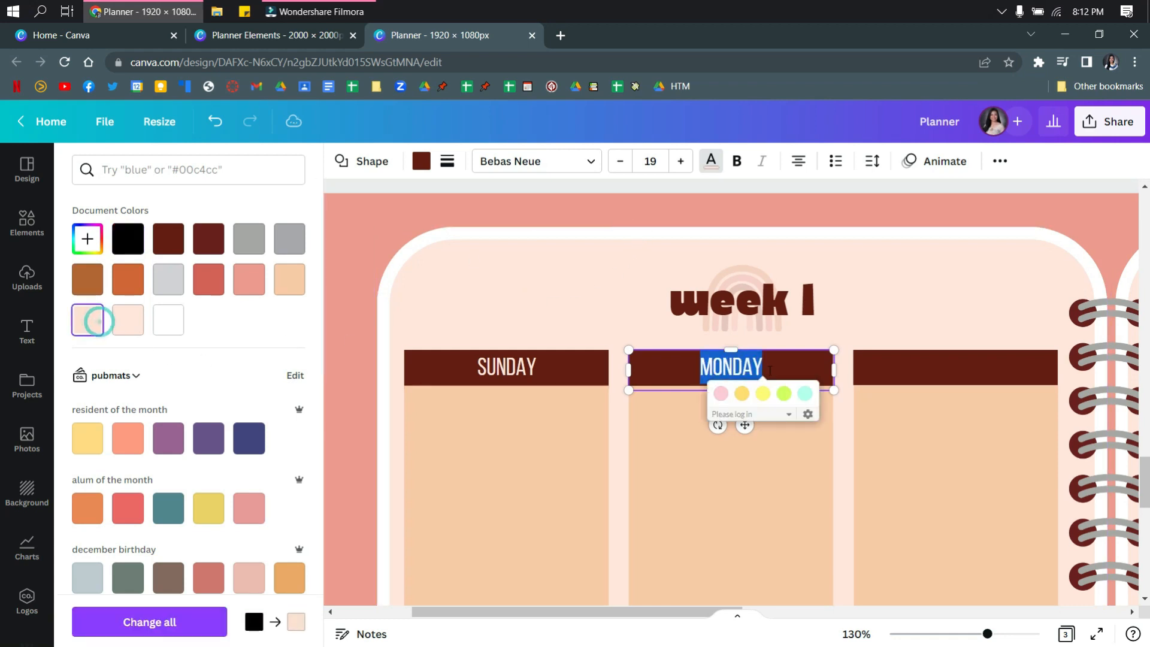
Label the third top-row header bar TUESDAY in a pale peach document color
left_click(930, 380)
left_click(949, 370)
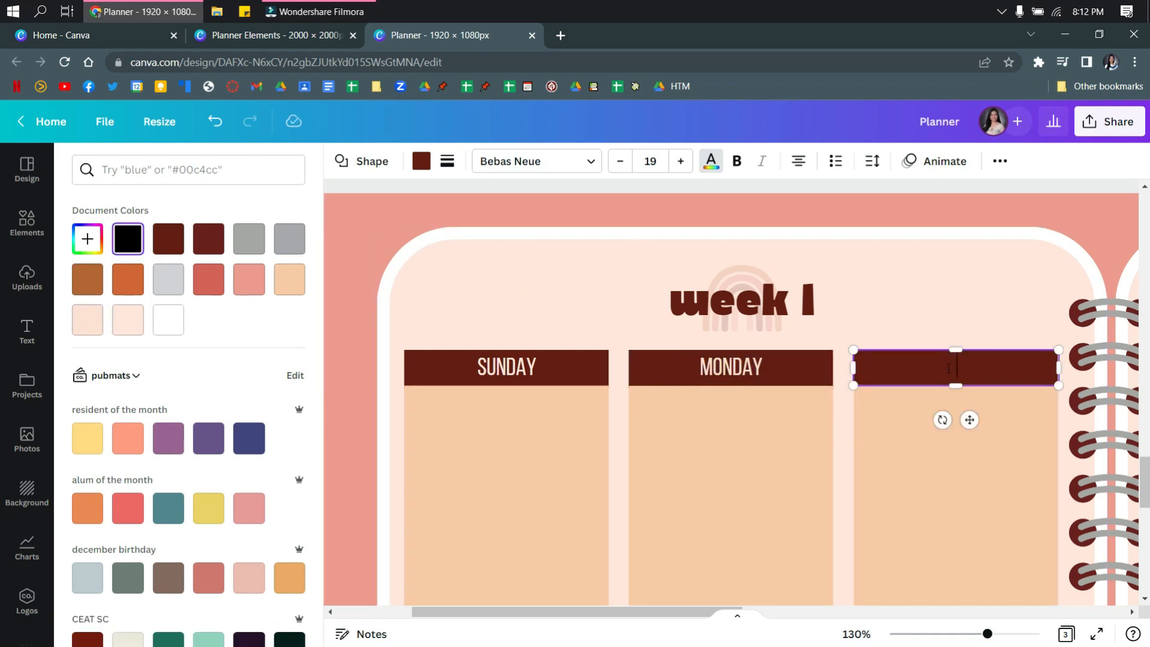
type("TUESDAY")
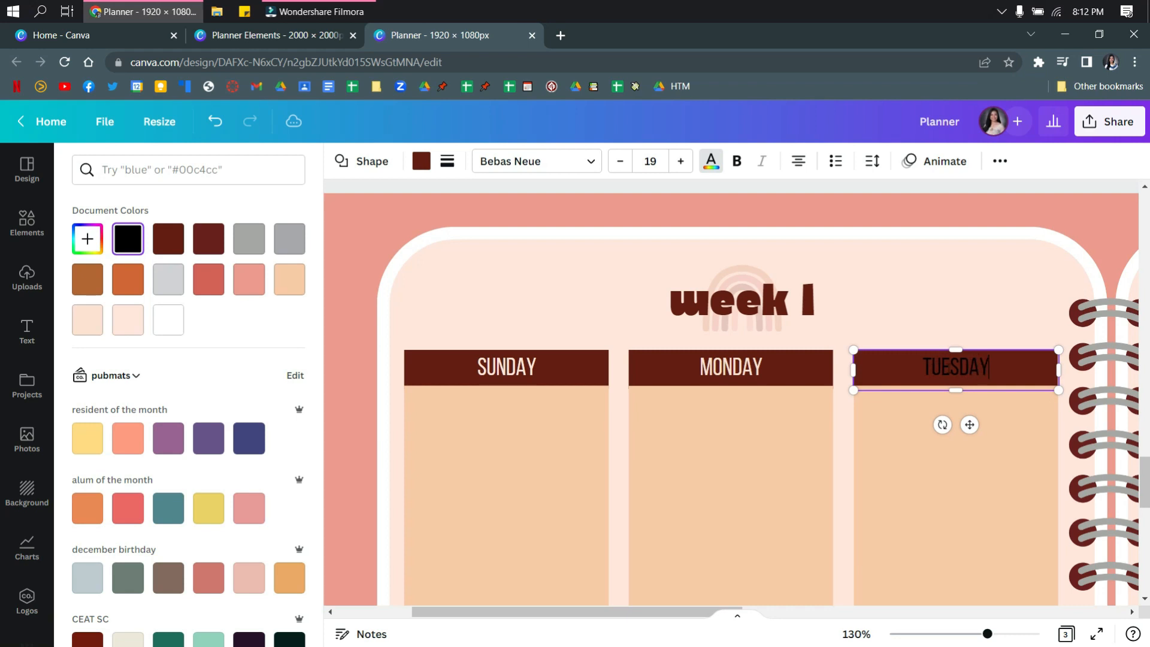
key("ctrl+a")
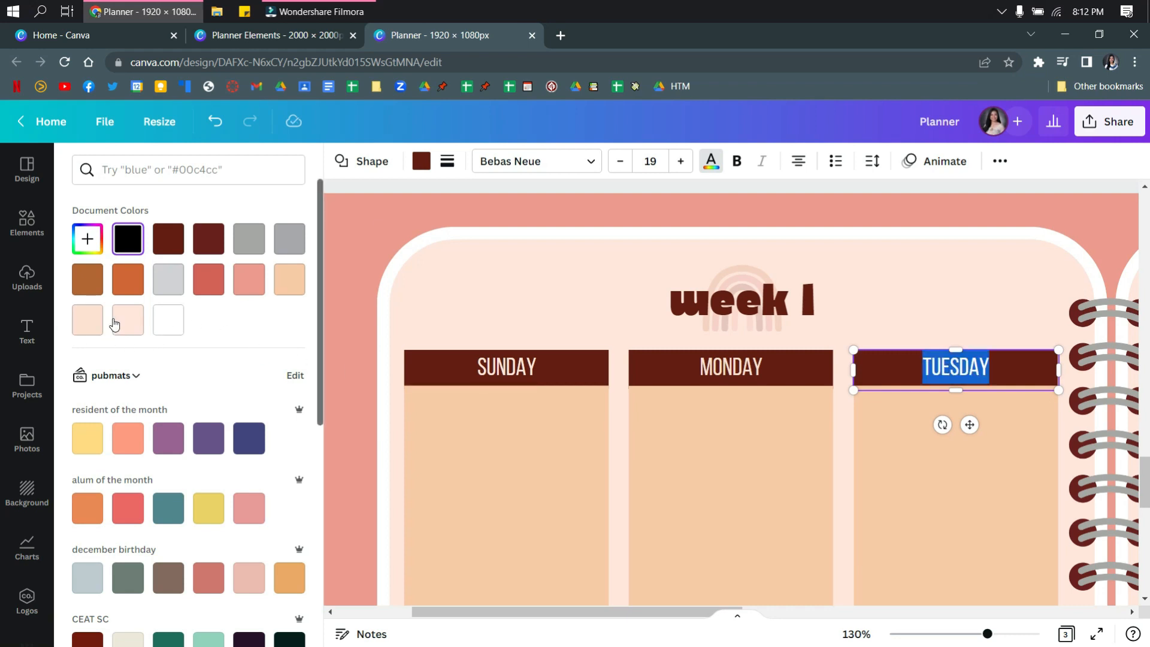
left_click(114, 324)
left_click(399, 408)
Label the first second-row header bar WEDNESDAY and color the text light peach from the document colors
scroll(422, 407, "down", 5)
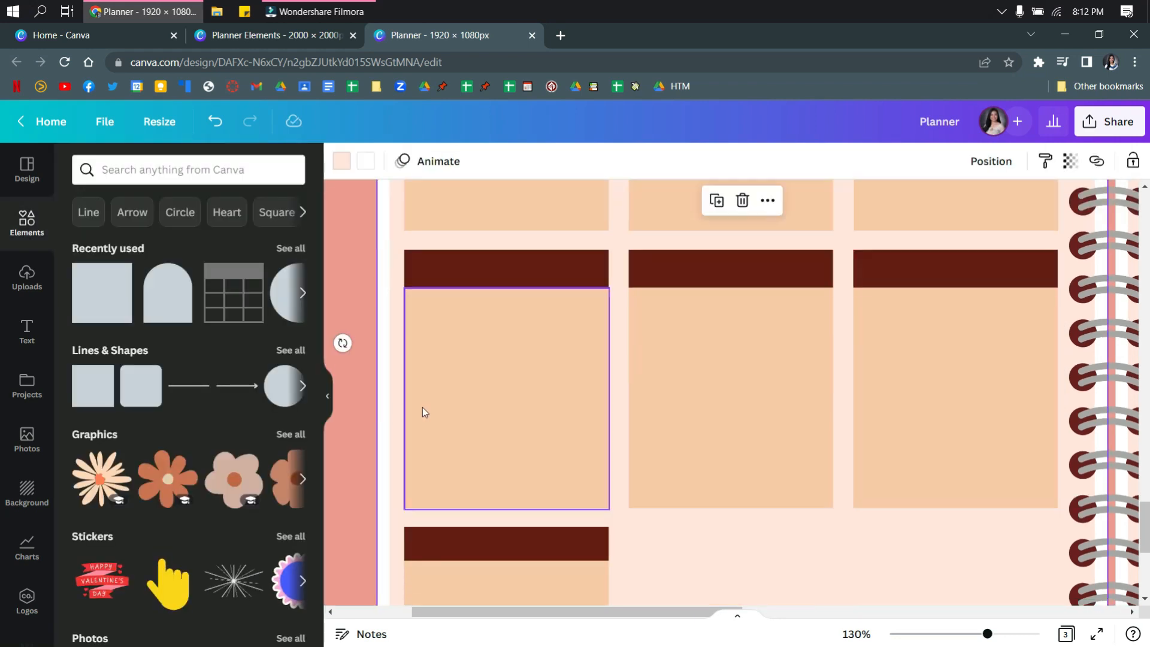
left_click(504, 282)
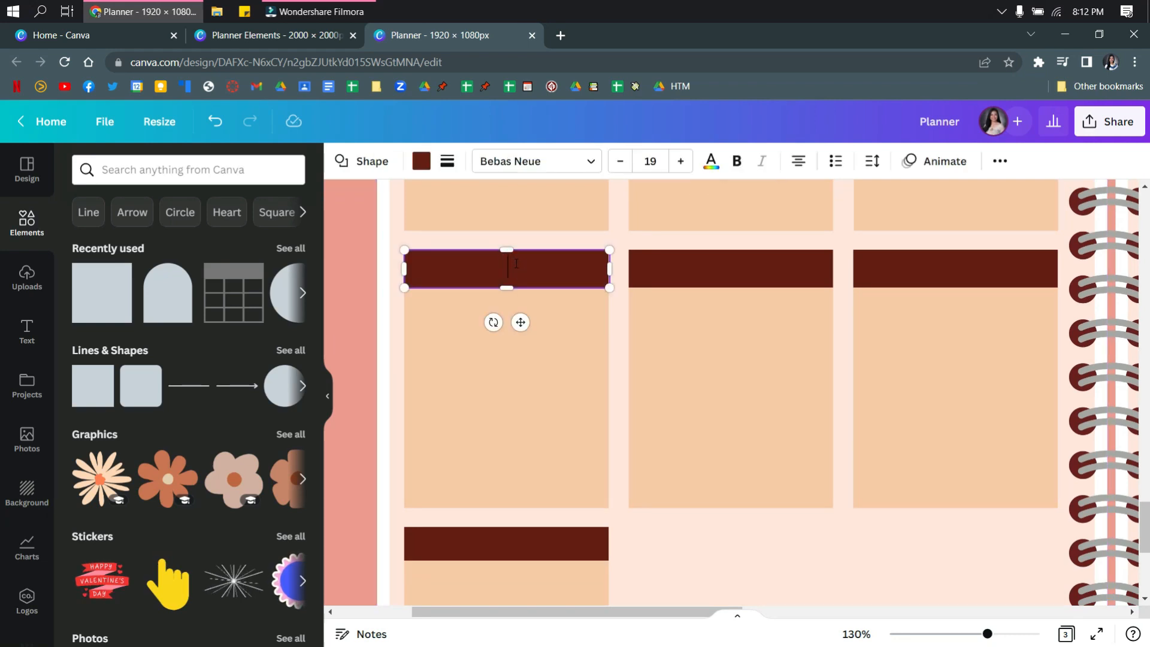
type("WEDNESDAY")
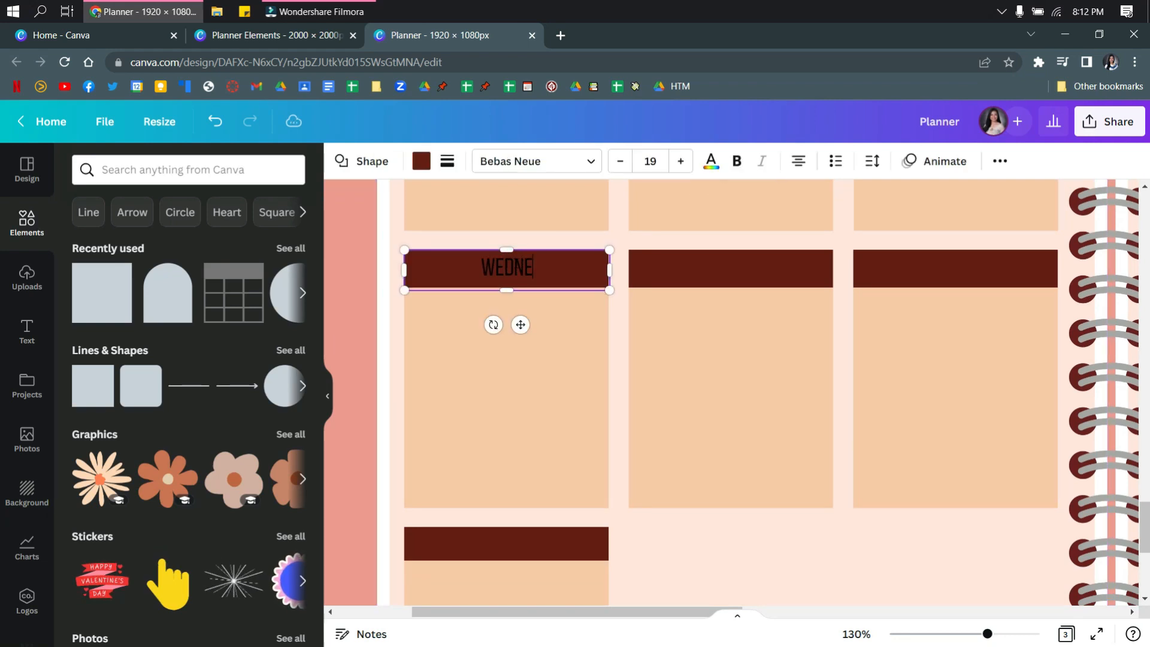
key("ctrl+a")
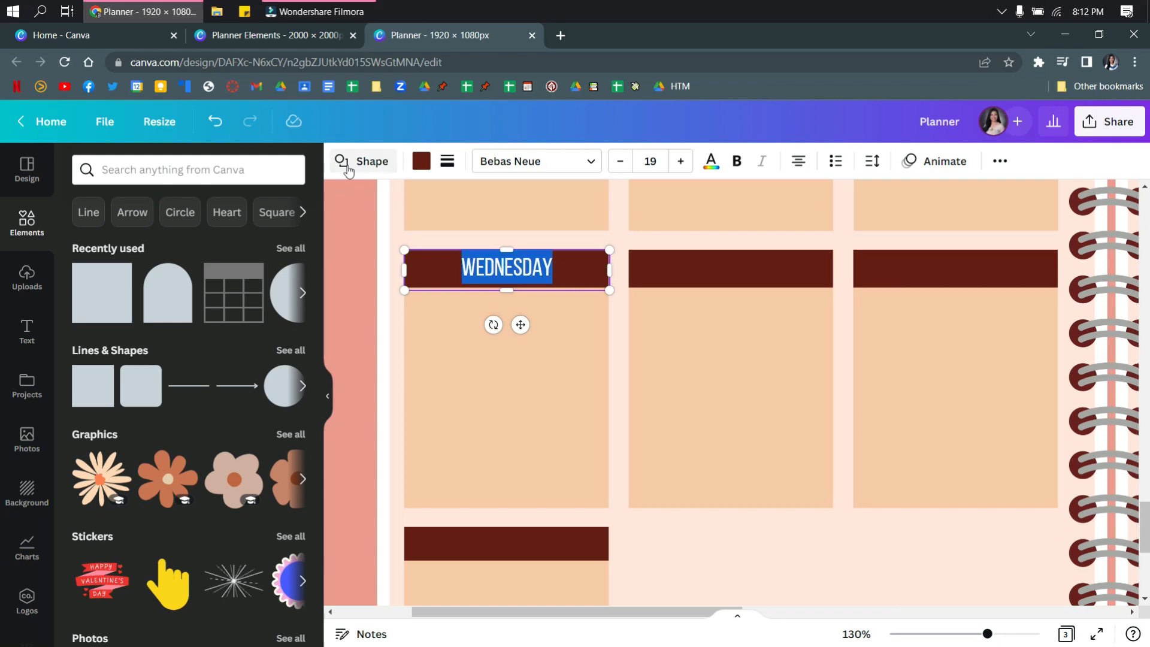
left_click(710, 162)
left_click(92, 316)
Label the middle second-row header bar THURSDAY and color the text light peach
left_click(722, 267)
left_click(721, 269)
type("THURSDAY")
key("ctrl+a")
left_click(87, 320)
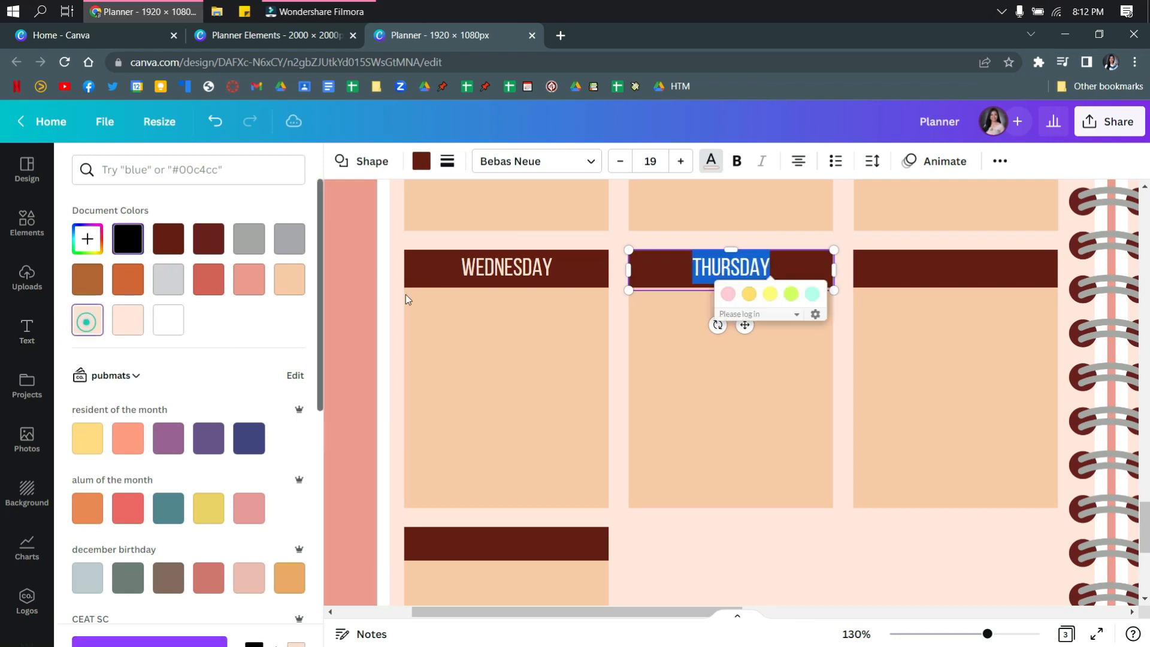
Label the third second-row header bar FRIDAY with light peach text
left_click(936, 268)
left_click(936, 268)
type("FRI")
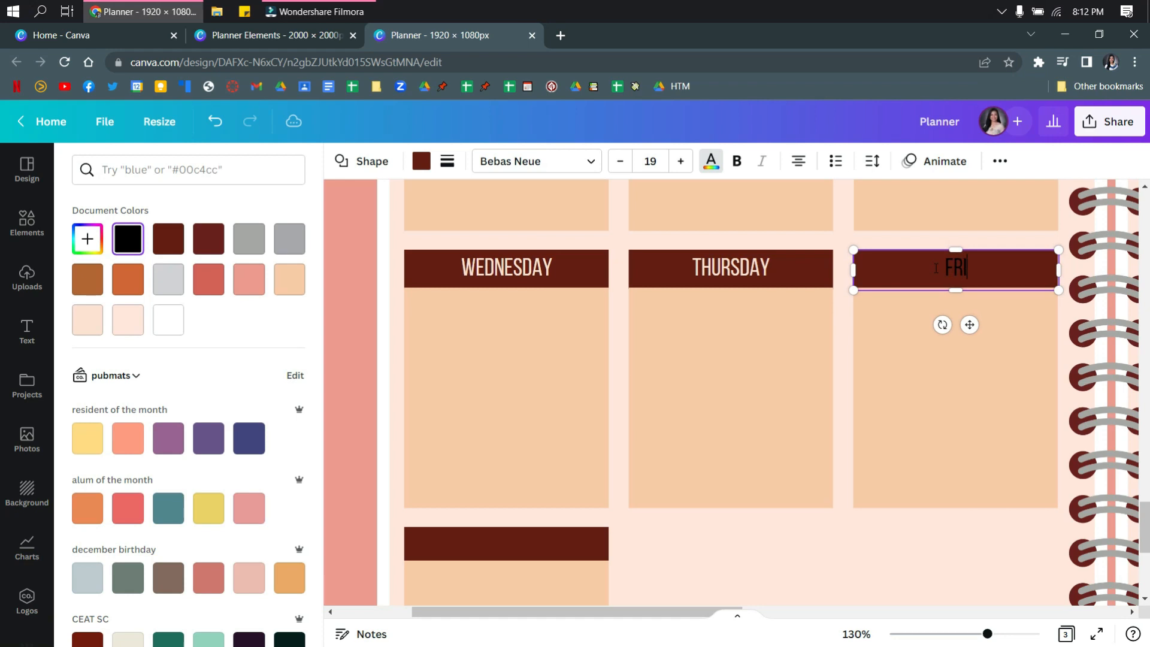
key("ctrl+a")
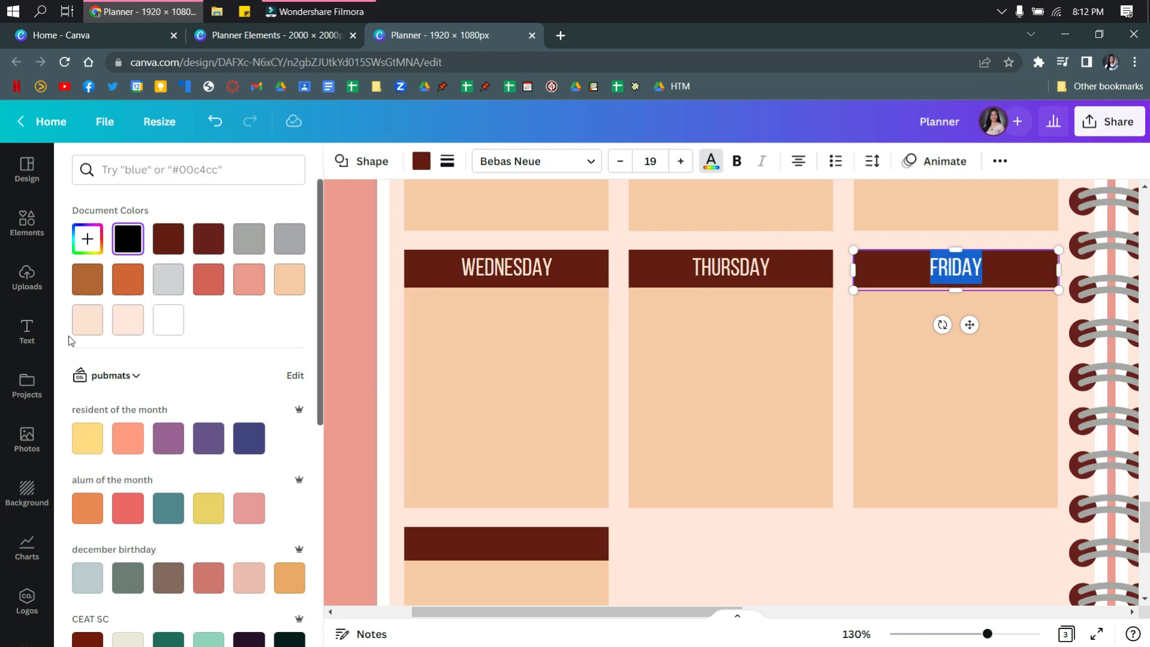
left_click(88, 320)
Label the third-row header bar SATURDAY and color the text light peach
scroll(488, 423, "down", 4)
left_click(531, 313)
left_click(527, 311)
type("SATURDAY")
left_click_drag(553, 317, 428, 310)
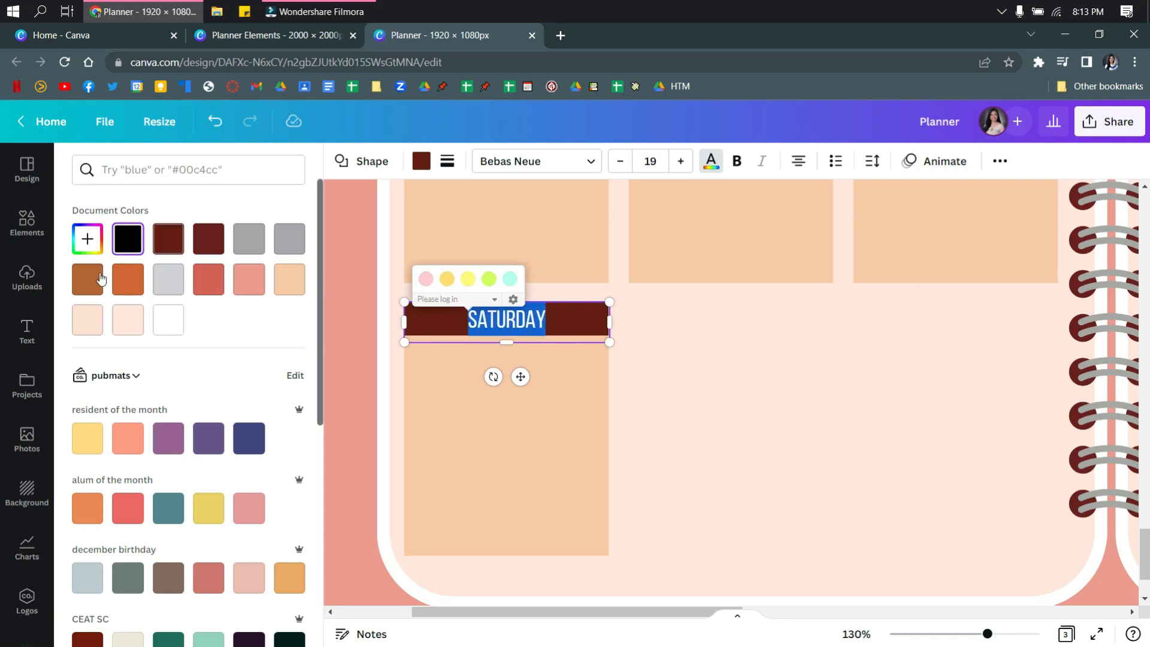
left_click(87, 319)
left_click(580, 417)
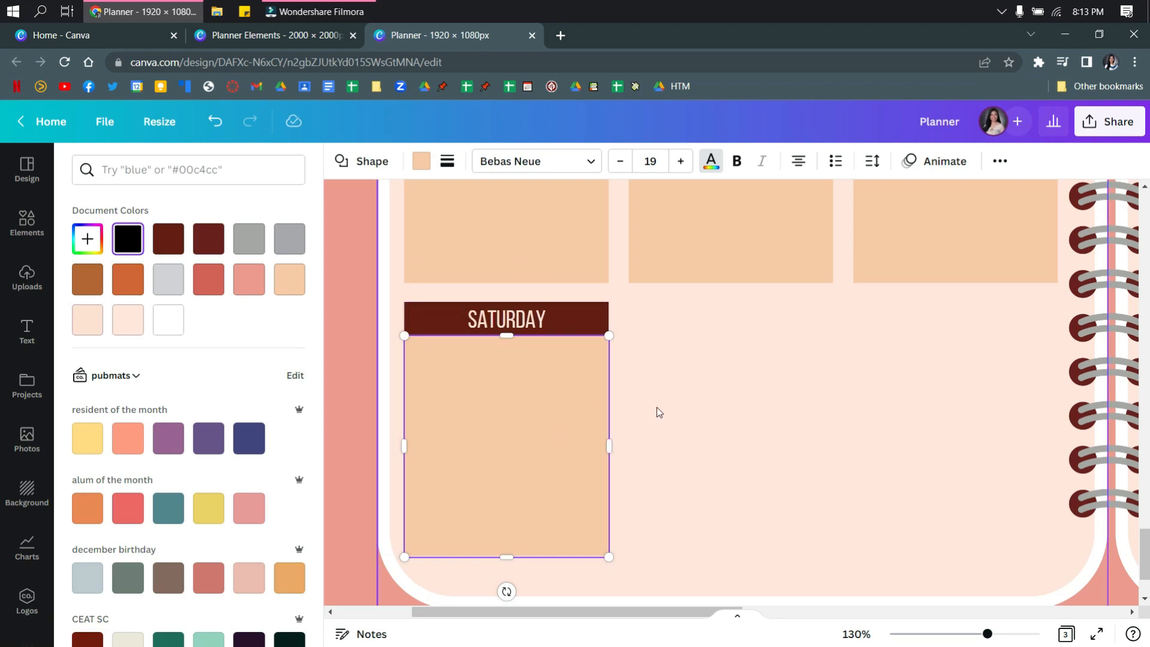
Duplicate the SATURDAY header bar with its box and align the copy in the middle column of the third row
left_click(560, 372)
left_click(567, 324, "shift")
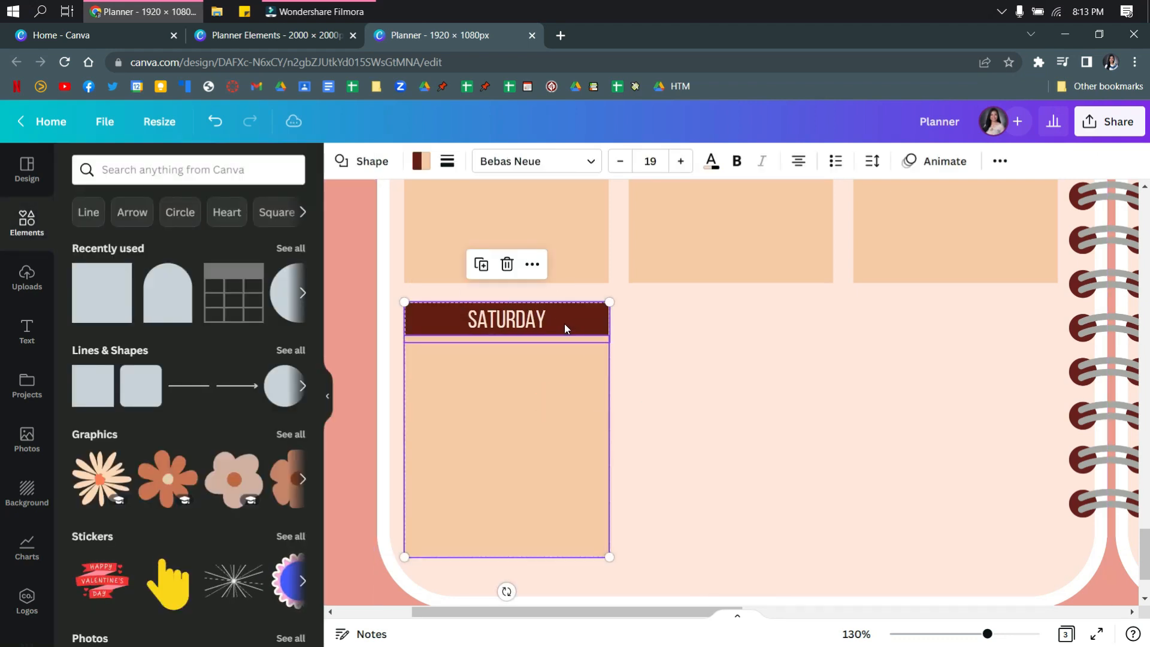
key("ctrl+d")
left_click_drag(575, 372, 785, 357)
left_click(850, 400)
Widen the copied header bar and its peach box to span the middle and third columns
left_click(803, 318)
left_click_drag(835, 318, 1006, 331)
left_click(762, 419)
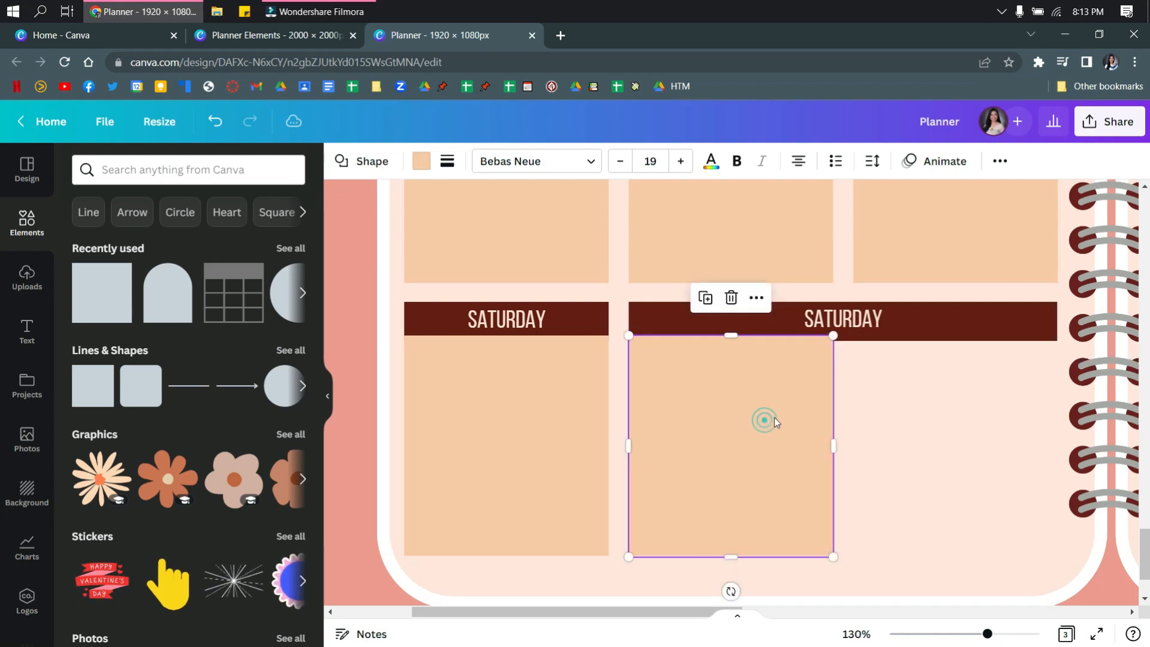
left_click_drag(833, 445, 1056, 461)
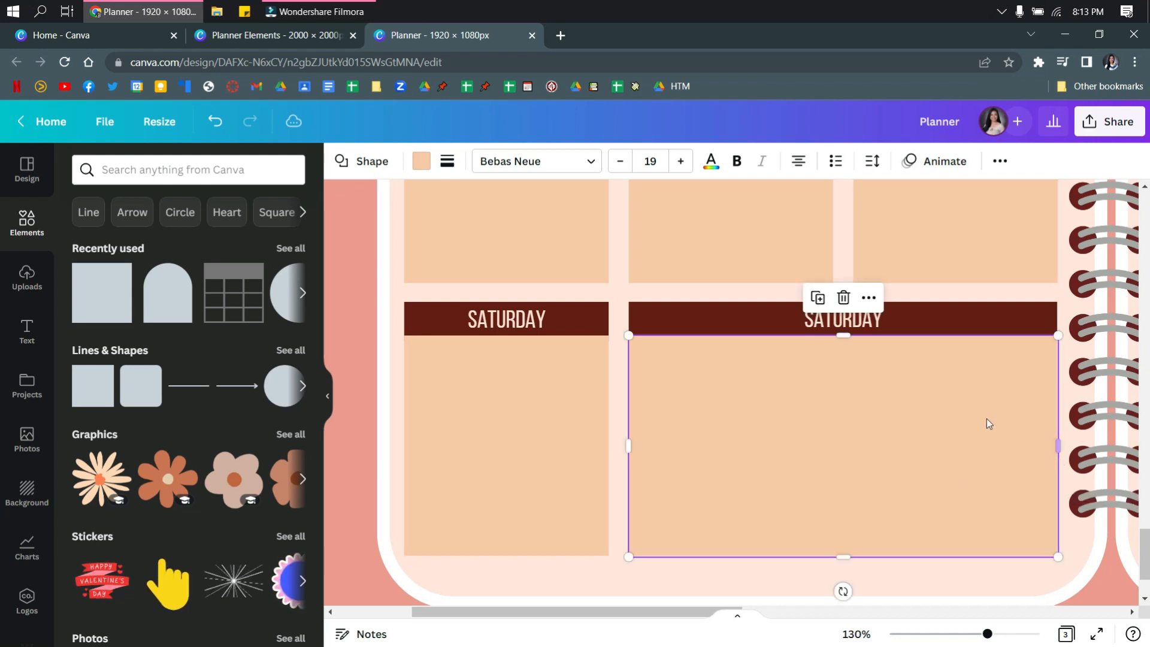
Replace the text in the wide third-row header bar with NOTES
left_click(984, 329)
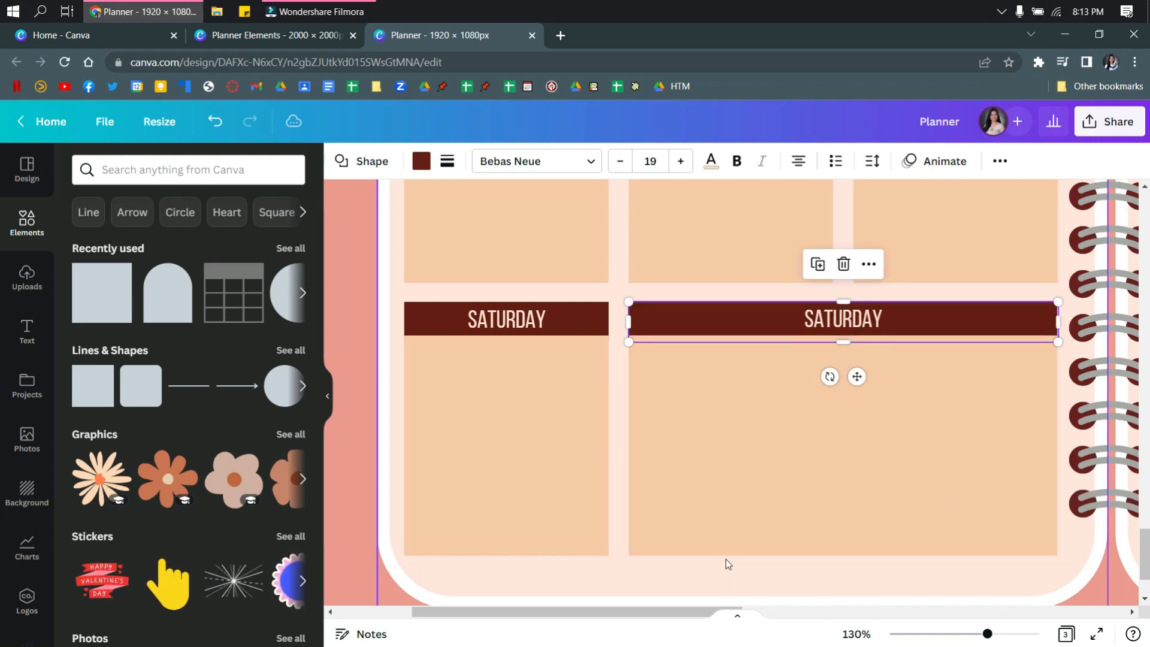
left_click(621, 511)
left_click(834, 318)
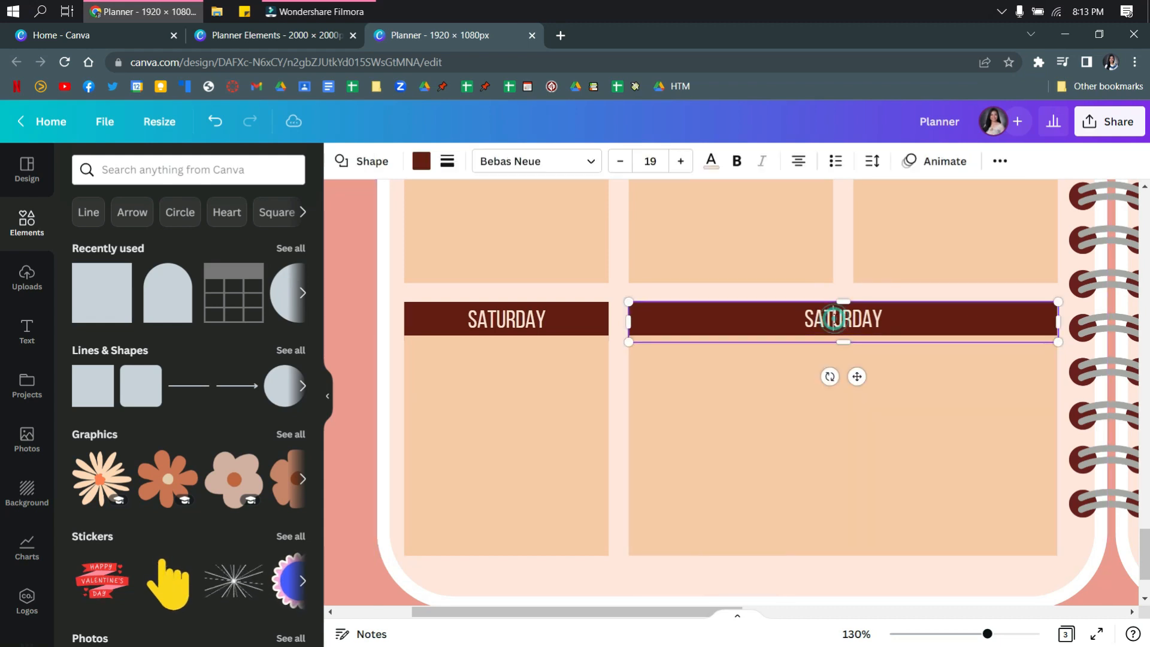
left_click(834, 318)
type("NOTES")
scroll(834, 324, "down", 4)
scroll(780, 353, "up", 2)
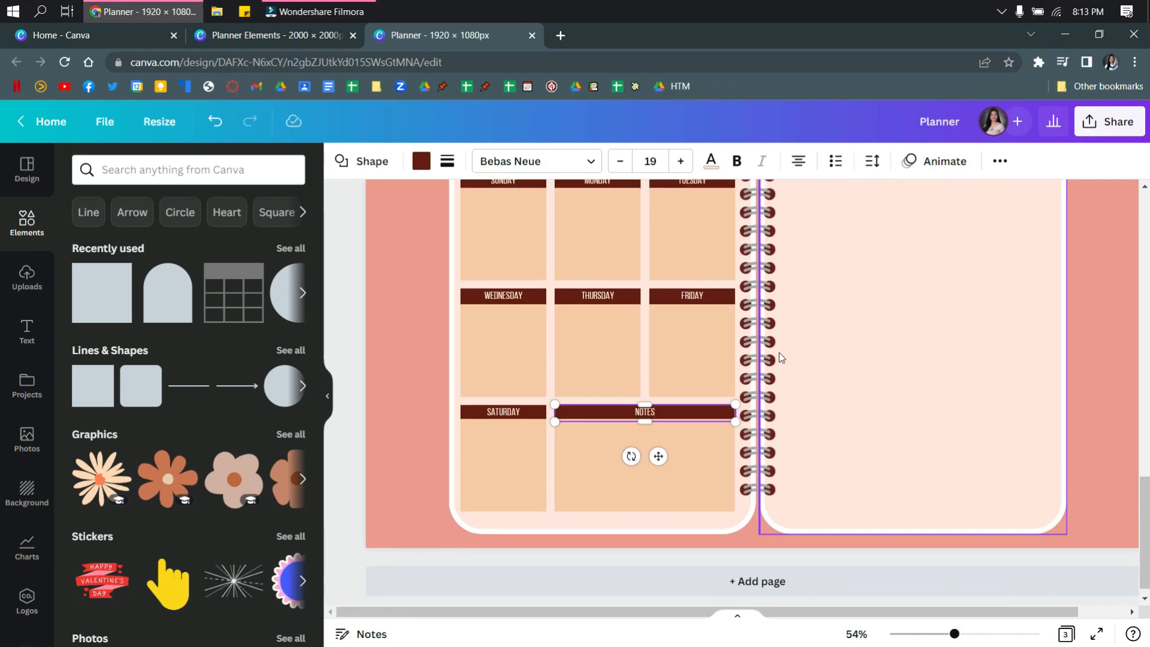
scroll(653, 347, "down", 1)
left_click(872, 361)
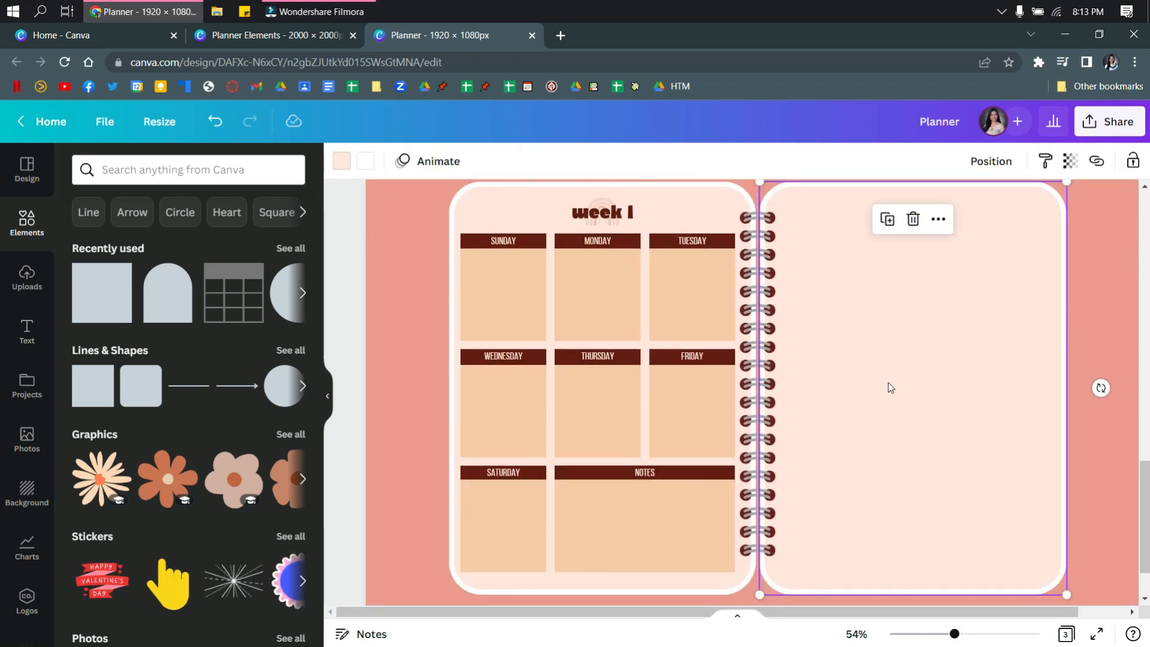
Copy the rainbow graphic from the Planner Elements design and paste it onto page 3 of the Planner design
scroll(846, 371, "up", 1)
scroll(849, 370, "down", 1)
left_click(272, 39)
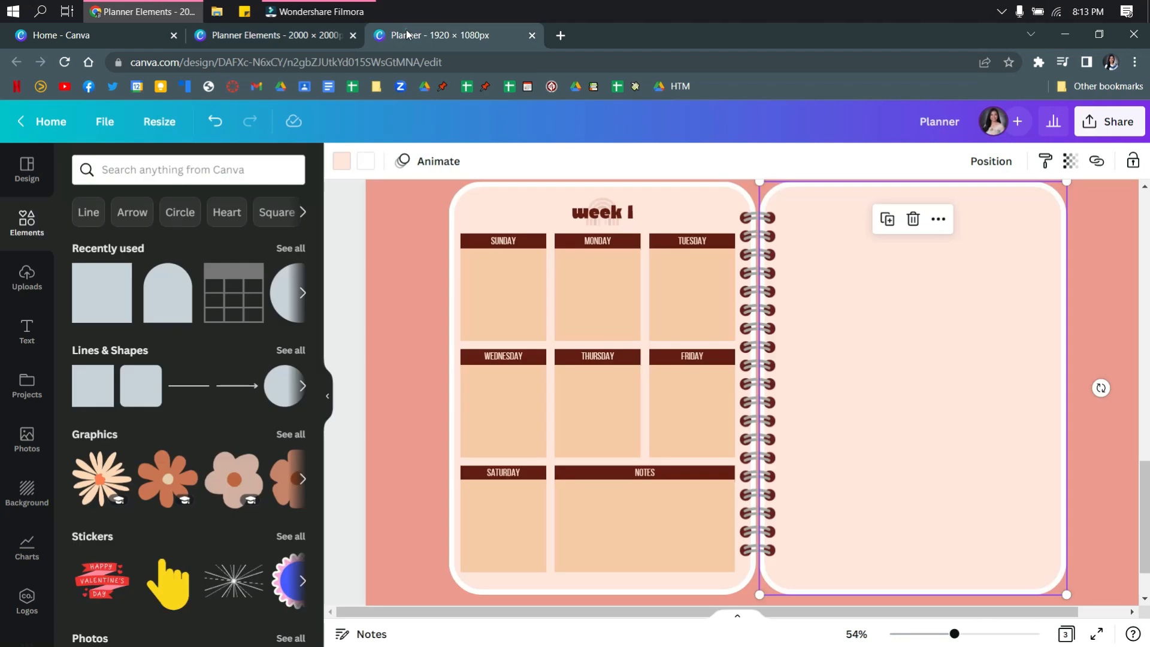
left_click(413, 34)
key("ctrl+v")
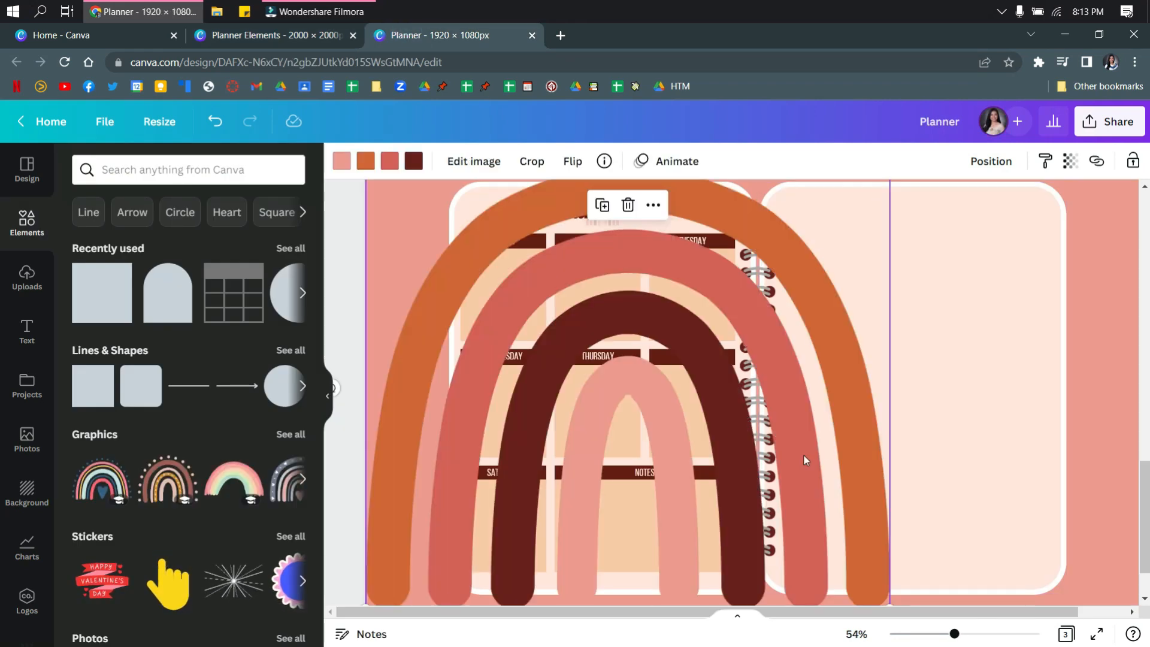
Shrink the pasted rainbow to a small icon and place it in the upper-left corner of the right planner page
scroll(852, 493, "down", 2)
left_click_drag(890, 532, 579, 276)
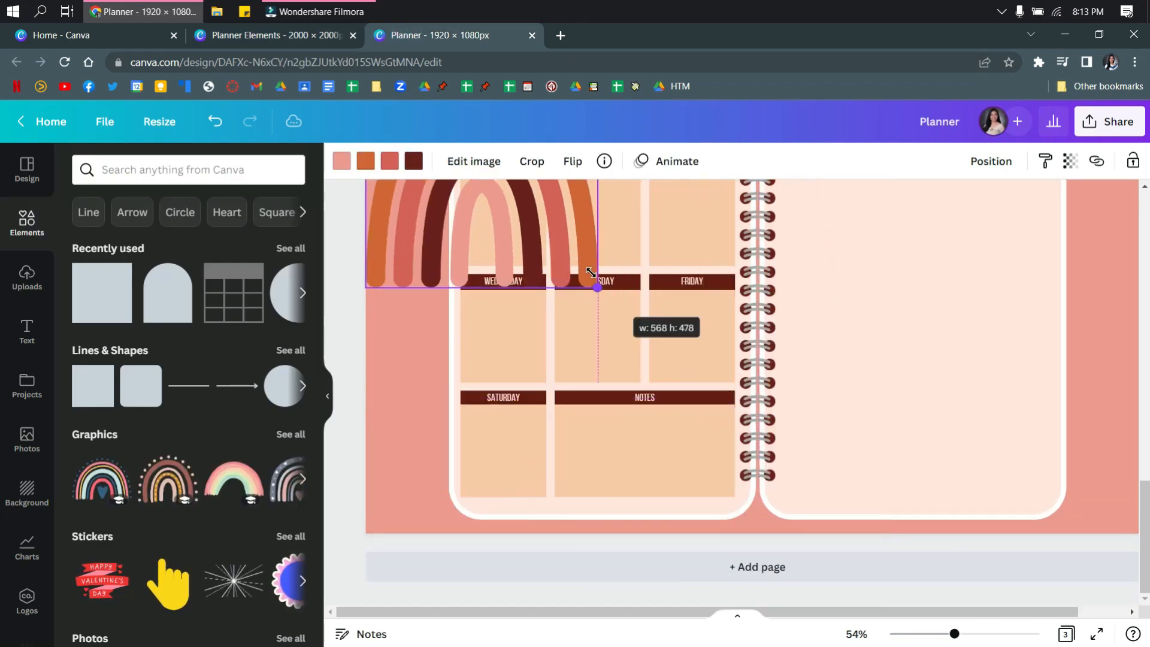
scroll(575, 311, "up", 3)
left_click_drag(365, 318, 804, 364)
left_click(849, 363)
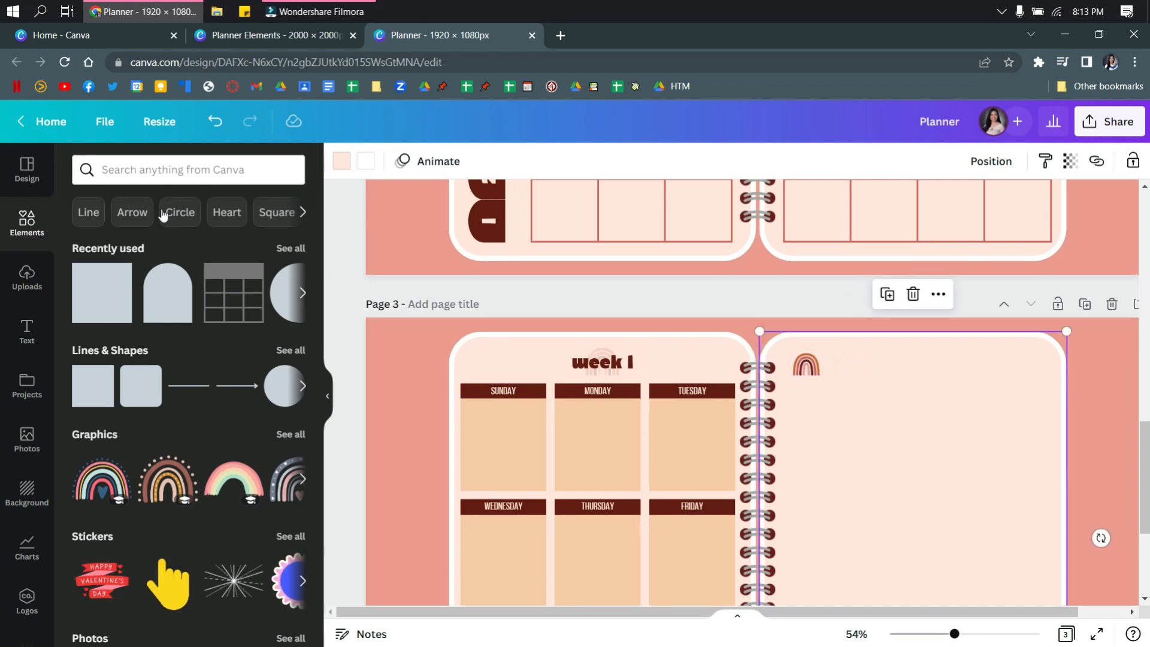
Place a left-aligned copy of the "week 1" title beside the rainbow icon and change its text to "weekly tasks"
left_click(615, 371)
left_click_drag(618, 369, 1022, 377)
double_click(855, 366)
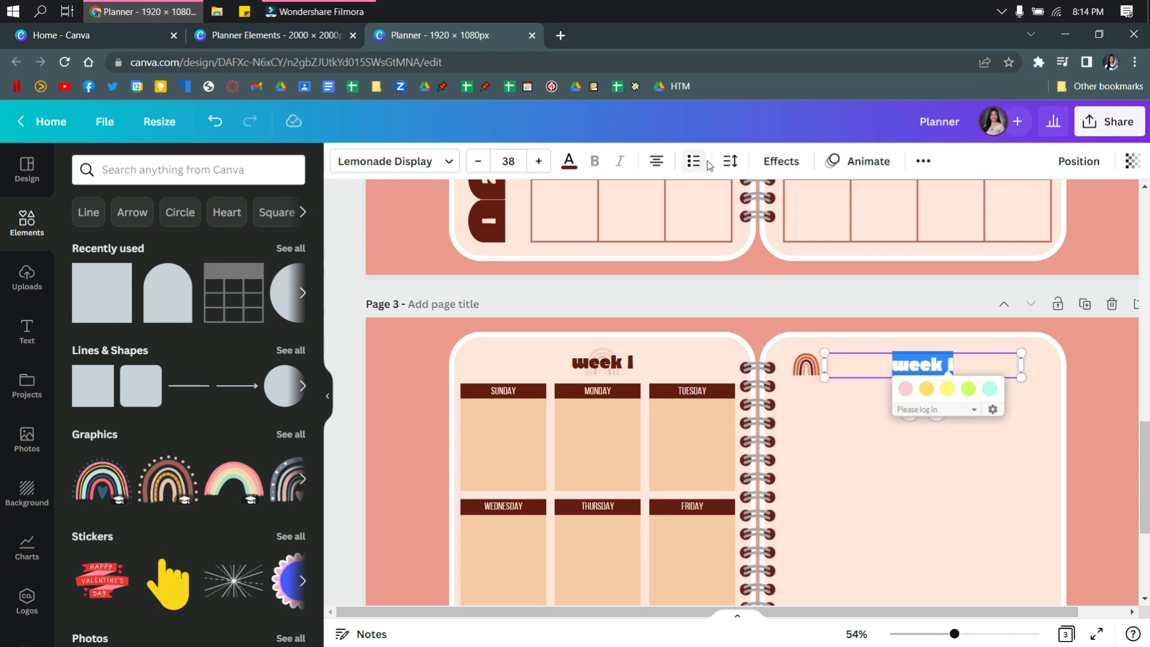
left_click(659, 161)
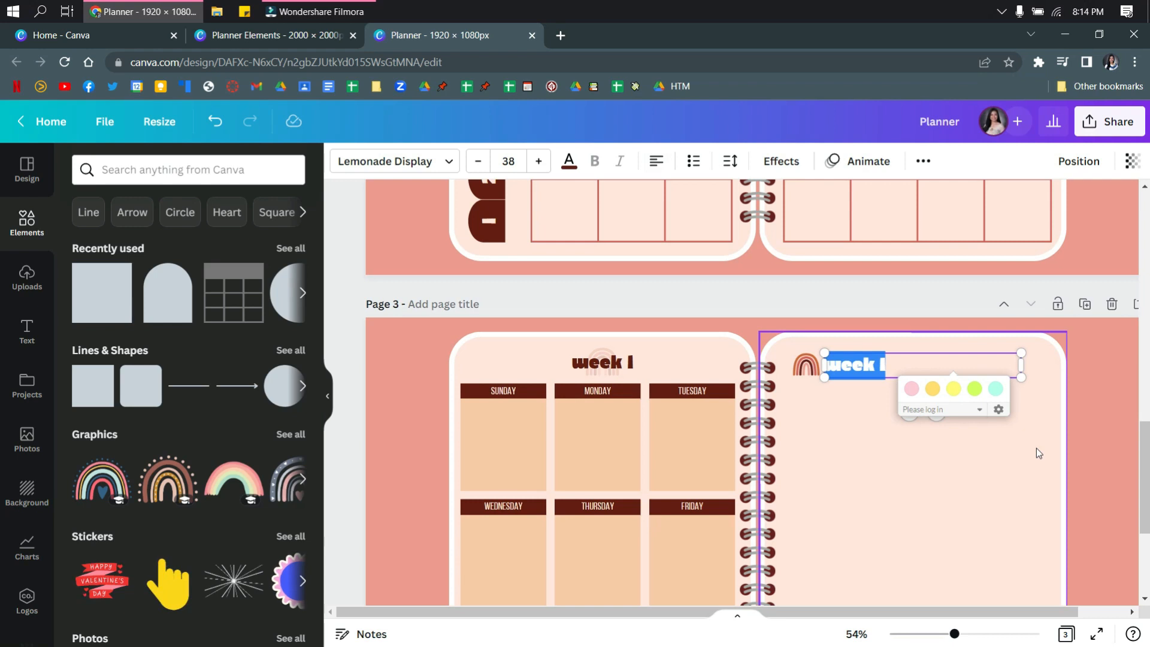
type("weekly tasks")
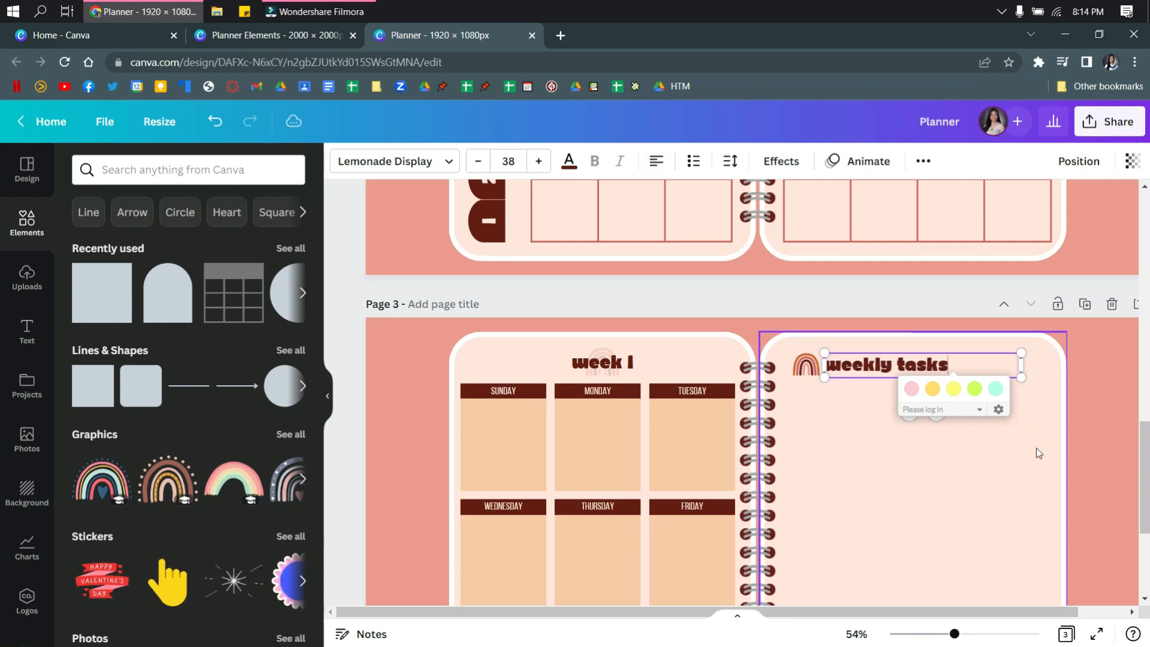
left_click(1056, 521)
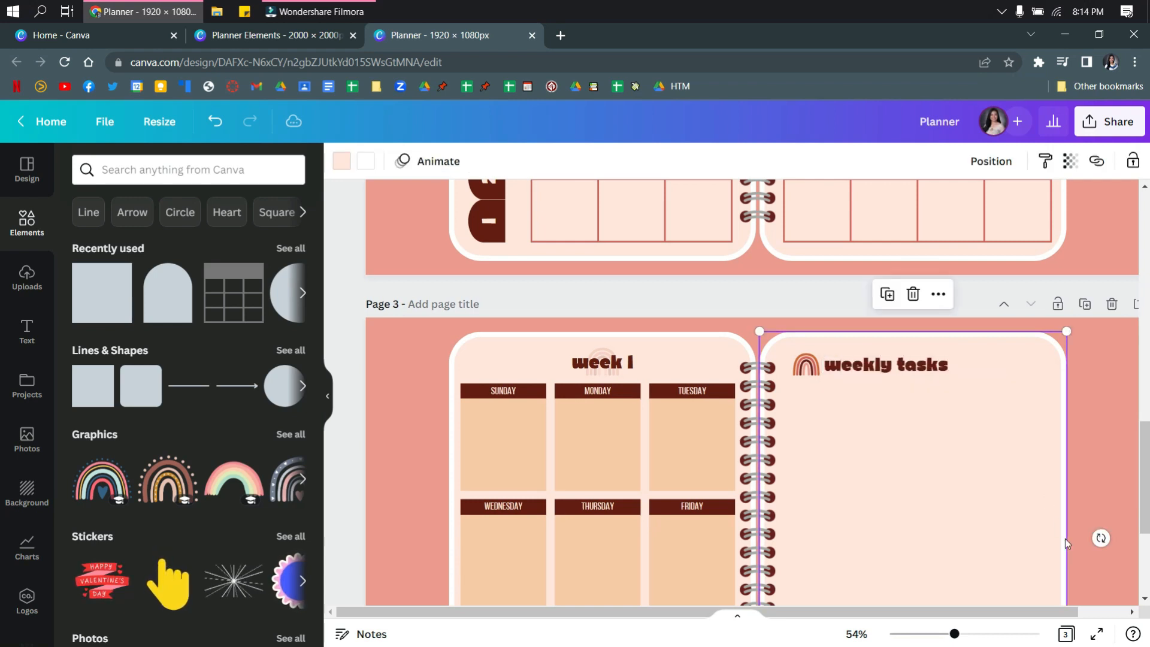
Add a square shape to page 3
scroll(957, 446, "down", 1)
scroll(956, 443, "down", 1)
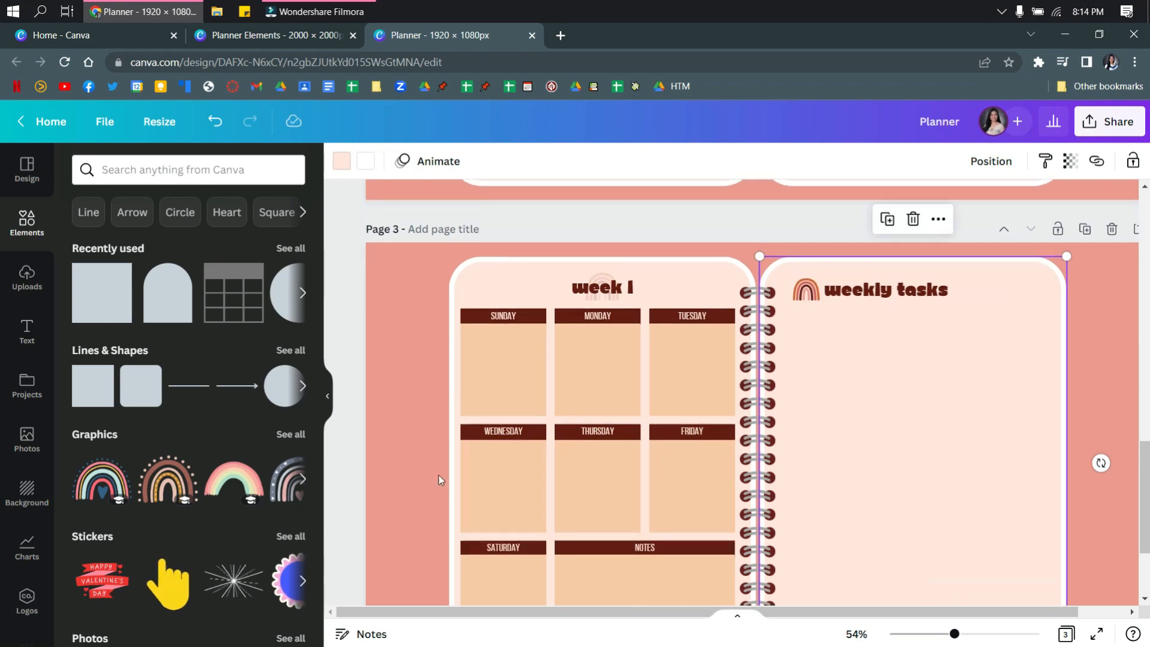
left_click(328, 396)
scroll(677, 352, "up", 3)
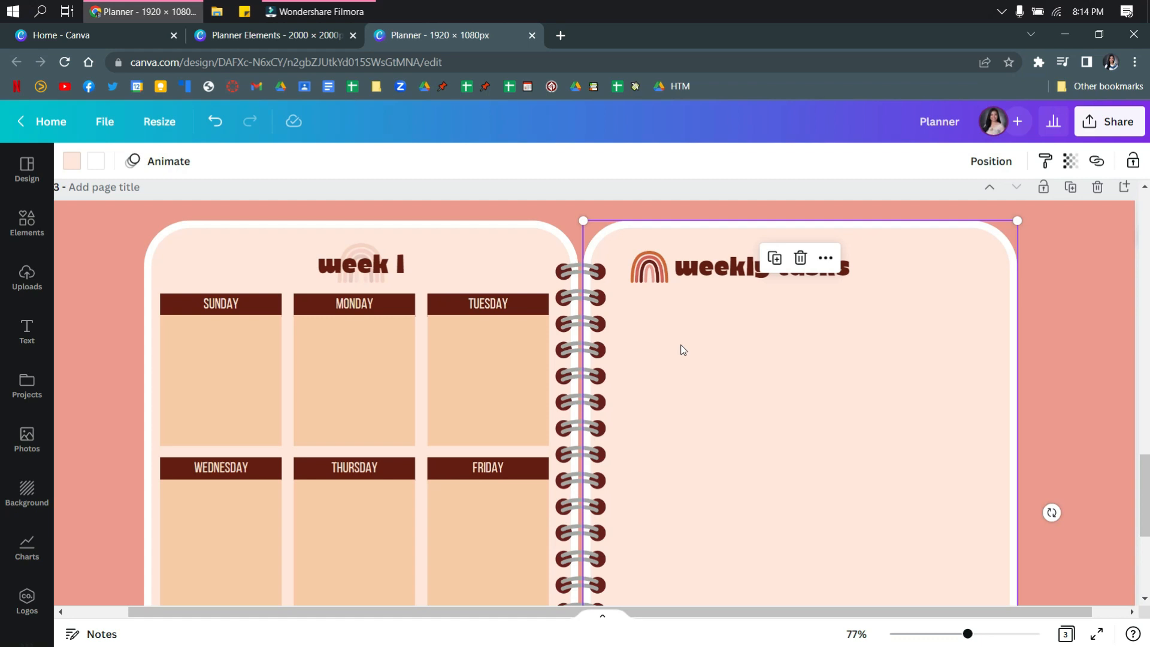
left_click(27, 222)
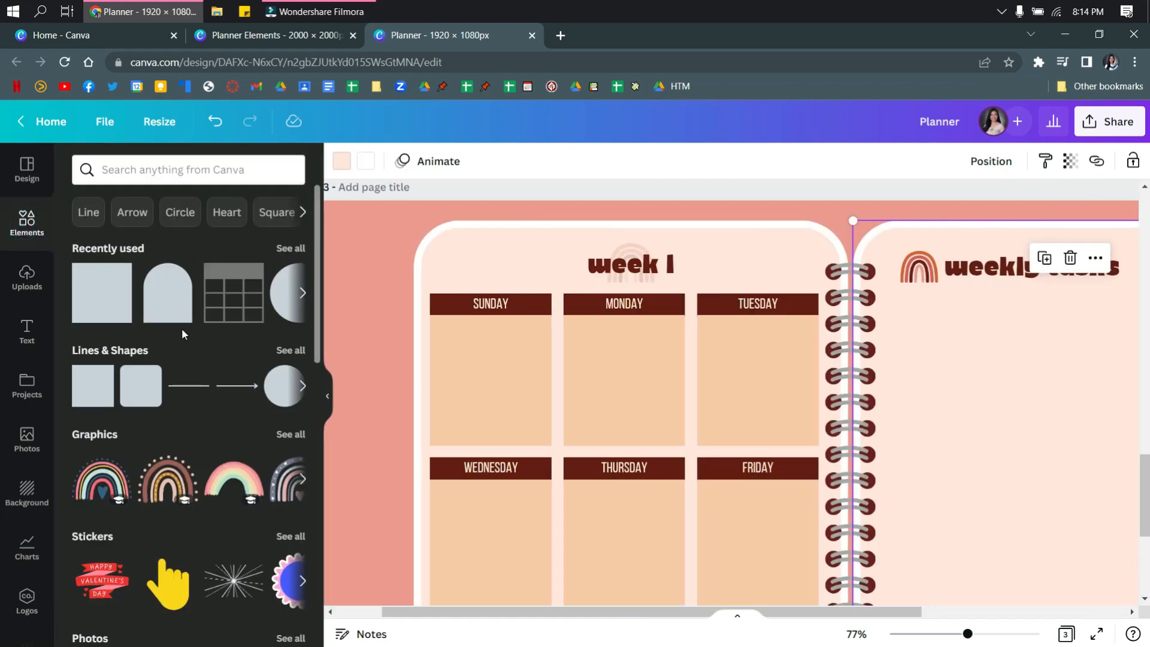
left_click(102, 292)
left_click(323, 392)
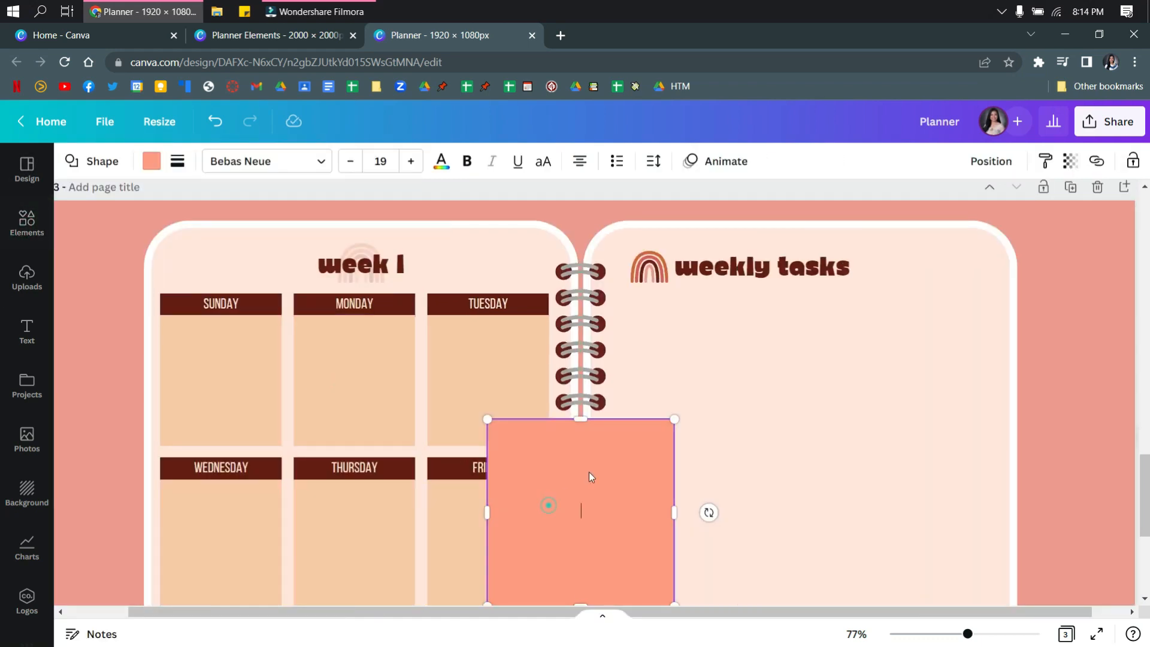
Shrink the new square to checkbox size and place it under the rainbow icon on the right page
left_click_drag(668, 444, 848, 350)
left_click_drag(856, 507, 656, 331)
left_click(680, 338)
left_click(650, 324)
left_click(686, 333)
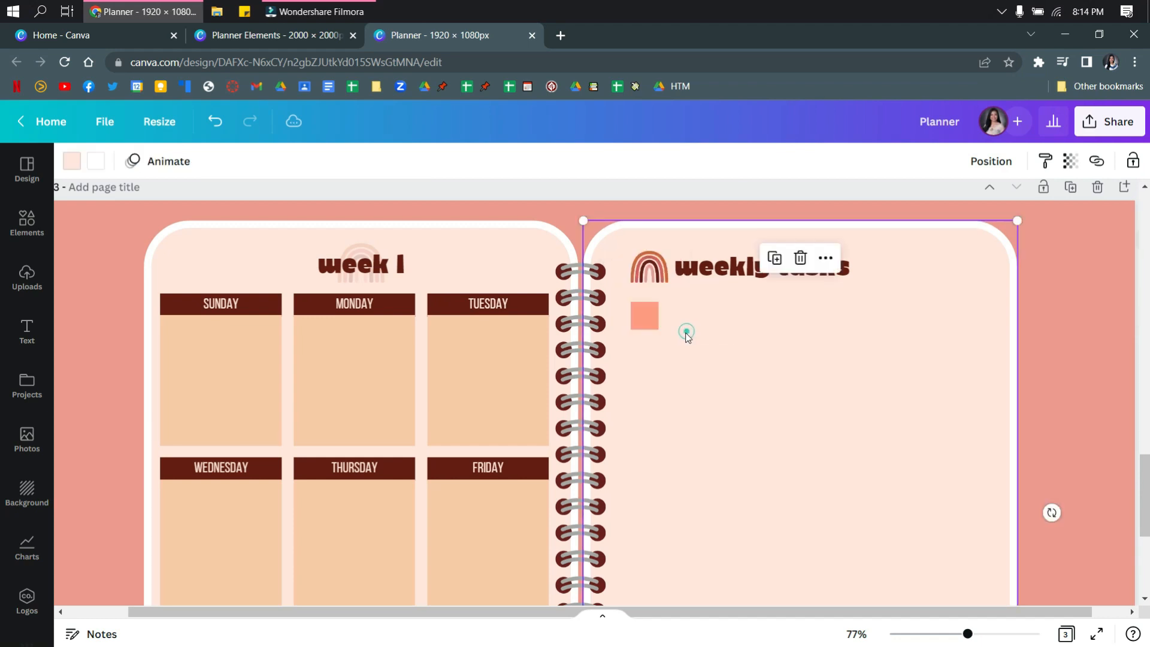
Adjust the small square's size and align it with the rainbow's left edge below the weekly tasks heading
left_click(652, 323)
left_click_drag(654, 326, 698, 281)
scroll(715, 268, "up", 3)
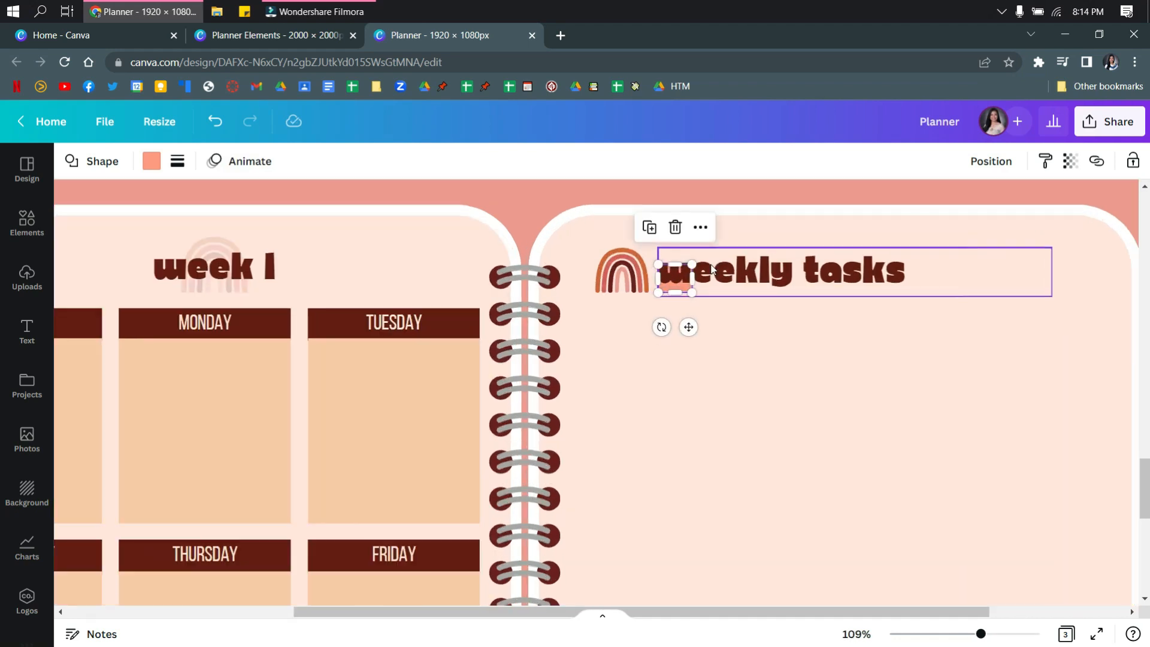
left_click_drag(692, 292, 613, 345)
key("ctrl+z")
right_click(692, 288)
left_click(778, 431)
left_click(684, 329)
left_click(623, 339)
Duplicate the small square downward to form an evenly spaced column of five checkboxes
key("ctrl+d")
left_click_drag(620, 336, 611, 454)
key("ctrl+d")
key("ctrl+d")
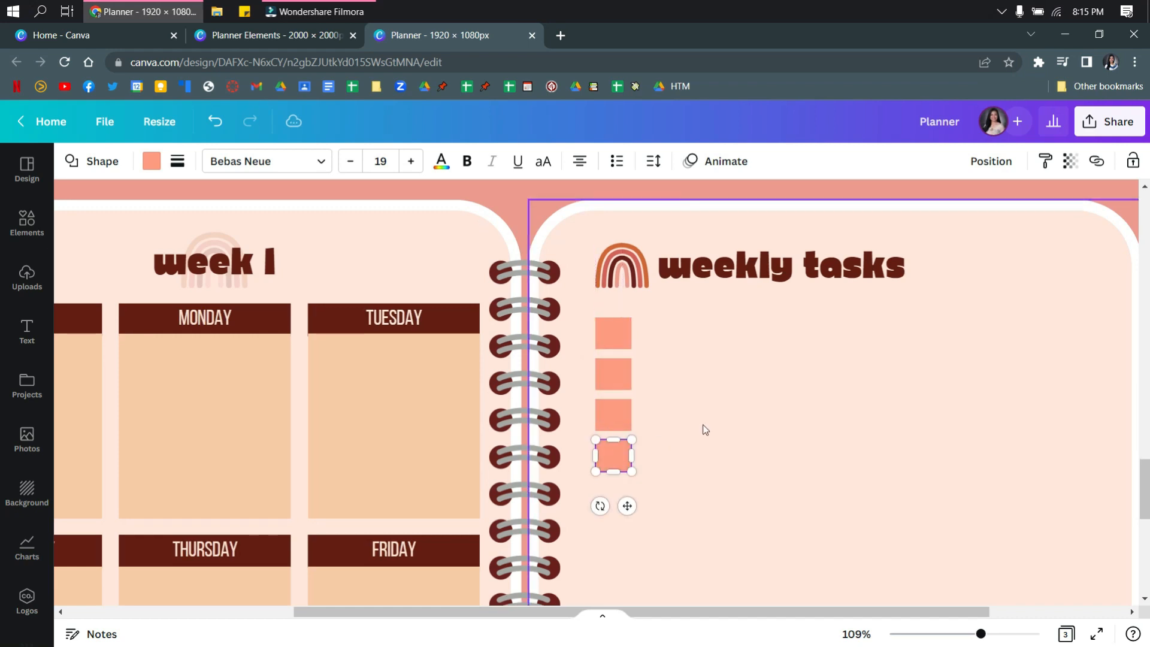
scroll(694, 422, "down", 2)
key("ctrl+d")
left_click_drag(630, 326, 618, 354)
left_click(755, 363)
scroll(751, 365, "down", 5)
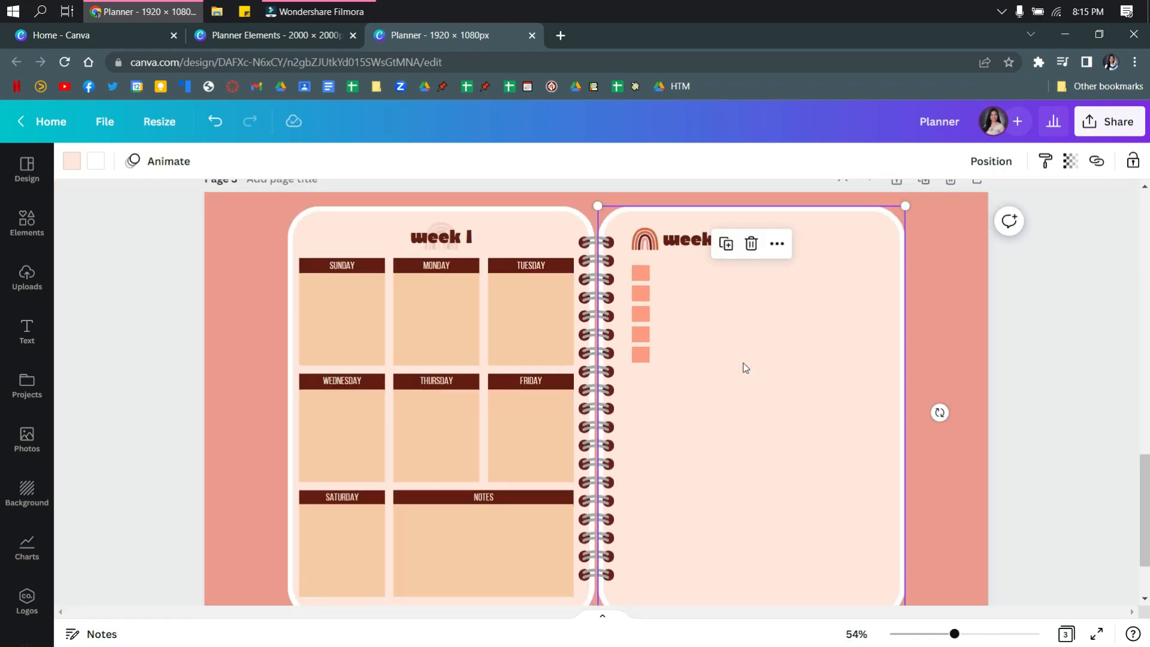
Extend the checkbox column to seven squares with evenly spaced copies of the lowest one
left_click(640, 355)
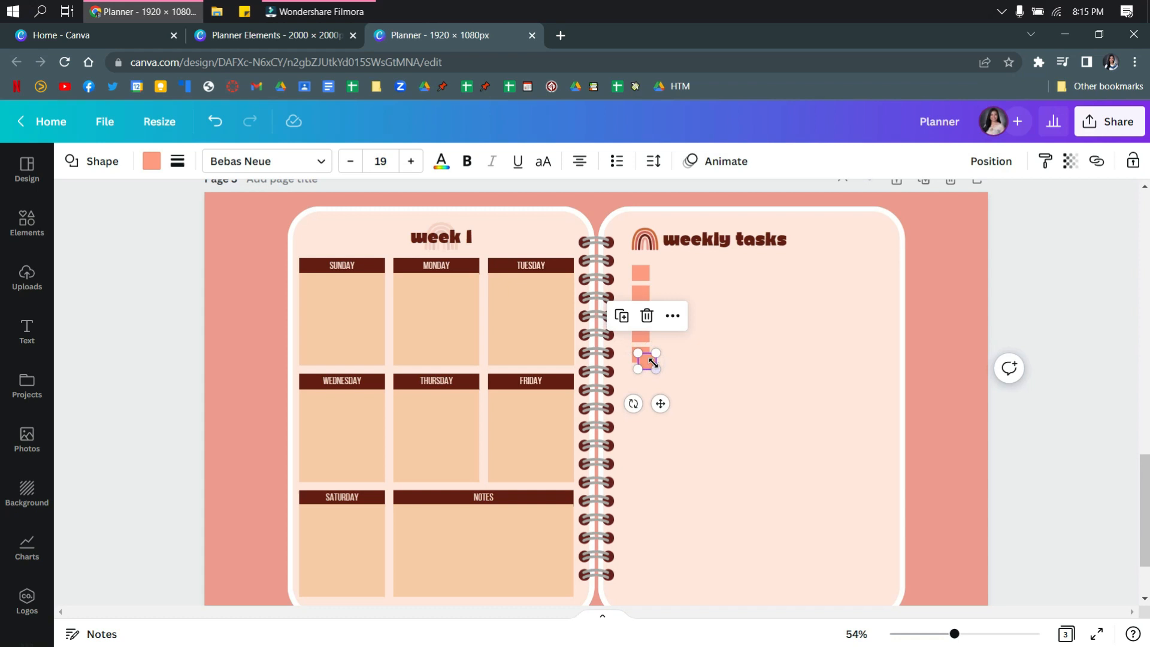
left_click_drag(648, 361, 642, 380)
key("ctrl+z")
scroll(649, 366, "up", 5)
left_click_drag(666, 353, 648, 421)
left_click(658, 382)
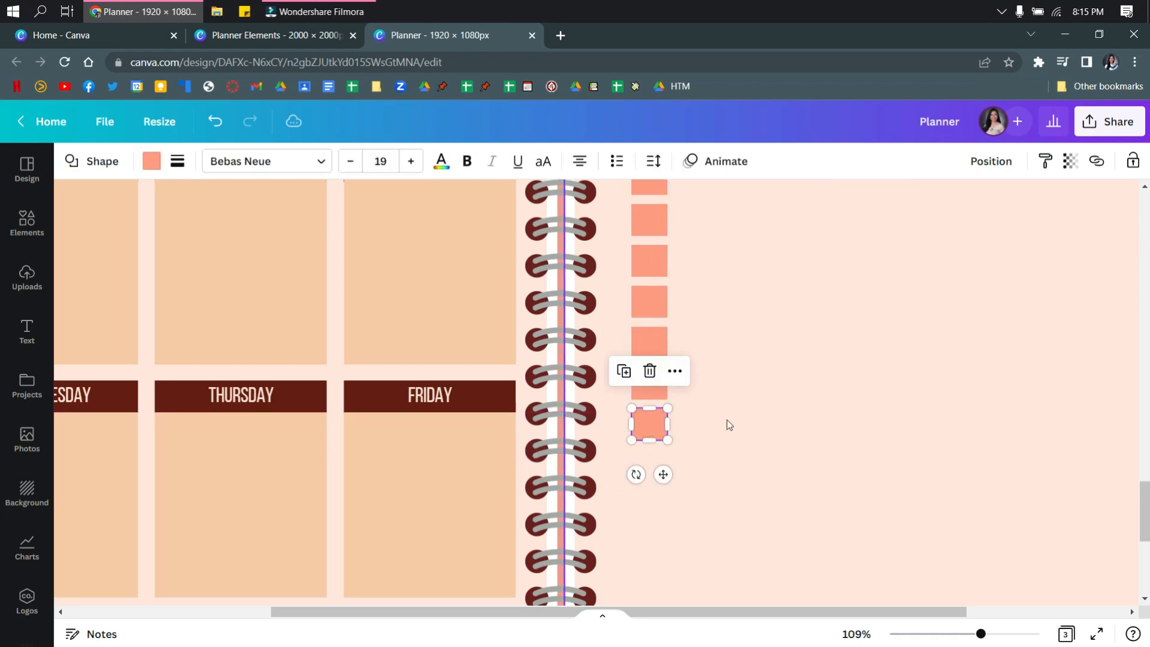
left_click(726, 421)
scroll(726, 421, "down", 5)
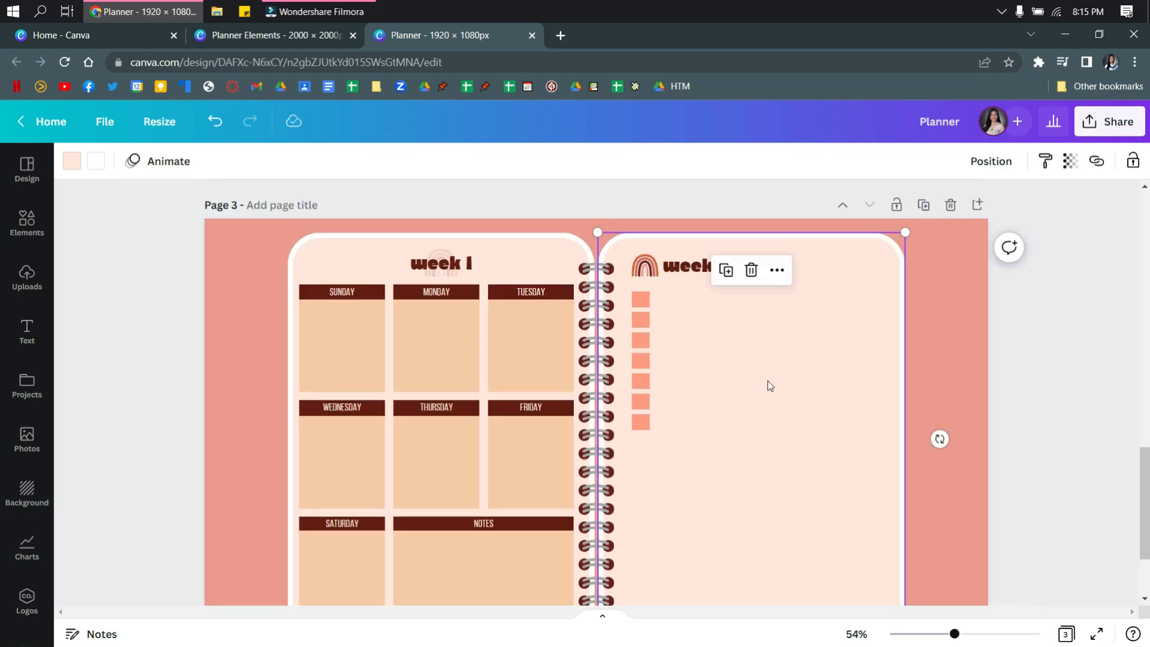
Delete the lowest square so the weekly tasks column has six checkboxes
scroll(814, 410, "down", 2)
scroll(746, 383, "up", 4)
scroll(749, 406, "down", 3)
scroll(765, 430, "down", 2)
scroll(765, 430, "up", 4)
scroll(764, 430, "up", 4)
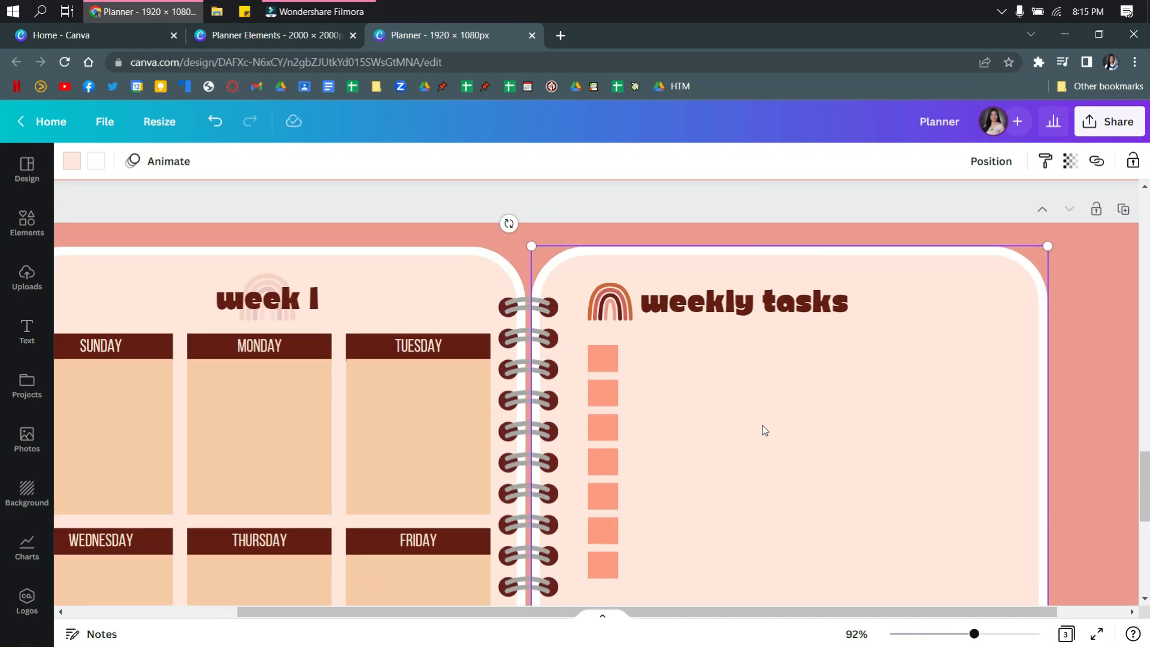
scroll(764, 430, "down", 2)
left_click(610, 441)
key("Delete")
scroll(612, 441, "up", 3)
scroll(612, 442, "down", 2)
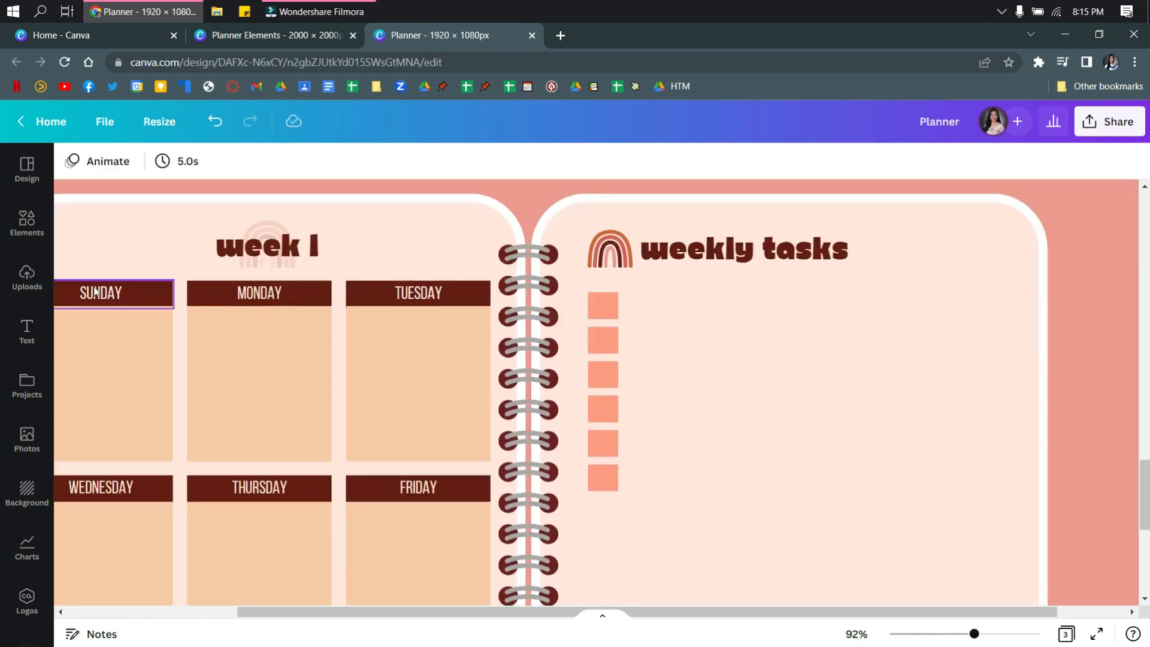
Add another square shape and move it beside the checkbox column on the right page
left_click(23, 237)
left_click(119, 294)
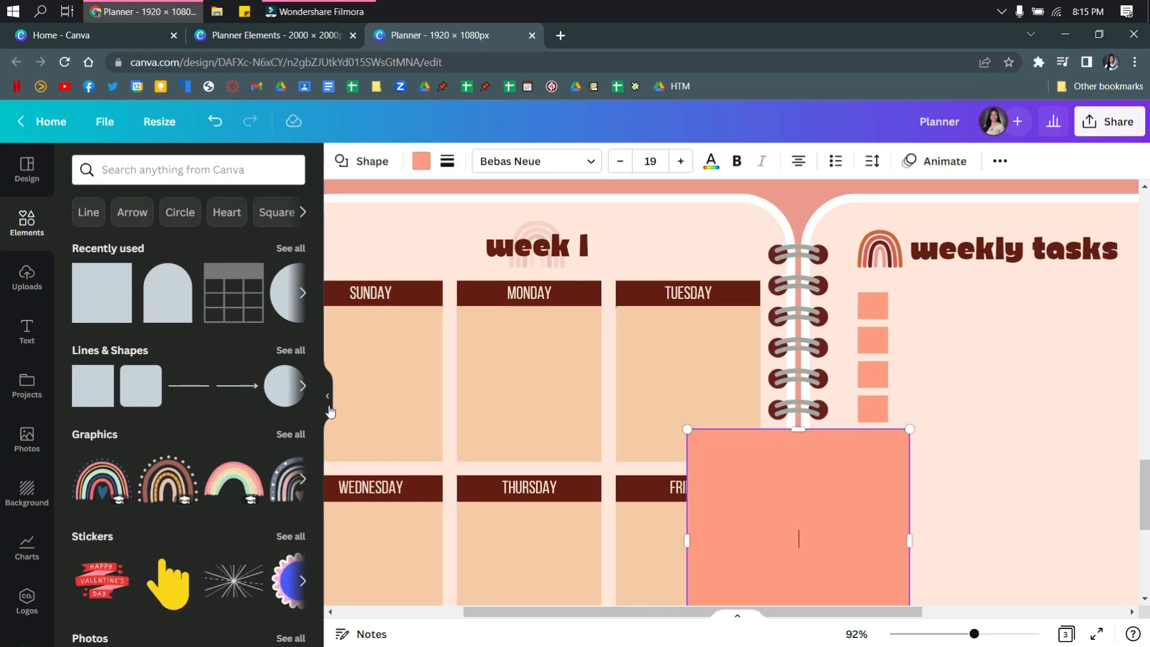
left_click(328, 396)
left_click_drag(498, 526, 733, 382)
Recolor the large square with the light peach-orange used for the day boxes
left_click(150, 161)
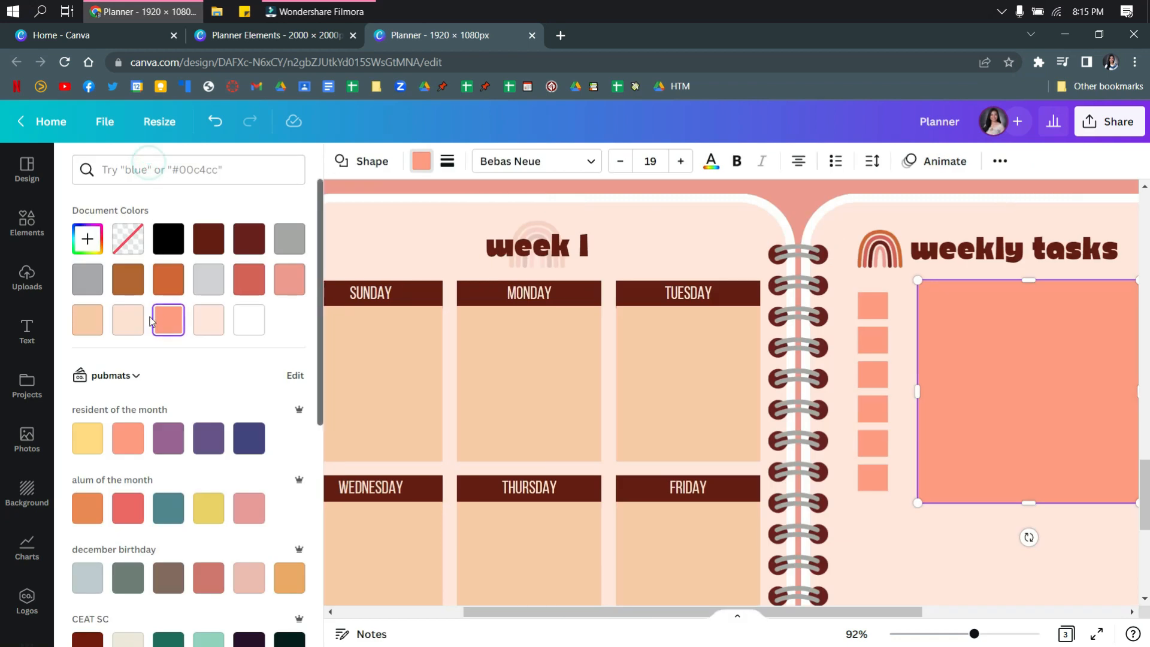
left_click(88, 319)
left_click(970, 541)
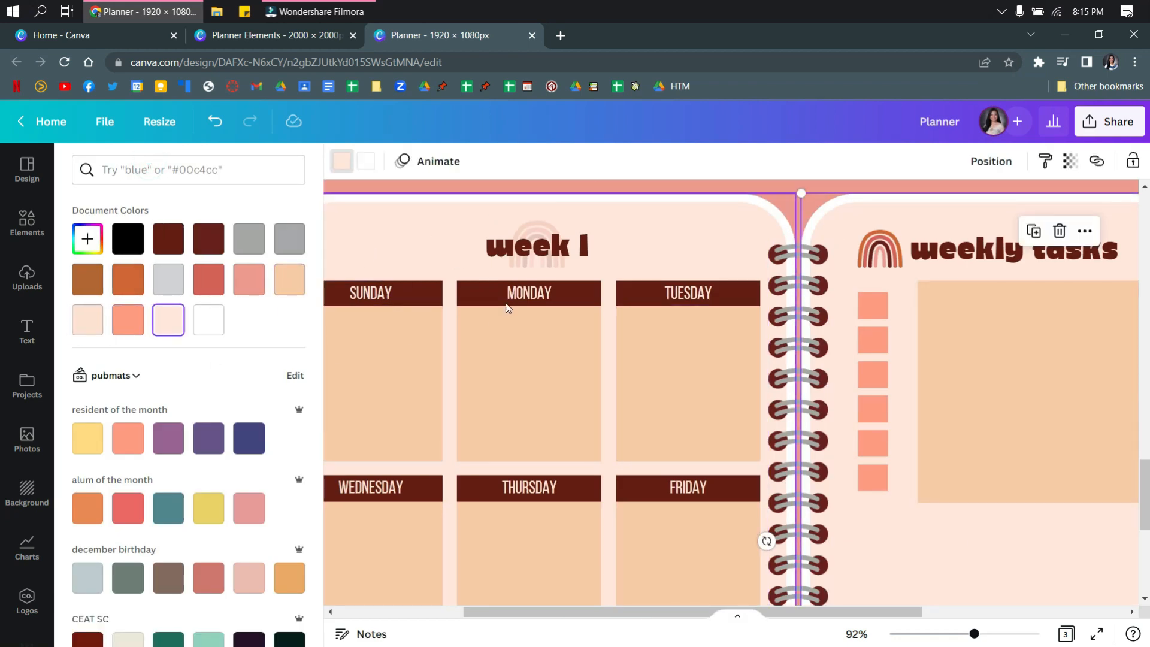
left_click(419, 354)
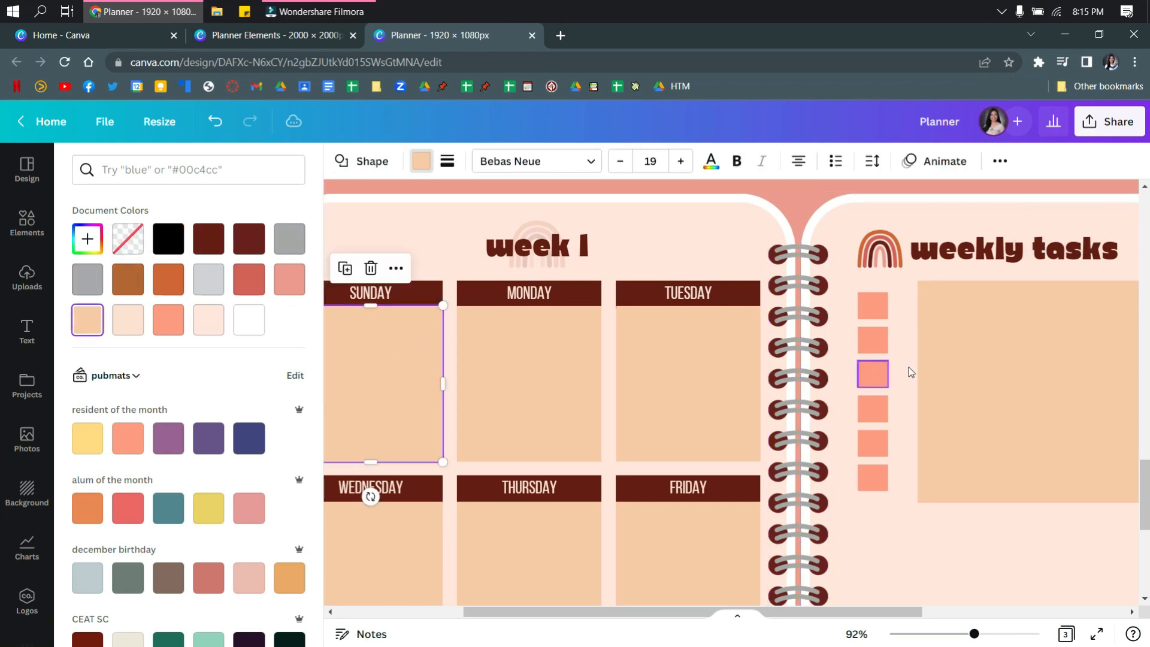
left_click(985, 379)
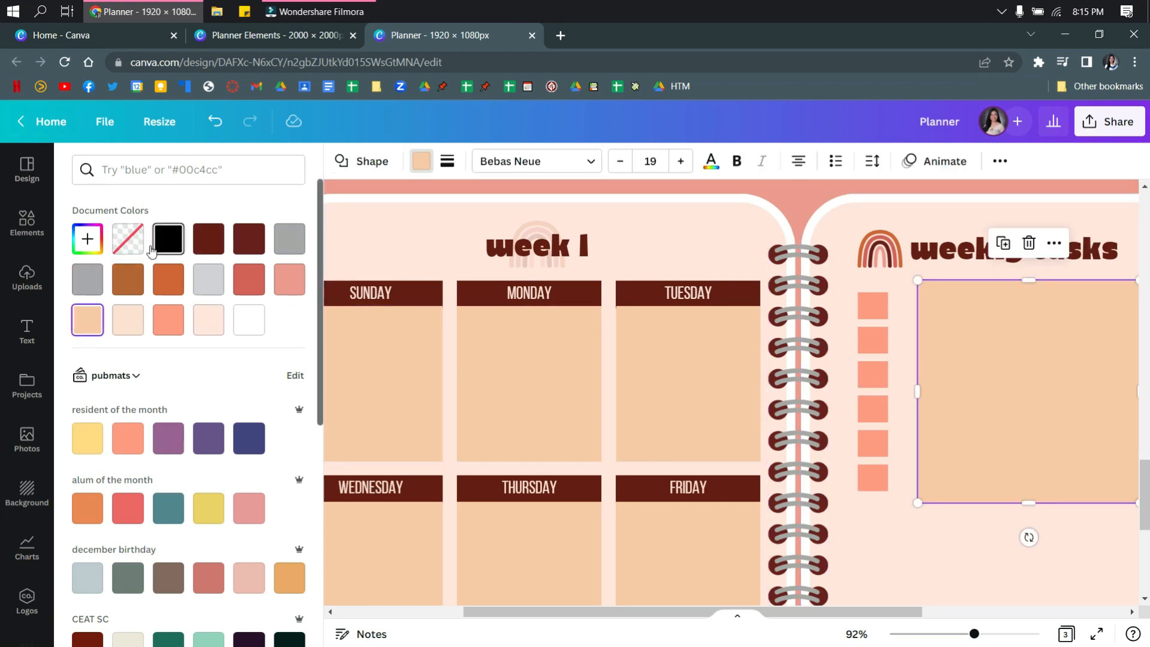
scroll(221, 303, "down", 2)
left_click(421, 161)
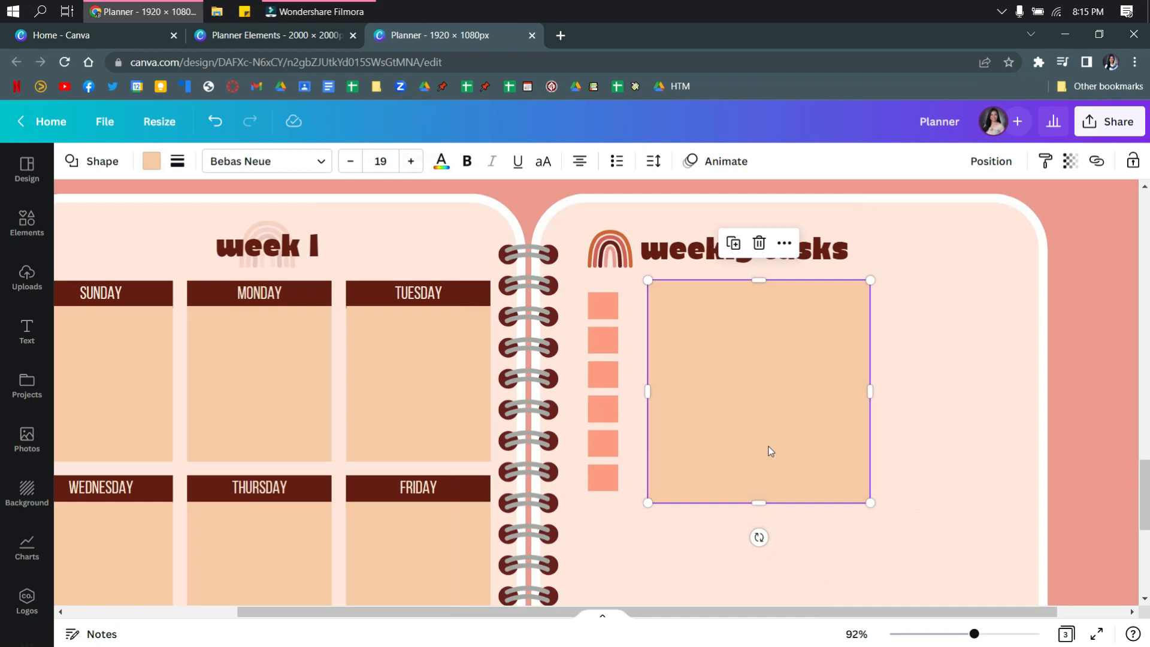
Attach the large square to the first checkbox and resize it into a checkbox-high bar reaching near the page's right edge
left_click_drag(729, 381, 698, 393)
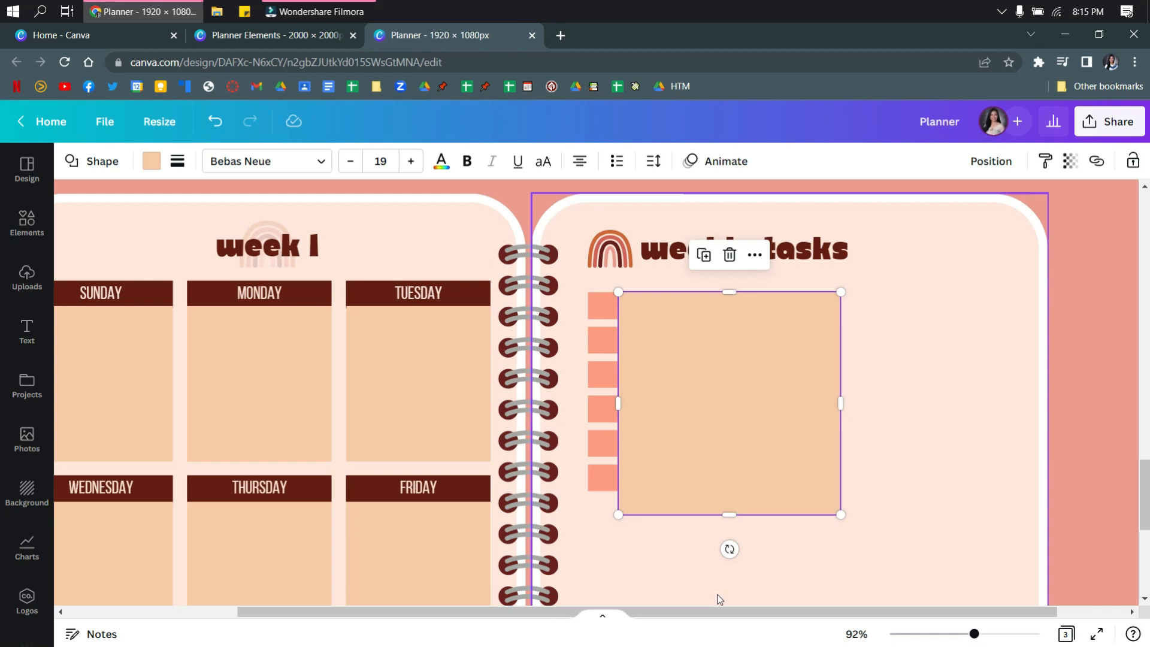
left_click_drag(729, 514, 729, 319)
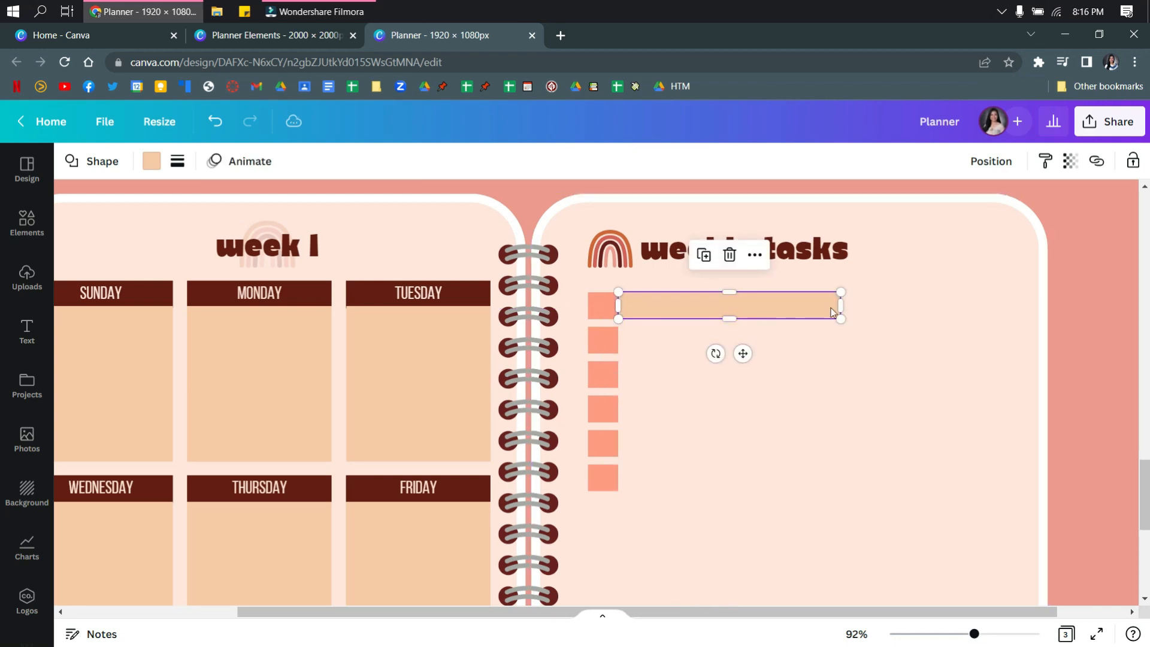
left_click_drag(842, 305, 1013, 306)
left_click(968, 370)
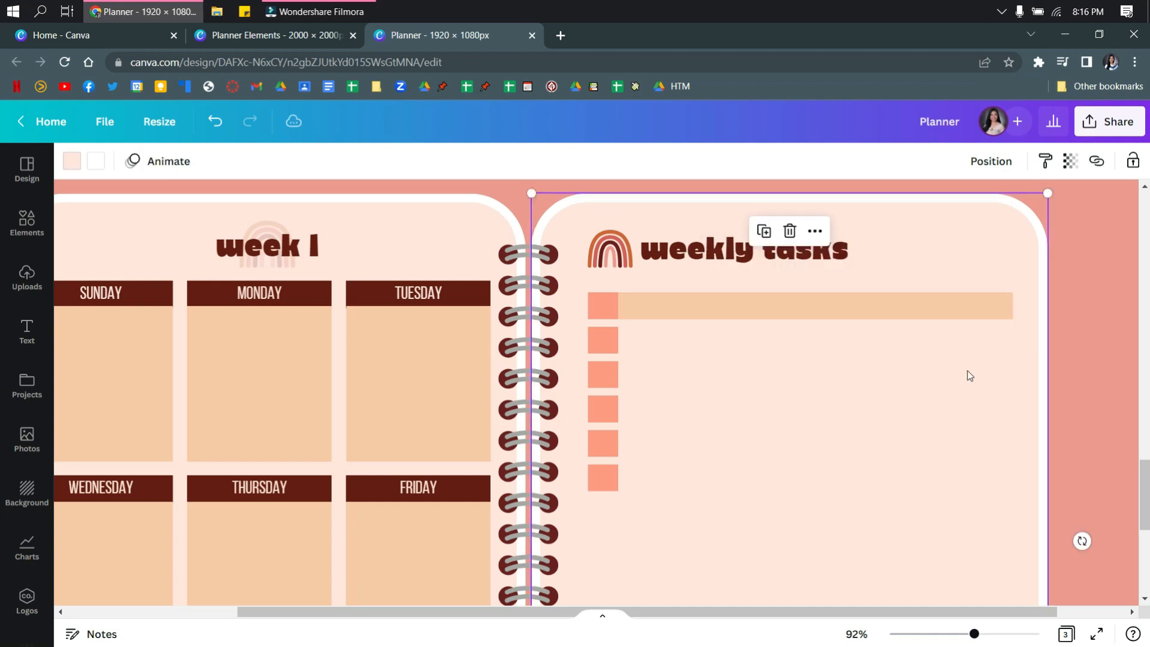
Duplicate the task bar and align the copies beside the second, third and fourth checkboxes
left_click(644, 313)
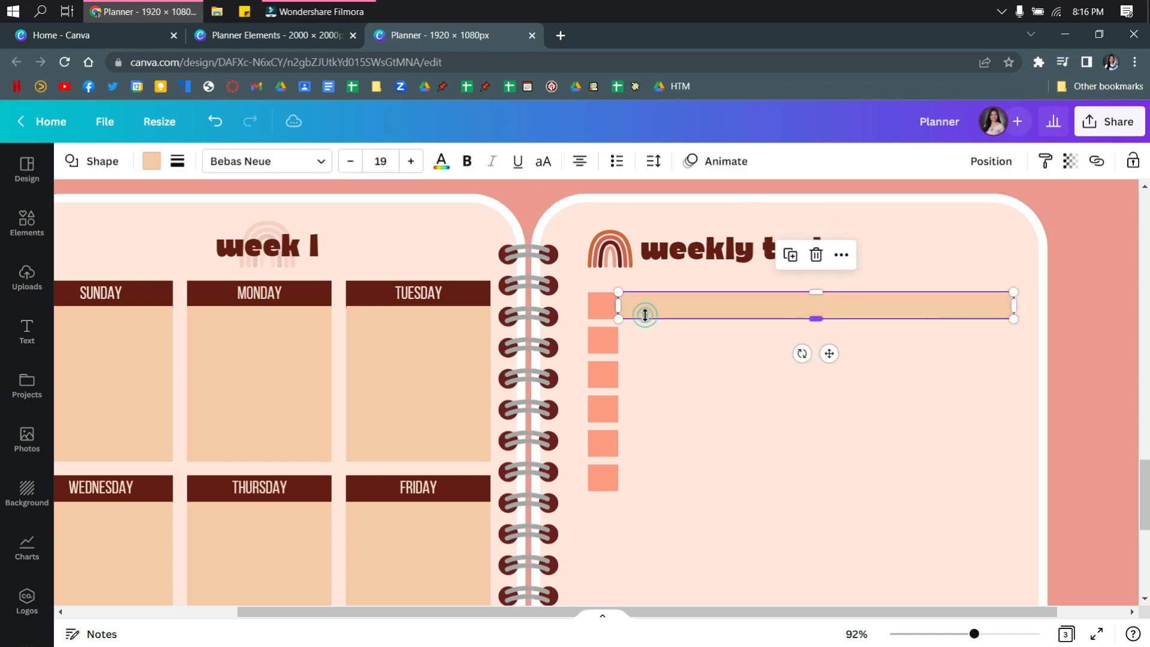
left_click_drag(645, 313, 667, 411)
key("ctrl+v")
left_click(672, 442)
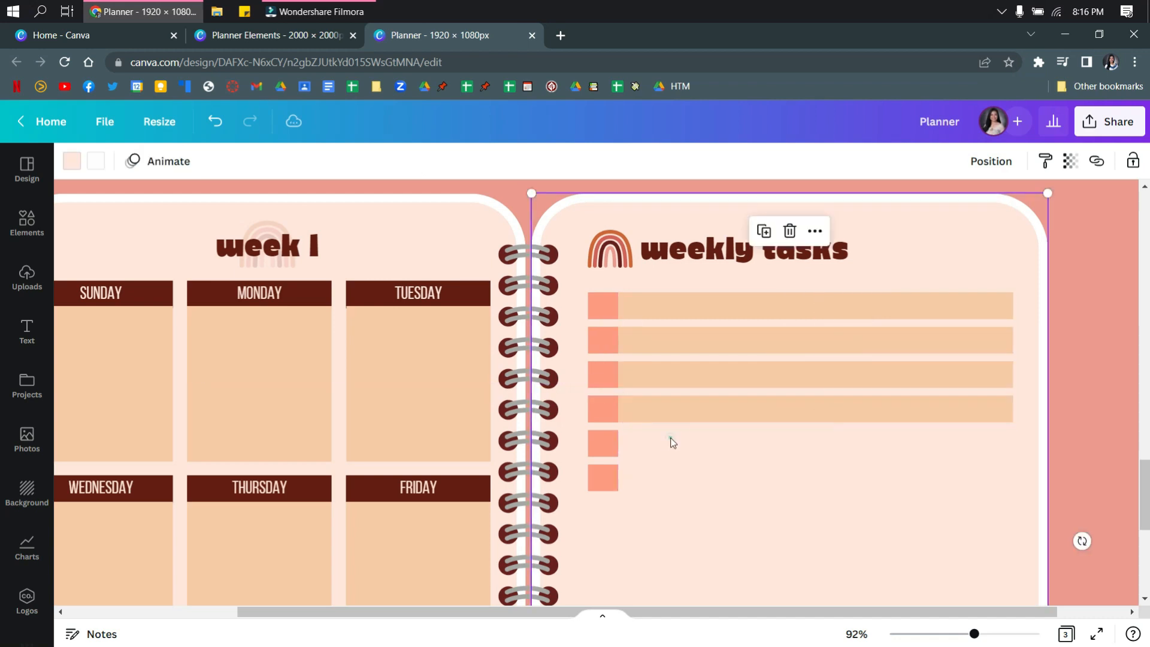
Add copies of the task bar beside the fifth and sixth checkboxes to complete the weekly tasks list
left_click(648, 414)
key("ctrl+d")
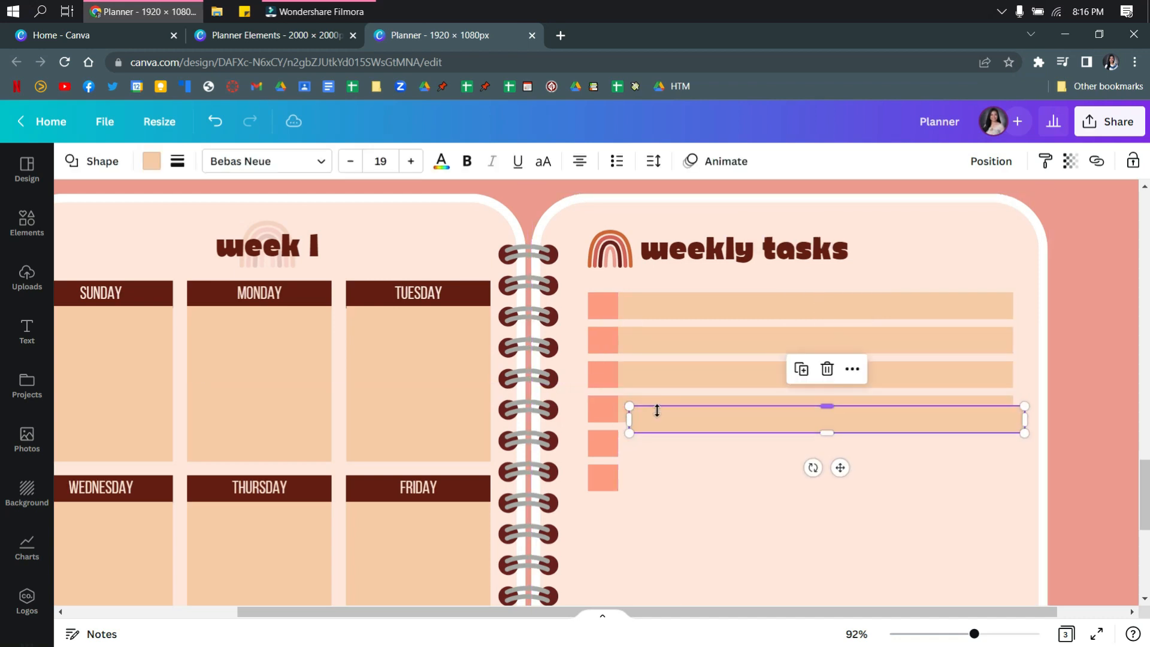
left_click_drag(655, 418, 650, 470)
left_click(654, 470)
left_click(662, 444)
key("ctrl+d")
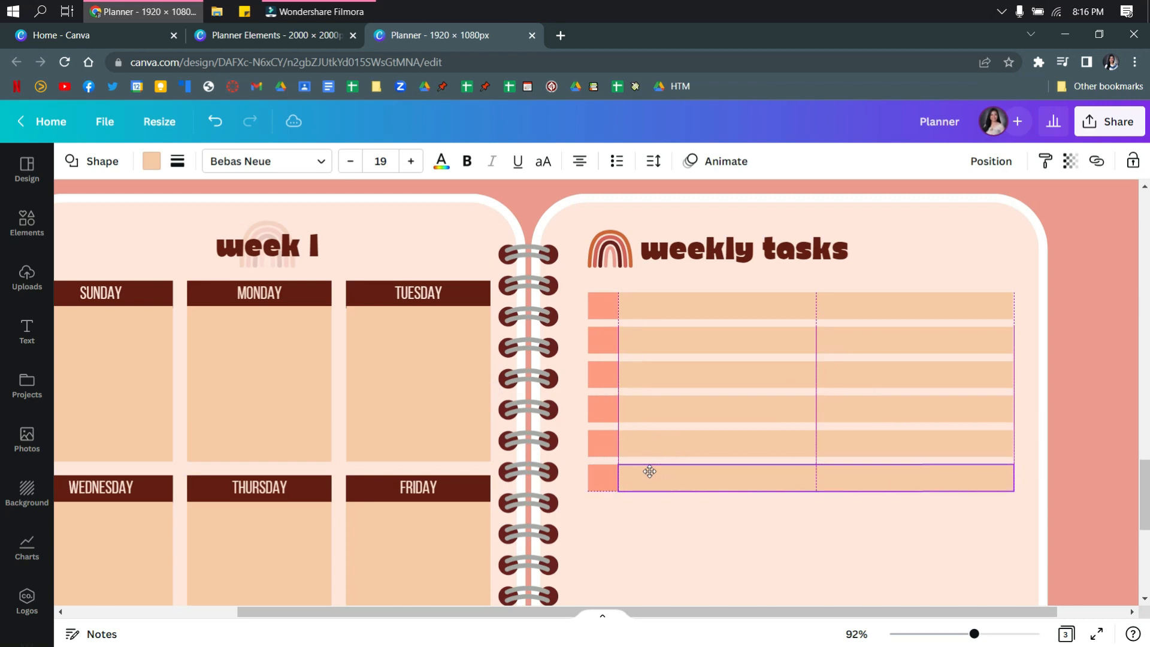
left_click(662, 524)
scroll(667, 475, "down", 5)
scroll(708, 461, "down", 3)
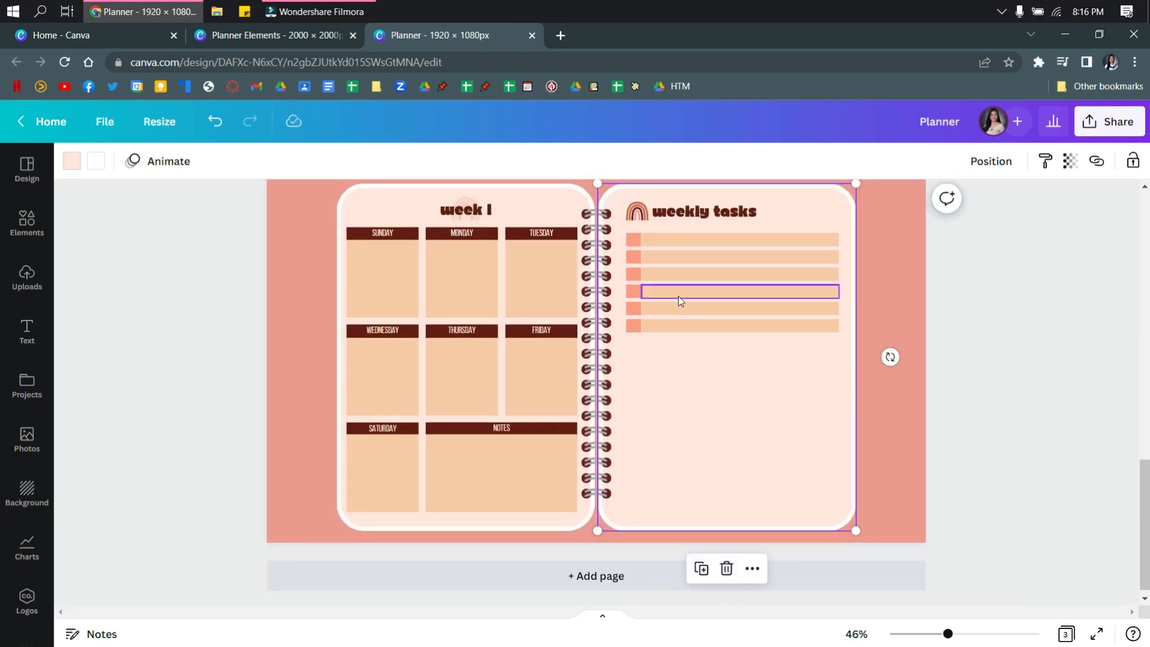
Duplicate the rainbow and "weekly tasks" heading below the task list and change the copy's text to "habit tracker"
left_click(675, 214)
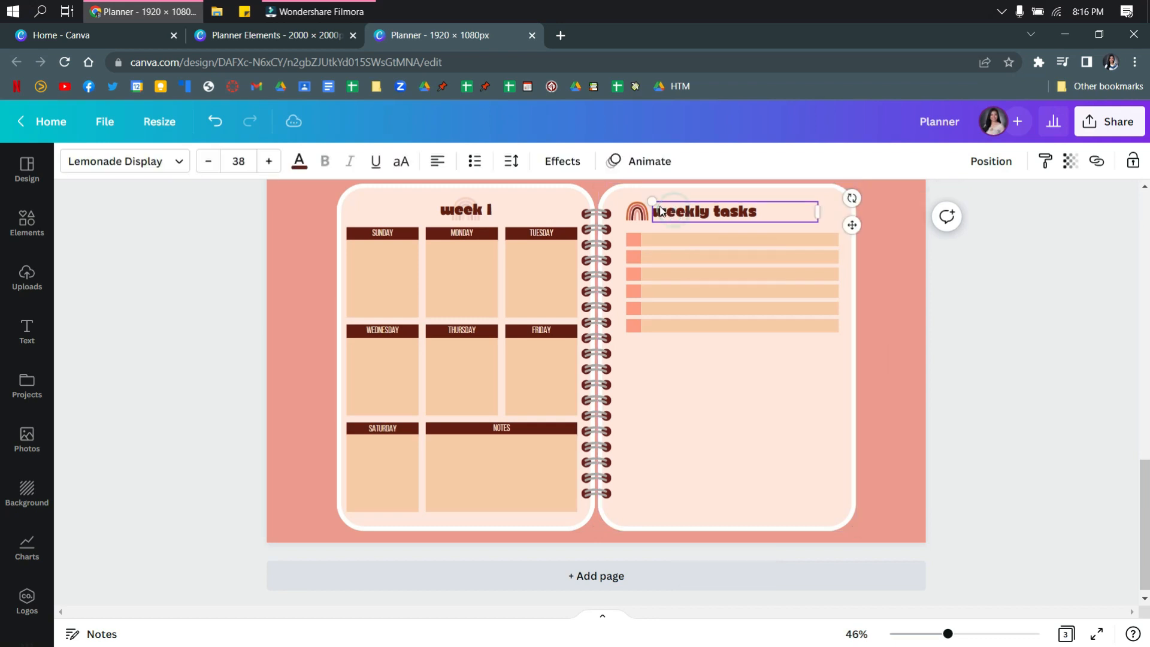
left_click(641, 213, "shift")
left_click_drag(693, 222, 692, 361)
left_click(803, 401)
left_click(749, 359)
left_click(750, 359)
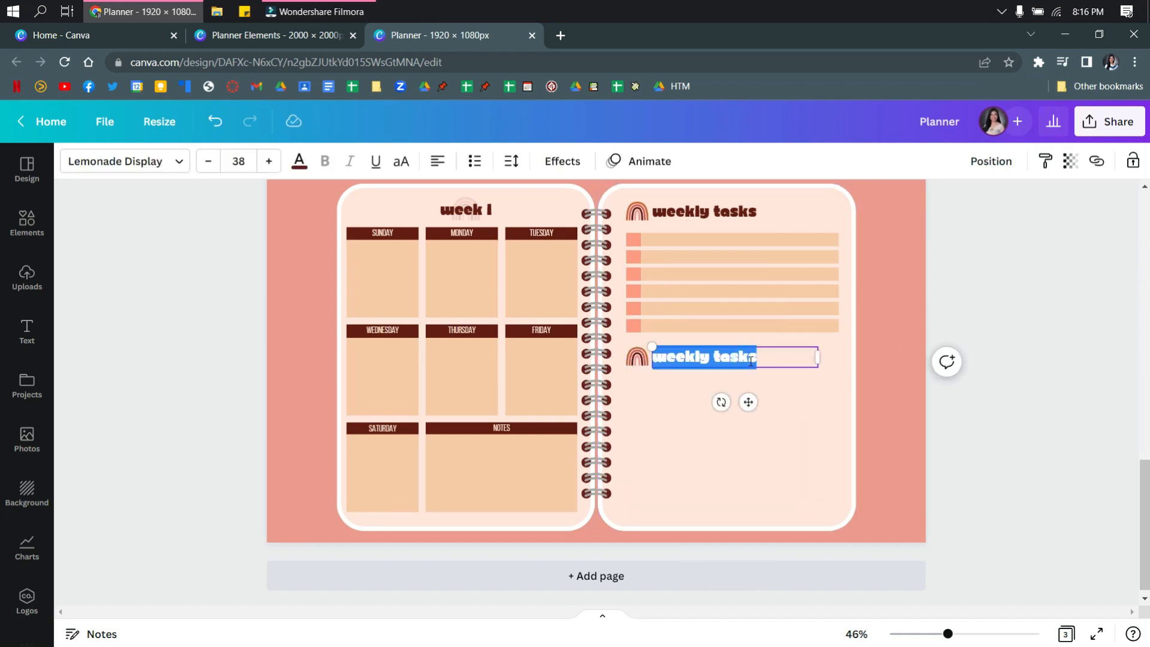
type("habit tracker")
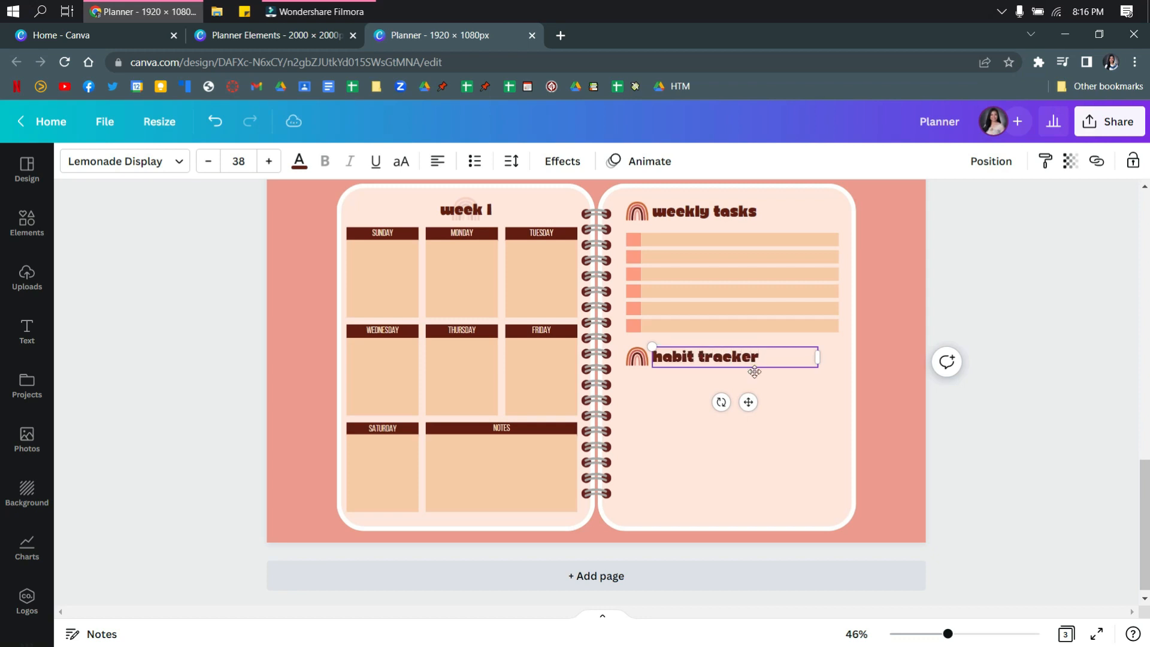
left_click(790, 401)
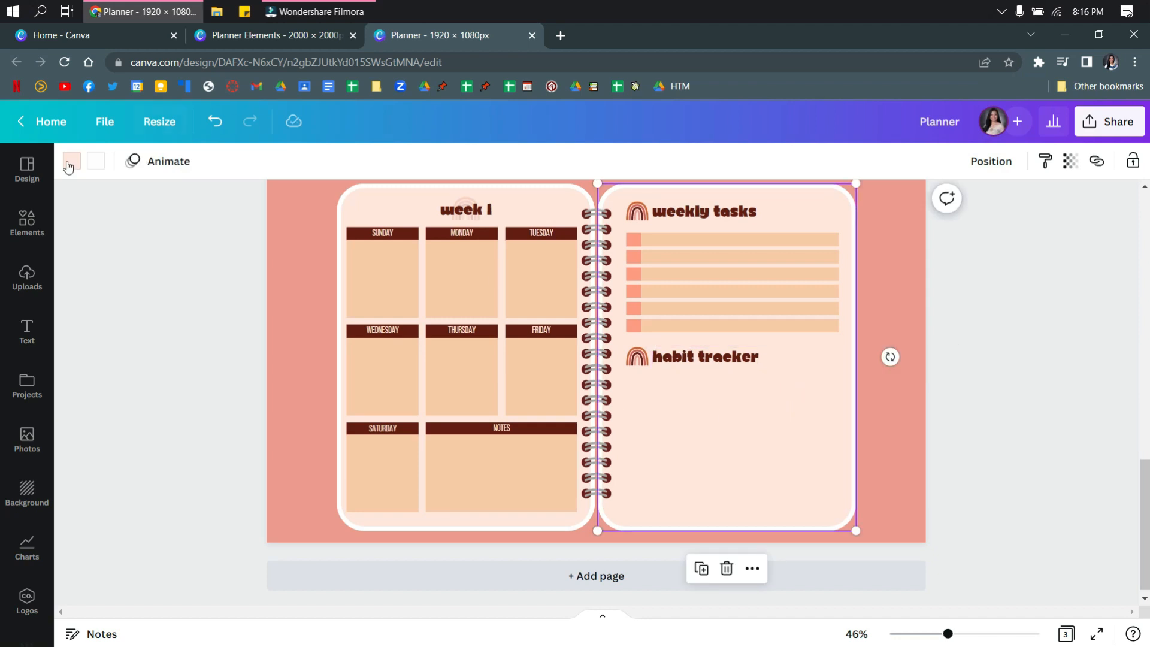
Insert a table and move it beneath the "habit tracker" heading
left_click(26, 223)
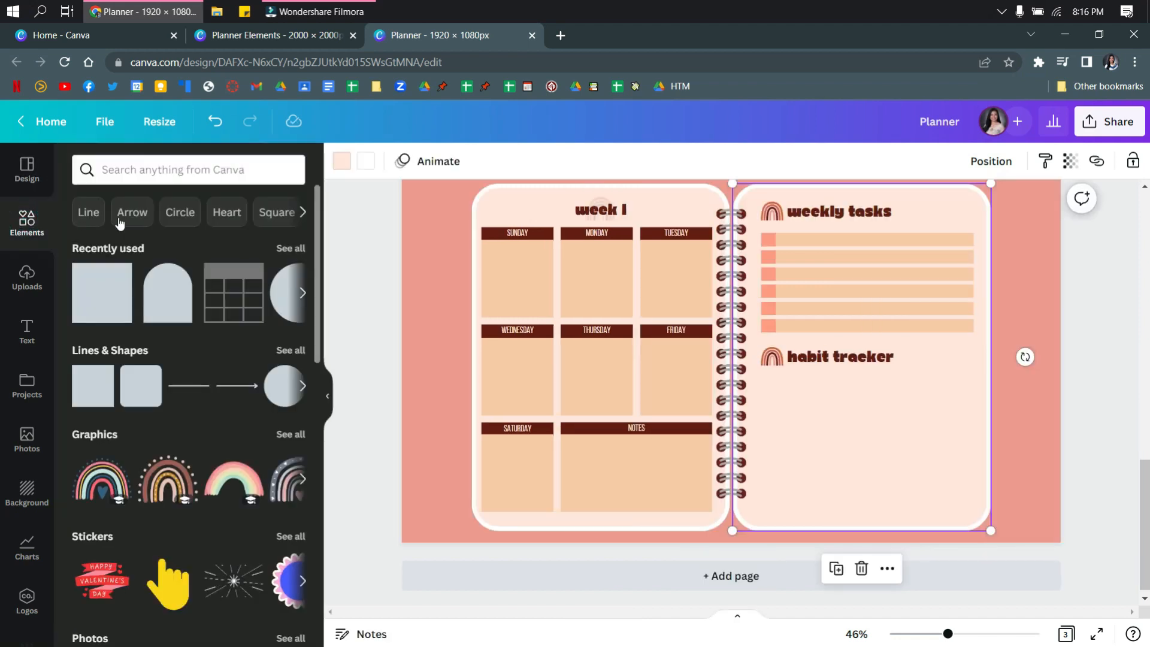
left_click(240, 293)
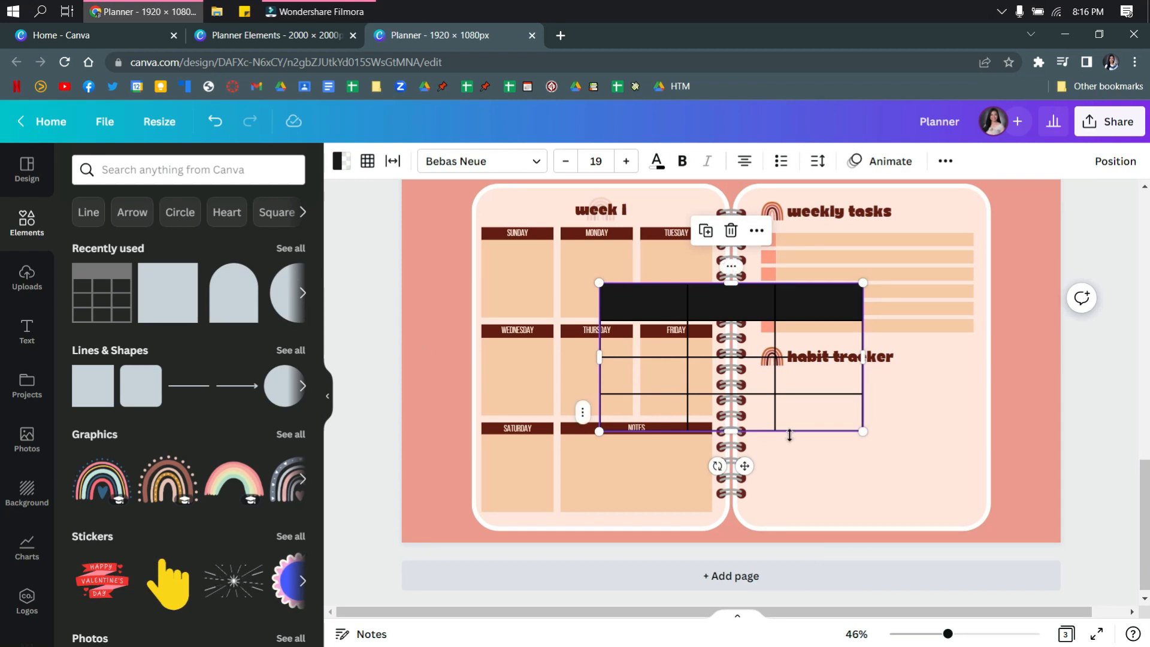
left_click_drag(837, 316, 918, 397)
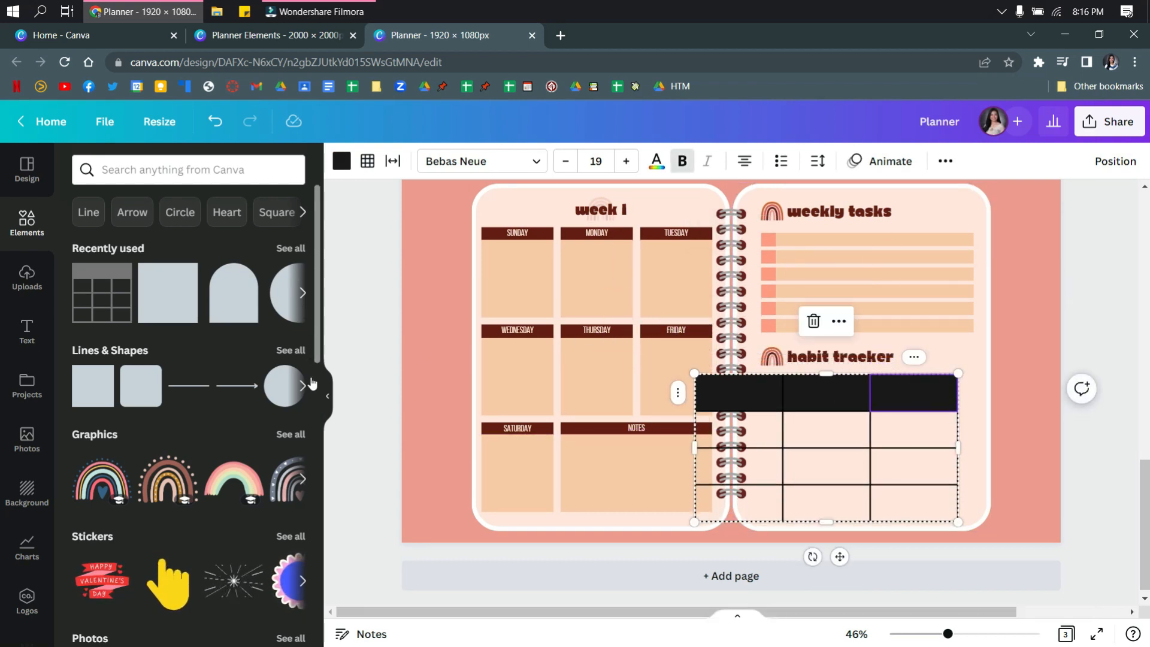
left_click(327, 396)
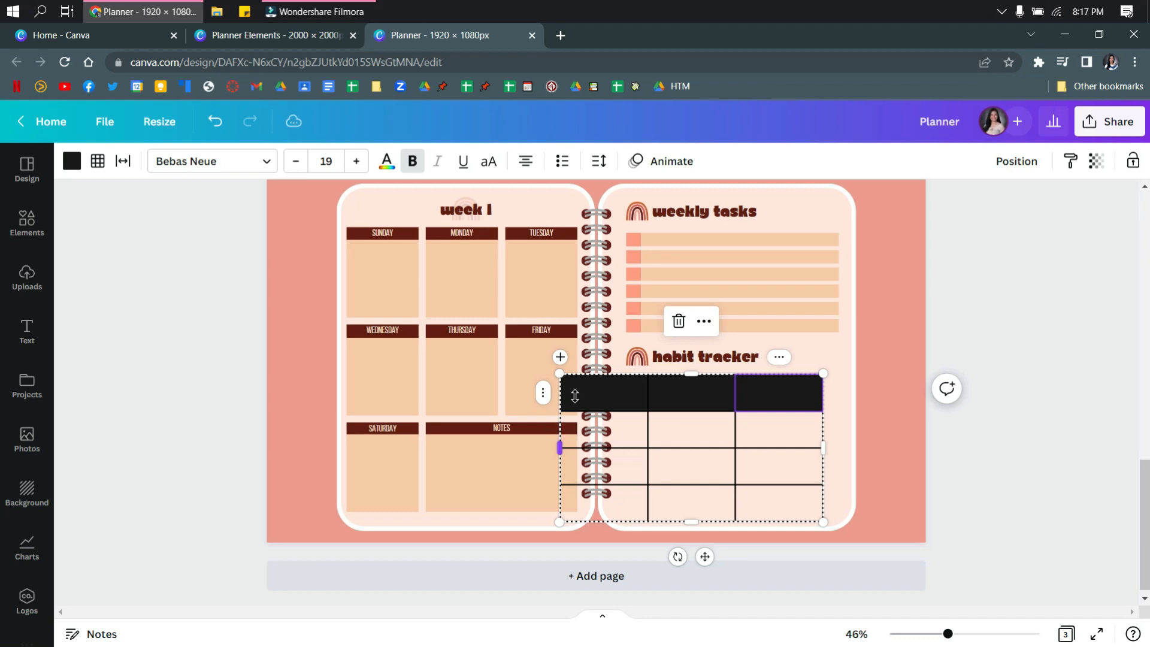
Add five more columns to the habit tracker table, making eight columns in total
left_click(560, 358)
left_click(560, 358)
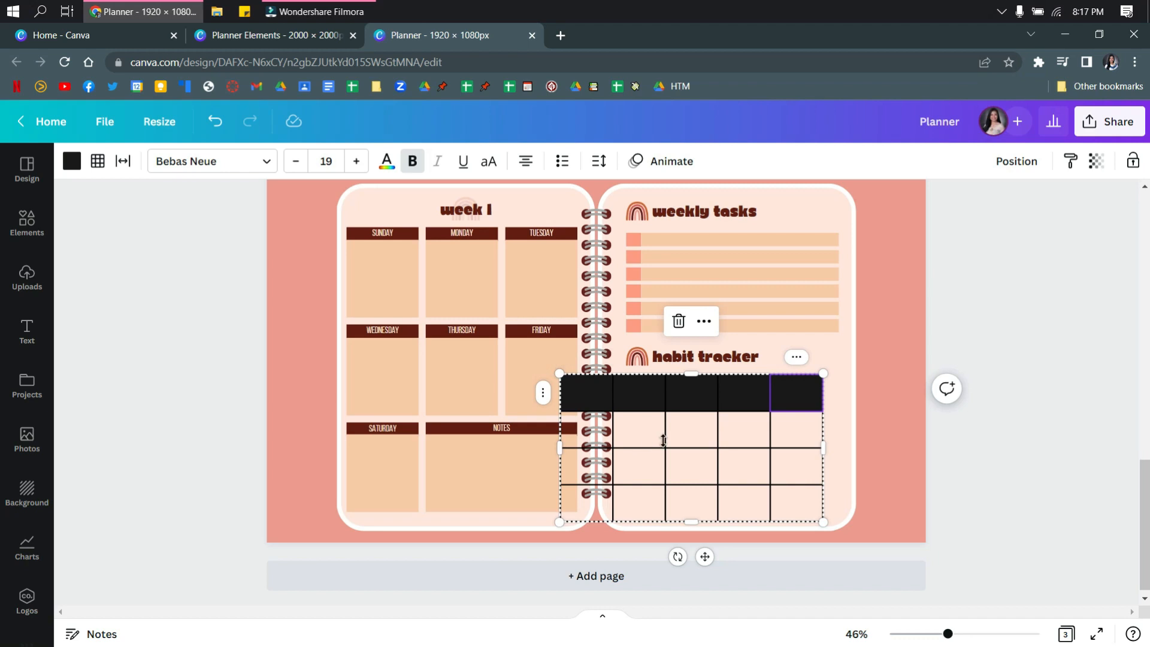
left_click(560, 357)
left_click(560, 357)
left_click(559, 358)
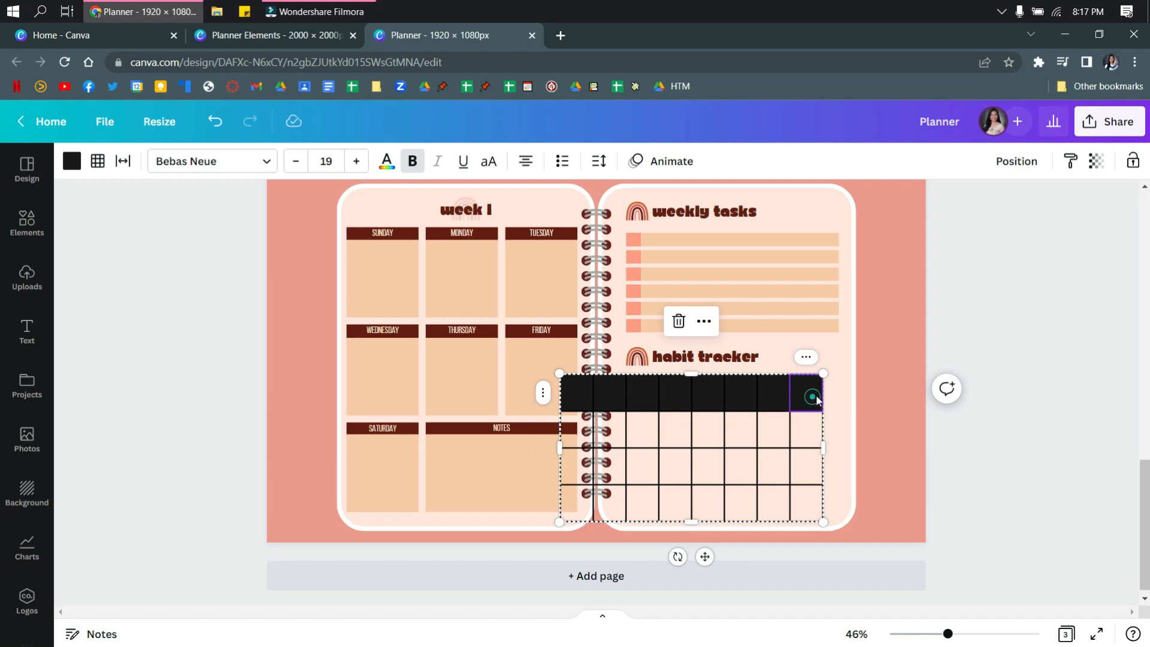
Shrink the table and position it under the "habit tracker" heading, aligned with the right ends of the task bars
left_click_drag(556, 375, 633, 414)
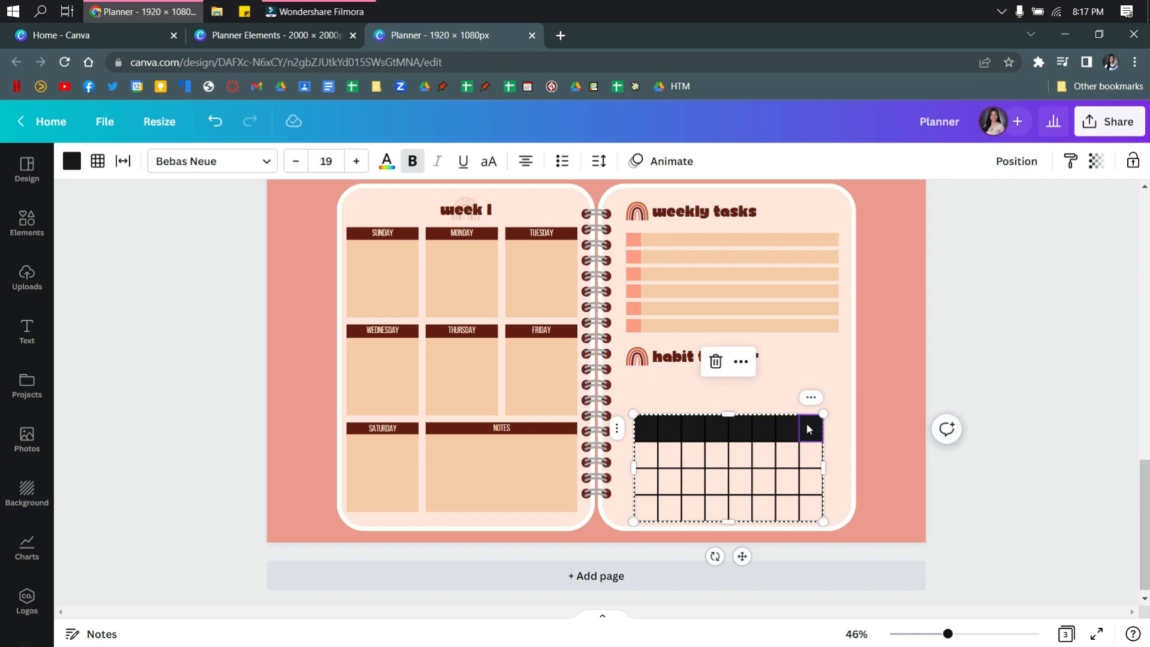
left_click(806, 423)
left_click(763, 524)
left_click(772, 500)
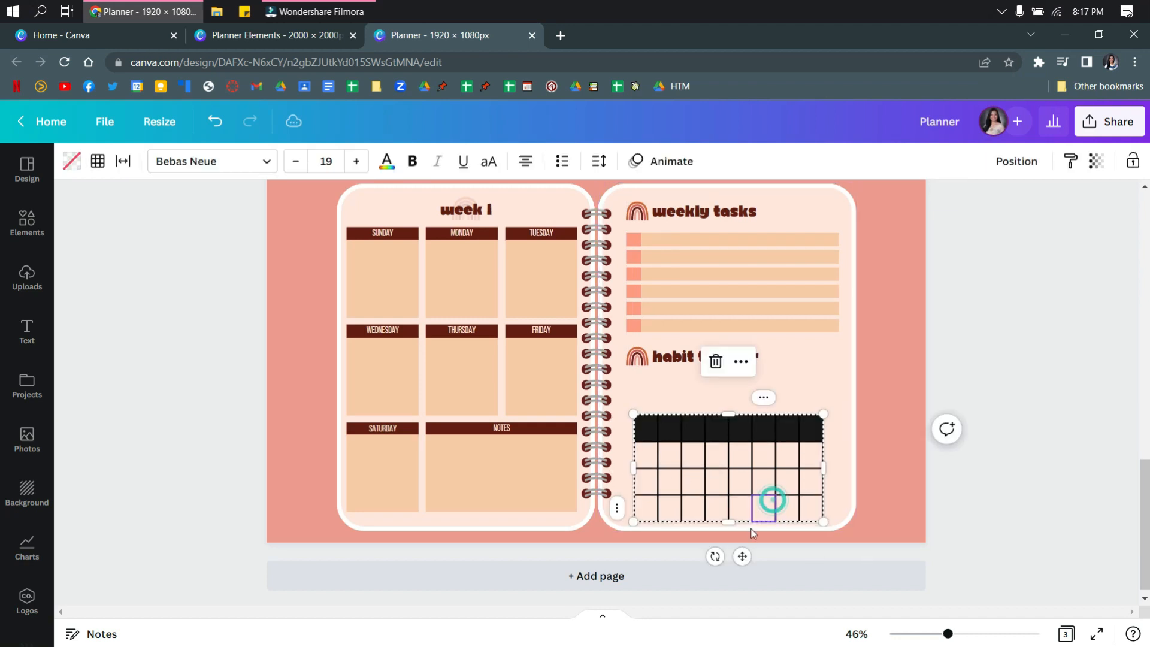
left_click_drag(742, 556, 758, 521)
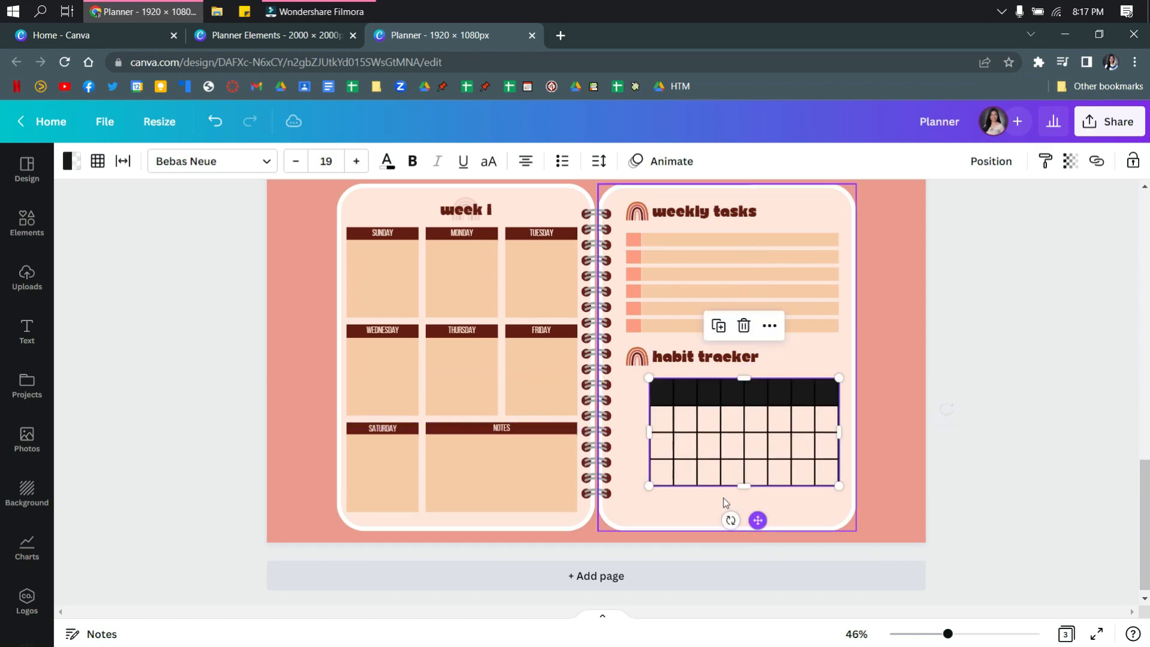
Widen the table's first column until it lines up with the left edge of the checkboxes
left_click(665, 424)
left_click(666, 503)
left_click(659, 396)
left_click_drag(645, 432, 621, 440)
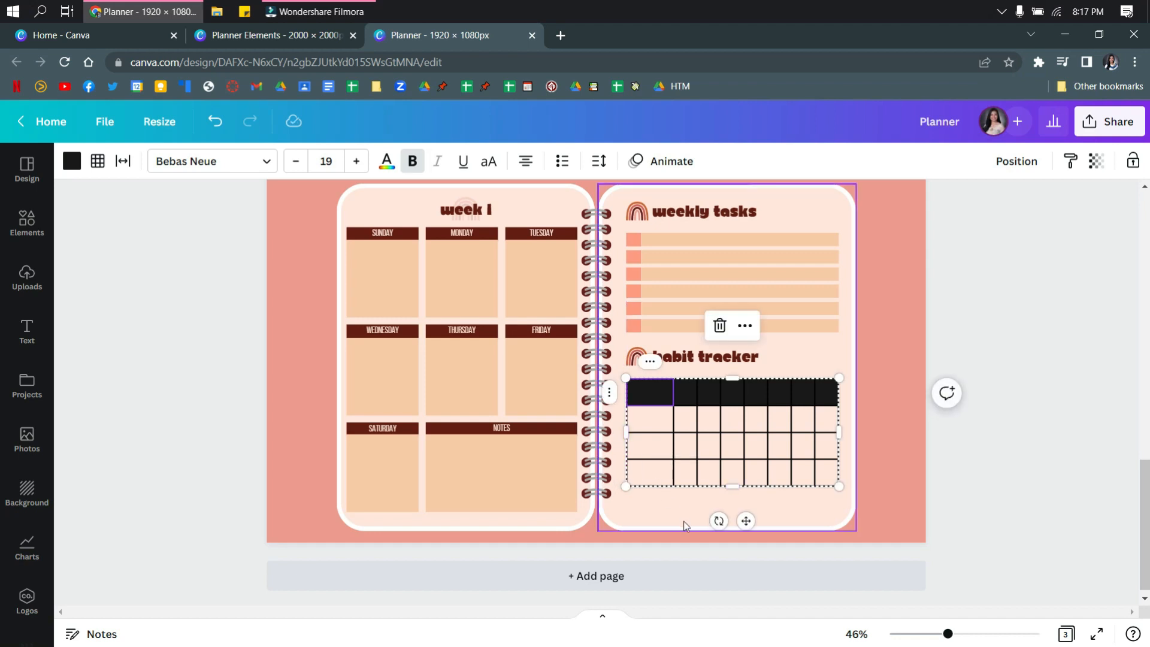
Add a fifth row at the bottom of the habit tracker table
left_click(688, 506)
left_click(636, 485)
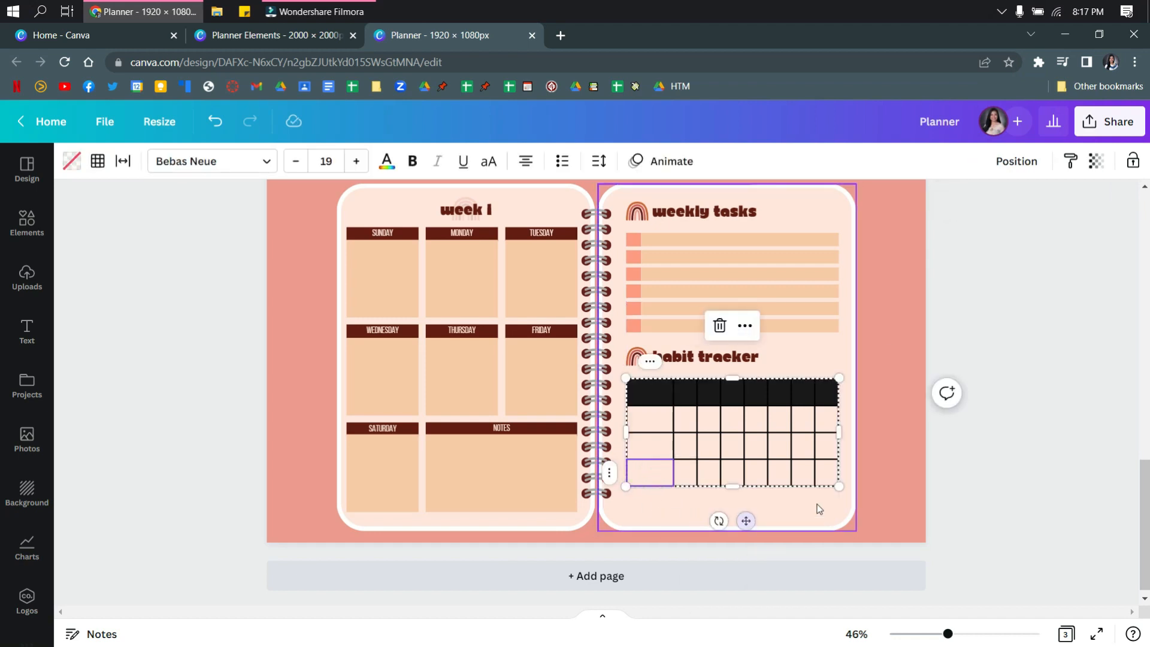
left_click(610, 476)
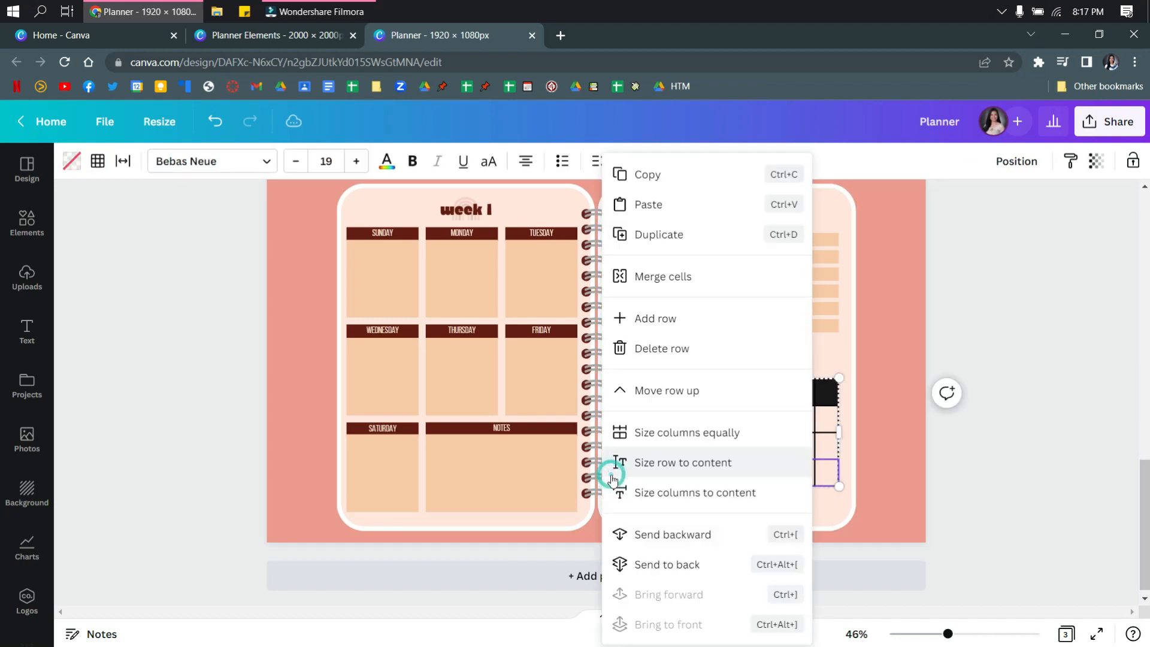
left_click(681, 317)
left_click(953, 480)
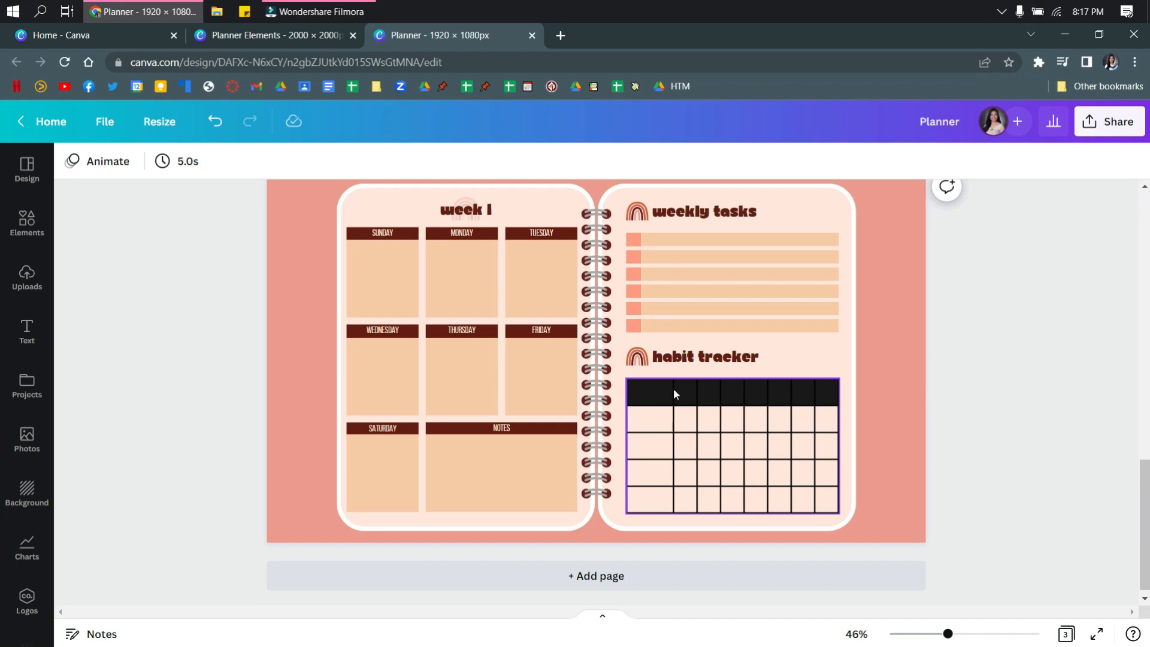
Recolor all the table's header row cells with the salmon pink from the document colors
left_click(662, 401)
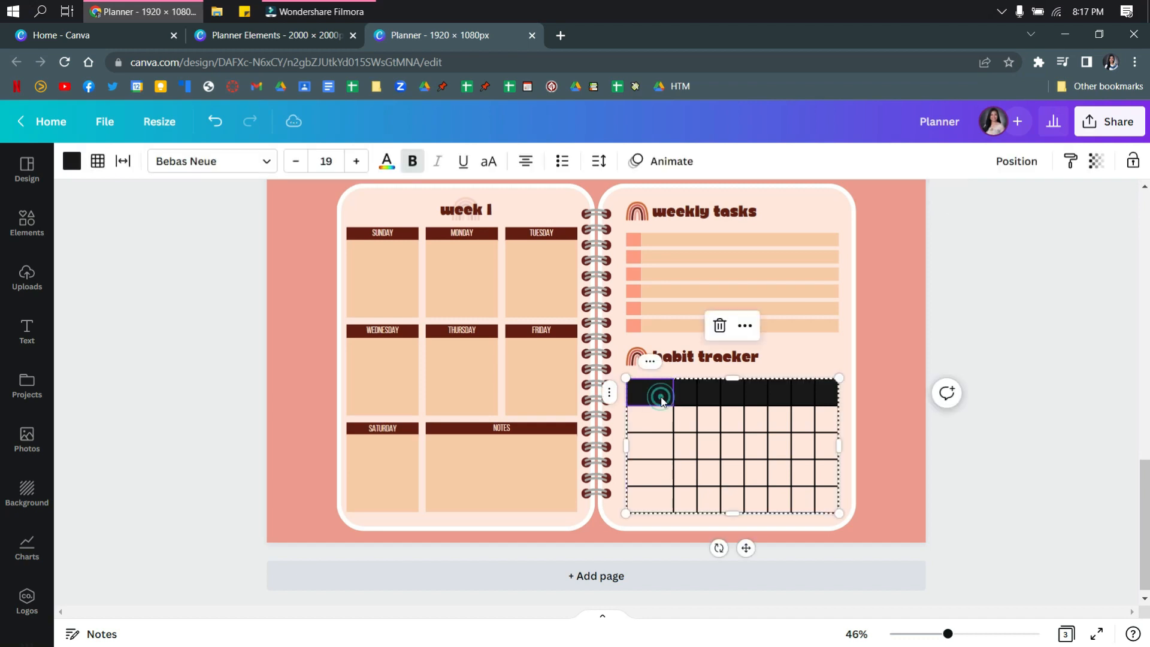
left_click(833, 400, "shift")
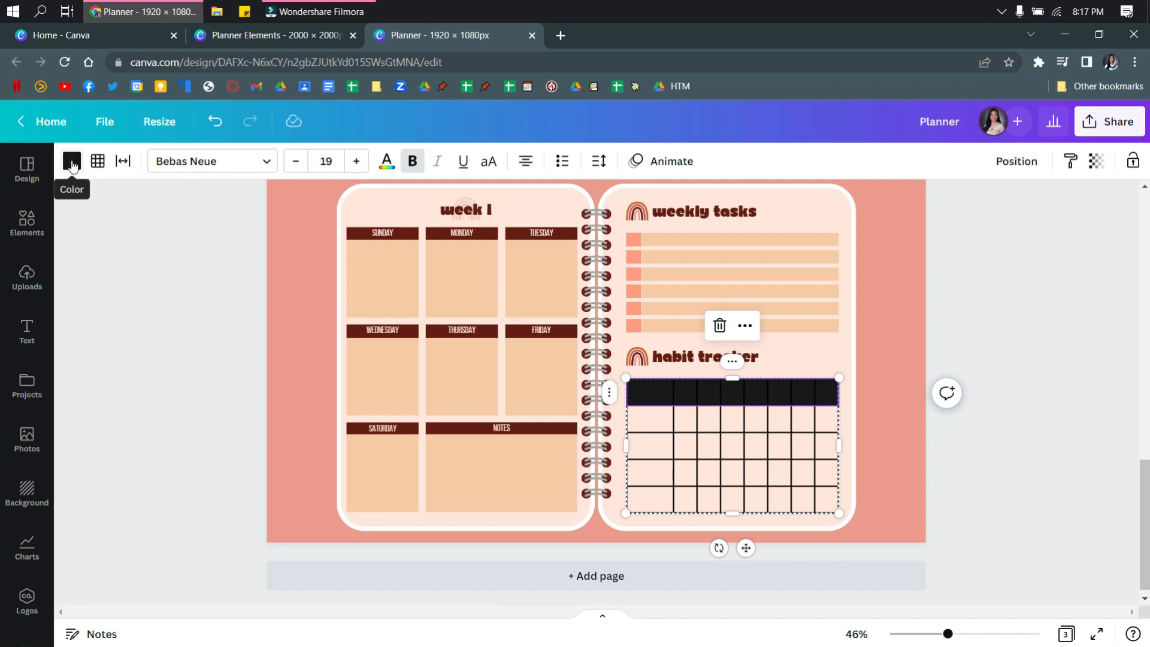
left_click(71, 161)
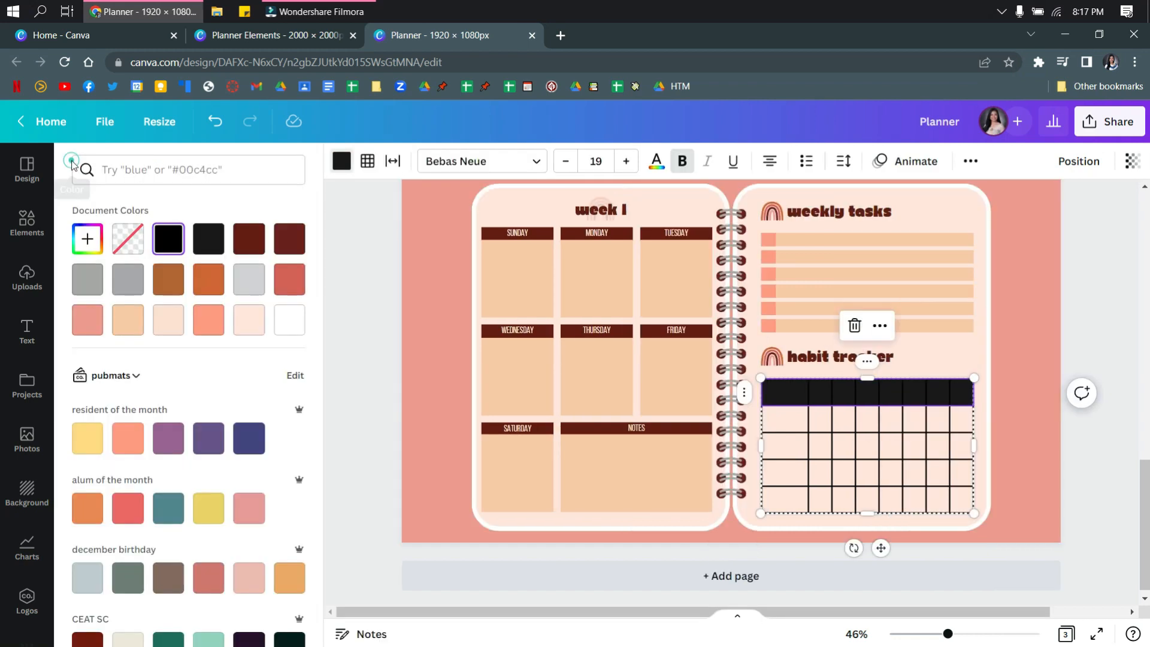
left_click(82, 325)
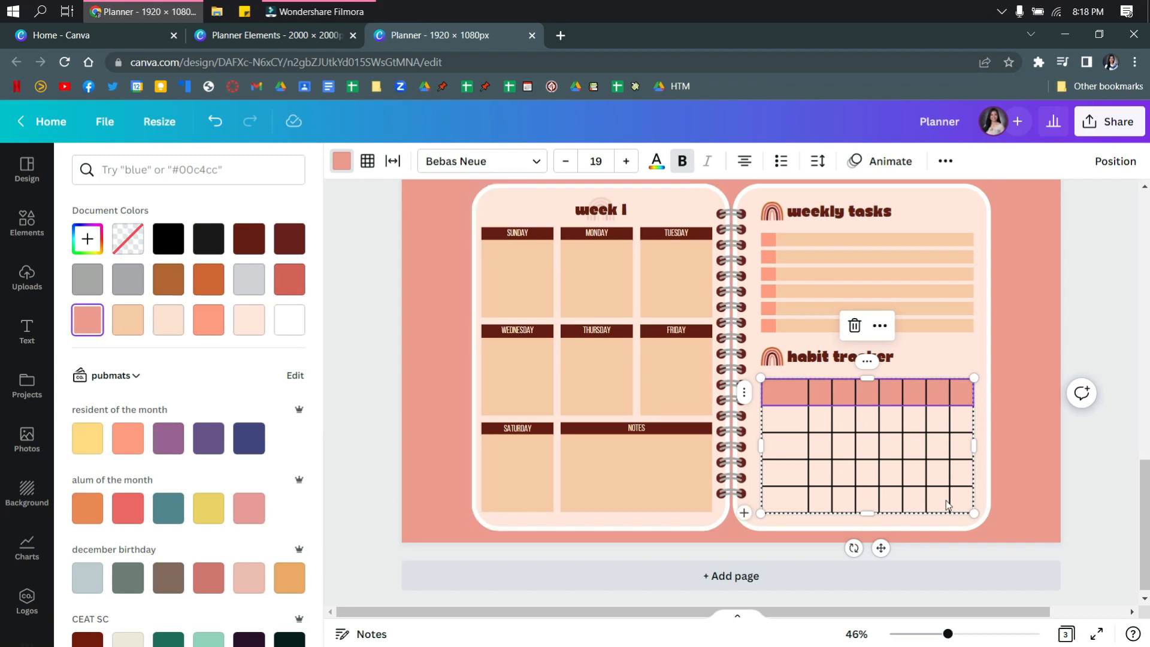
Set the header row's cell borders to the dark brown document color
left_click(366, 160)
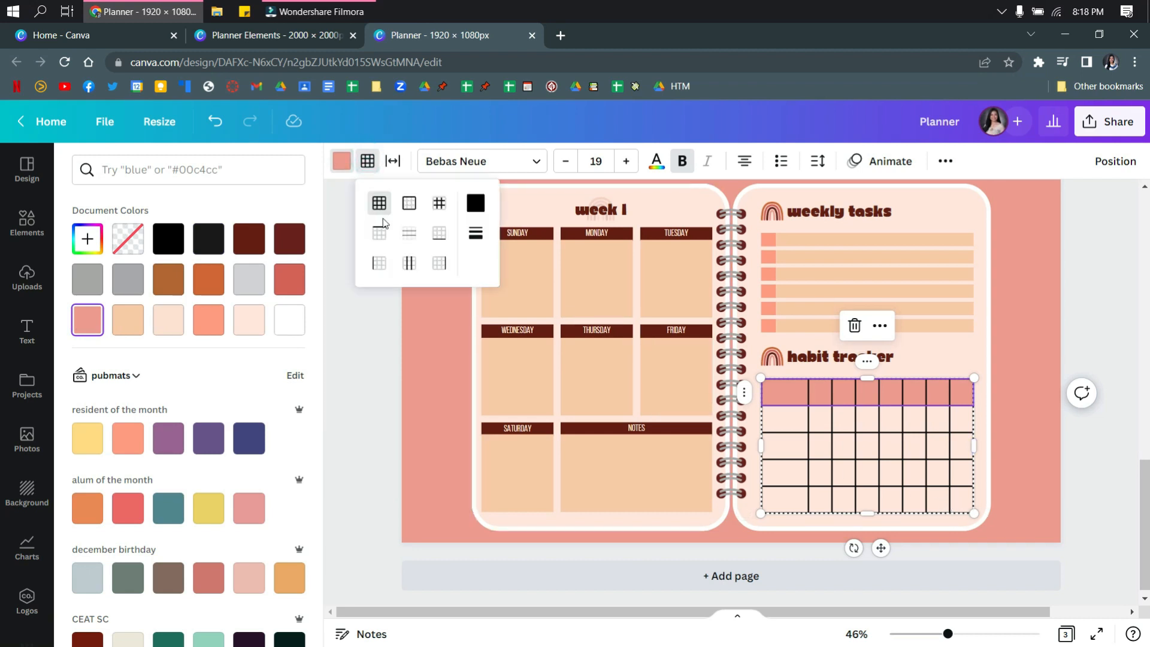
left_click(477, 204)
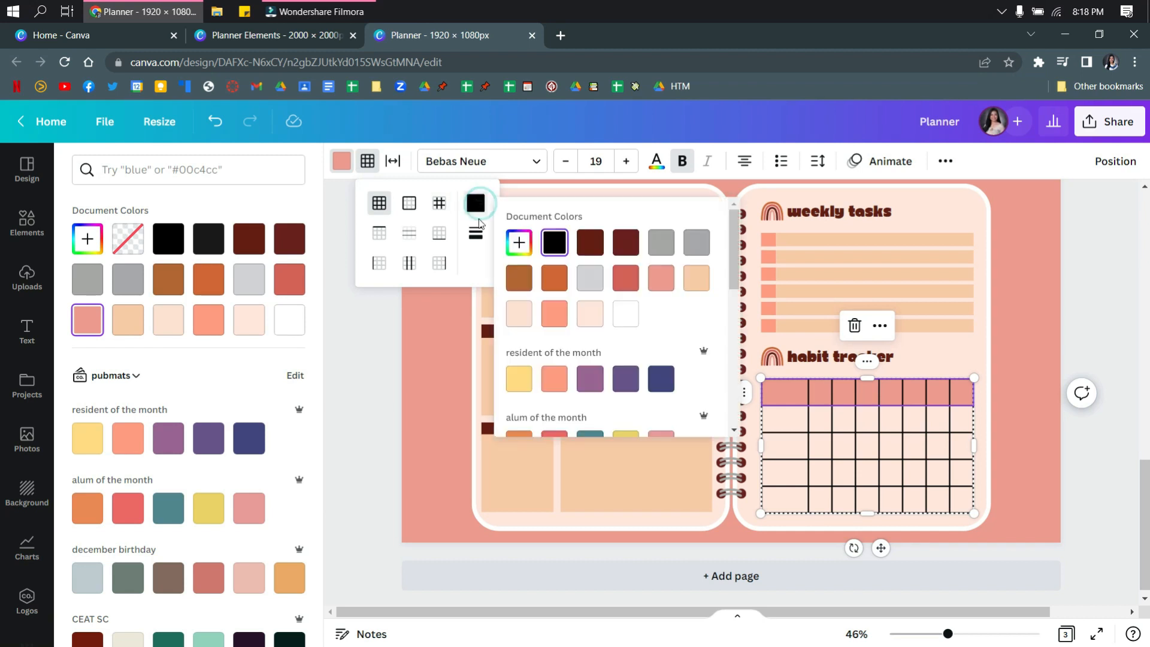
left_click(591, 251)
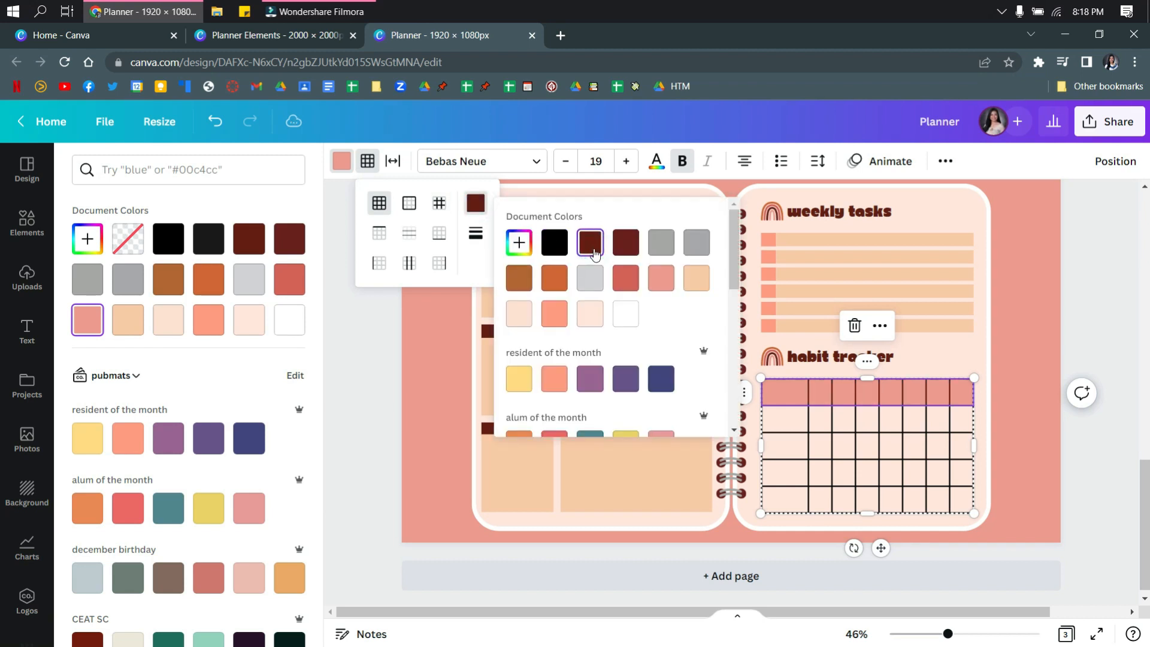
left_click(830, 418)
Select every cell of the habit tracker table and set all borders to the muted red document color
left_click(779, 389)
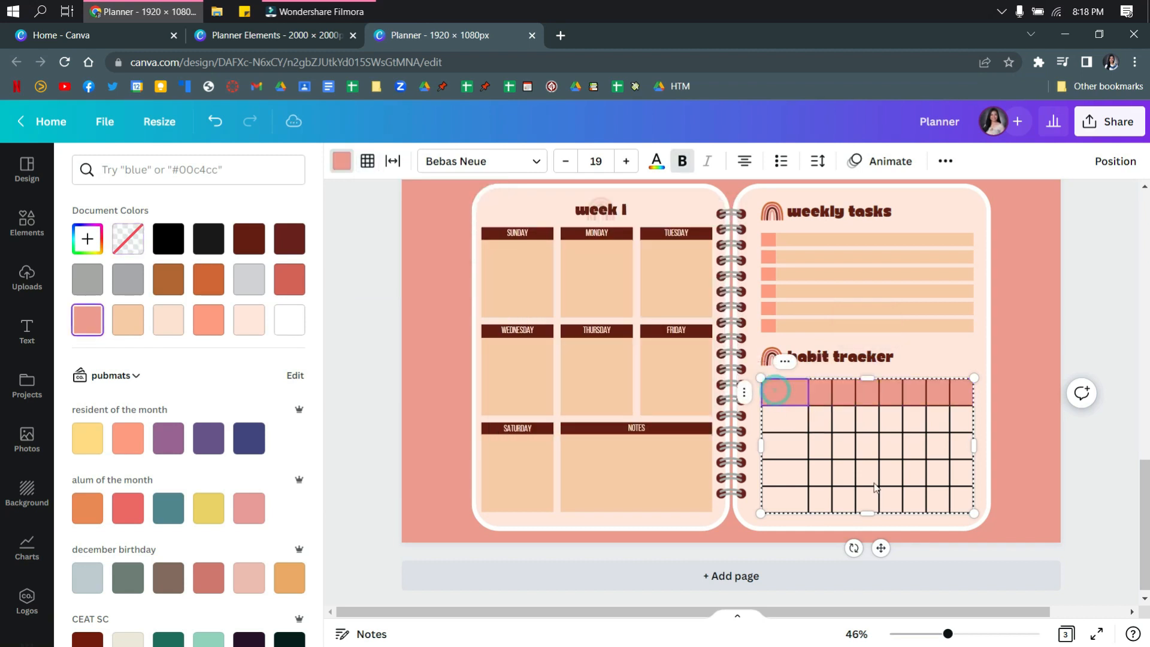
left_click(792, 395)
left_click(962, 512)
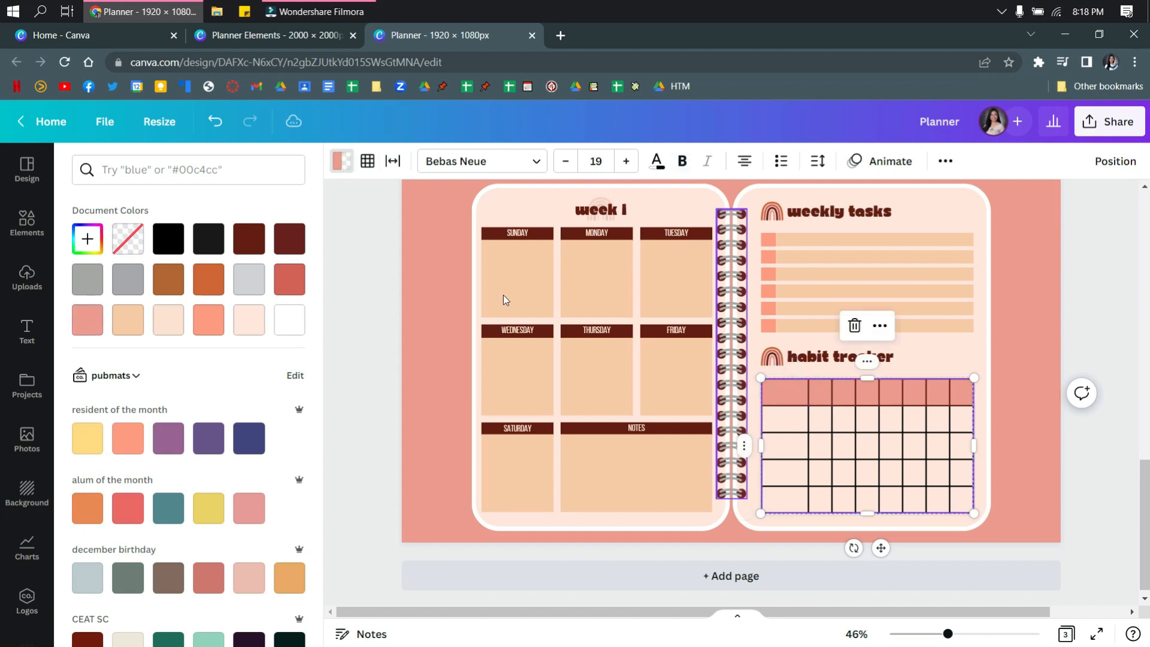
left_click(367, 160)
left_click(470, 208)
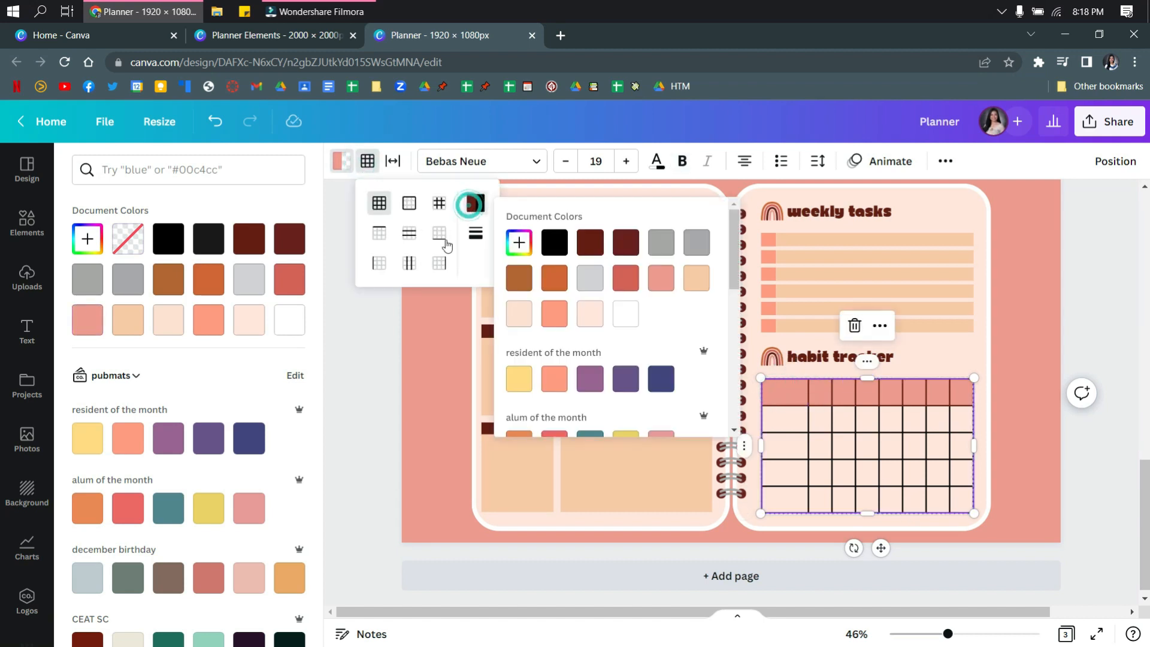
left_click(627, 284)
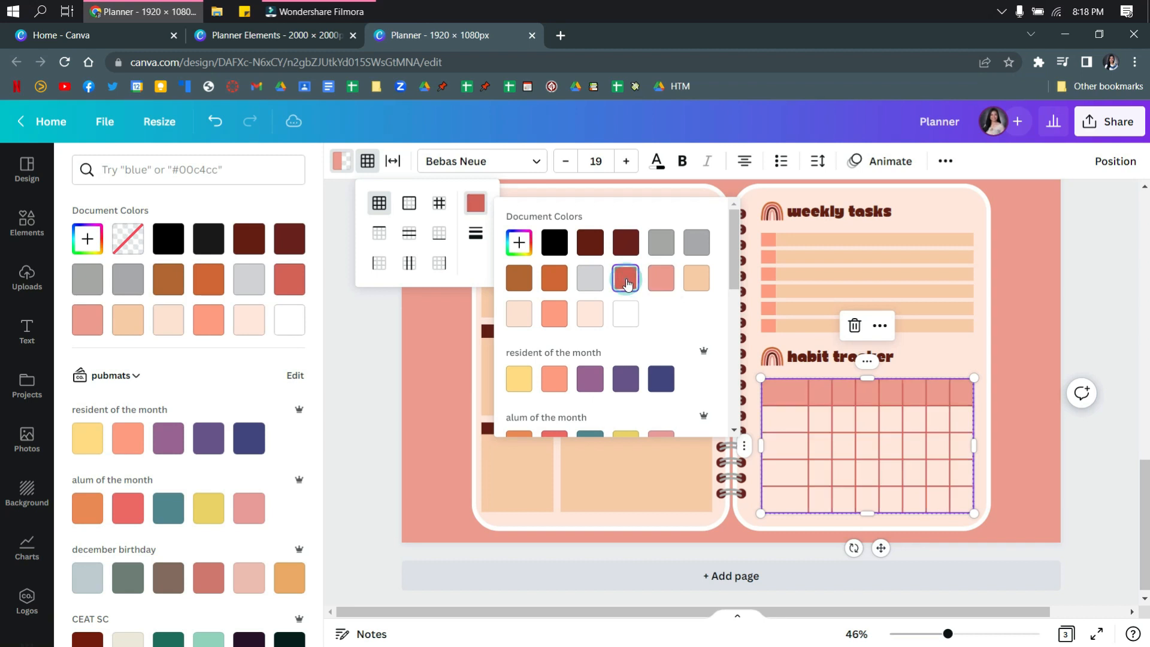
left_click(1039, 367)
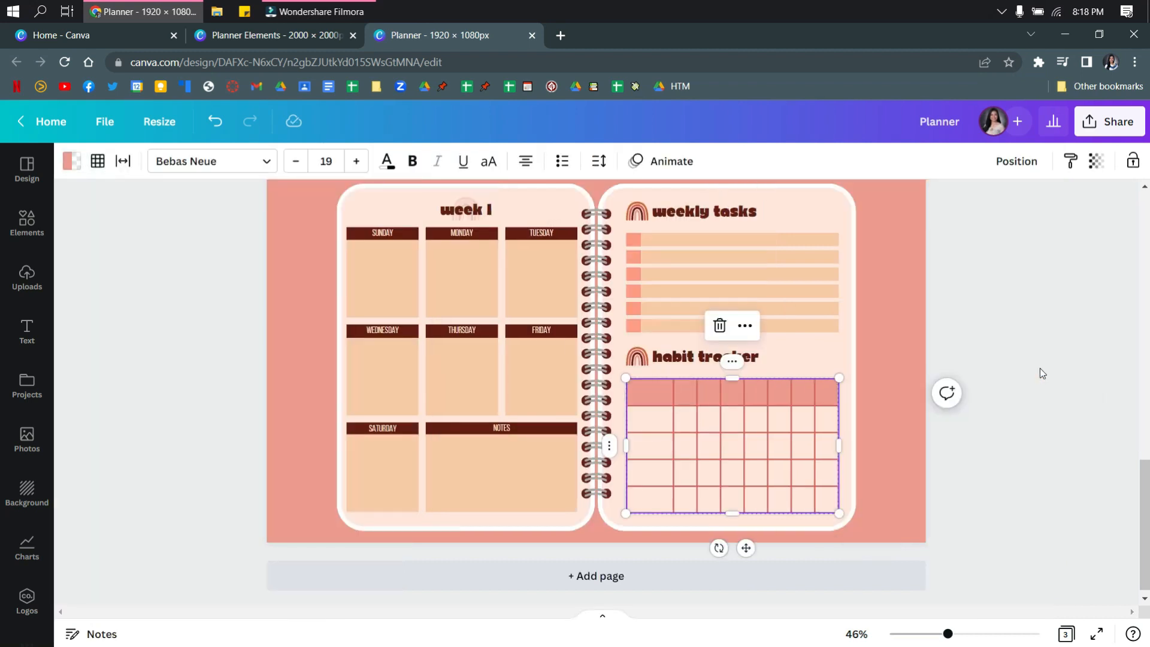
left_click(875, 425)
Widen the table's first column and narrow the second, third and last three columns to make narrow day columns
scroll(820, 476, "up", 3)
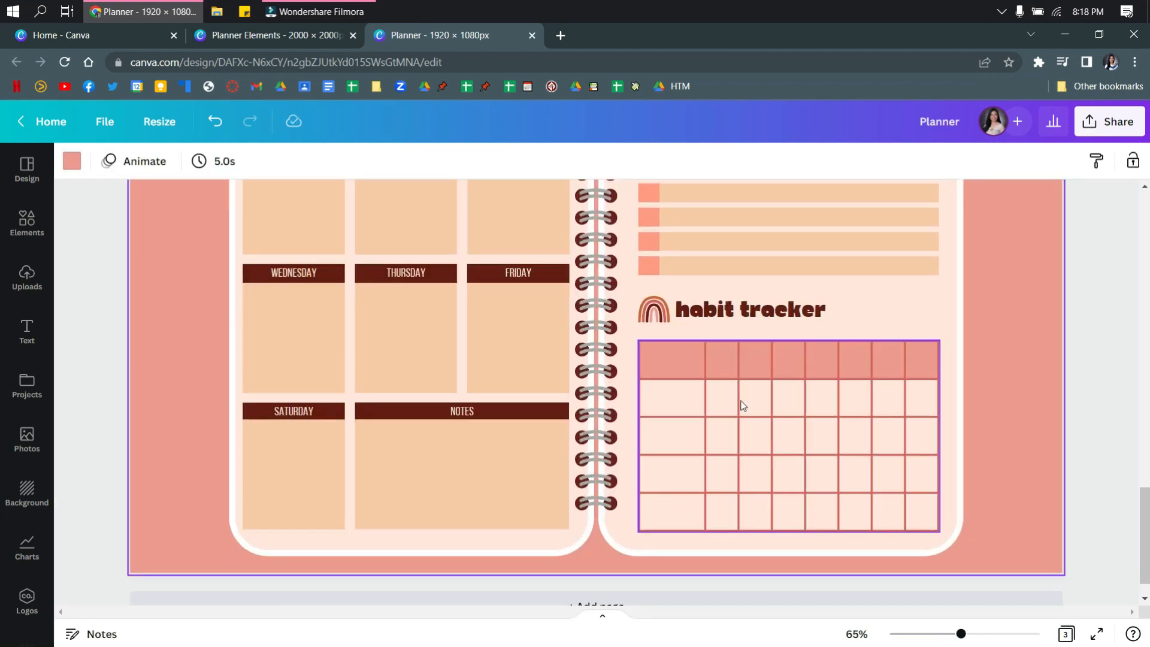
left_click(707, 398)
mouse_move(725, 398)
left_mouse_down()
mouse_move(744, 398)
mouse_move(726, 394)
left_mouse_up()
left_click_drag(804, 395, 857, 396)
left_click(910, 400)
left_click(912, 355)
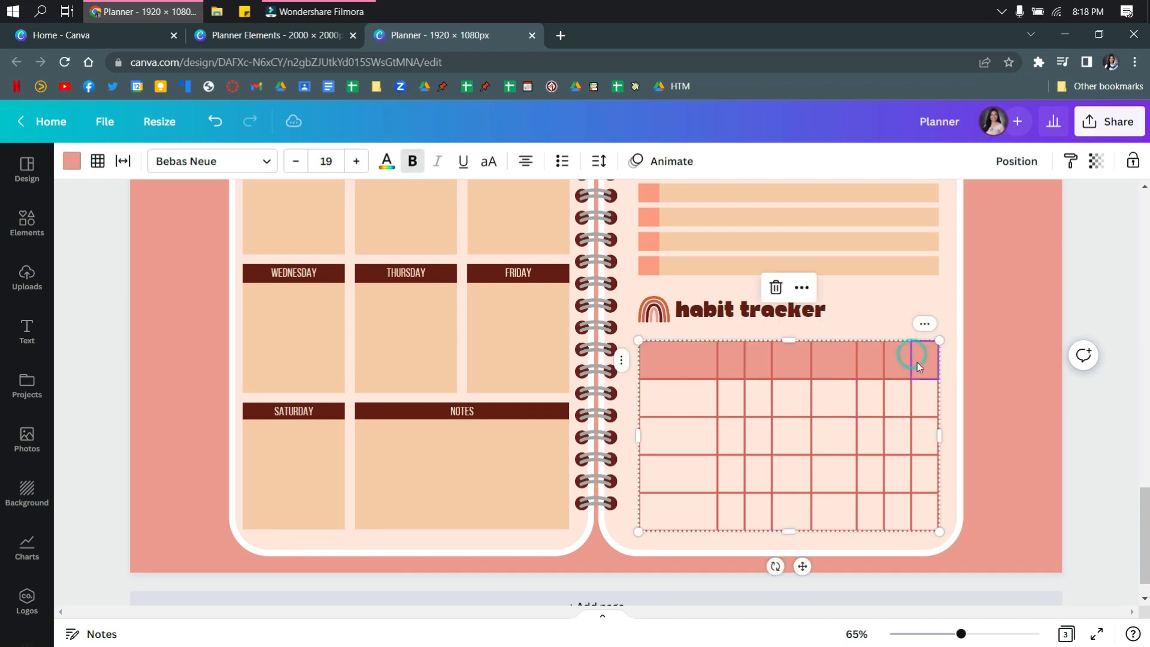
left_click(916, 430)
left_click(946, 445)
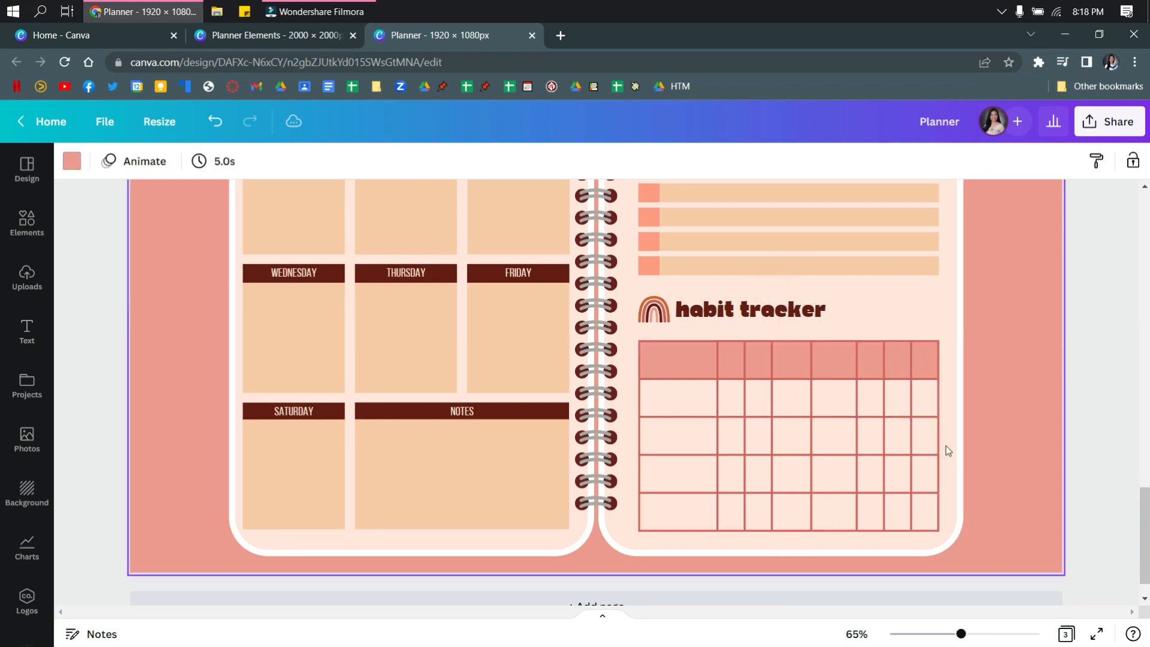
Adjust the habit tracker table's column dividers to give seven equally narrow day columns and a wider first column
left_click(910, 433)
left_click_drag(772, 400, 783, 401)
left_click_drag(820, 399, 838, 399)
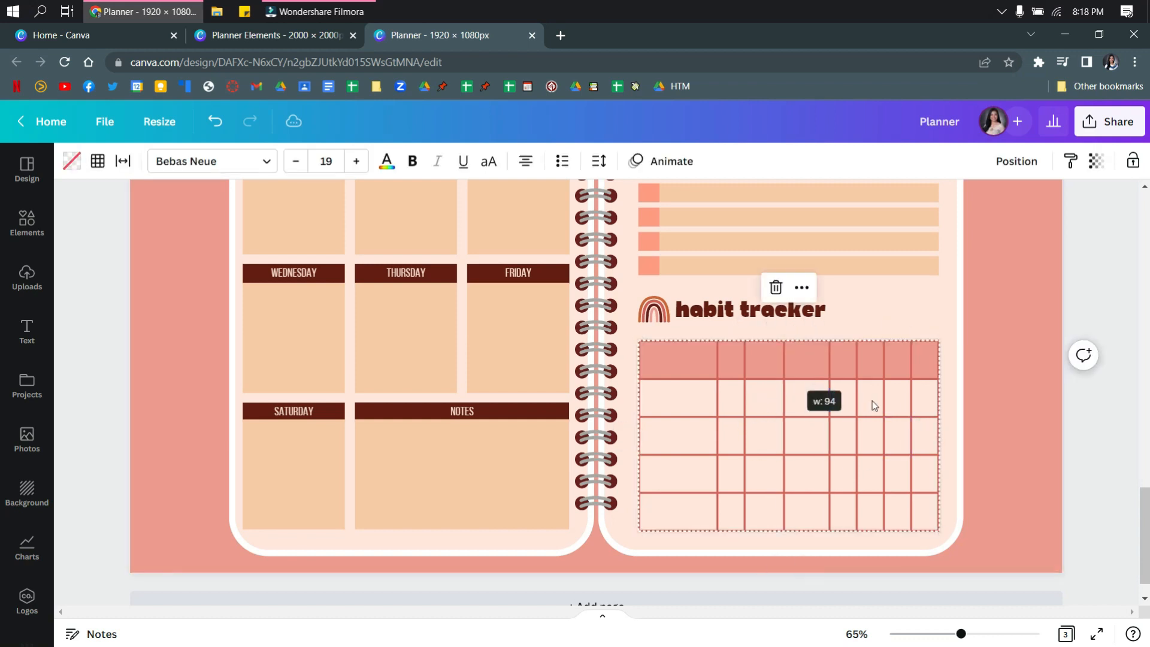
left_click(911, 400)
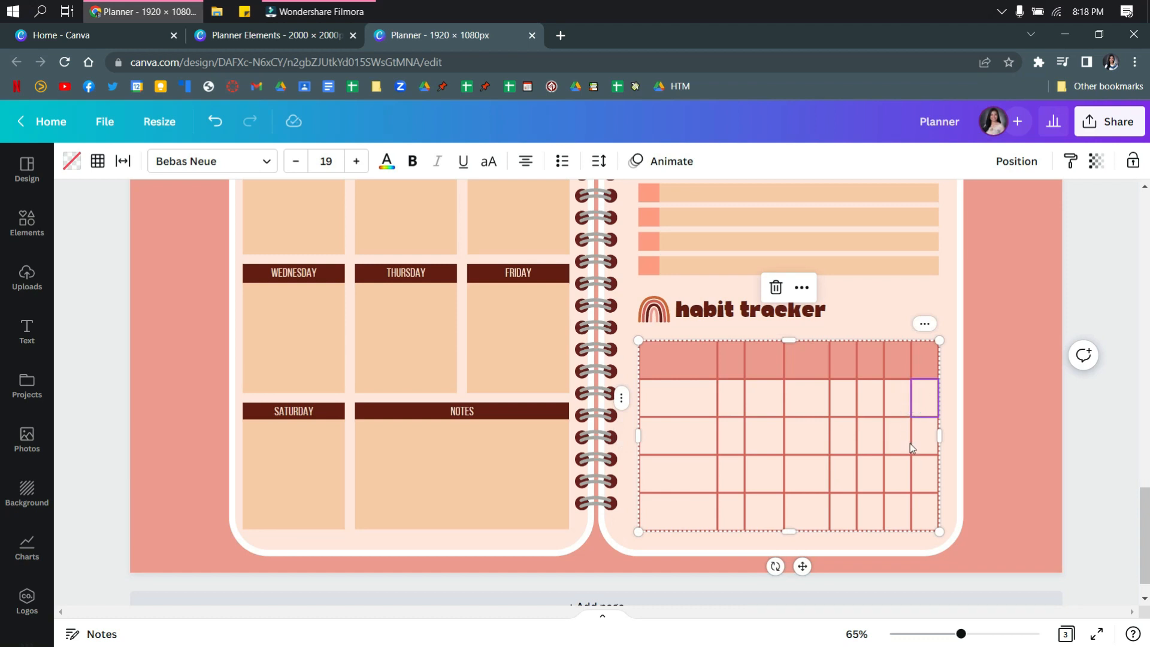
left_click_drag(783, 424, 833, 424)
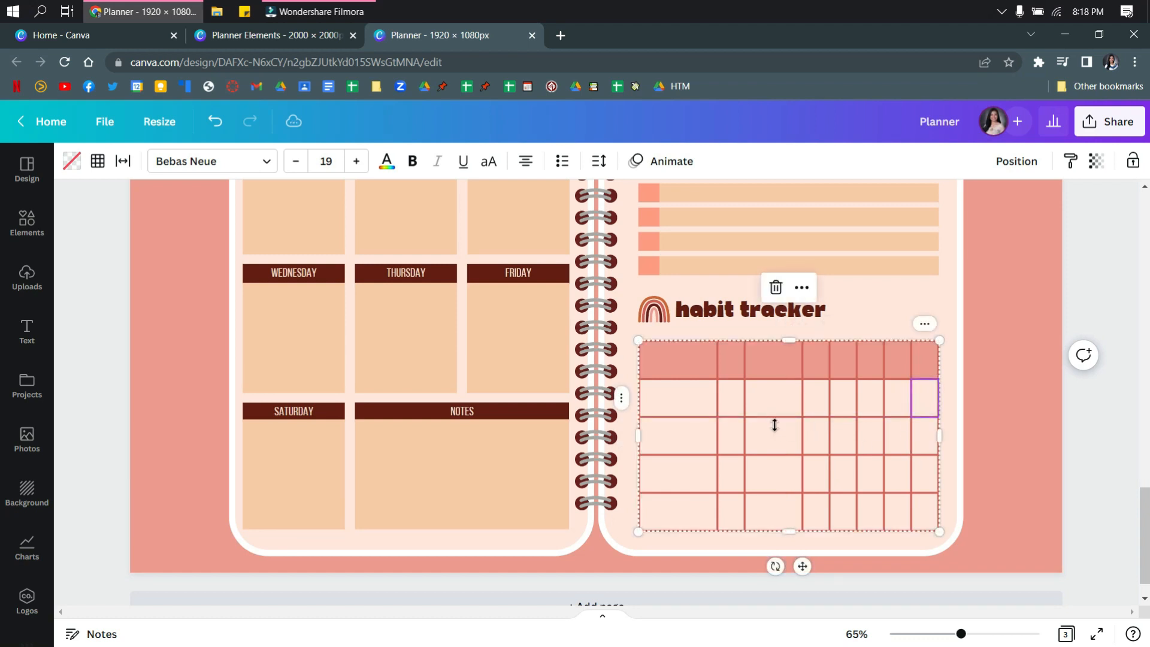
mouse_move(748, 425)
left_mouse_down()
mouse_move(775, 427)
mouse_move(748, 440)
left_mouse_up()
left_click(972, 460)
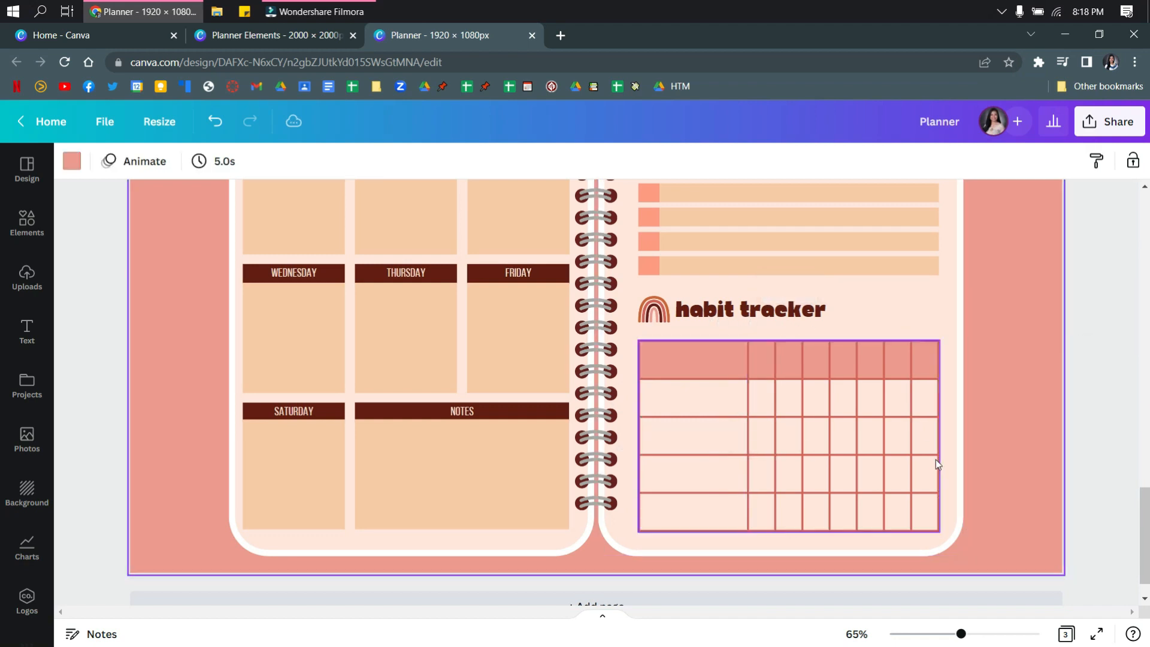
left_click(917, 441)
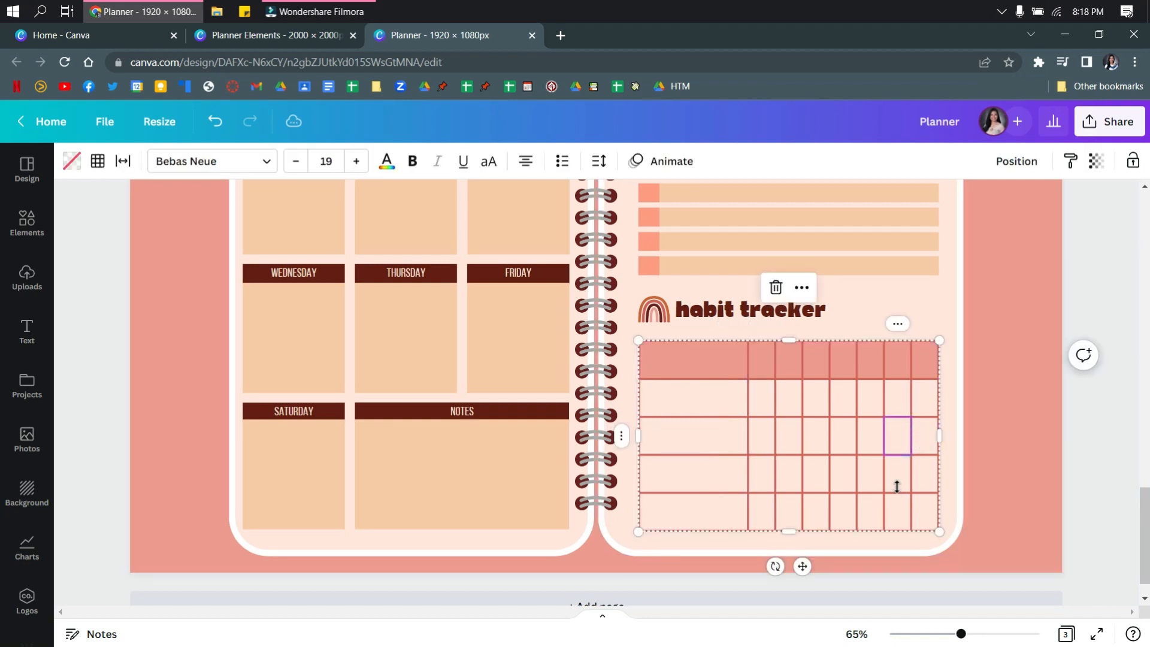
left_click(911, 509)
left_click(994, 507)
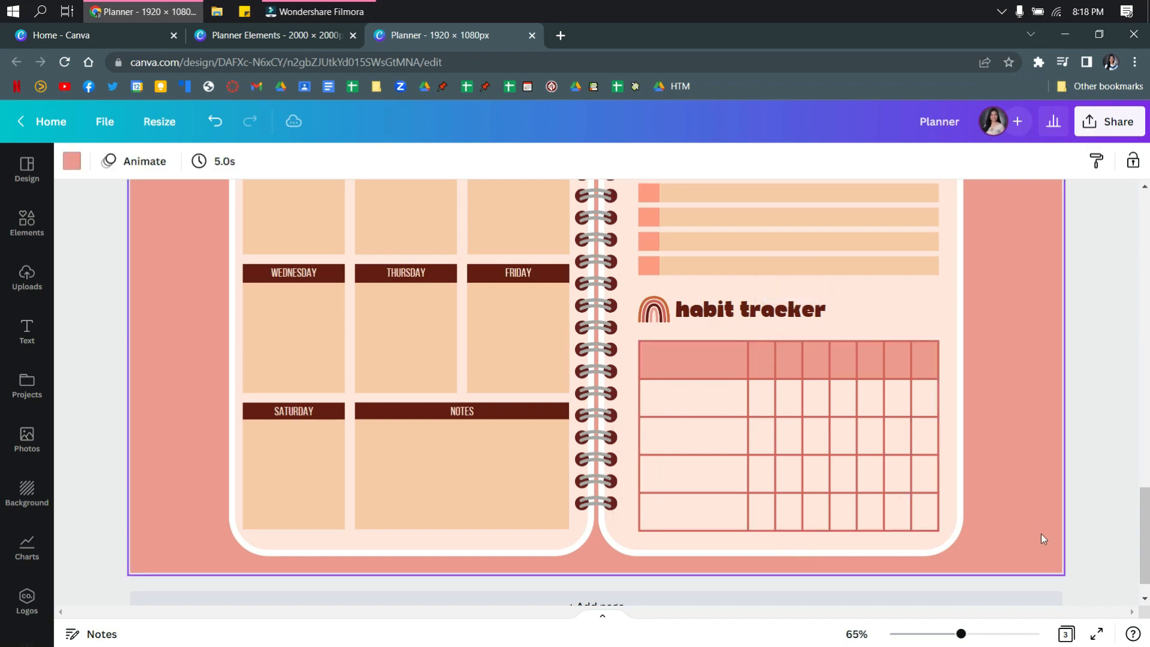
Label the first three day columns in the habit tracker's header row S, M and T
left_click(771, 365)
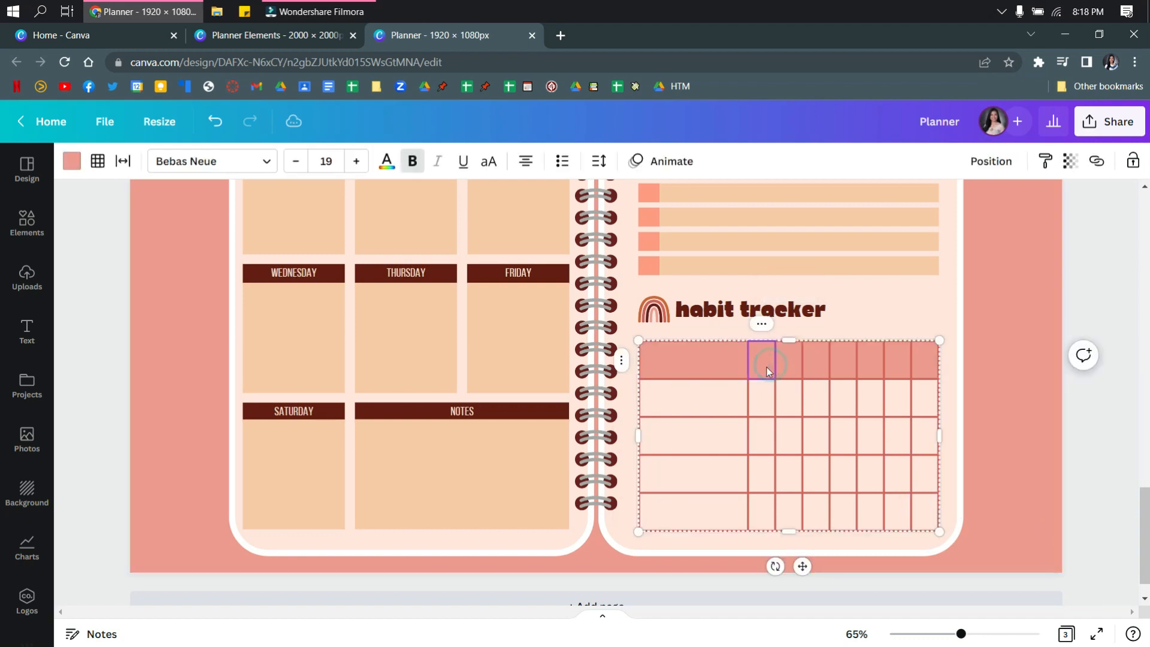
left_click(762, 361)
type("SU")
key("BackSpace")
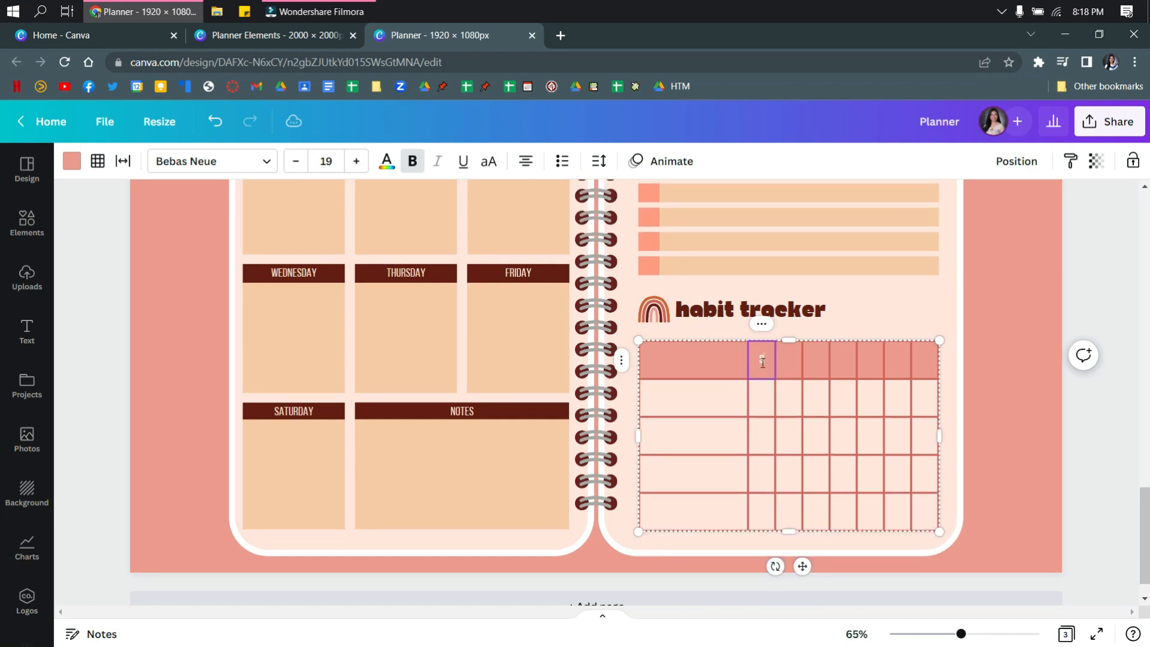
left_click(782, 363)
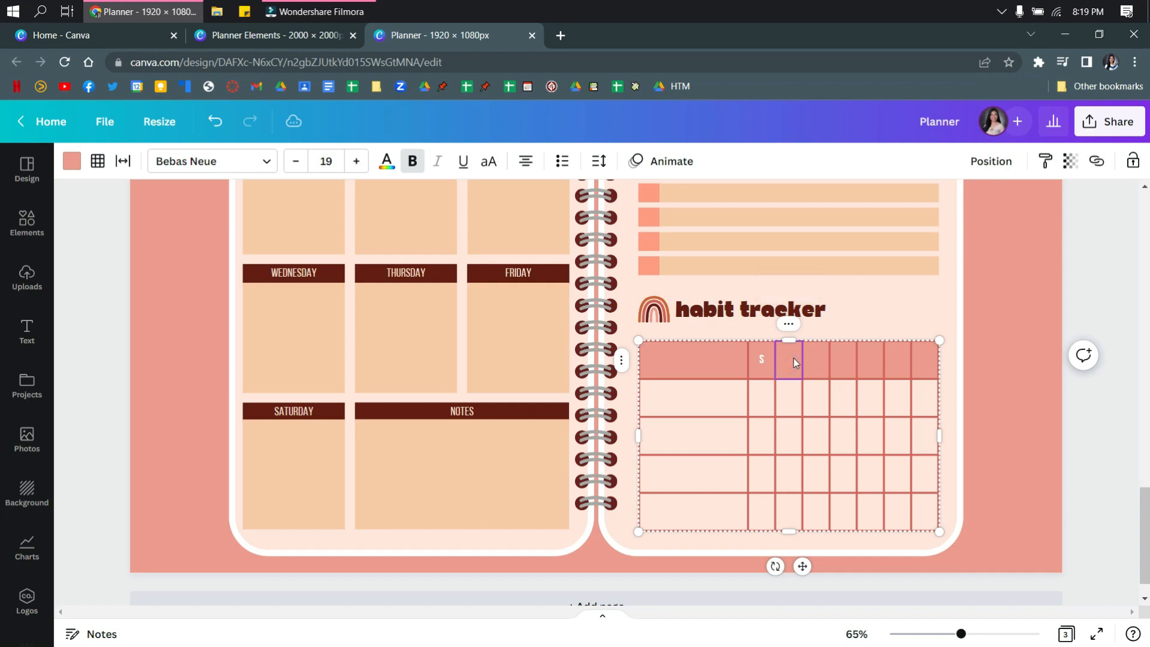
left_click(786, 360)
type("M")
left_click(818, 361)
left_click(819, 361)
type("T")
Label the remaining day columns in the header row W, T, F and S, and head the first column HABITS
left_click(837, 360)
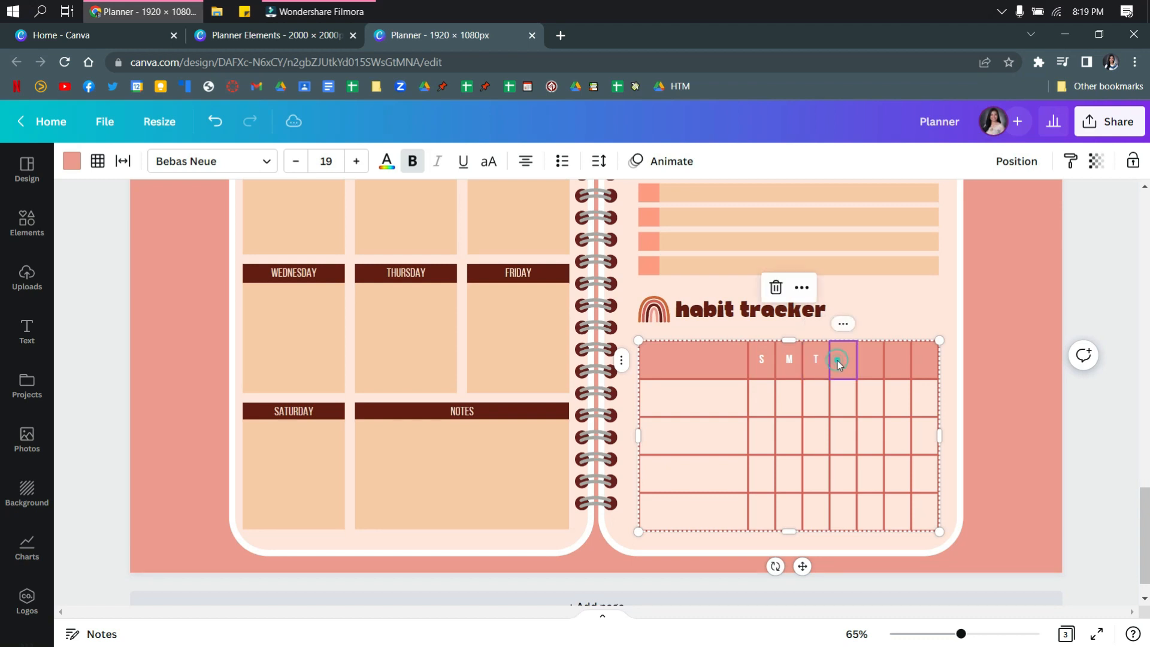
left_click(840, 360)
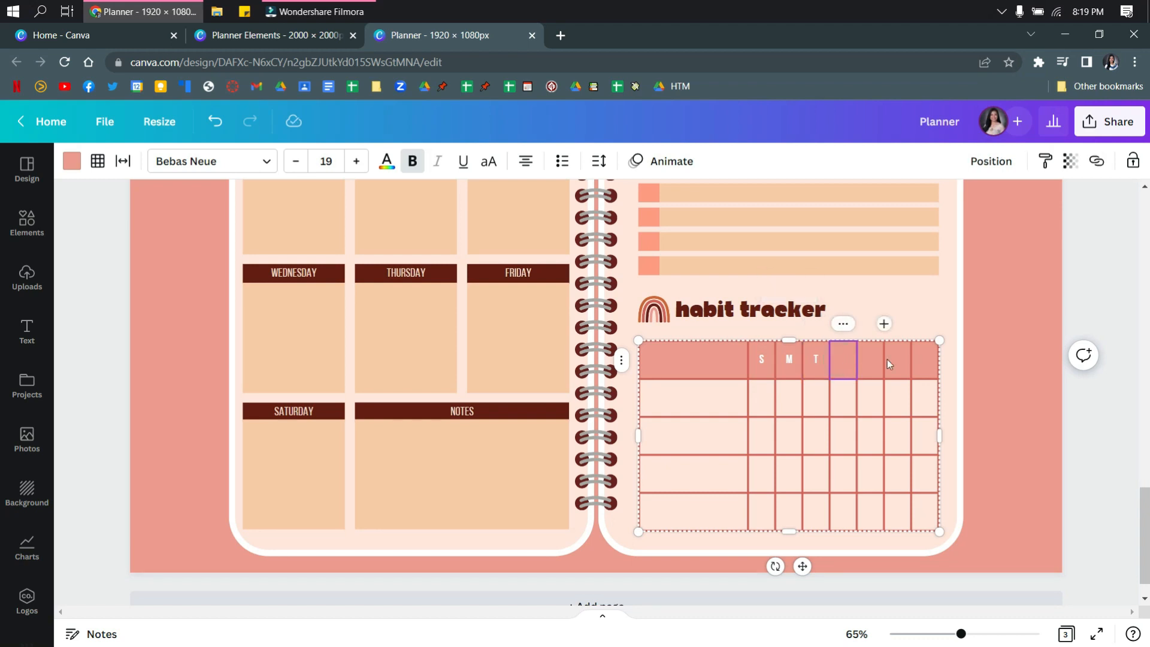
type("W")
left_click(872, 371)
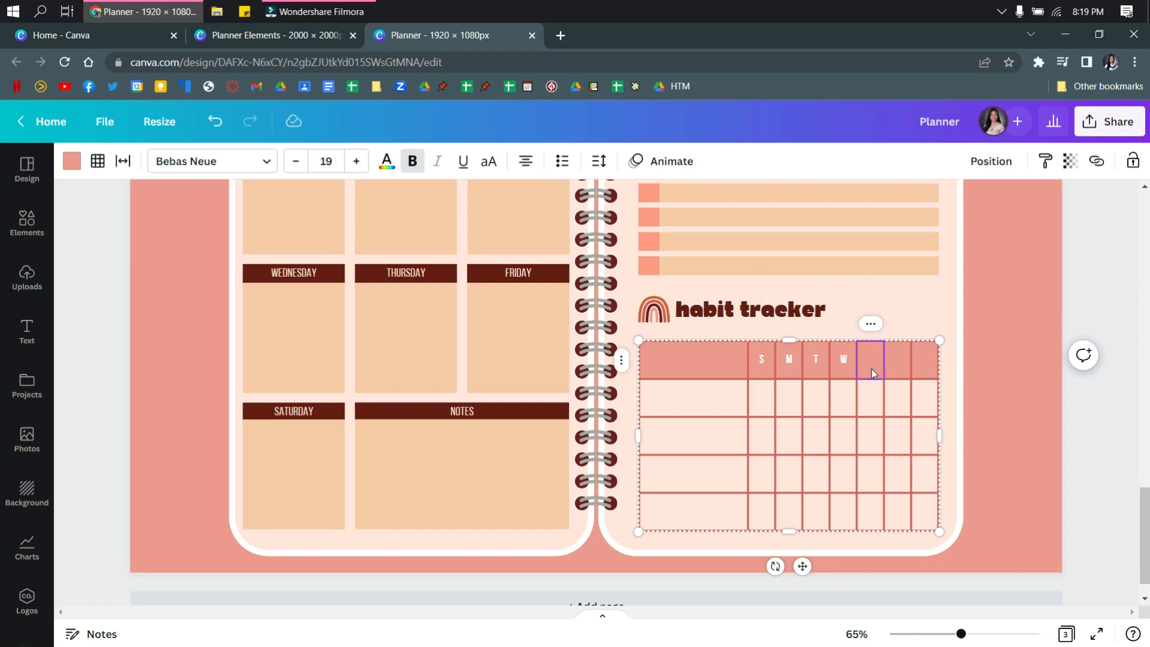
type("TH")
key("BackSpace")
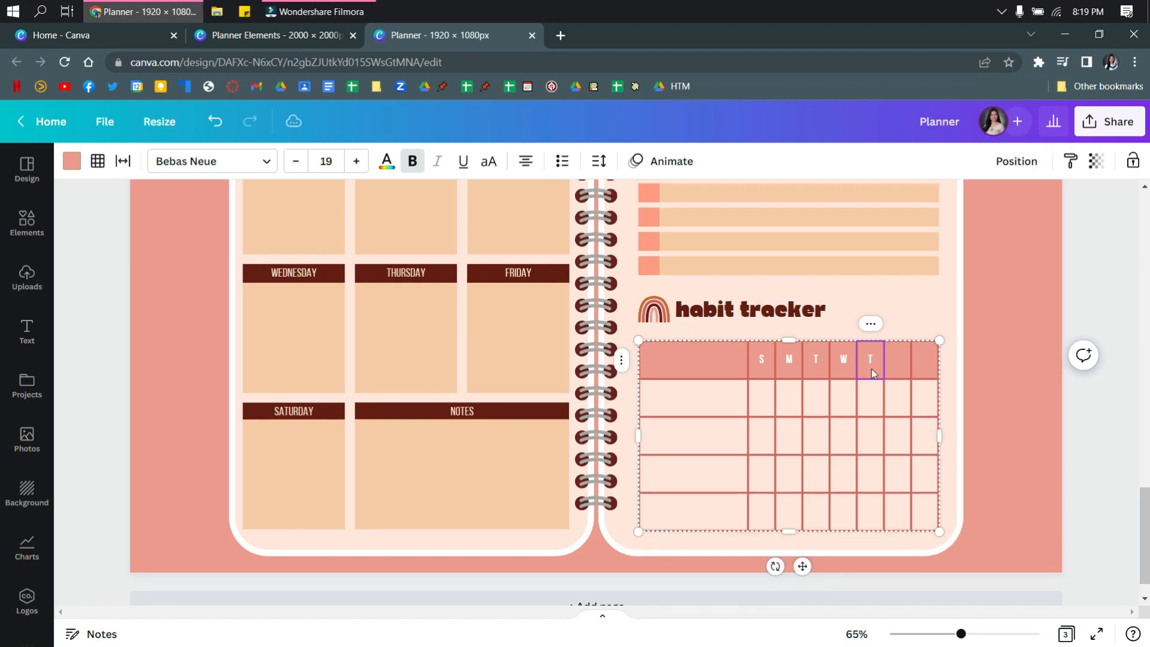
left_click(895, 360)
type("F")
left_click(932, 368)
type("S")
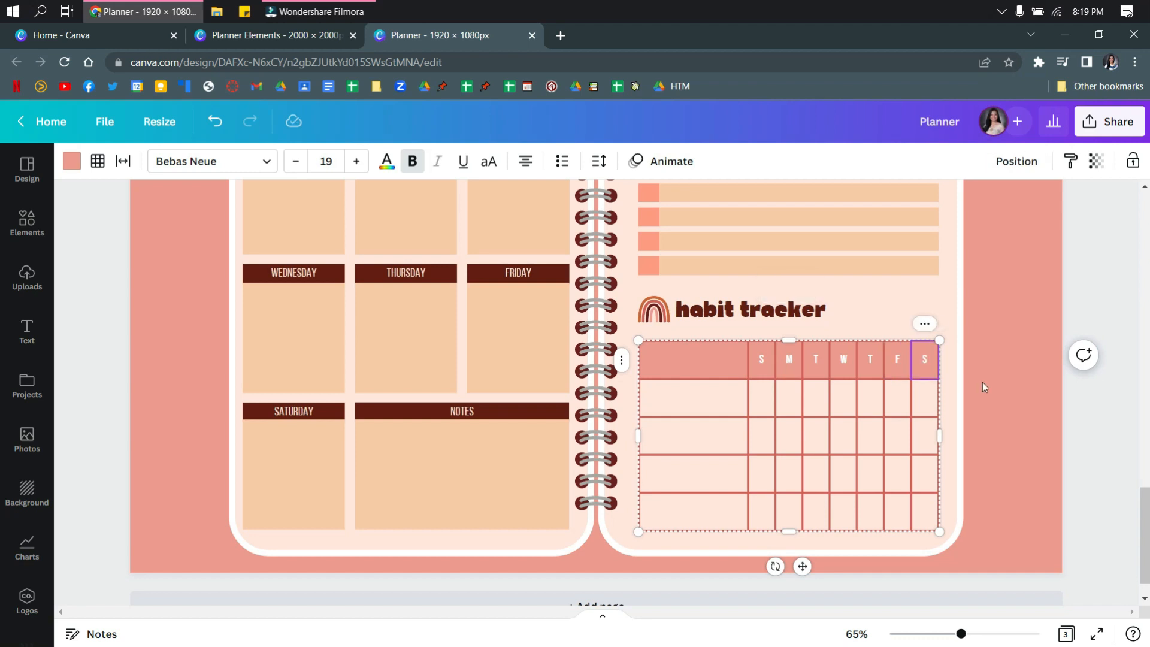
left_click(982, 384)
left_click(698, 356)
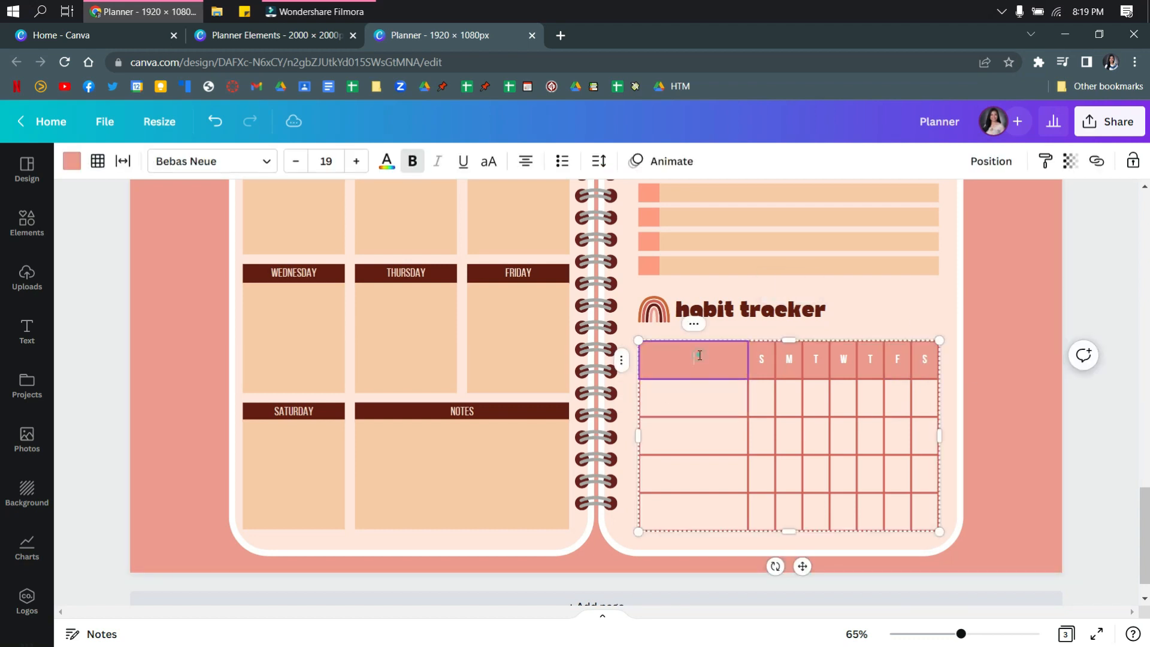
type("HABITS")
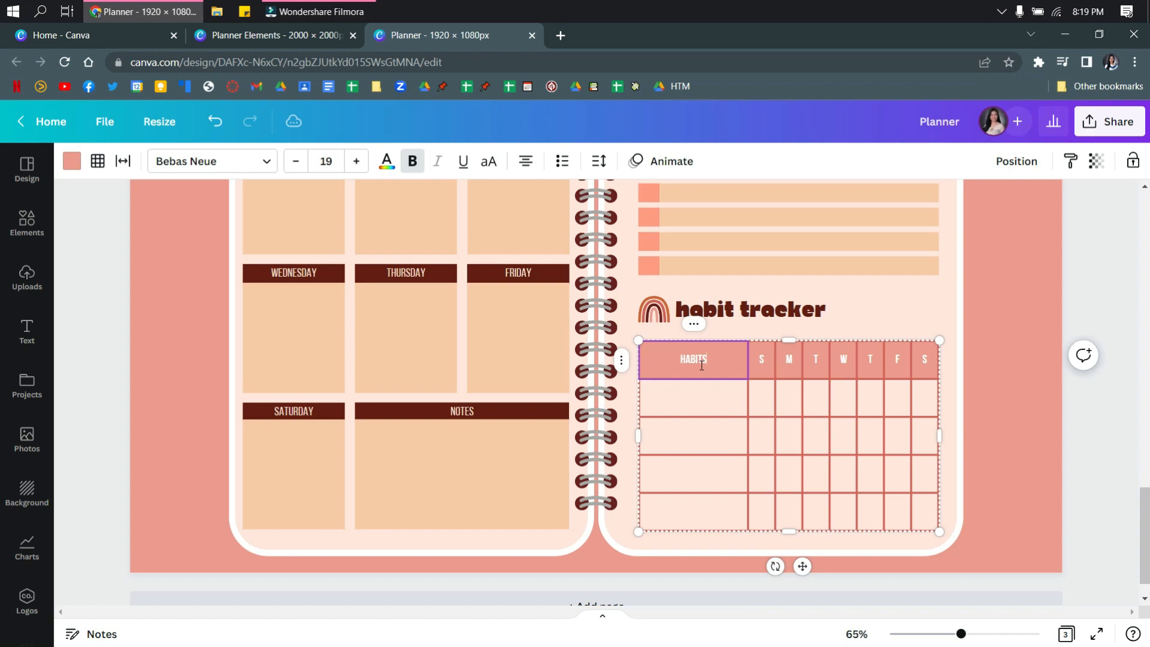
left_click(679, 400)
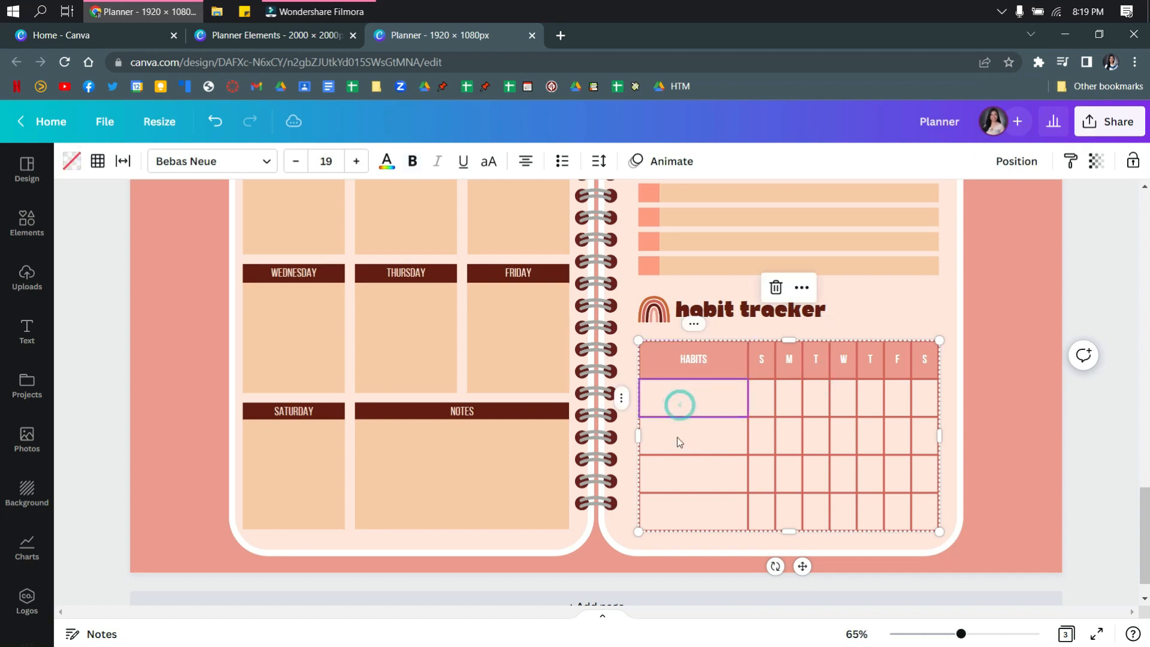
left_click(679, 449)
left_click(676, 472)
left_click(667, 519)
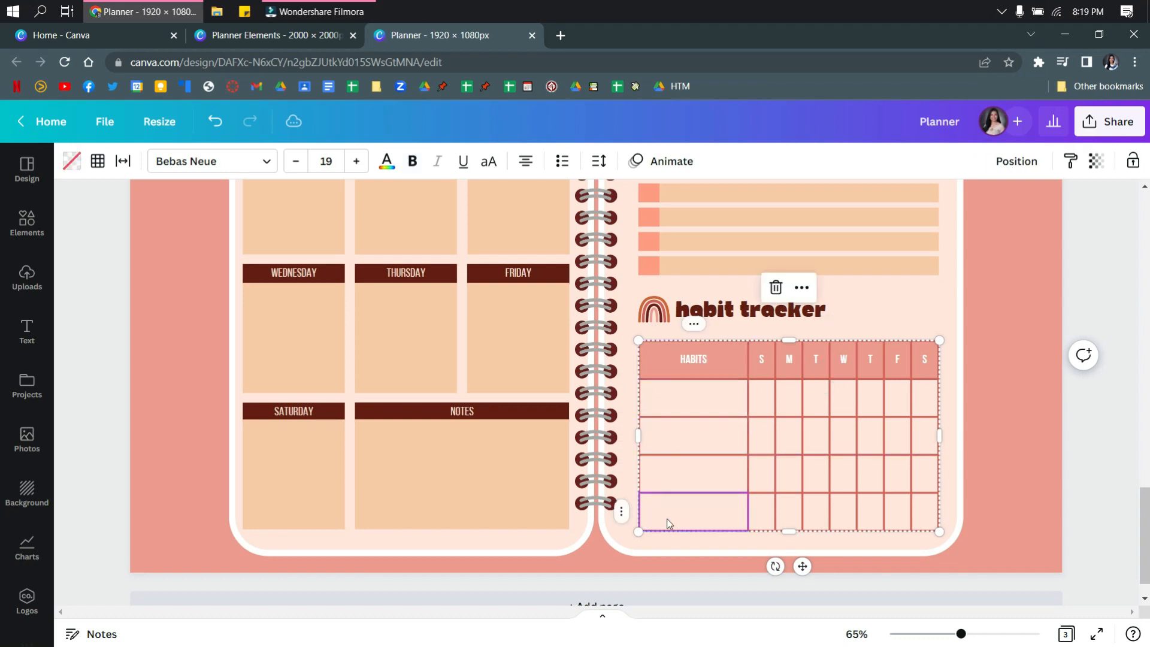
left_click(768, 406)
left_click(925, 406)
left_click(1011, 432)
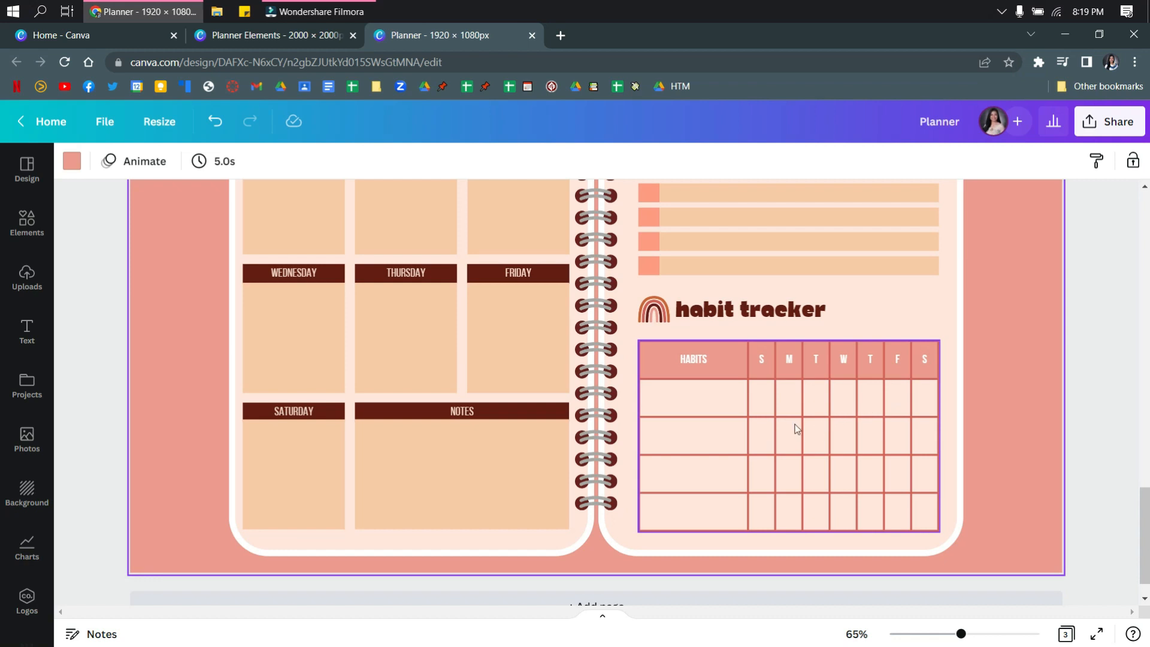
Examine the whole page 3 layout, including the weekly boxes, the weekly tasks checklist and the habit tracker
scroll(795, 427, "up", 4)
scroll(796, 427, "down", 4)
scroll(795, 424, "down", 1)
scroll(796, 424, "up", 4)
scroll(794, 425, "down", 2)
scroll(794, 425, "down", 3)
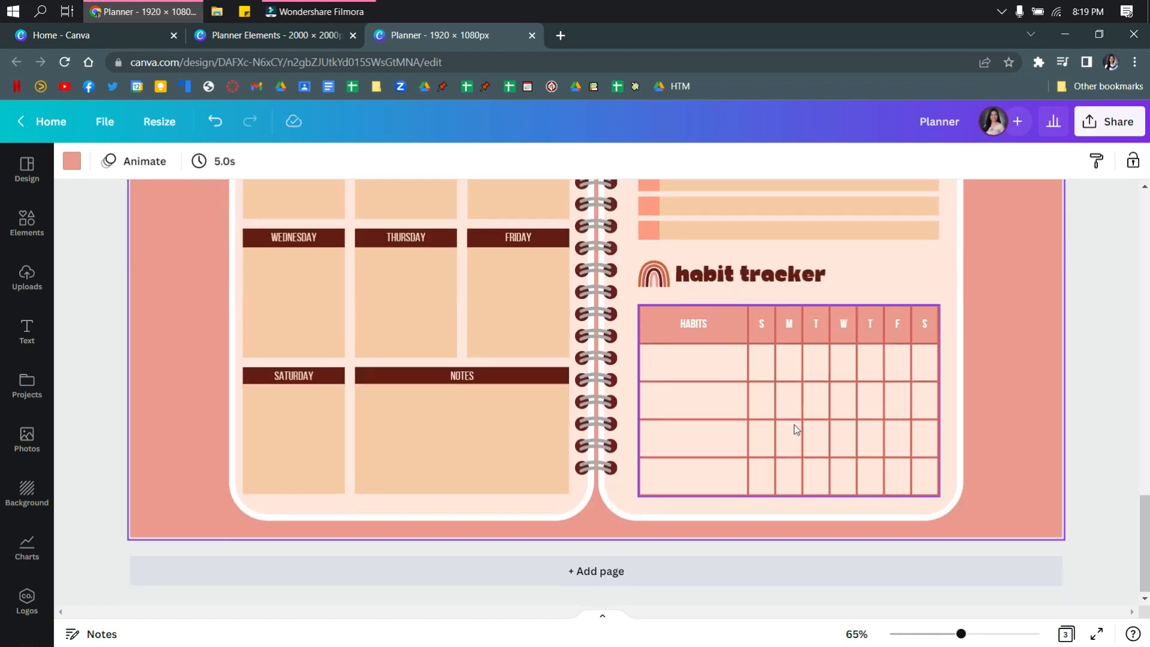
scroll(794, 425, "up", 2)
scroll(796, 428, "down", 4)
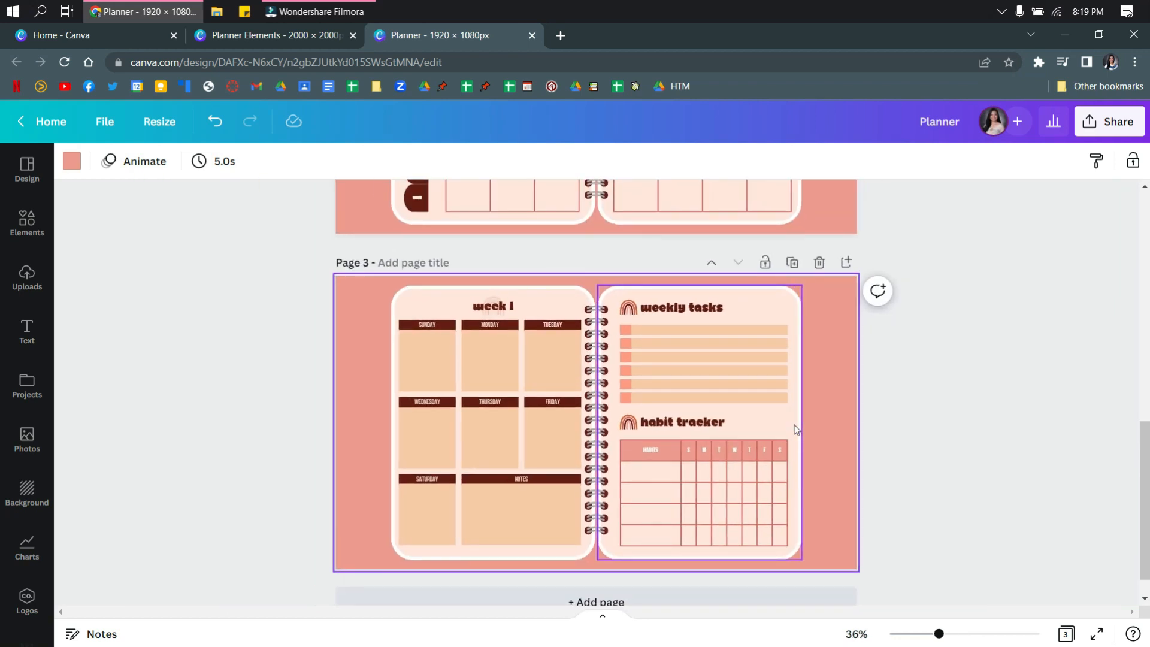
scroll(796, 428, "down", 1)
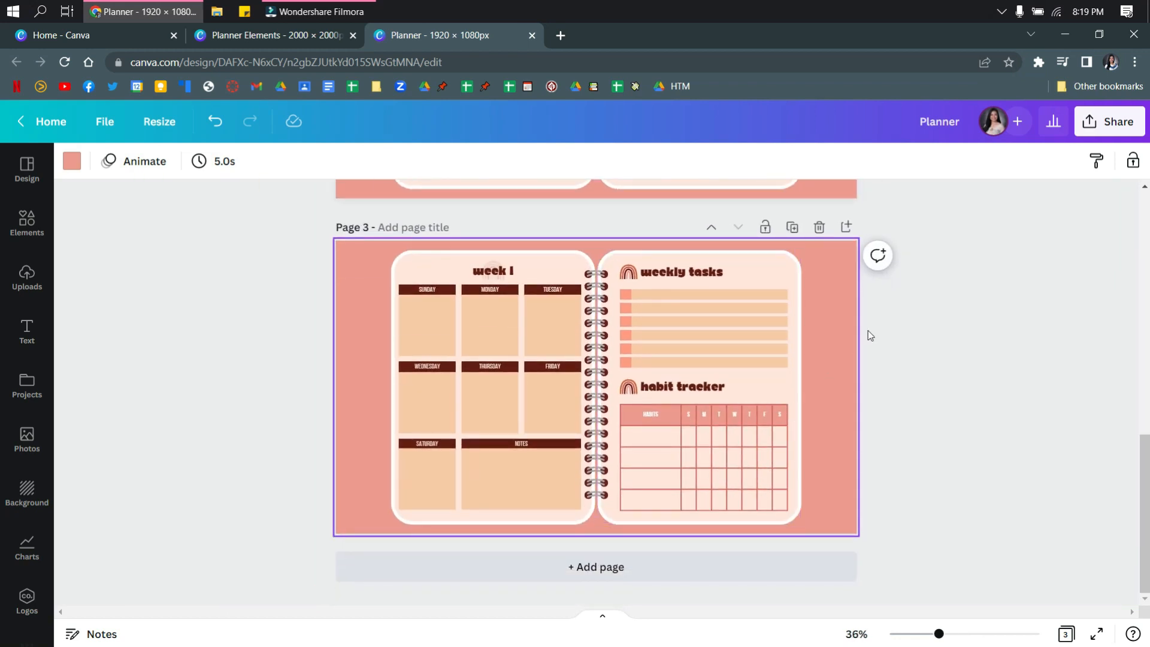
Duplicate page 3 three times to make pages for the other weeks
left_click(792, 228)
left_click(792, 231)
left_click(792, 230)
Change the week heading on page 4 to "week 2"
scroll(728, 342, "up", 10)
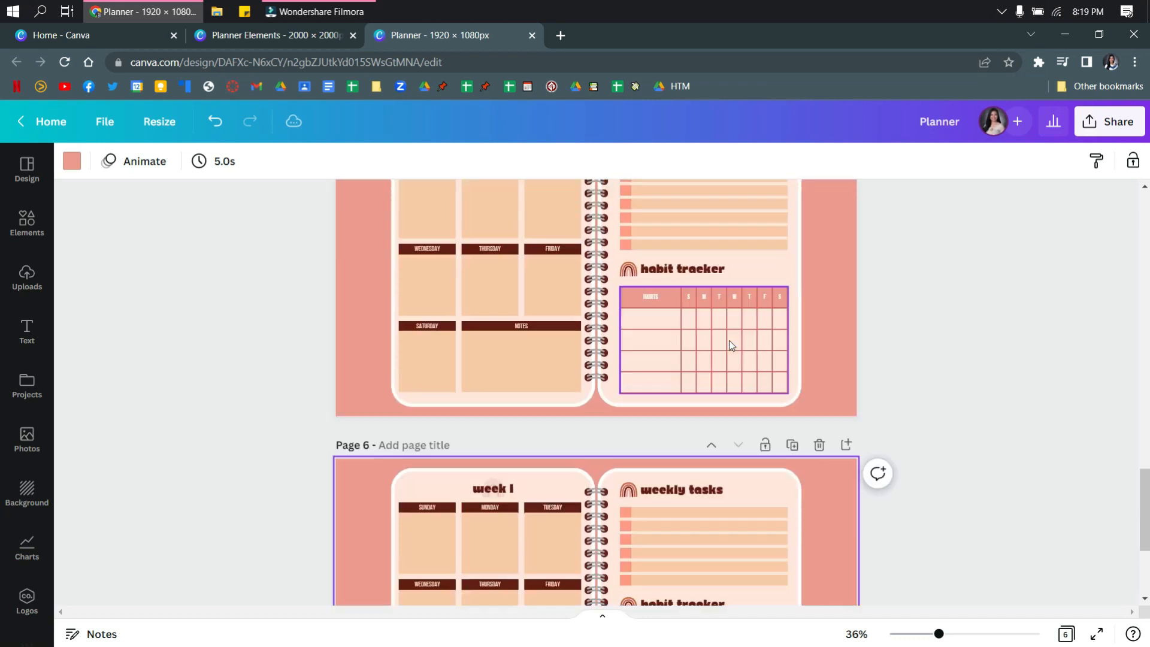
scroll(730, 344, "up", 10)
scroll(729, 344, "down", 9)
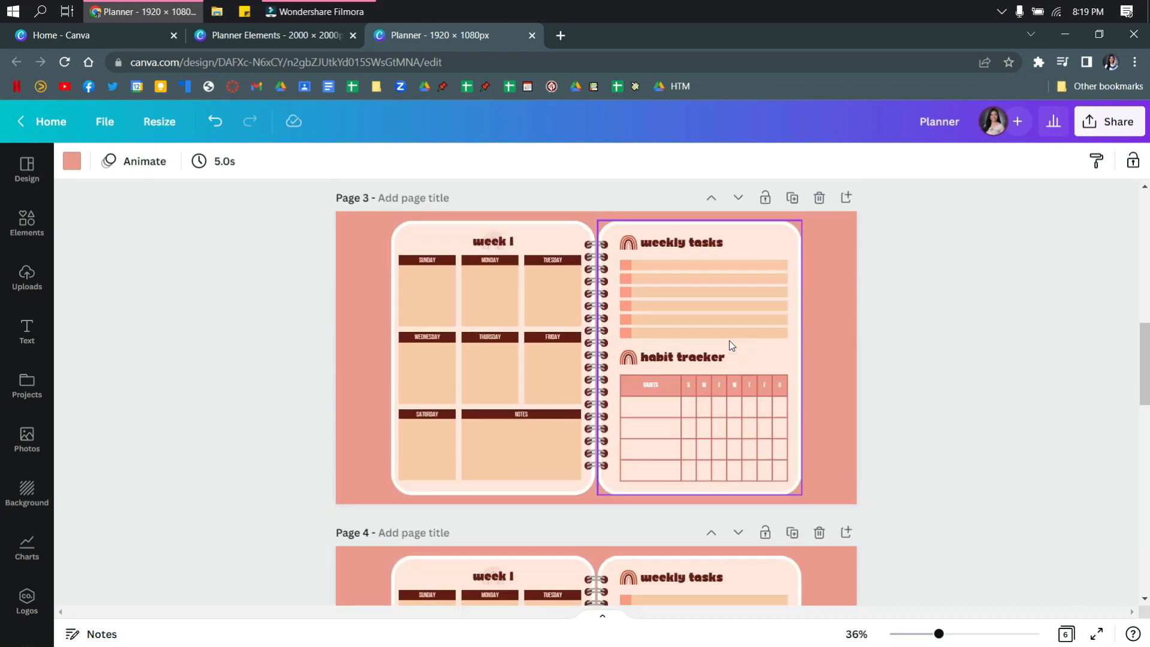
left_click(514, 351)
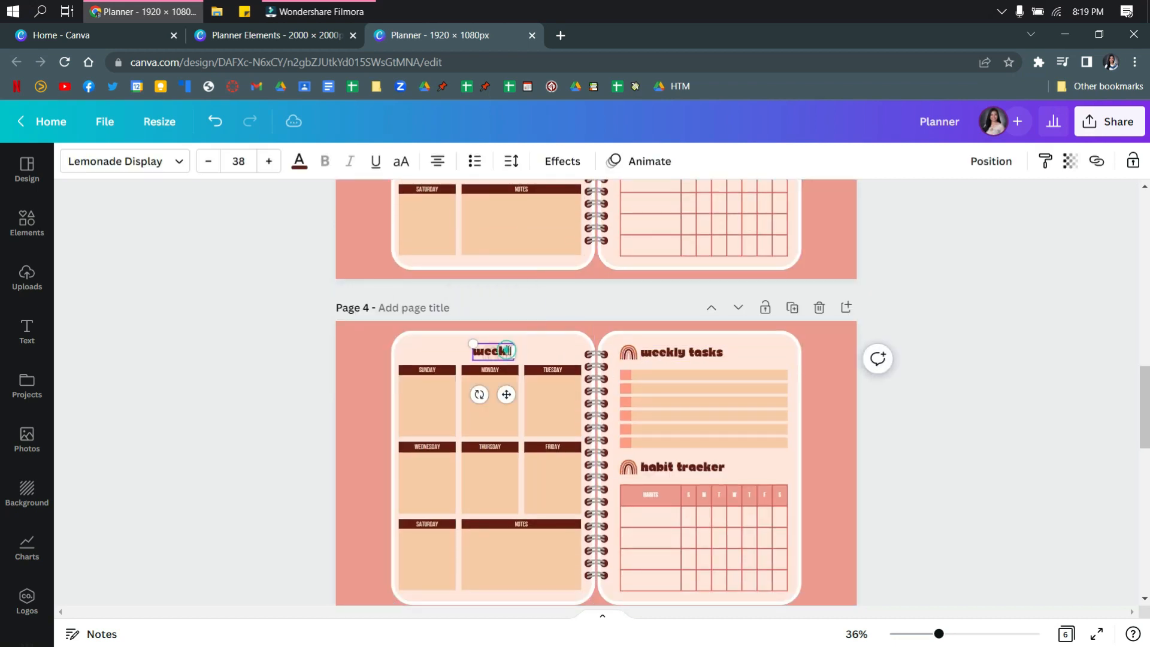
key("BackSpace")
key("BackSpace")
type("2")
Change the heading on page 5 to "week 3" and the heading on page 6 to "week 4"
scroll(528, 367, "down", 4)
left_click(502, 389)
left_click(501, 389)
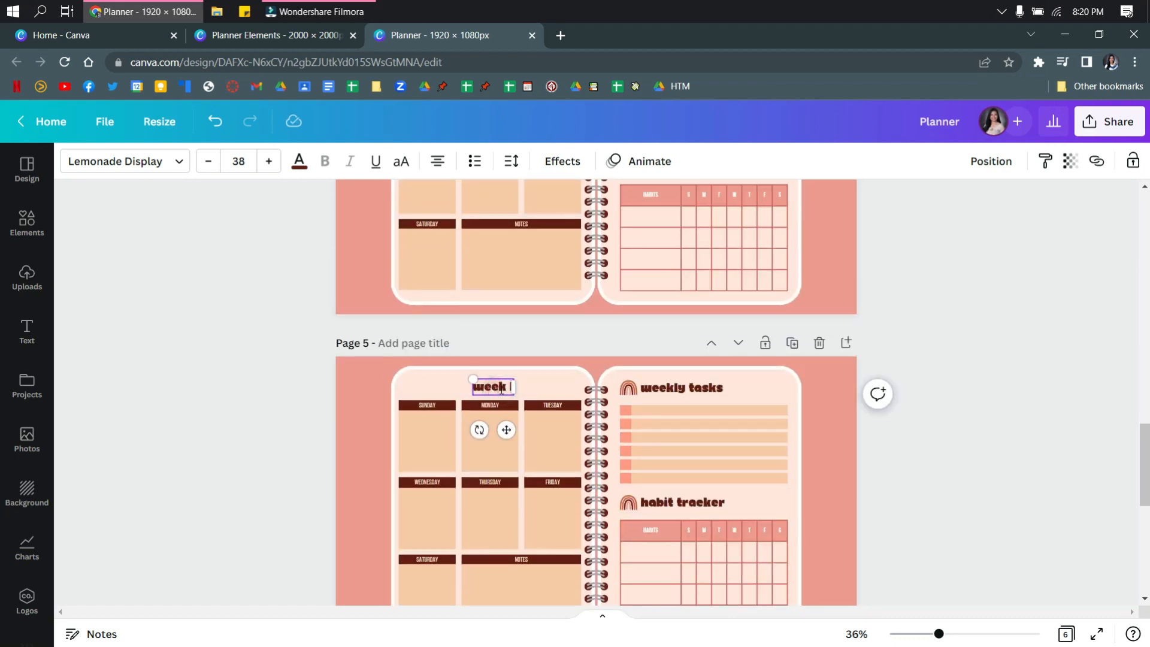
type("3")
scroll(502, 389, "down", 4)
left_click(509, 496)
left_click(509, 496)
key("BackSpace")
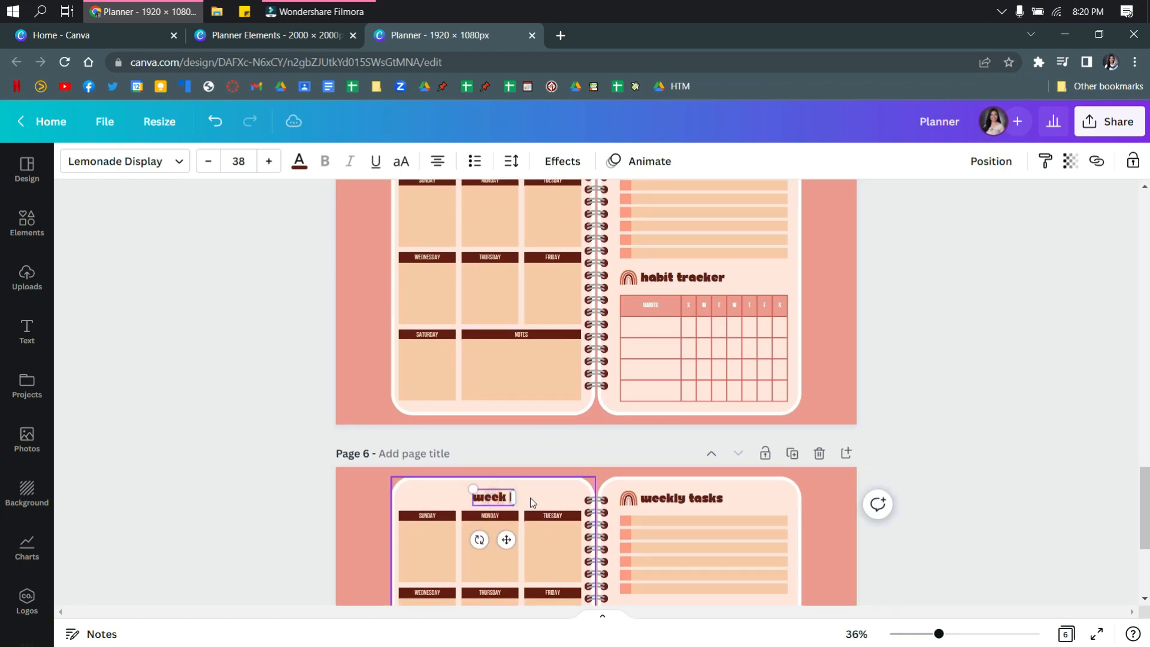
type("4")
Give page 3 the page title "Week 1"
scroll(530, 497, "up", 5)
scroll(530, 497, "up", 6)
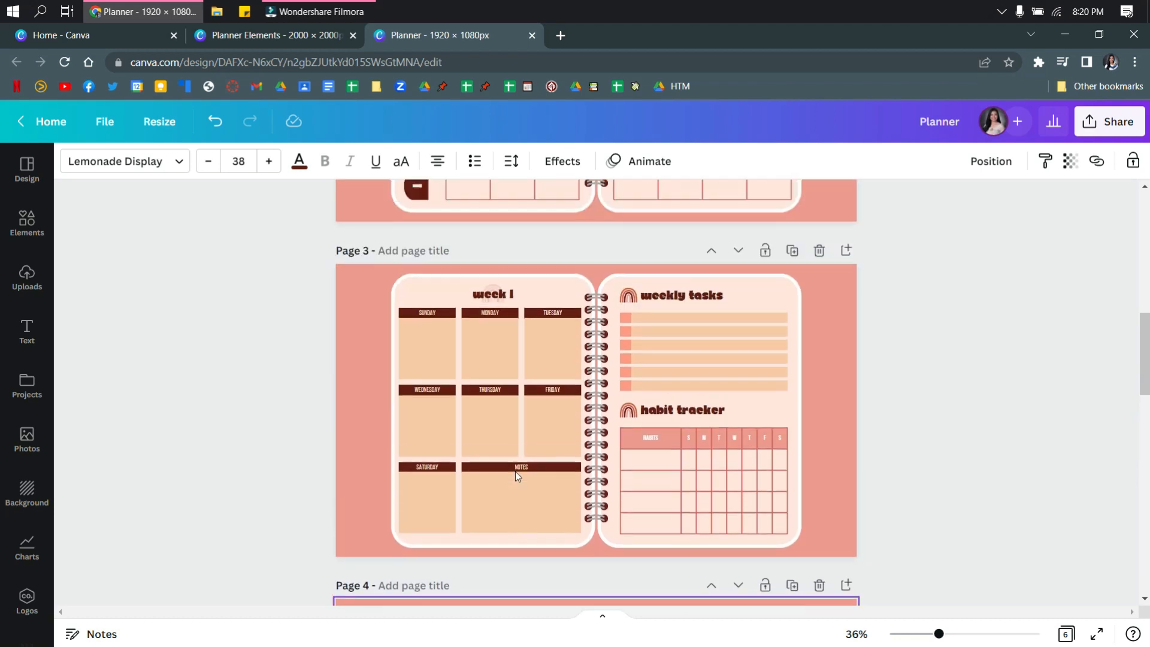
left_click(264, 367)
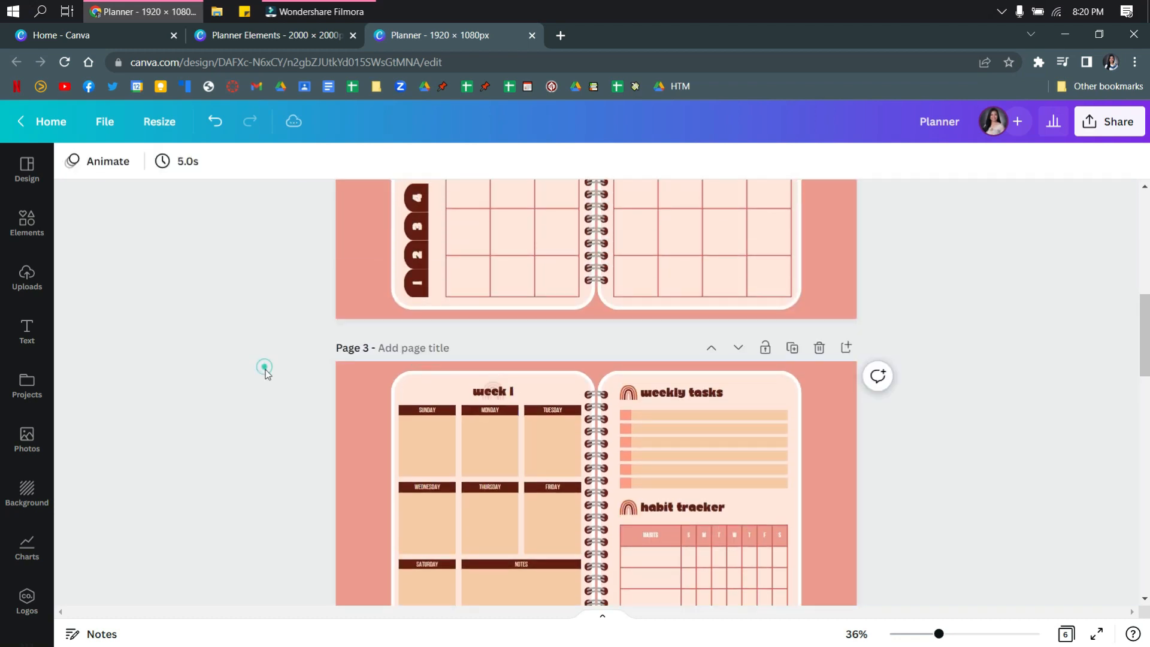
left_click(429, 348)
type("wEE")
key("BackSpace")
key("BackSpace")
key("BackSpace")
type("We")
Title page 4 "Week 2" and page 5 "Week 3"
scroll(429, 349, "down", 6)
left_click(436, 307)
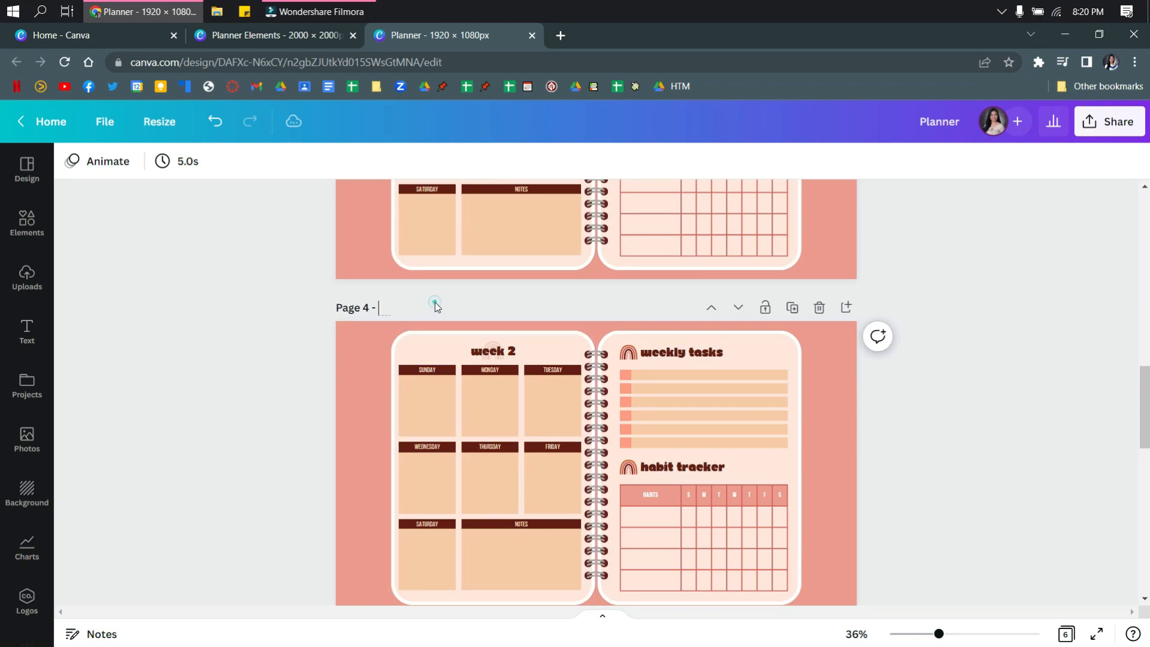
type("Week 2")
scroll(434, 307, "down", 5)
left_click(436, 268)
type("We")
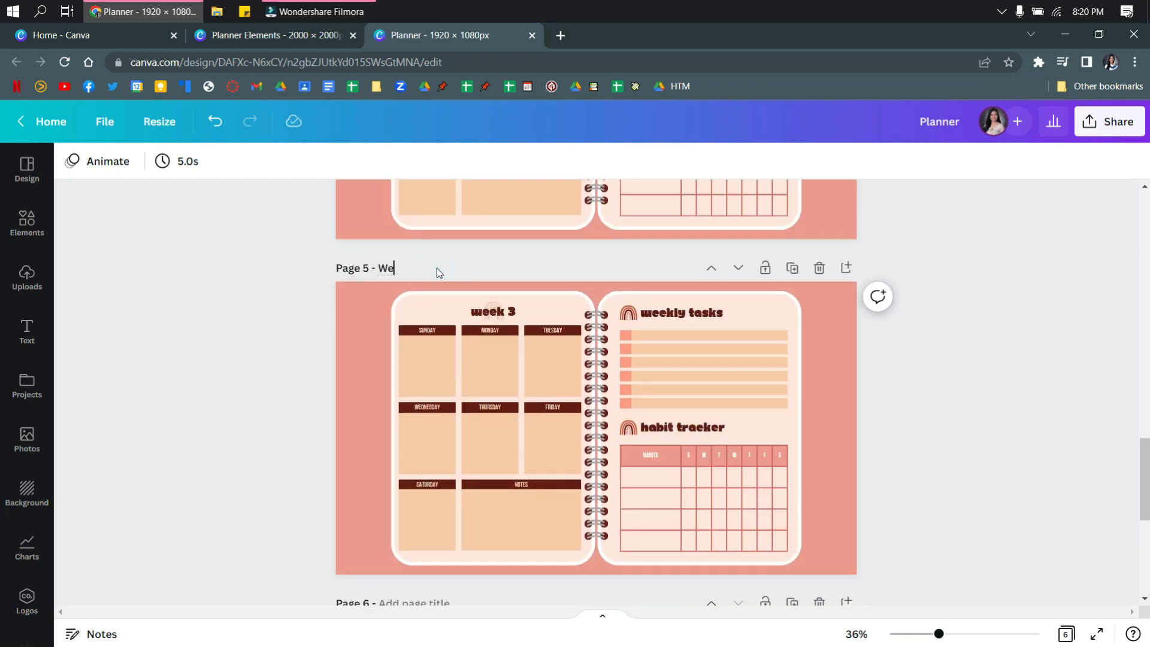
type("ek 2")
Give page 6 the page title "Week 4"
scroll(436, 268, "down", 3)
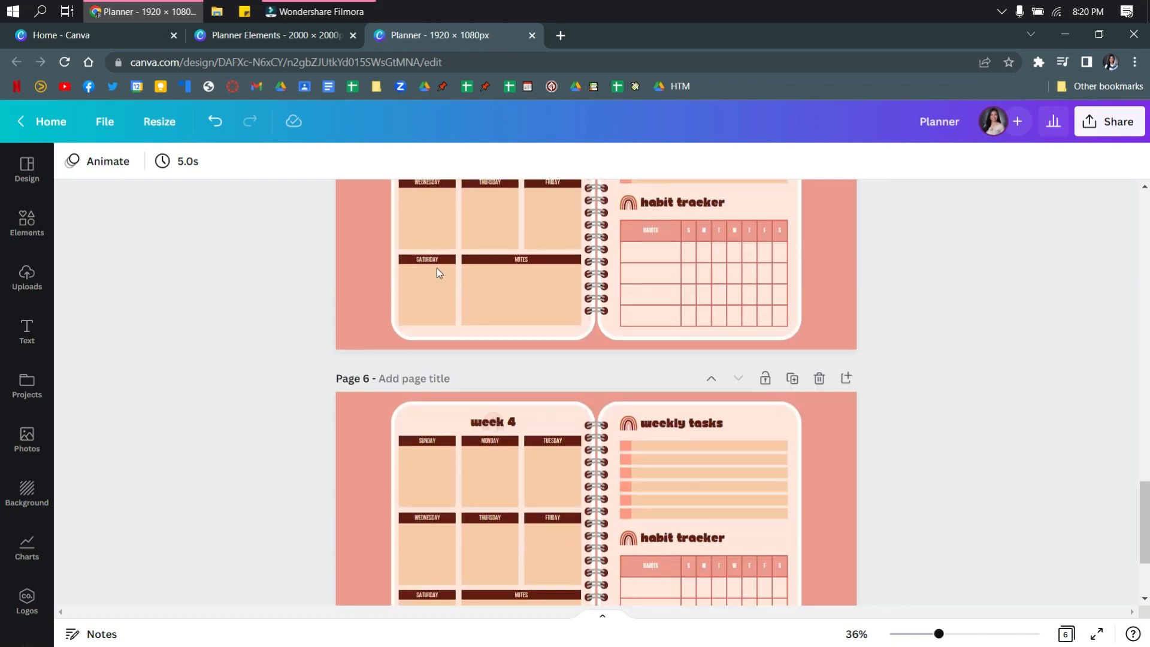
left_click(420, 376)
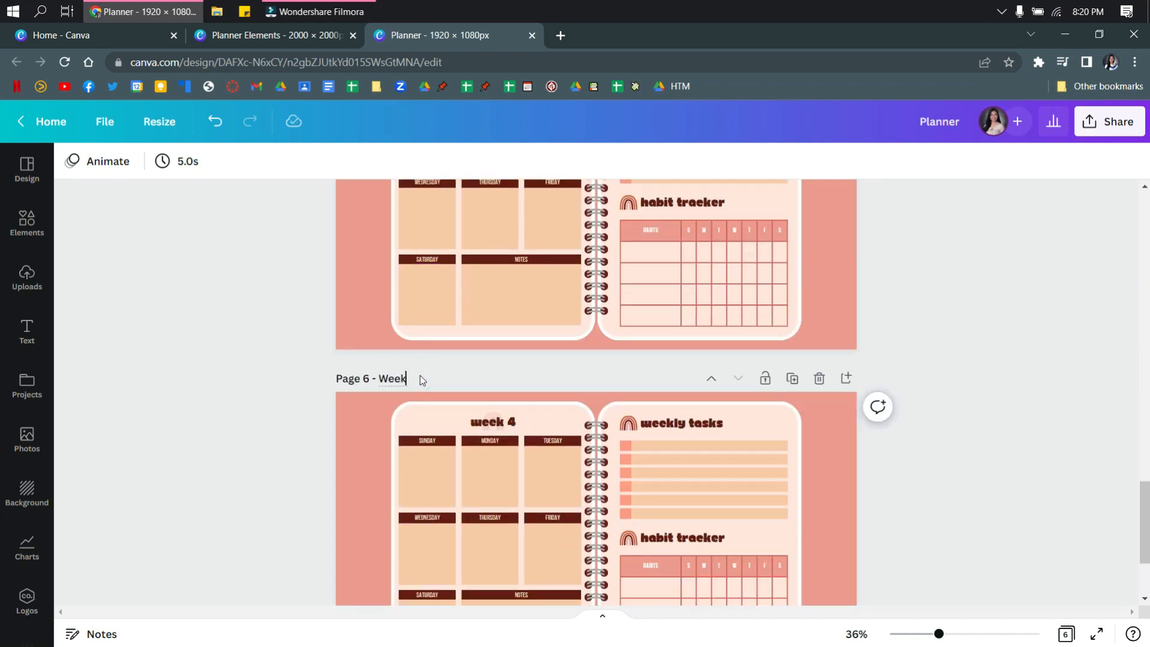
type("Week 4")
scroll(419, 374, "up", 10)
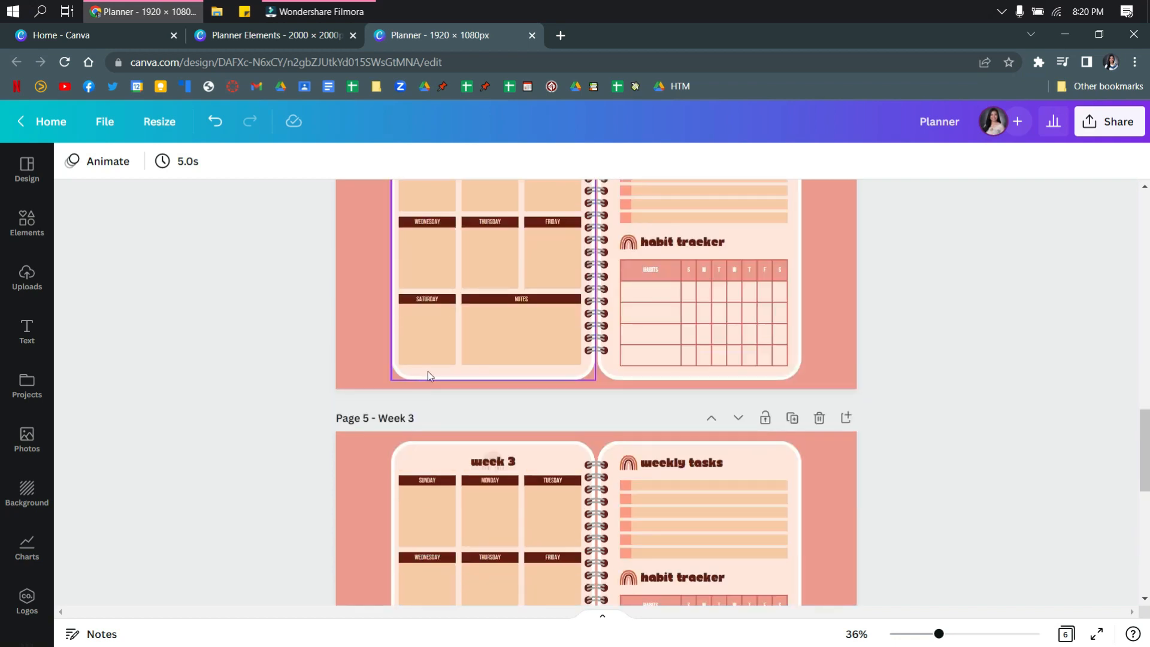
scroll(428, 371, "up", 5)
scroll(509, 405, "down", 2)
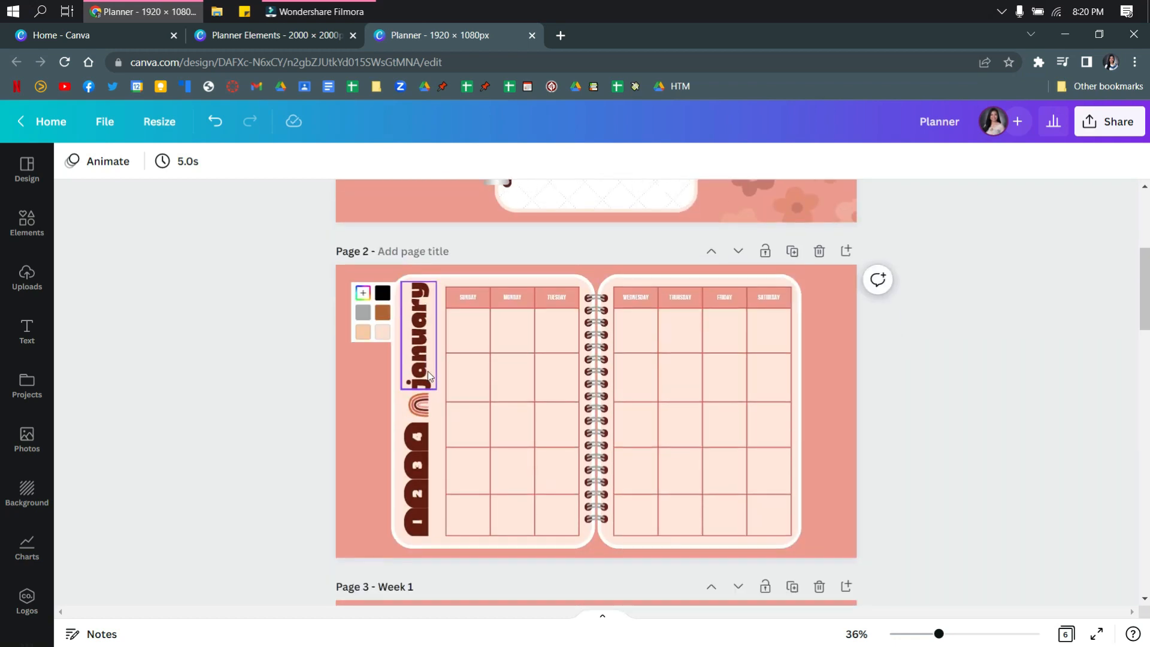
left_click(418, 348)
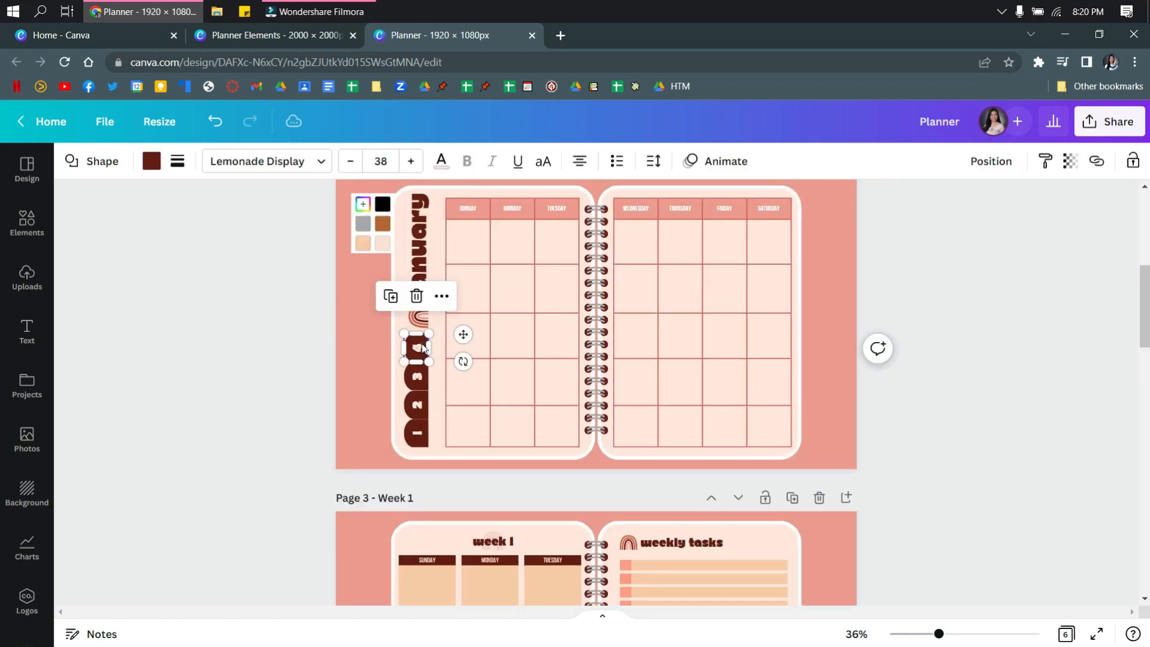
left_click(420, 381)
left_click(418, 404)
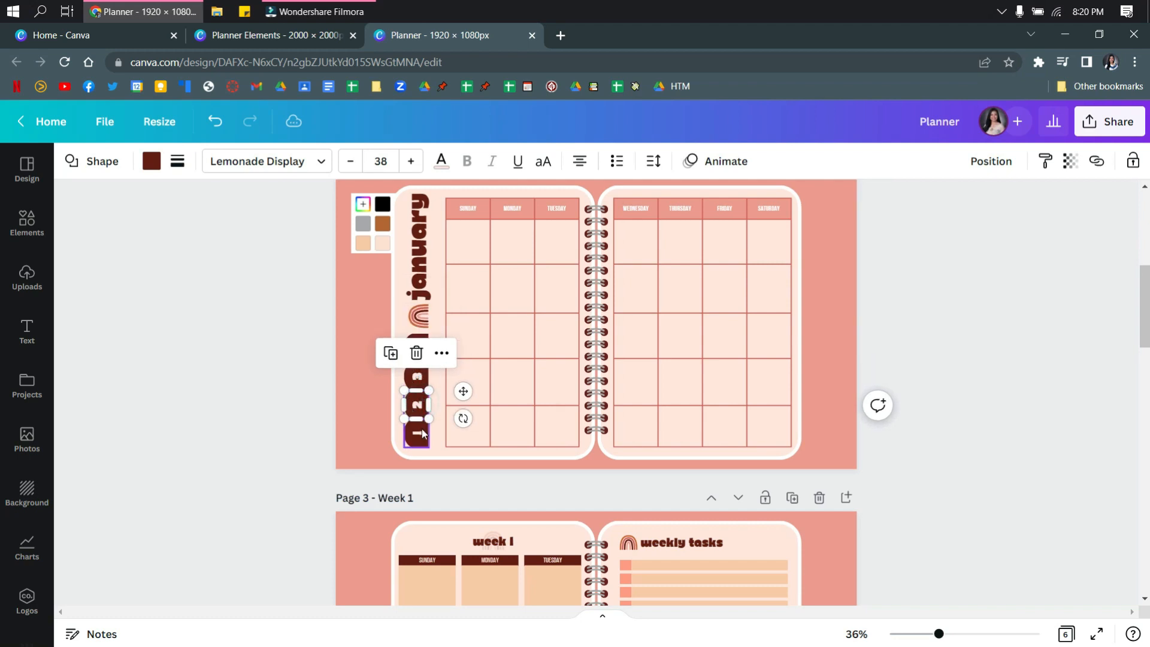
left_click(418, 433)
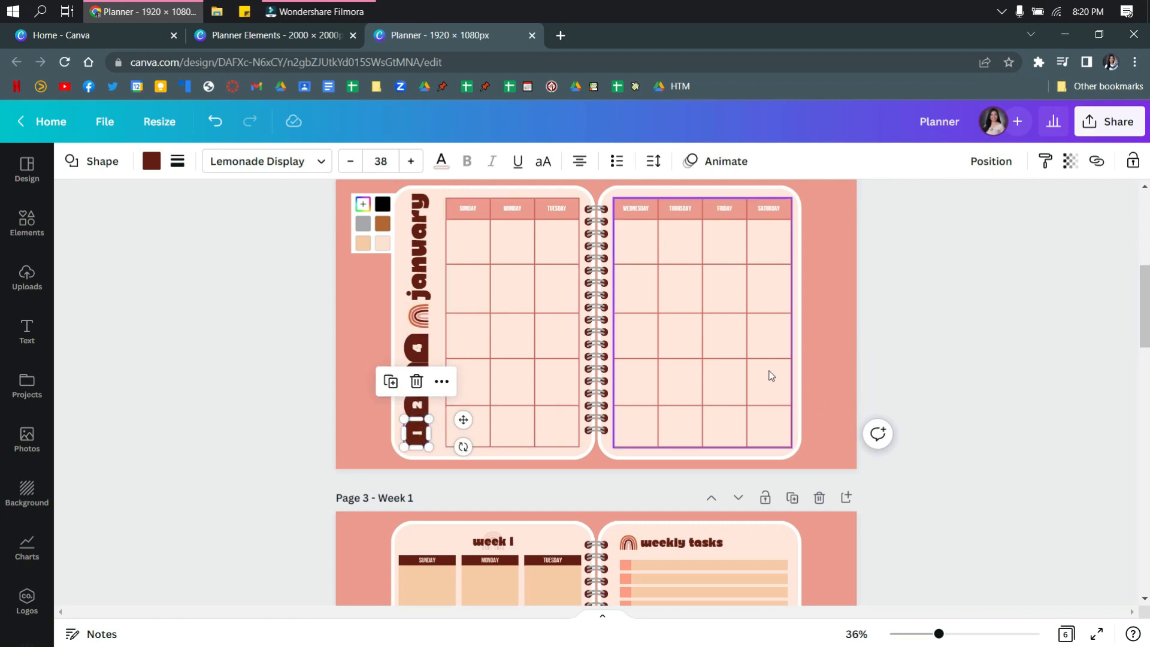
left_click(864, 321)
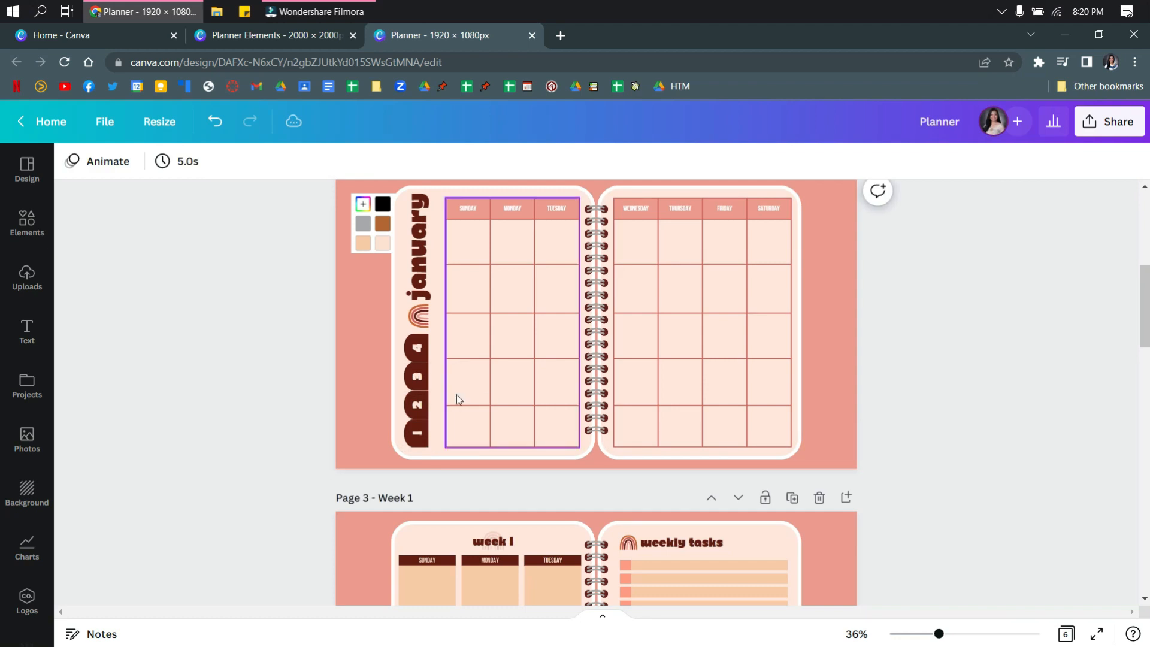
Link the number 1 tab on the January calendar page to the document page "3 - Week 1"
left_click(419, 436)
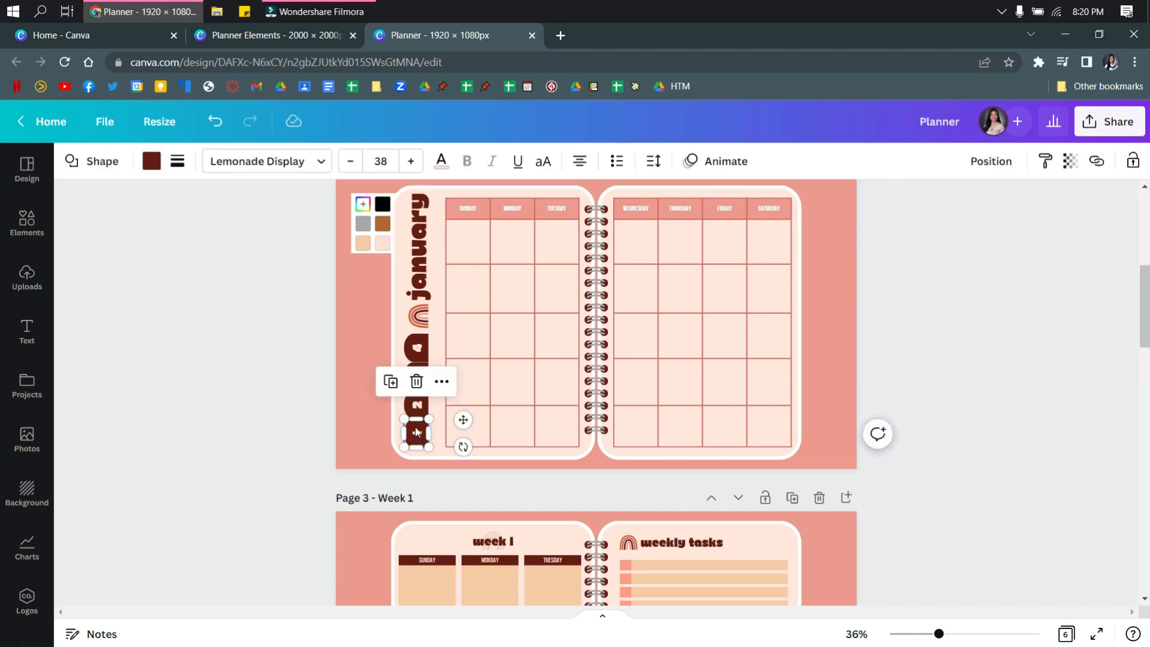
left_click(1097, 171)
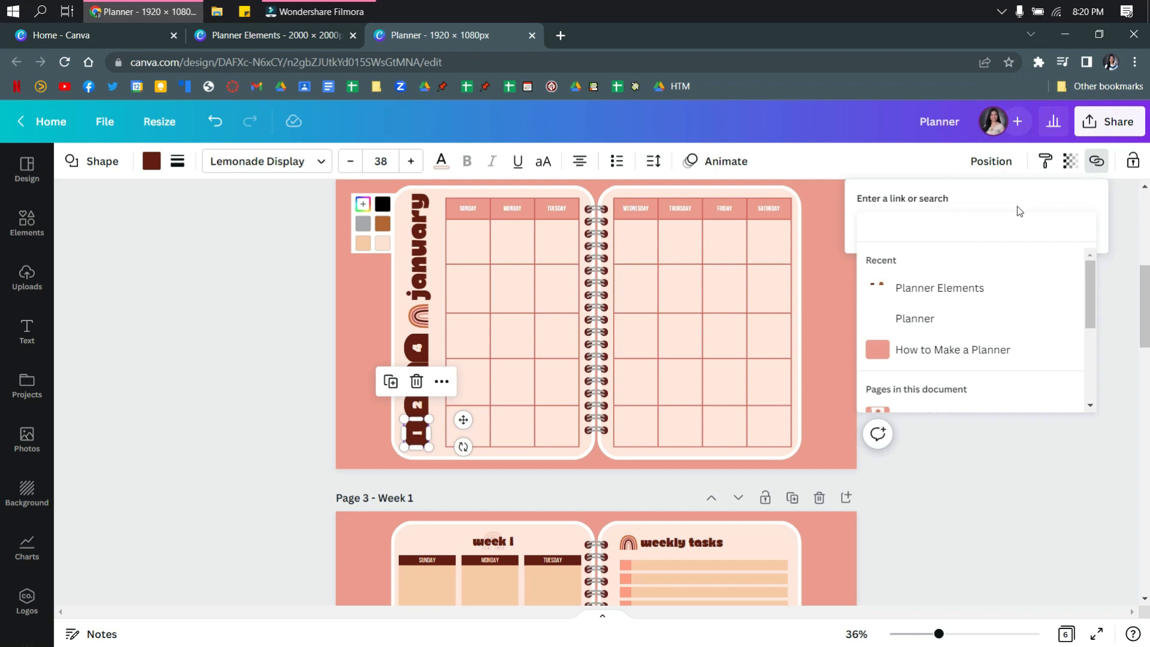
scroll(917, 333, "down", 3)
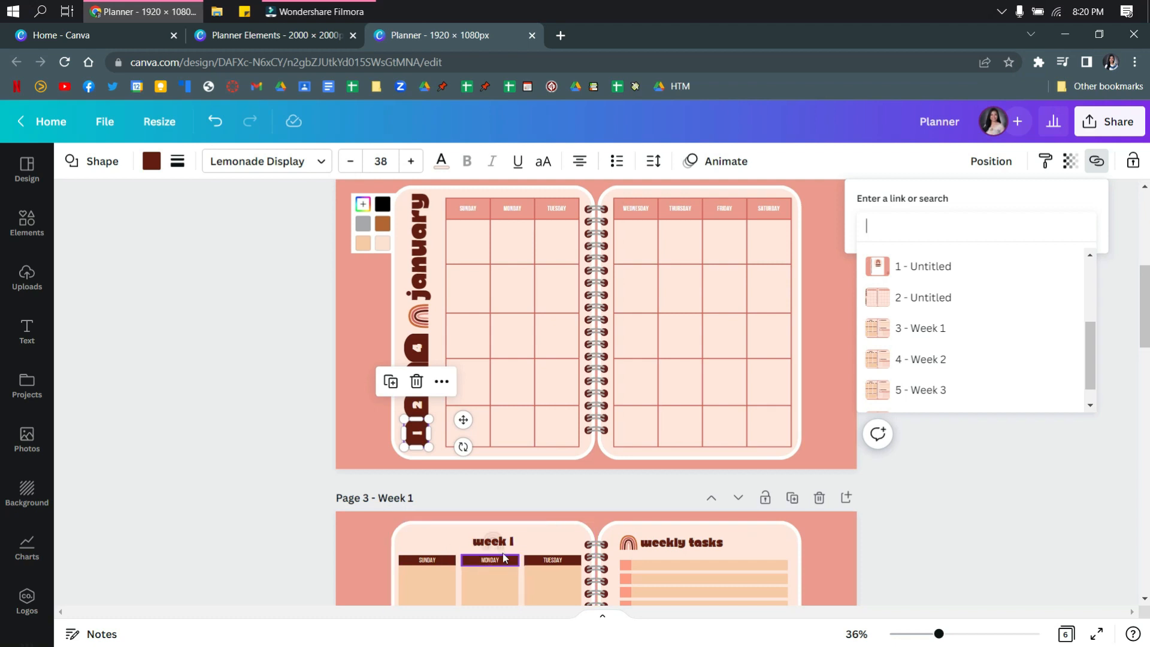
left_click(935, 333)
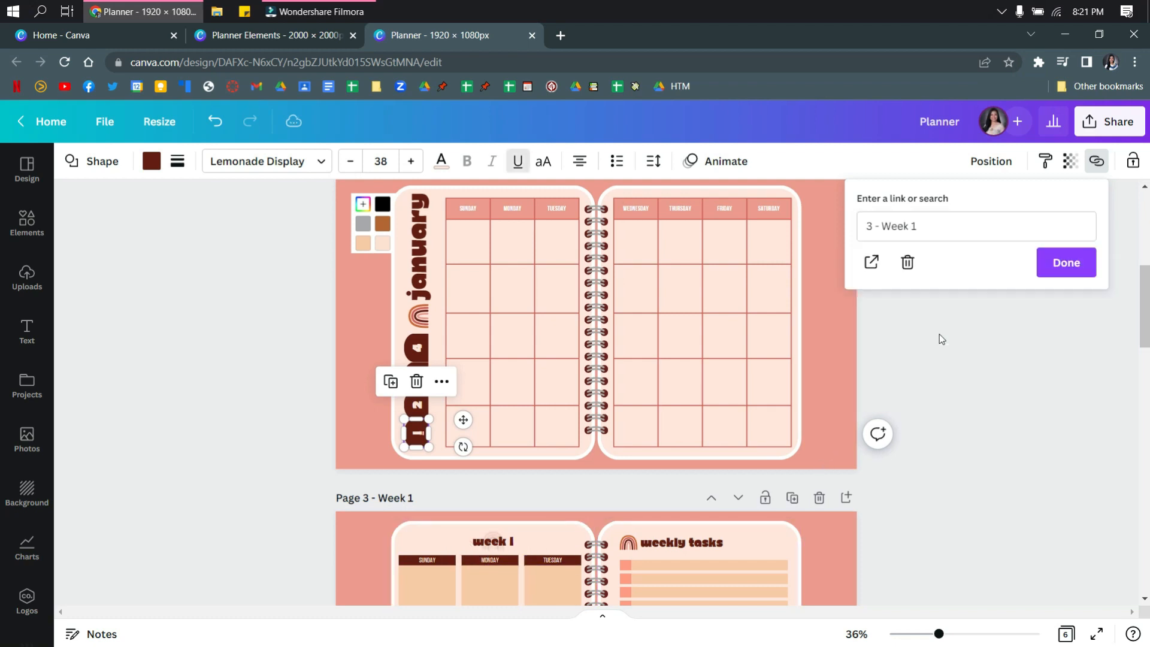
left_click(1067, 267)
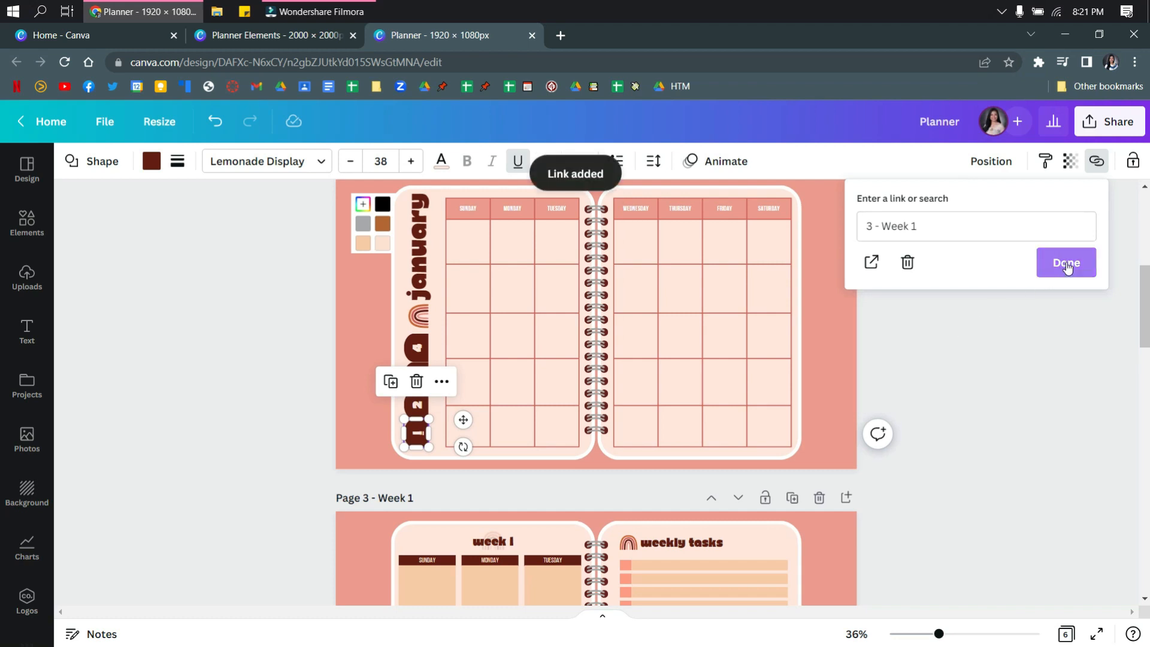
left_click(1066, 267)
left_click(255, 412)
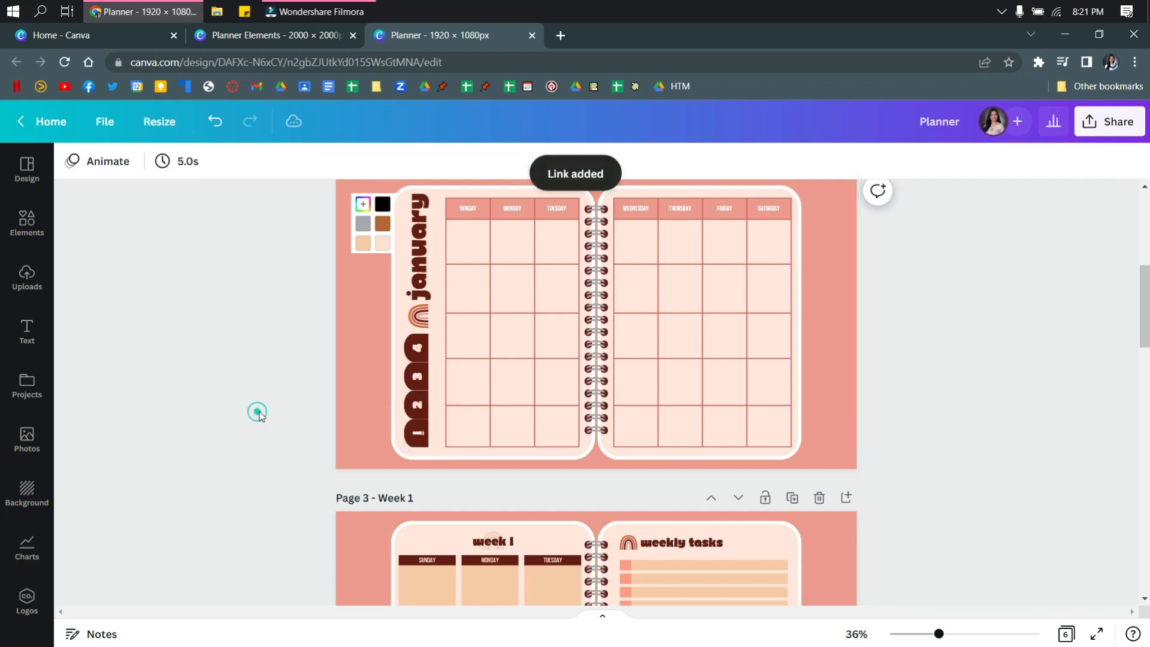
left_click(421, 439)
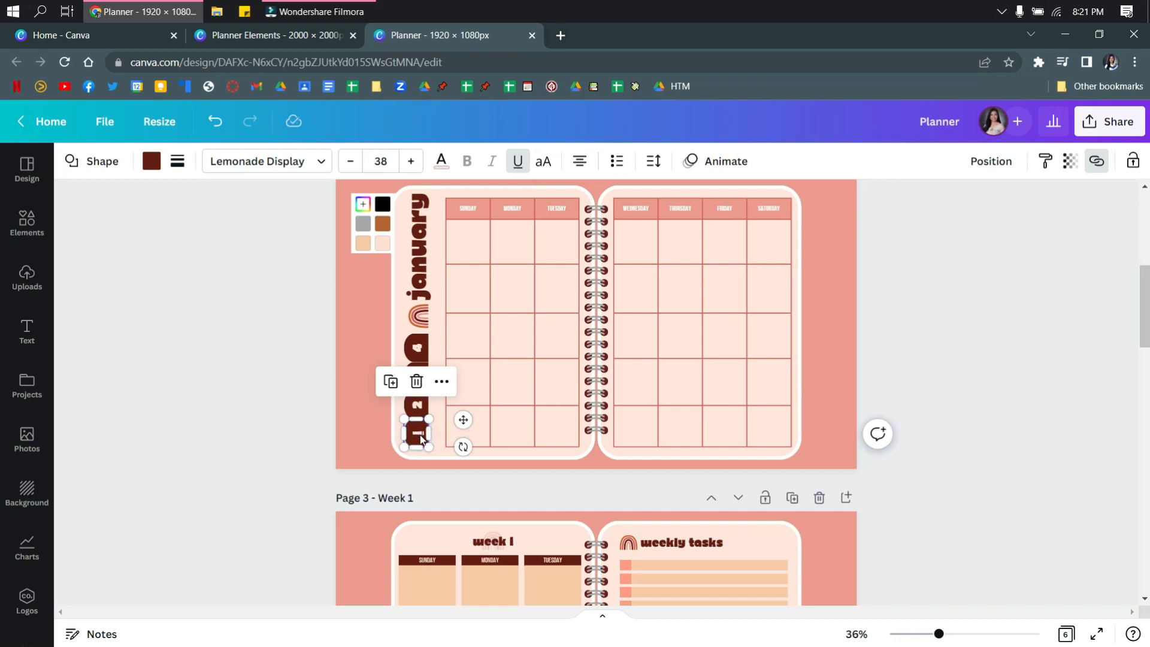
left_click(933, 440)
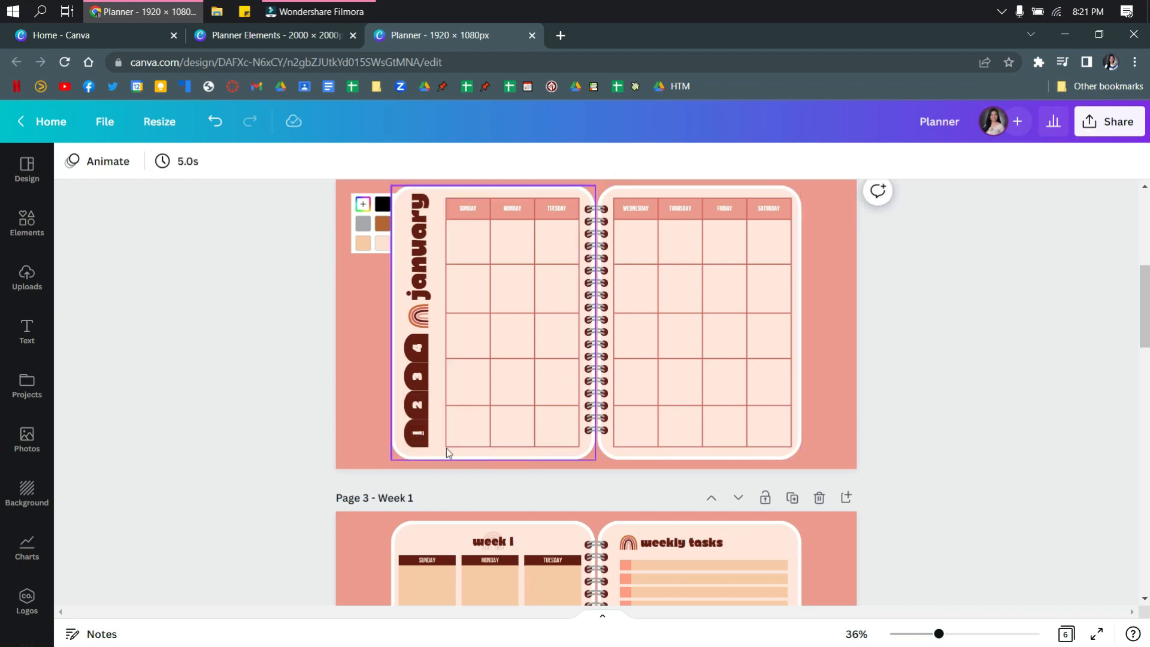
left_click(421, 438)
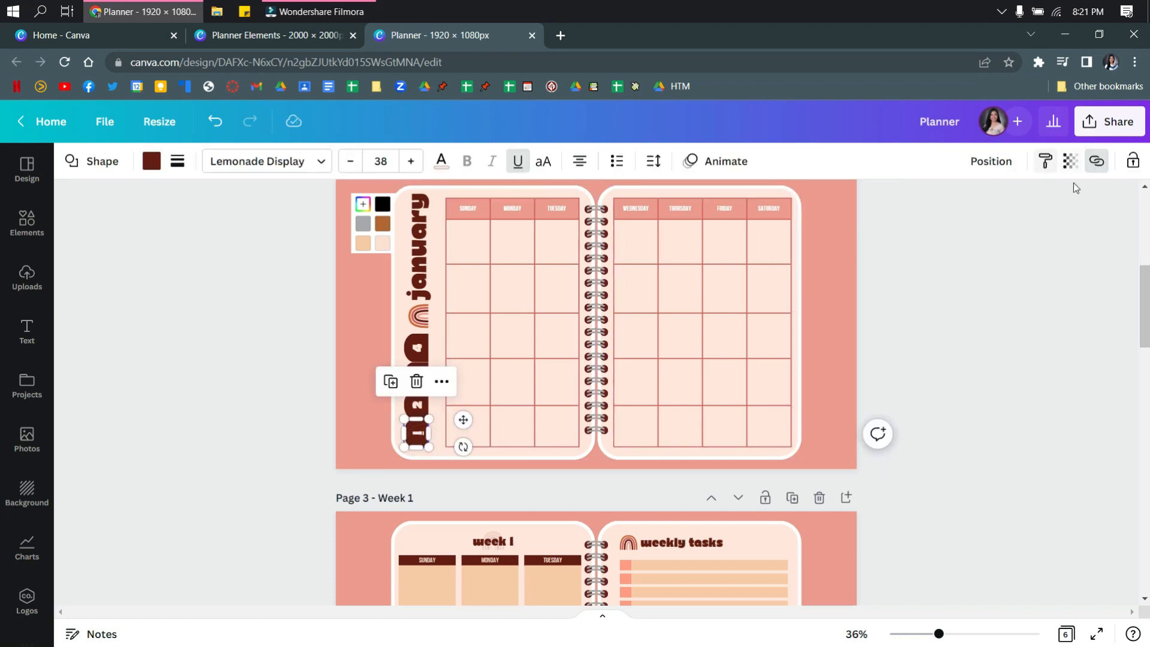
left_click(1096, 162)
left_click(1096, 163)
scroll(419, 432, "down", 4)
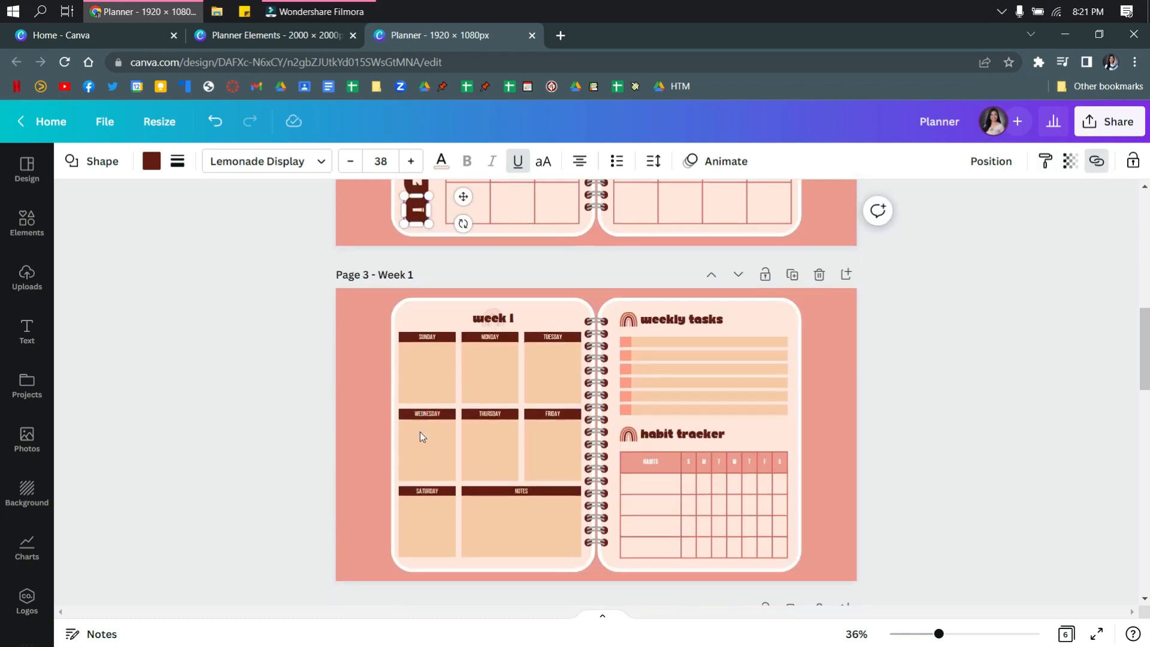
left_click(419, 432)
scroll(440, 430, "up", 1)
scroll(440, 430, "up", 1)
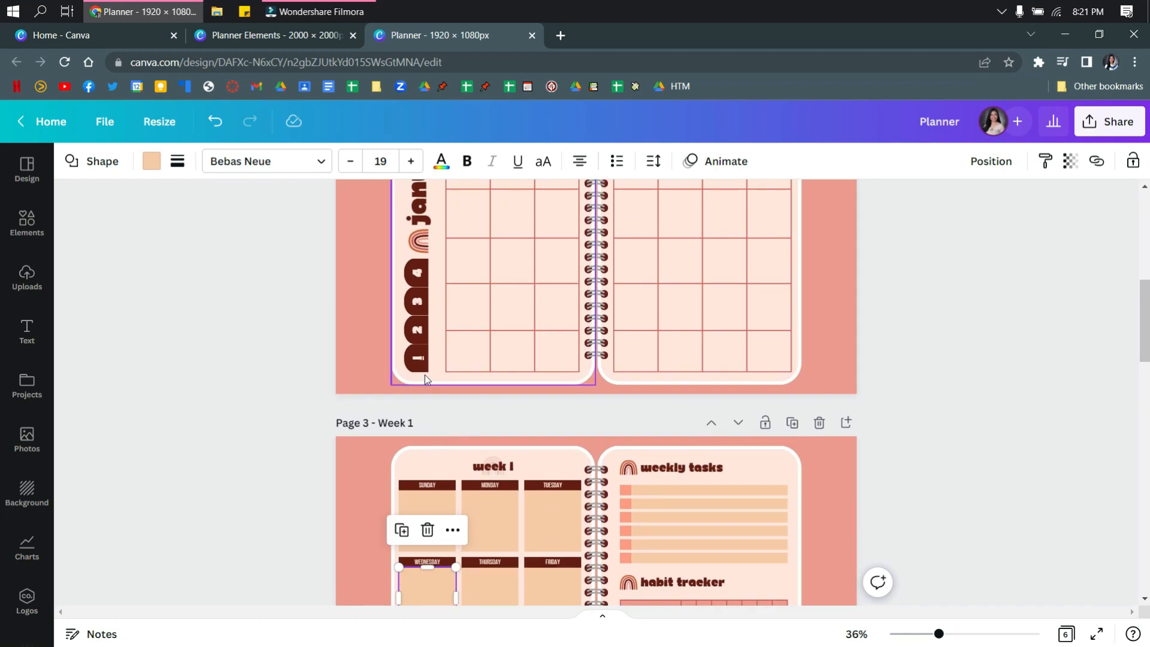
Remove the underline from the linked number on the January page's tab 1
left_click(418, 358)
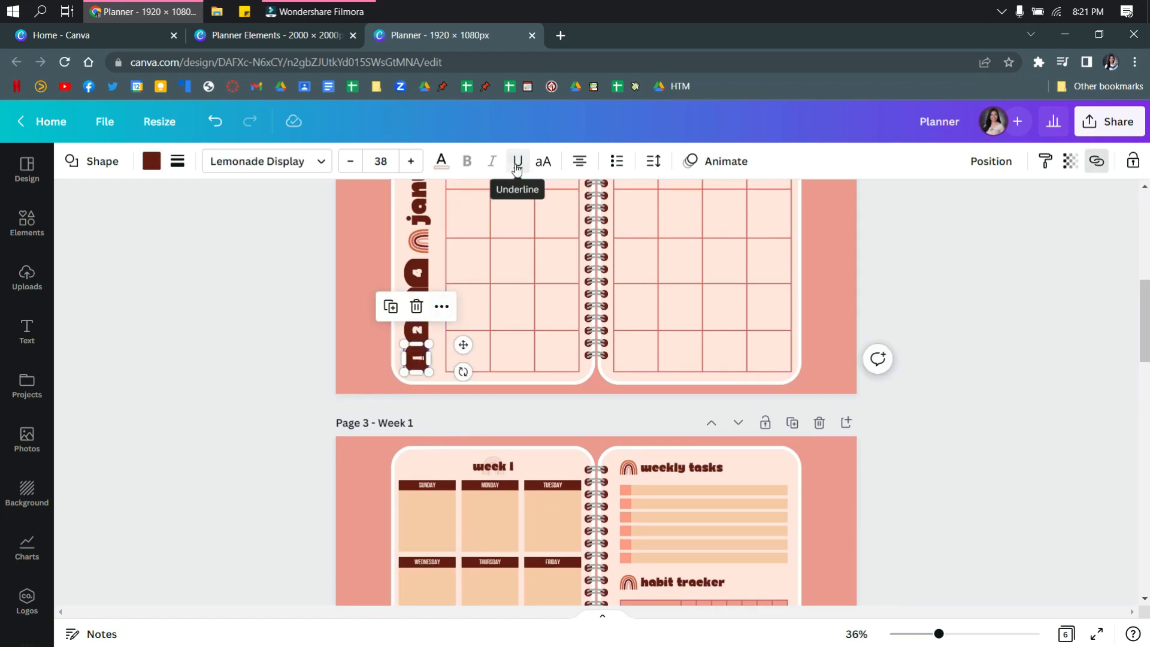
left_click(373, 348)
left_click(418, 358)
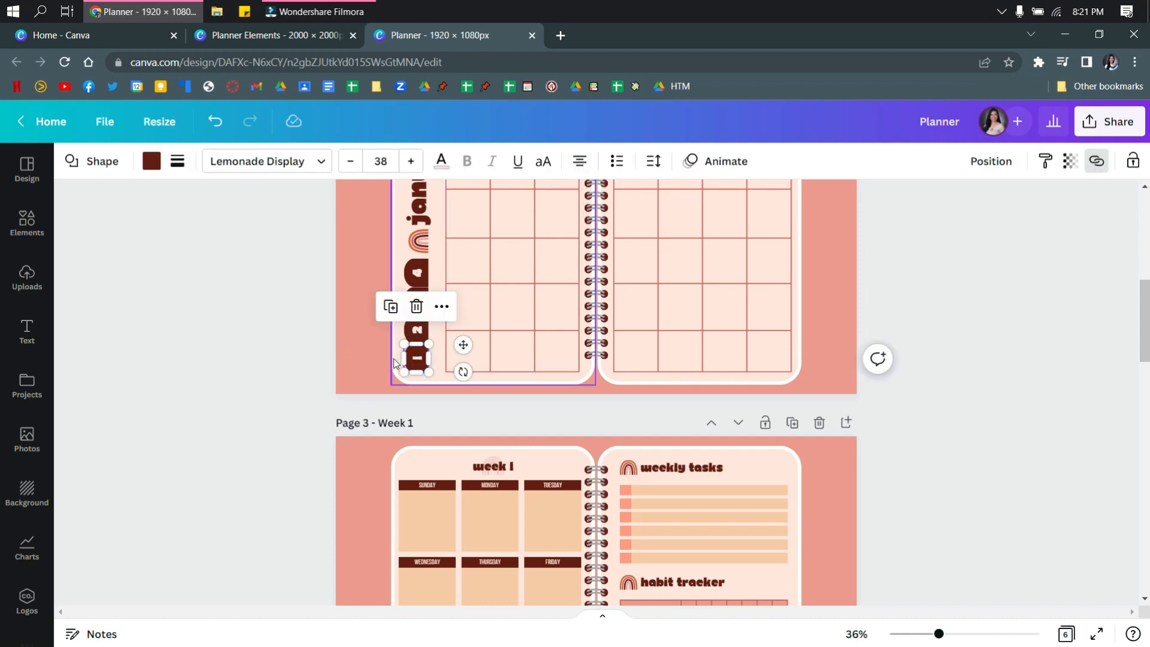
left_click(371, 337)
Link the number 2 tab on the January page to "4 - Week 2" and remove its underline
left_click(417, 331)
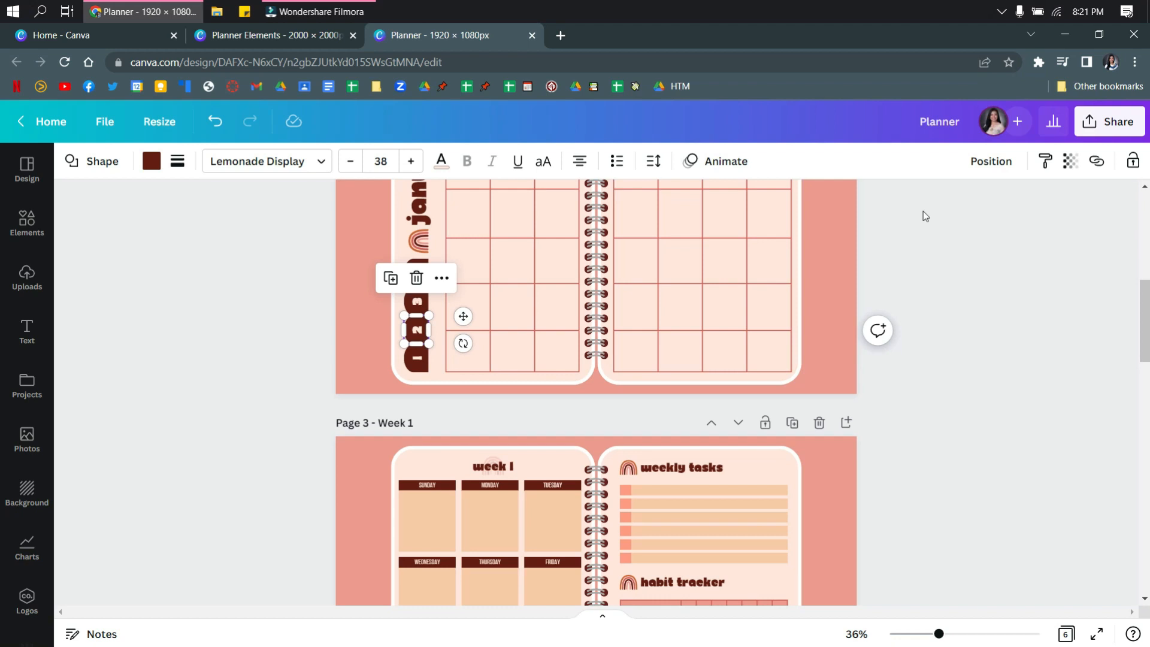
left_click(1100, 164)
scroll(960, 326, "down", 5)
left_click(936, 342)
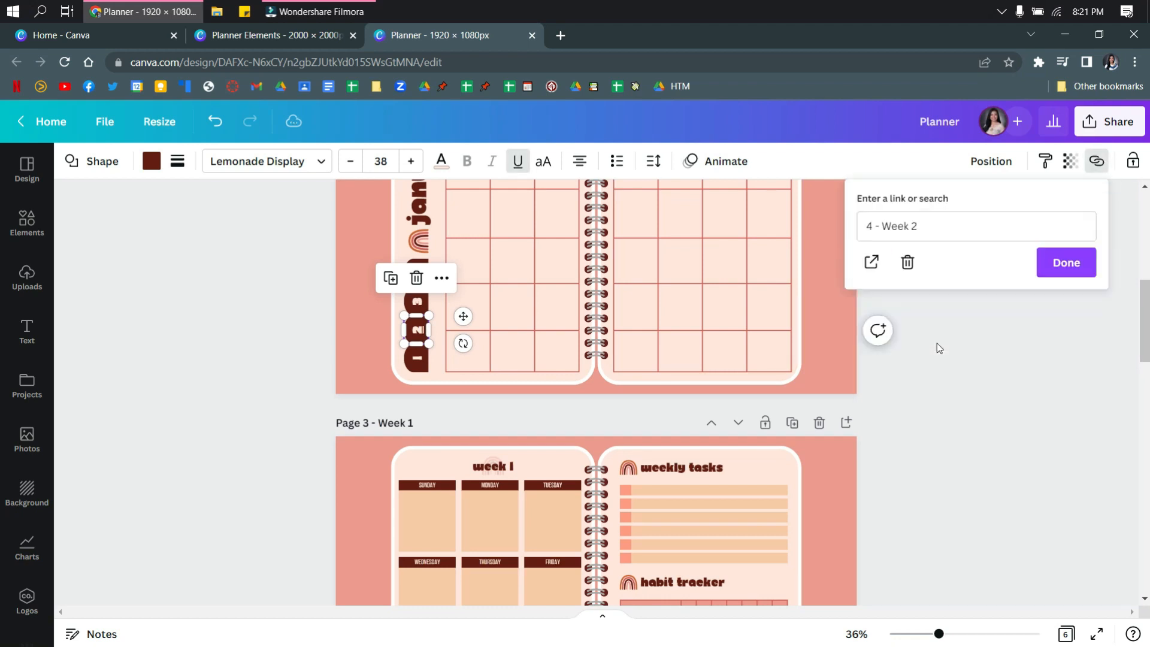
left_click(1063, 260)
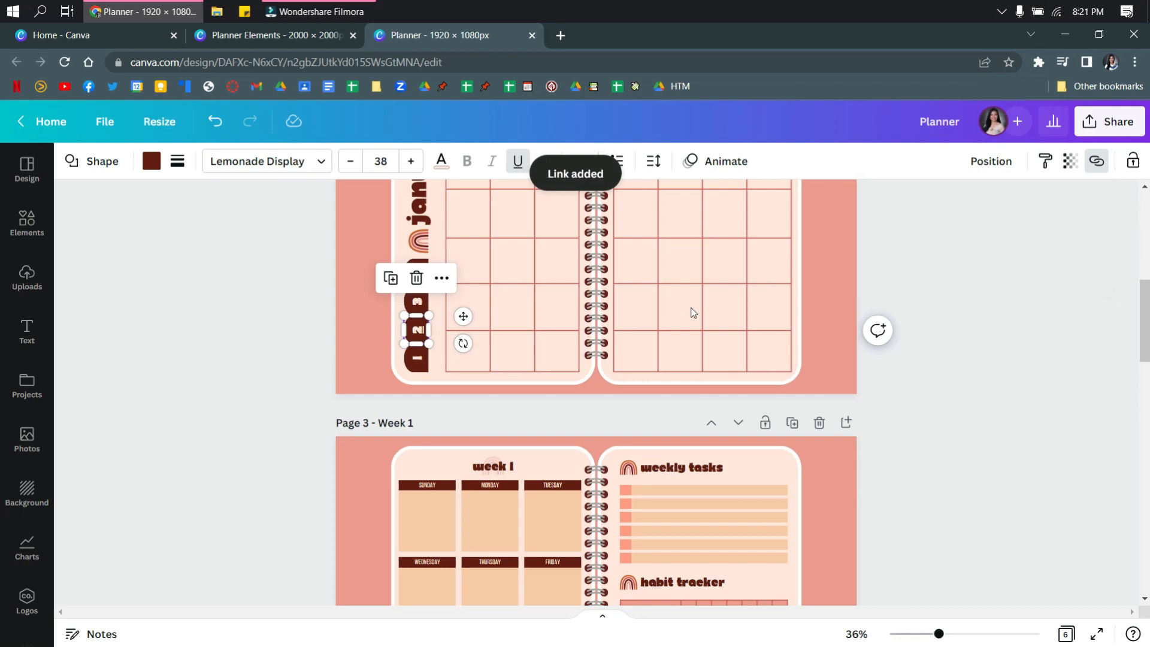
left_click(521, 163)
left_click(347, 350)
scroll(369, 344, "up", 1)
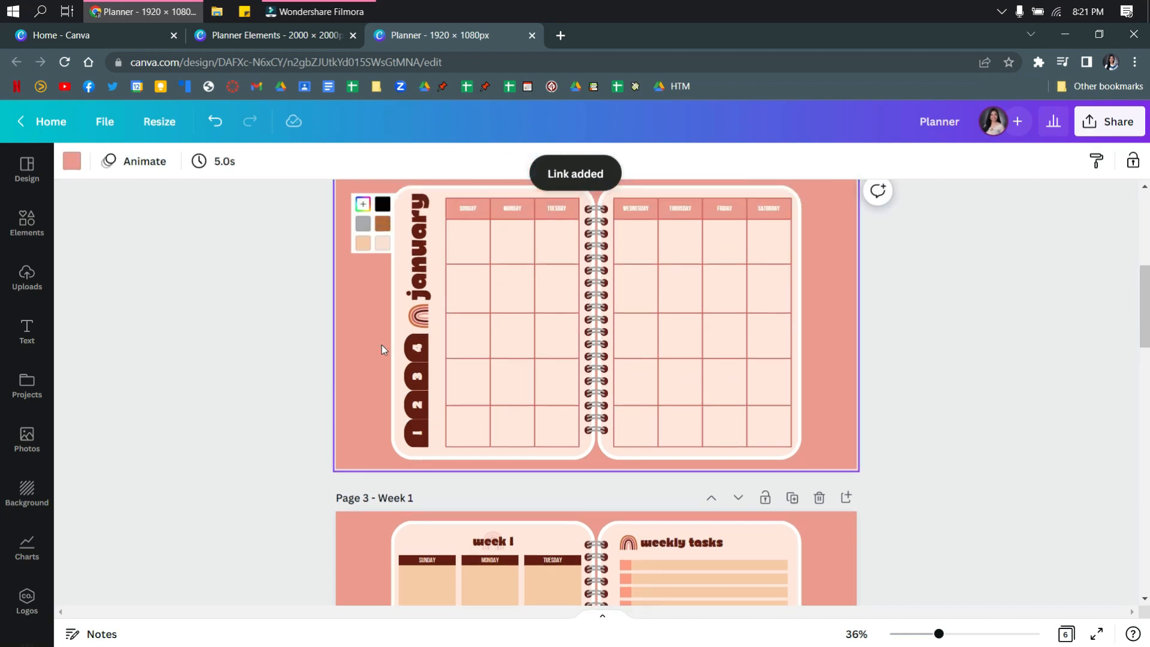
Link the number 3 tab on the January page to "5 - Week 3" and remove its underline
left_click(416, 376)
left_click(1097, 161)
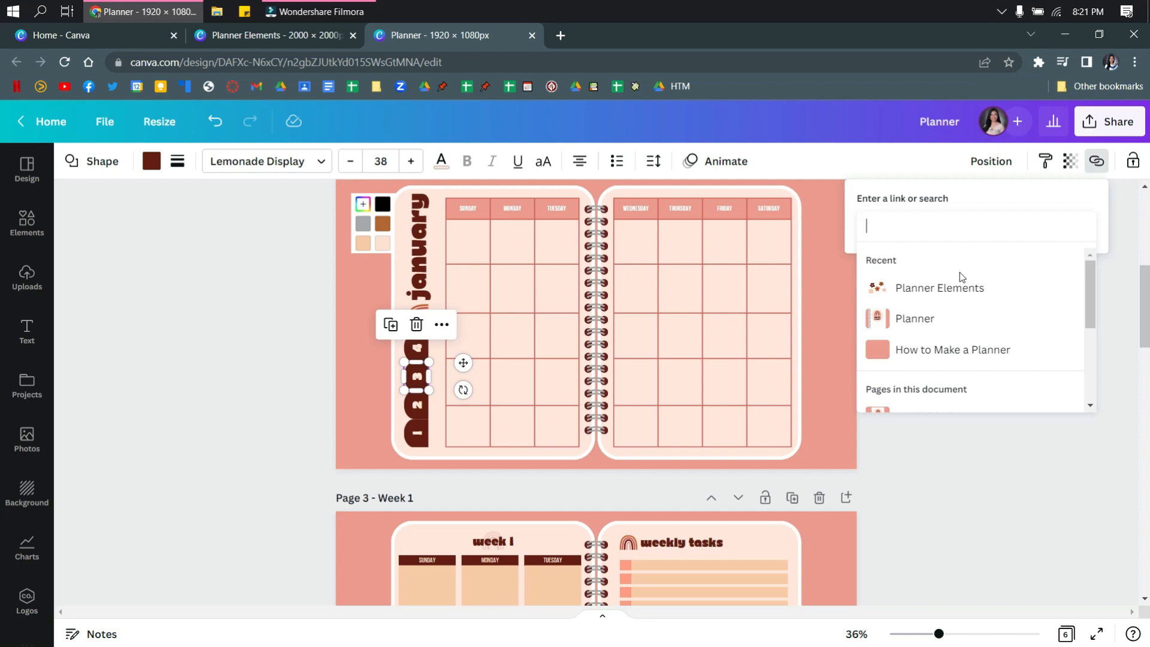
scroll(952, 300, "down", 3)
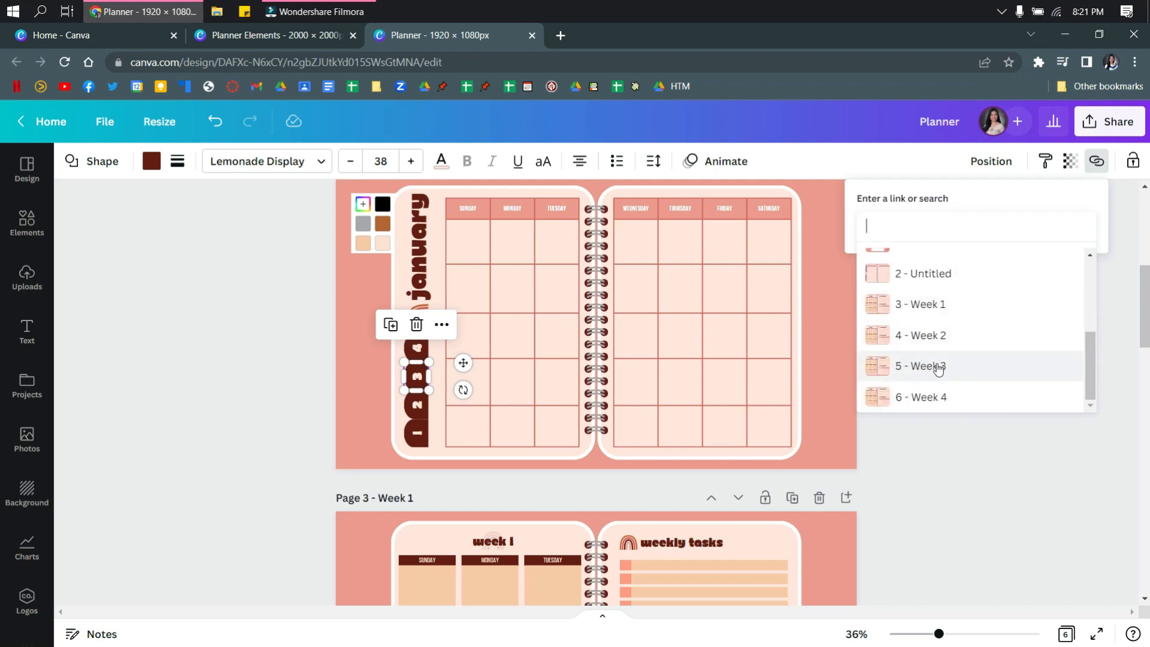
left_click(938, 367)
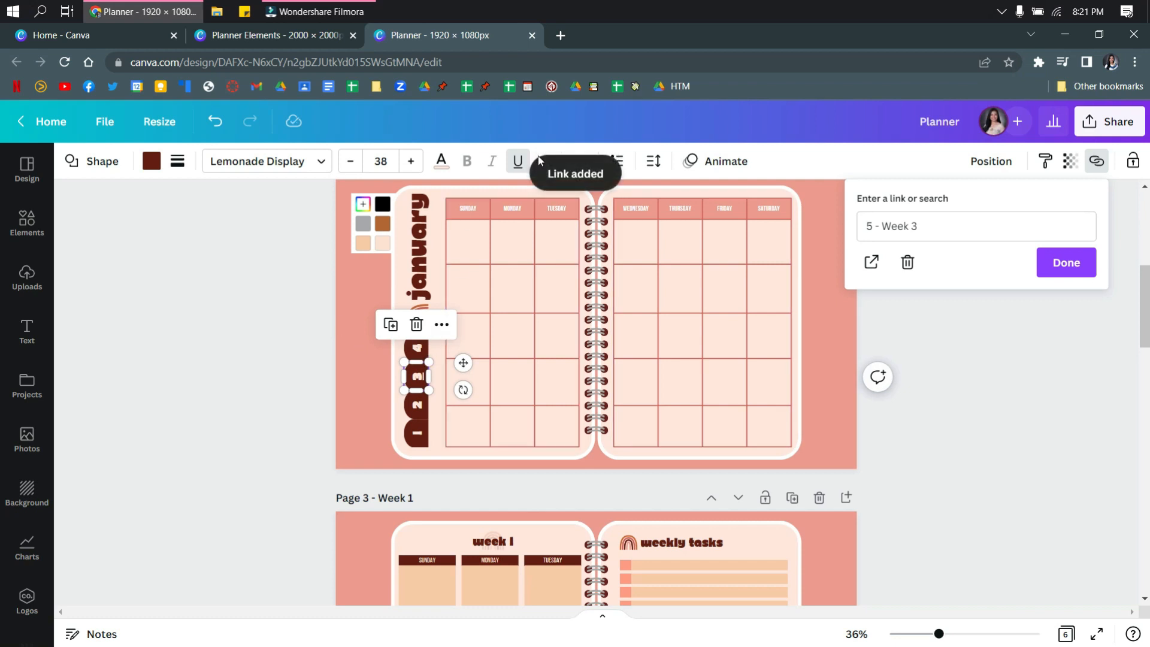
left_click(514, 175)
Link the number 4 tab on the January page to "6 - Week 4" and remove its underline
left_click(417, 348)
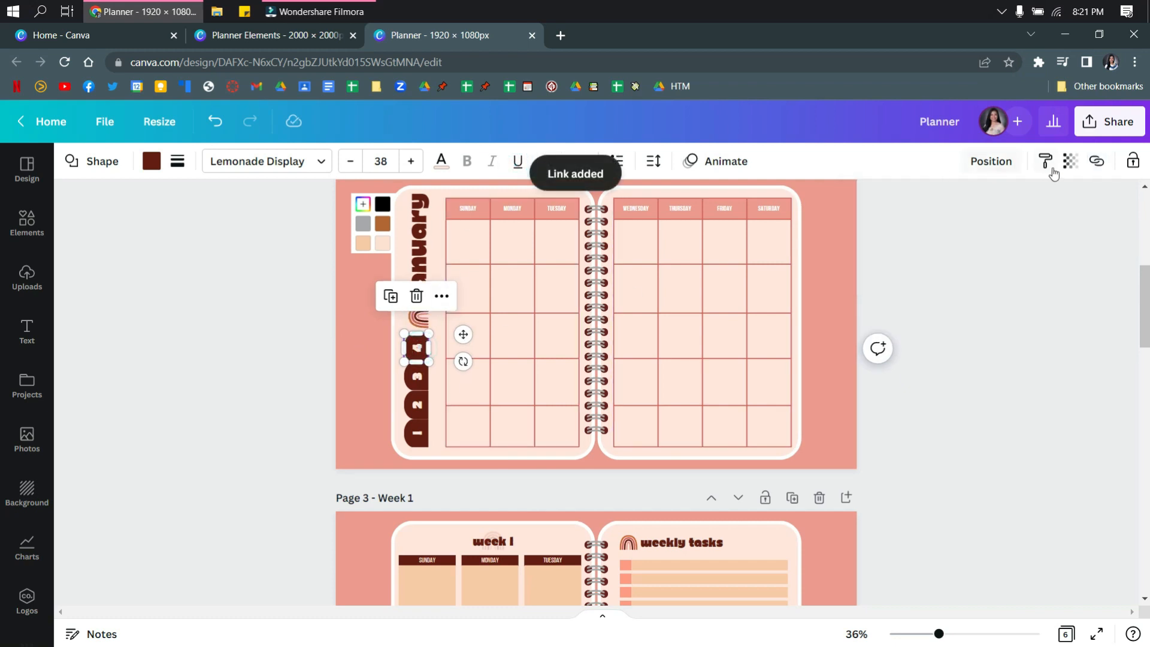
left_click(1096, 163)
scroll(1003, 285, "down", 3)
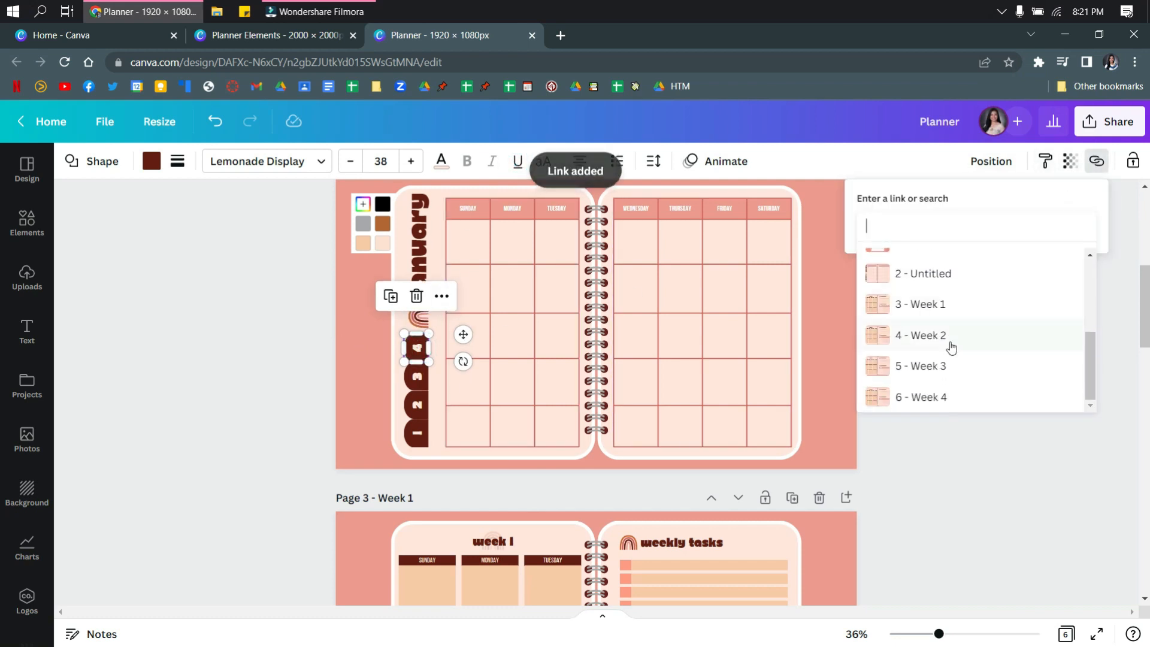
left_click(933, 394)
left_click(454, 279)
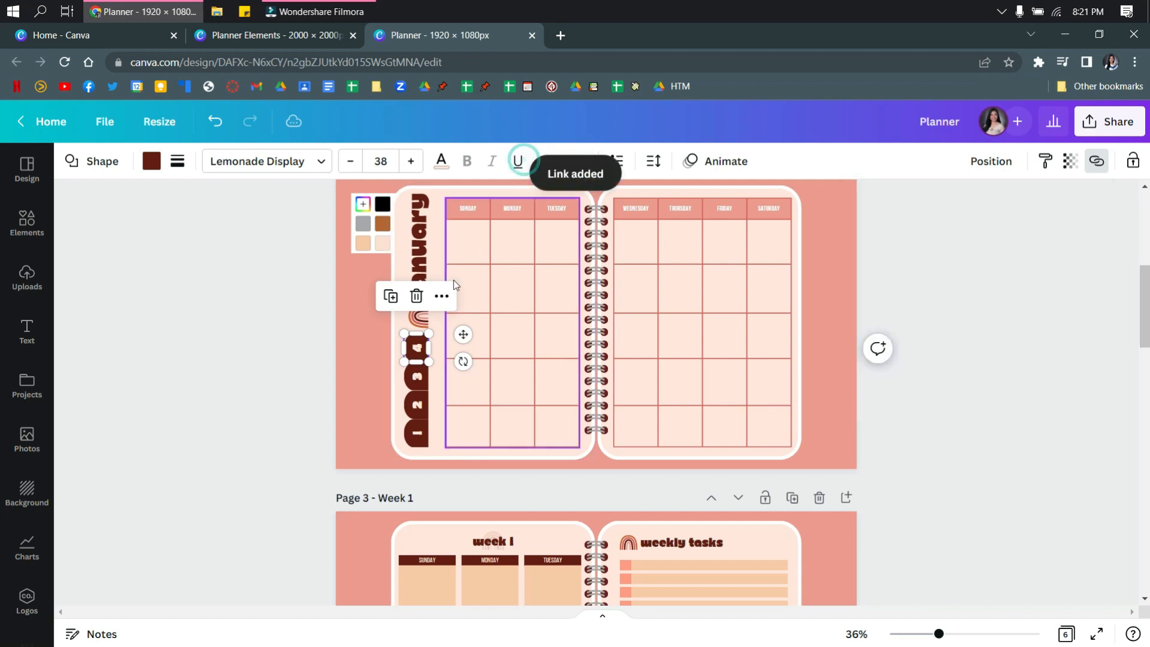
left_click(375, 384)
Delete the colour palette image beside the January heading on page 2
left_click(367, 237)
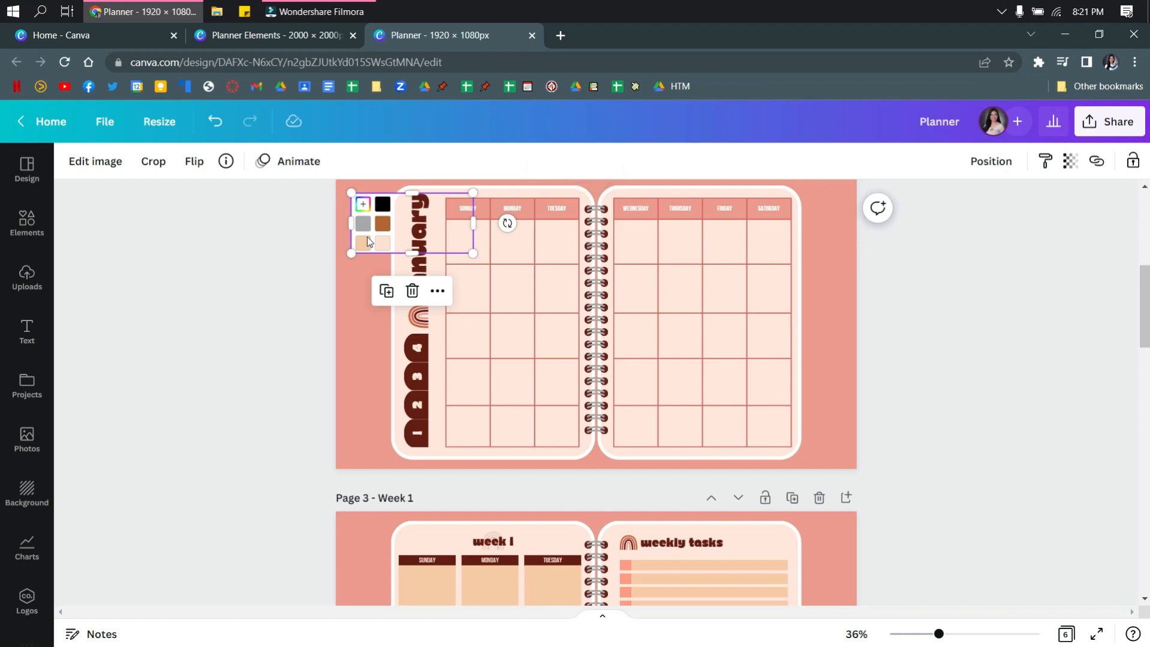
key("Delete")
Review the planner pages from the January calendar through the Week 4 page and back
scroll(368, 240, "down", 4)
scroll(367, 237, "down", 10)
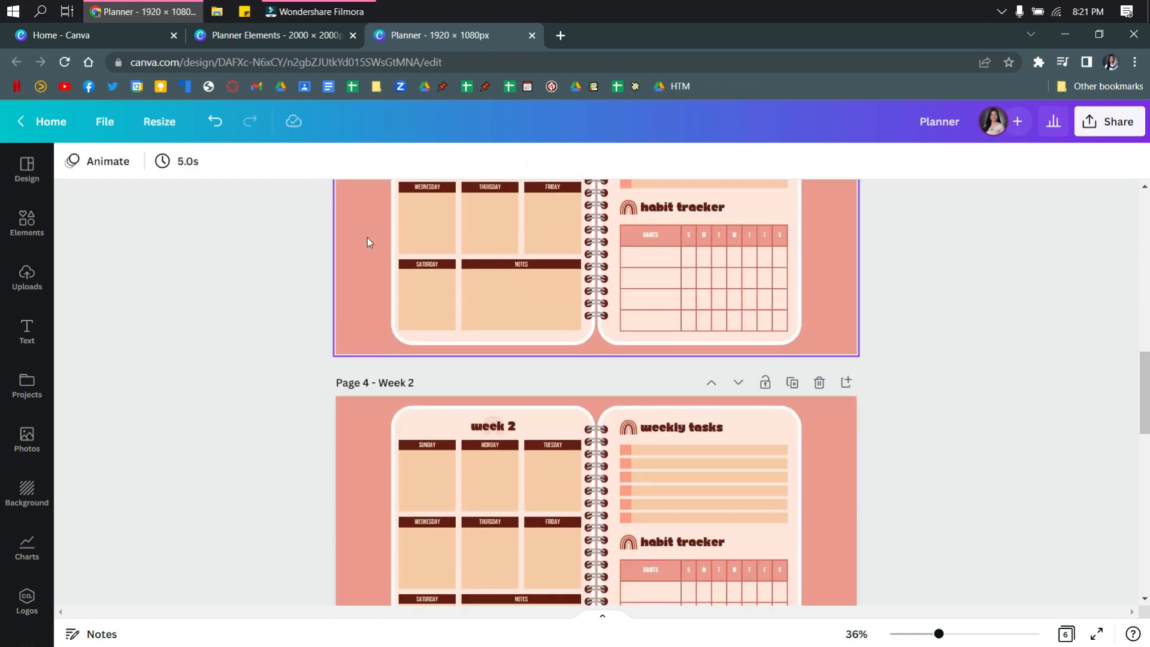
scroll(506, 371, "down", 2)
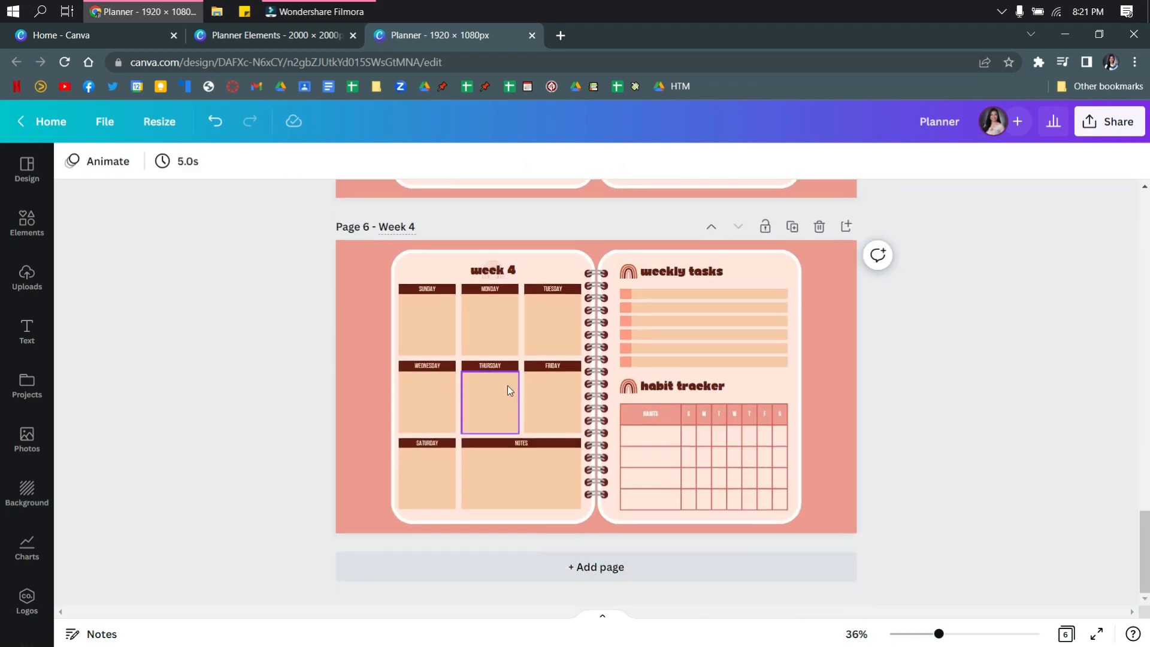
scroll(508, 390, "up", 15)
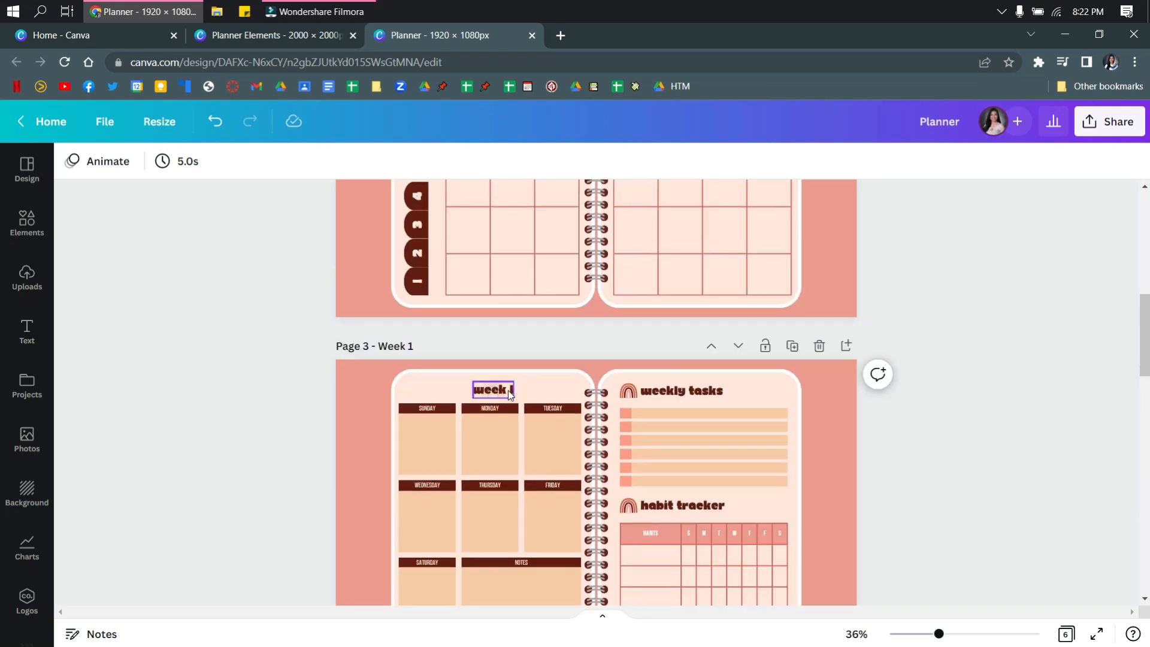
scroll(508, 390, "down", 15)
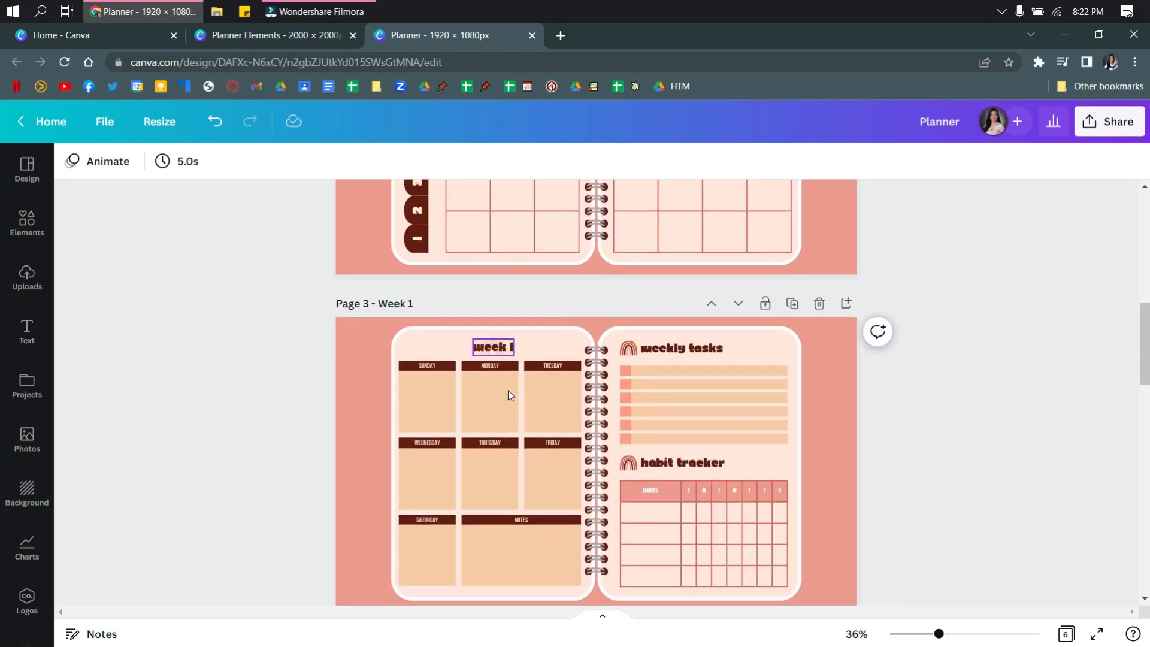
scroll(508, 390, "down", 2)
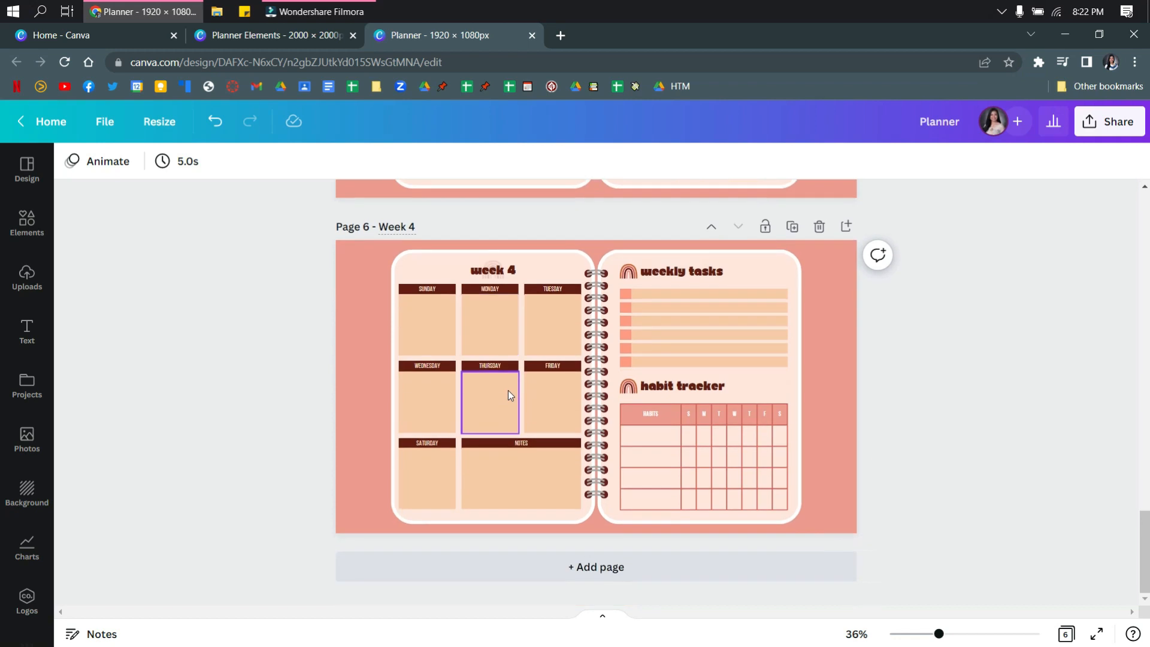
scroll(508, 390, "up", 15)
scroll(508, 394, "up", 3)
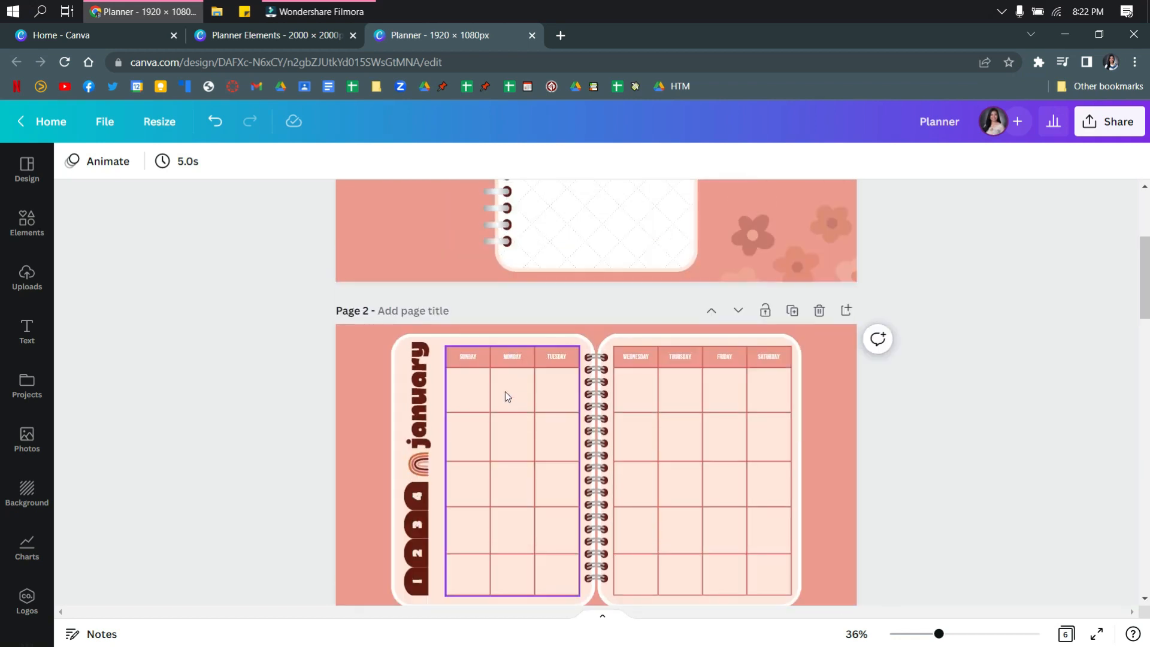
scroll(505, 396, "down", 2)
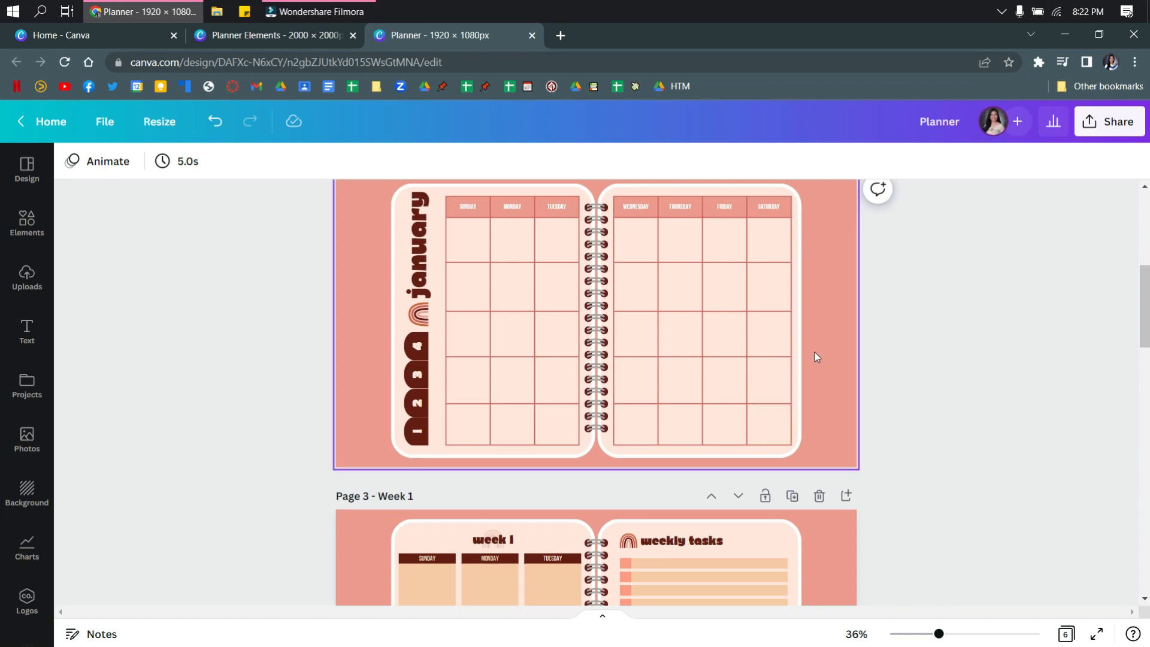
scroll(545, 354, "down", 3)
scroll(538, 353, "up", 3)
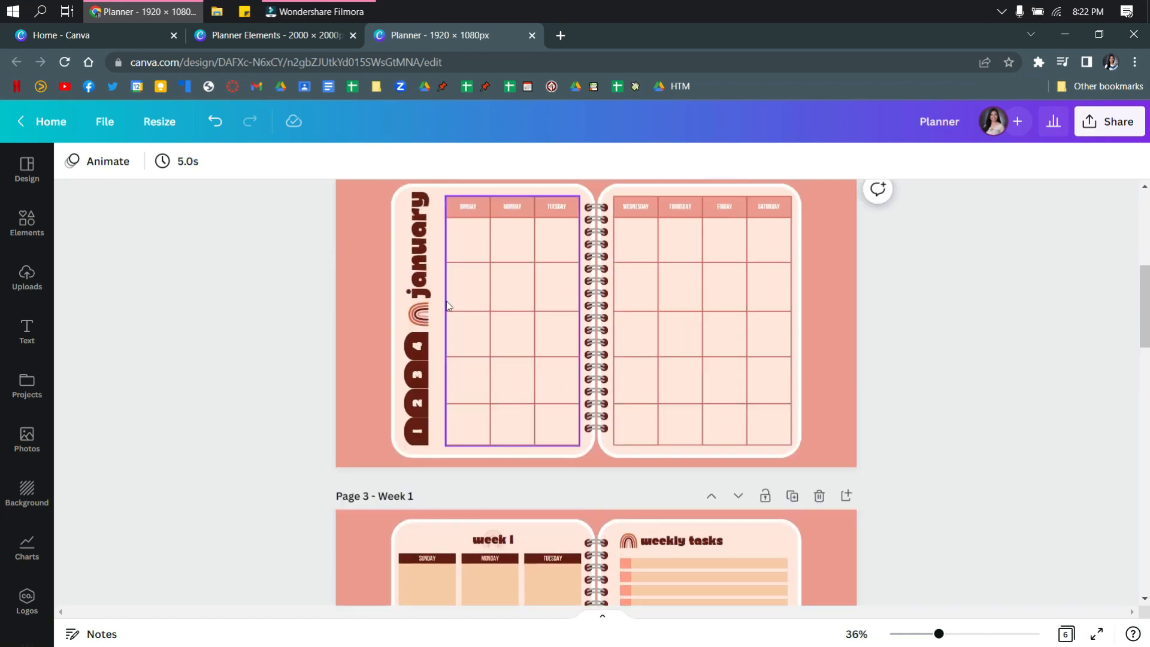
scroll(401, 300, "down", 15)
scroll(398, 314, "up", 10)
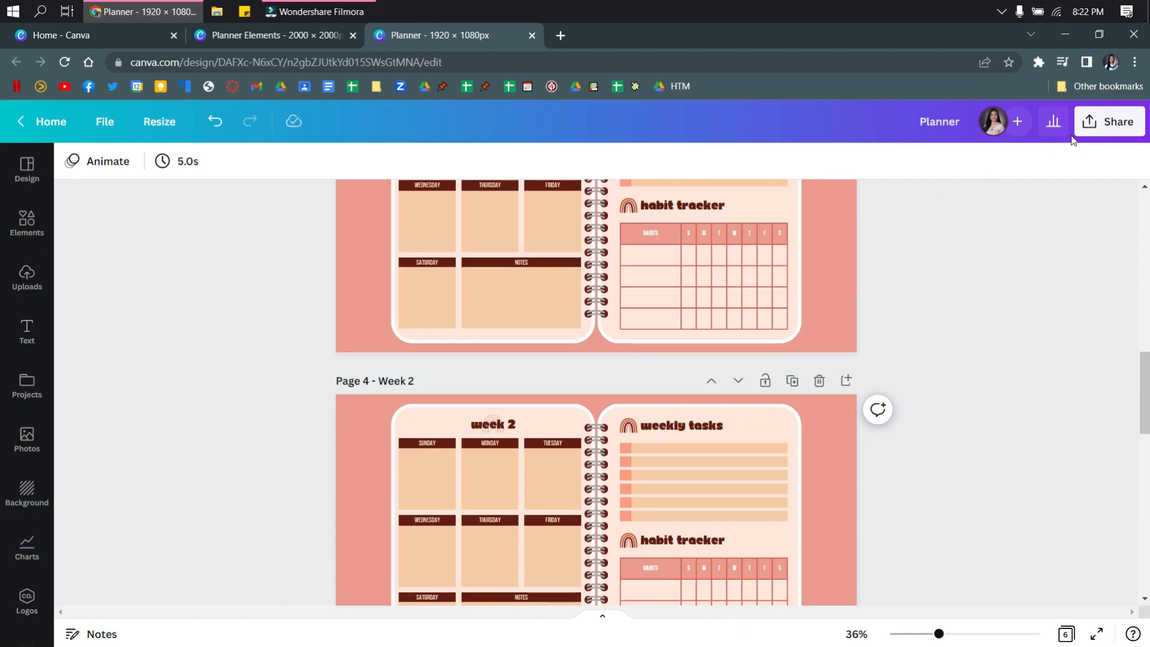
scroll(835, 319, "up", 2)
Download all six pages of the planner as a PDF Standard file
left_click(1092, 123)
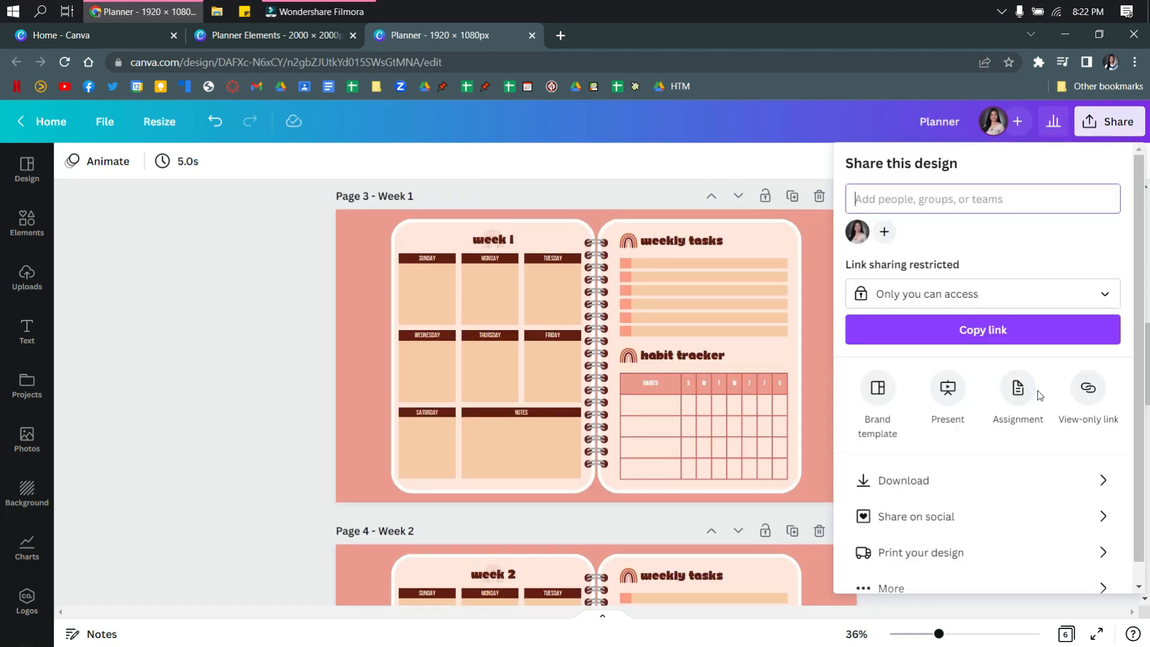
scroll(999, 500, "down", 1)
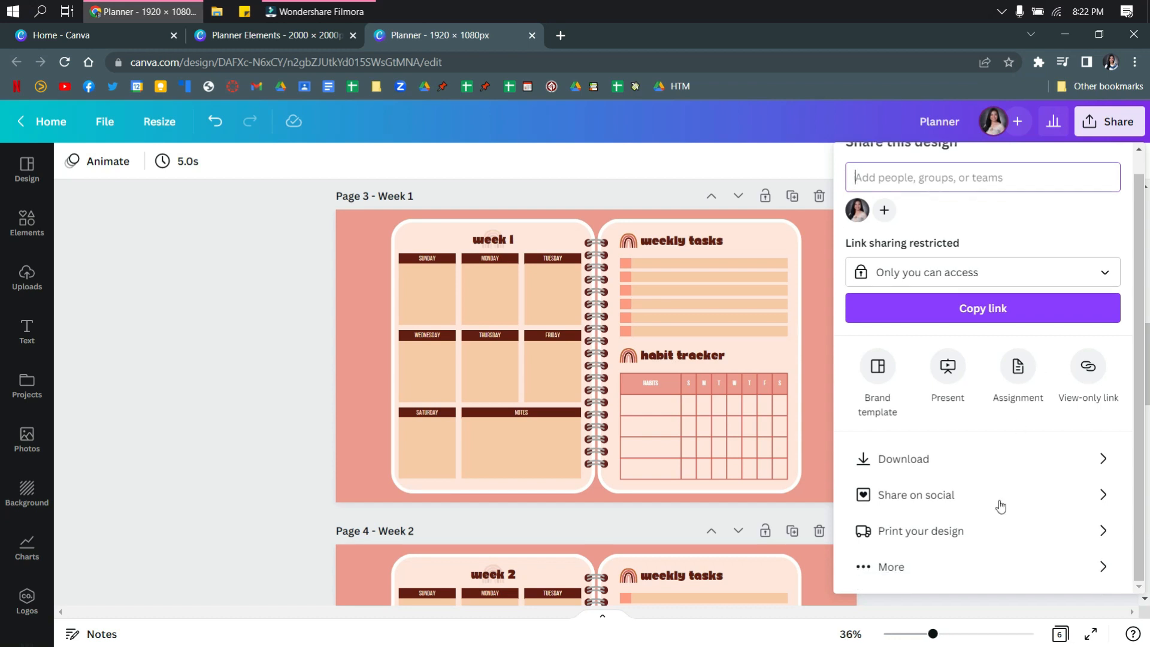
scroll(913, 444, "up", 1)
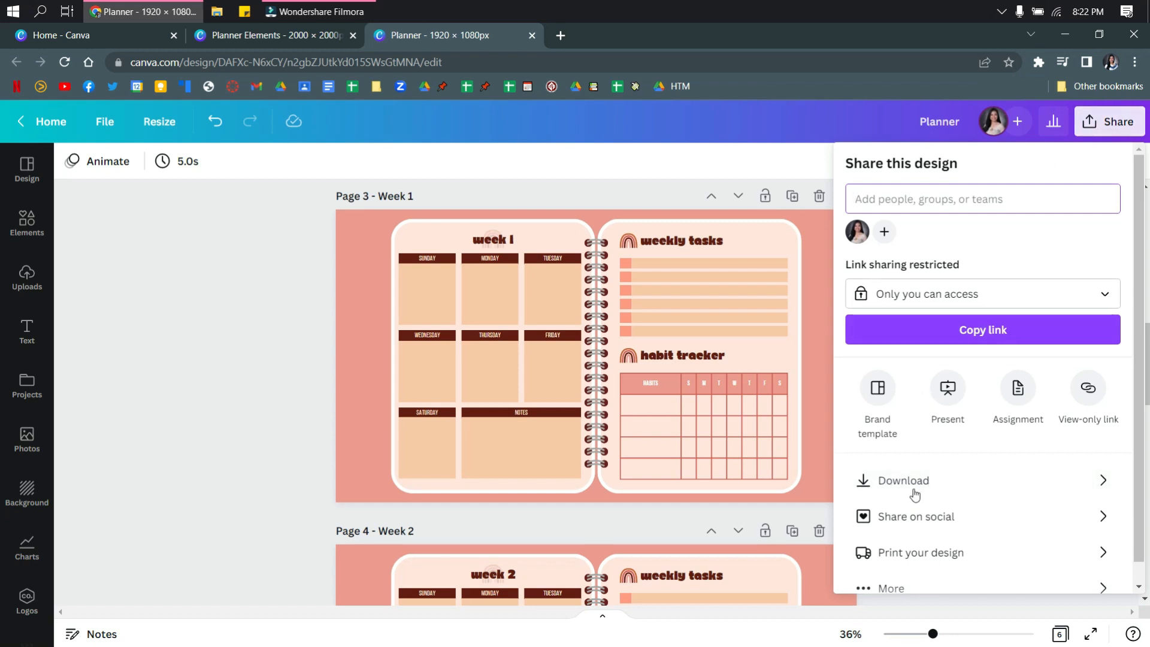
left_click(923, 487)
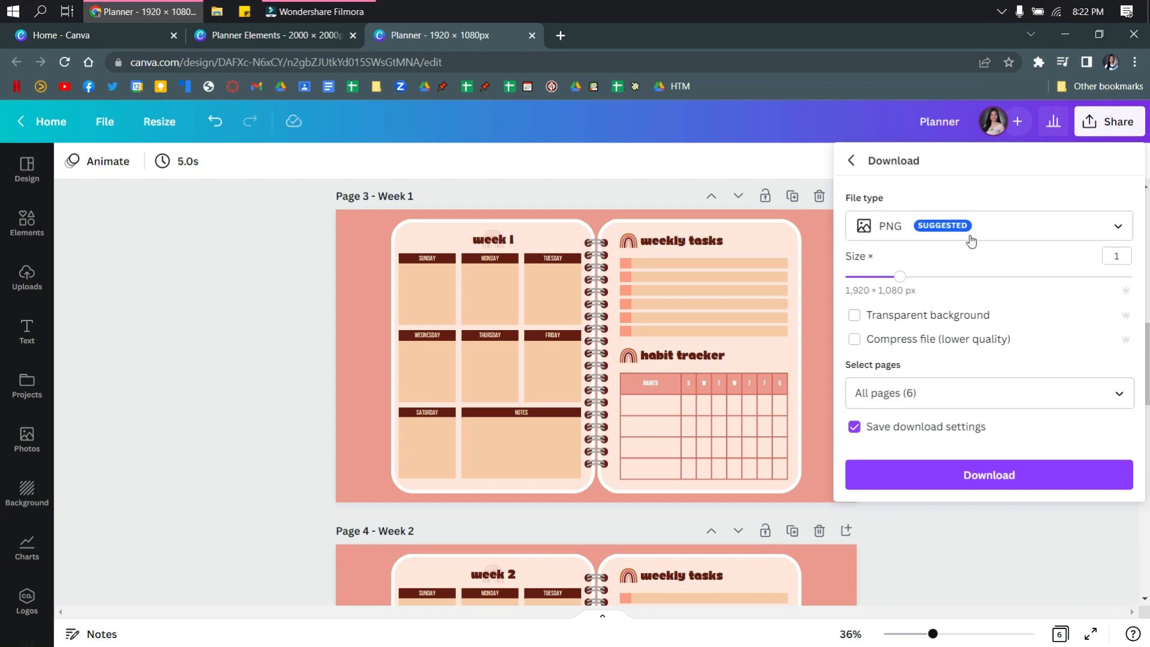
left_click(891, 230)
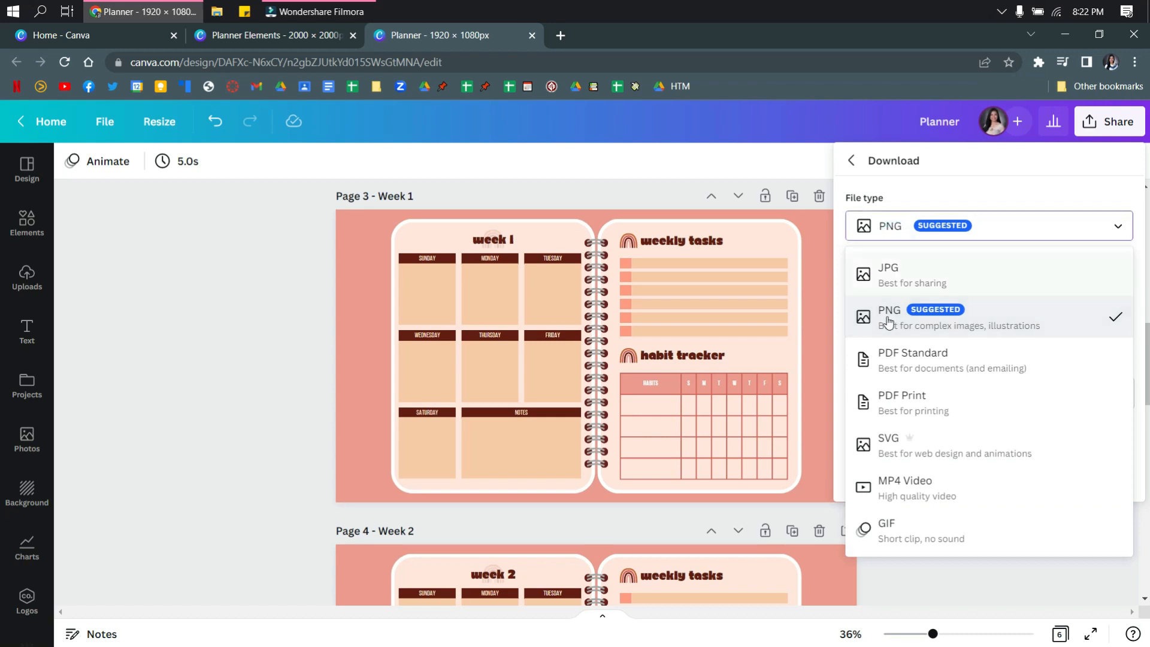
left_click(955, 366)
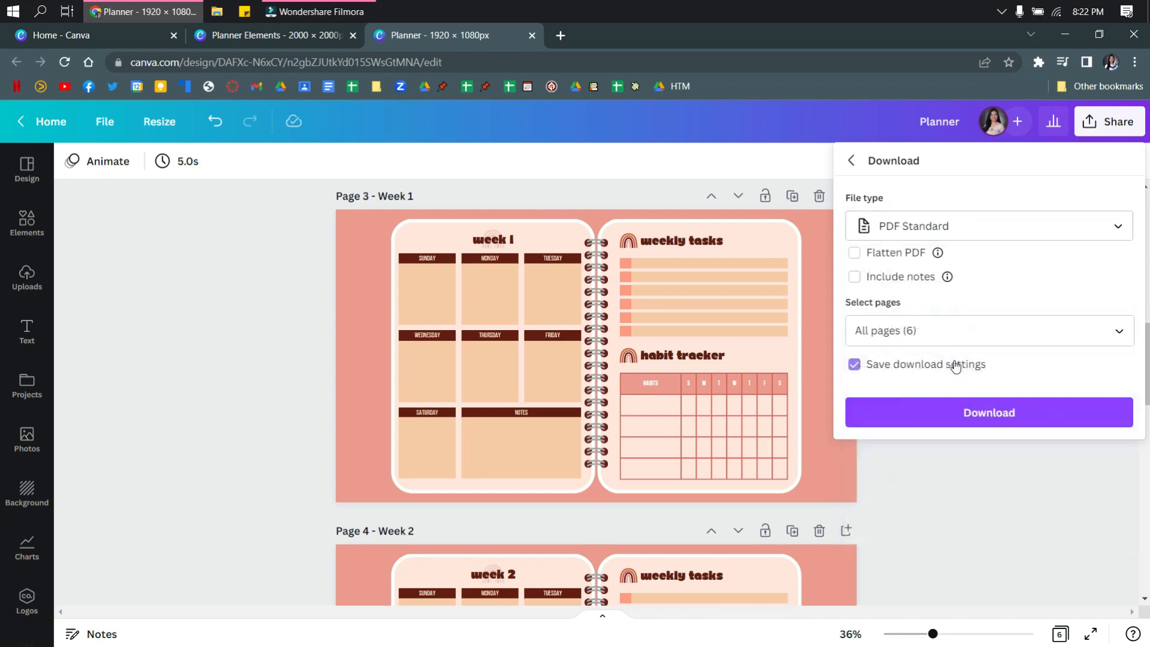
left_click(964, 413)
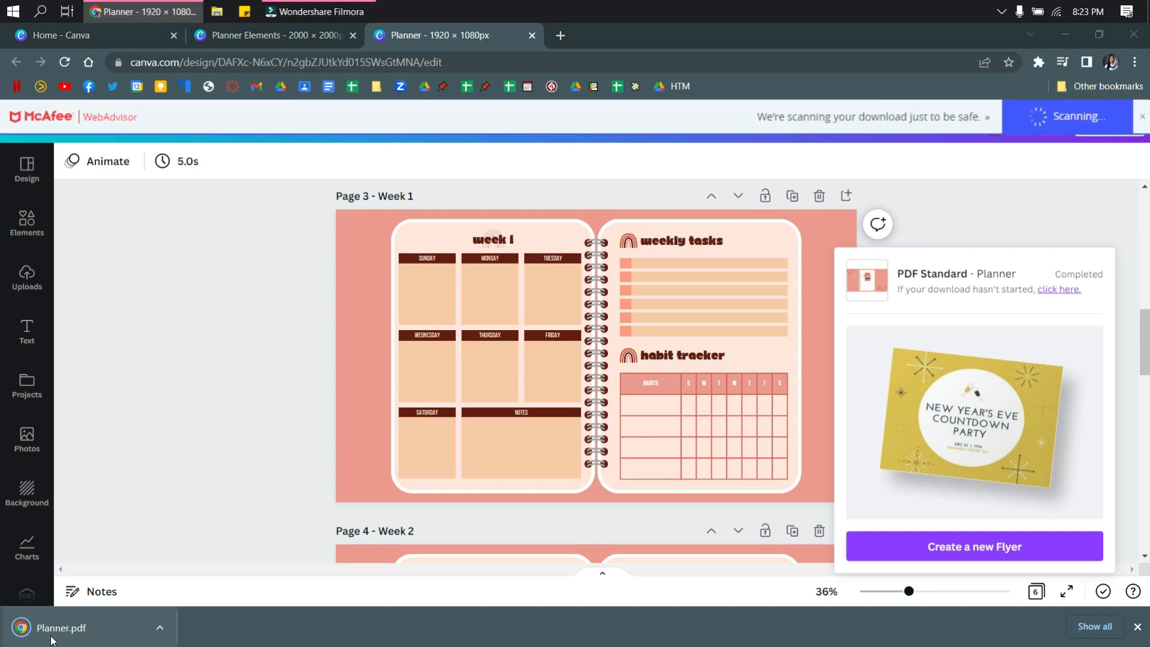
Open the downloaded Planner.pdf in the browser and look through its cover and January calendar page
left_click(50, 639)
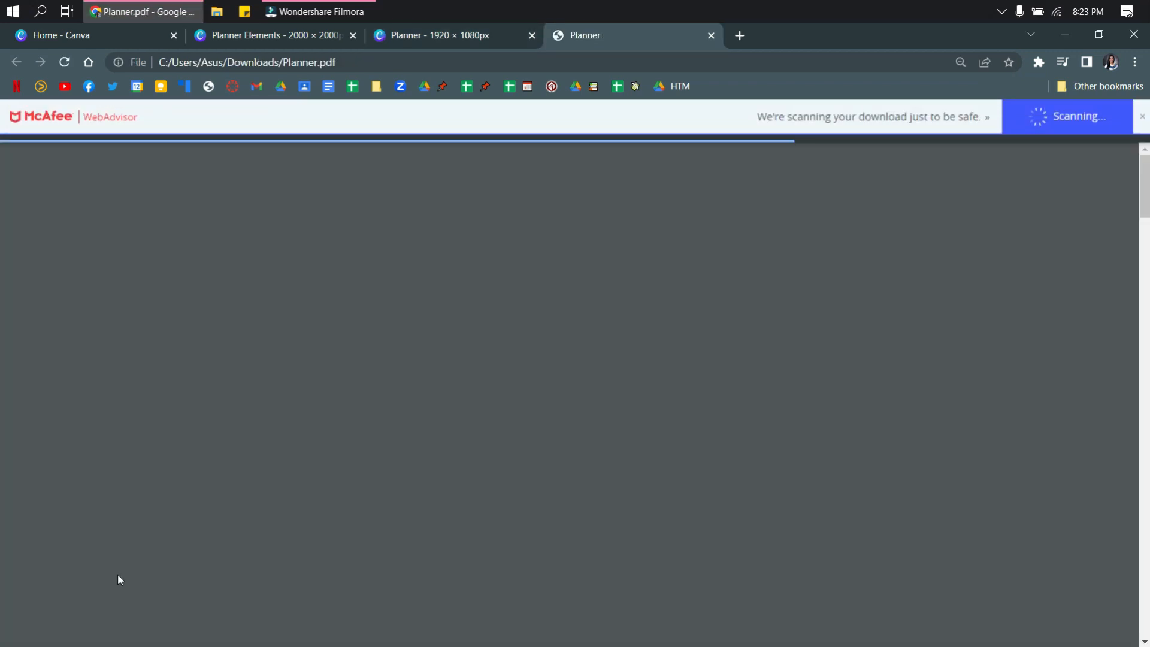
scroll(656, 317, "down", 9)
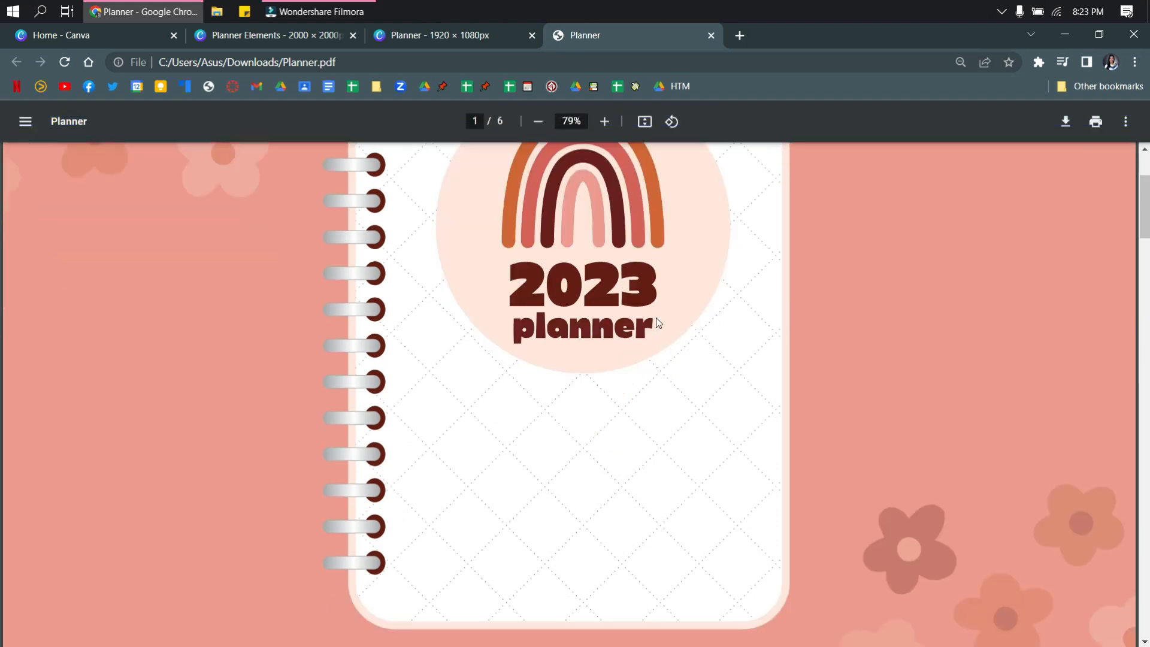
scroll(656, 318, "down", 8)
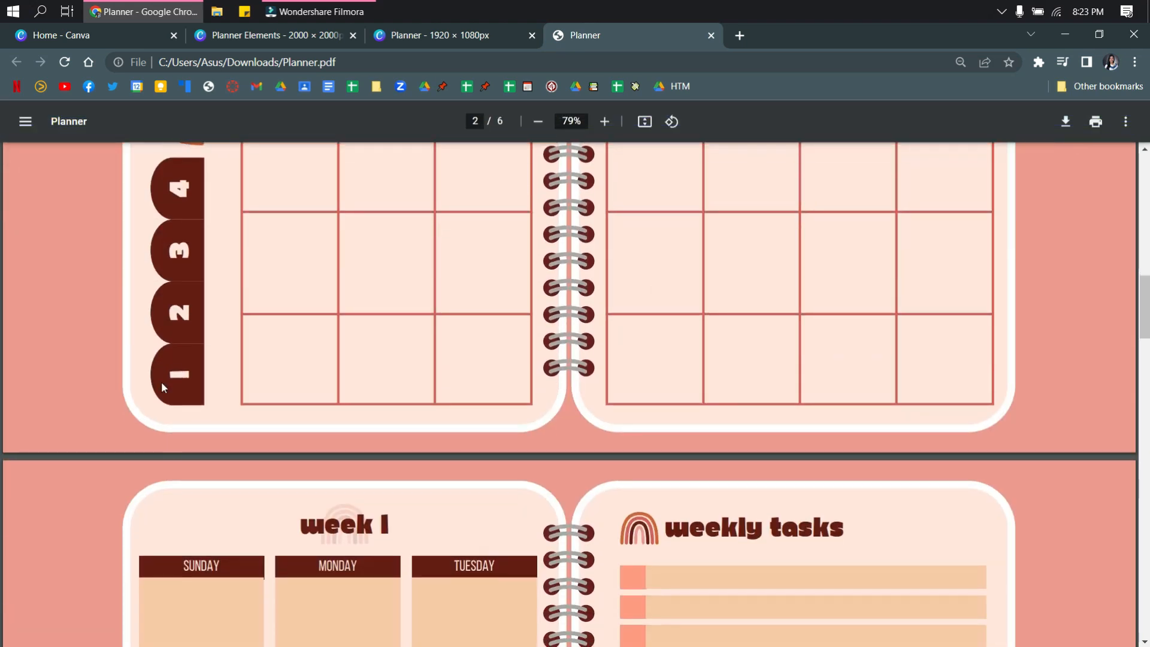
scroll(287, 354, "up", 4)
scroll(286, 358, "up", 5)
scroll(286, 358, "down", 4)
scroll(366, 280, "down", 1)
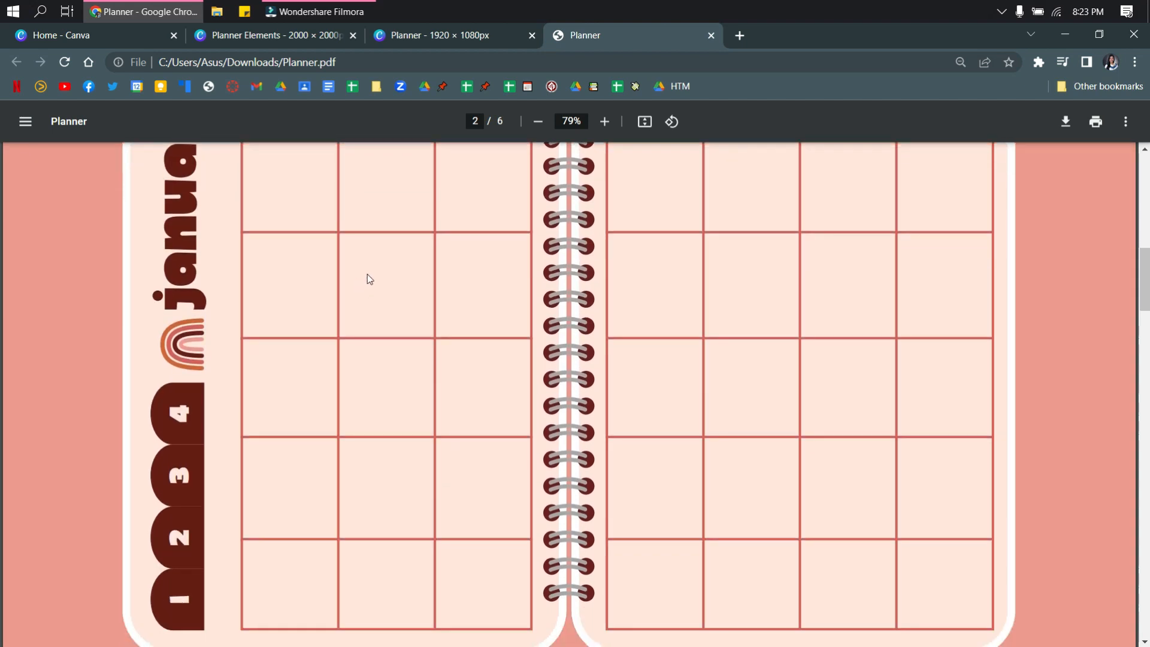
scroll(306, 384, "up", 1)
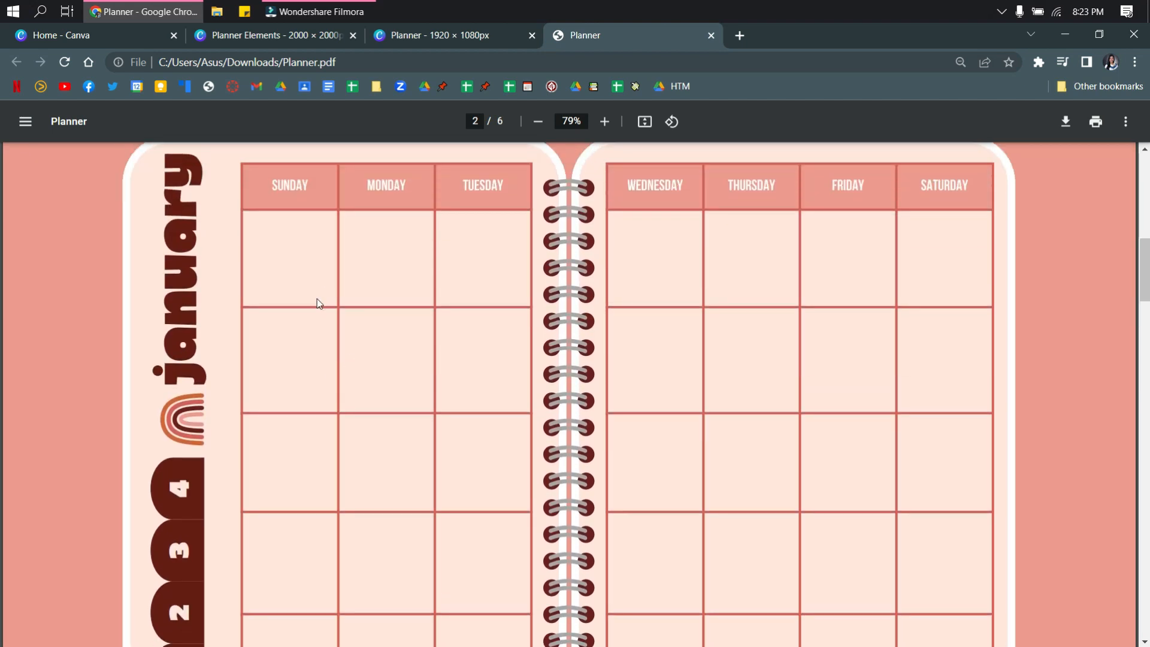
scroll(256, 502, "down", 1)
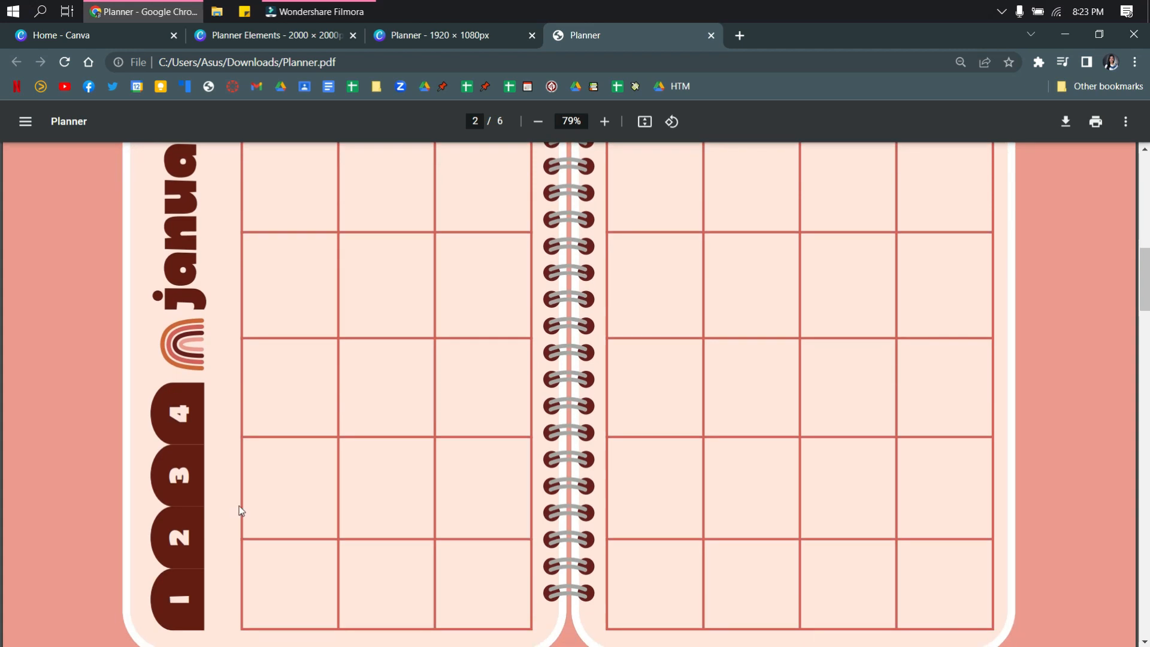
Test the link on the January page's number 3 tab in the PDF and look over the linked page
left_click(182, 481)
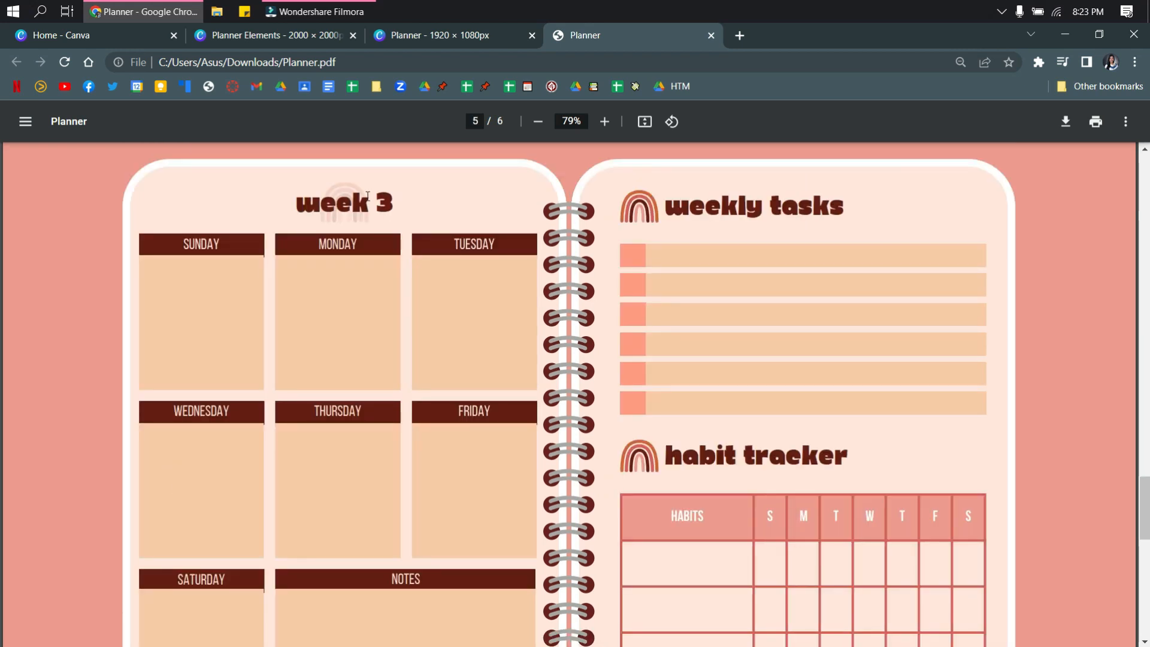
scroll(429, 296, "down", 1)
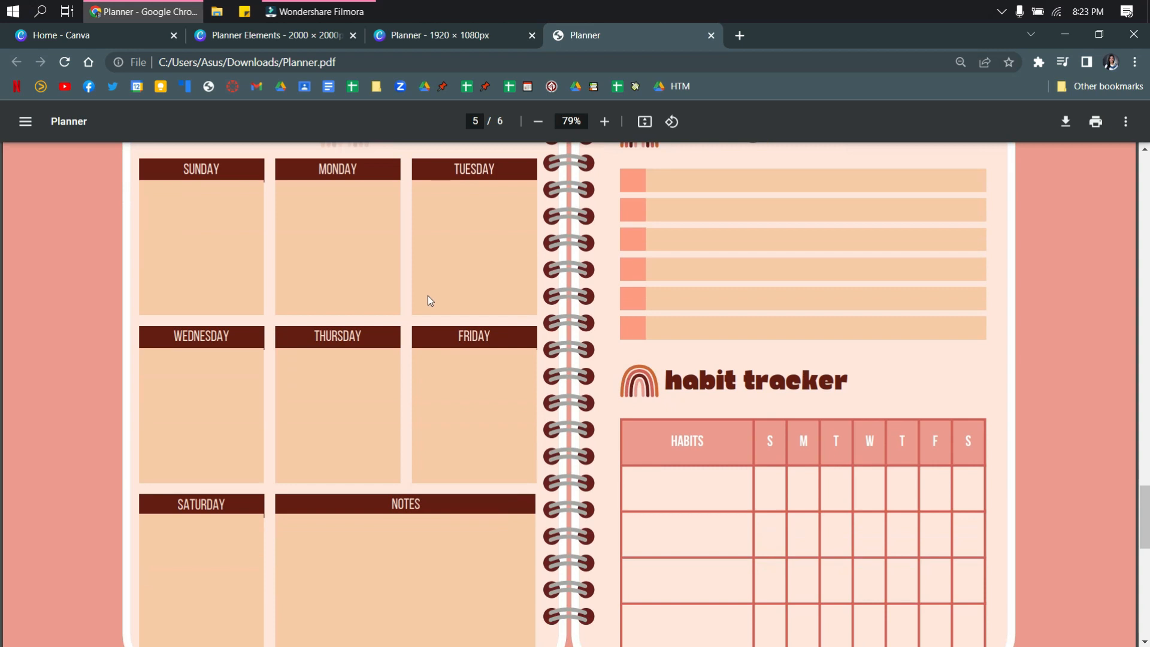
scroll(428, 299, "up", 2)
scroll(424, 301, "down", 5)
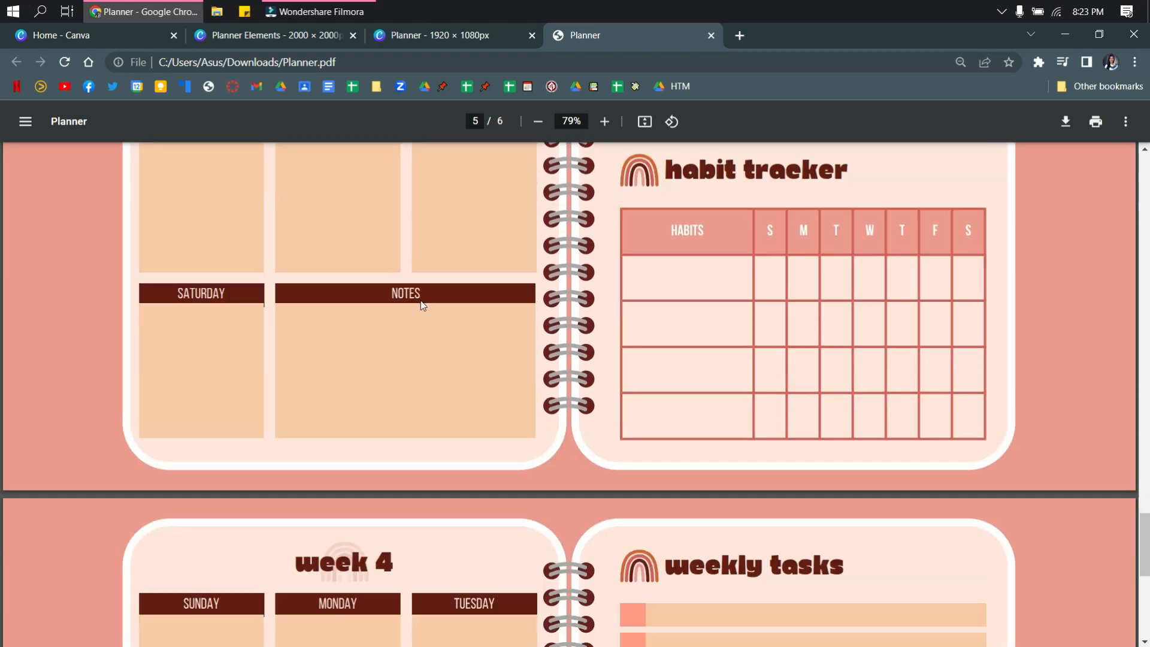
scroll(423, 306, "up", 4)
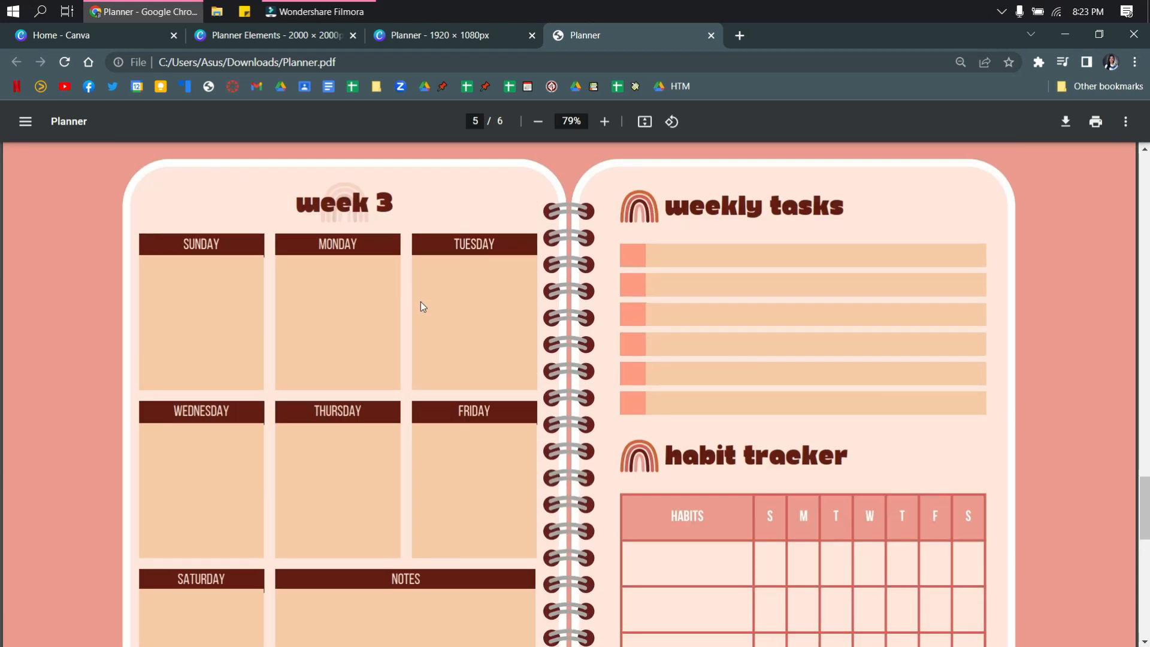
Go back to the January page of the PDF and test the number 4 tab's link
scroll(420, 300, "up", 20)
scroll(261, 444, "up", 3)
scroll(264, 442, "down", 3)
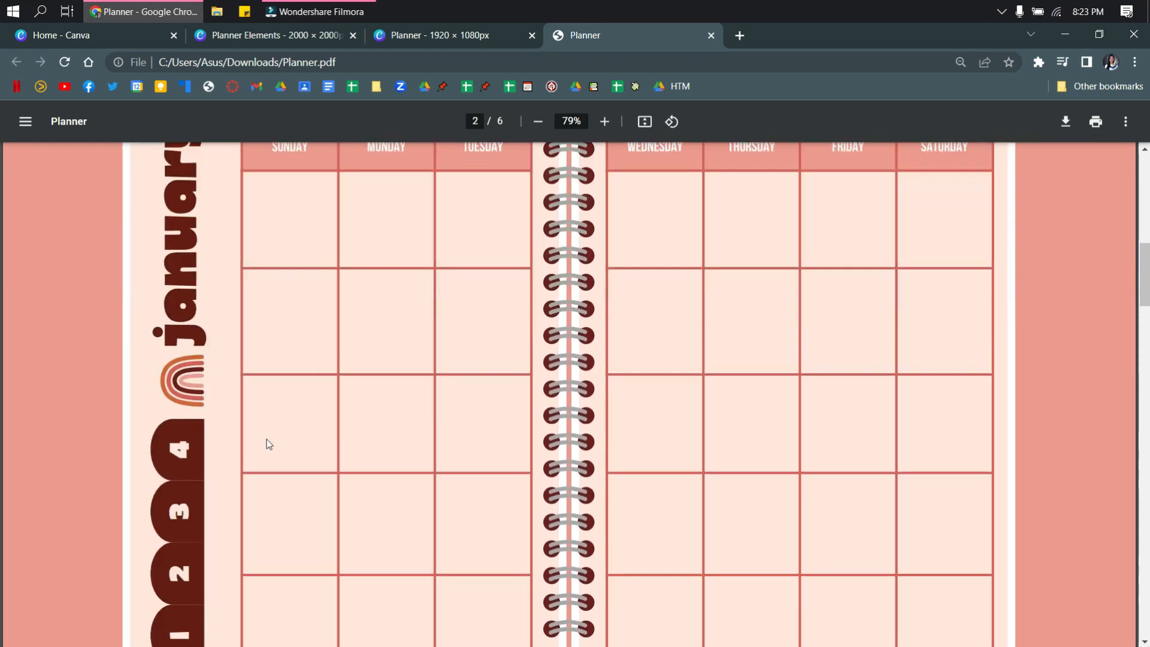
left_click(182, 454)
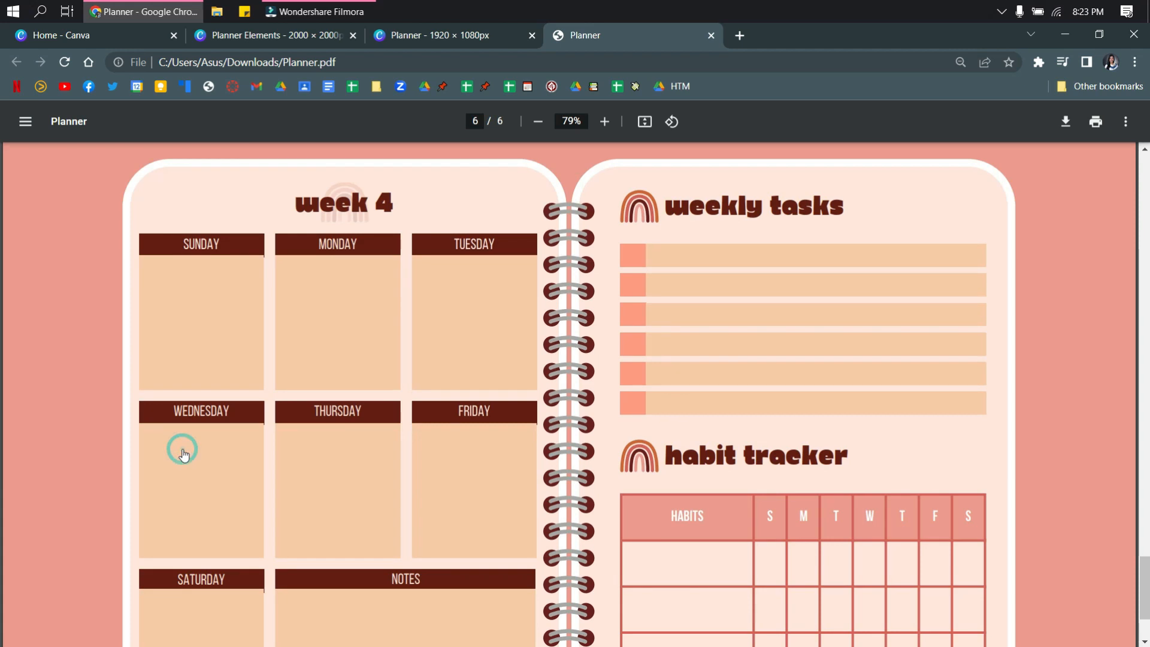
Test the number 2 tab's link from the January page of the PDF and return to the calendar
scroll(181, 452, "up", 15)
scroll(184, 455, "up", 20)
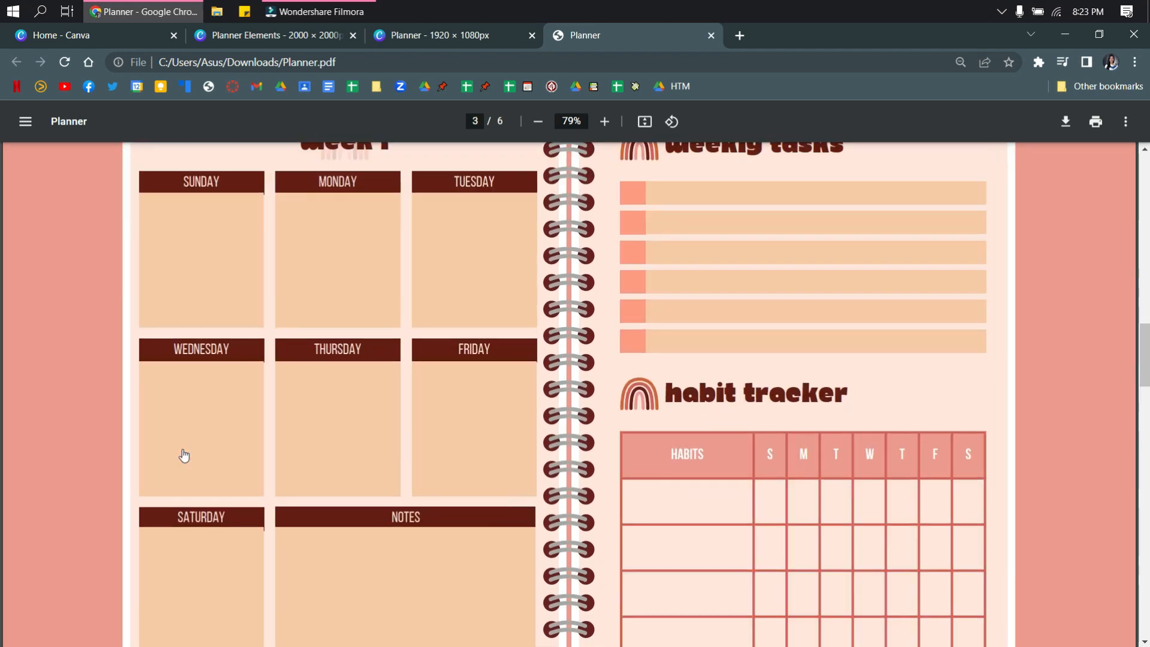
scroll(183, 473, "down", 4)
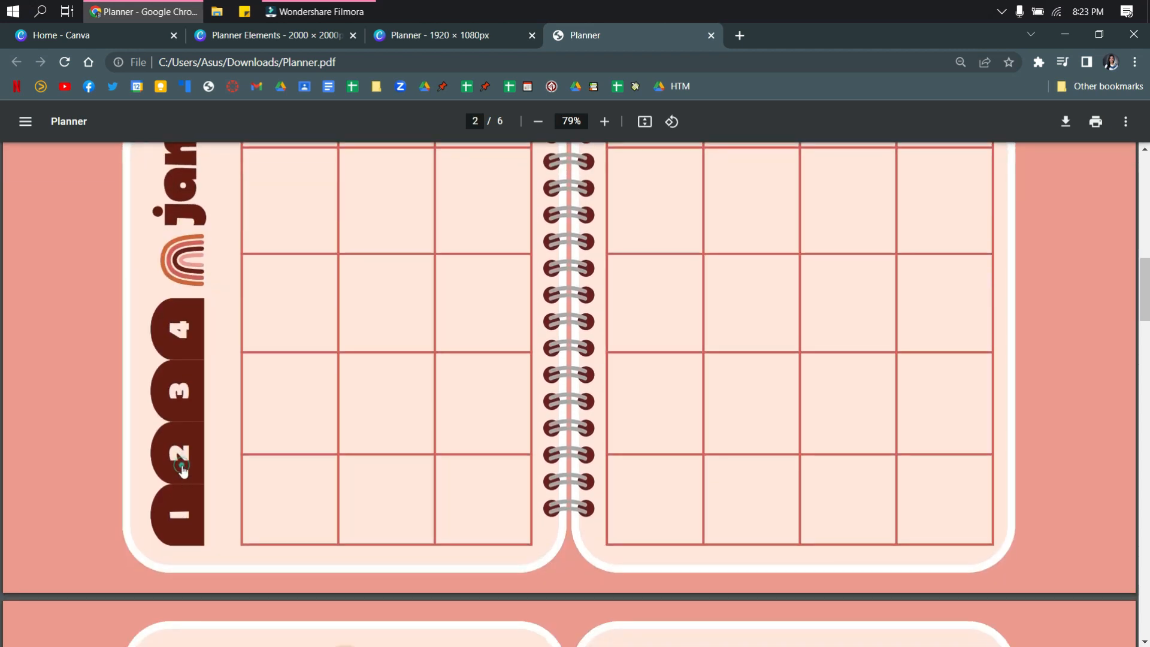
left_click(183, 460)
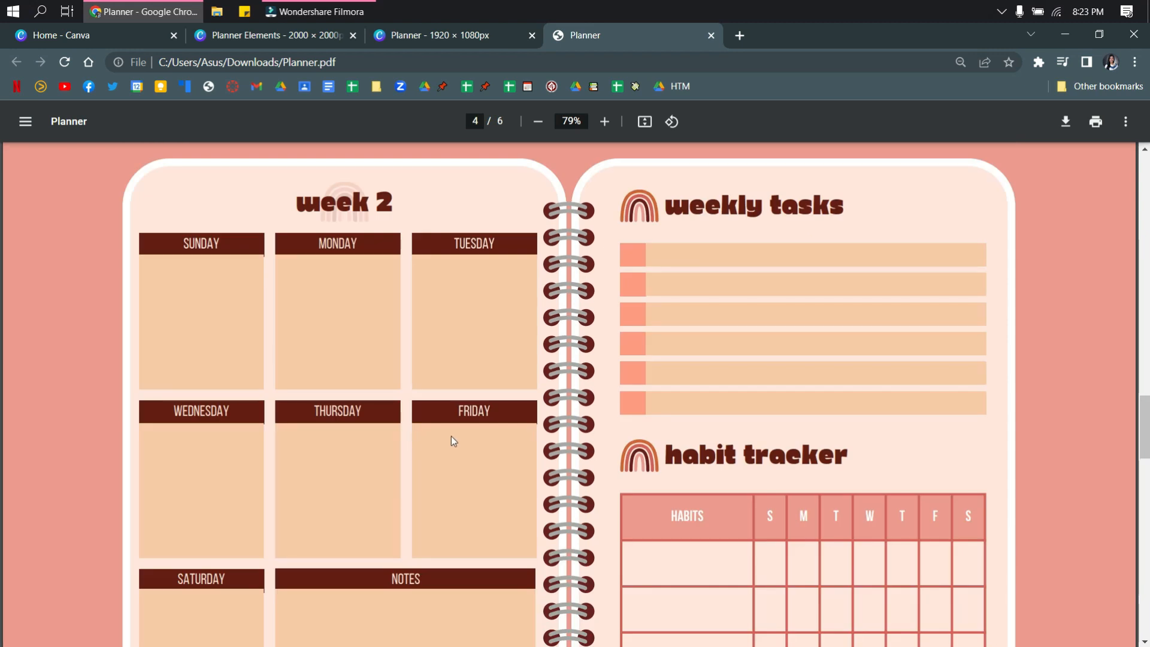
scroll(451, 441, "up", 20)
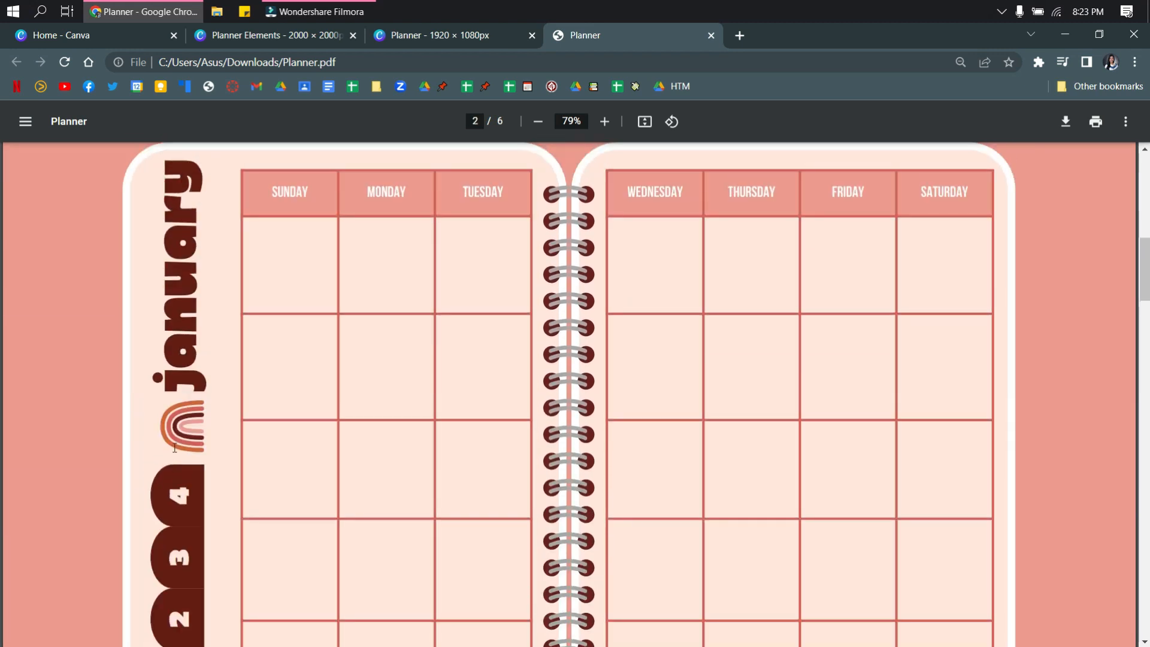